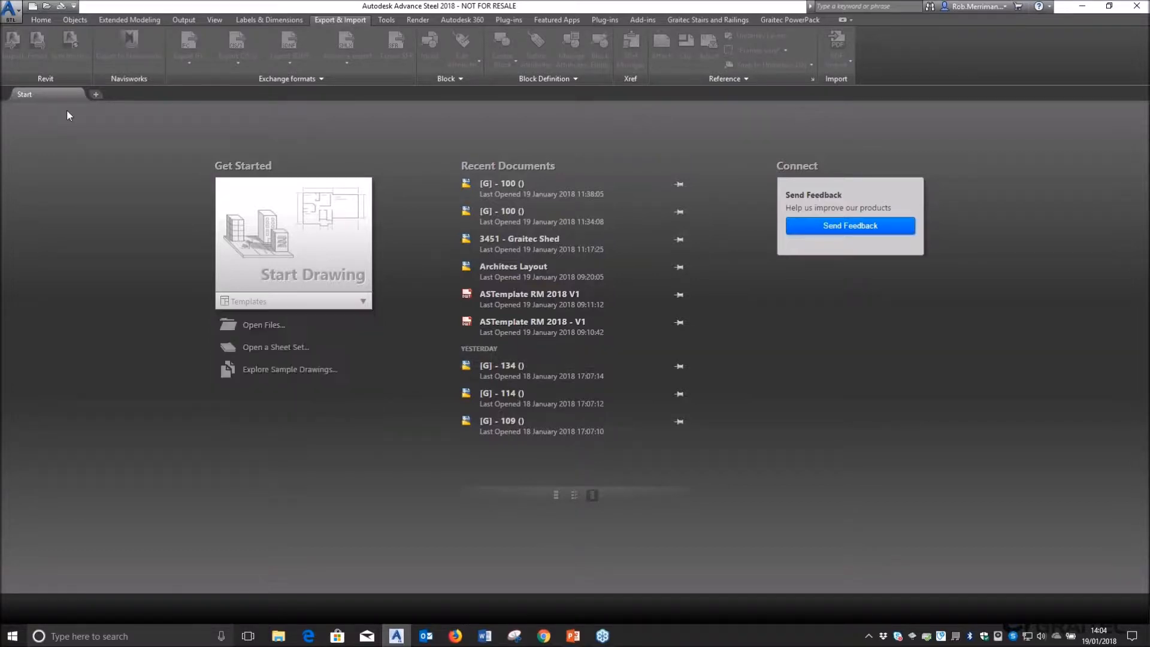
- List the Drawing Template (*.dwt) files in the file selection dialog and check the Templates folder's path
left_click(44, 9)
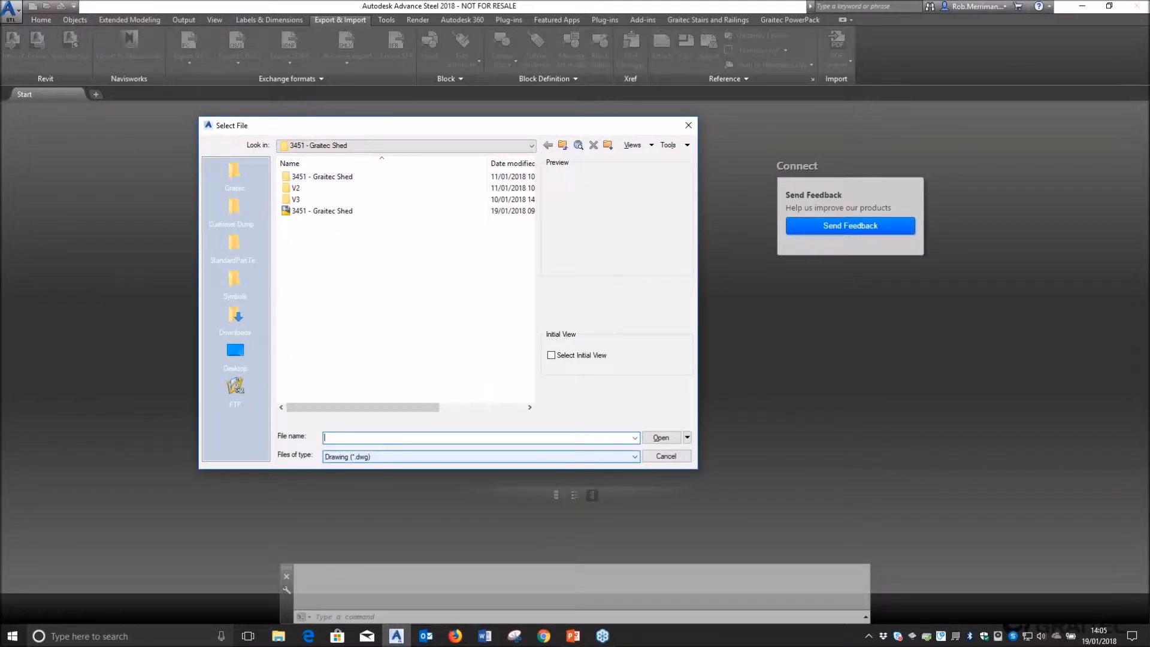
left_click(430, 457)
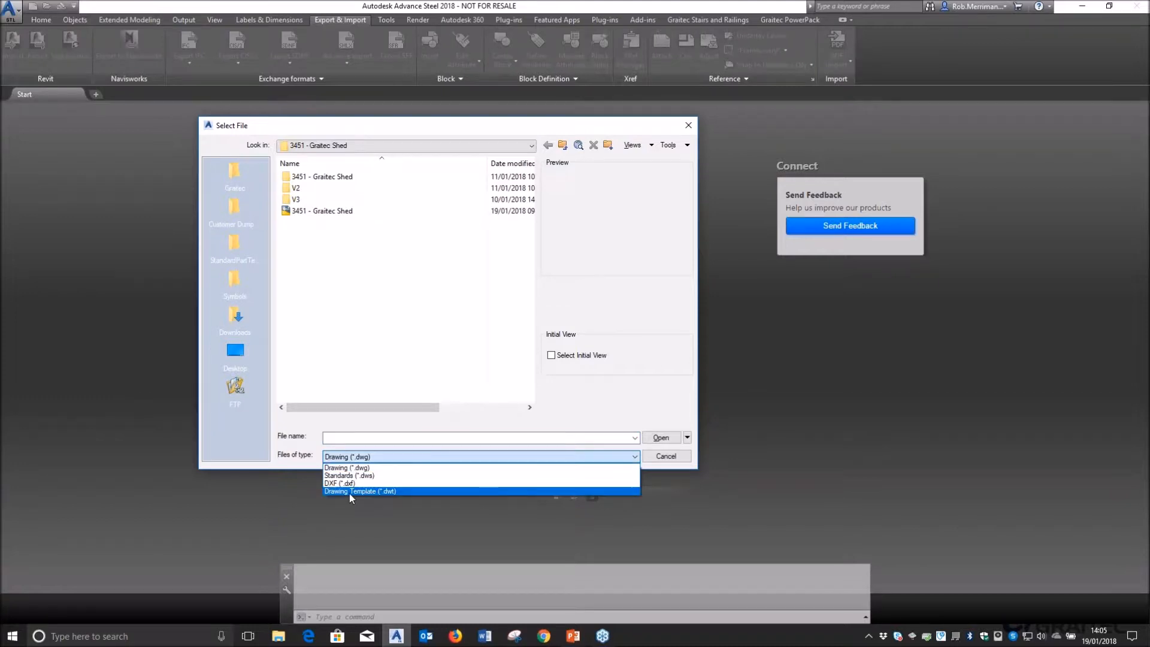
left_click(345, 492)
left_click(340, 146)
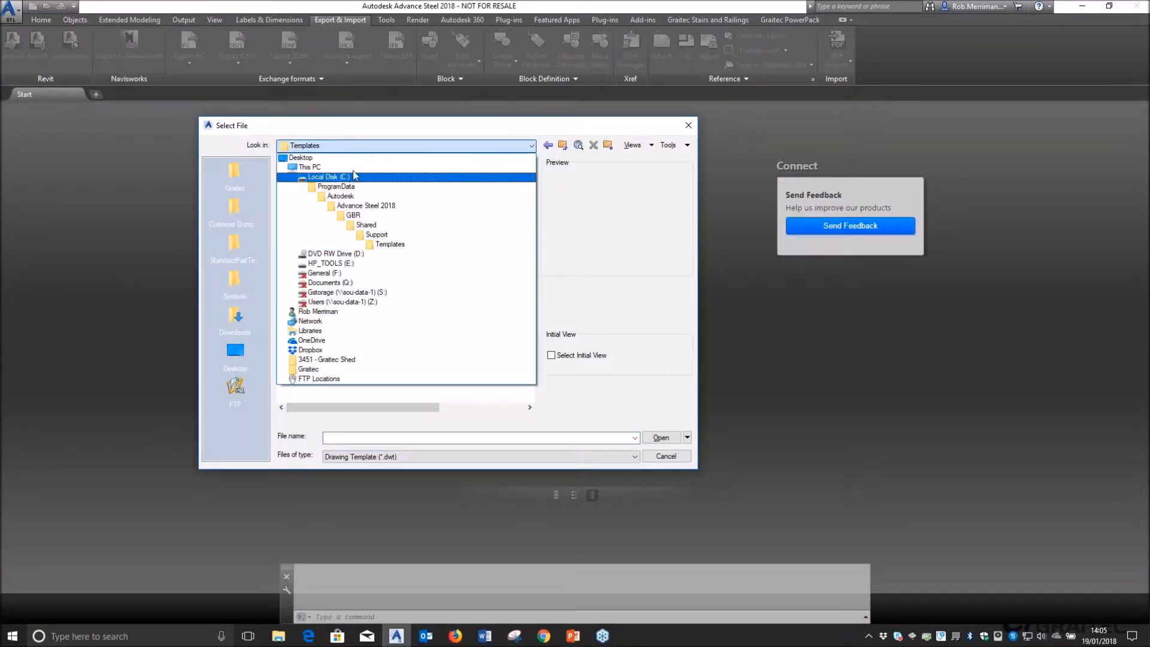
left_click(370, 147)
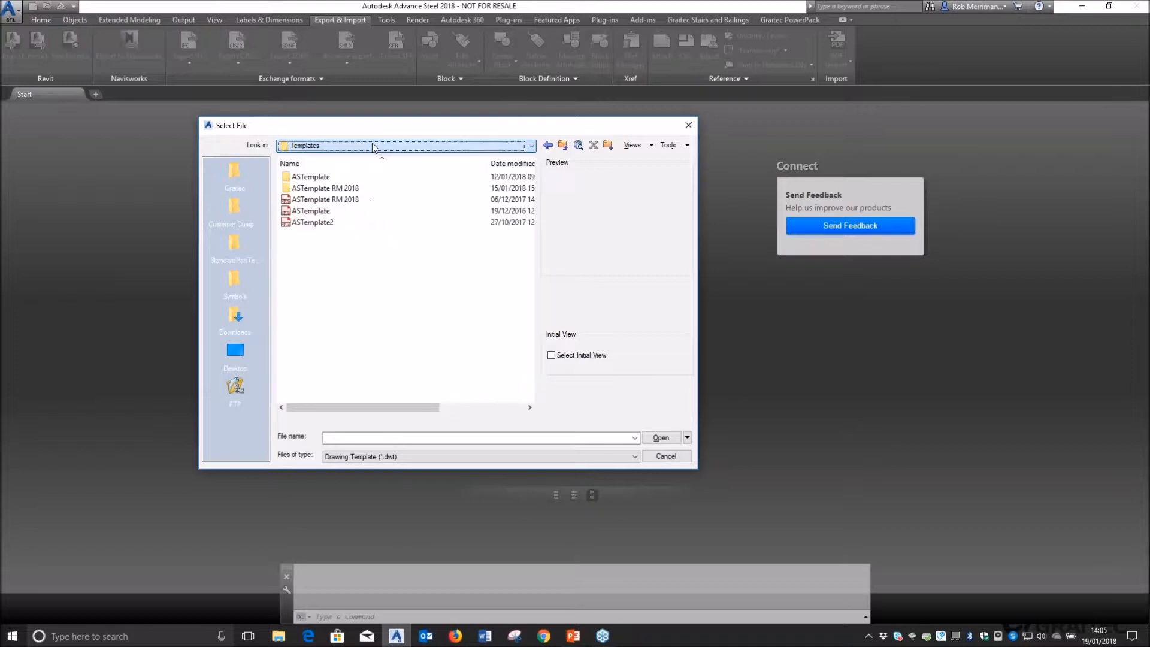
- Duplicate the ASTemplate drawing template as "ASTemplate - RM 2018 V1" and open the copy
left_click(311, 211)
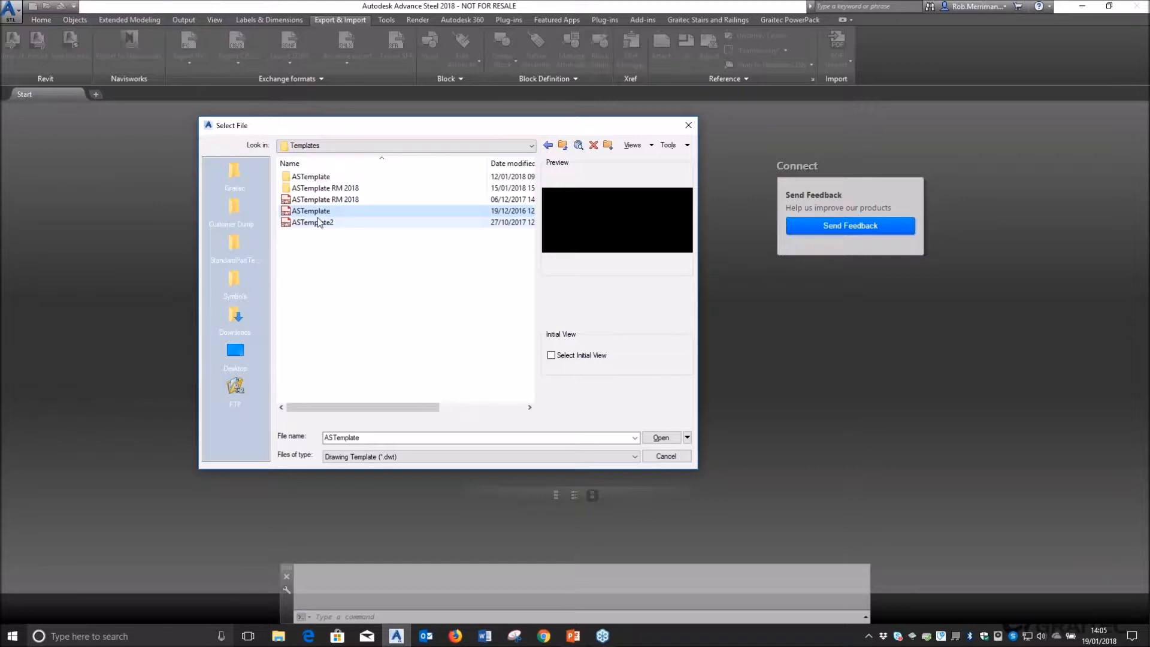
left_click(369, 297)
key("ctrl+v")
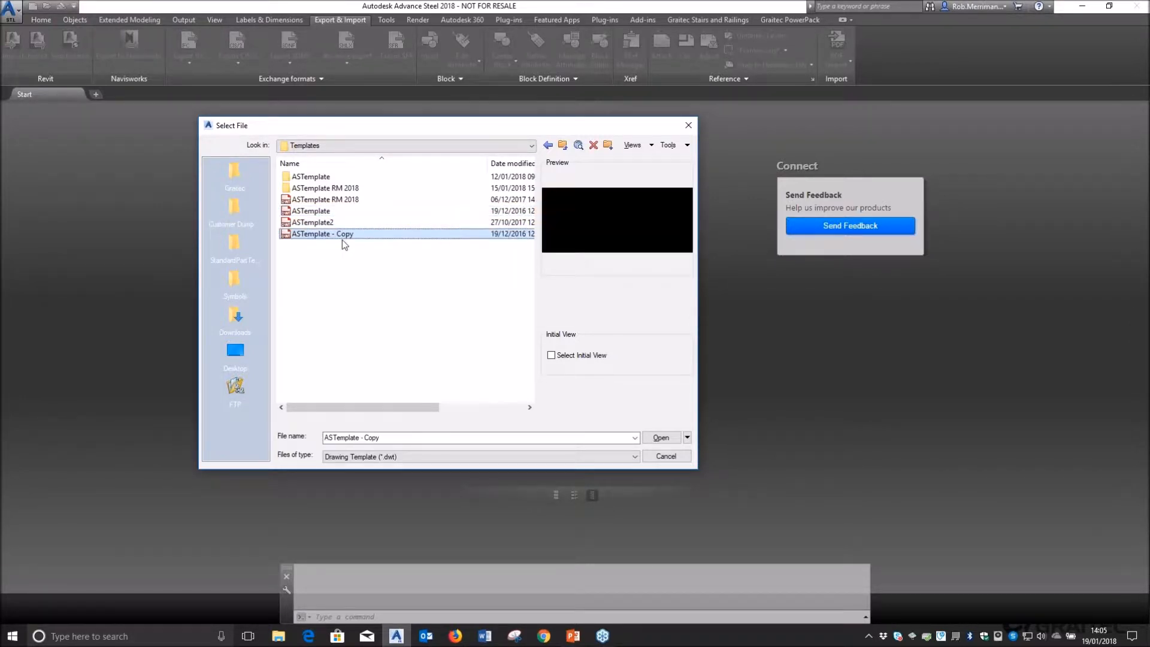
left_click(337, 237)
left_click_drag(338, 236, 392, 239)
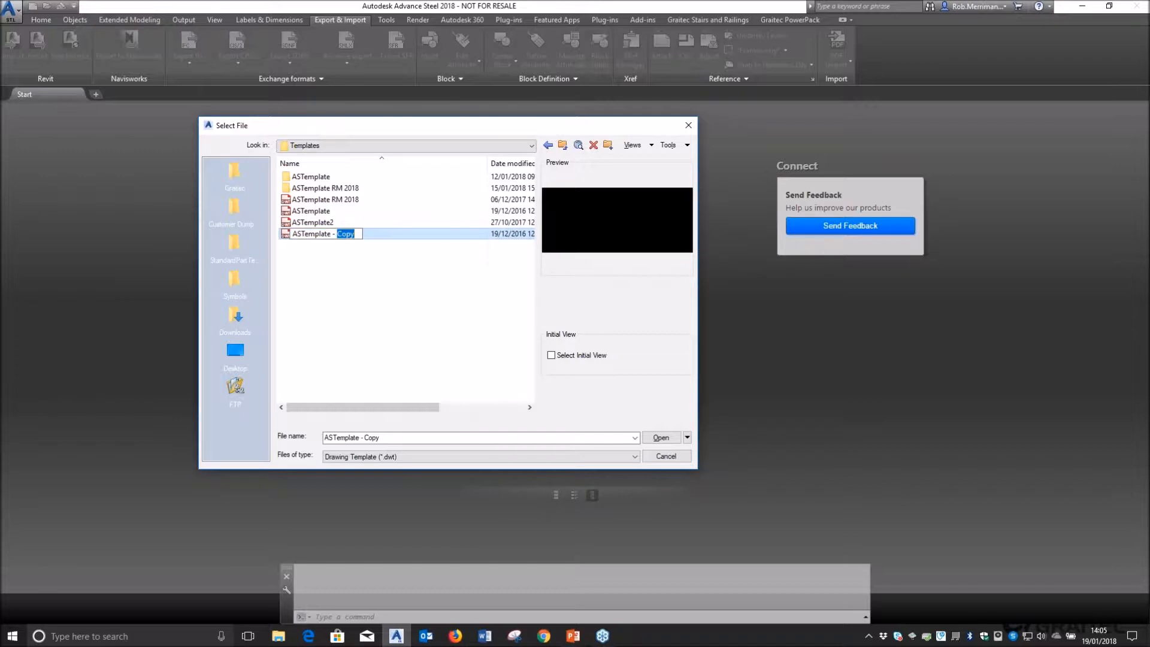
type("RM 2018 V1")
key("Return")
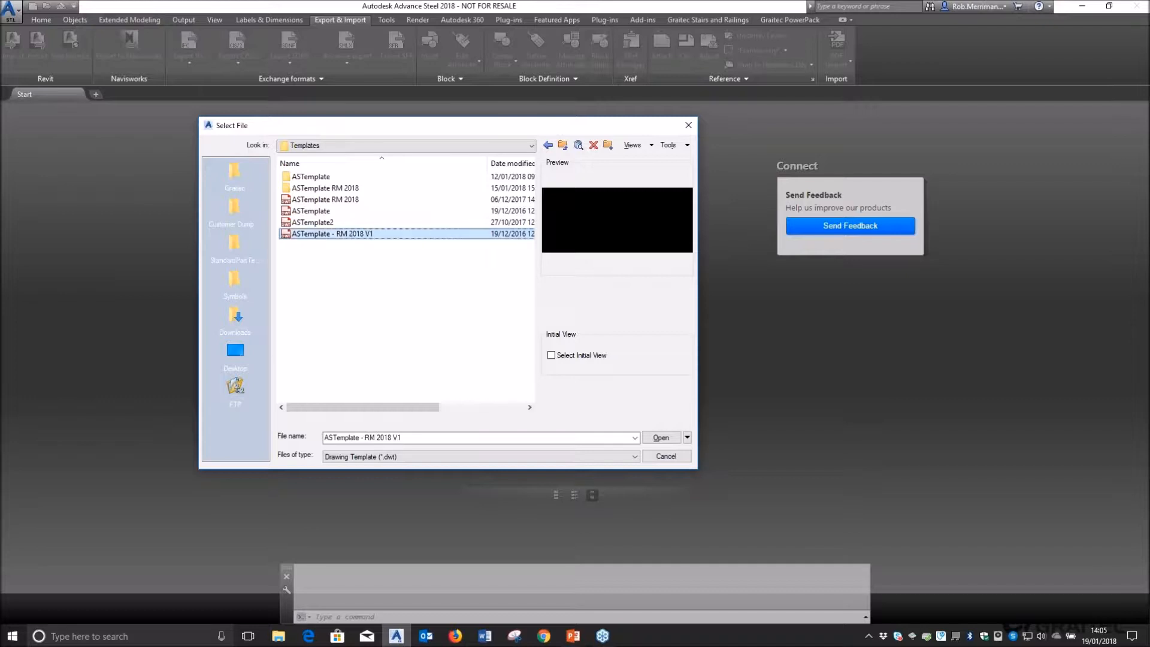
double_click(369, 236)
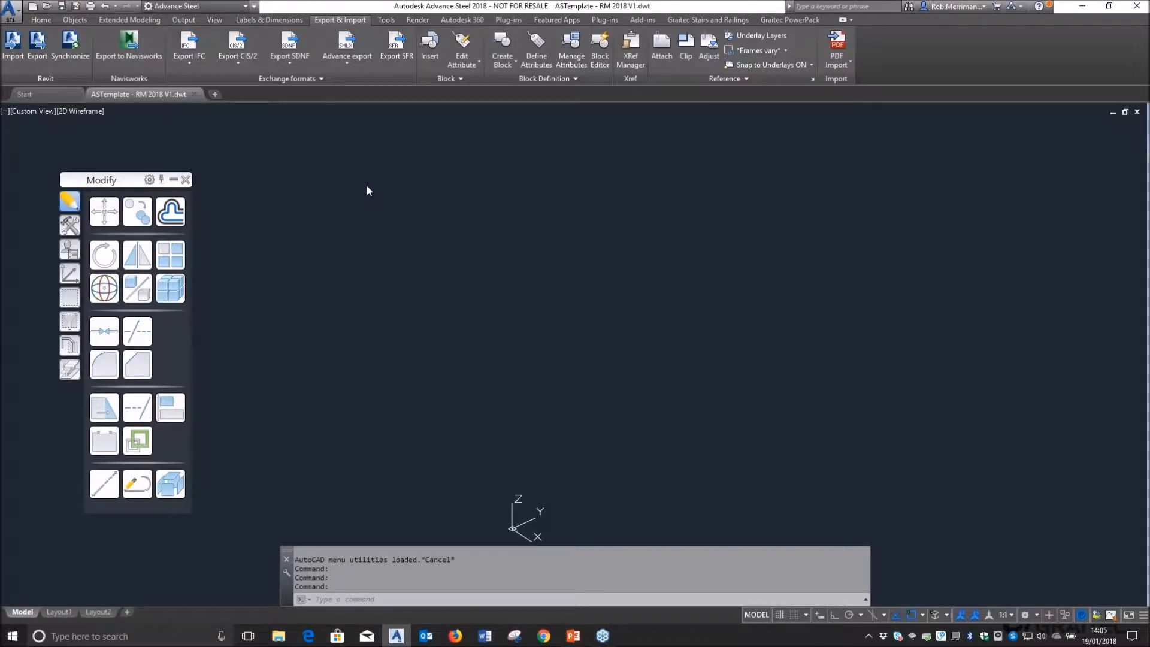
- Set the template's model view to SW Isometric with the Realistic visual style
left_click(35, 110)
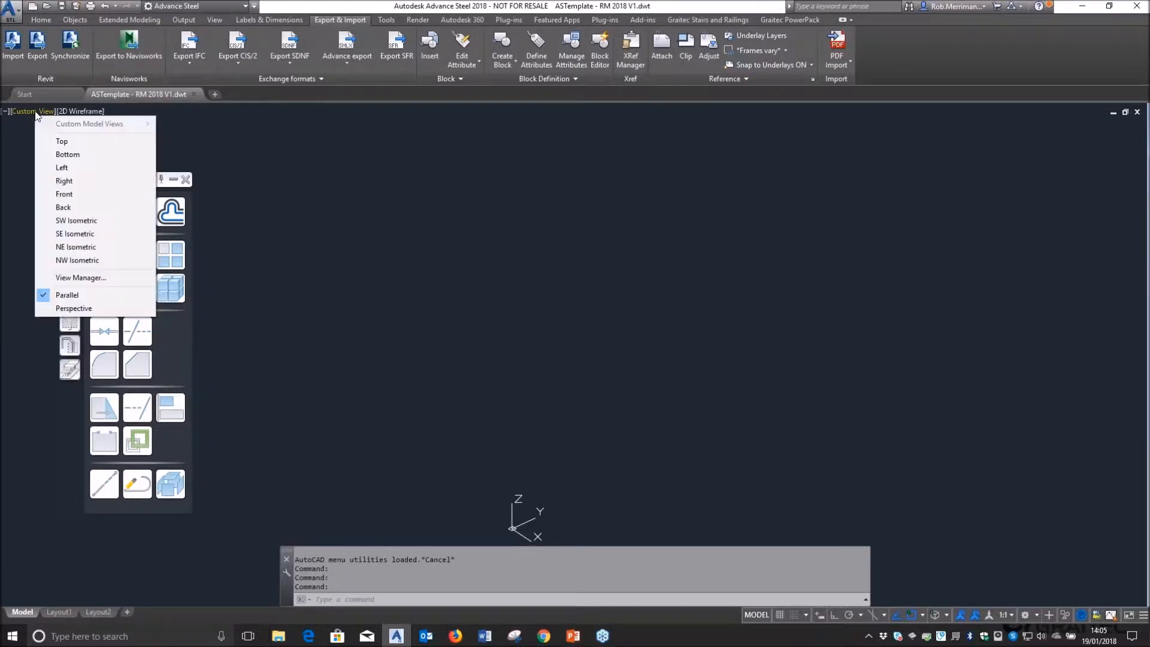
left_click(80, 221)
left_click(79, 111)
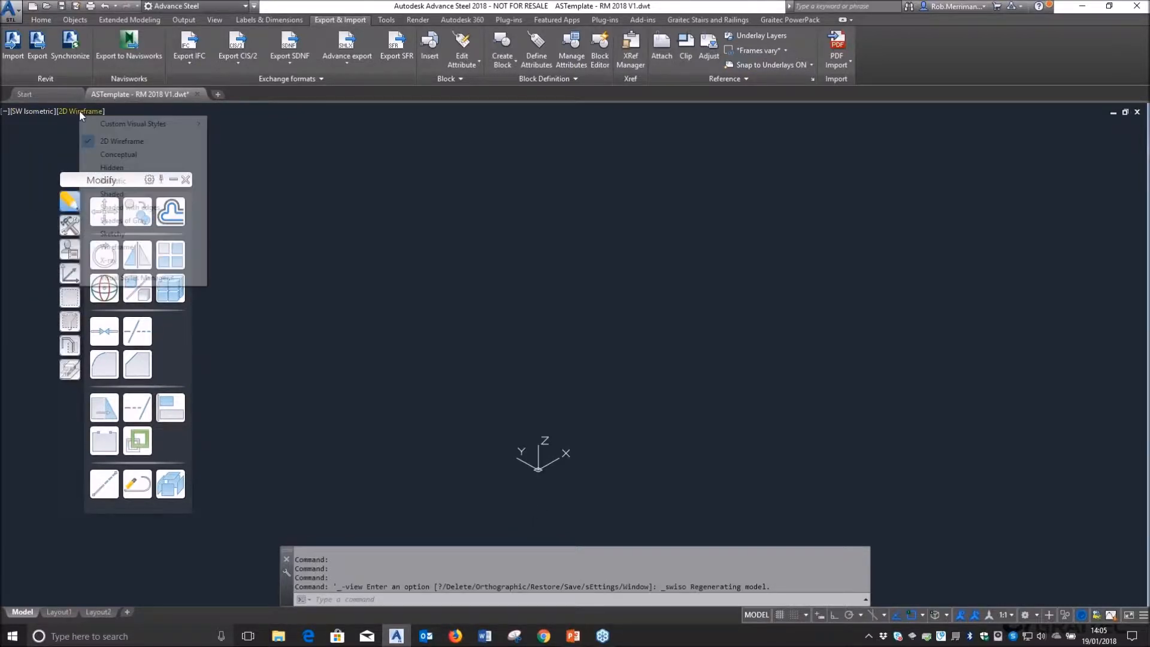
left_click(99, 180)
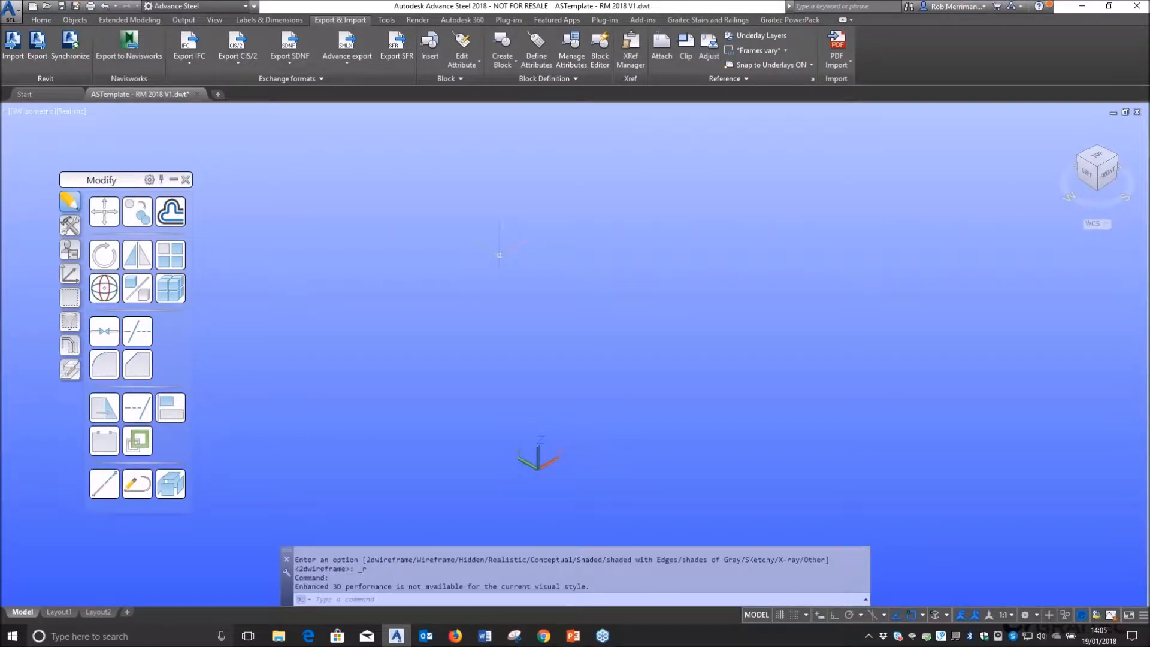
- Enter the detailer's initials in the second project info section of the project data
left_click(42, 20)
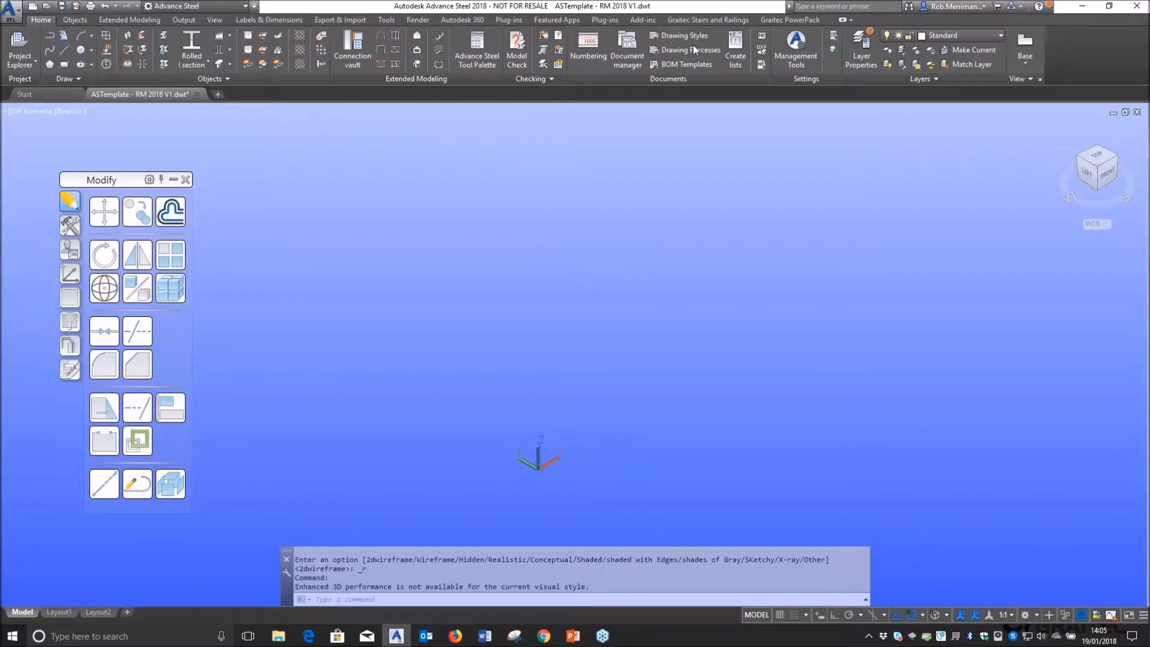
left_click(834, 35)
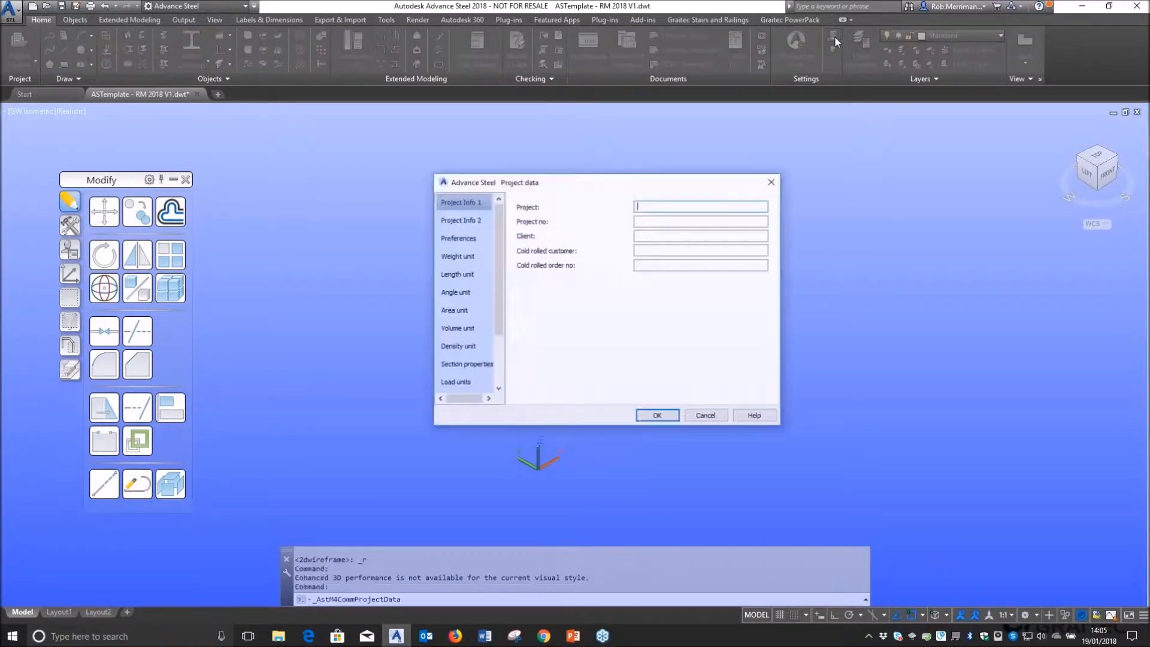
left_click(481, 221)
left_click(636, 266)
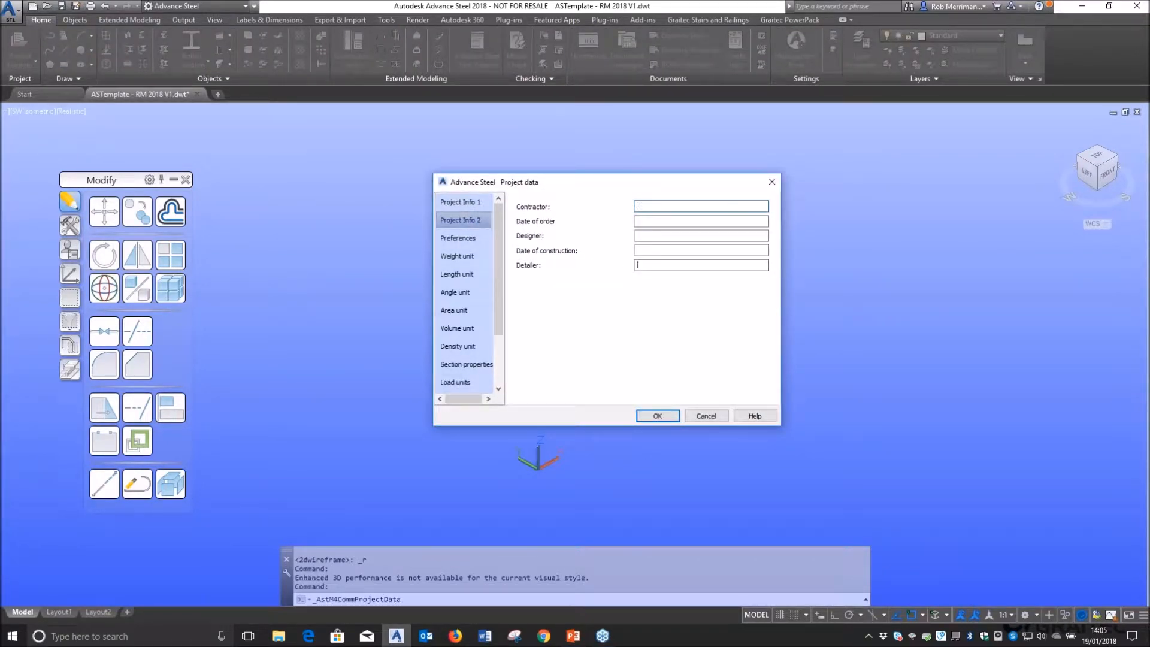
type("RM")
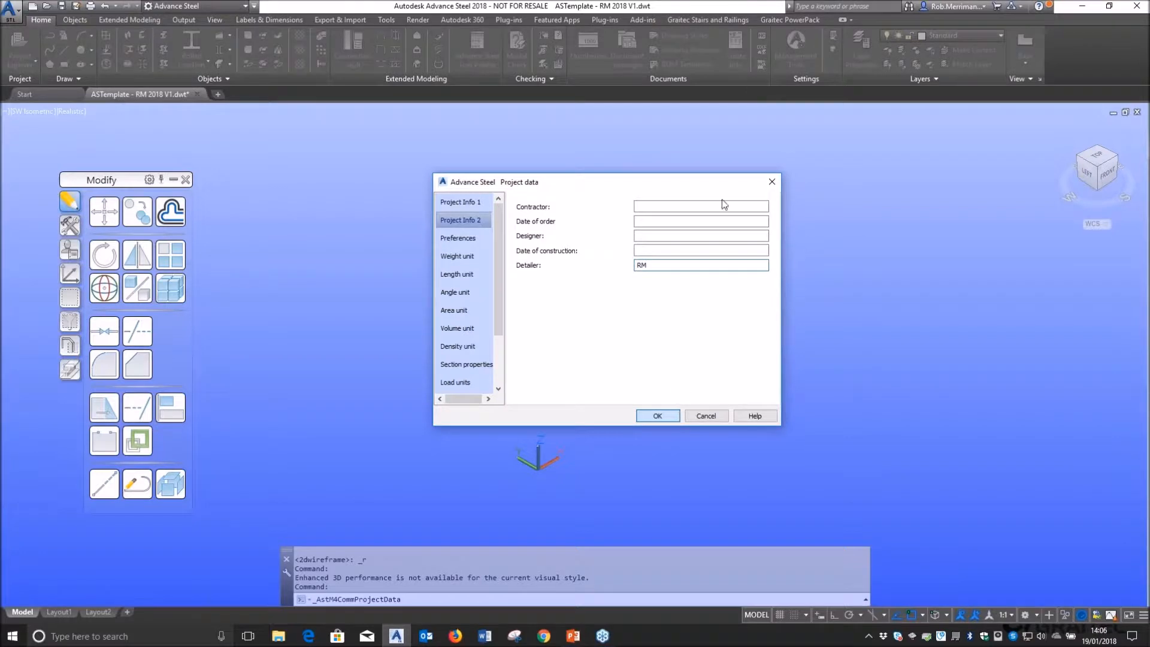
key("Return")
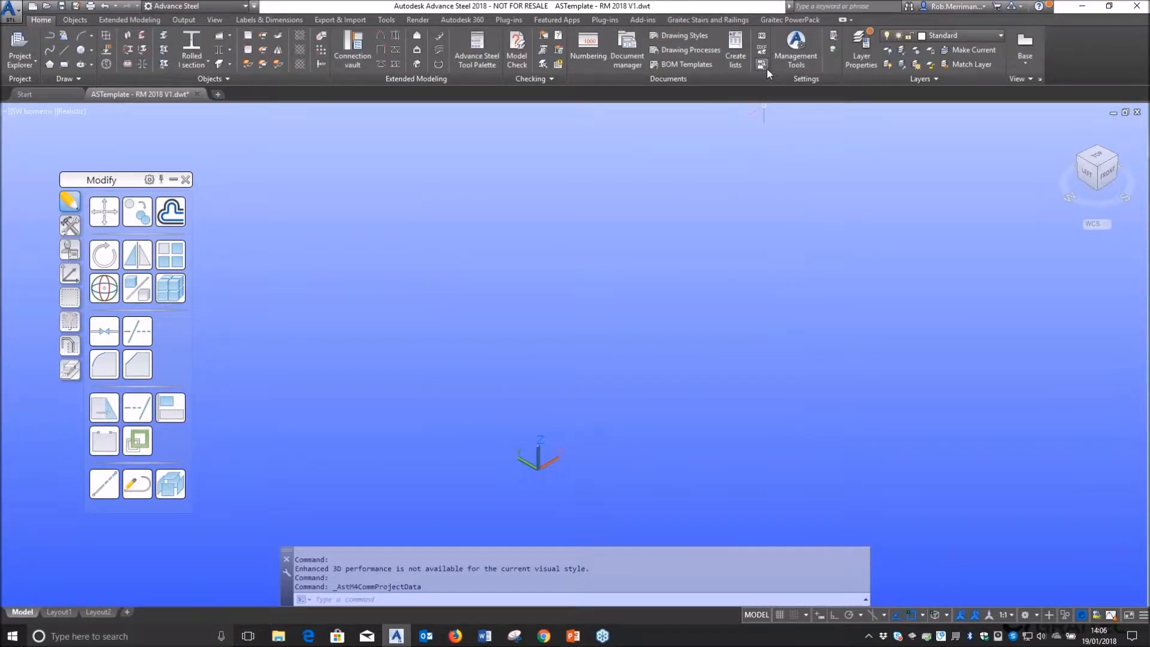
- Set the DXF output file version to Autocad Release 2000 DXF Version in the NC settings
left_click(766, 69)
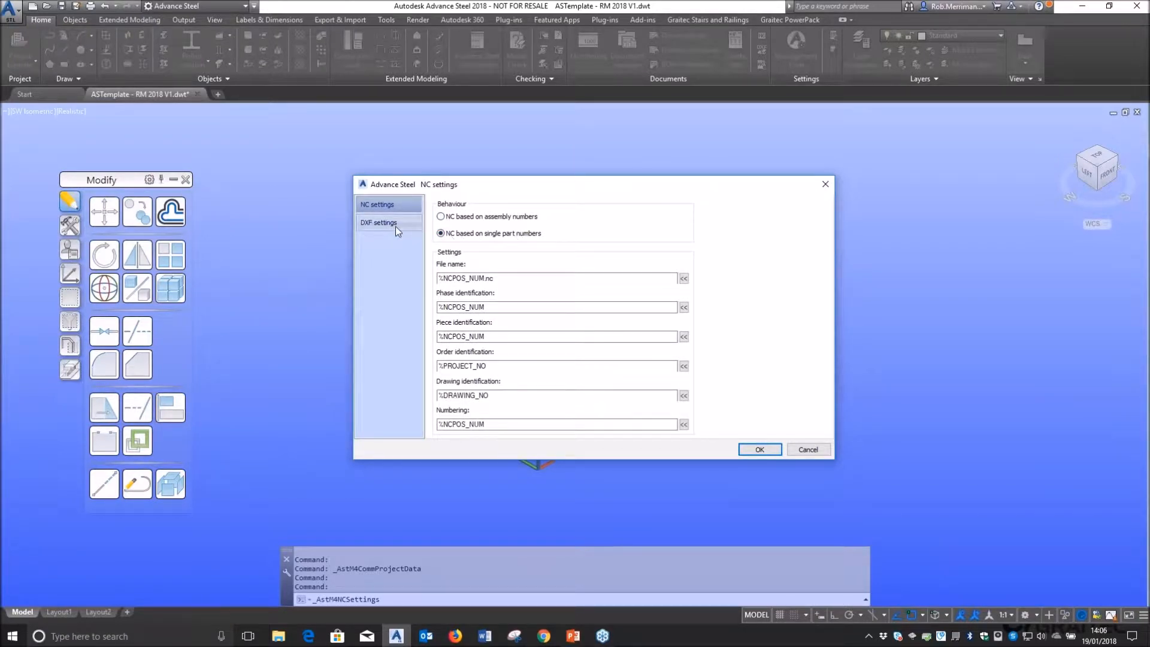
left_click(373, 222)
left_click(725, 208)
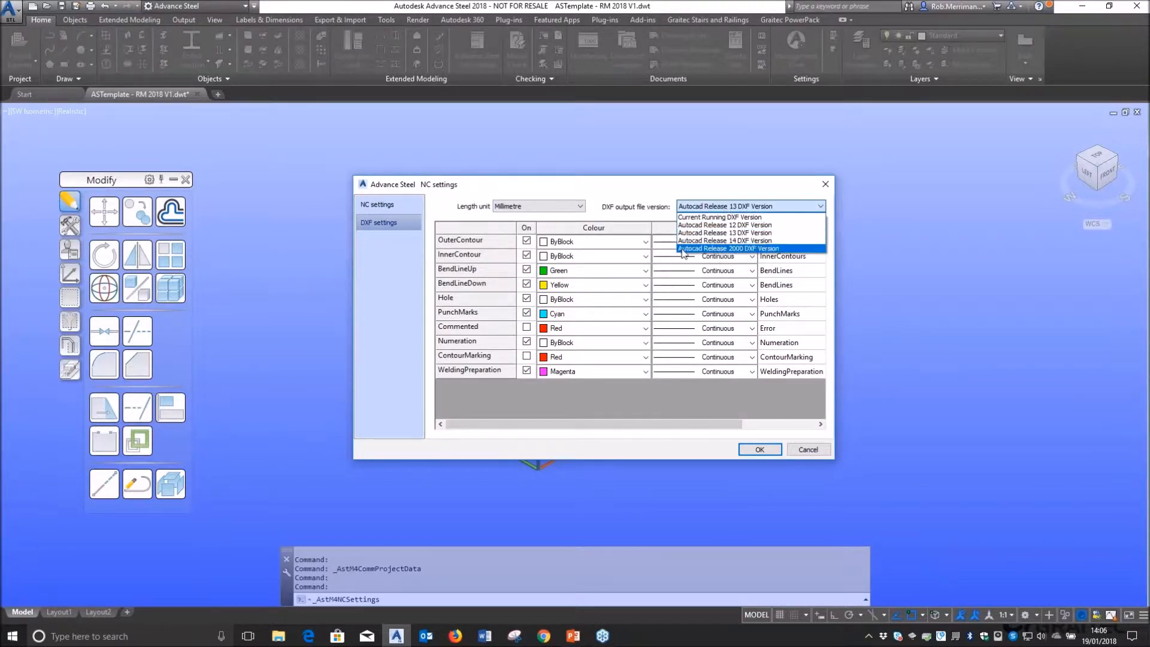
left_click(726, 248)
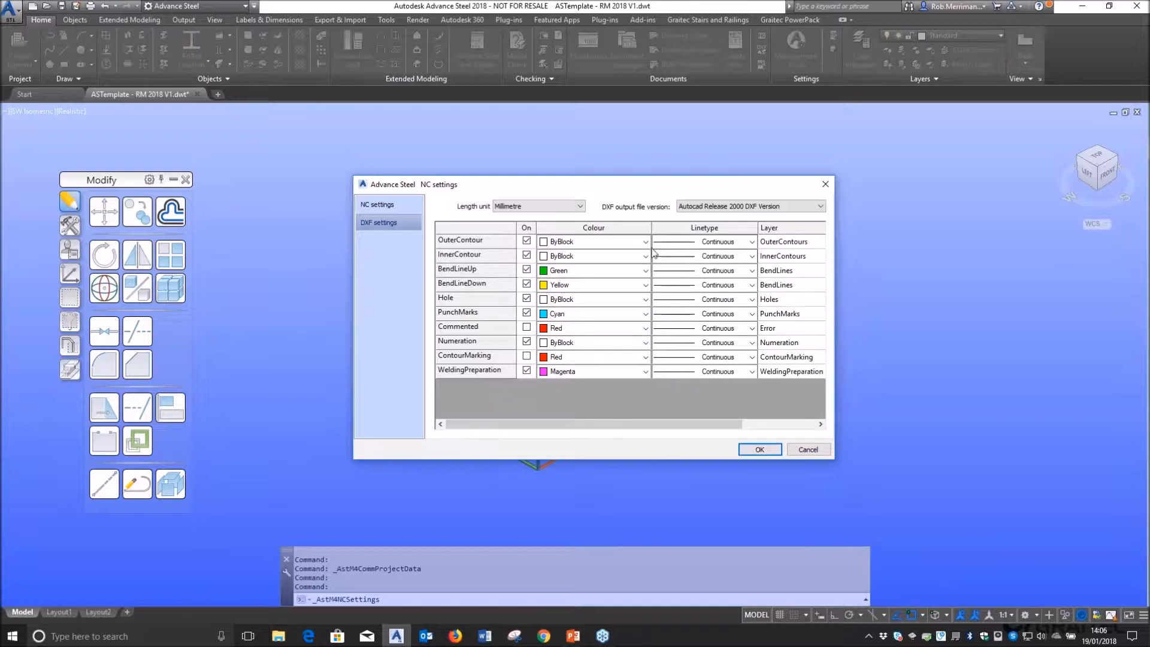
left_click(379, 205)
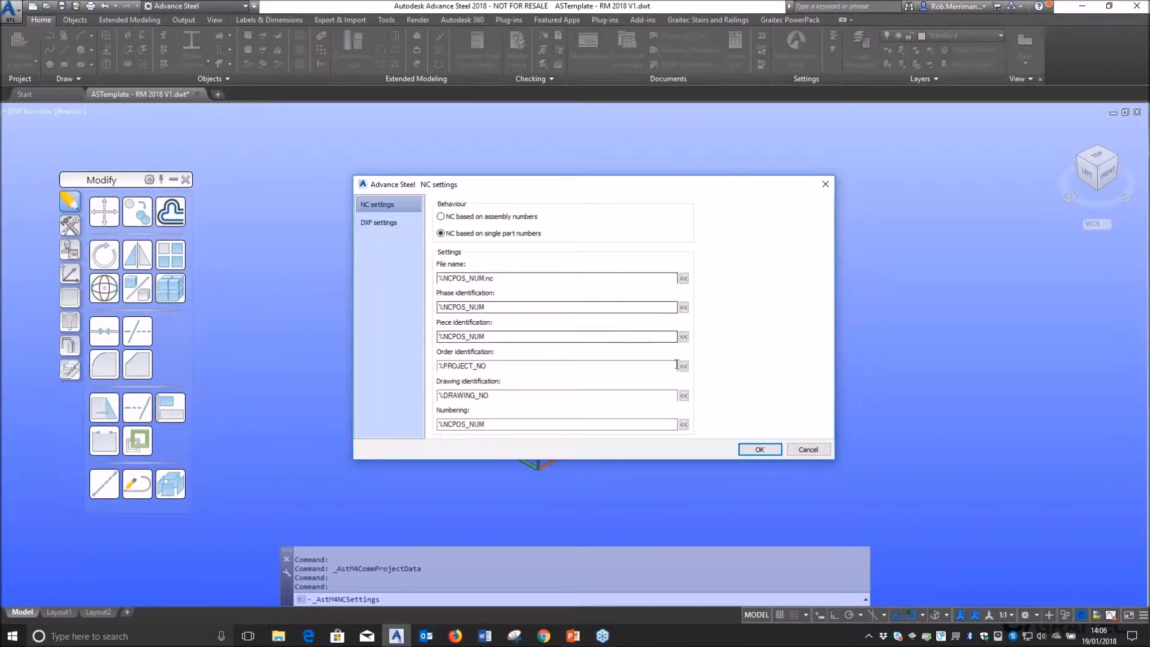
left_click(761, 449)
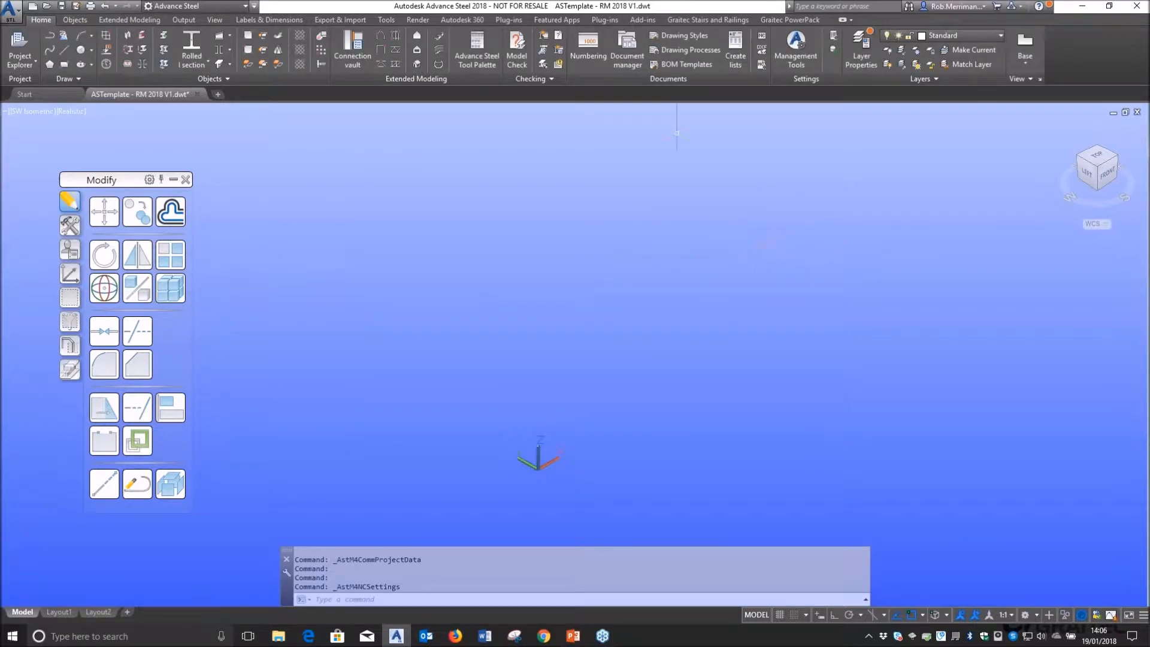
- Set the numbering's post number method to "SP No (for standalone part) = Assembly No" and apply a single part start number of 1
left_click(587, 47)
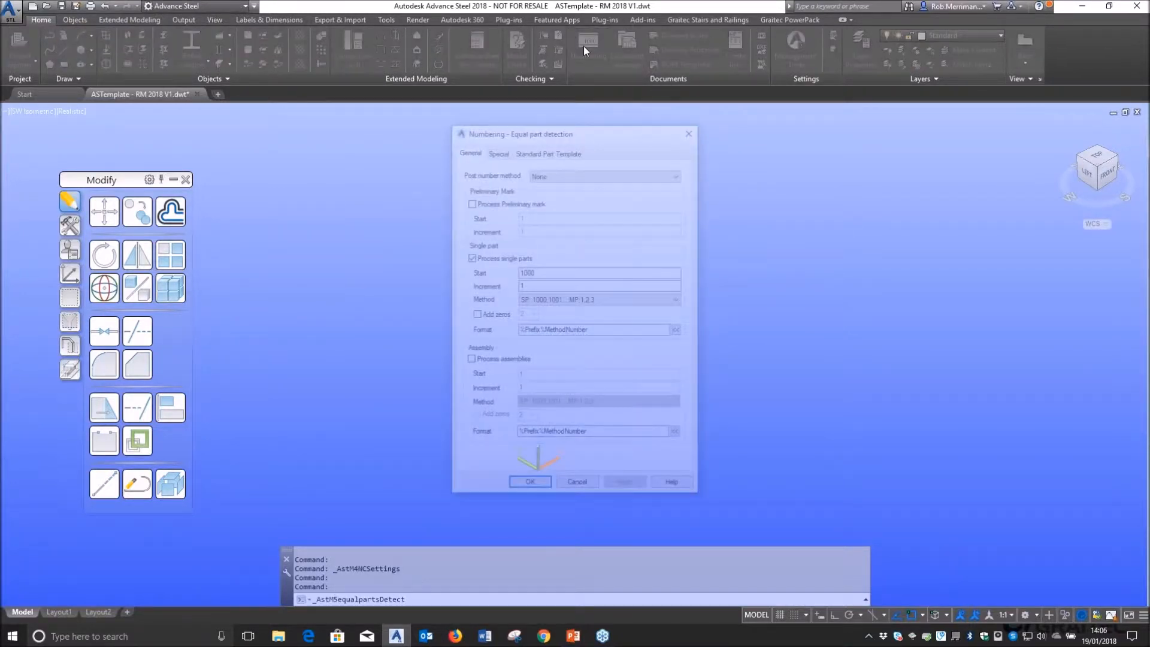
left_click(576, 173)
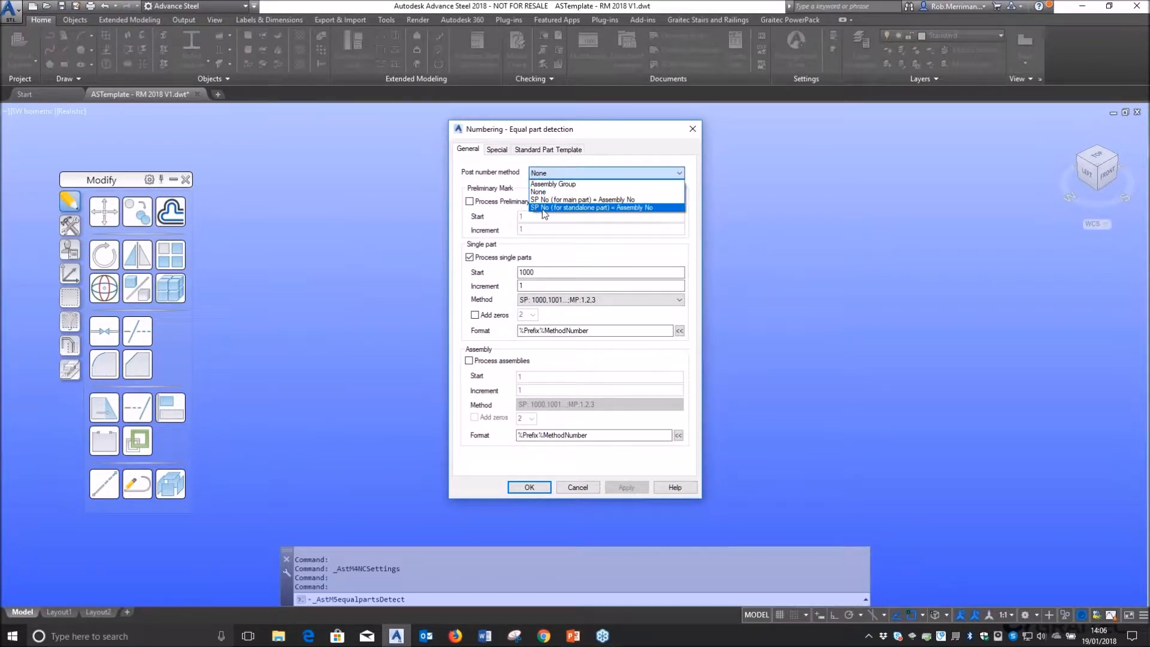
left_click(604, 208)
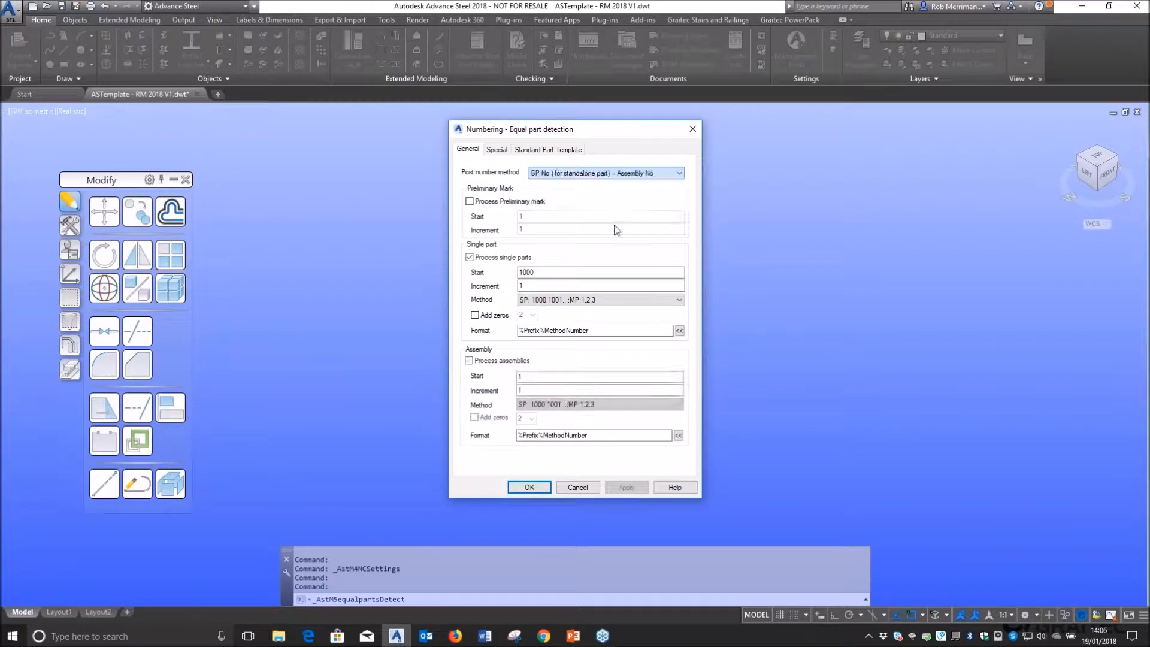
double_click(527, 272)
type("1")
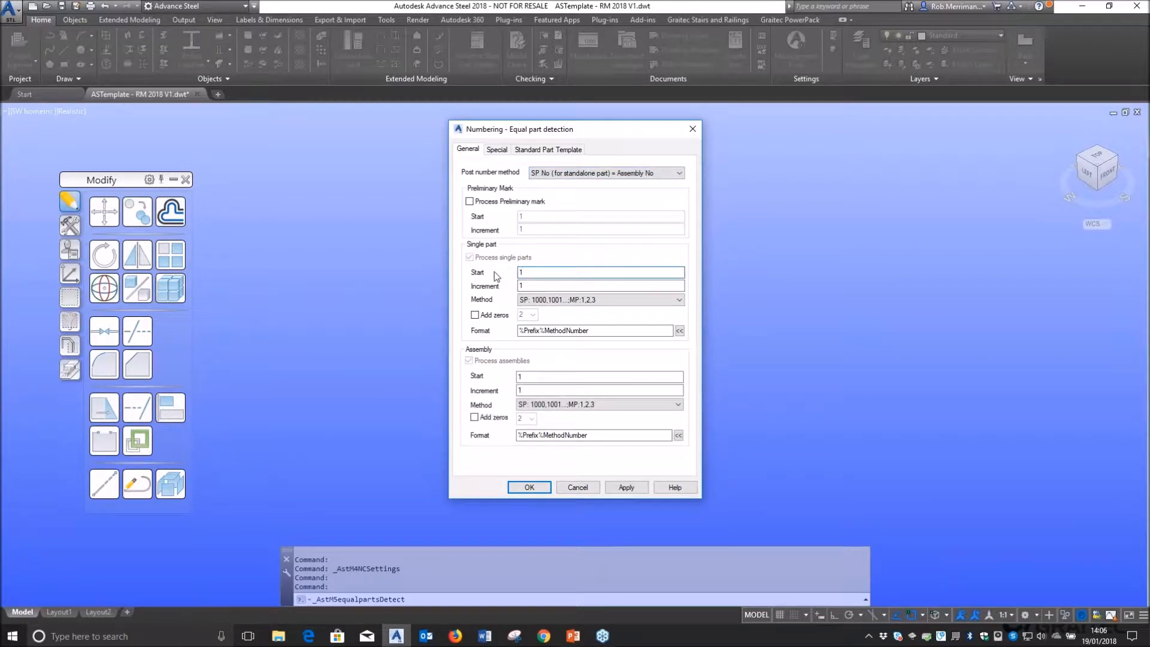
left_click(498, 150)
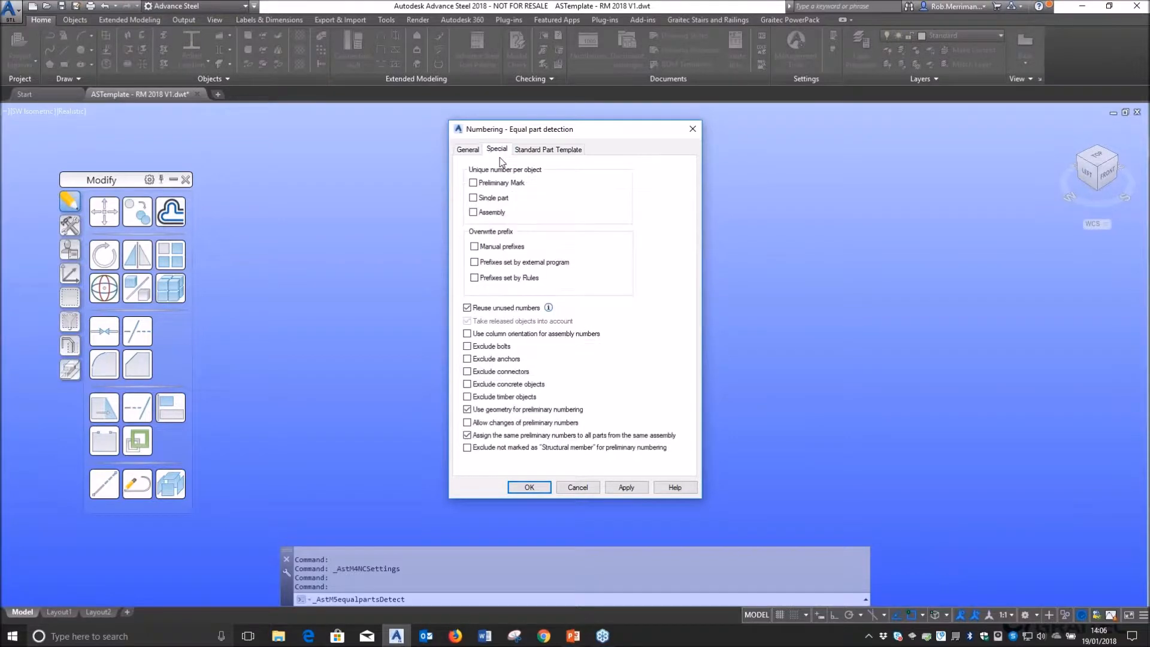
left_click(470, 150)
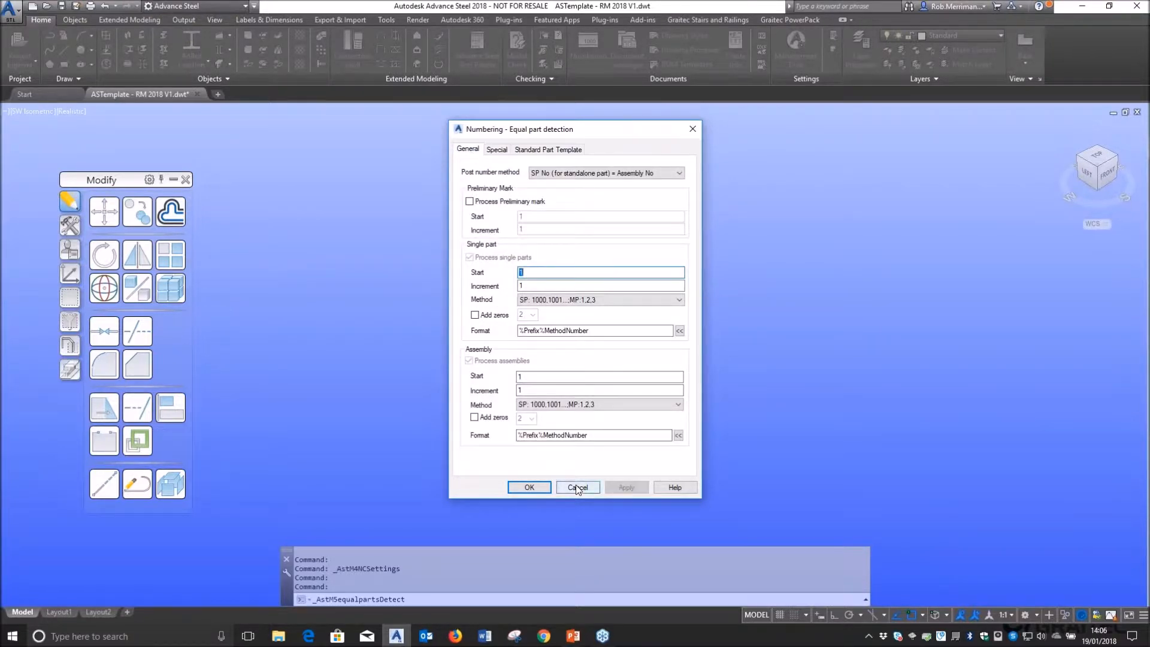
left_click(576, 487)
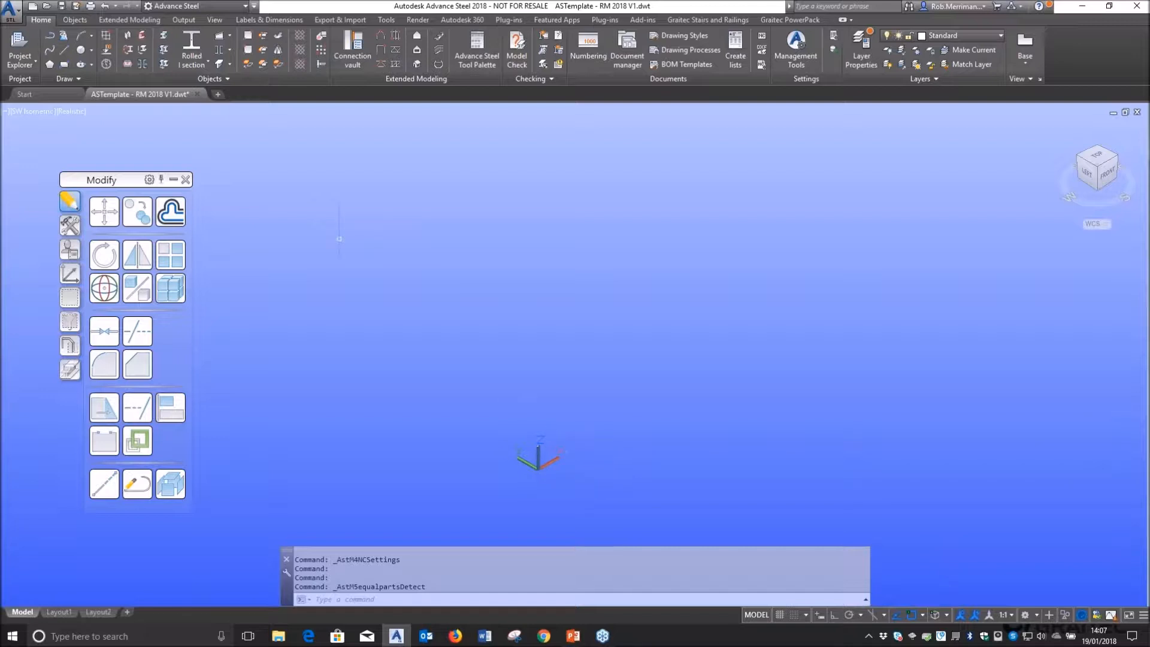
- Place an Advance Steel camera at the origin point 0,0,0
left_click(71, 226)
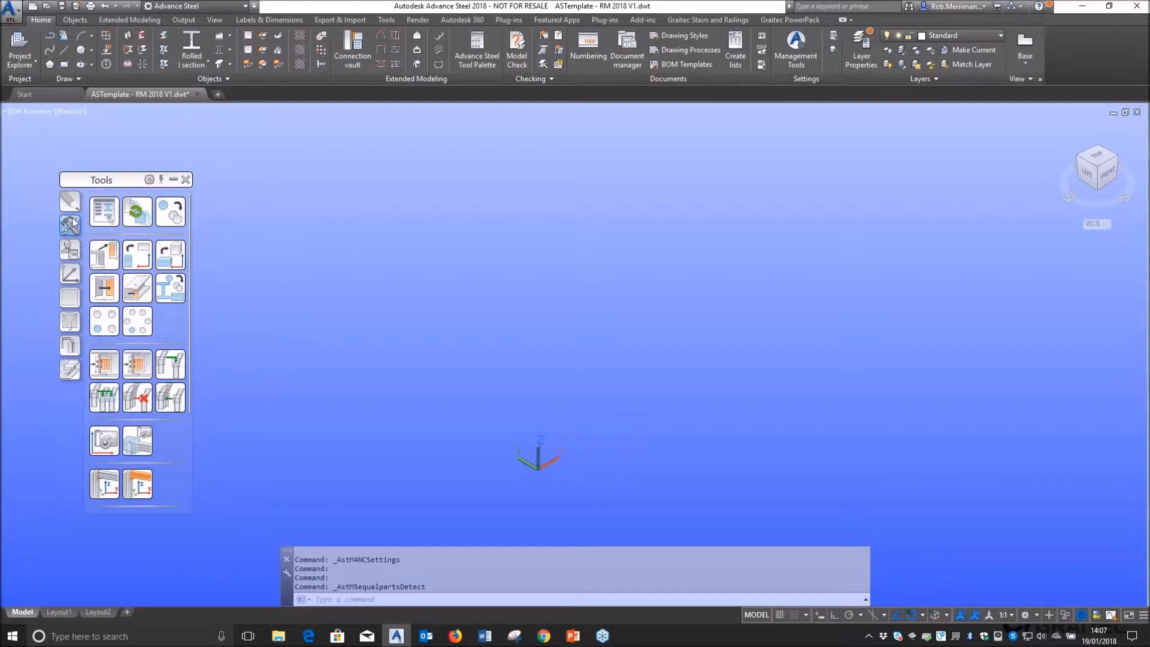
left_click(104, 440)
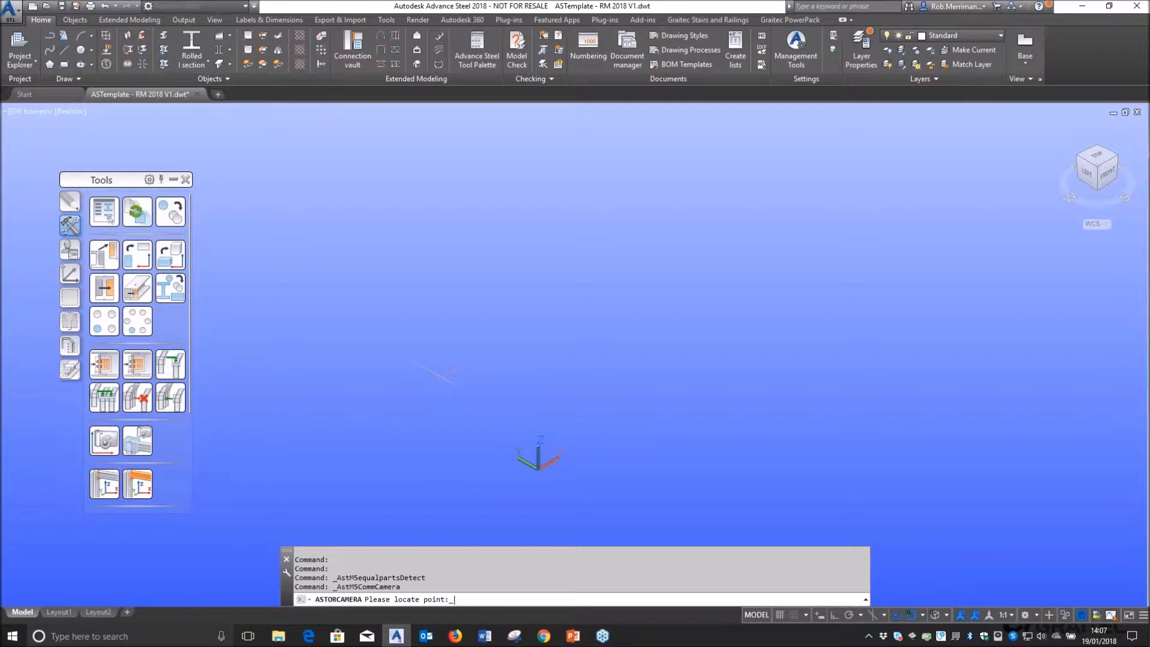
type("0,0,0")
key("Return")
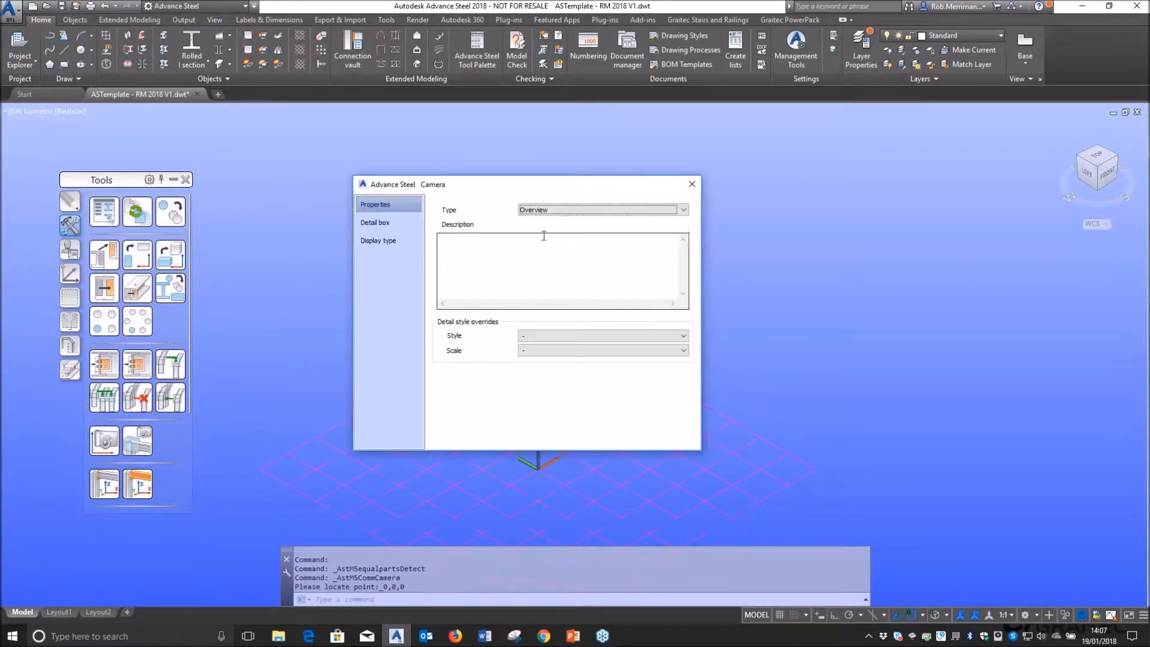
- Set the camera's type to Anchor plan and its description to "Foundation"
left_click(550, 210)
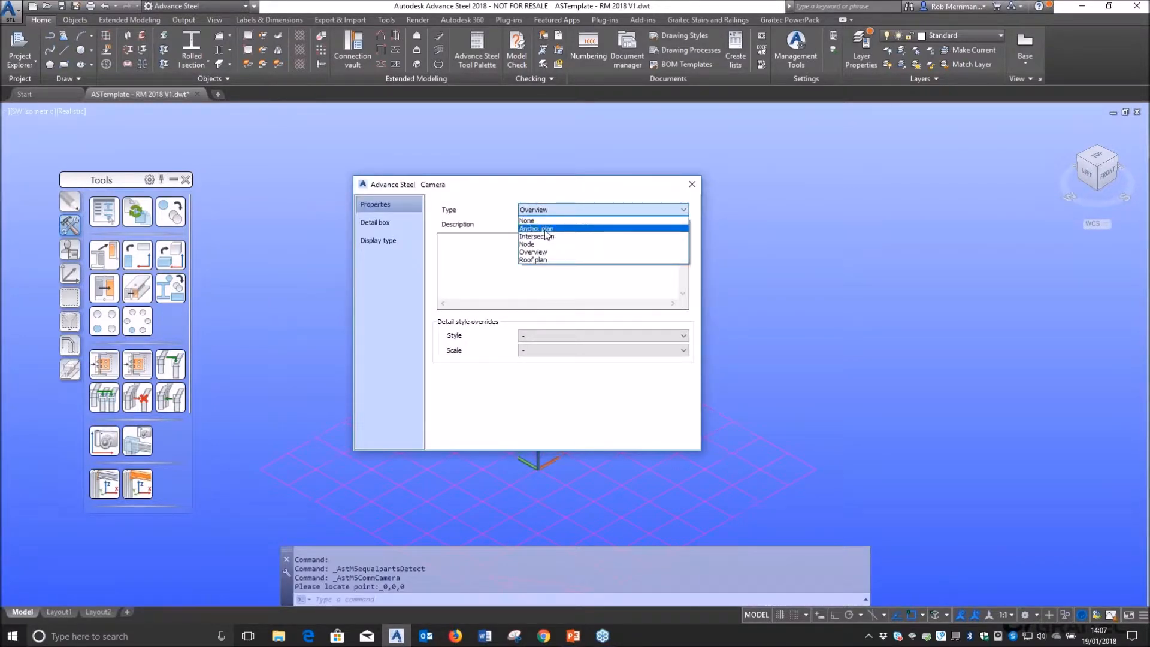
left_click(537, 229)
left_click(504, 264)
type("fOUNDATION")
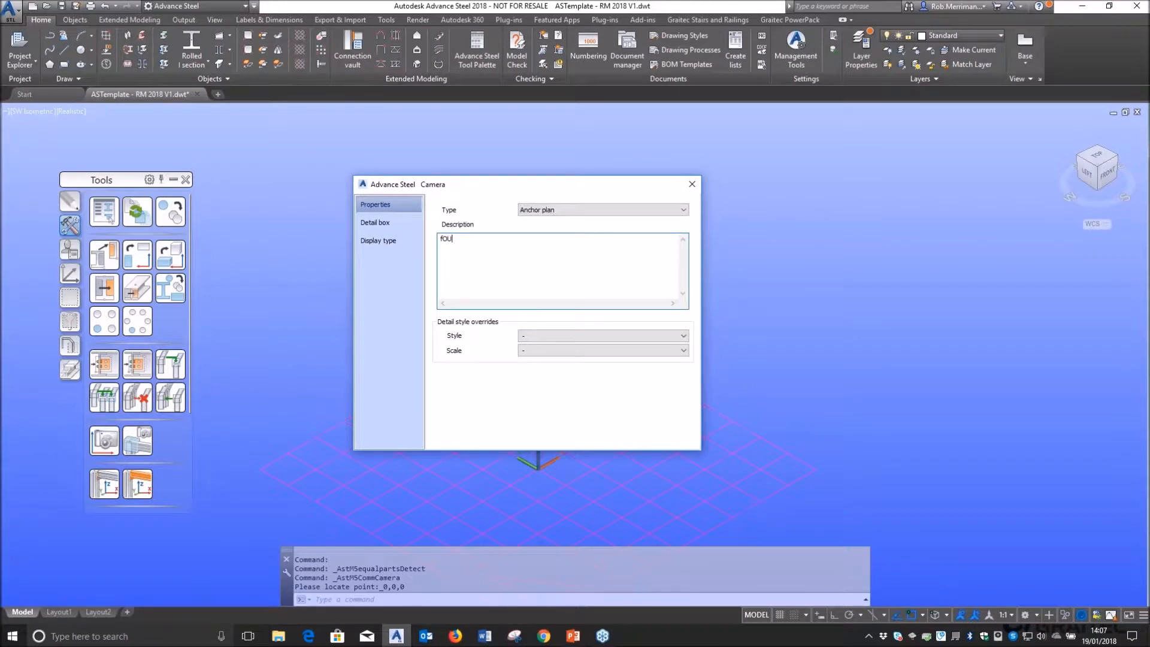
key("BackSpace")
key("BackSpace")
key("BackSpace")
key("BackSpace")
key("BackSpace")
key("BackSpace")
key("BackSpace")
key("BackSpace")
key("BackSpace")
key("BackSpace")
type("Foundation")
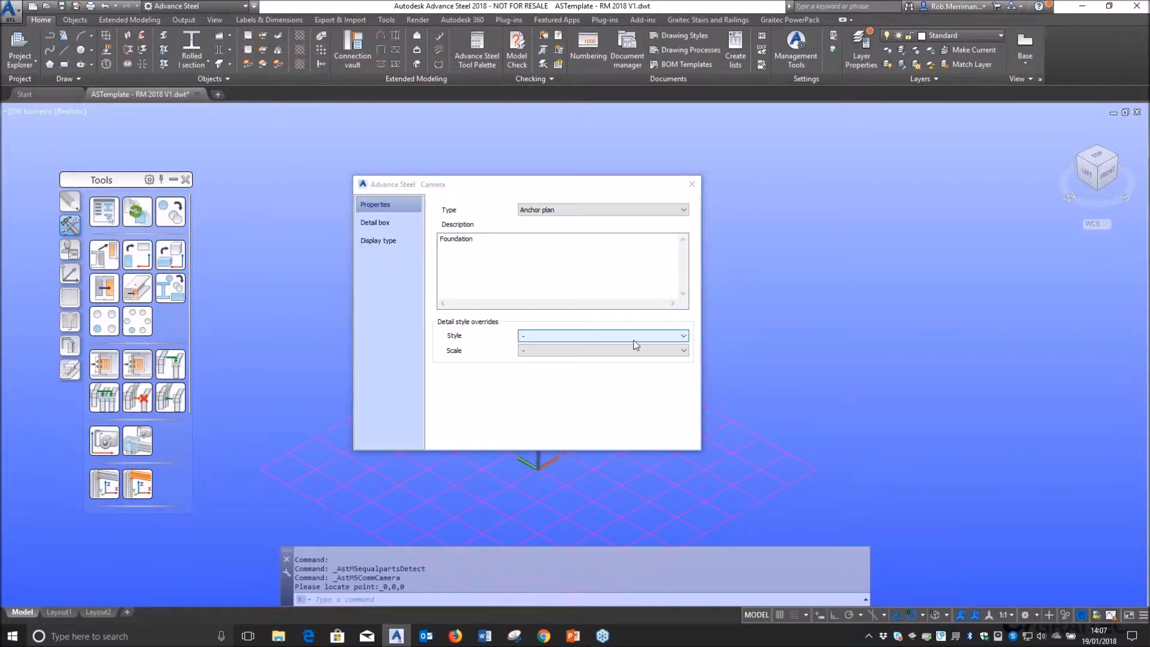
- Set the Foundation camera's detail style override to "Stanchion layout - Pickbox" and close its properties with the detail box defaults kept
left_click(654, 338)
type("st")
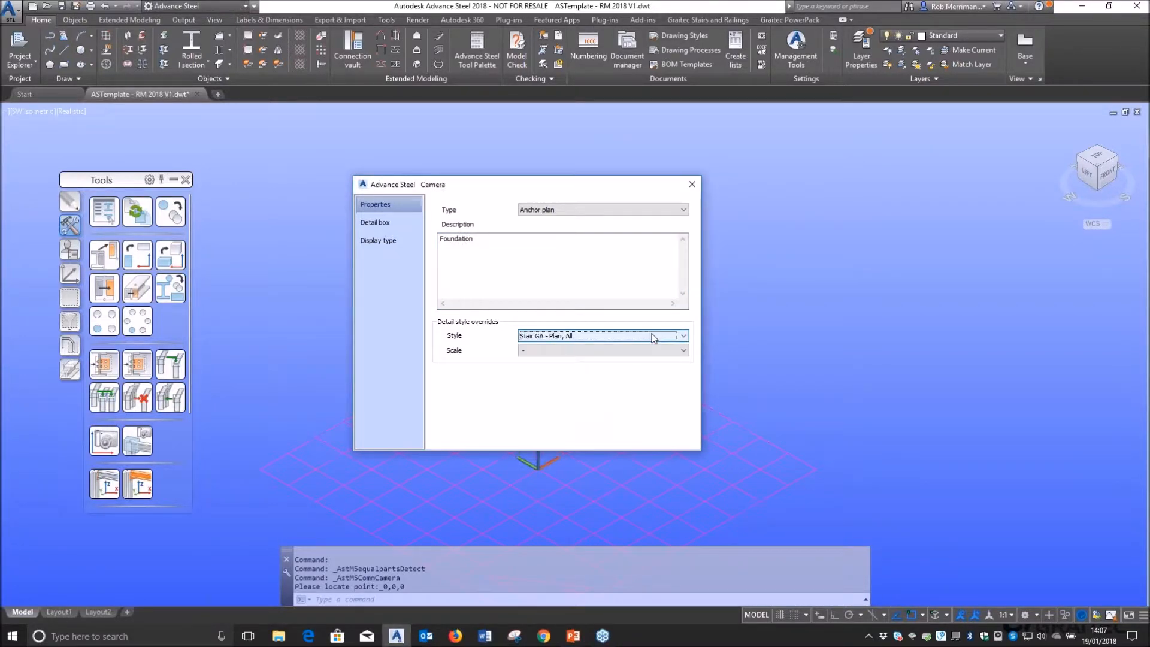
left_click(653, 339)
scroll(660, 396, "down", 3)
scroll(661, 396, "down", 2)
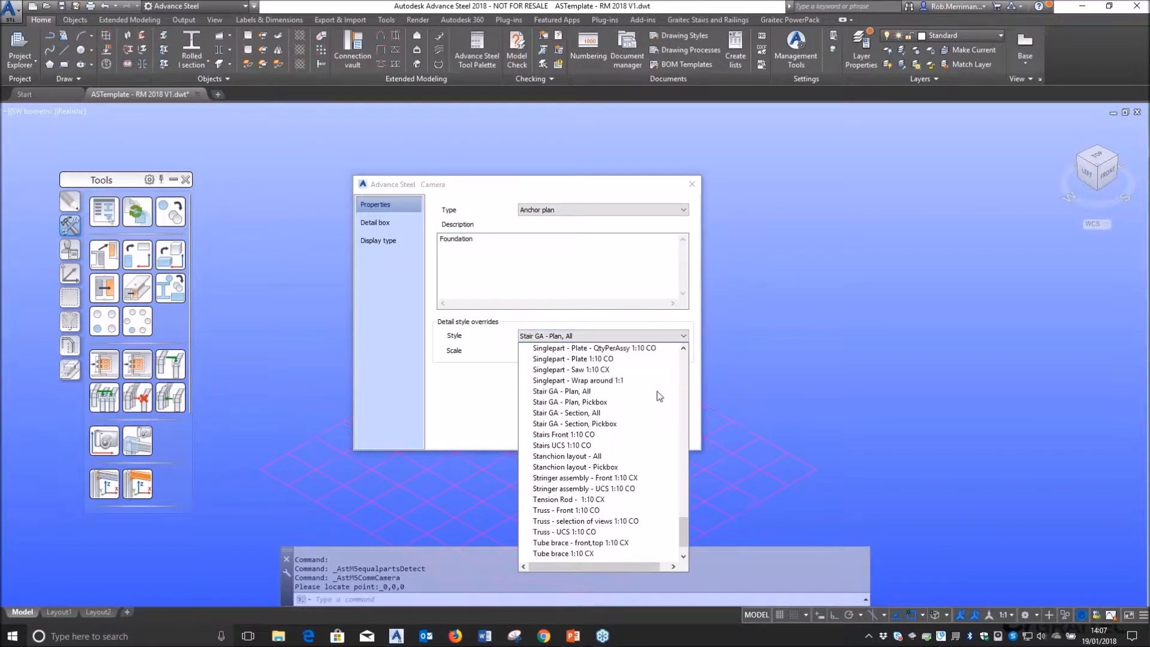
left_click(605, 466)
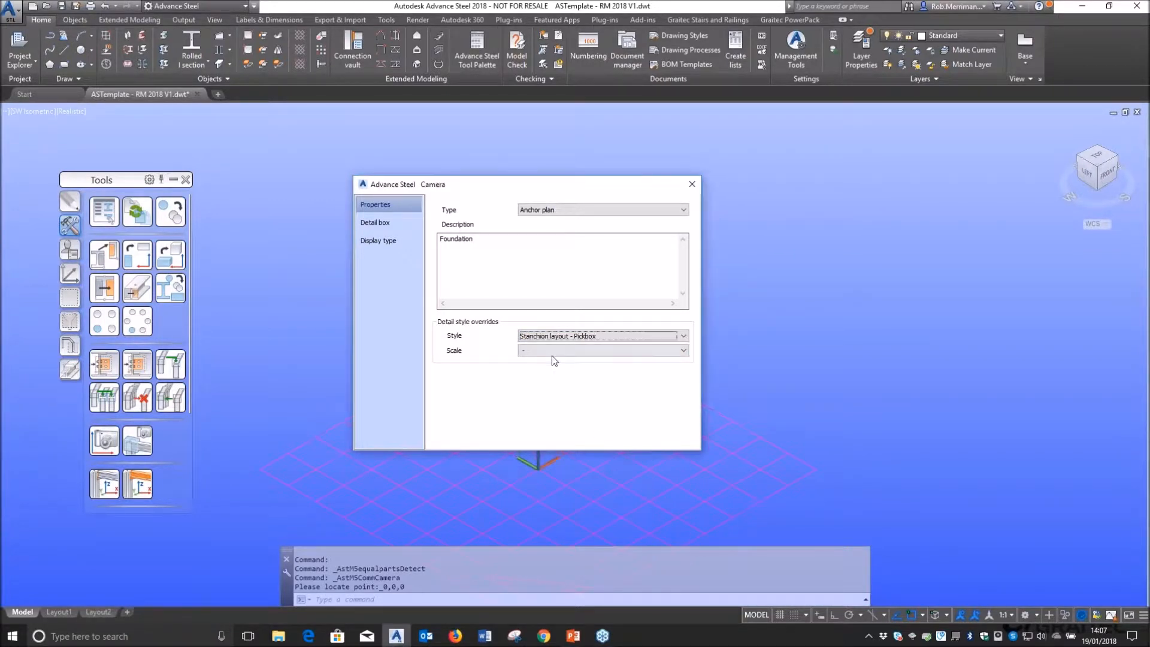
left_click(376, 222)
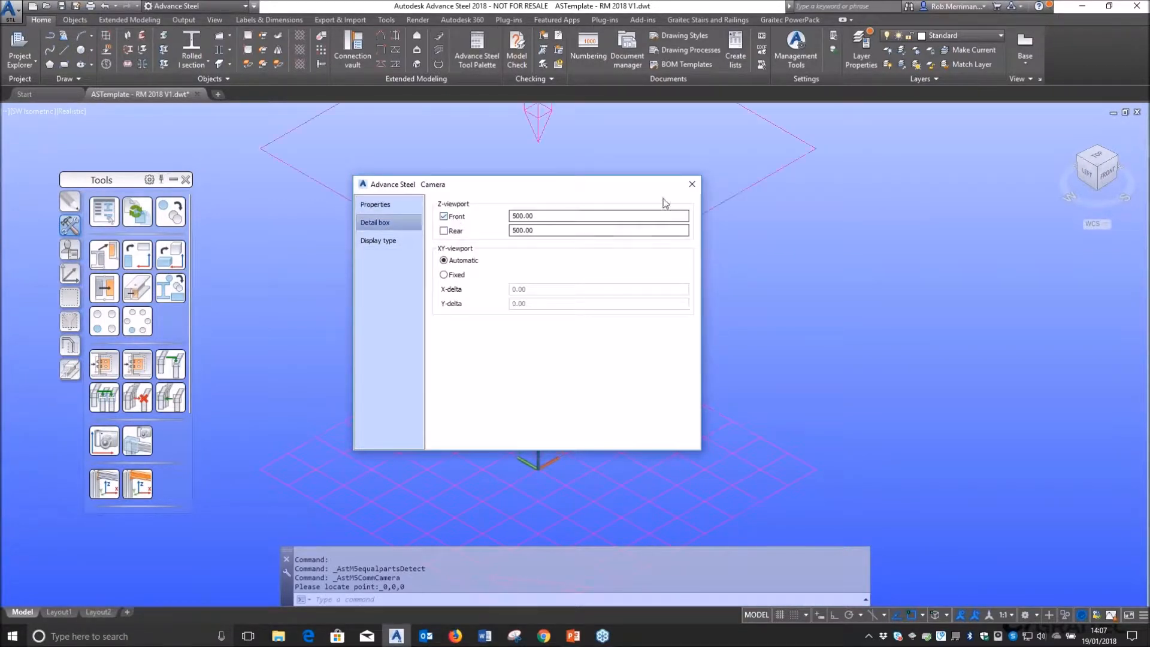
left_click(692, 184)
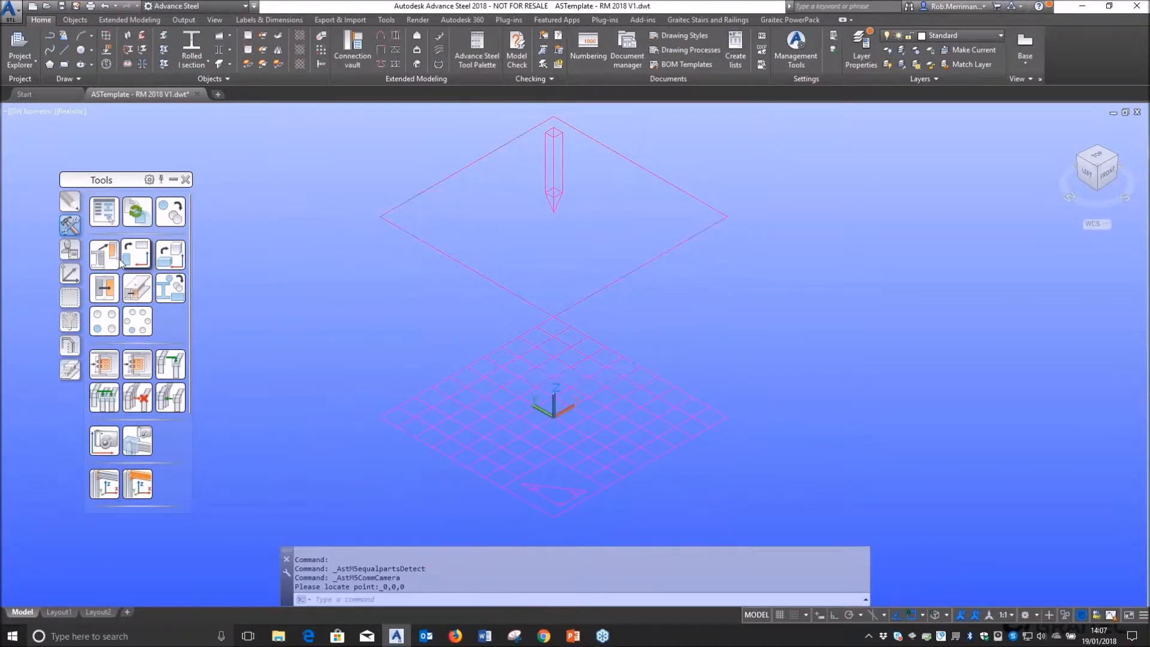
- Place another camera at 0,0,0 with type Anchor plan and description "Base Type 1"
left_click(108, 439)
type("0,0,0")
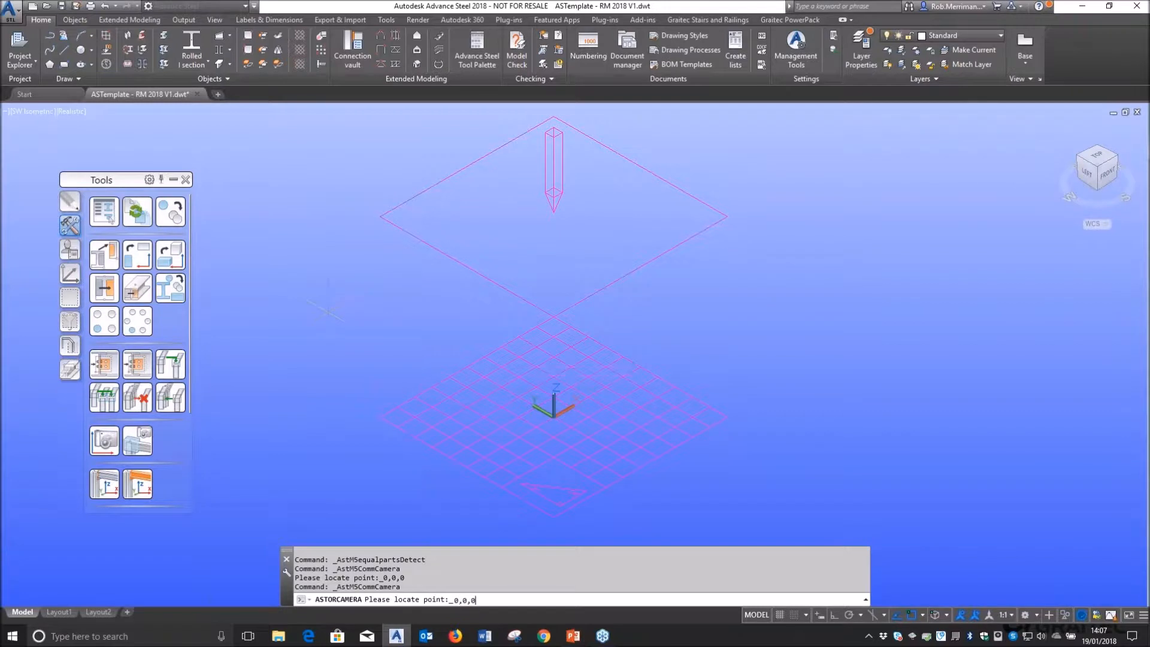
key("Return")
left_click(576, 209)
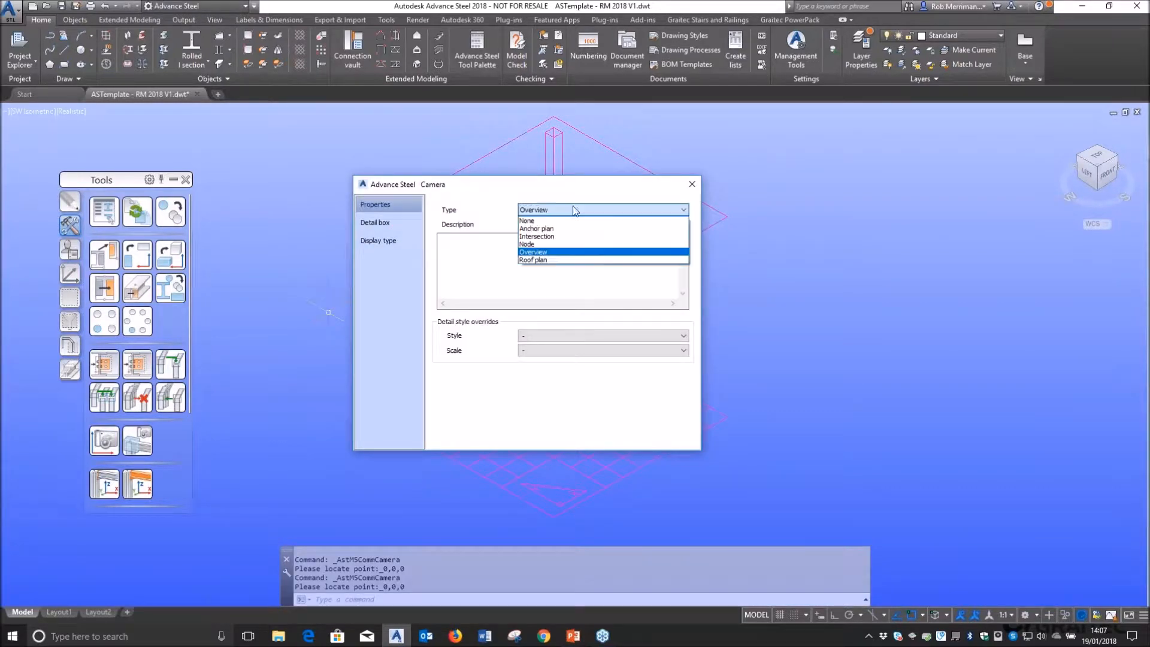
left_click(590, 222)
left_click(553, 259)
type("B")
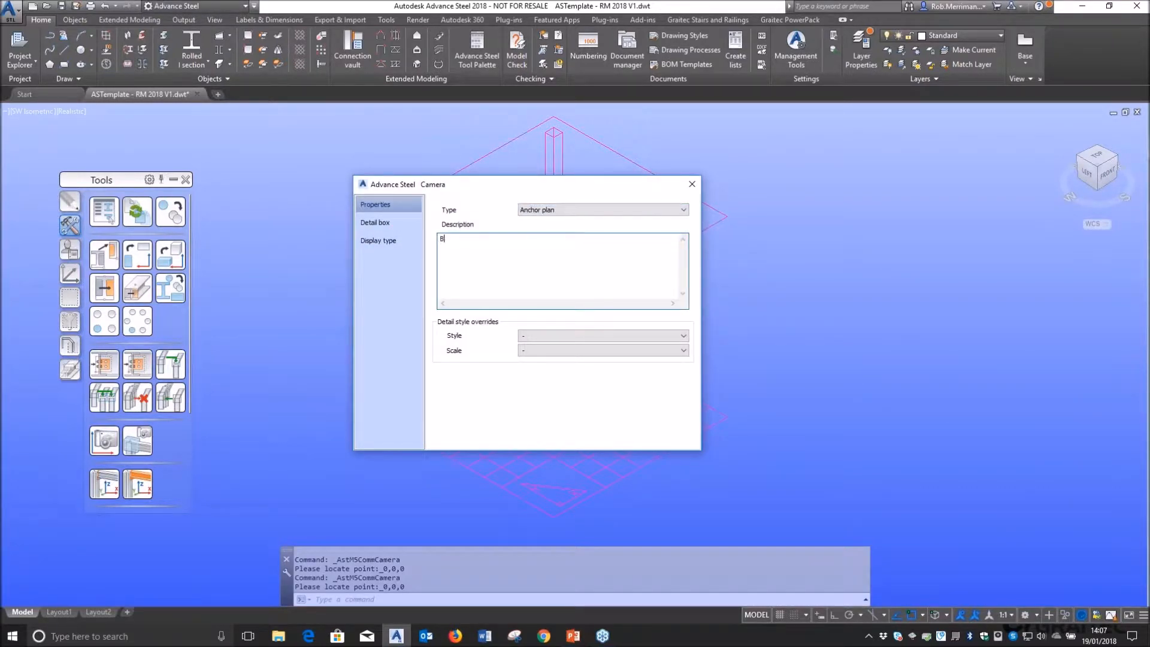
type("ase Type 1")
- Override the Base Type 1 camera's detail style with "Base detail - Pickbox" and its scale with 1:10
left_click(603, 336)
left_click(557, 339)
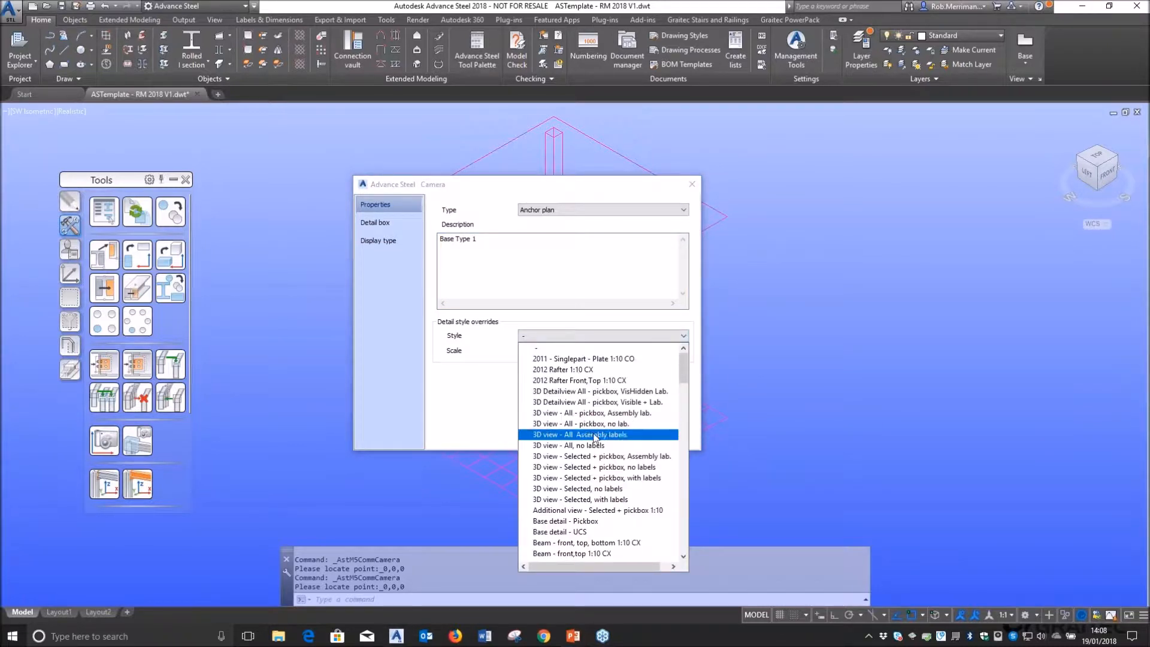
left_click(592, 521)
left_click(556, 349)
left_click(564, 396)
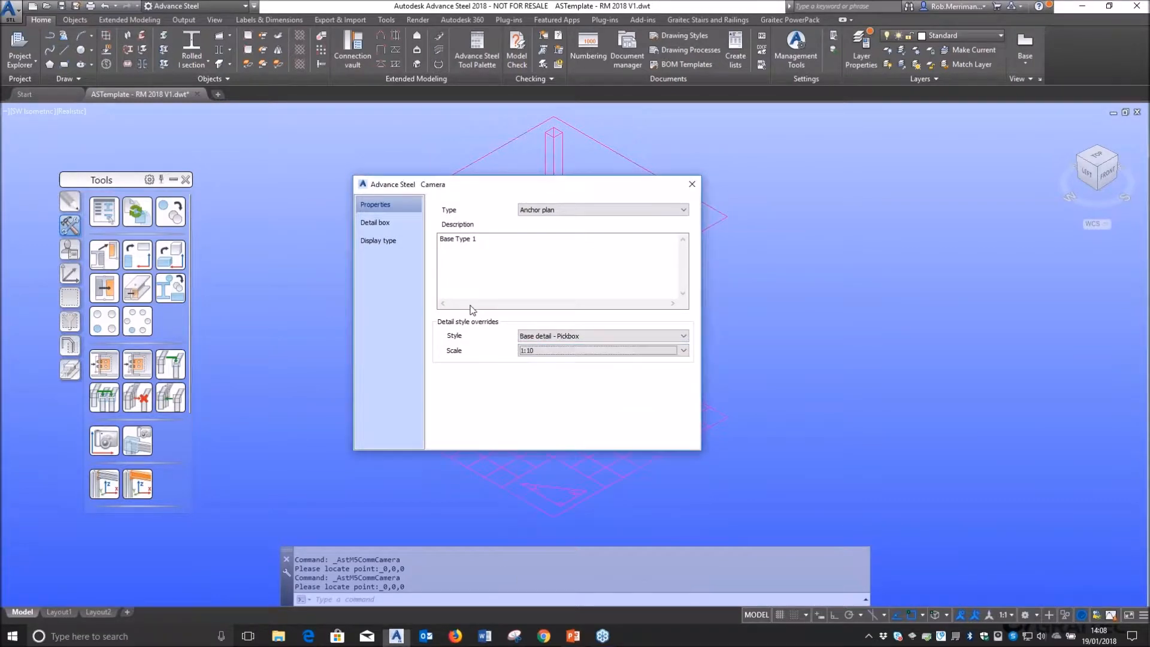
- Set the front and rear Z-viewport depths of the Base Type 1 camera's detail box to 750
left_click(377, 223)
left_click(444, 216)
left_click_drag(535, 217, 513, 216)
type("750")
key("Tab")
type("750")
key("Tab")
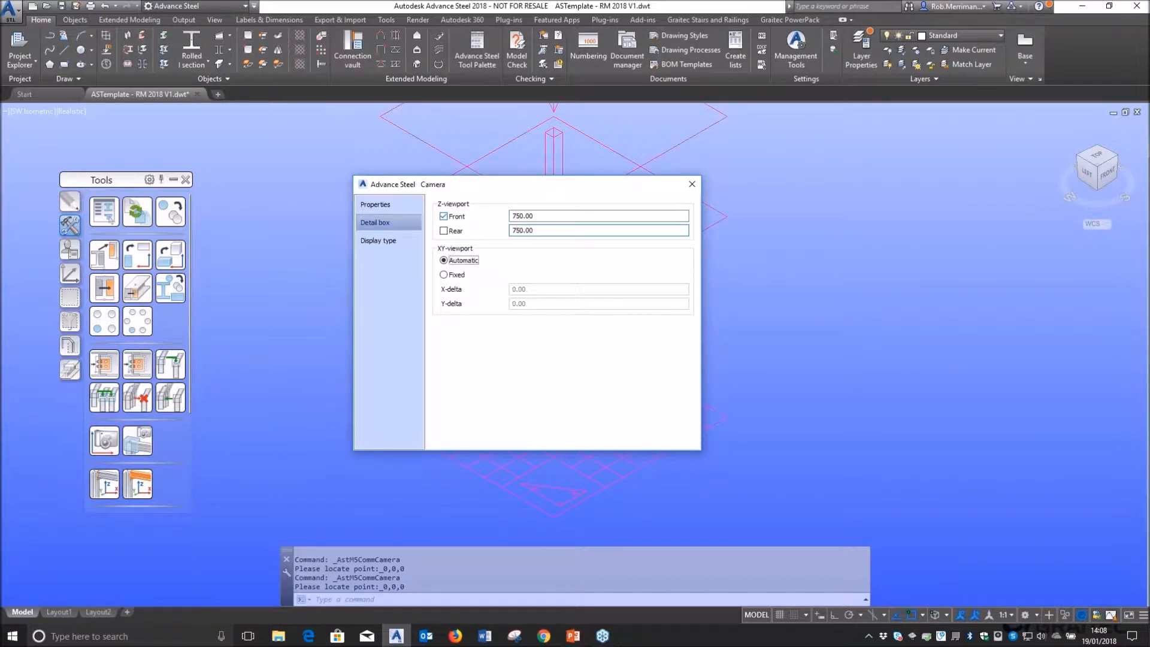
- Set both the front and rear Z-viewport depths of the Base Type 1 camera to 250
key("shift+Tab")
key("shift+Tab")
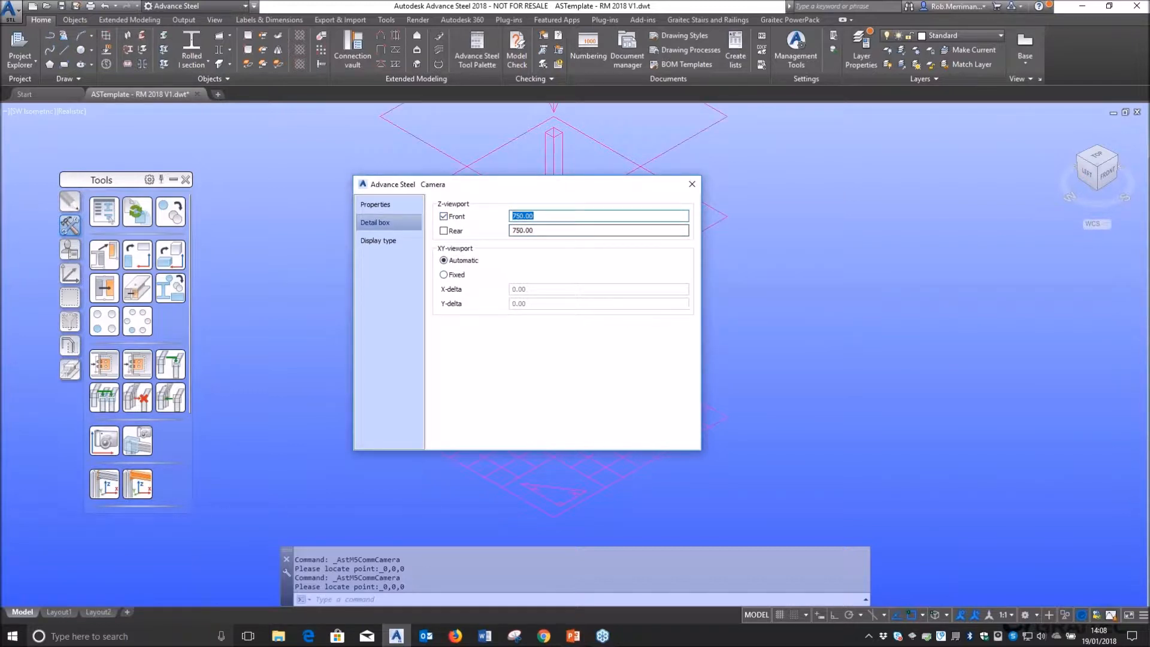
type("250")
key("Tab")
type("520")
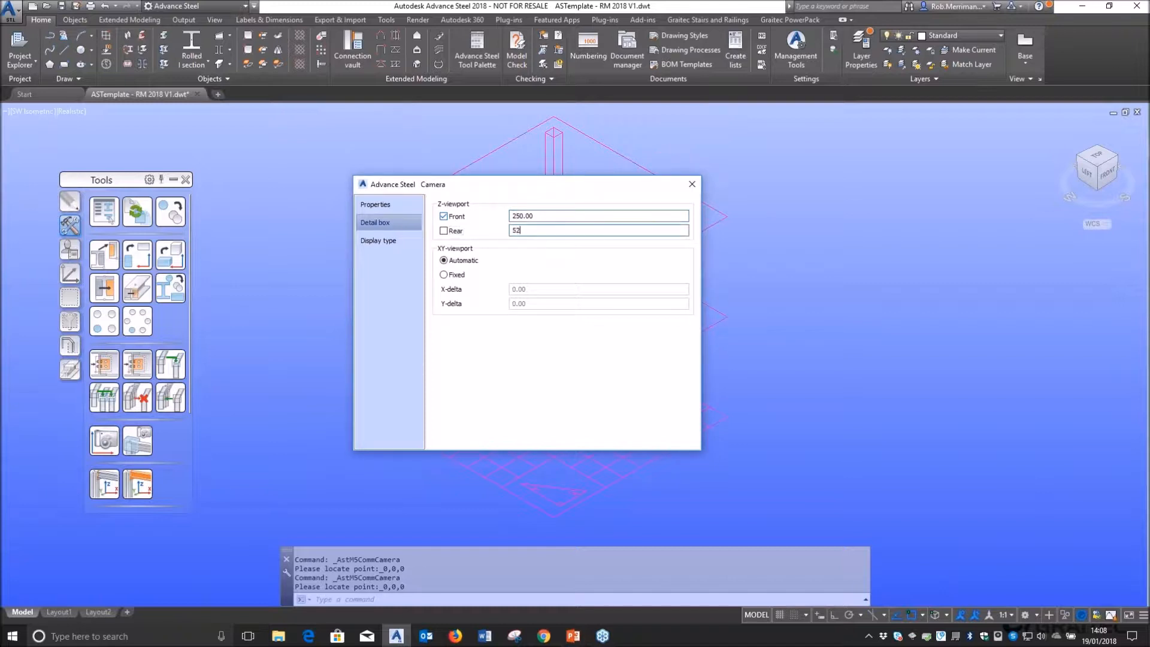
key("BackSpace")
key("BackSpace")
type("250")
key("Return")
- Make the Base Type 1 camera's XY-viewport fixed with X-delta and Y-delta of 750, and close its properties
left_click(443, 274)
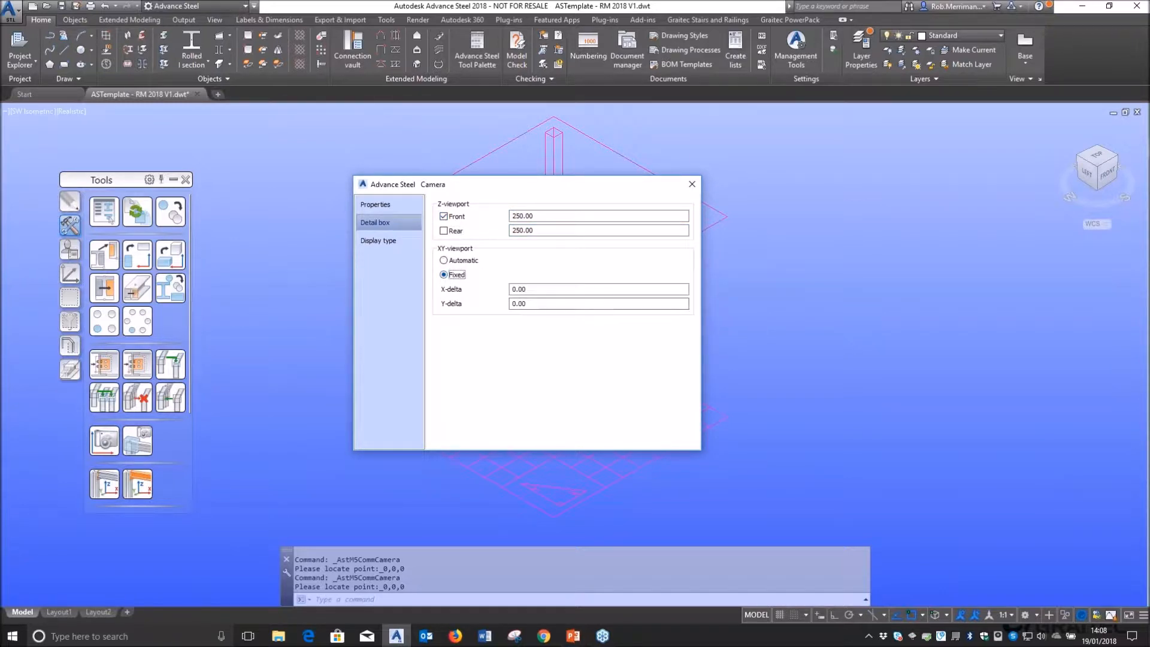
left_click(516, 288)
type("750")
key("Tab")
type("750")
key("Return")
key("Escape")
- Copy the Foundation camera 3000 upwards along Z with ortho on
scroll(389, 313, "down", 2)
left_click(105, 256)
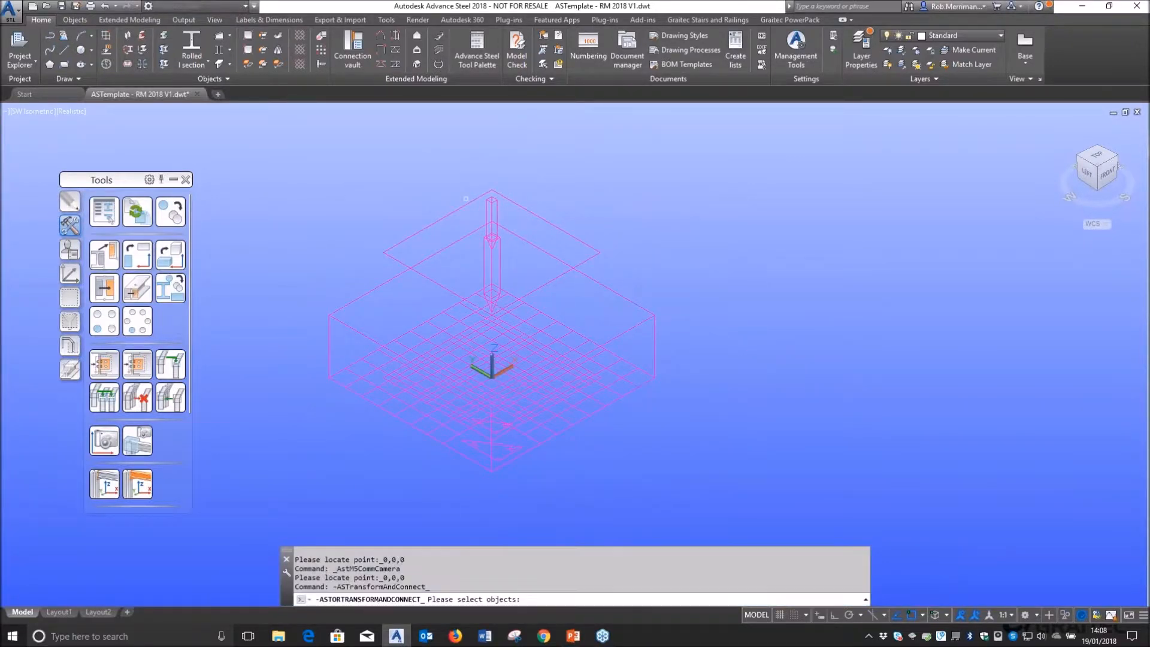
left_click(515, 200)
scroll(582, 301, "down", 4)
right_click(582, 301)
left_click(583, 301)
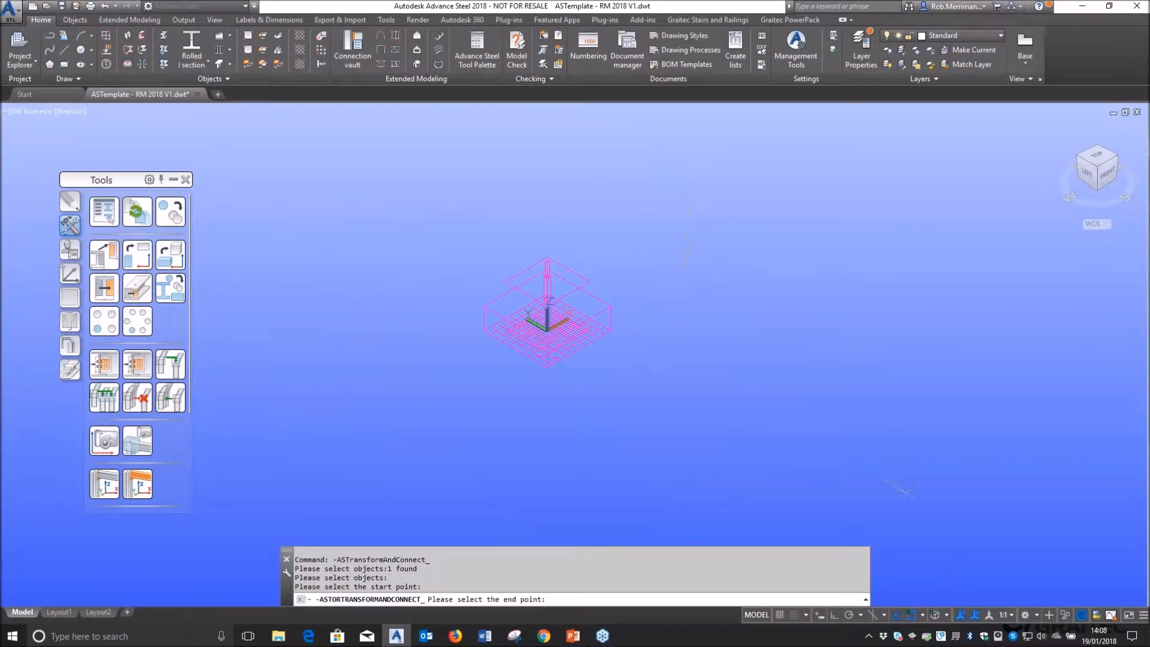
key("F8")
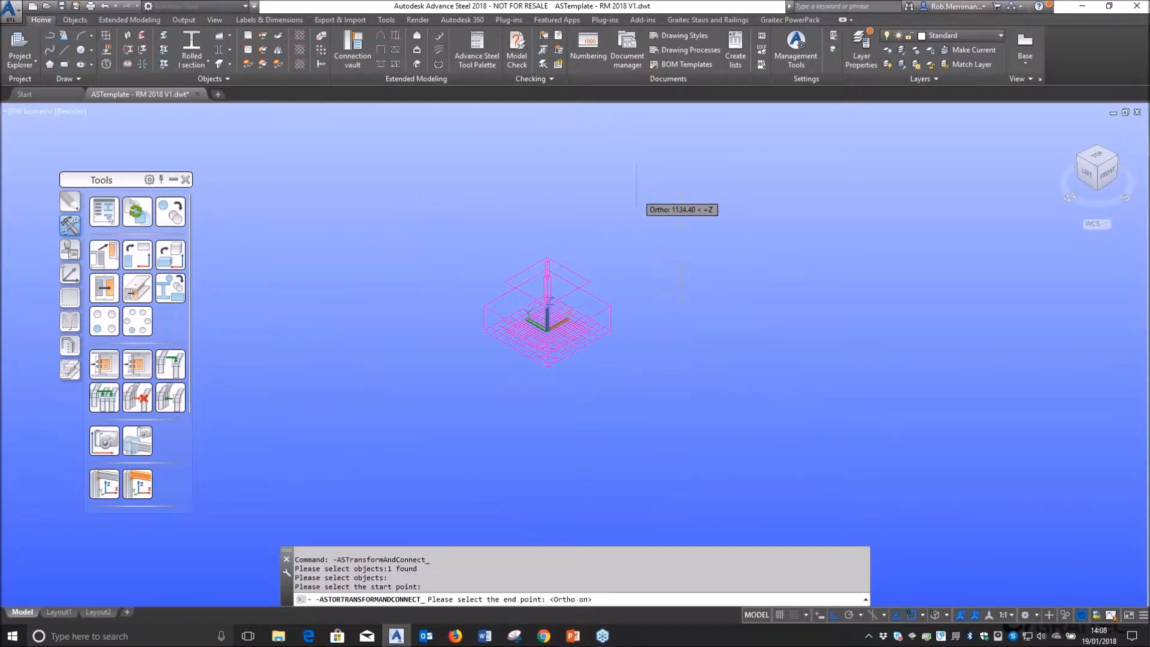
type("3000")
key("Return")
key("Escape")
- Change the upper camera's description to "Floor Plan" and its type to Overview
scroll(563, 339, "down", 7)
scroll(566, 280, "up", 4)
left_click(563, 266)
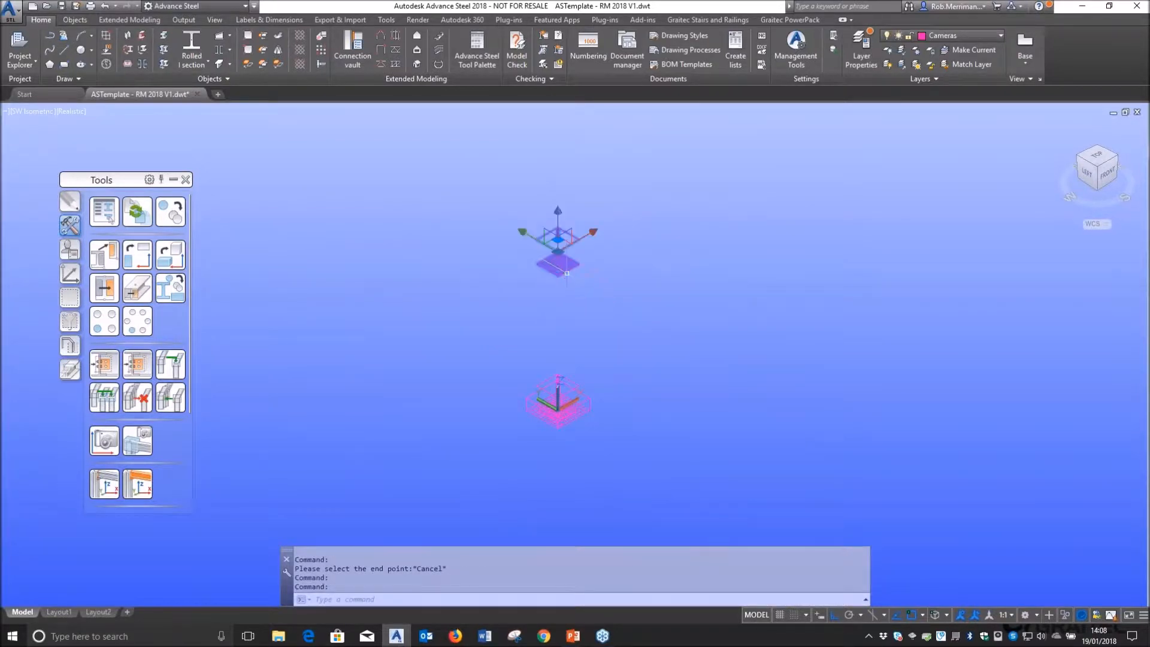
double_click(565, 268)
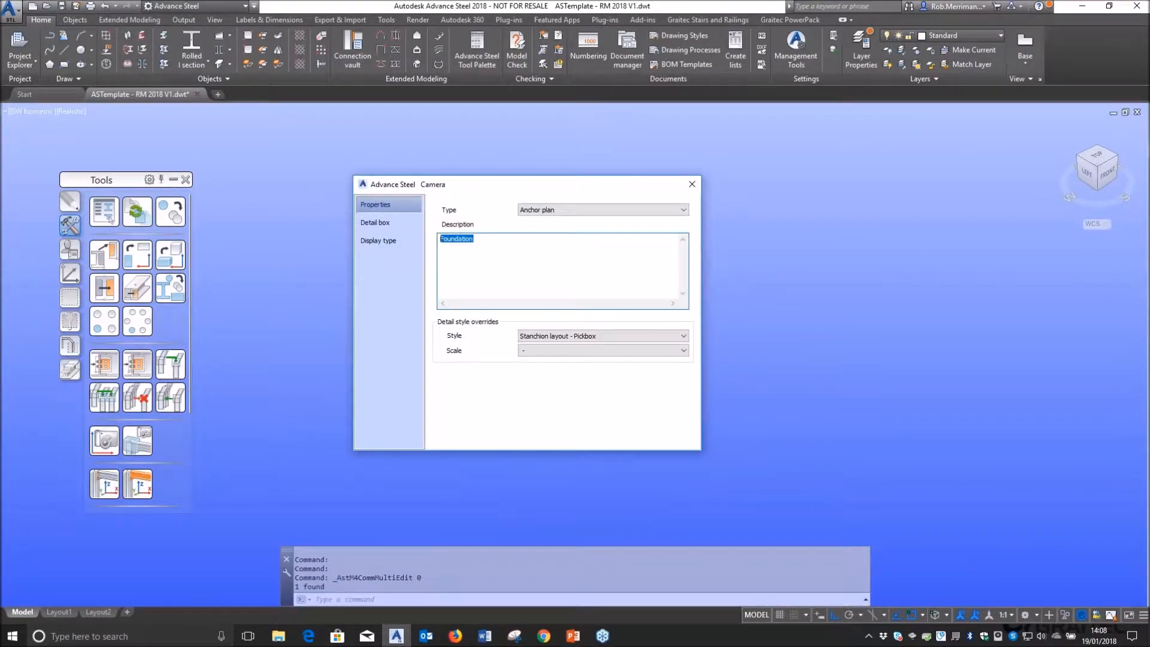
type("Floor Plan")
left_click(565, 209)
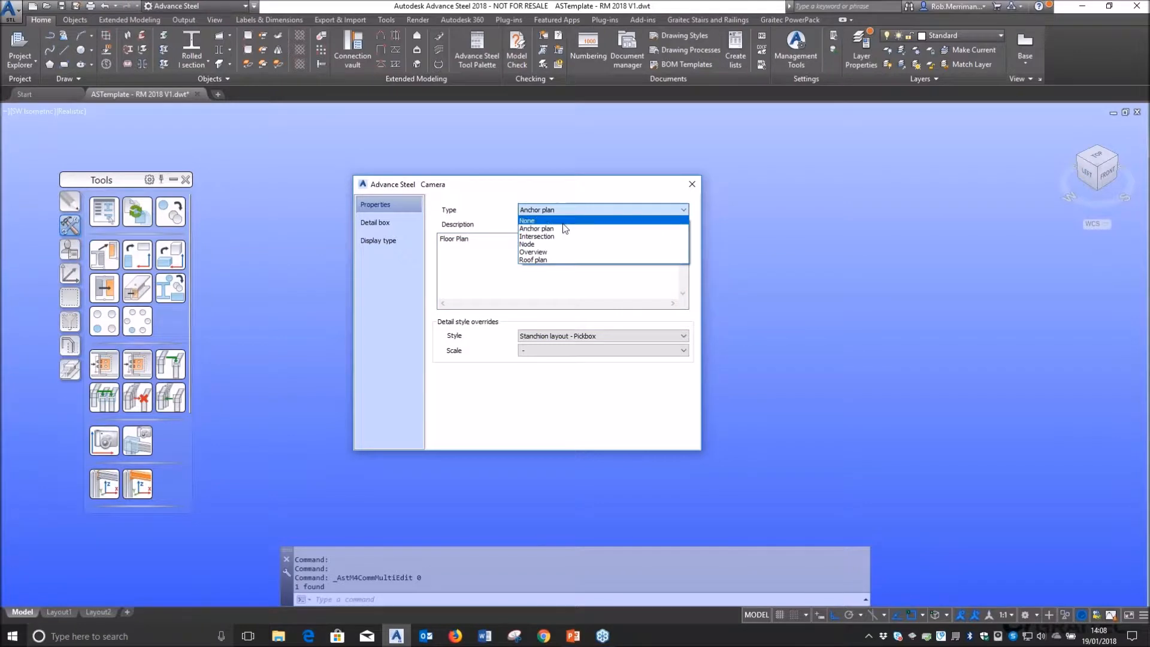
left_click(549, 252)
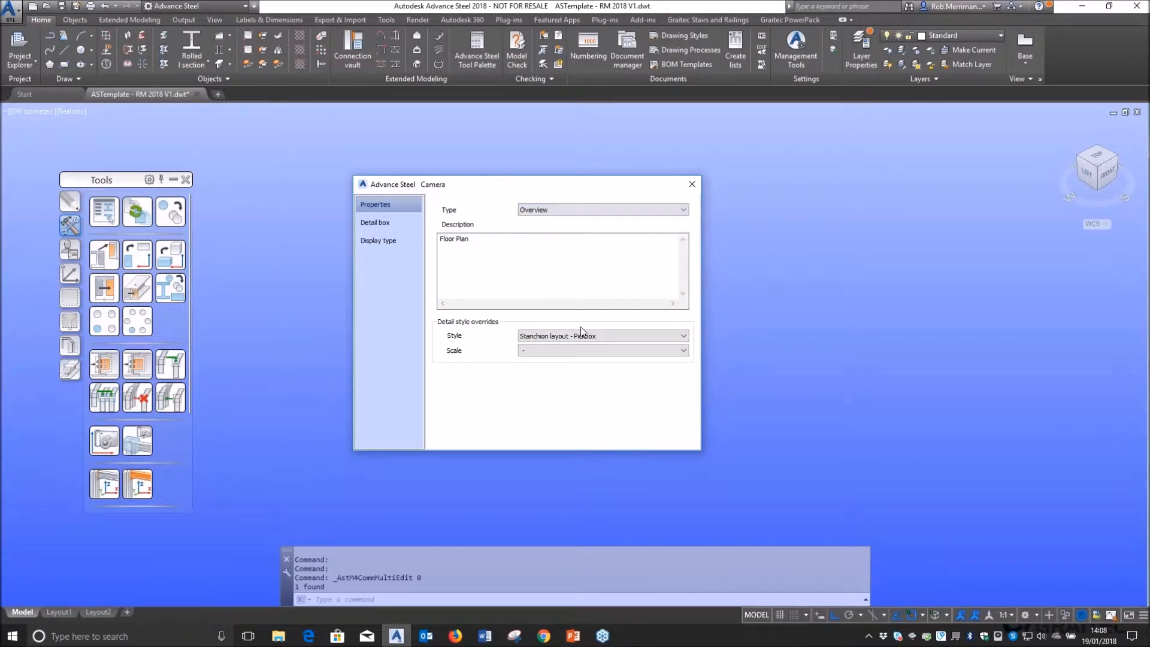
- Set the Floor Plan camera's style override to "Floor plan - Hot rolled, all", check its detail box and close the properties
left_click(581, 333)
left_click(636, 408)
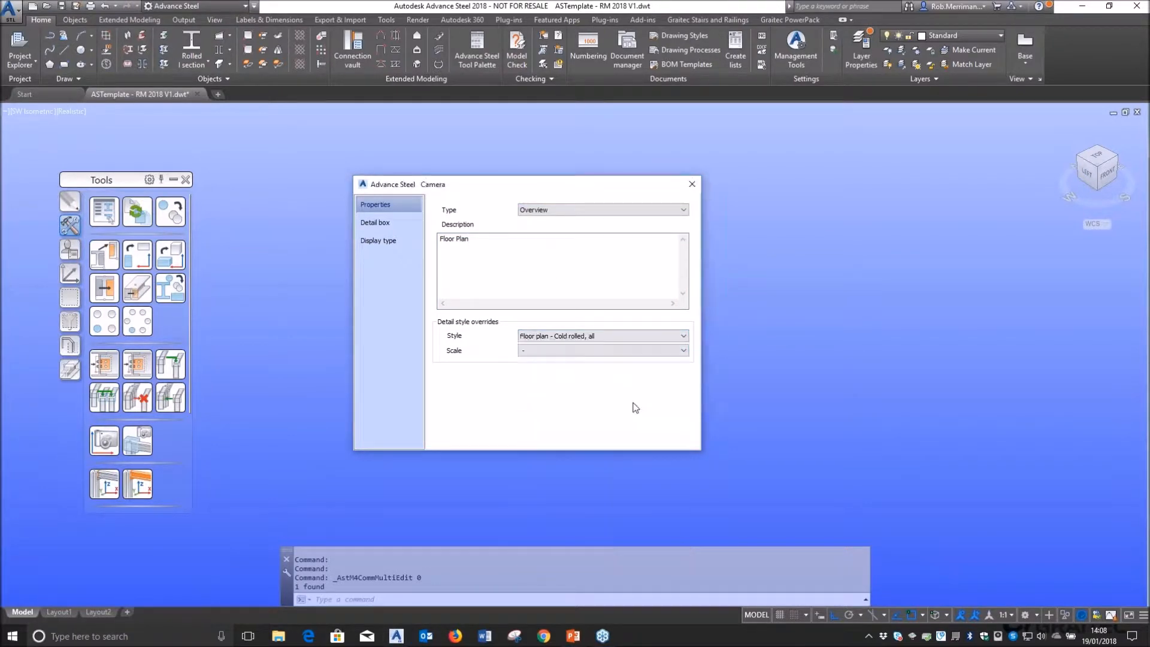
left_click(592, 334)
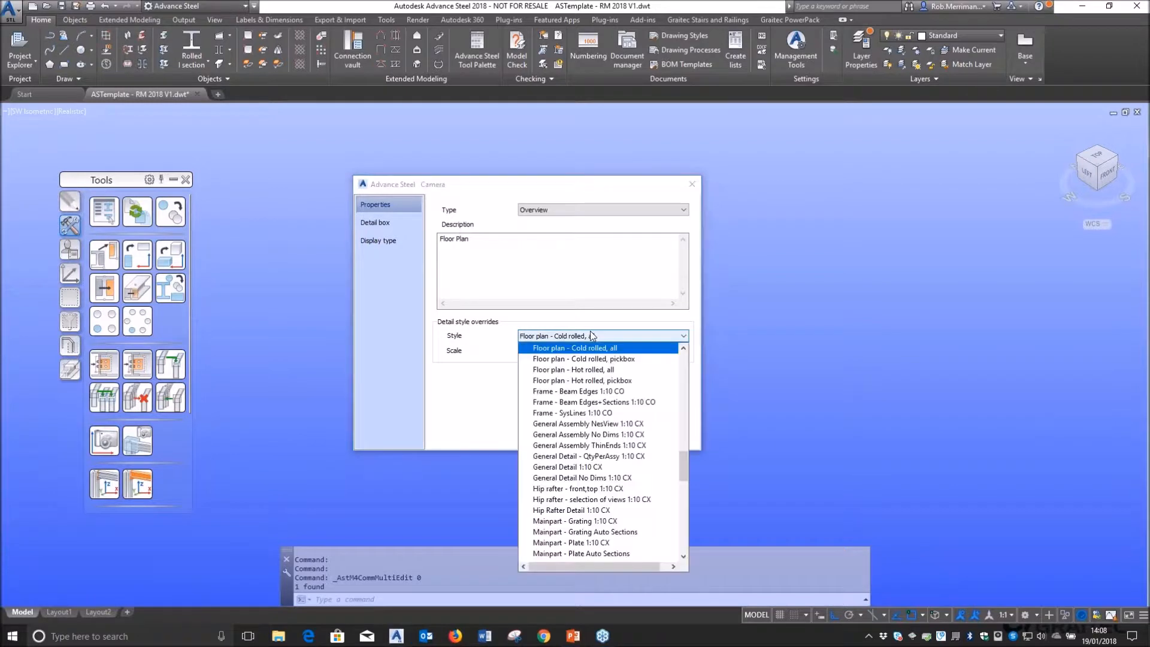
left_click(595, 369)
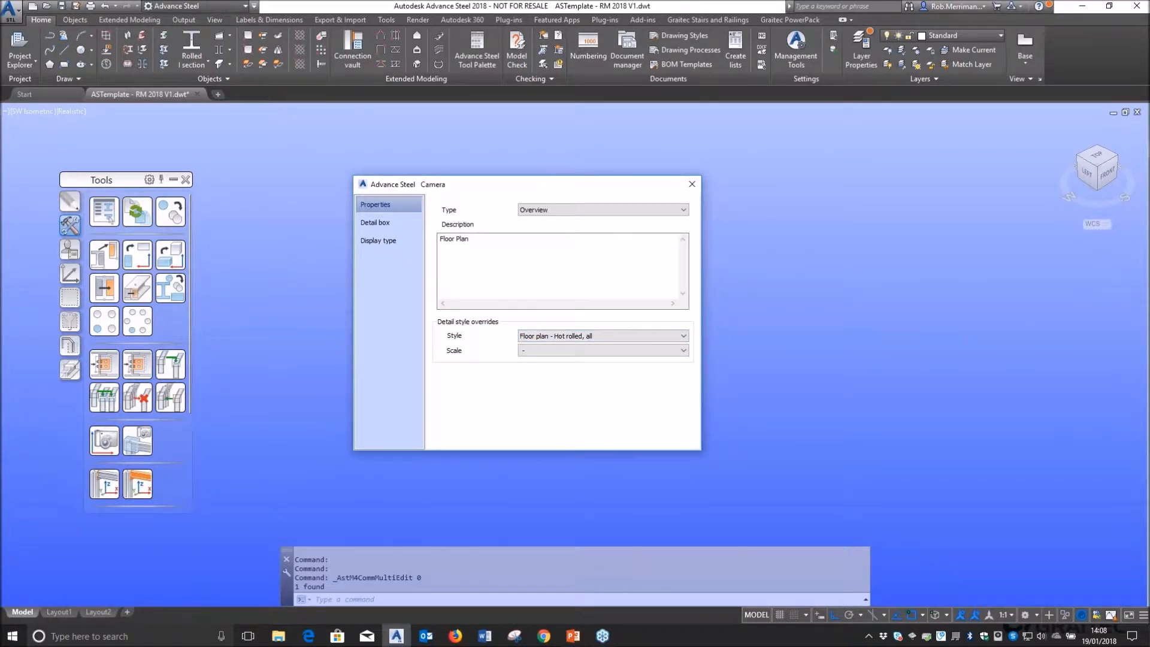
left_click(392, 224)
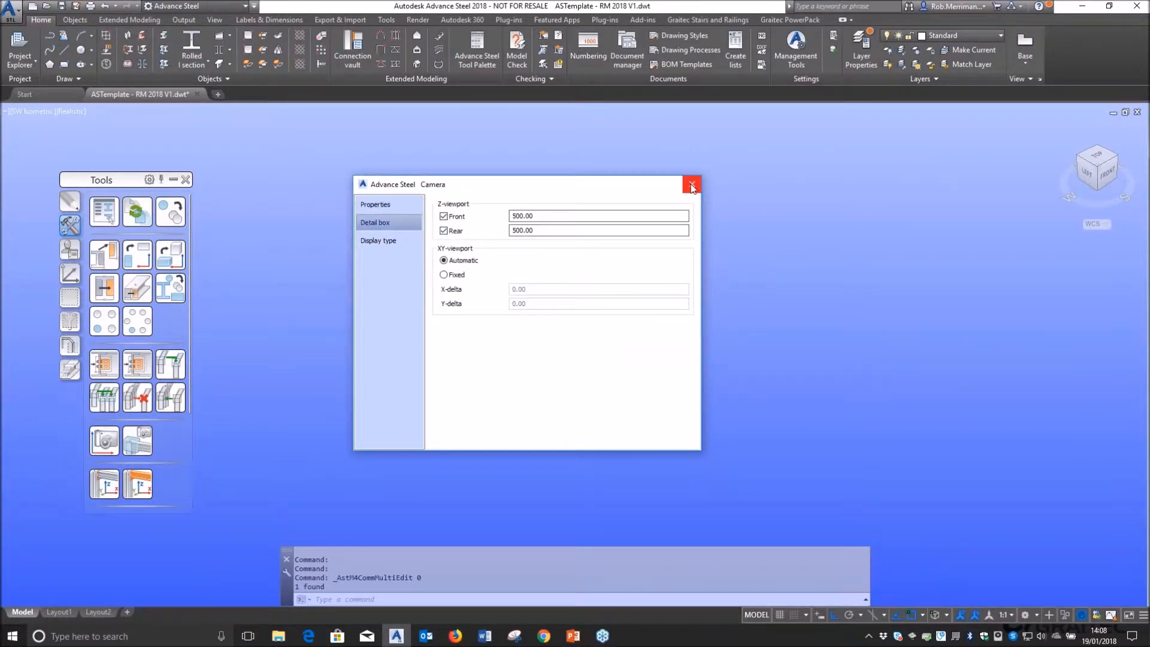
left_click(692, 186)
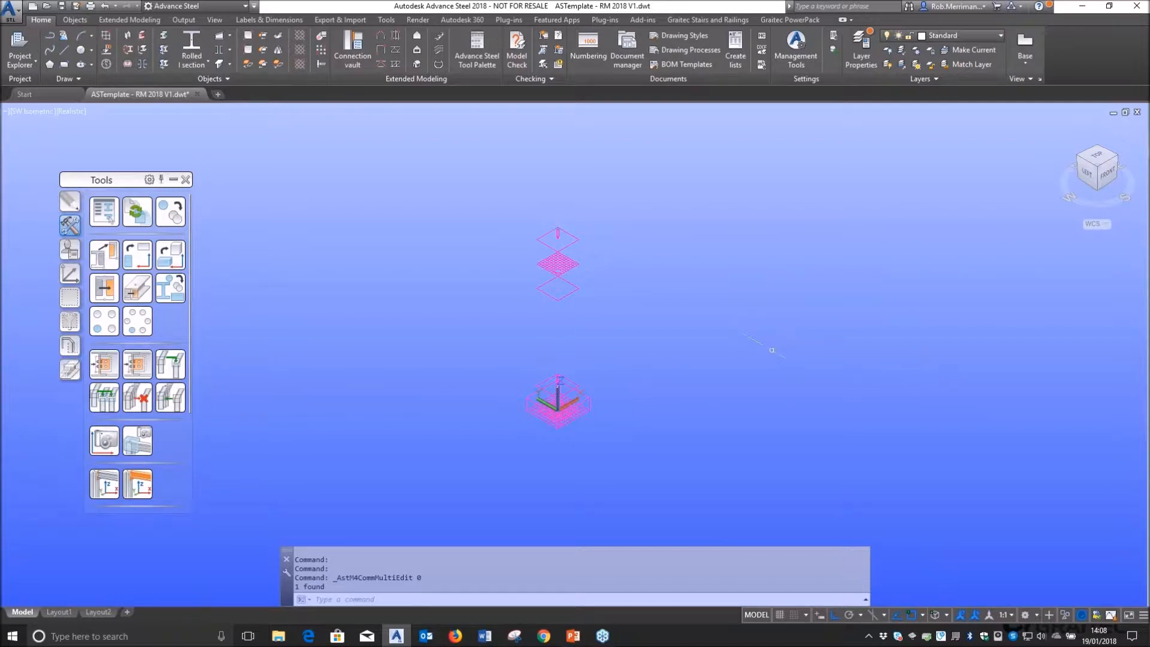
scroll(566, 339, "down", 2)
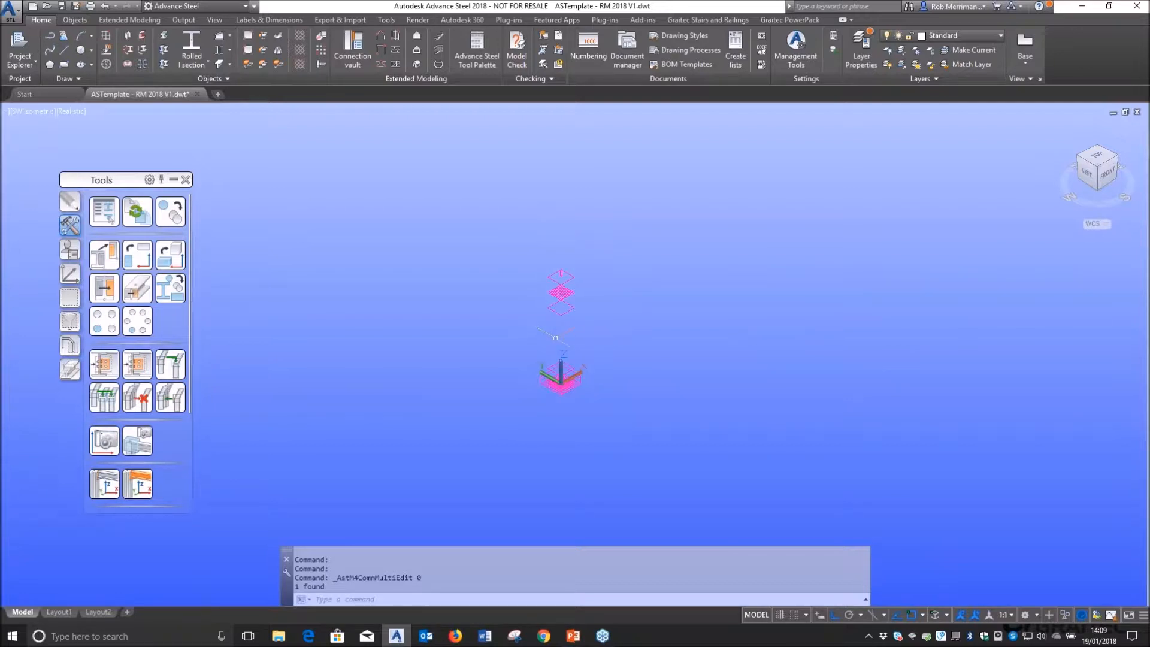
left_click(70, 275)
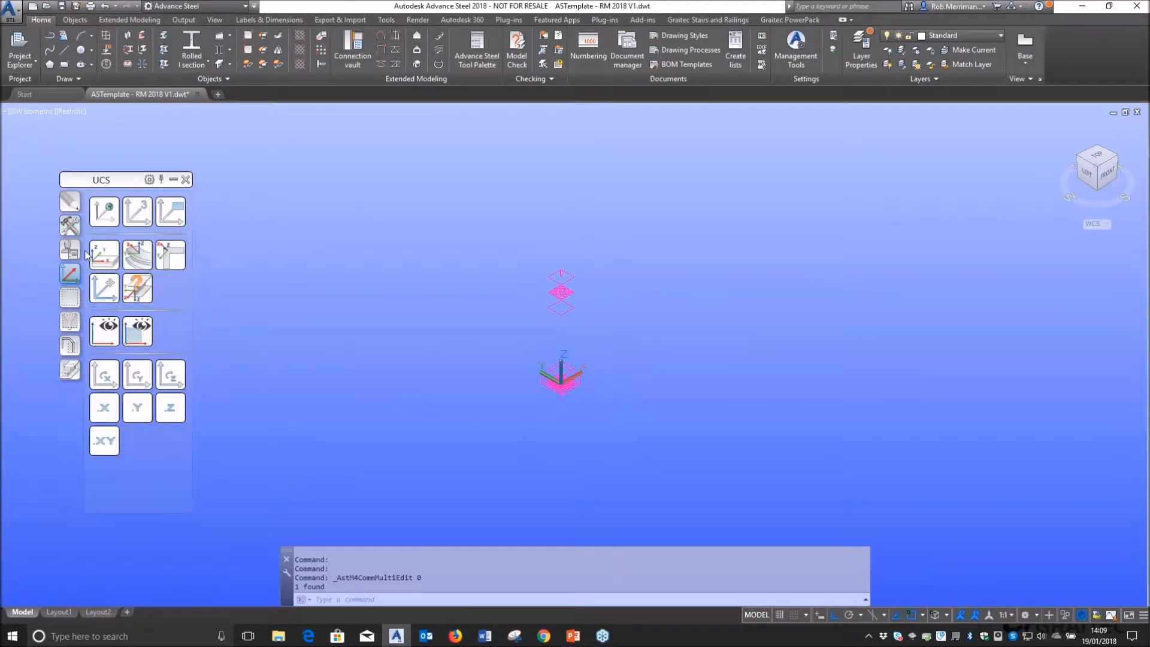
left_click(71, 227)
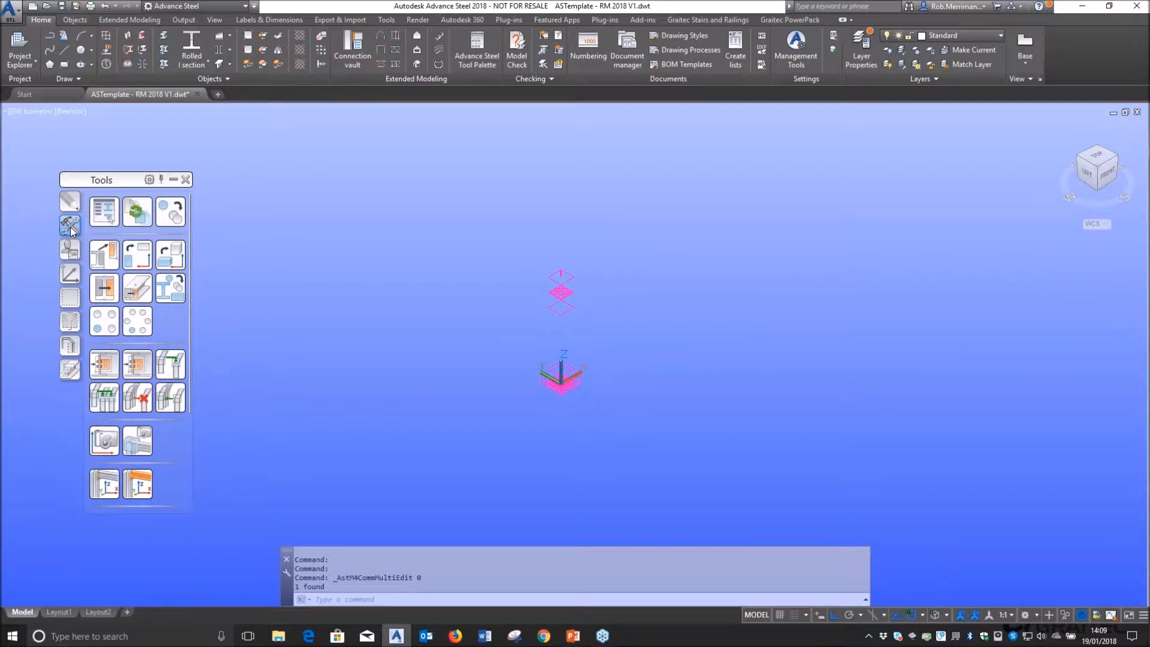
left_click(71, 250)
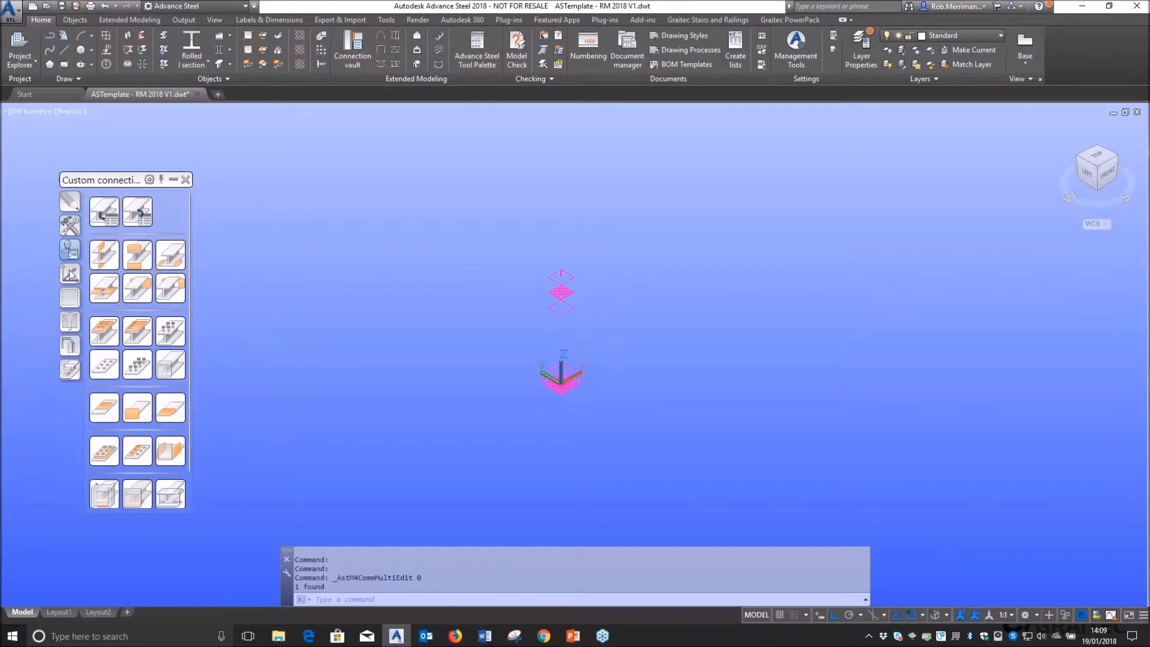
left_click(70, 274)
left_click(70, 226)
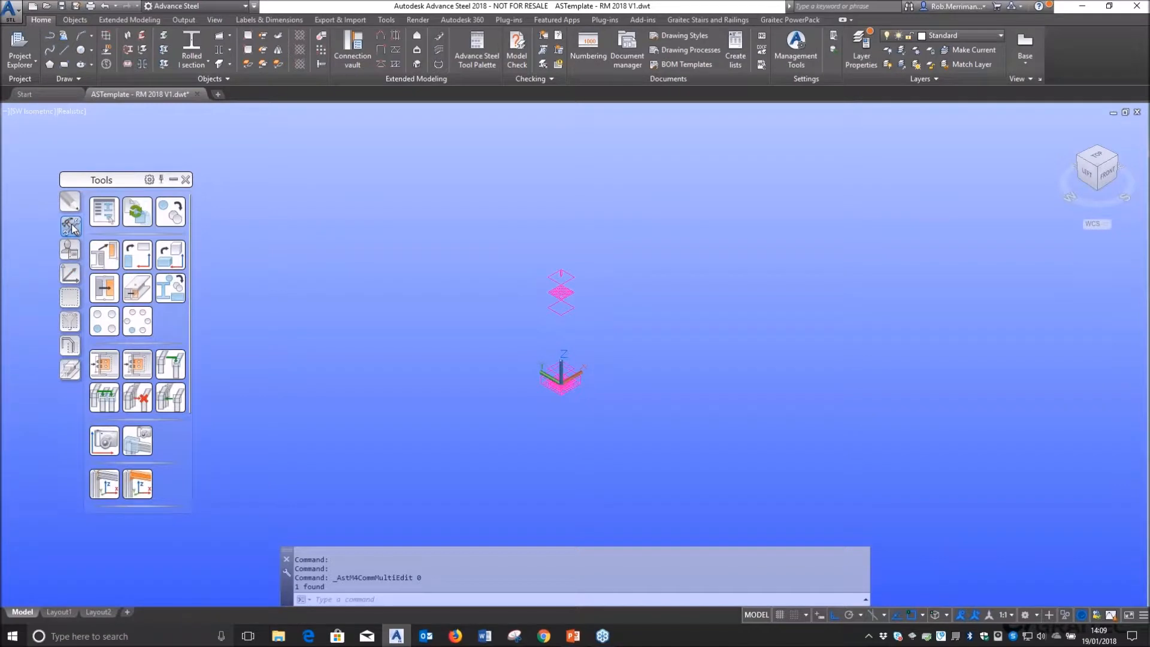
- Set up a model search for steel, compound/welded, folded and tapered beams and gratings whose material is not S355JR
left_click(71, 297)
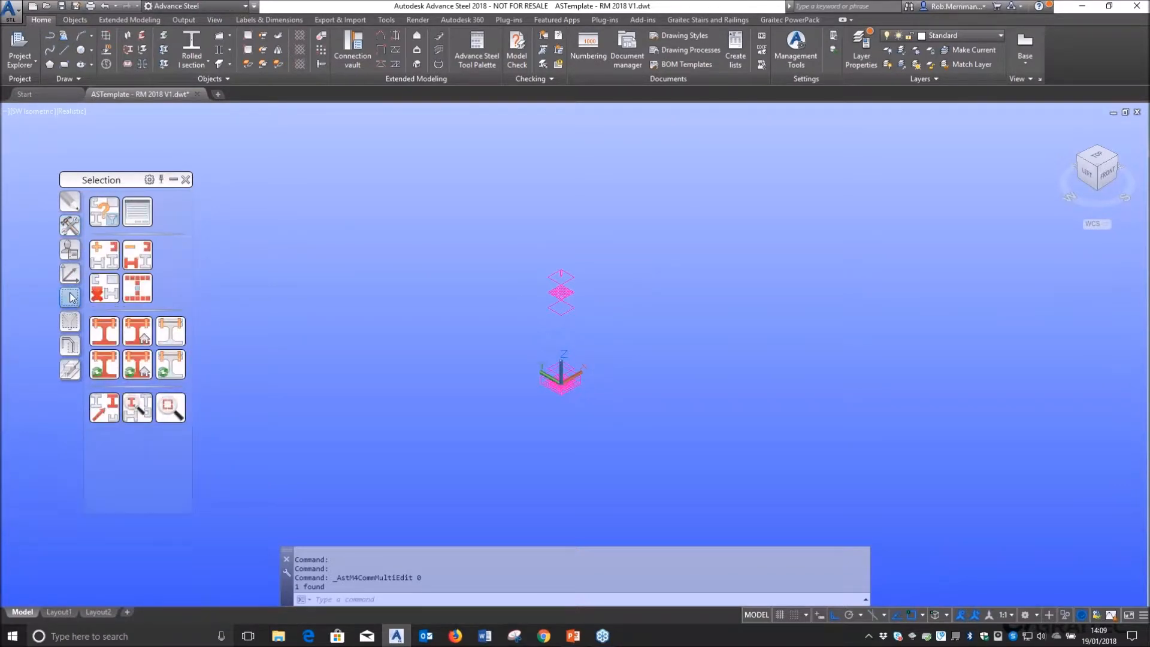
left_click(102, 211)
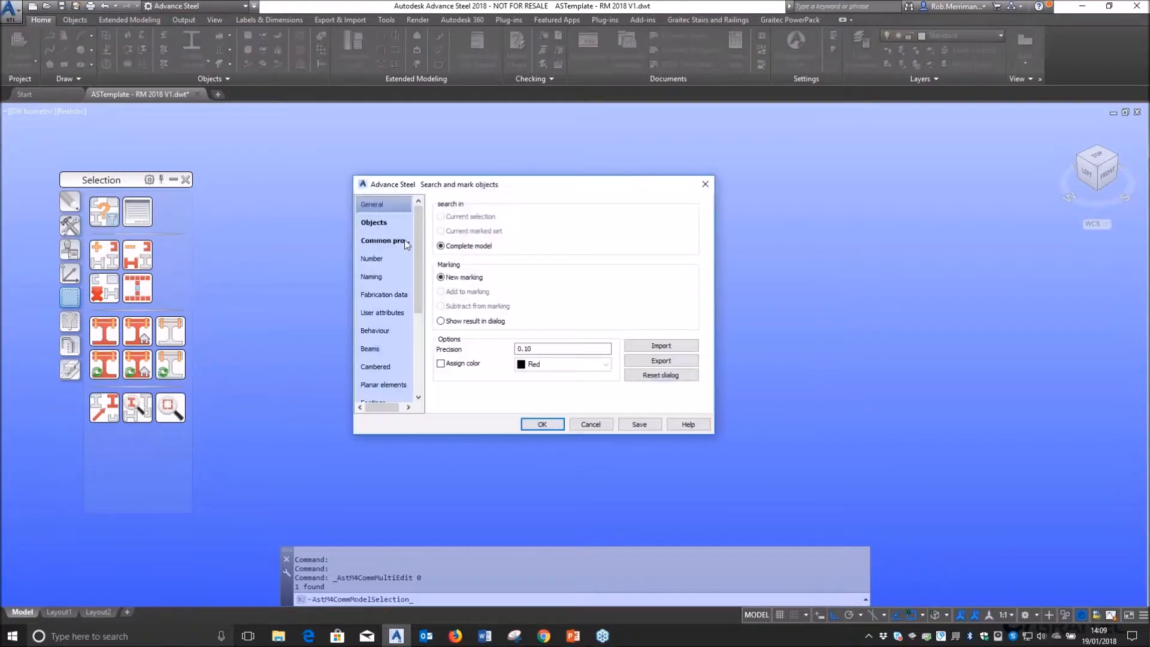
left_click(380, 223)
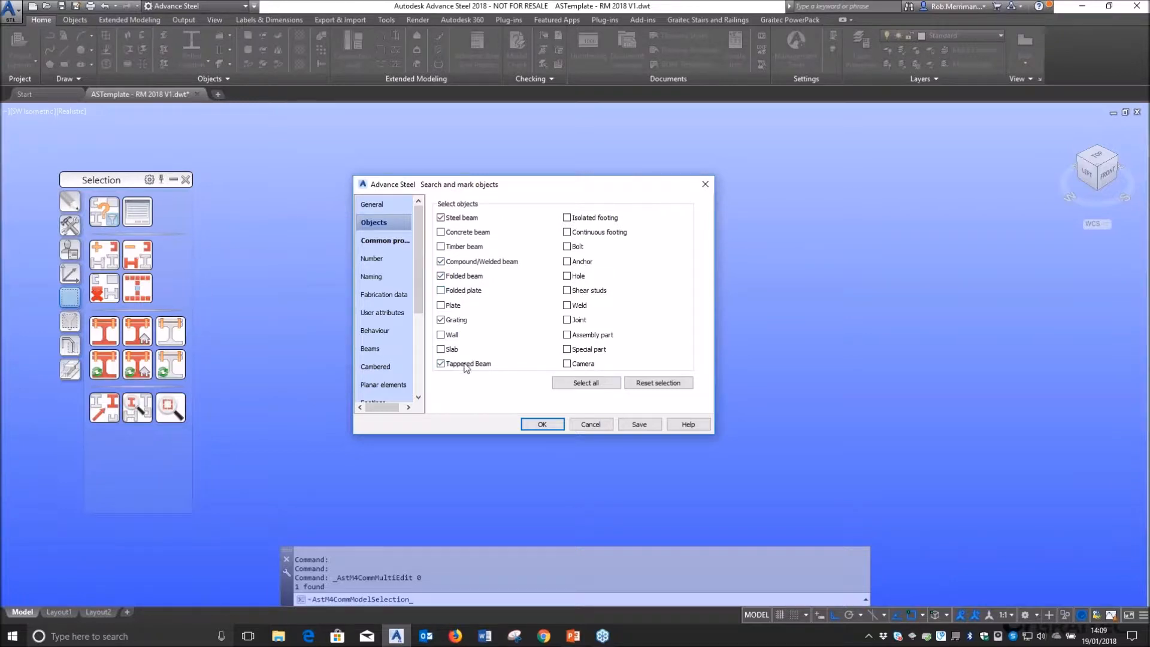
left_click(397, 246)
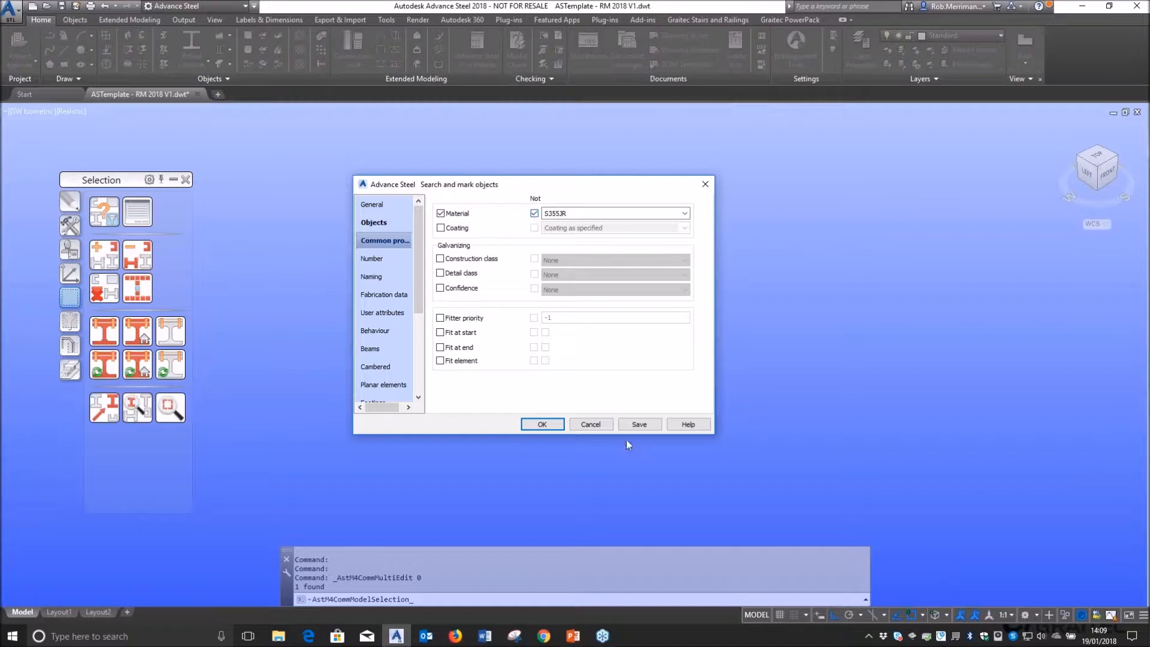
- Save the search as a query named "Beam not S355JR" and close the search settings without running it
left_click(640, 425)
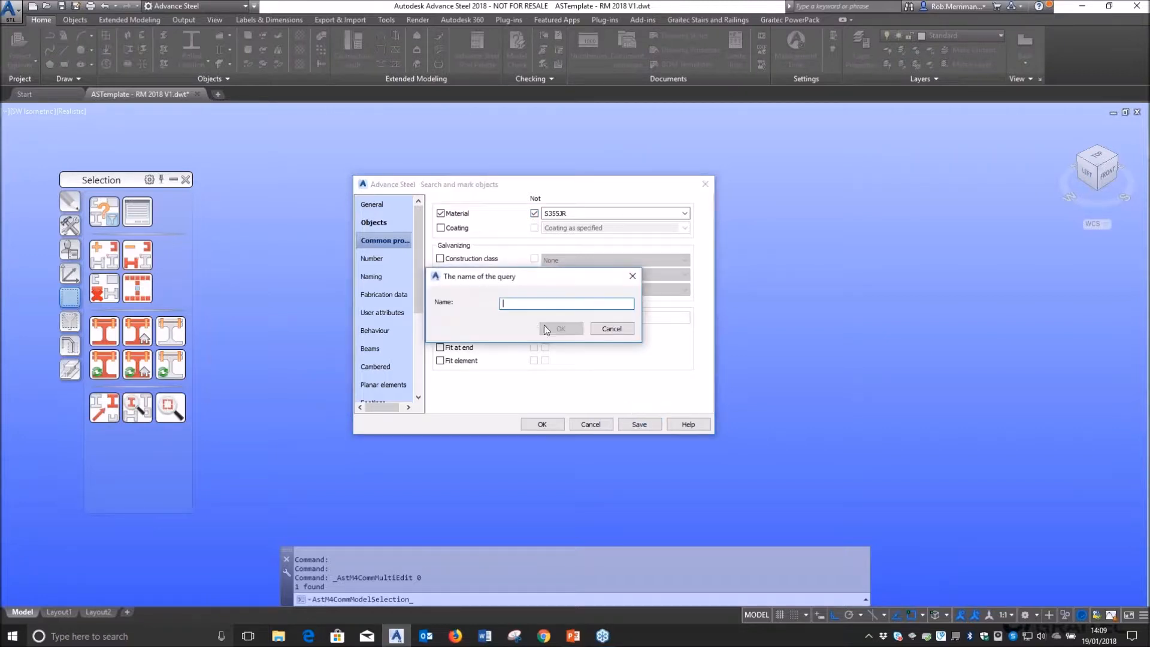
type("Beam not S355JR")
left_click(560, 328)
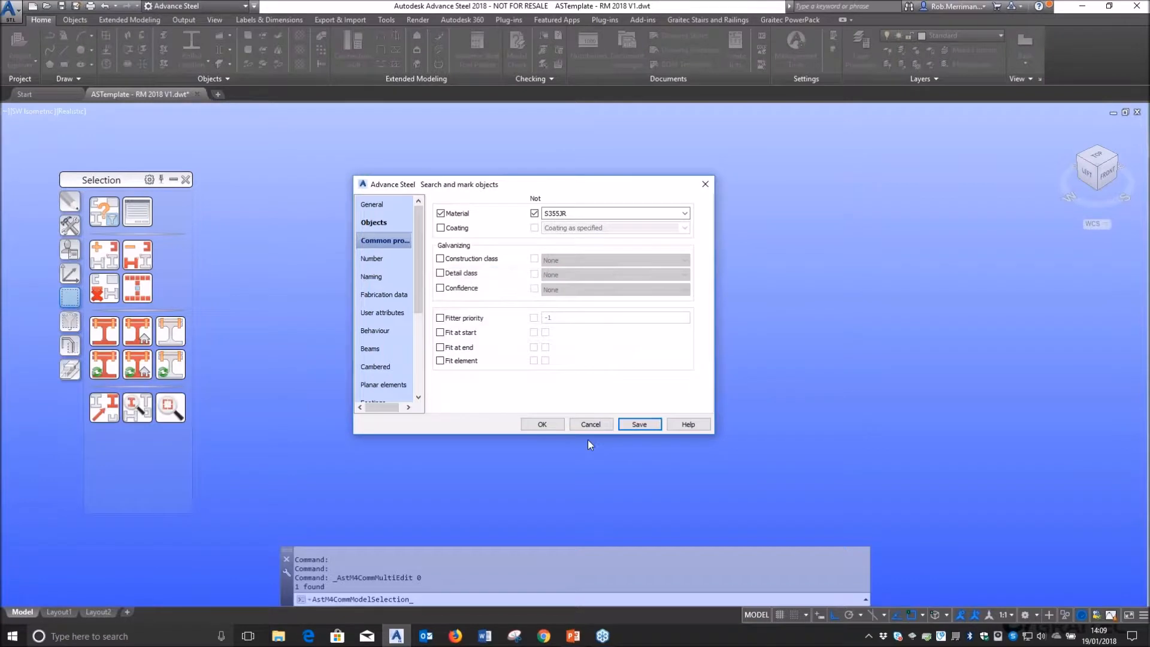
left_click(589, 425)
- Start another model search, add folded plates and plates to its object types and remove the material criterion
left_click(104, 211)
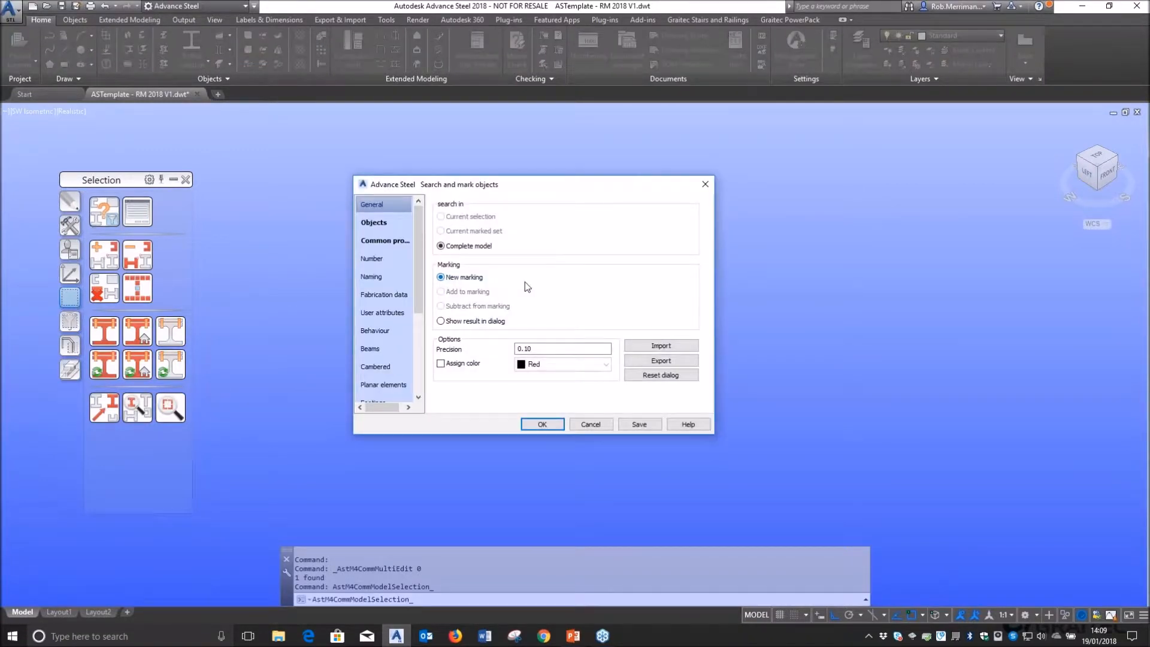
left_click(393, 225)
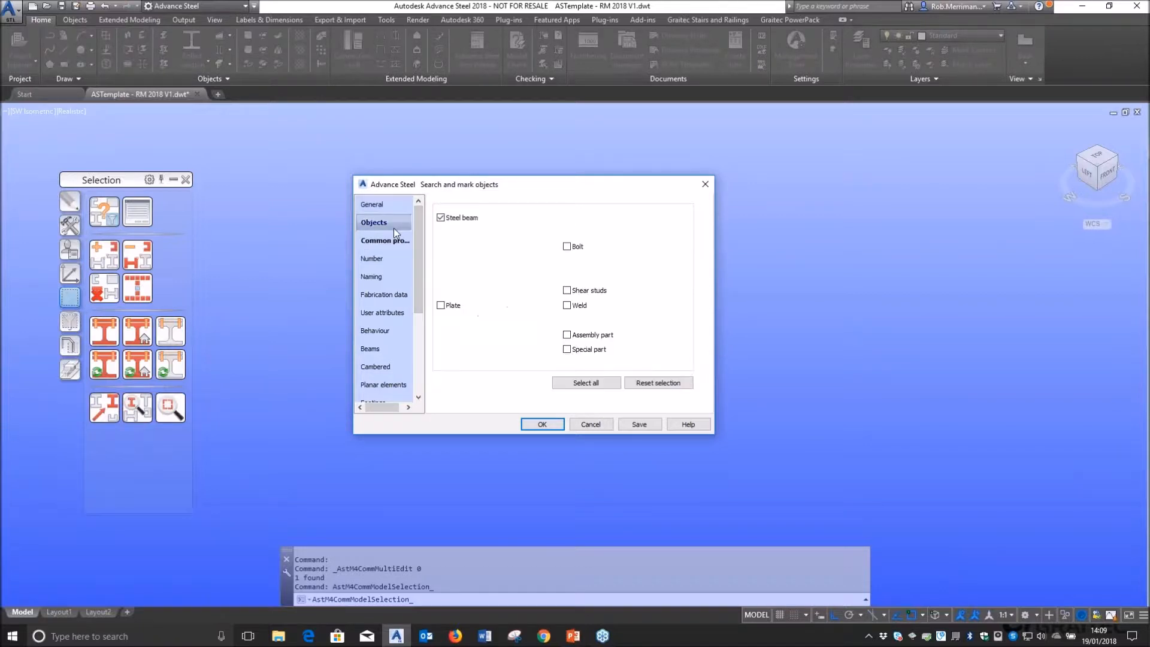
left_click(460, 234)
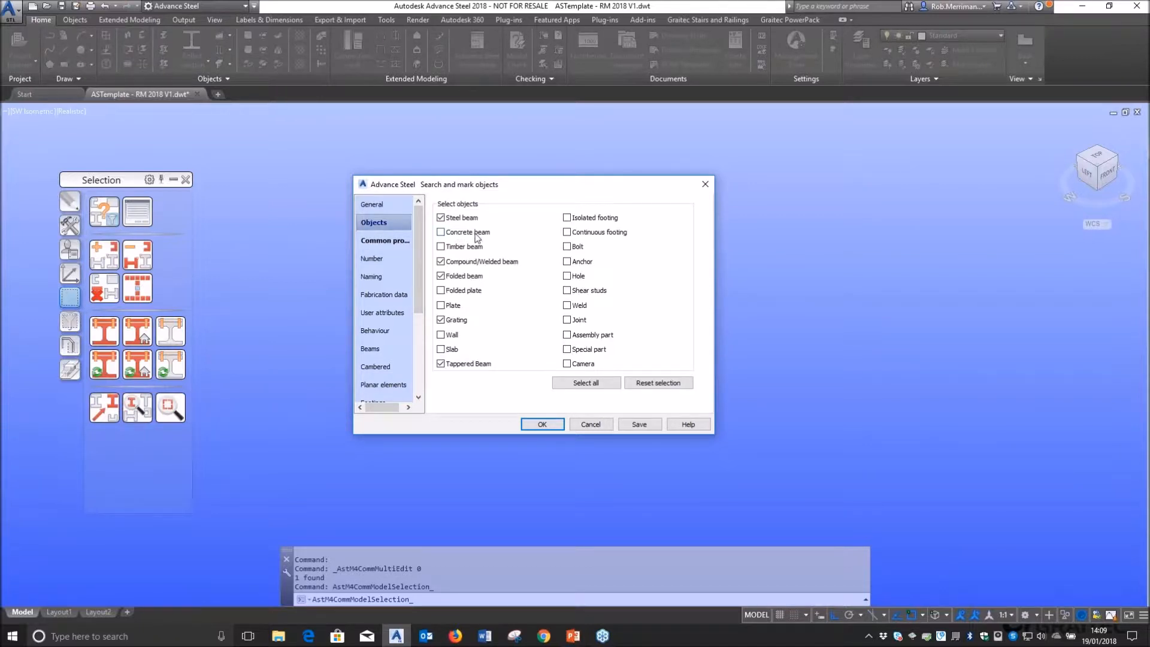
left_click(470, 237)
left_click(471, 292)
left_click(456, 307)
left_click(384, 241)
left_click(440, 213)
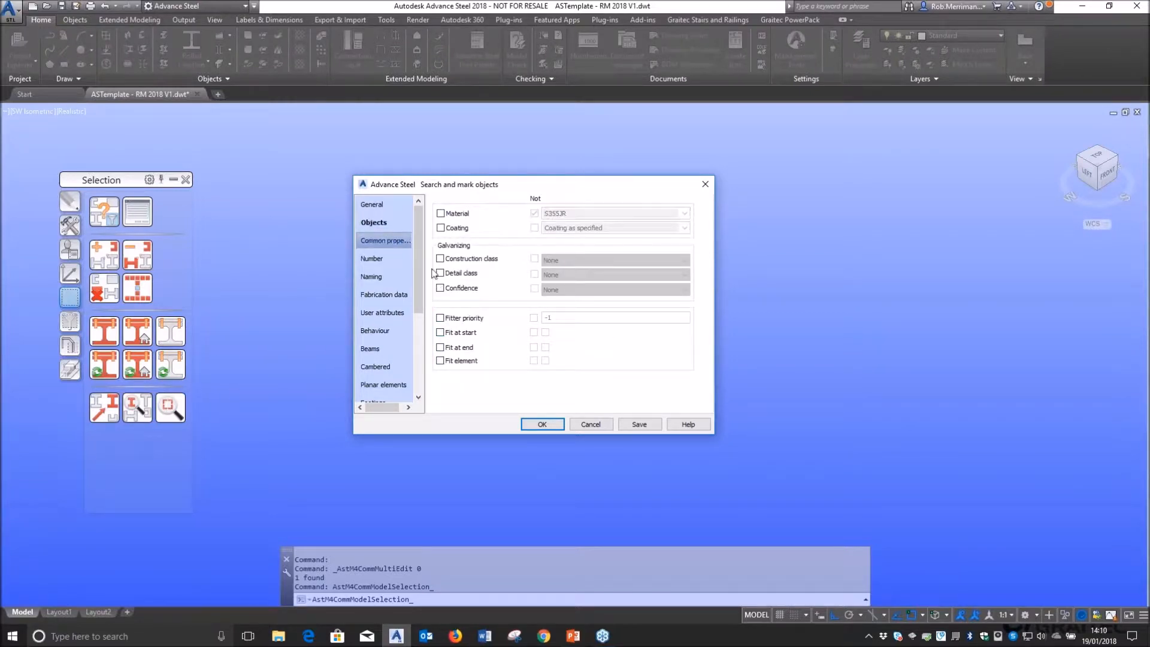
- Add a Model Role criterion of None, save the query as "Model role = None" and close the search settings
left_click(383, 276)
left_click(460, 213)
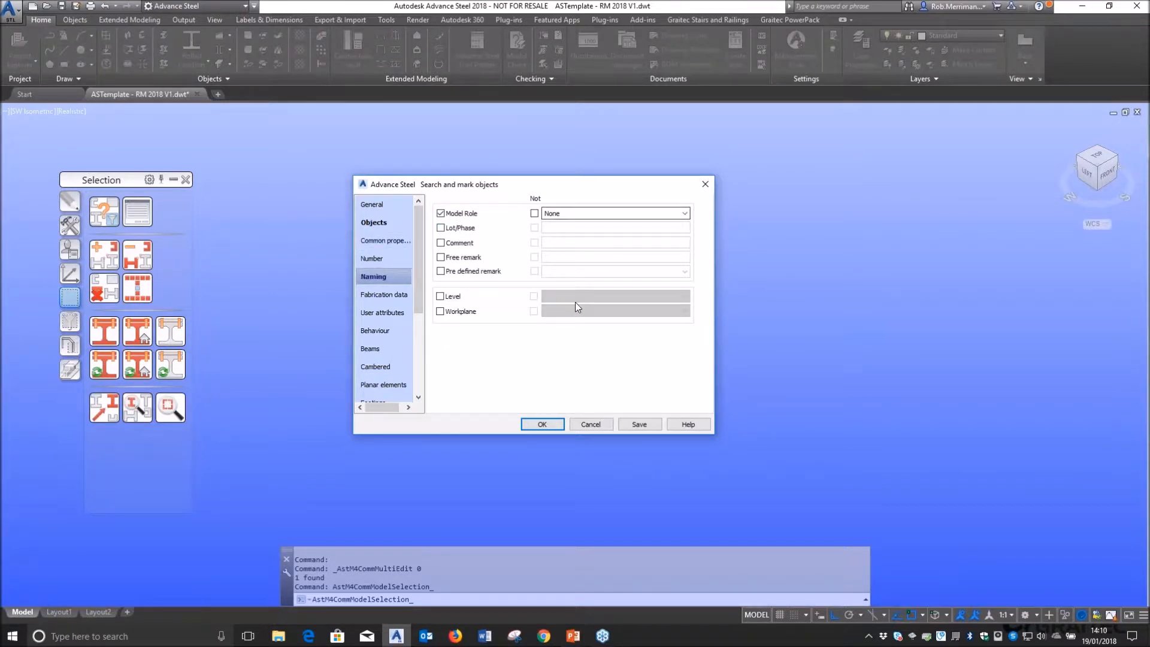
left_click(638, 424)
type("Model r")
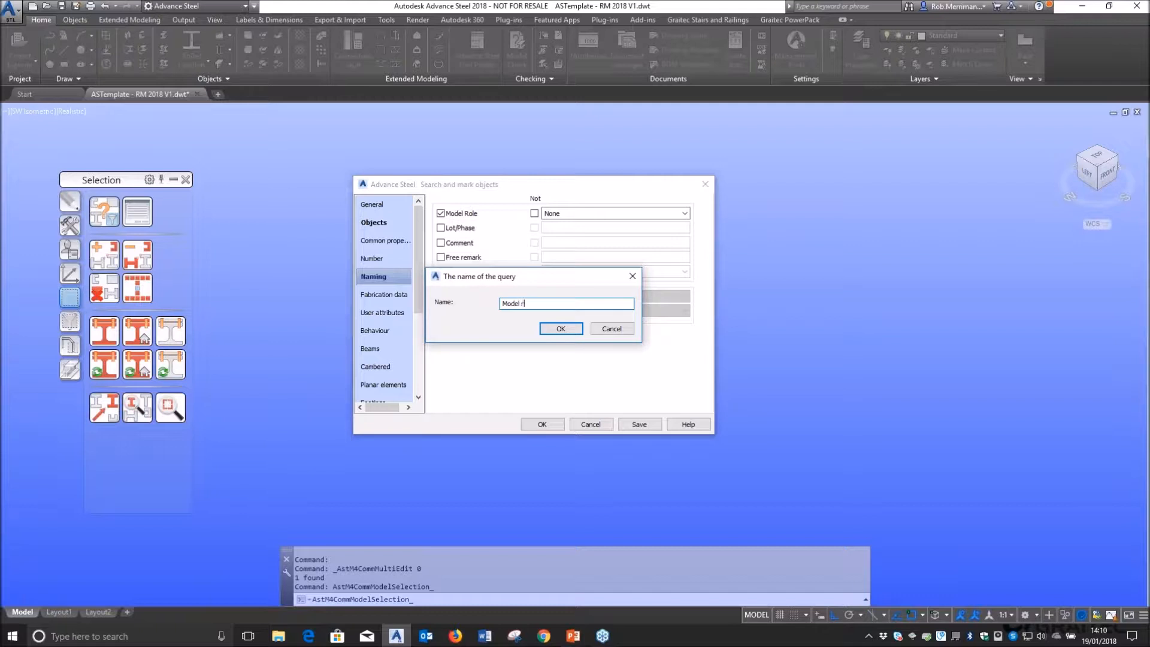
type("ole = None")
left_click(561, 329)
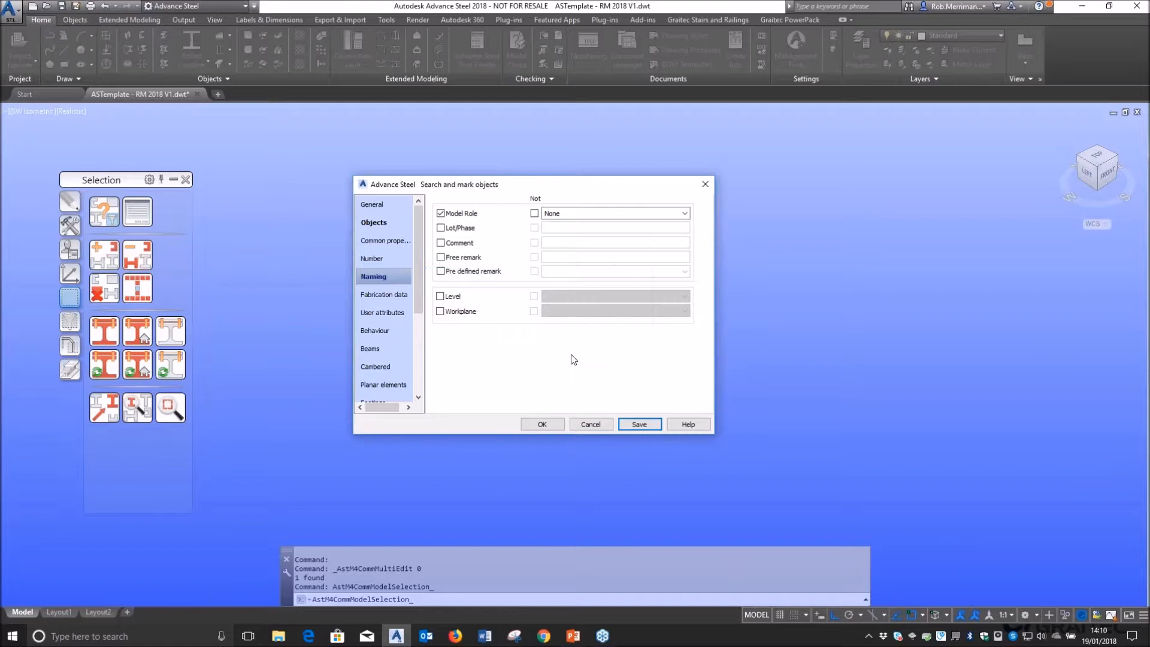
left_click(591, 424)
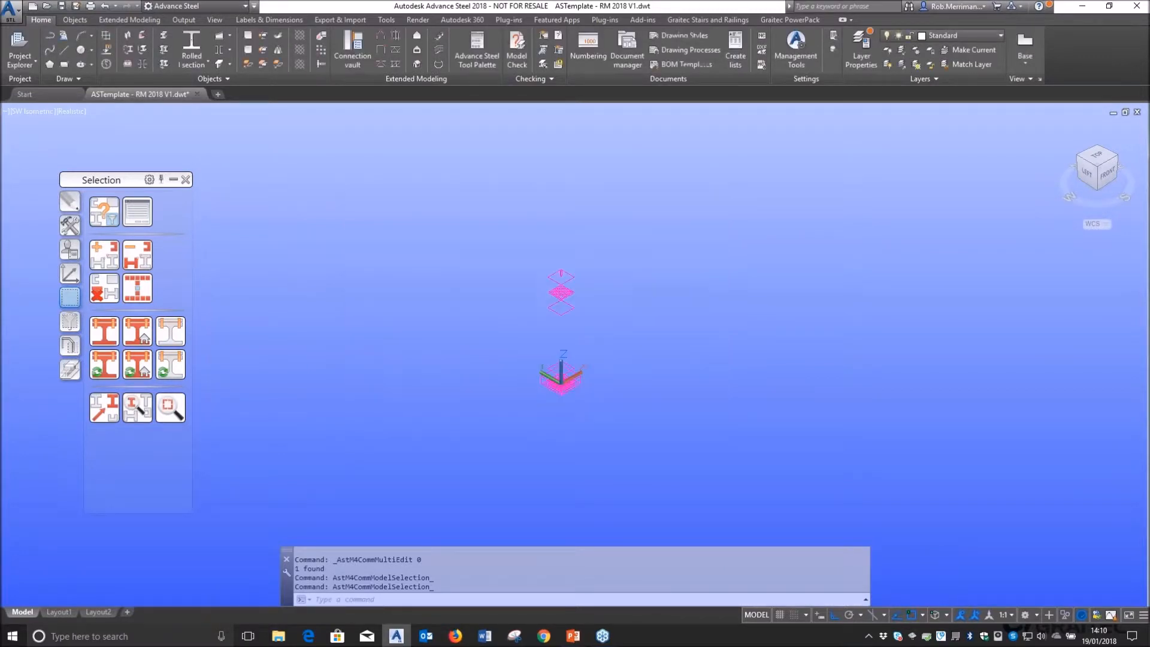
- Check the saved queries in the Project Explorer and close it
left_click(27, 41)
left_click_drag(899, 164, 793, 174)
left_click(856, 227)
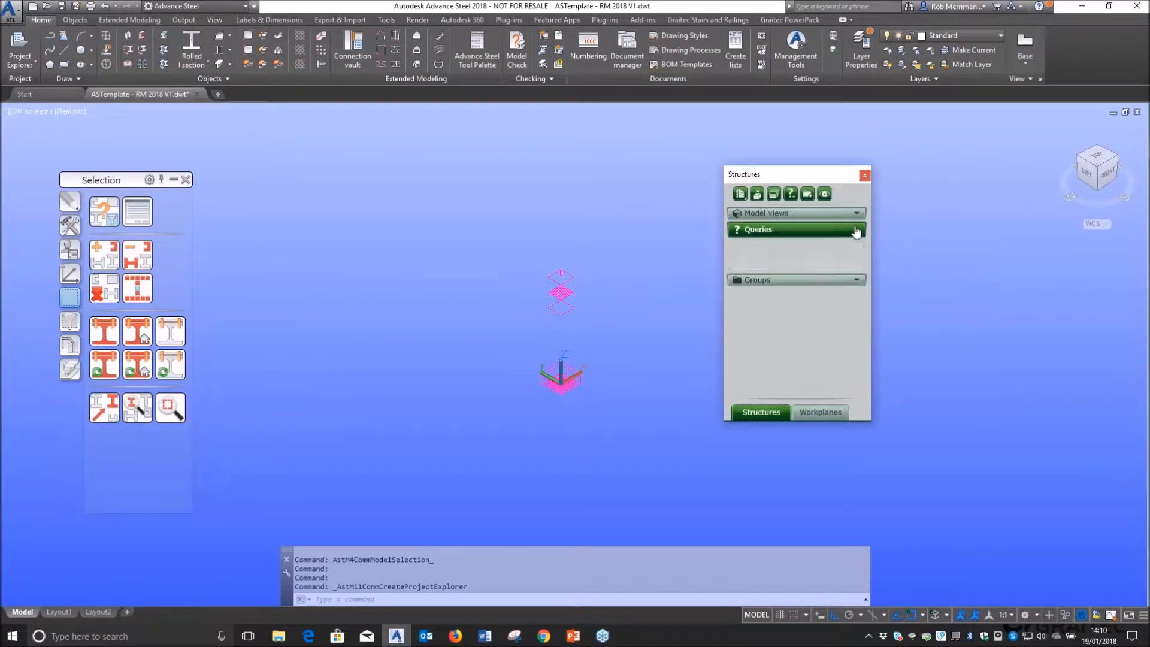
left_click(865, 175)
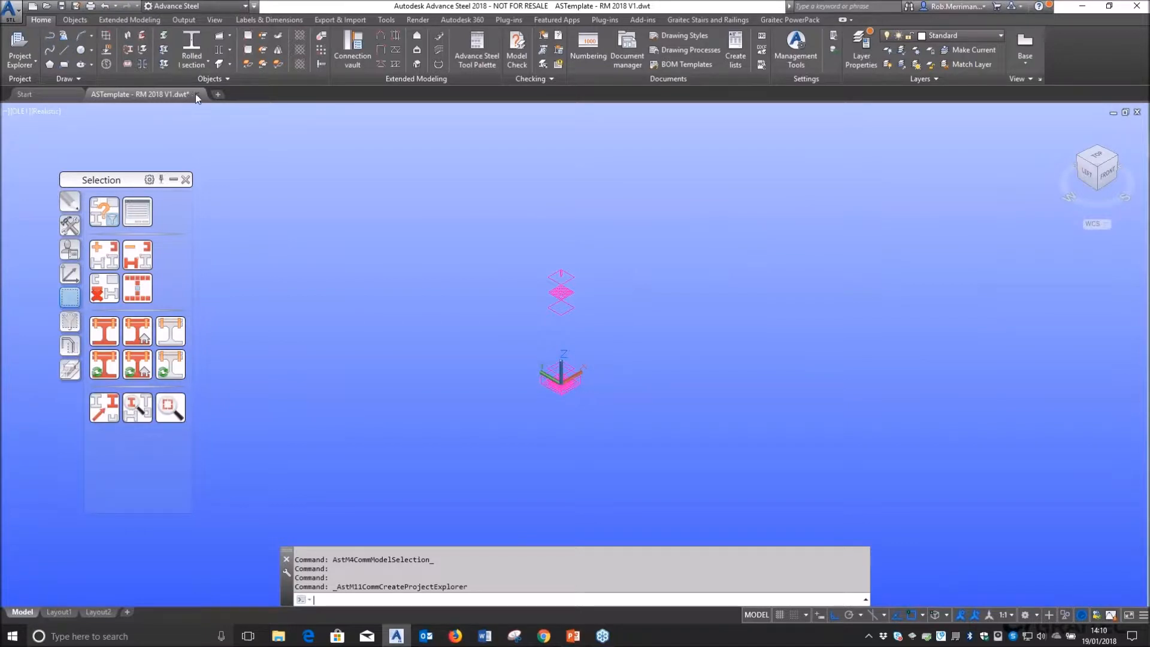
- Save and close the template, and start a new drawing from ASTemplate - RM 2018 V1.dwt
key("ctrl+s")
mouse_move(195, 94)
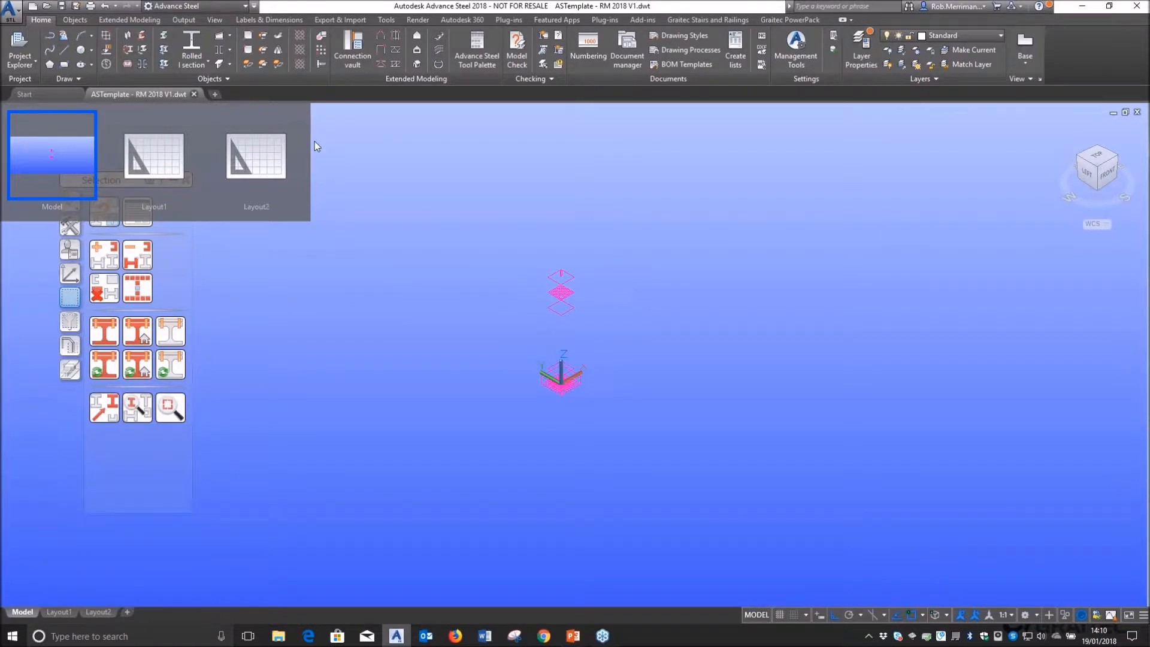
key("ctrl+F4")
left_click(265, 303)
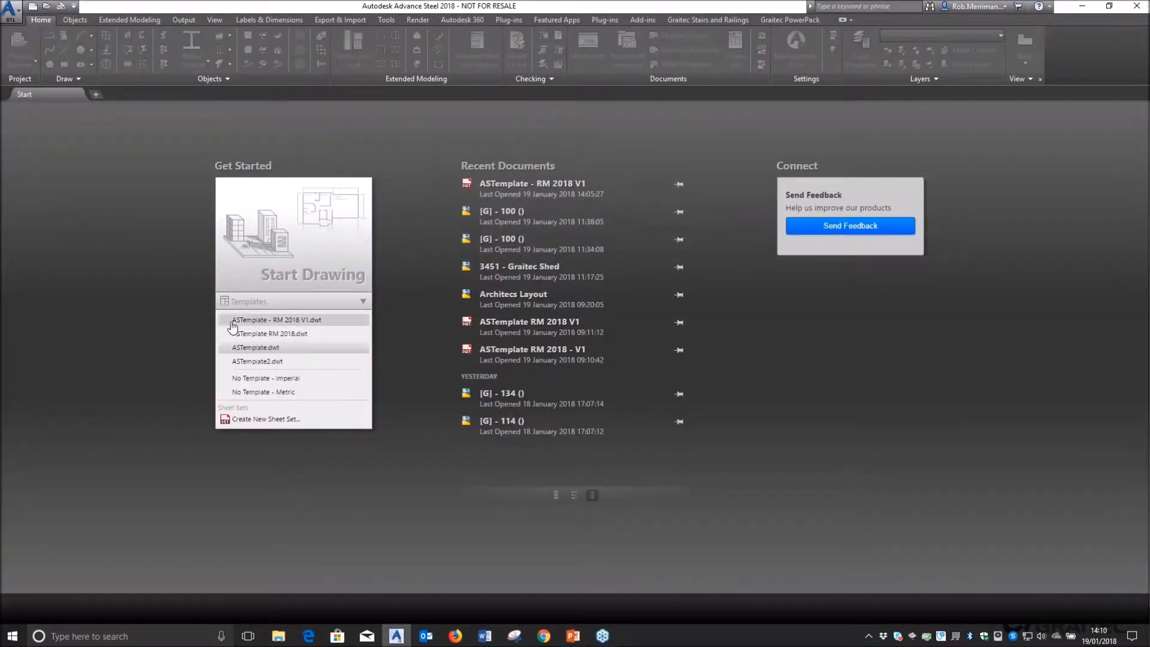
left_click(284, 326)
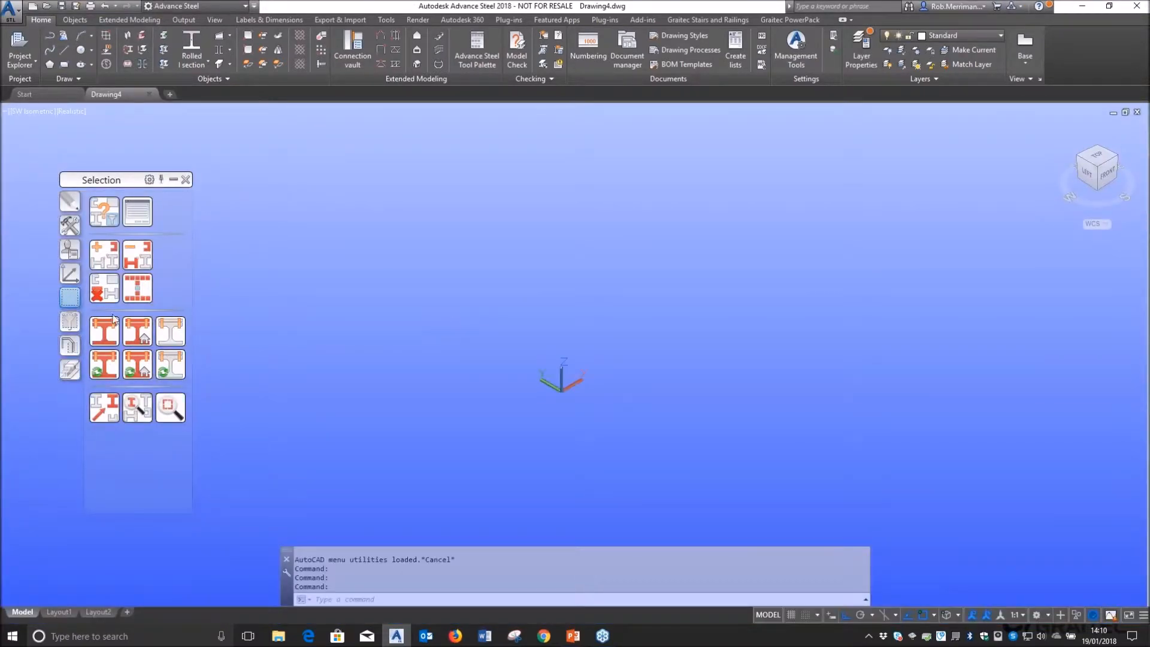
- Show all objects in the new drawing and check its stored queries in the Project Explorer
left_click(75, 345)
left_click(103, 302)
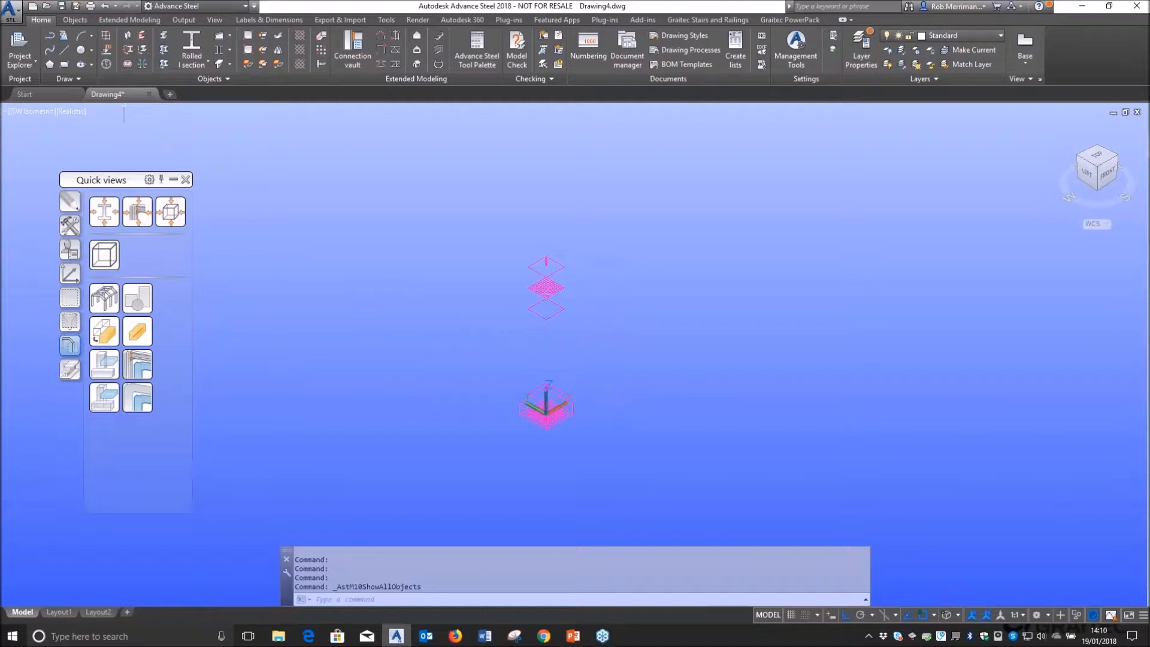
left_click(21, 48)
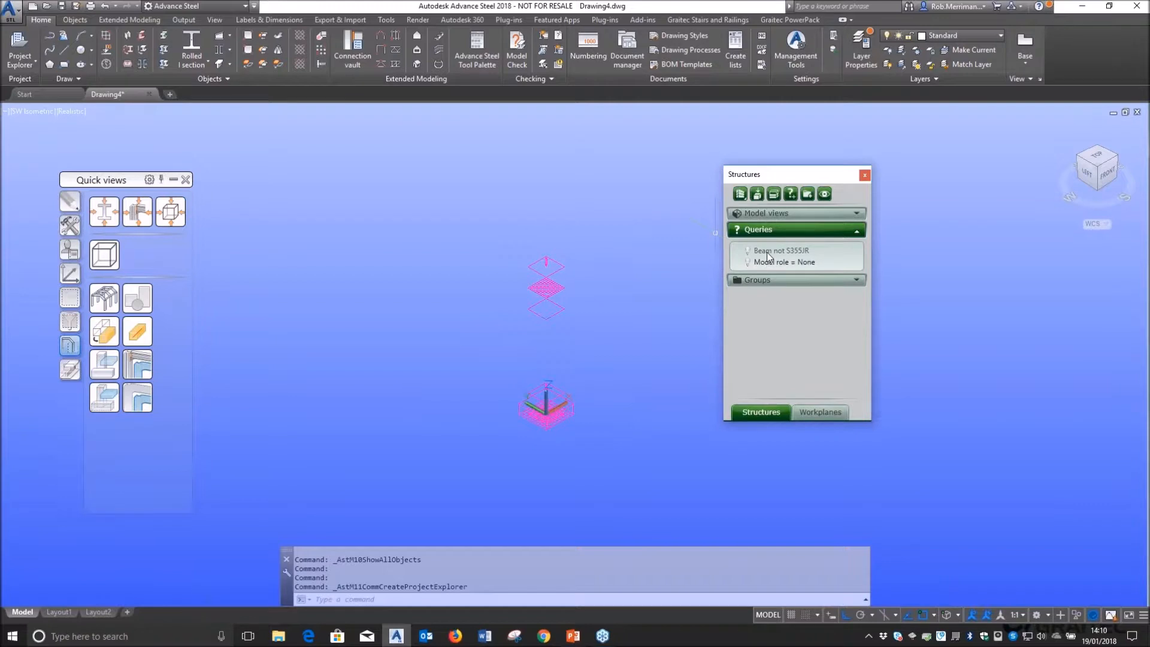
left_click(864, 176)
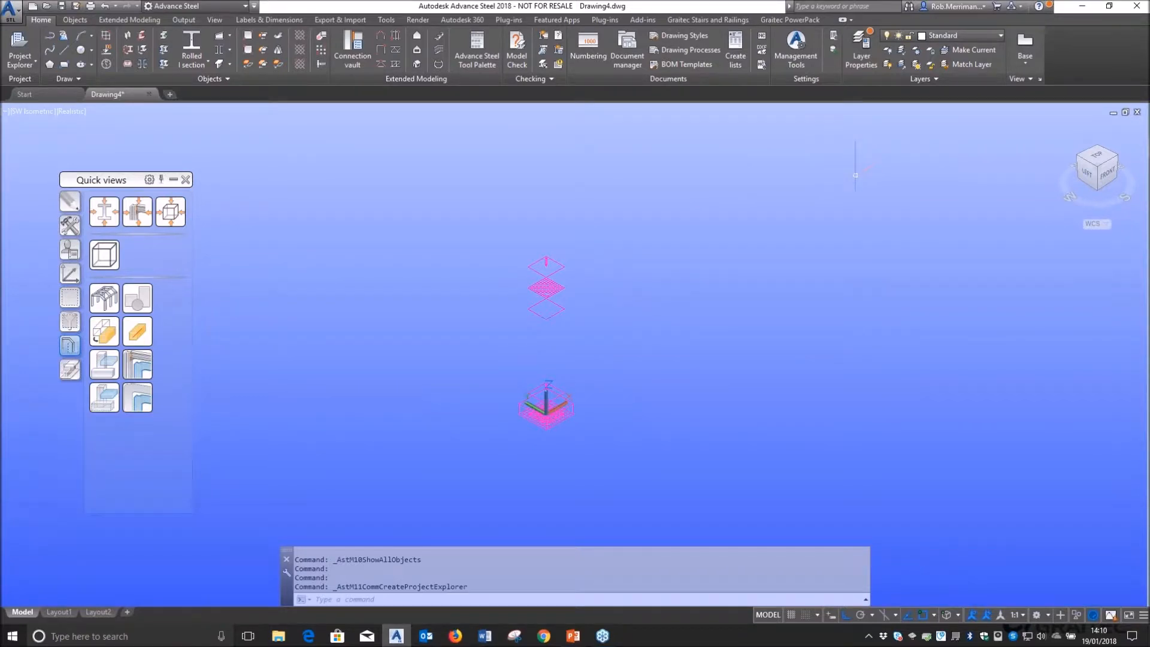
- Open the drawing "Architecs Layout" from the Desktop, using the Drawing (*.dwg) file type
left_click(47, 7)
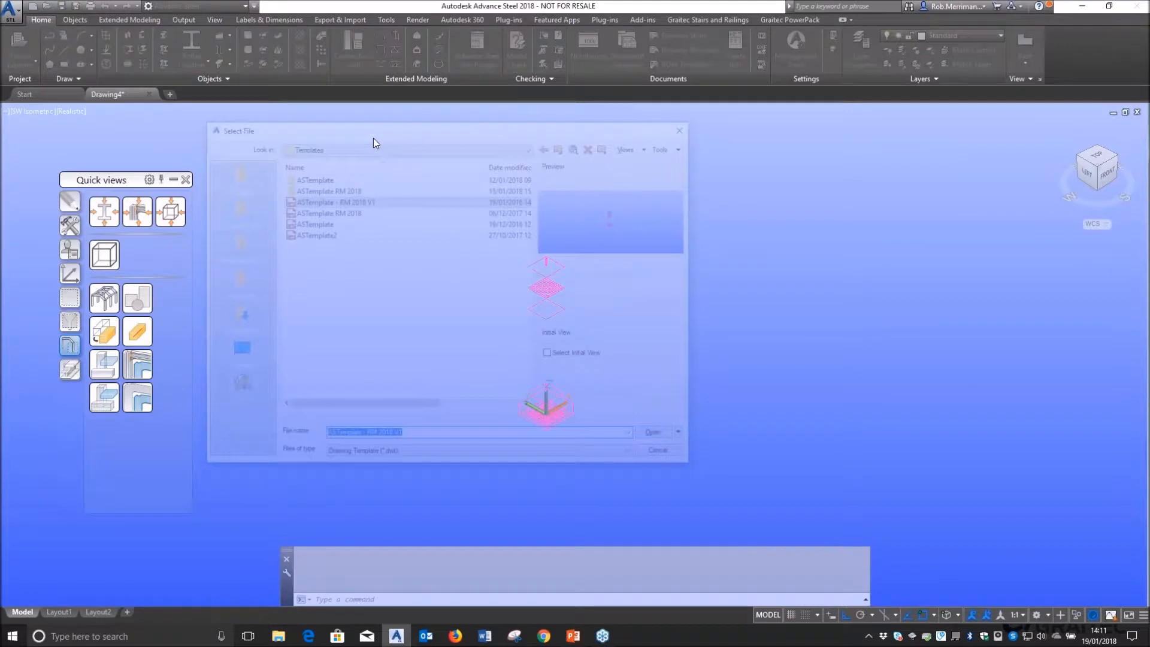
left_click(419, 456)
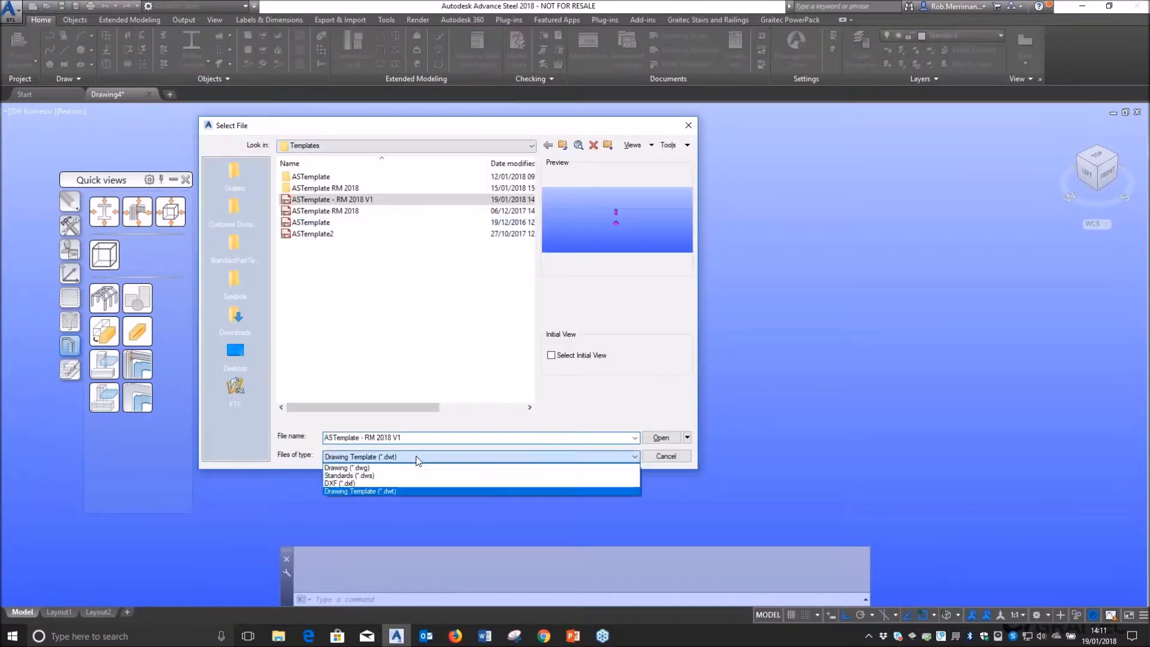
left_click(360, 466)
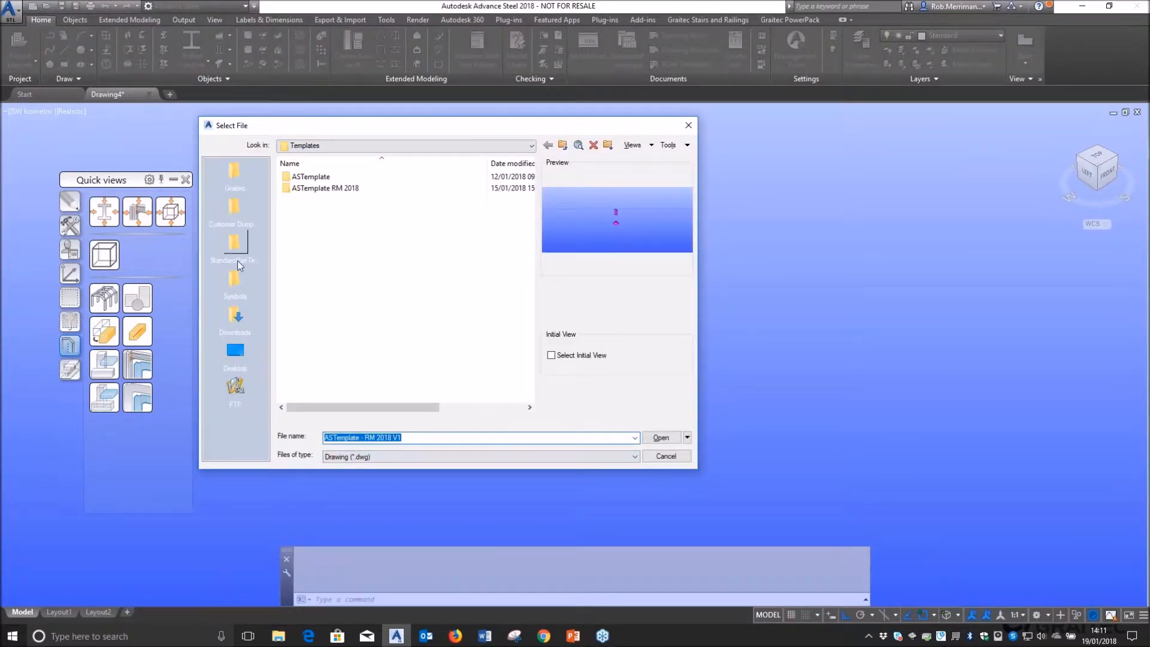
left_click(235, 351)
double_click(315, 200)
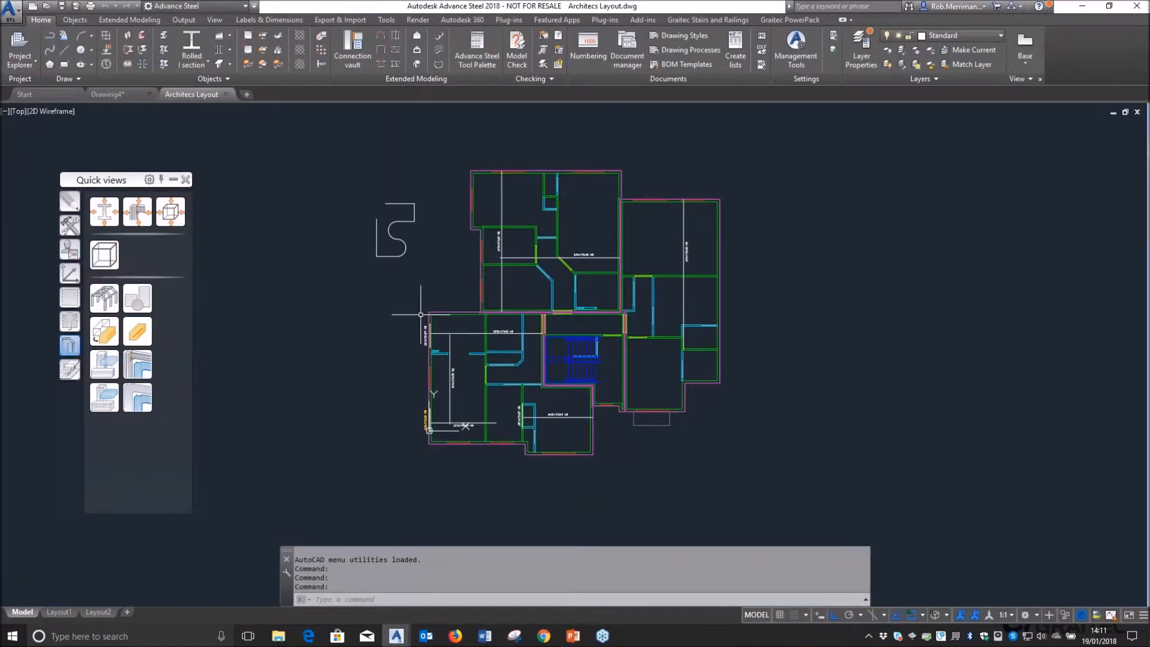
- Copy all objects of the architect's layout with COPYBASE, using 0,0,0 as the base point
scroll(409, 311, "down", 2)
type("copybase")
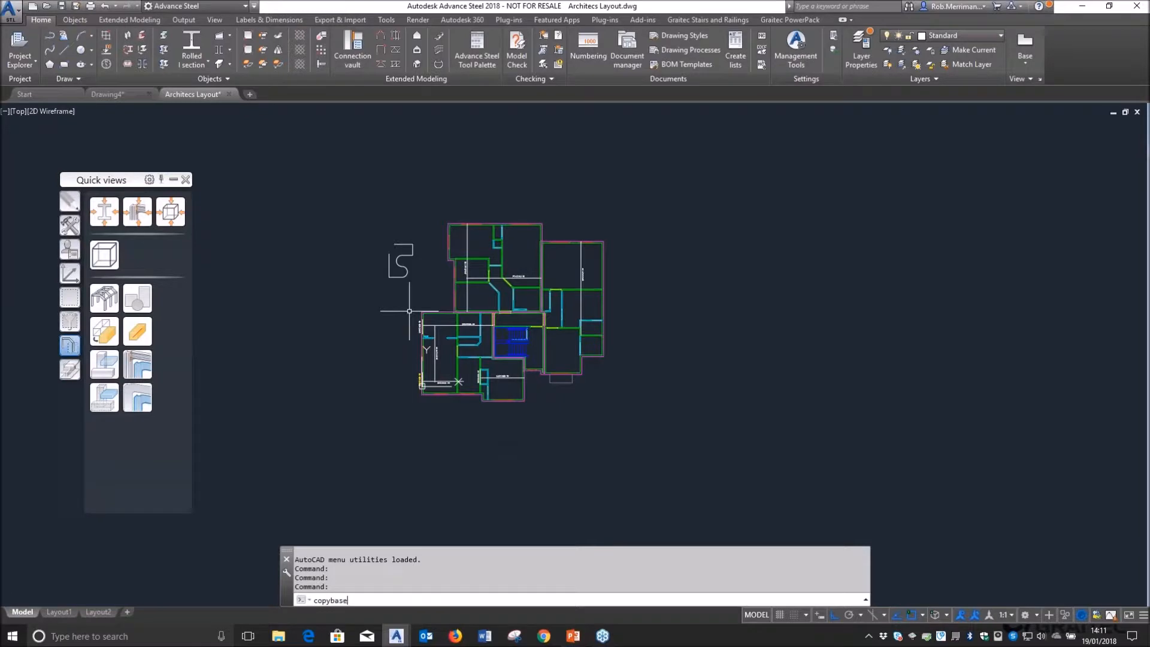
key("Return")
type("0,0,0")
key("Return")
type("all")
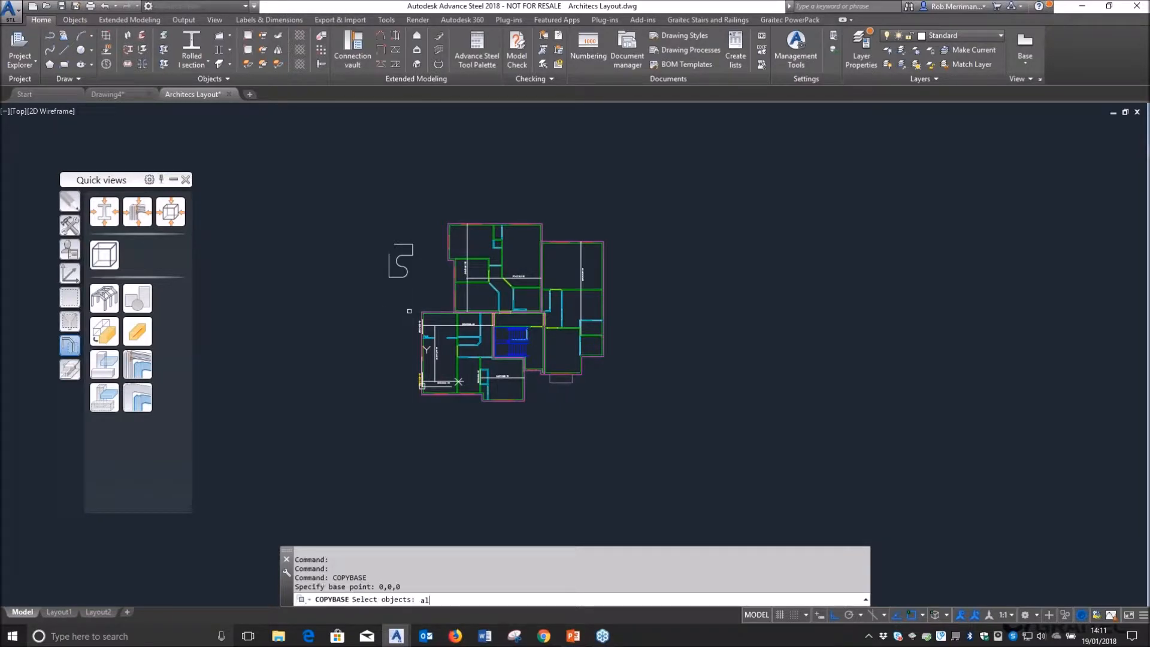
key("Return")
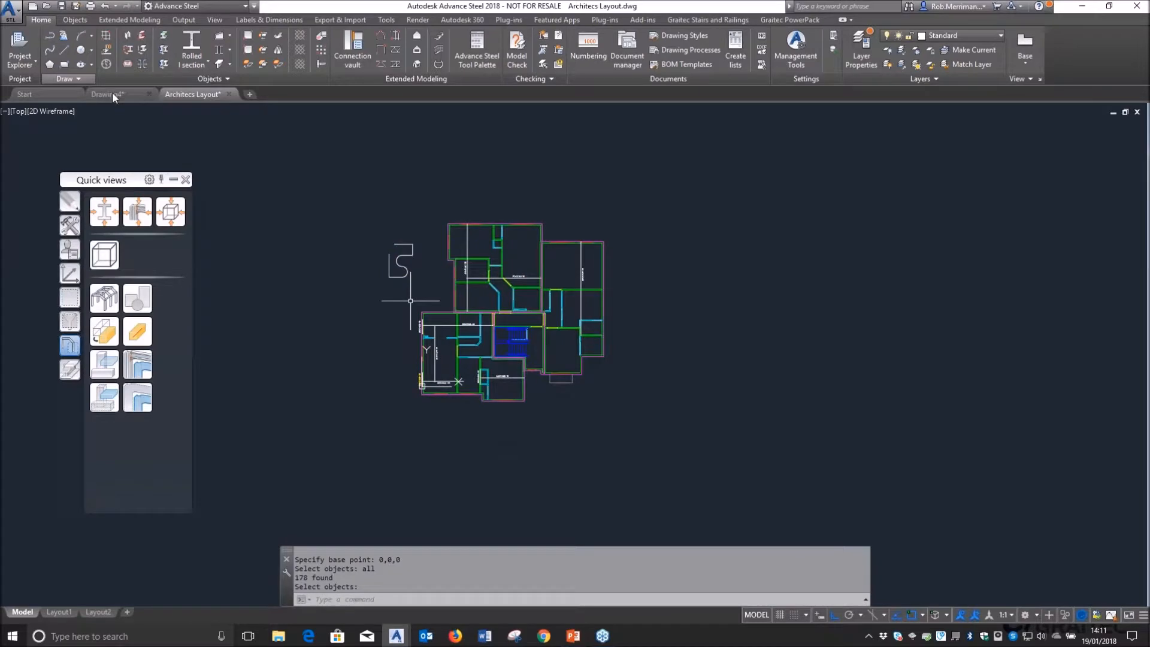
- Paste the copied layout into Drawing4 at insertion point 0,0,0
left_click(111, 94)
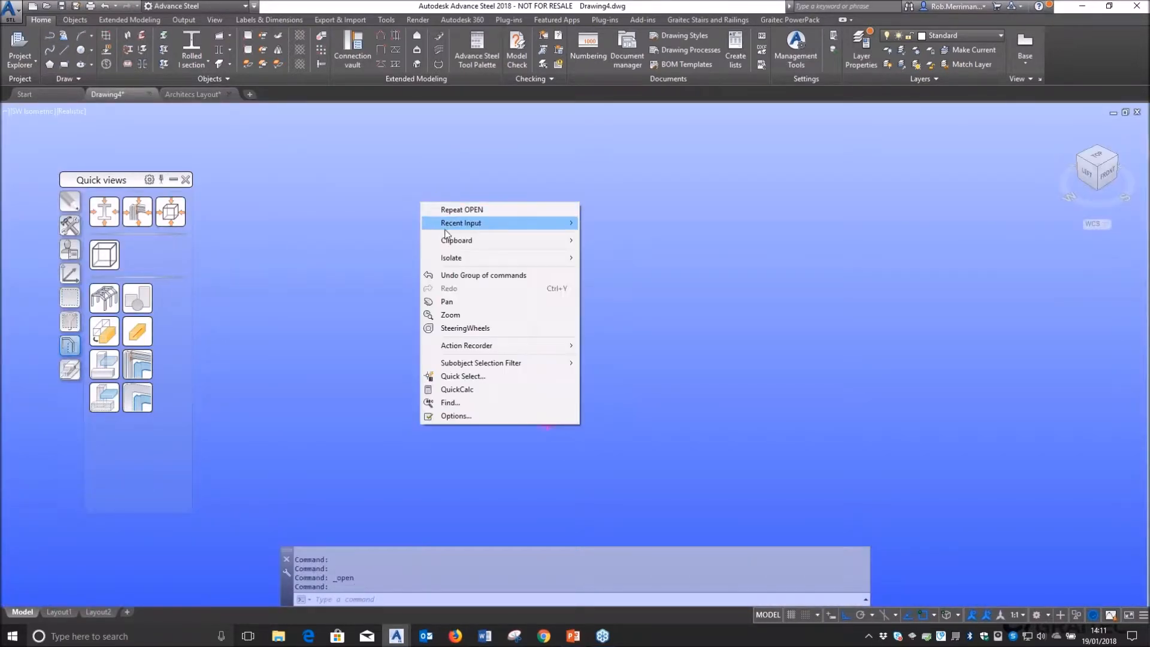
mouse_move(446, 240)
left_click(605, 280)
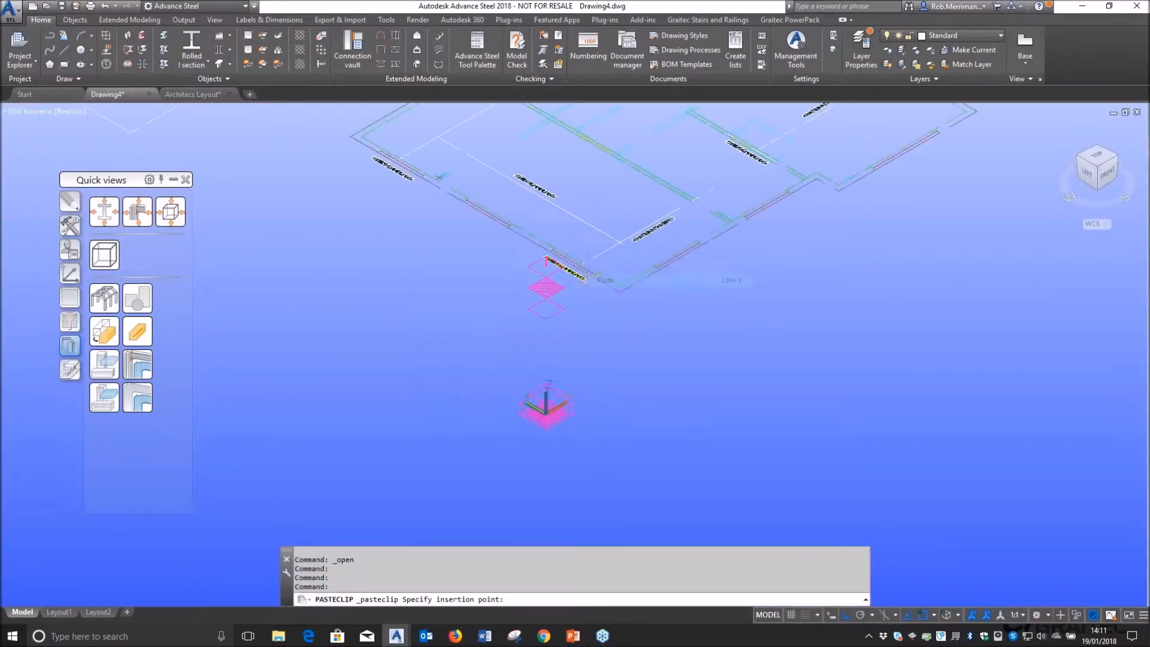
type("0,0,0")
key("Return")
- Inspect the pasted beam lines around the origin and clear the selection
scroll(466, 330, "up", 5)
left_click(458, 289)
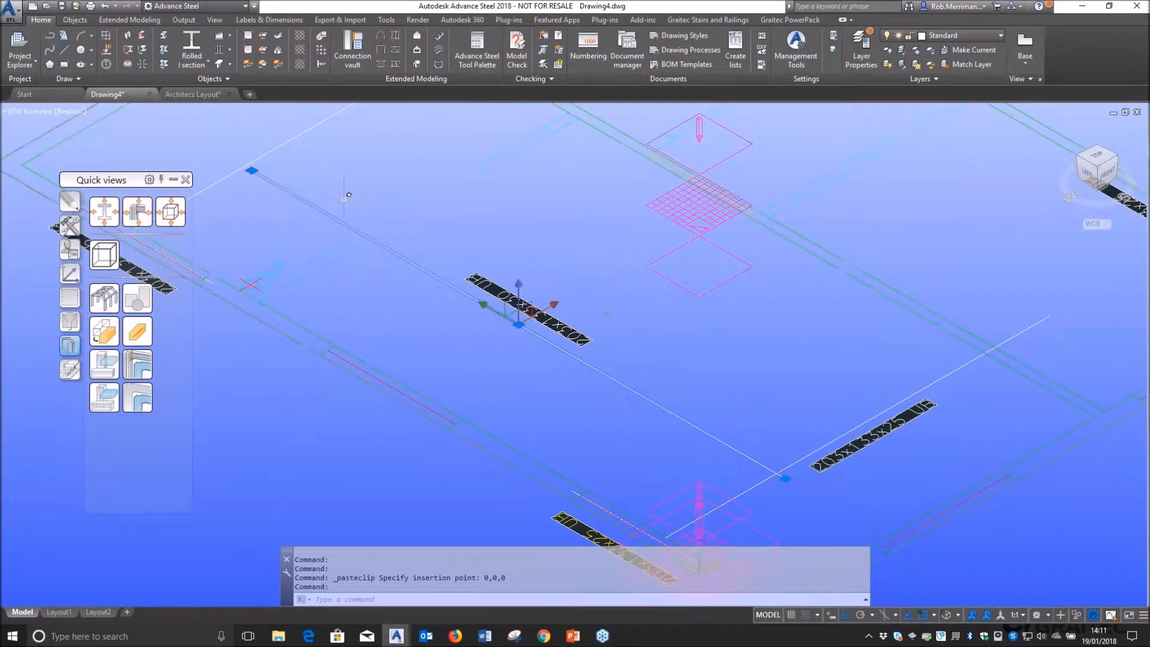
left_click(305, 131)
scroll(600, 359, "down", 2)
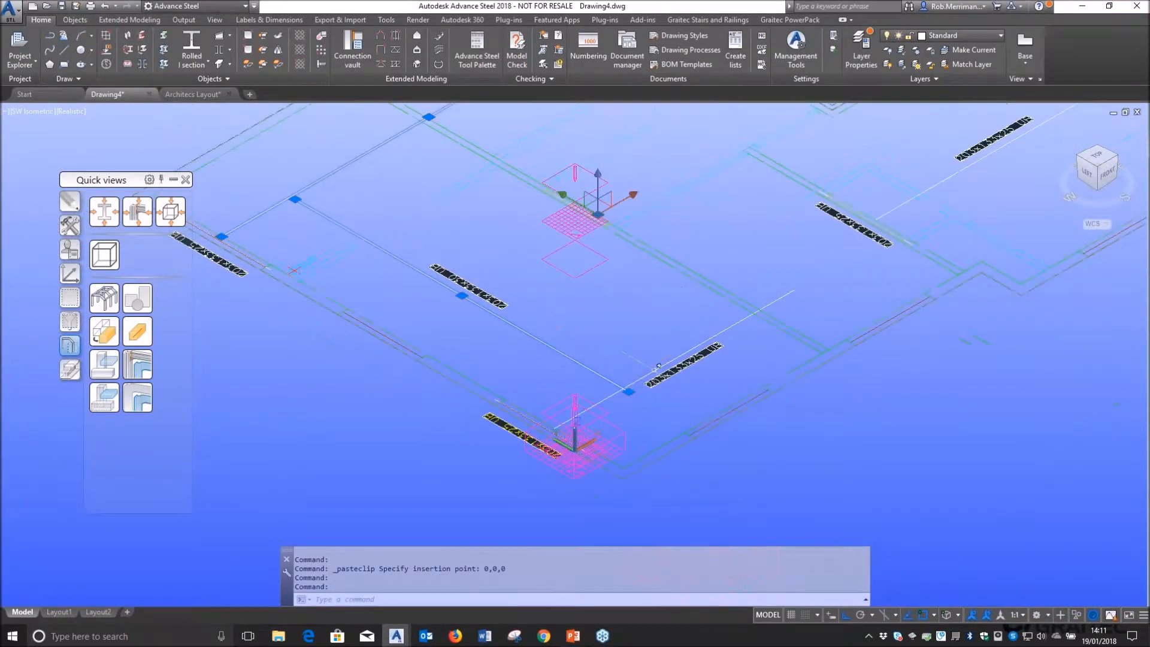
scroll(585, 405, "down", 3)
key("Escape")
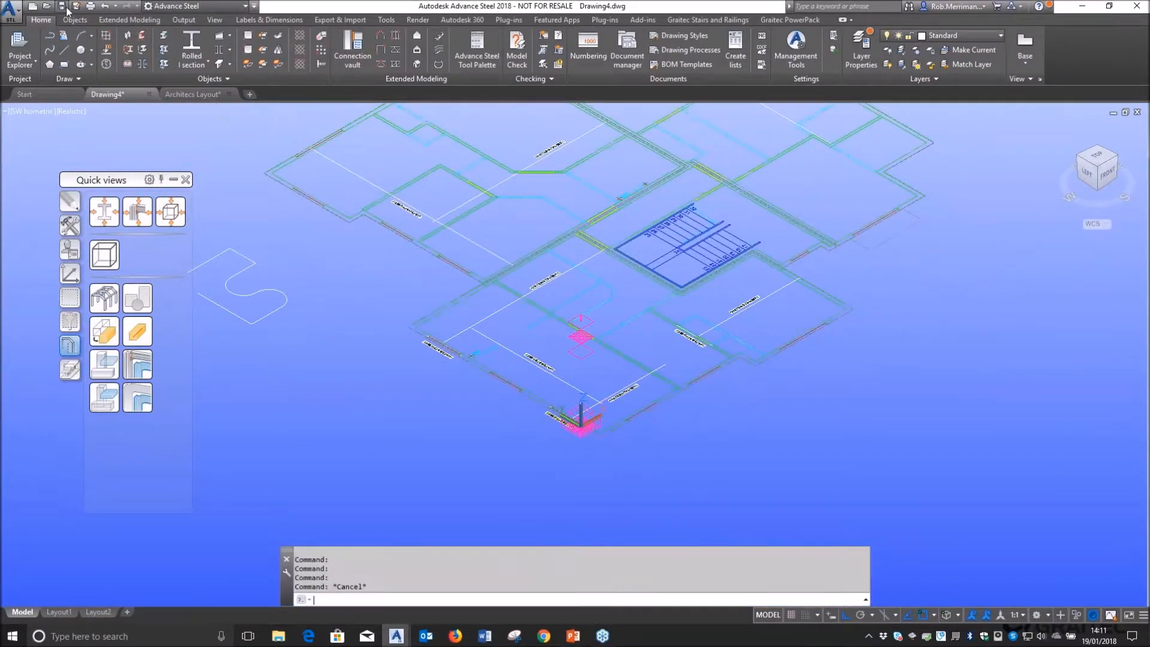
- Save the new drawing as "Webinar" on the Desktop
left_click(62, 6)
left_click(586, 439)
double_click(586, 439)
type("Webinar")
key("Return")
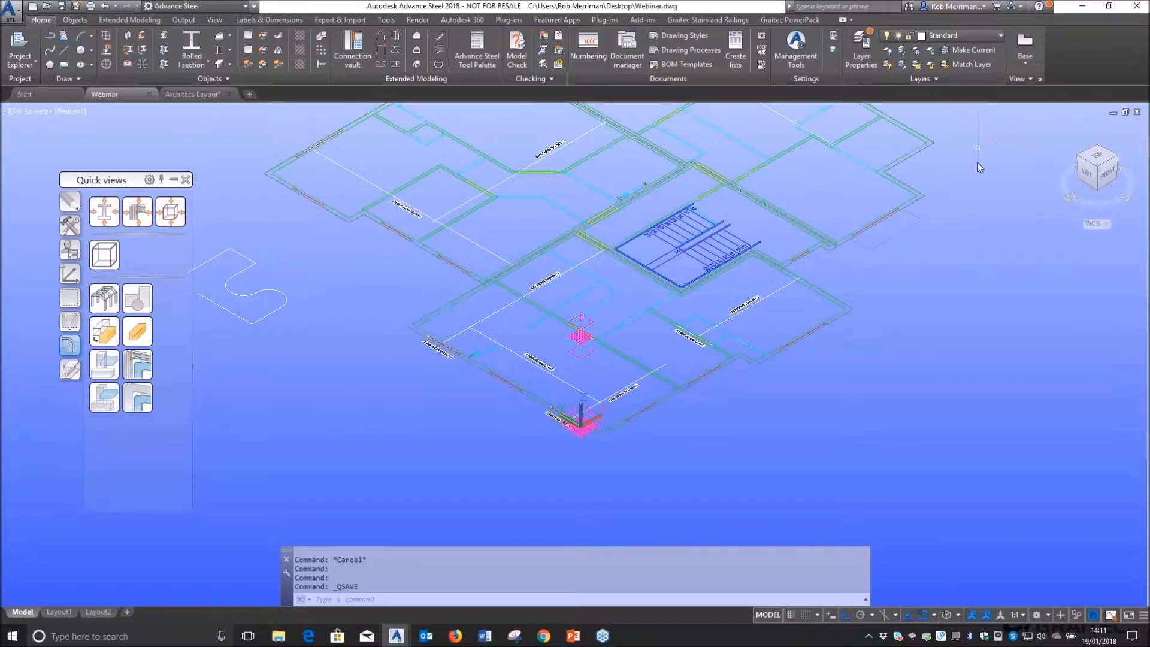
- In the top view, start converting lines to beams and select the seven long beam lines across the layout
left_click(1100, 161)
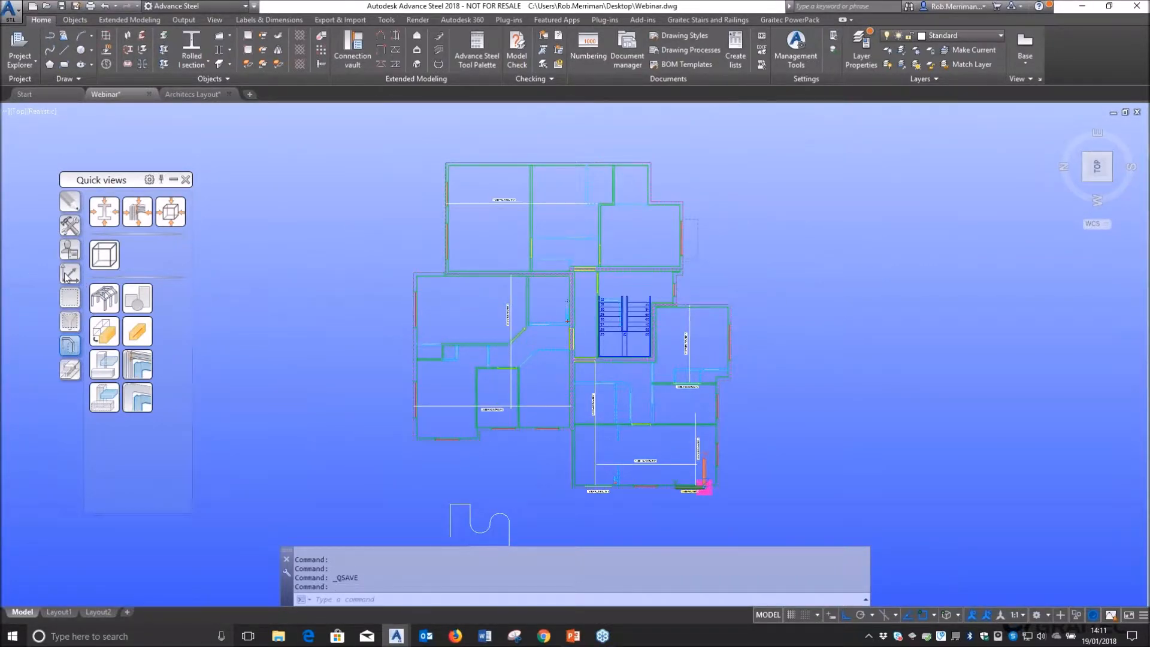
left_click(78, 20)
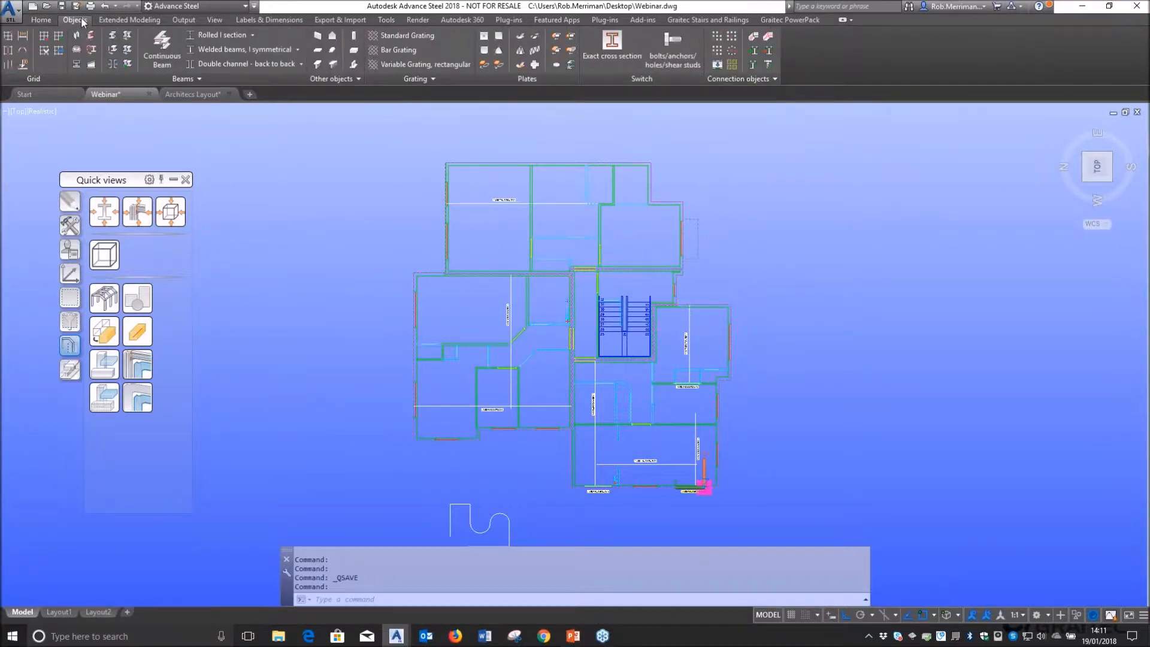
left_click(112, 50)
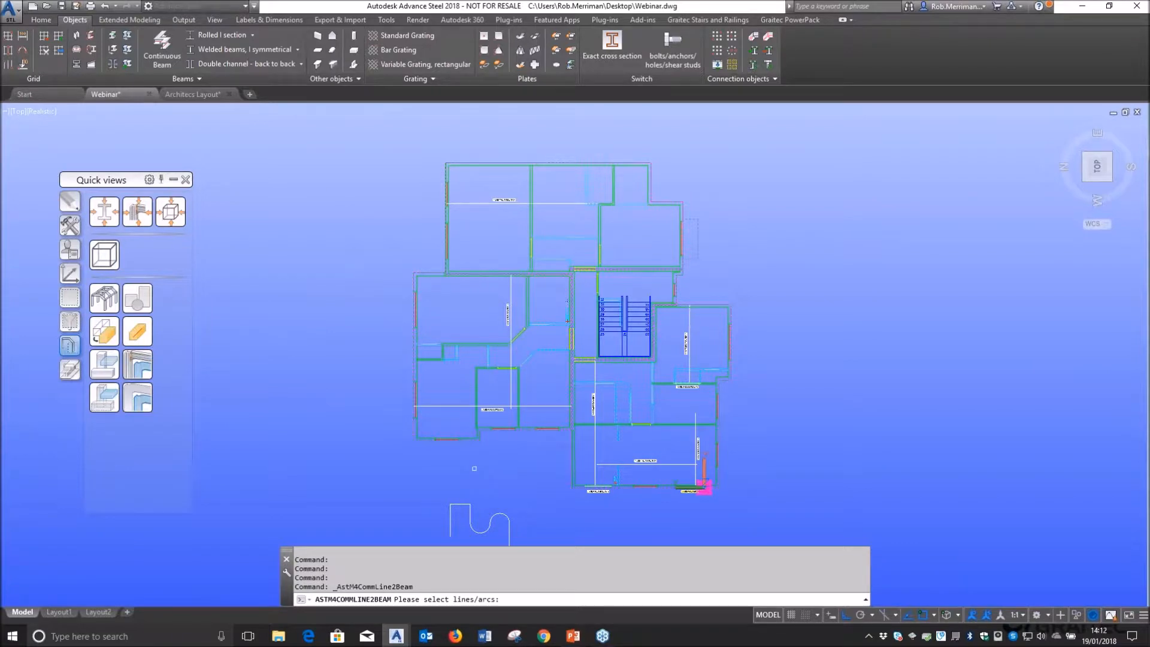
left_click(462, 406)
left_click(513, 381)
left_click(510, 374)
left_click(524, 204)
left_click(613, 413)
left_click(654, 464)
left_click(695, 419)
left_click(689, 359)
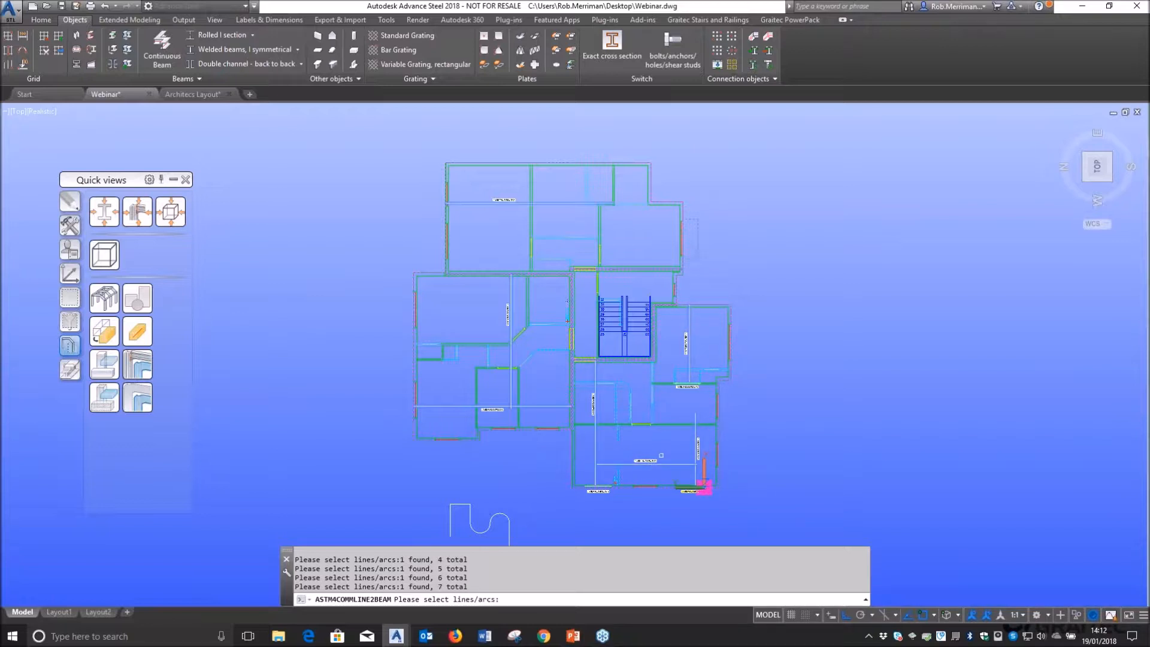
- Add the three short beam lines in the walls, convert the whole selection to beams and delete the original lines
scroll(675, 378, "up", 12)
left_click(658, 440)
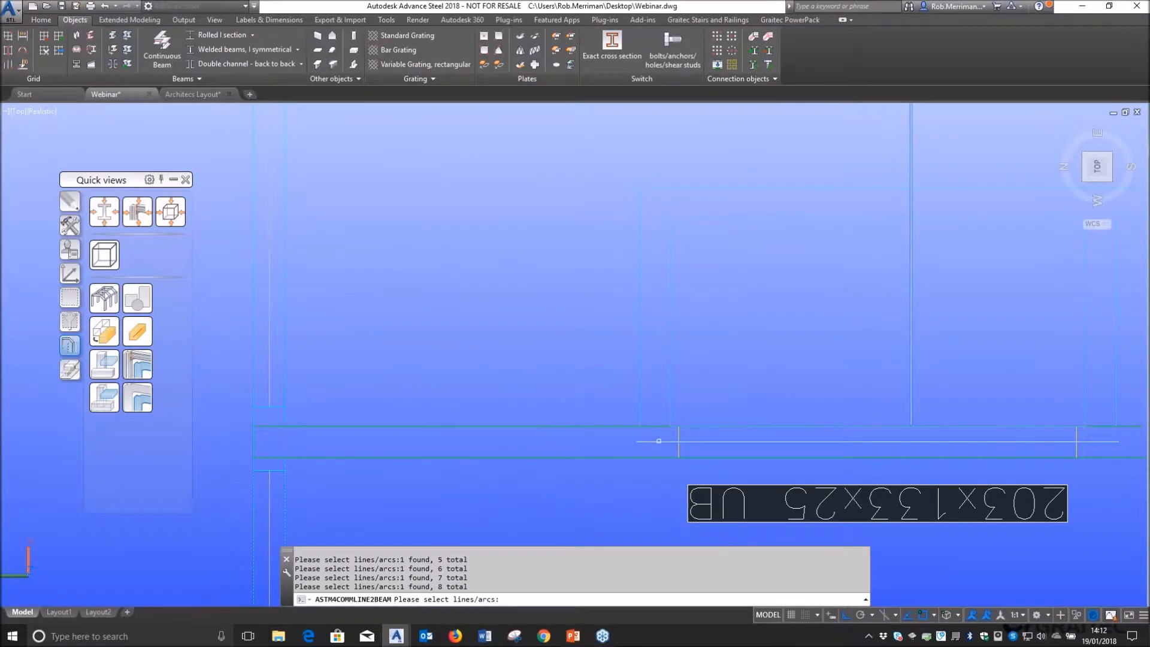
scroll(629, 420, "down", 8)
scroll(659, 356, "down", 2)
scroll(658, 500, "up", 8)
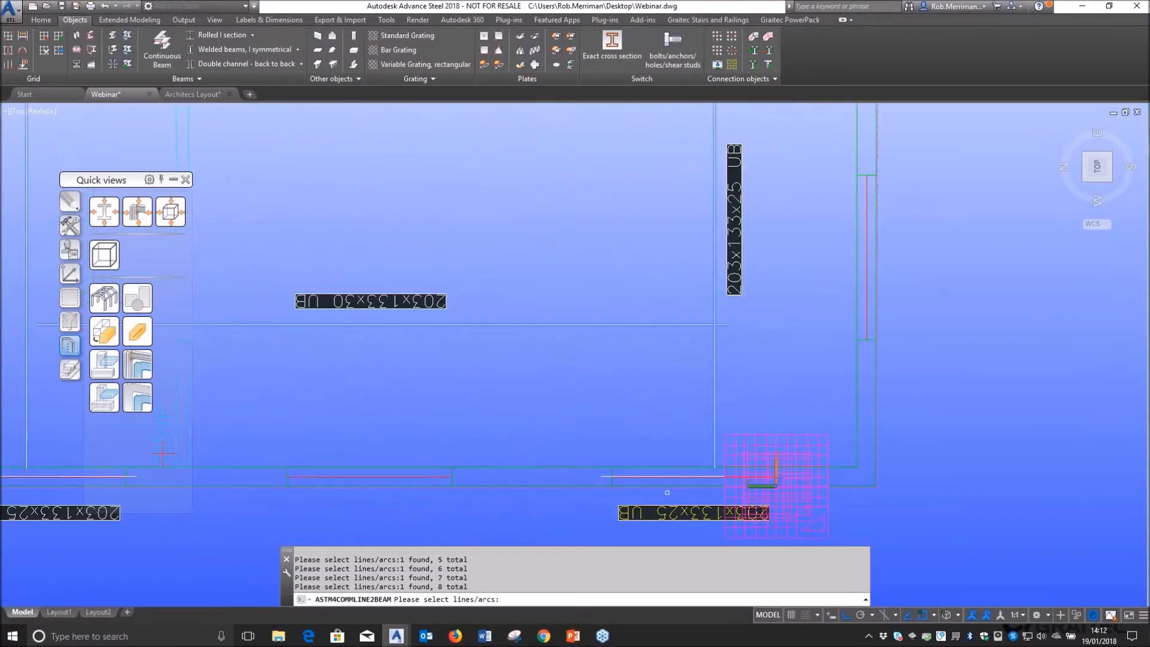
scroll(600, 461, "down", 5)
scroll(507, 412, "up", 8)
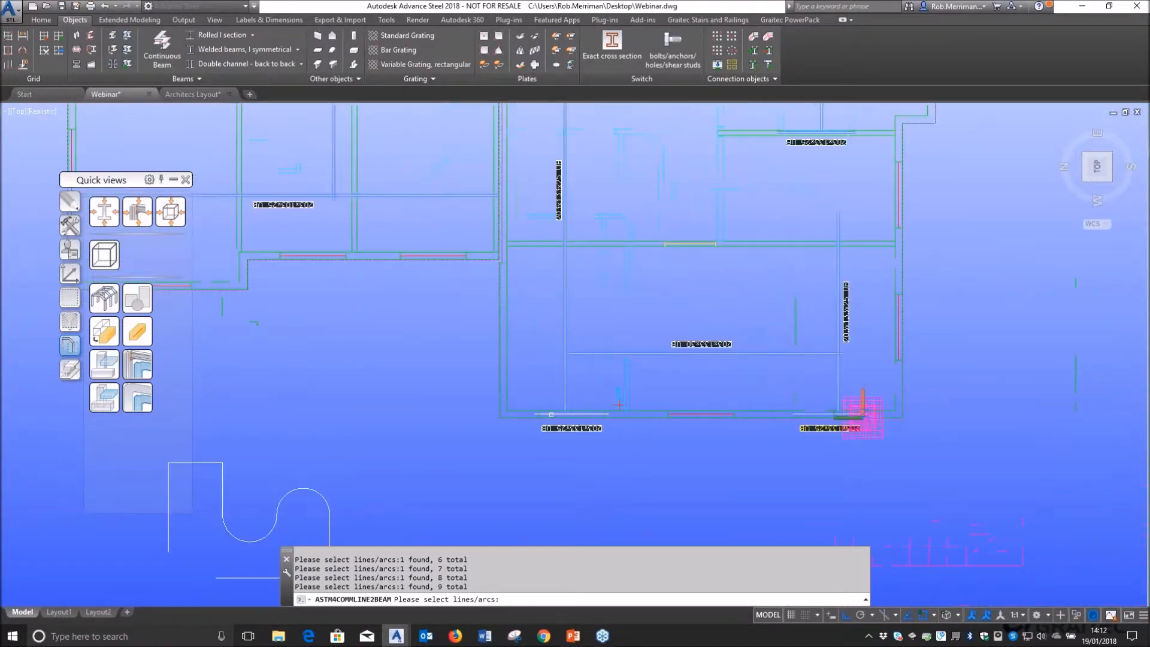
left_click(508, 413)
scroll(508, 412, "down", 6)
scroll(630, 448, "up", 3)
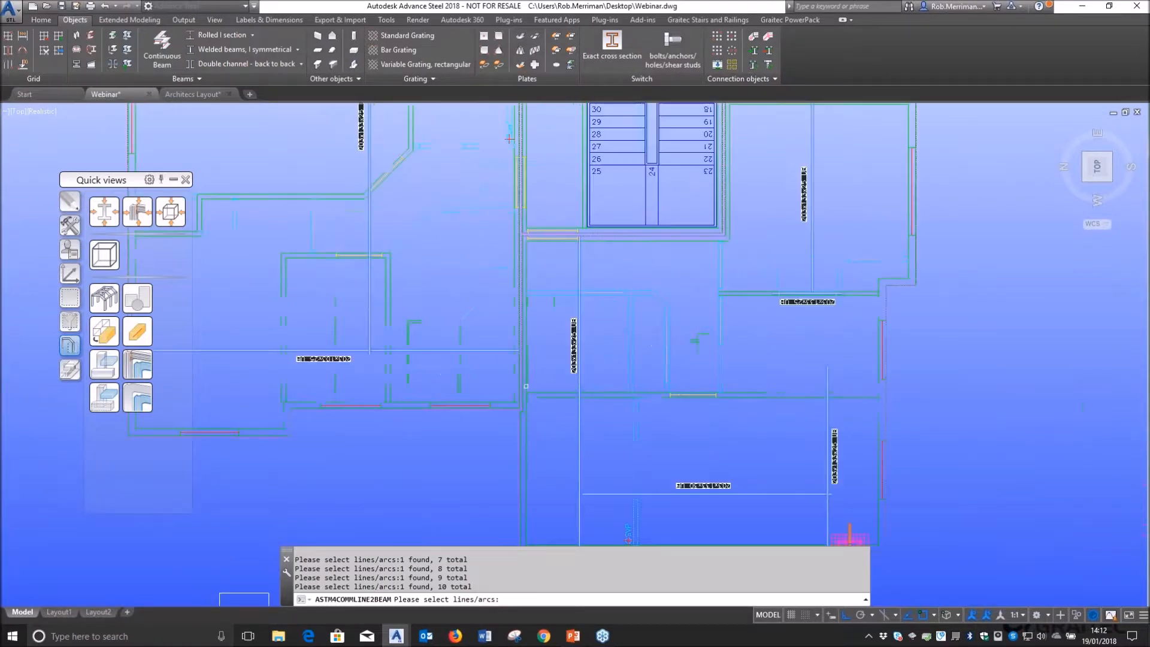
scroll(557, 367, "down", 3)
key("Return")
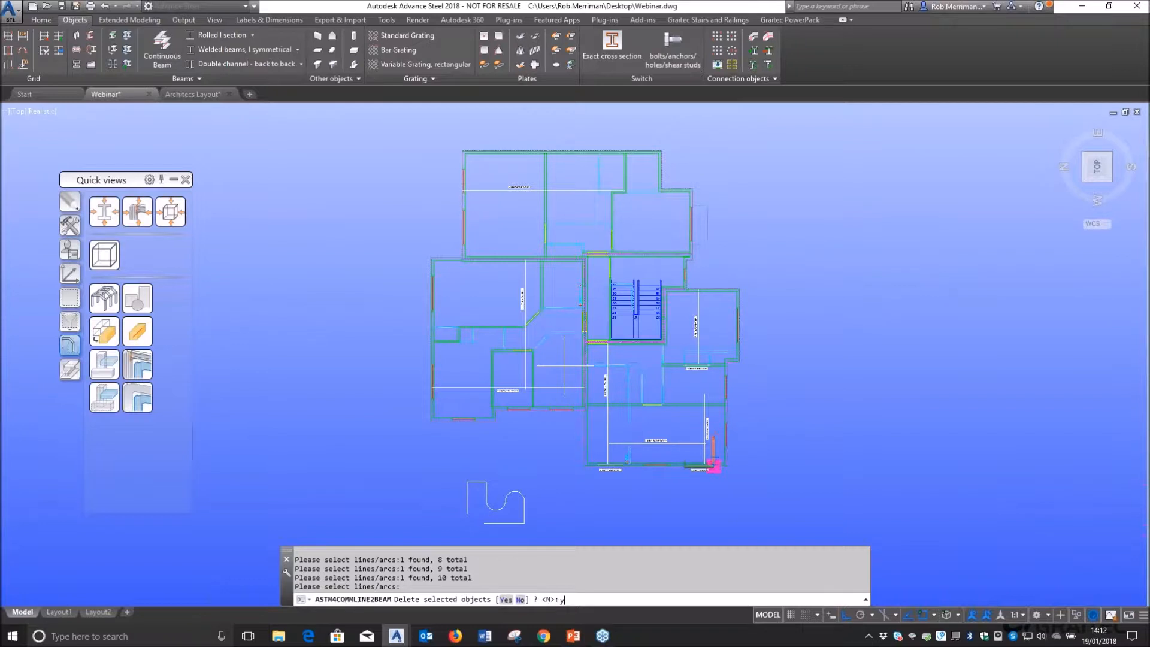
key("Return")
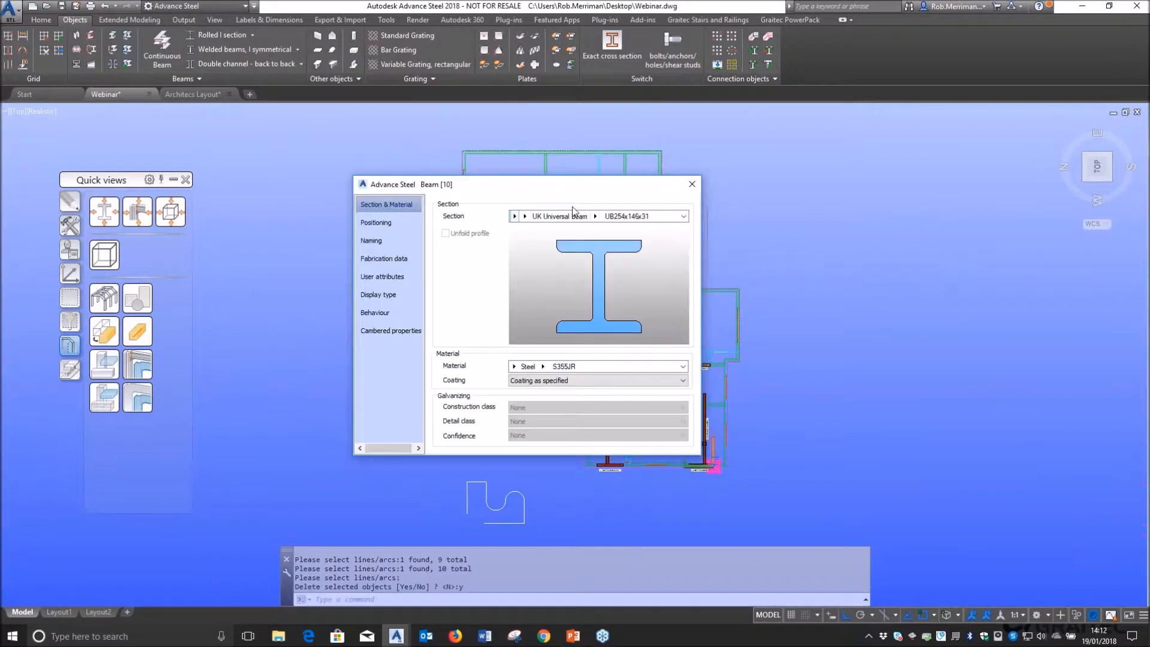
- Review the new beams' section and positioning settings, and set their model role to Beam
left_click_drag(577, 192, 336, 191)
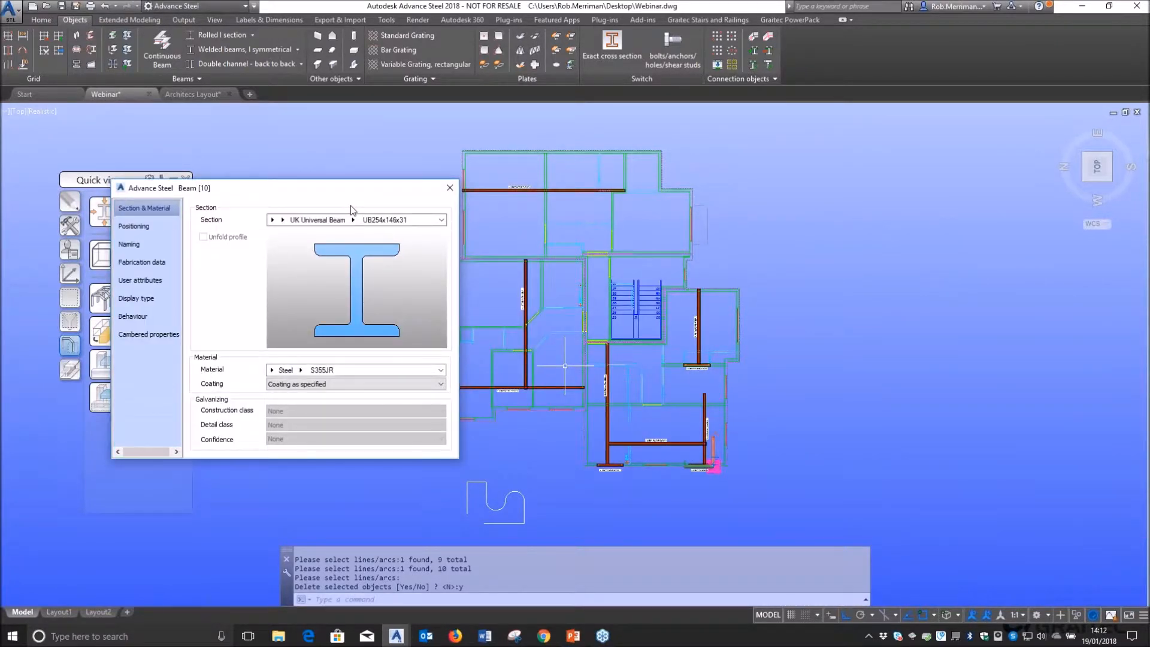
left_click(139, 227)
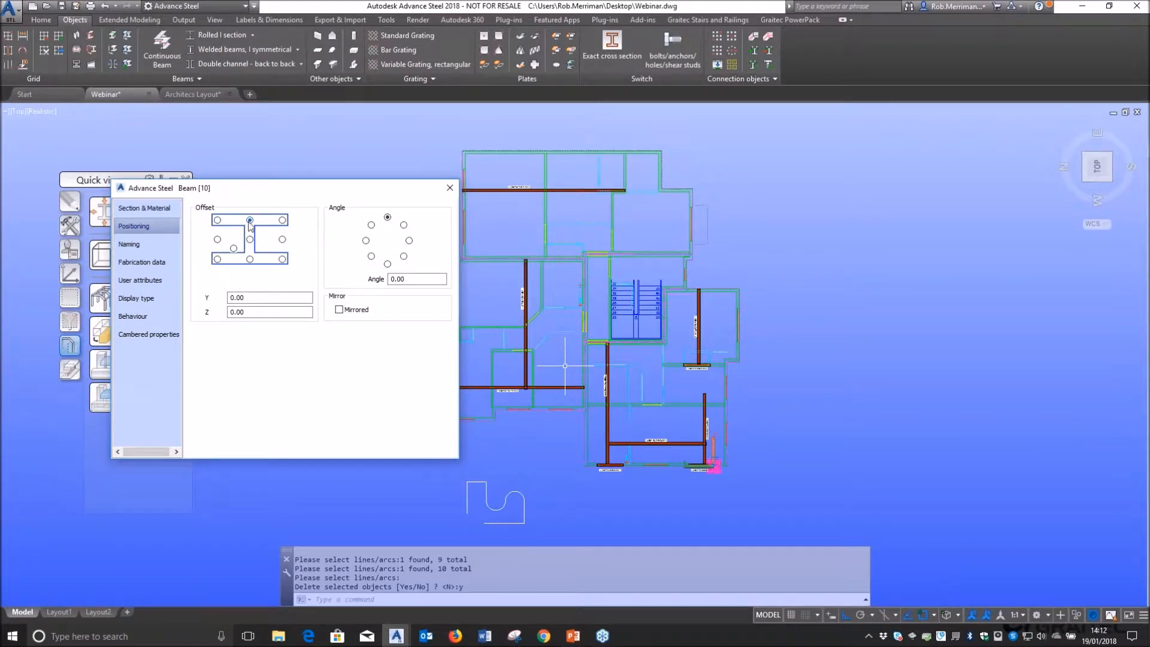
left_click(158, 210)
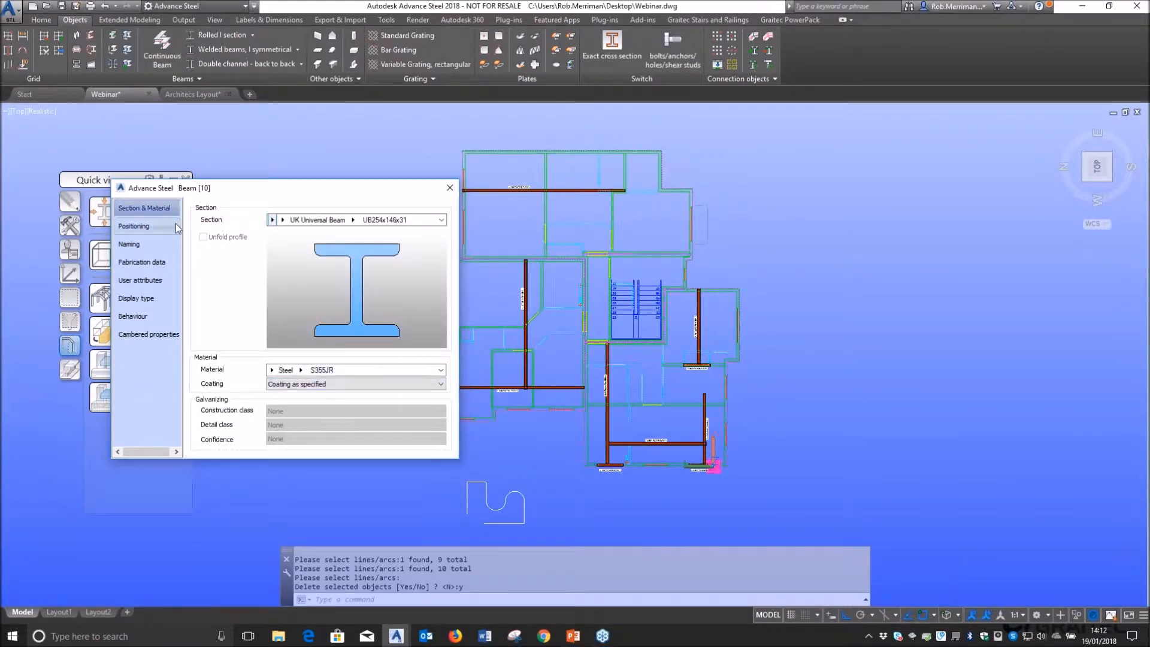
left_click(146, 226)
left_click(132, 244)
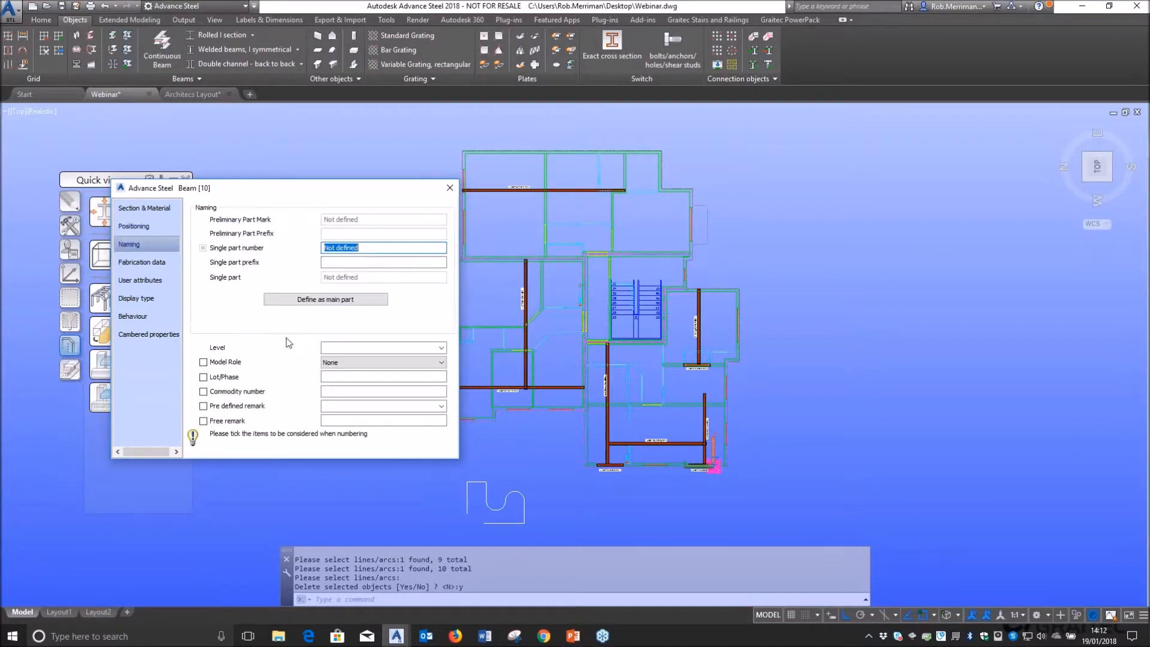
left_click(339, 363)
left_click(339, 388)
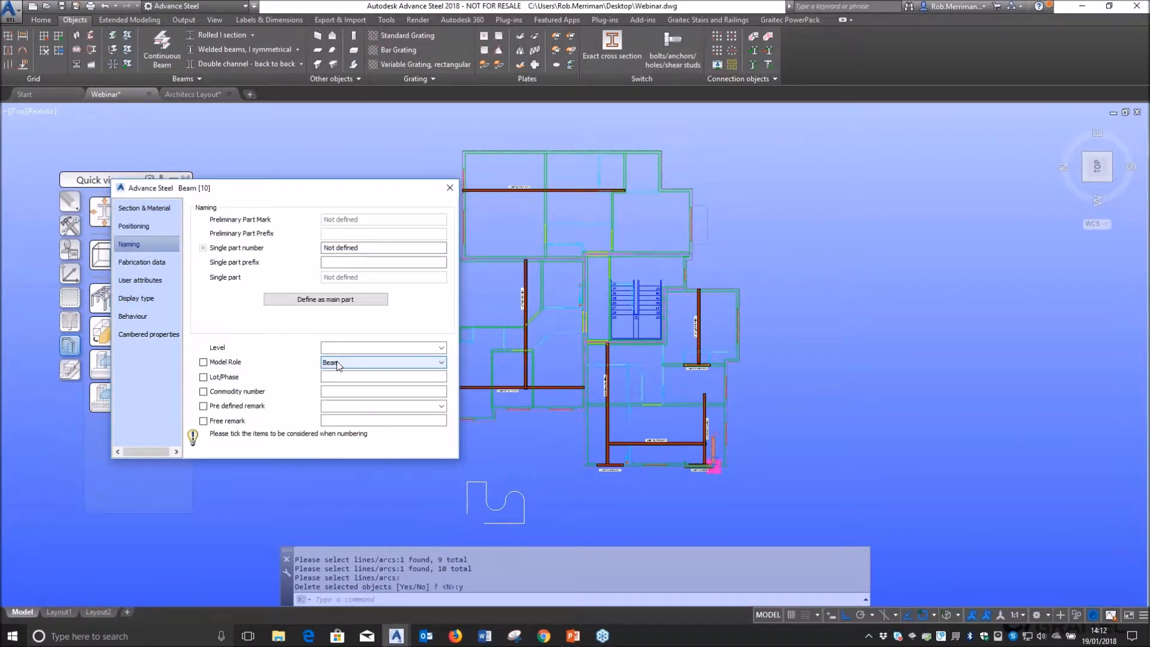
left_click(450, 188)
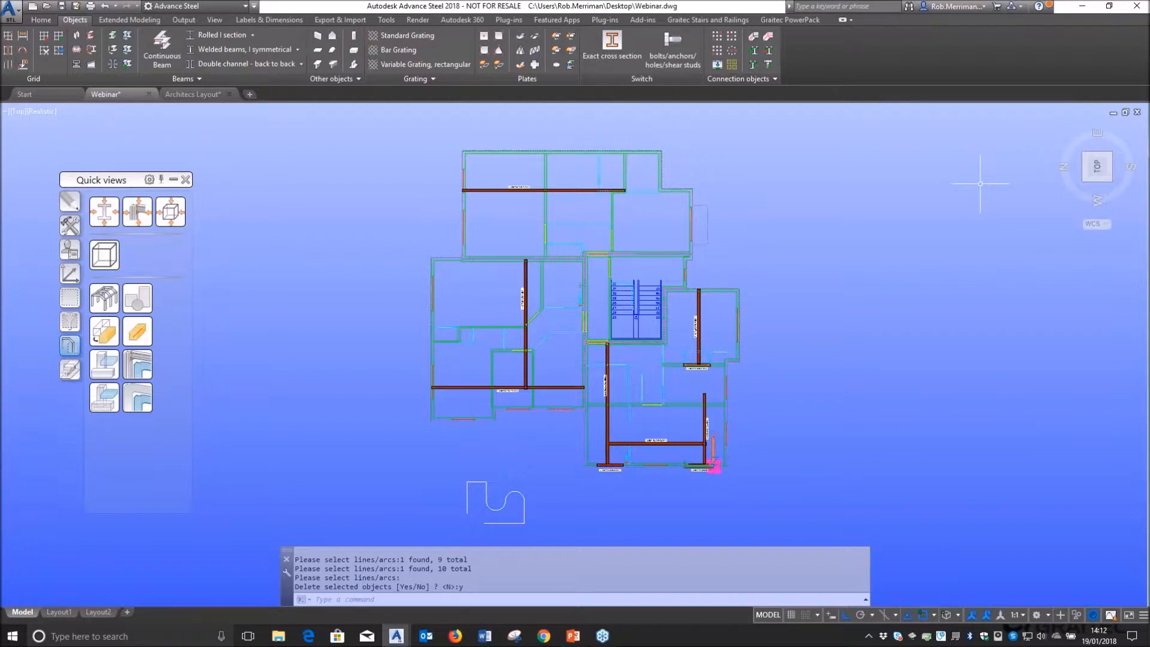
- Turn the plan view so north faces up and examine how the new beams meet and overlap at their junctions
left_click(1140, 144)
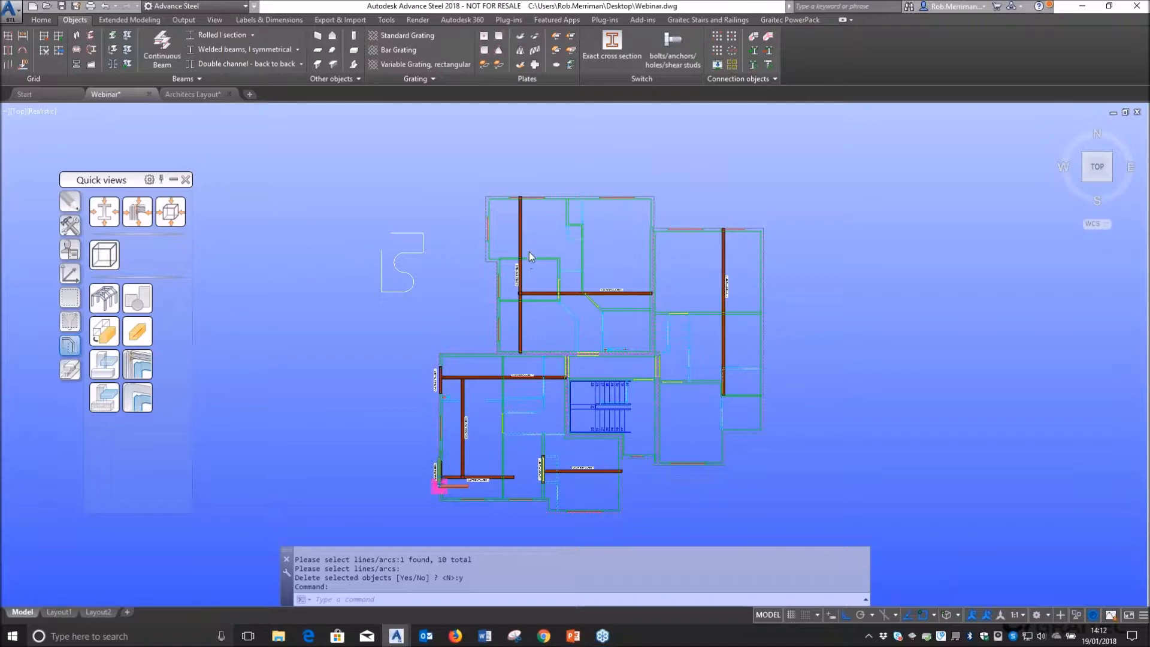
scroll(533, 296, "up", 10)
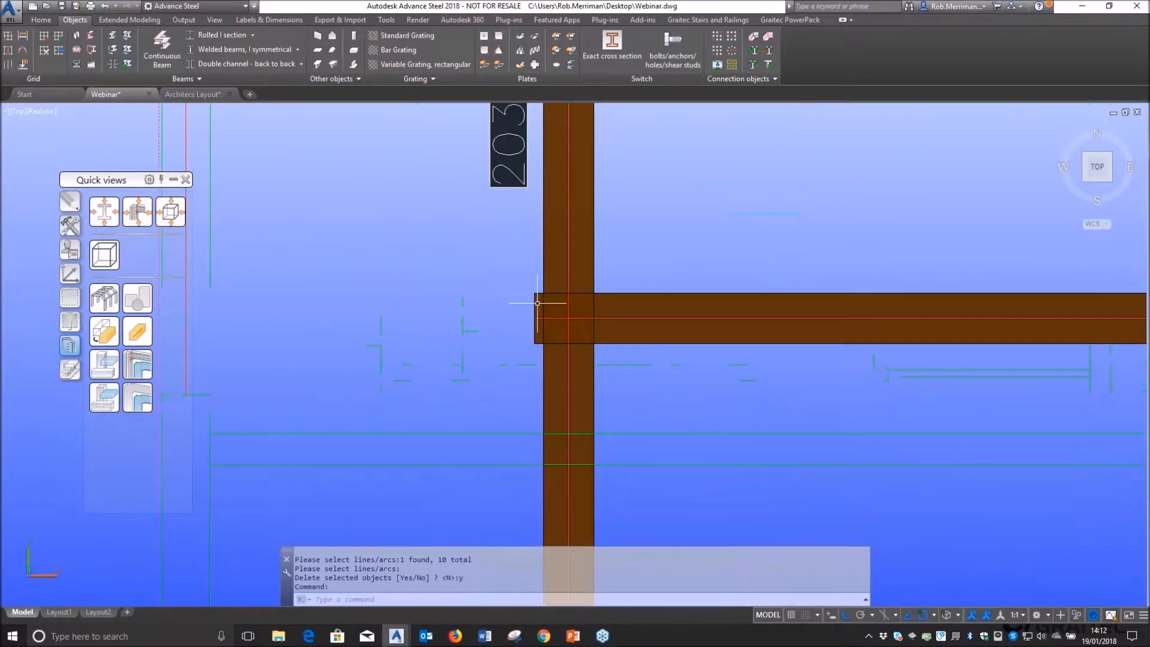
scroll(538, 303, "down", 10)
scroll(371, 461, "up", 10)
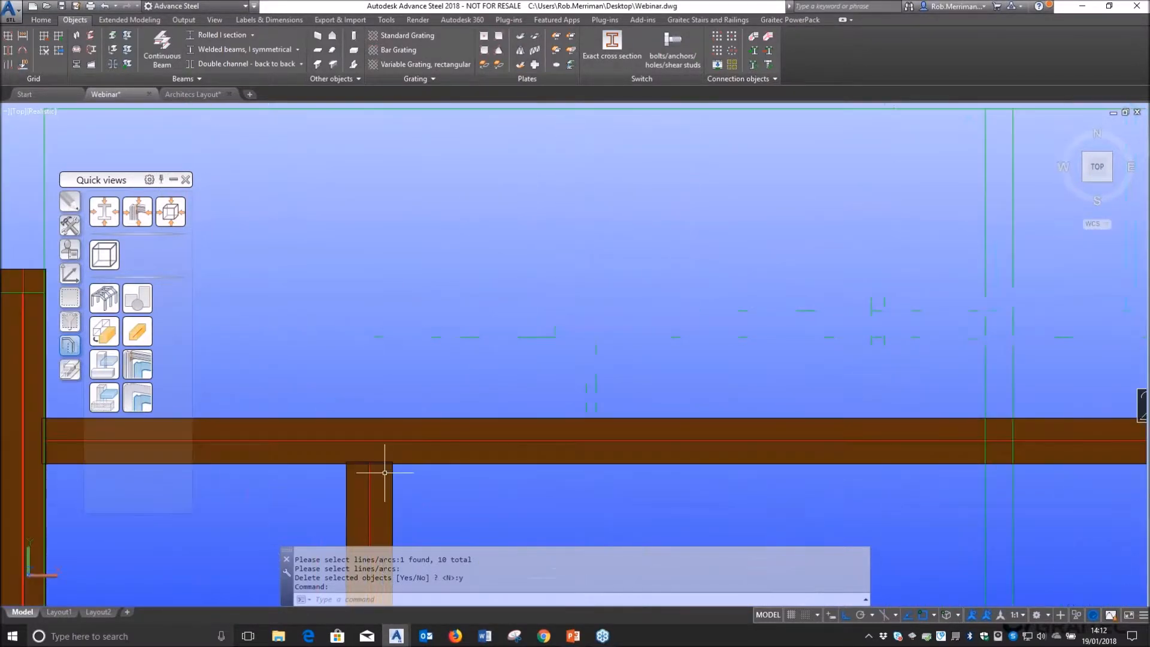
scroll(469, 329, "down", 10)
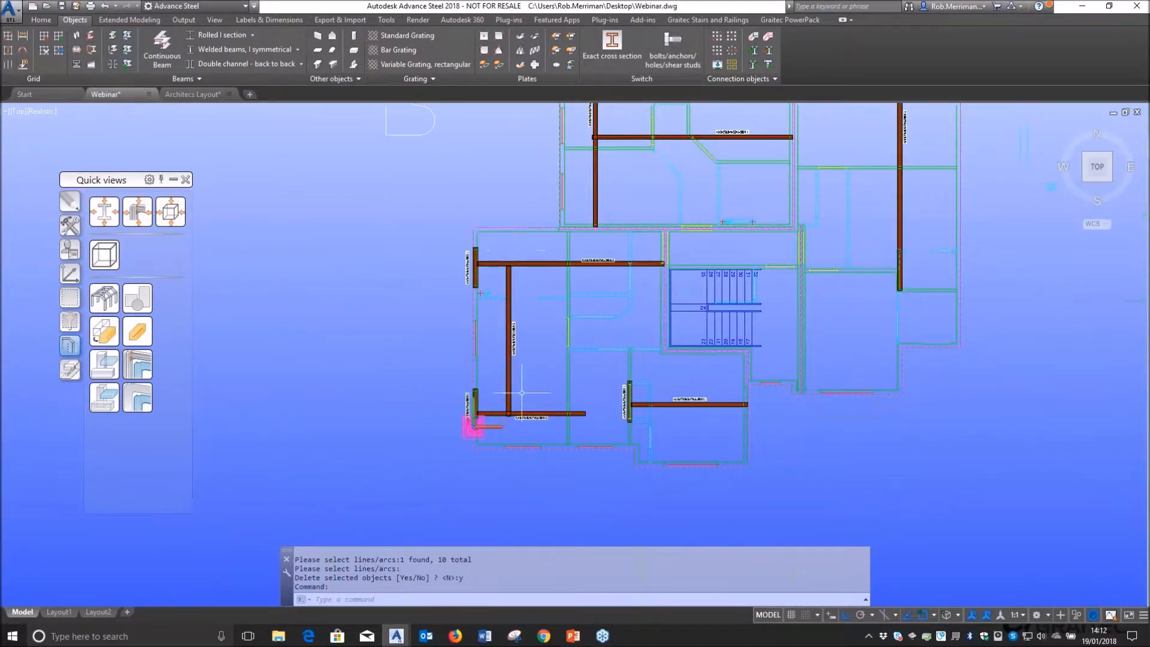
scroll(516, 413, "up", 5)
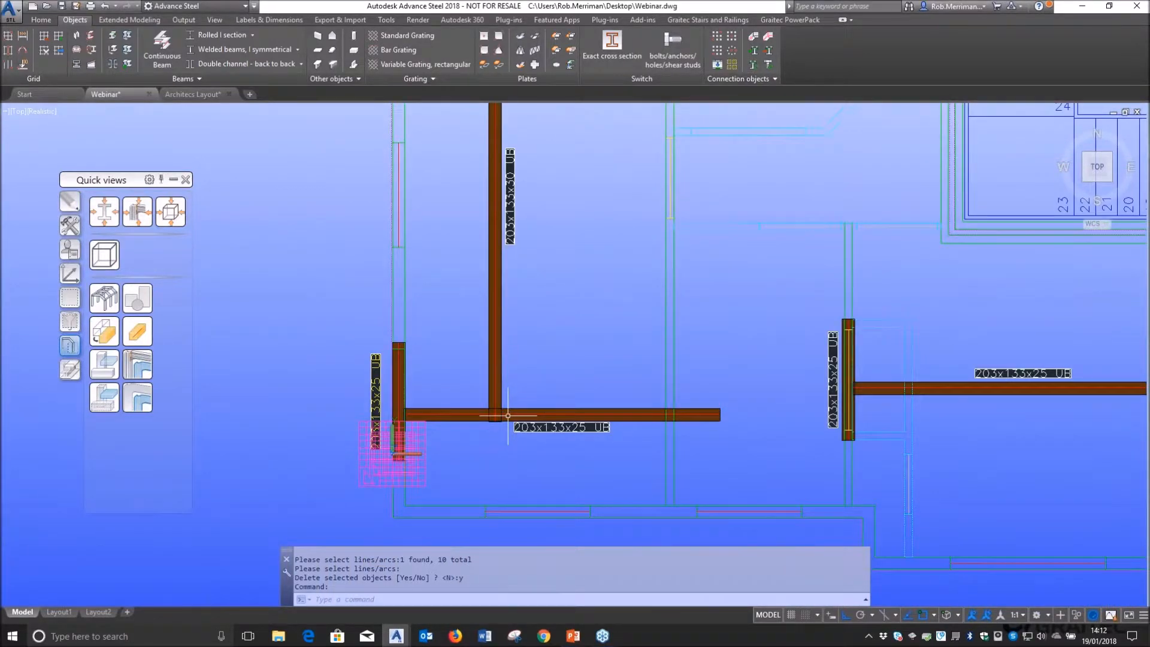
scroll(515, 413, "up", 6)
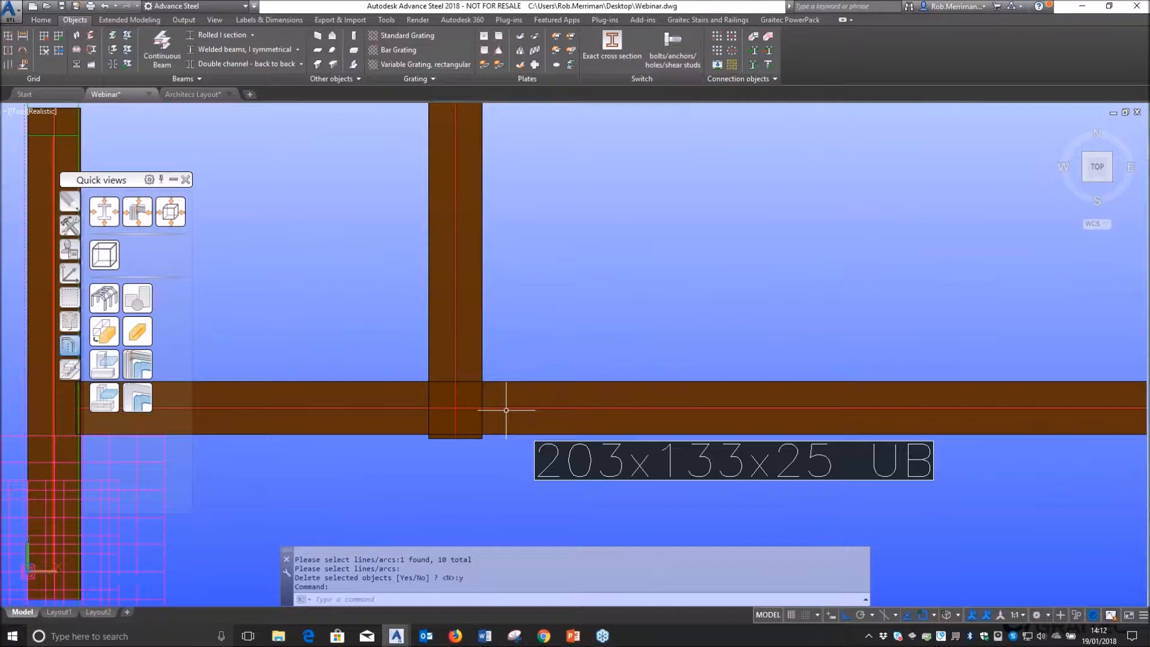
scroll(507, 411, "down", 4)
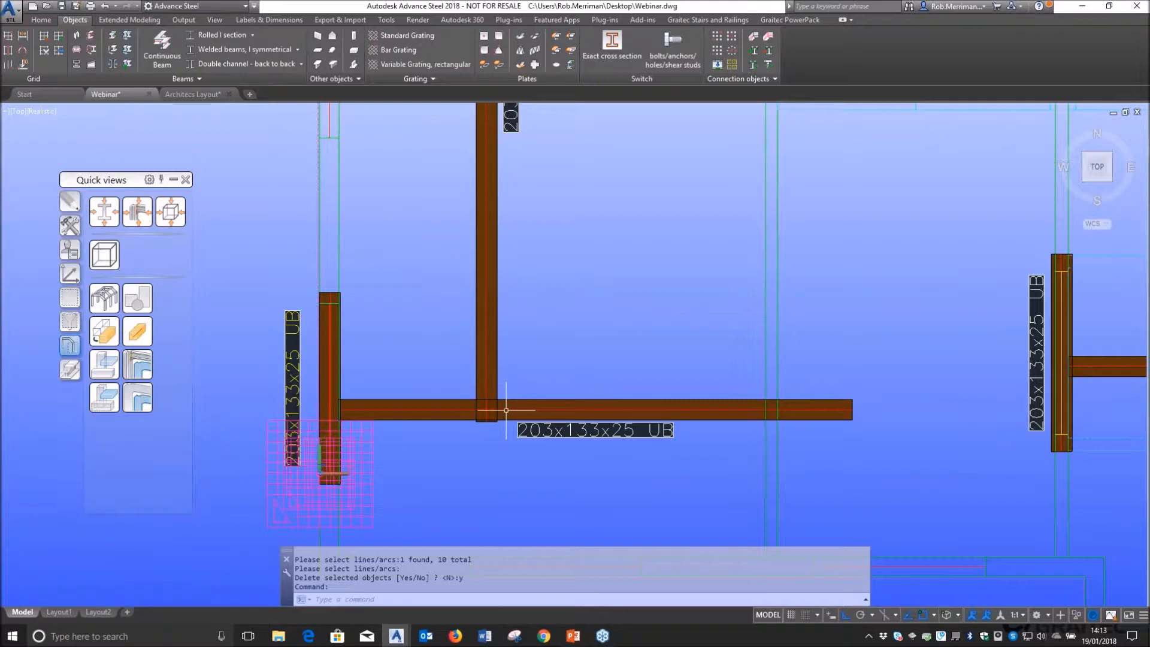
scroll(506, 411, "down", 5)
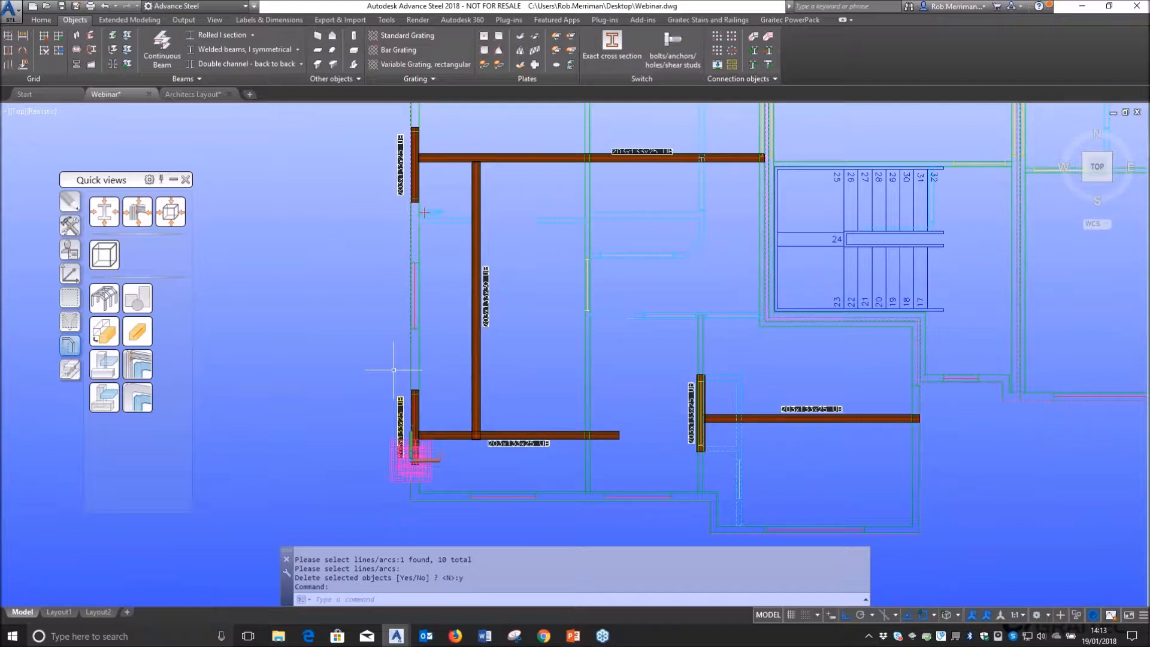
- Start Advanced Trim/Extend in Auto mode with the System option and pick the short beam at the origin as a boundary
left_click(71, 233)
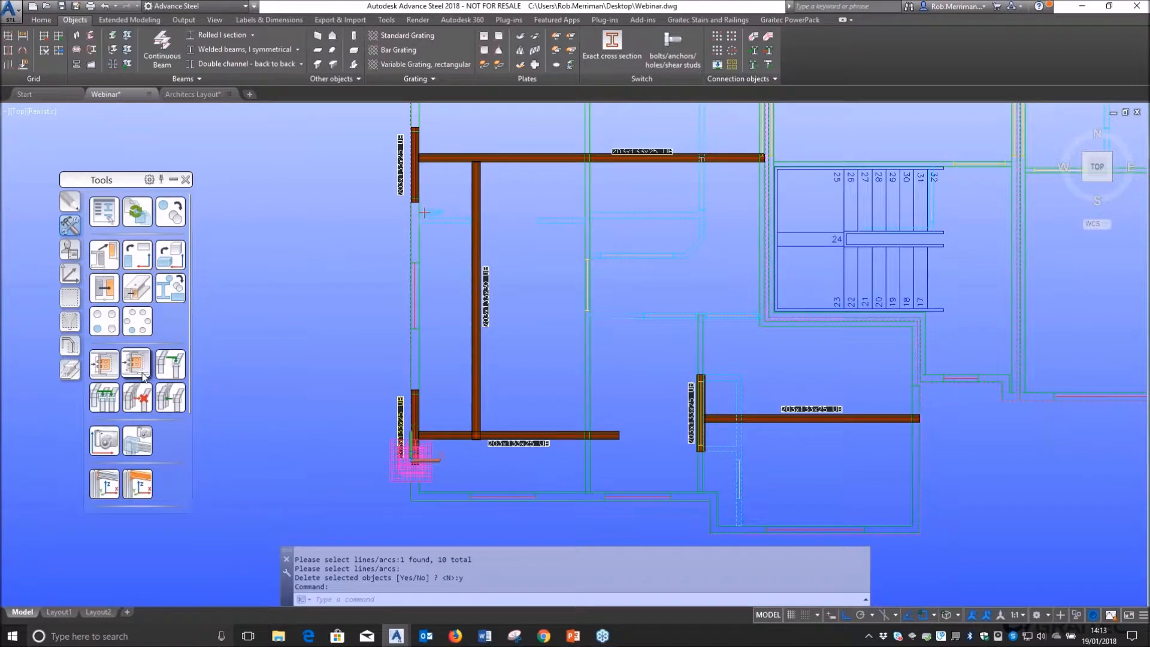
scroll(150, 403, "down", 4)
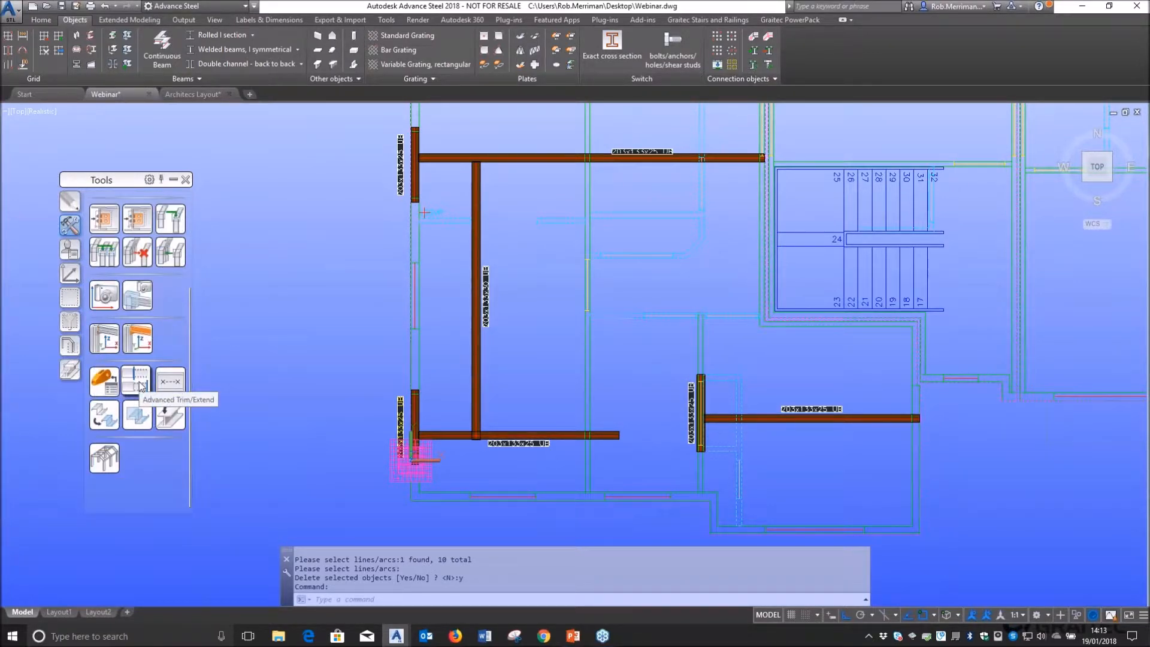
left_click(139, 382)
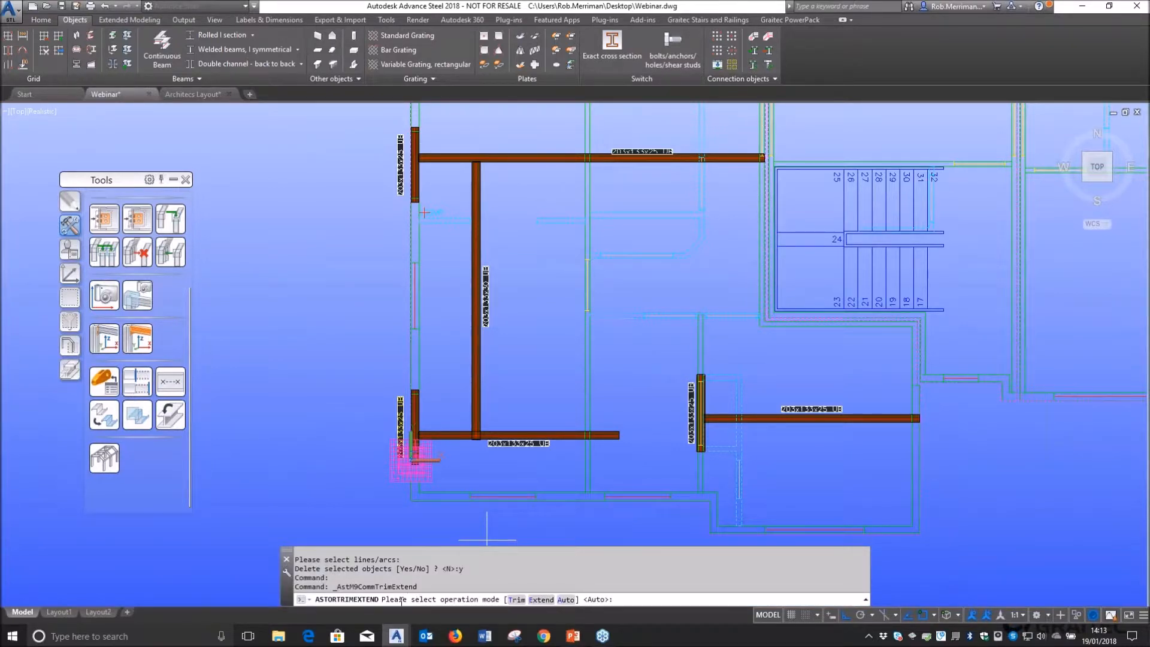
left_click(565, 601)
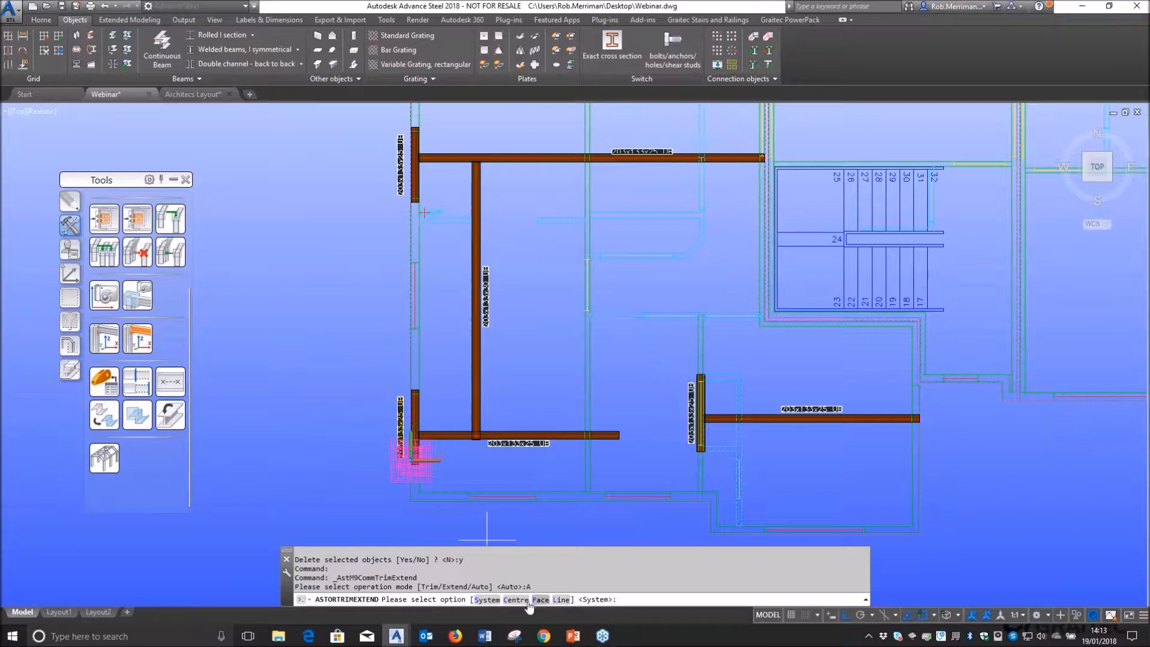
left_click(486, 600)
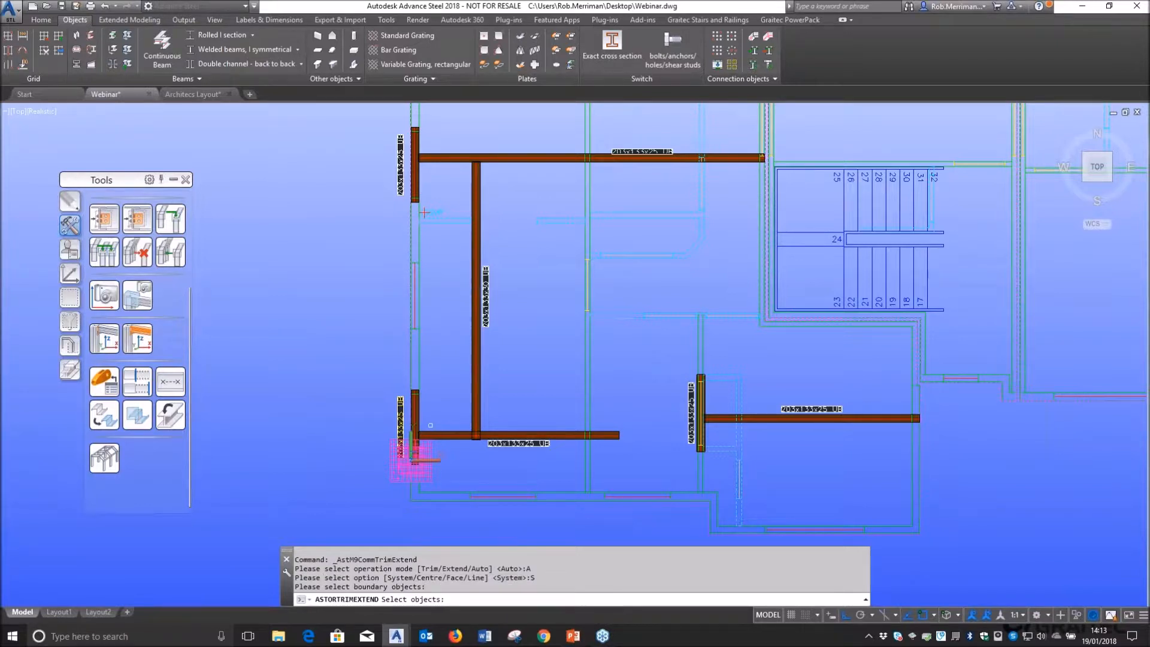
scroll(415, 433, "up", 5)
left_click(415, 428)
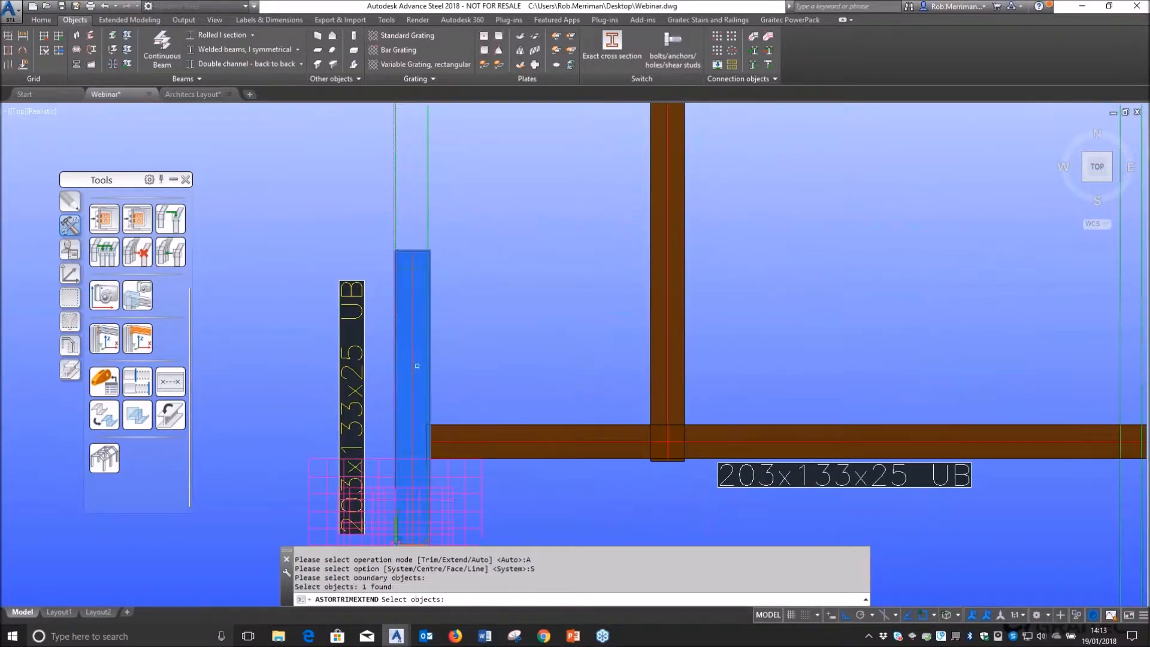
- Add the other two short wall beams and the long north-south beam in the northwest unit as boundaries, completing the boundary set
scroll(416, 433, "down", 5)
scroll(434, 225, "down", 2)
scroll(443, 268, "up", 6)
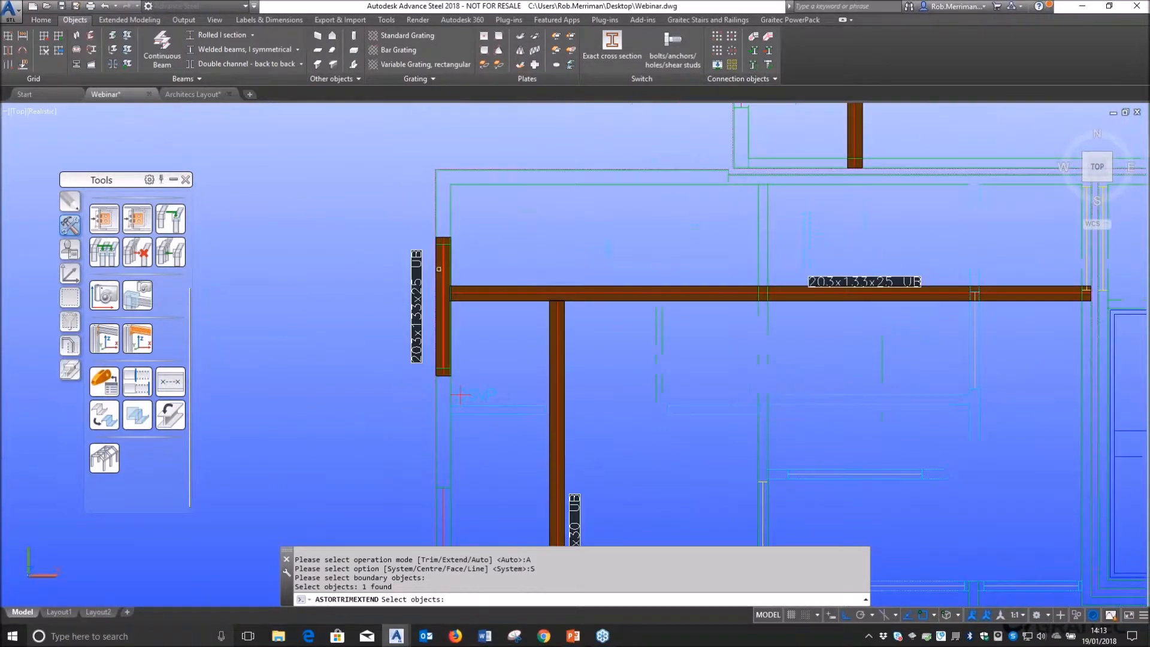
left_click(454, 271)
scroll(454, 271, "down", 6)
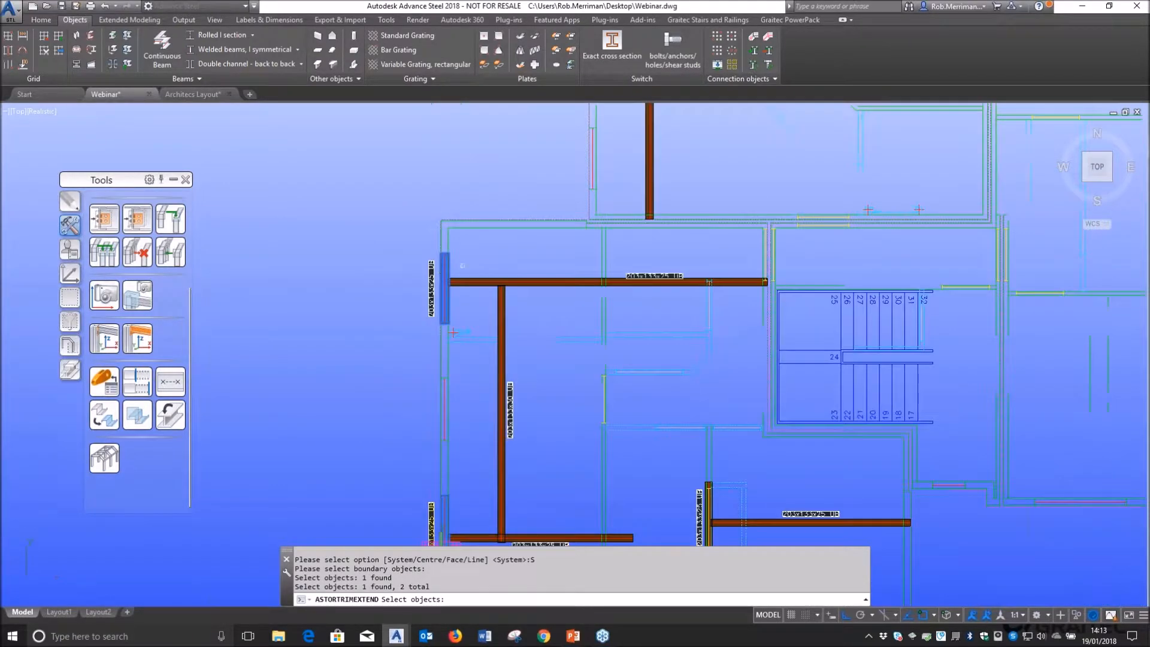
scroll(531, 339, "up", 7)
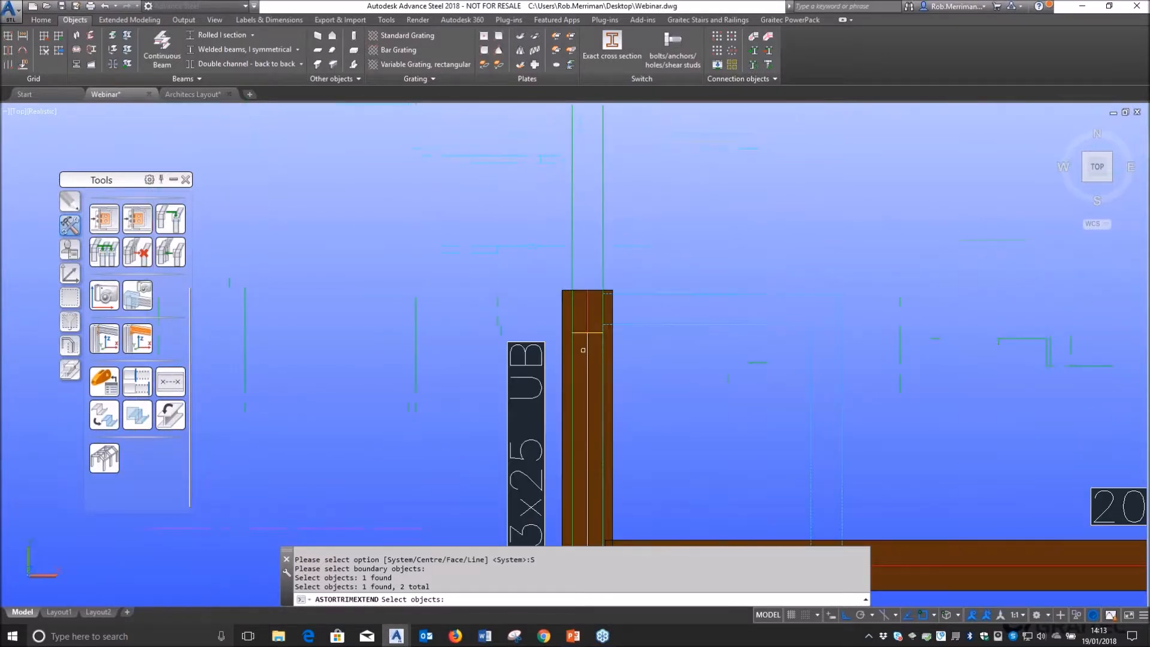
left_click(593, 305)
scroll(592, 305, "down", 6)
scroll(530, 124, "up", 5)
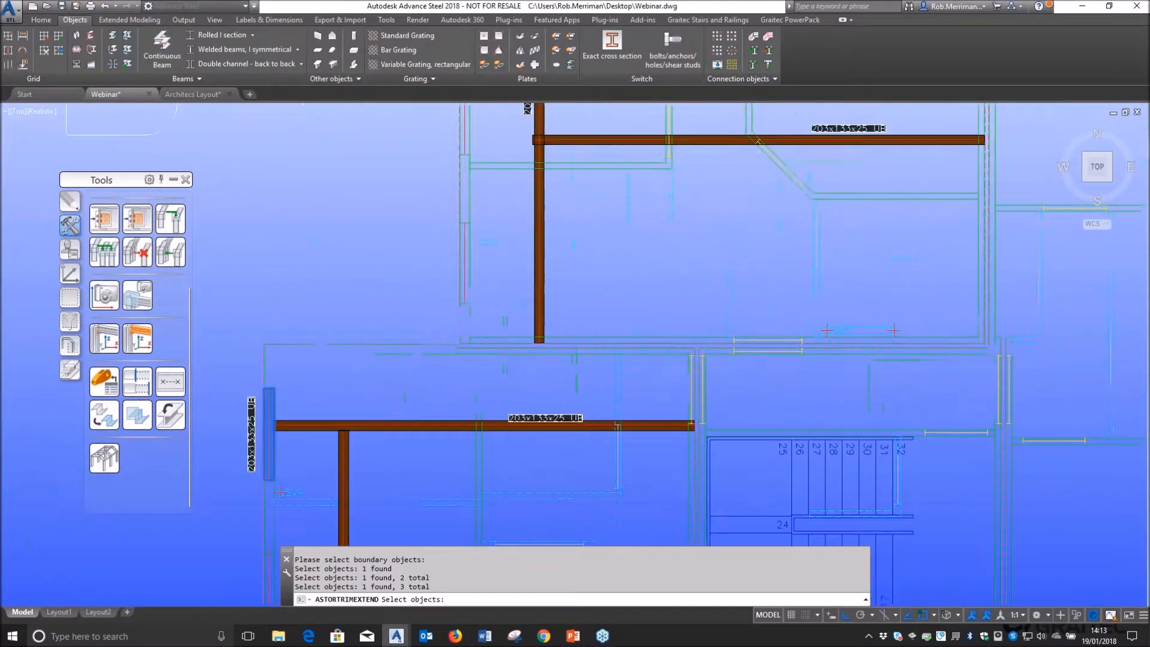
scroll(530, 124, "up", 4)
left_click(576, 188)
scroll(576, 188, "down", 9)
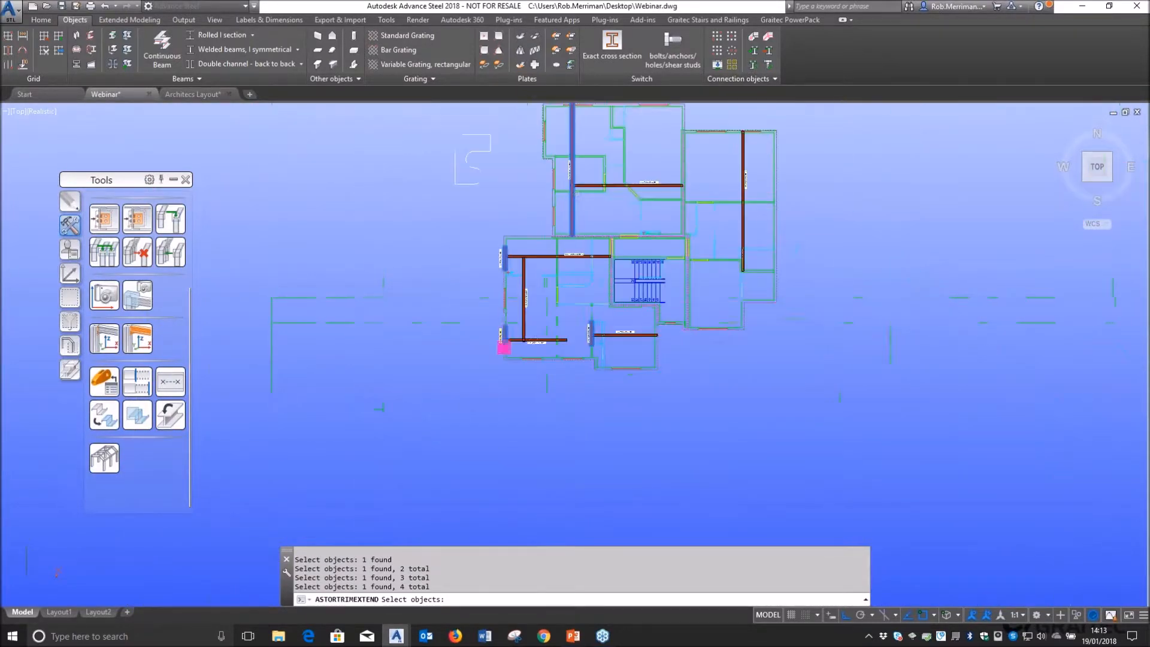
key("Return")
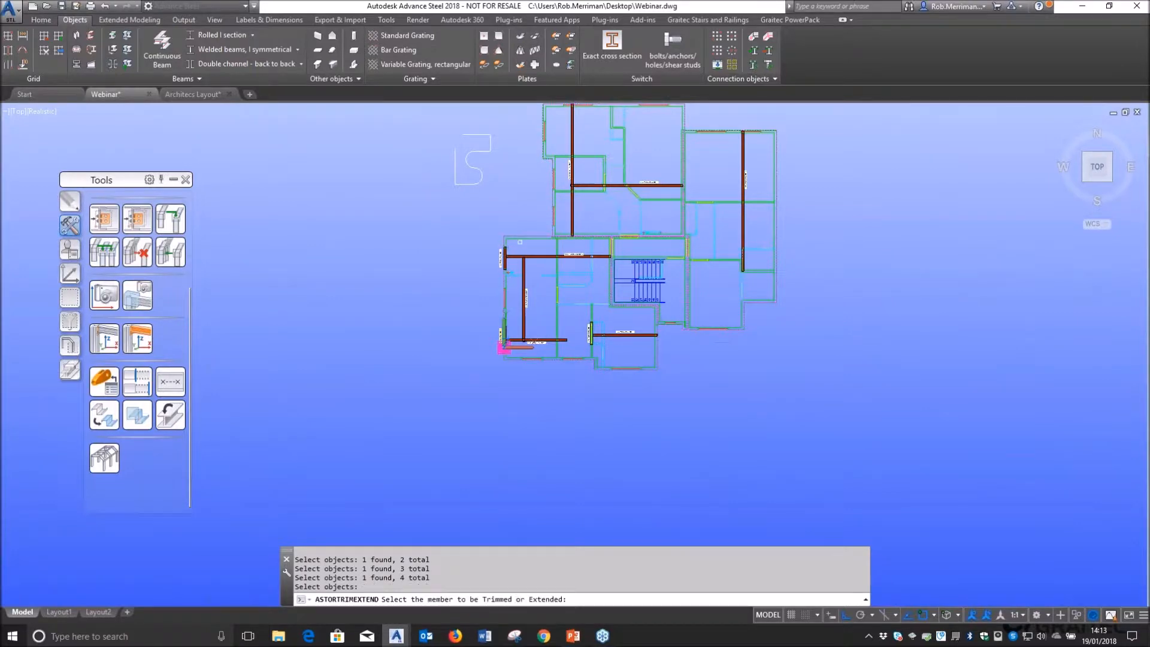
- Trim or extend the four east-west 203x133x25 UB beams that meet the boundary beams to those boundaries
scroll(516, 258, "up", 6)
left_click(487, 239)
scroll(519, 184, "down", 6)
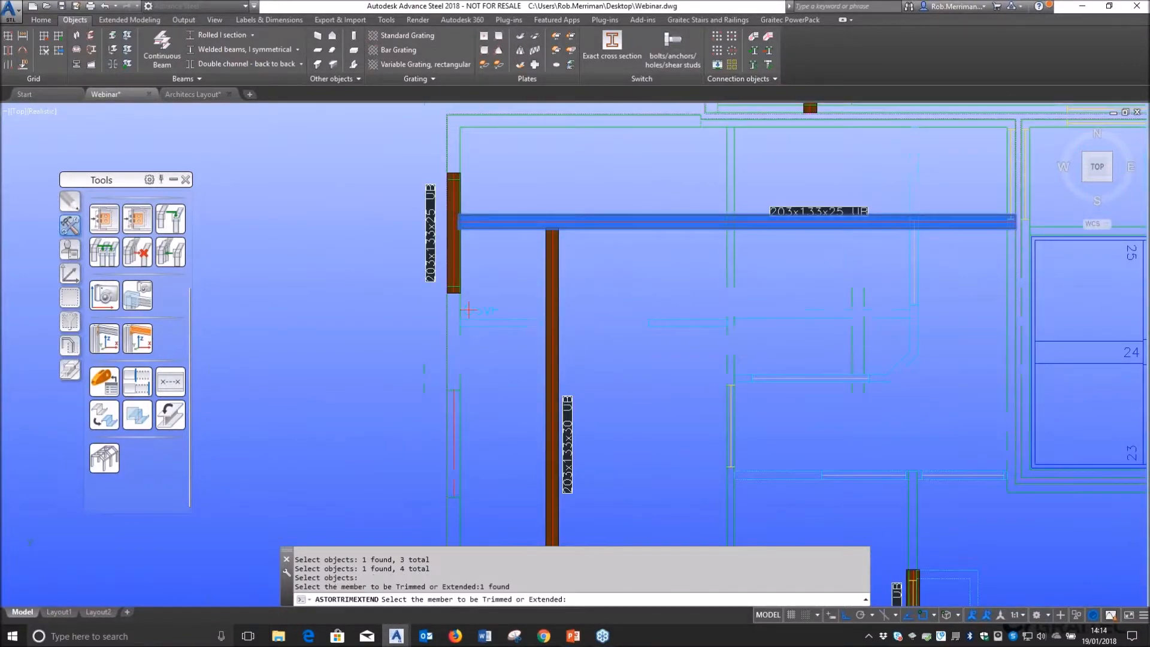
scroll(509, 373, "up", 6)
left_click(508, 372)
scroll(397, 346, "down", 6)
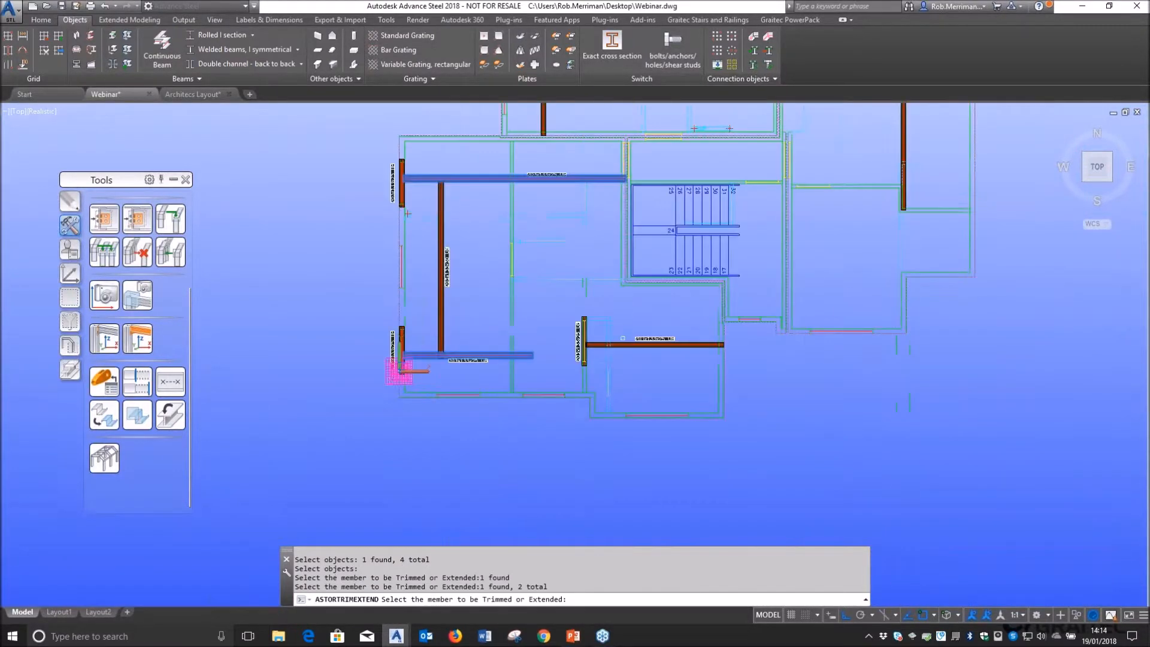
scroll(601, 352, "up", 6)
left_click(601, 352)
scroll(626, 422, "down", 5)
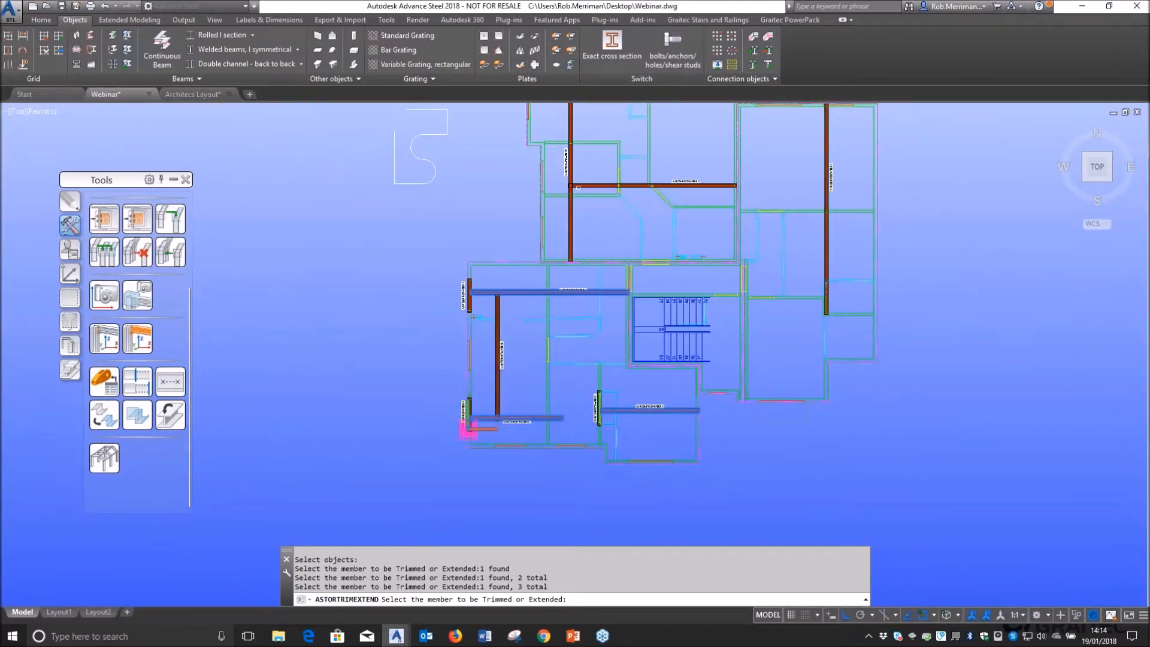
scroll(578, 187, "up", 6)
left_click(579, 186)
scroll(579, 186, "down", 5)
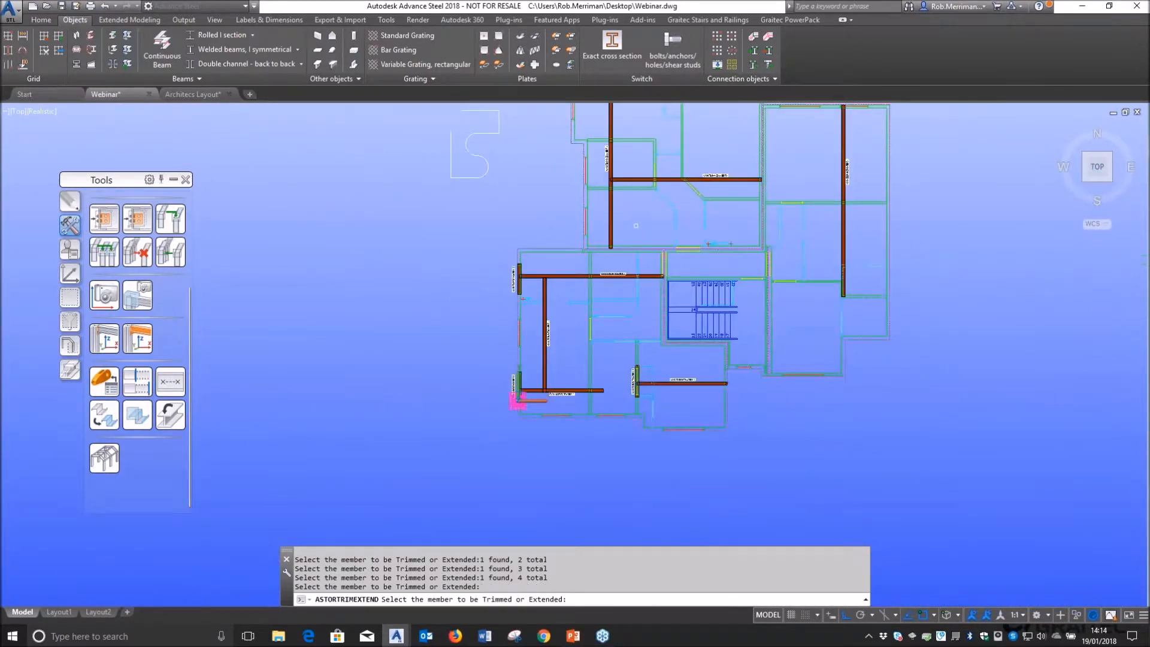
scroll(610, 170, "up", 5)
key("Return")
- Examine the trimmed beam ends where they meet the northern unit's long beam and the northwest short wall beam
scroll(605, 206, "up", 5)
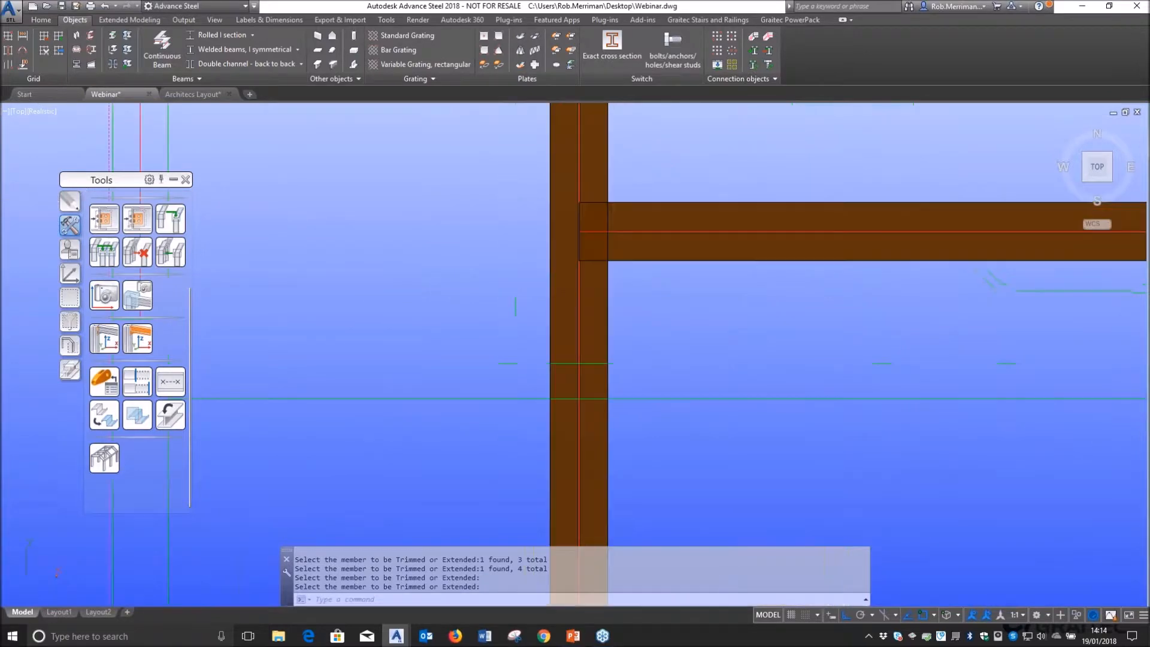
left_click(590, 223)
key("Escape")
left_click(636, 220)
scroll(607, 169, "down", 8)
key("Escape")
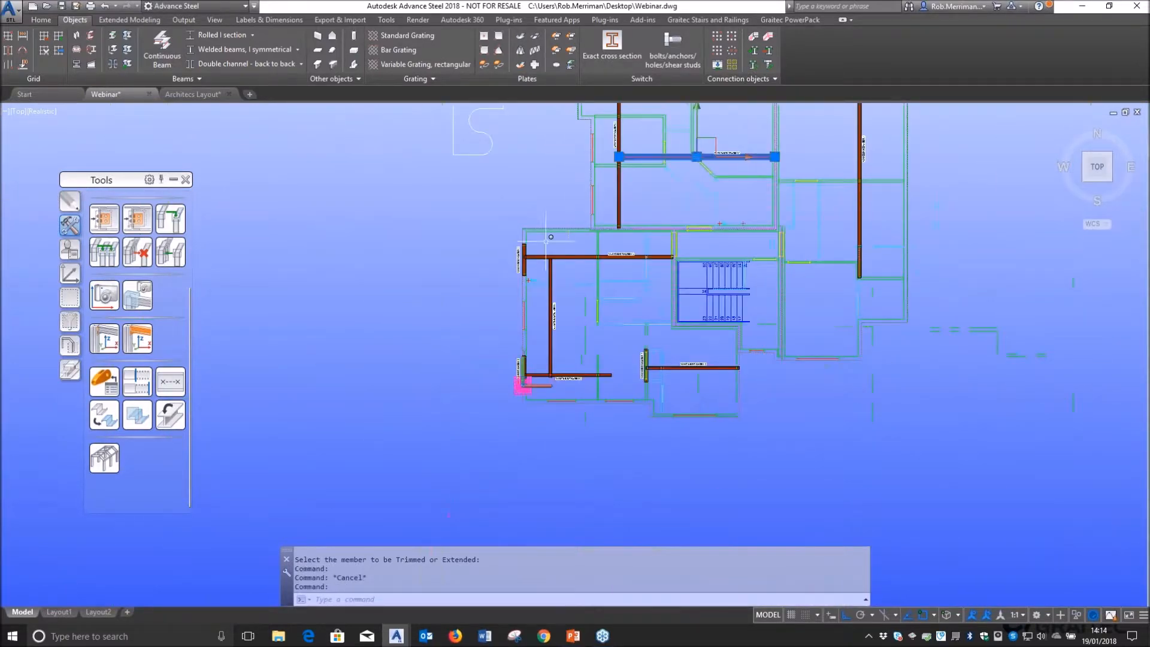
scroll(521, 365, "up", 4)
scroll(506, 269, "up", 6)
left_click(511, 257)
scroll(511, 186, "down", 6)
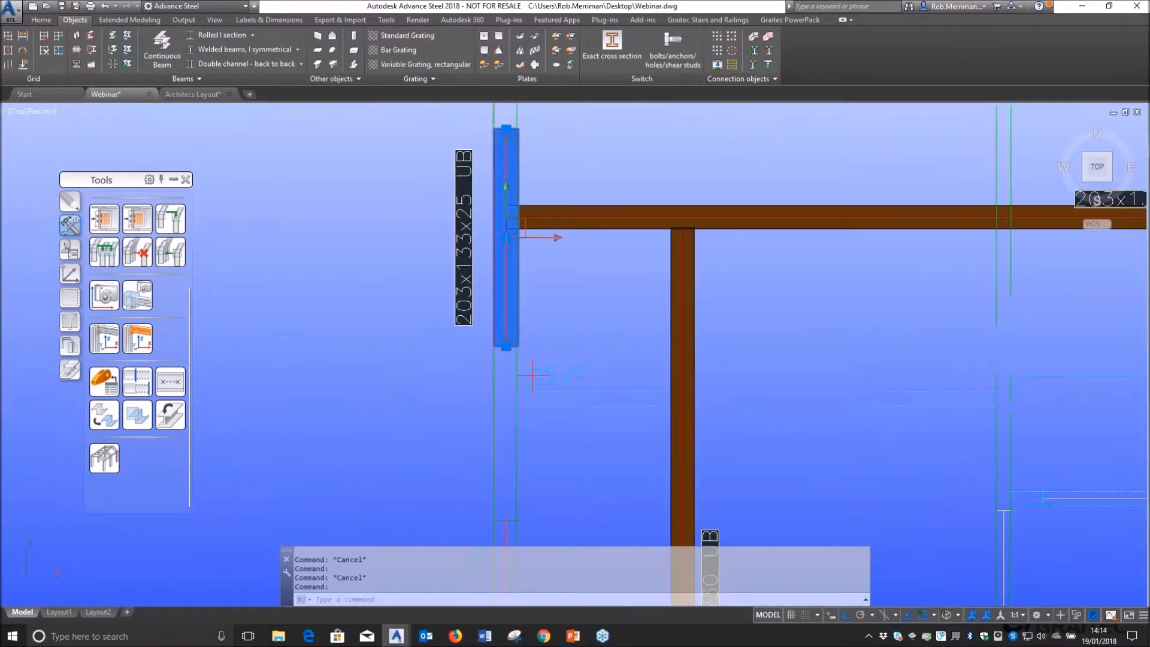
key("Escape")
left_click(550, 205)
scroll(514, 207, "up", 7)
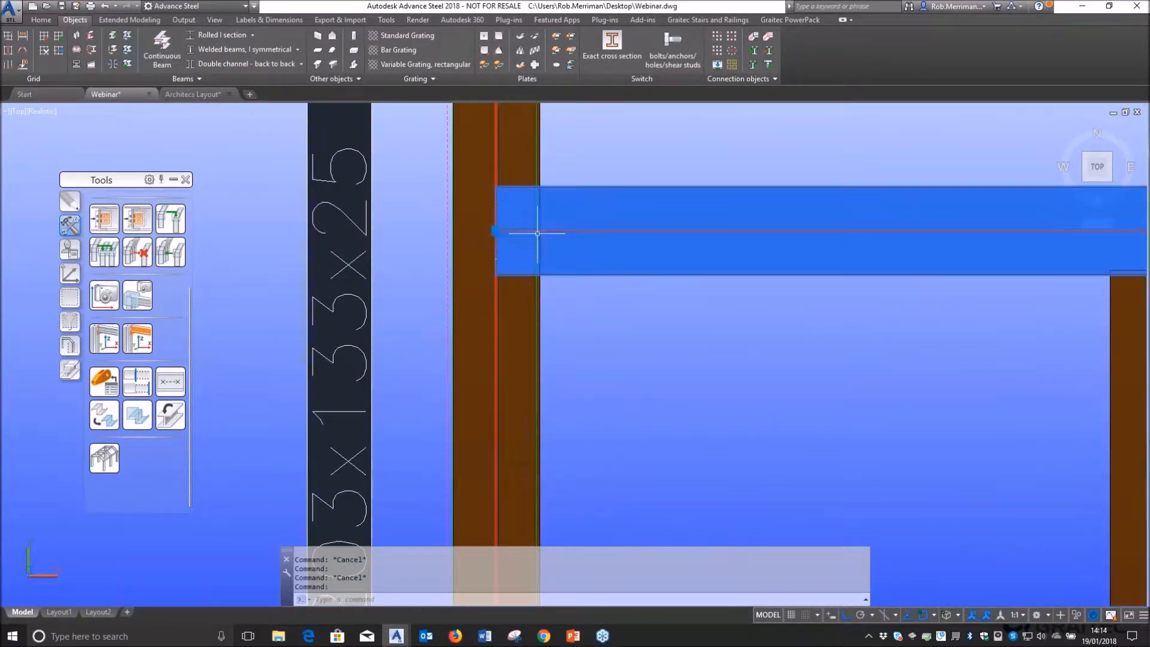
key("Escape")
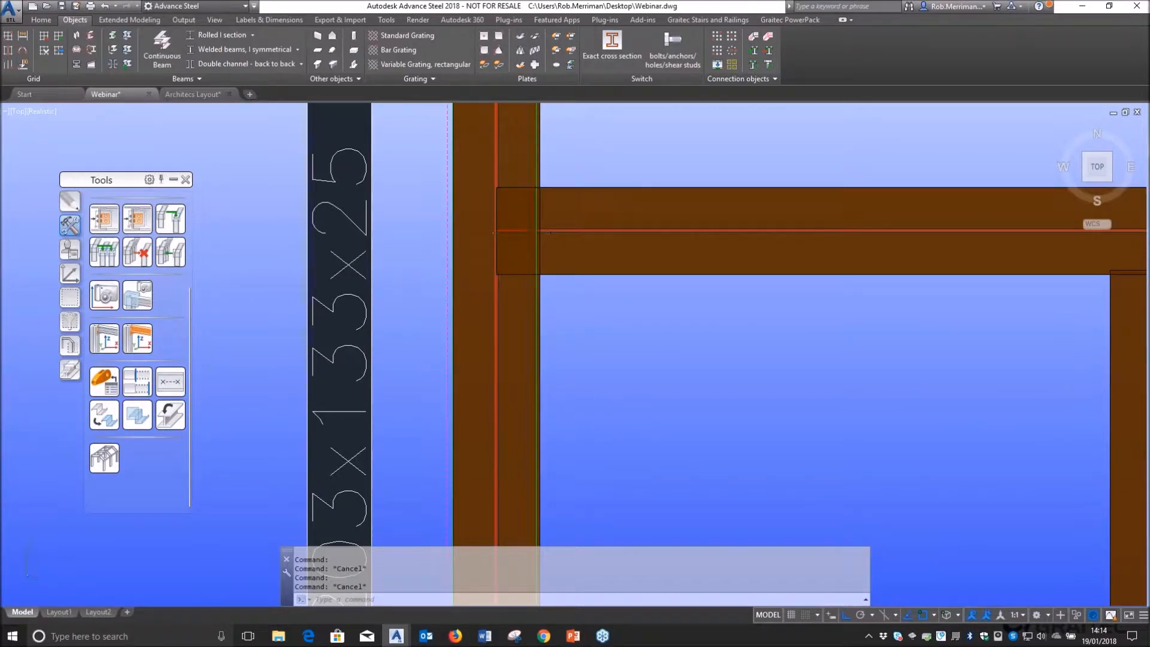
scroll(470, 199, "down", 7)
scroll(469, 198, "down", 2)
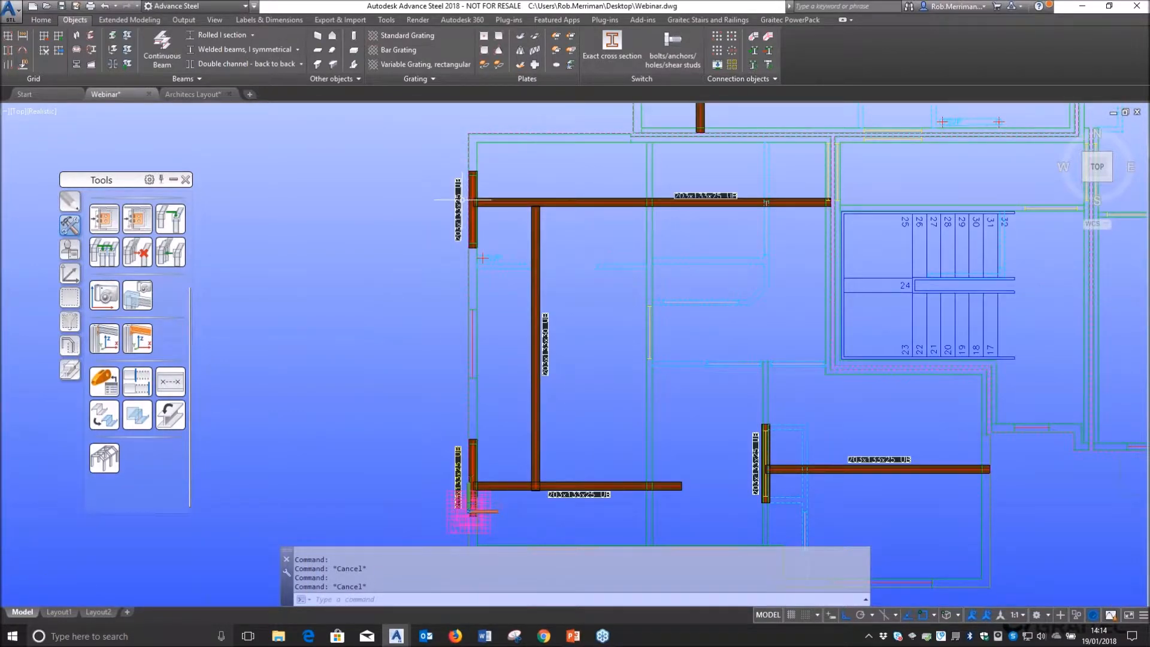
- Use Advanced Trim/Extend in Auto mode with the System option to fit the 203x133x30 UB beam's south end to the southern east-west beam
left_click(69, 370)
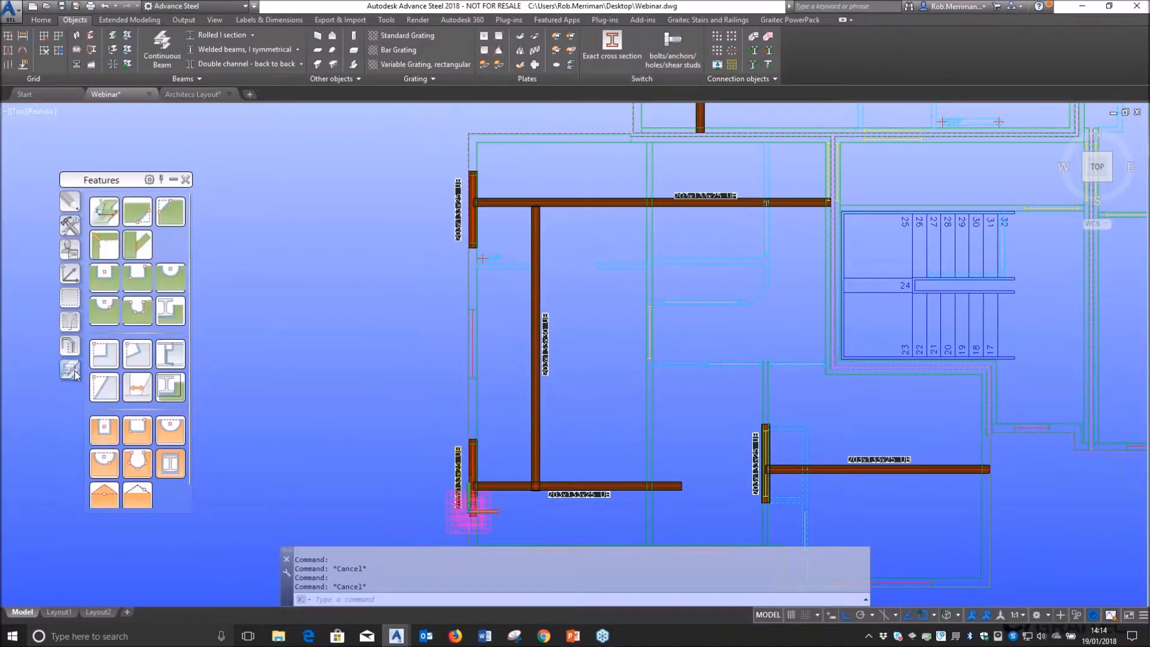
left_click(70, 226)
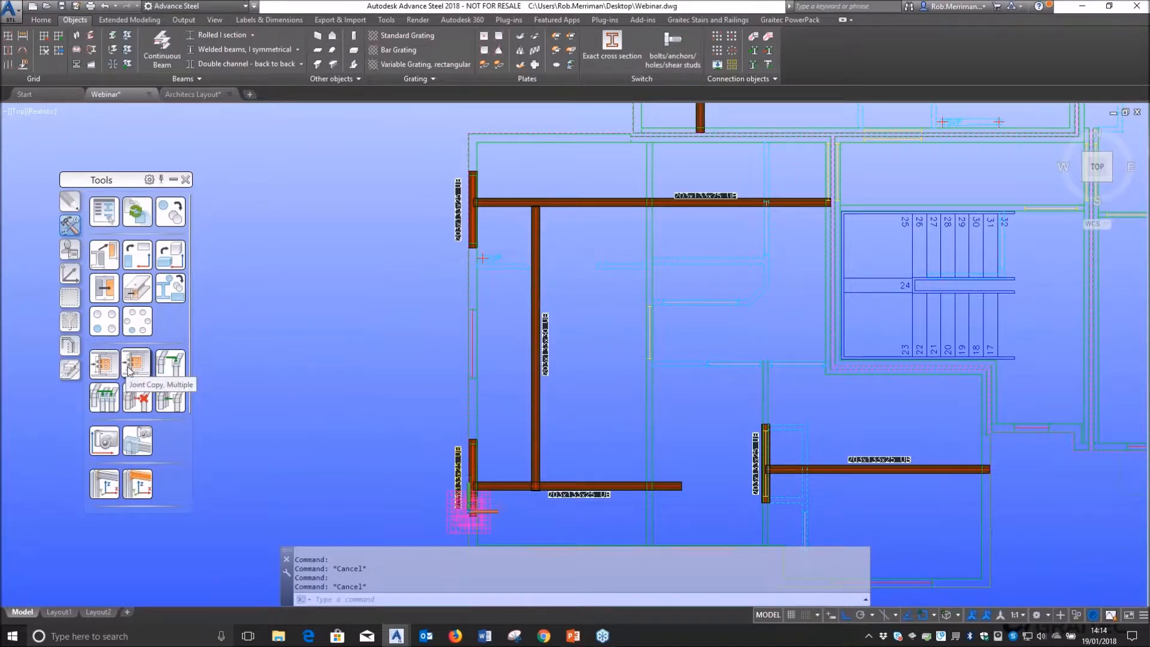
scroll(138, 485, "down", 3)
left_click(138, 414)
scroll(539, 502, "up", 5)
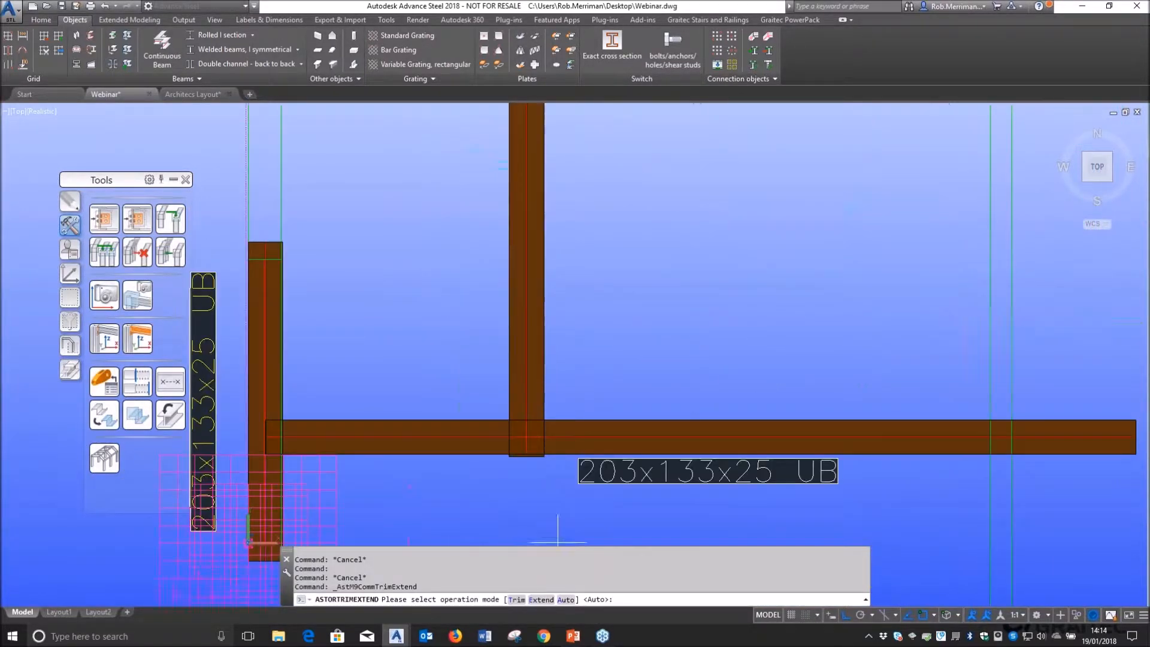
left_click(565, 599)
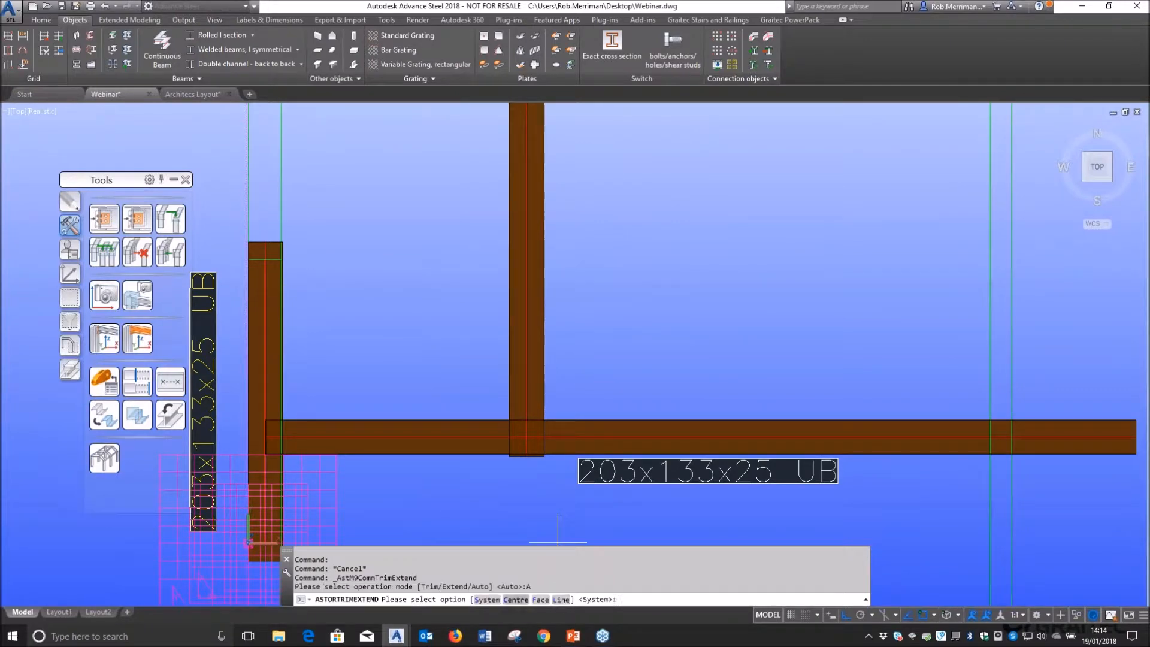
left_click(516, 600)
left_click(564, 430)
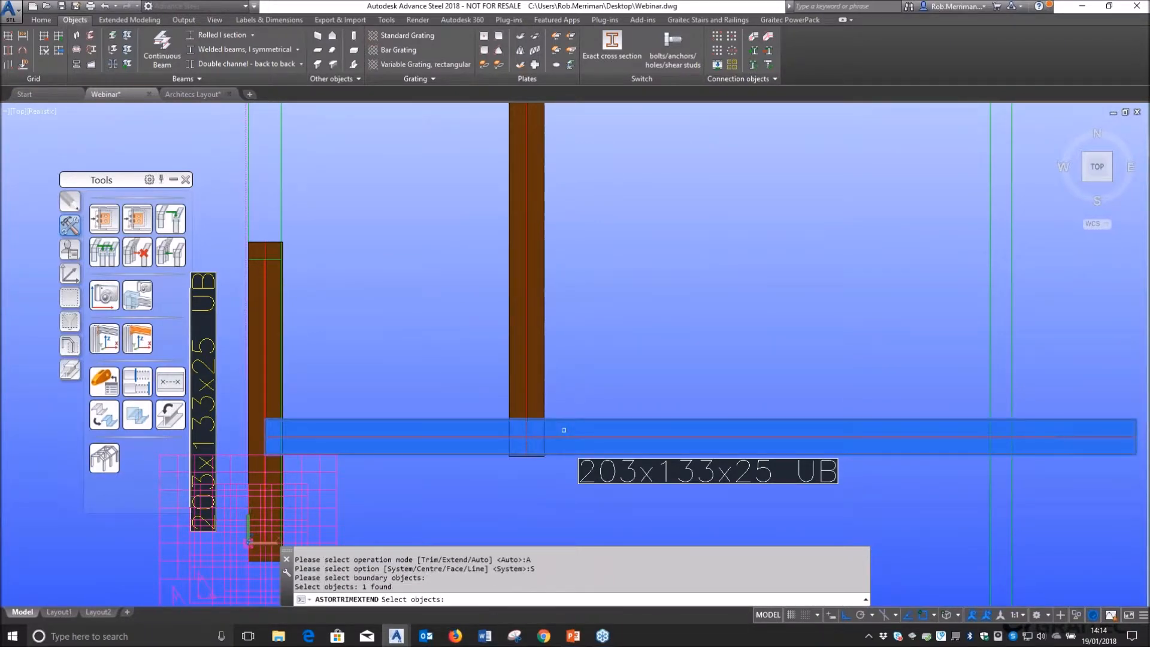
right_click(564, 431)
left_click(542, 378)
right_click(542, 377)
scroll(531, 497, "down", 5)
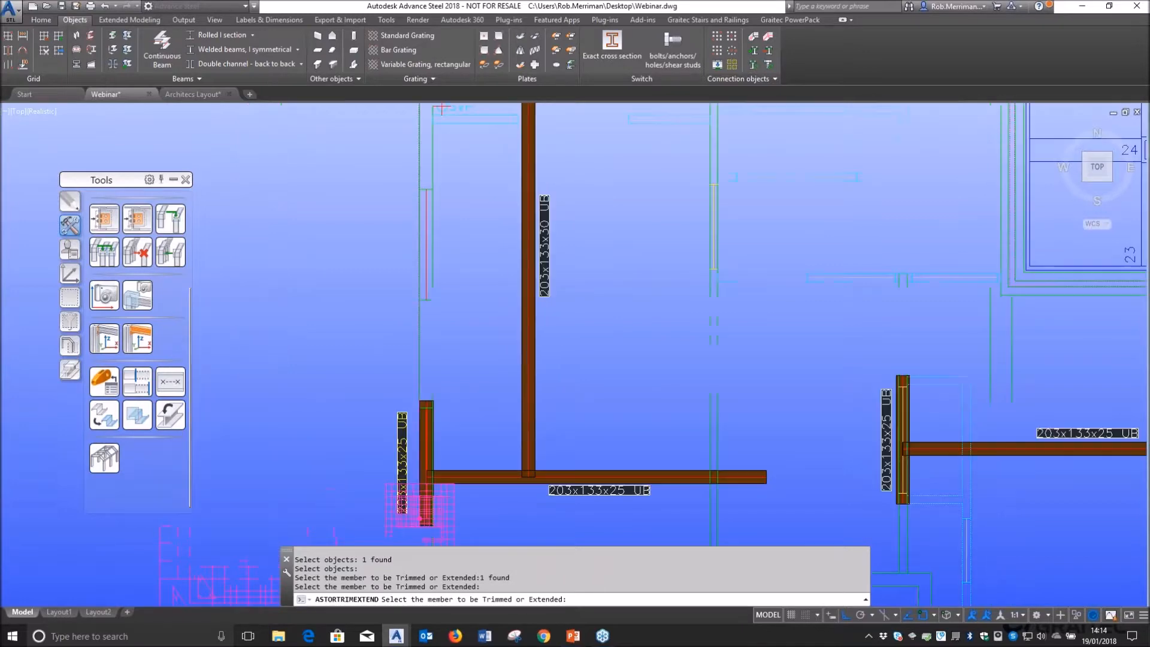
scroll(529, 502, "down", 4)
scroll(527, 323, "up", 5)
key("Return")
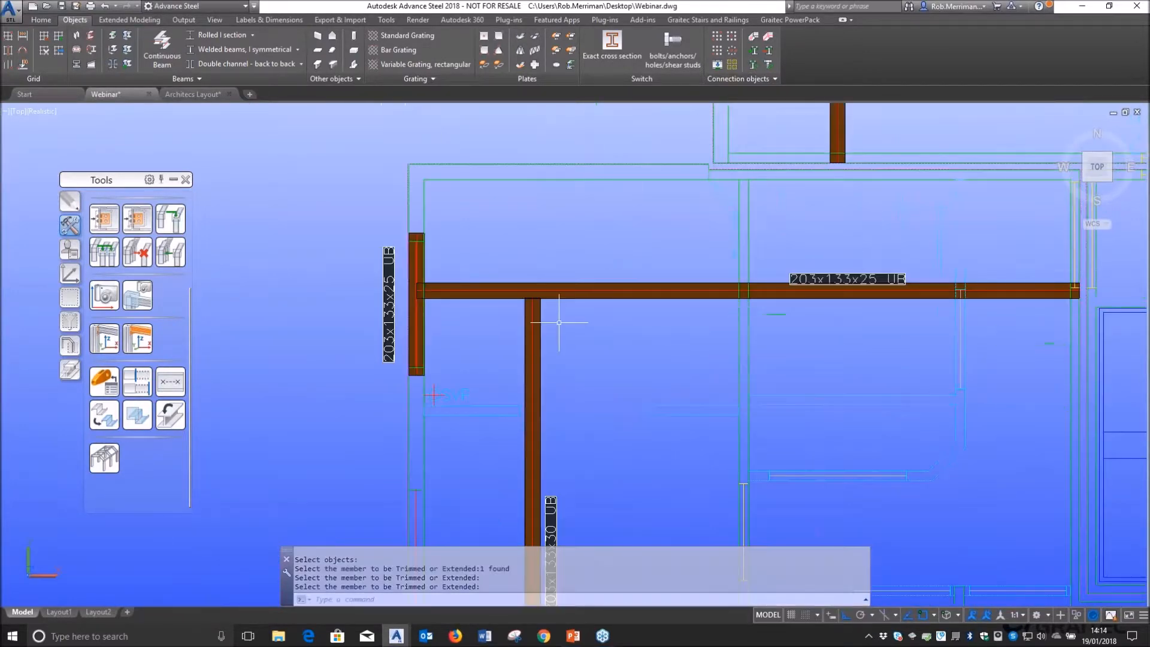
- Repeat the Auto trim/extend with the System option to bring the 203x133x30 UB beam's north end to the northern east-west beam
right_click(578, 389)
left_click(589, 395)
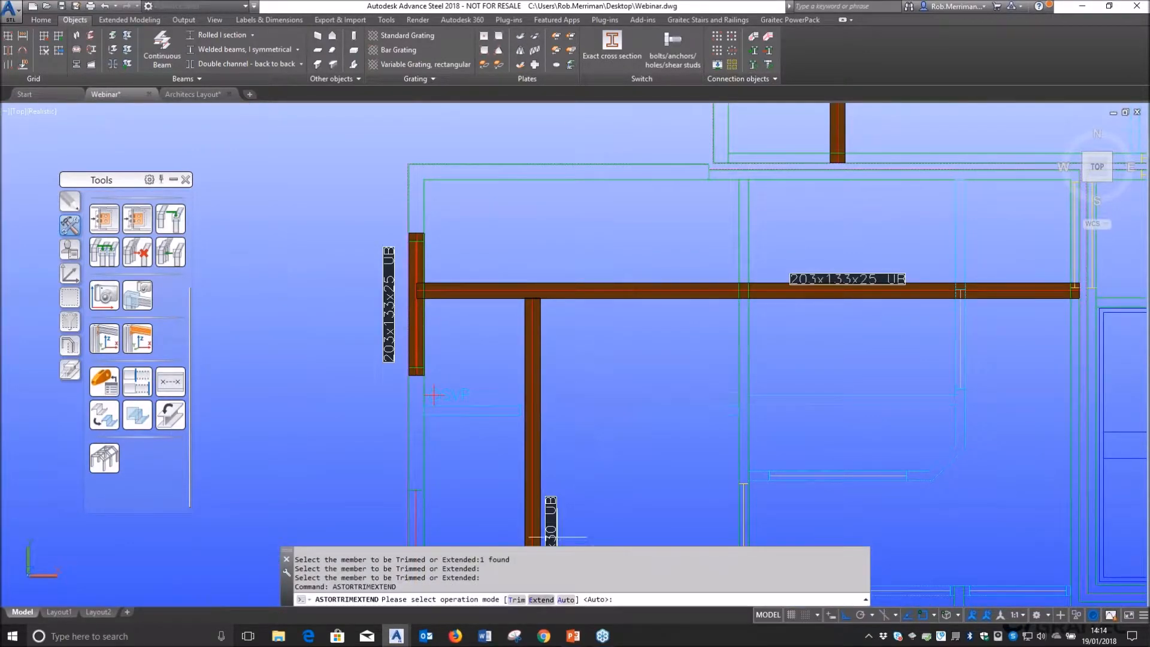
left_click(566, 599)
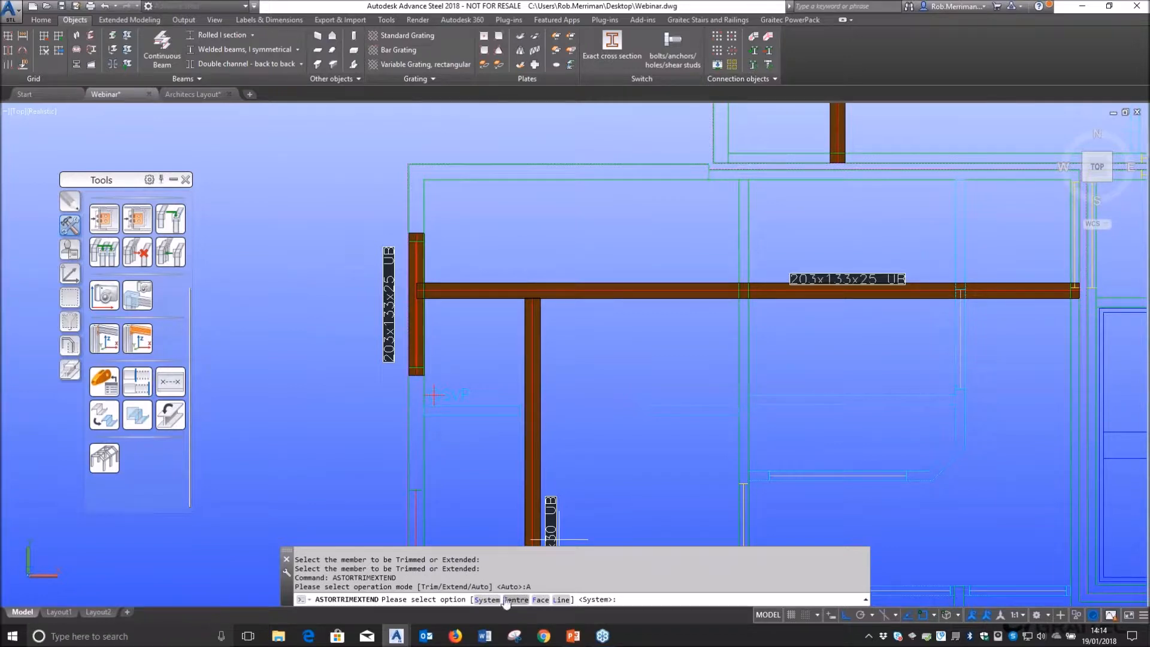
left_click(487, 599)
scroll(561, 278, "up", 4)
left_click(555, 295)
key("Return")
left_click(517, 338)
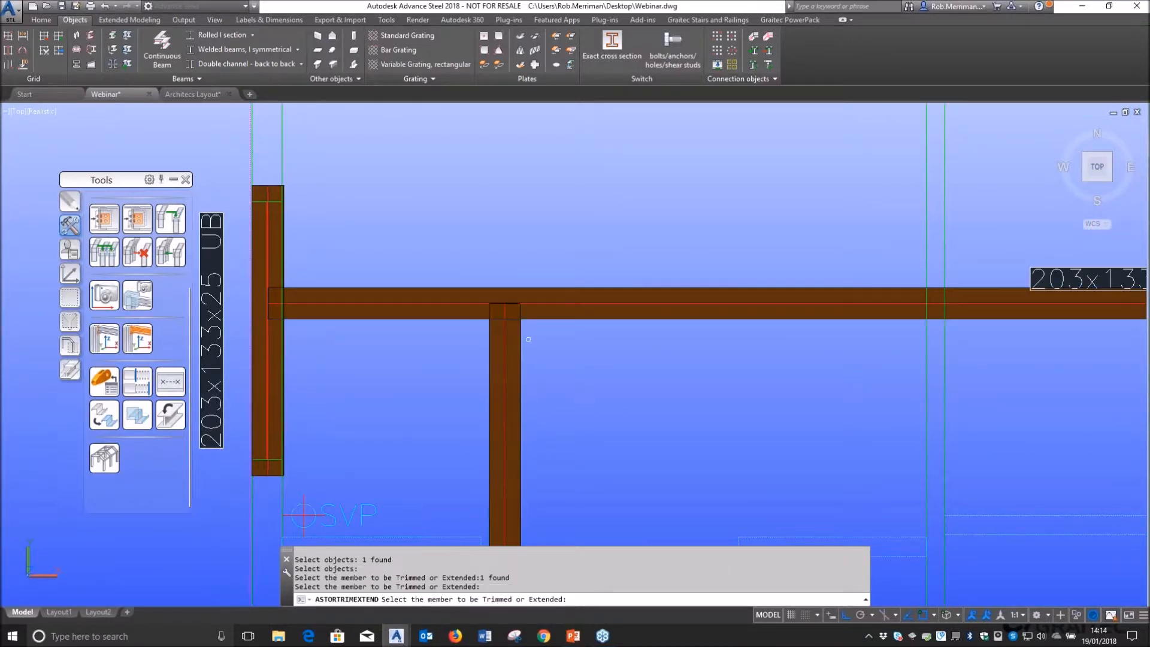
scroll(516, 332, "down", 10)
key("Return")
- Show the trimmed beams in a tilted 3D view and open the Connection vault
middle_click_drag(517, 328, 504, 201, "shift")
scroll(477, 316, "down", 3)
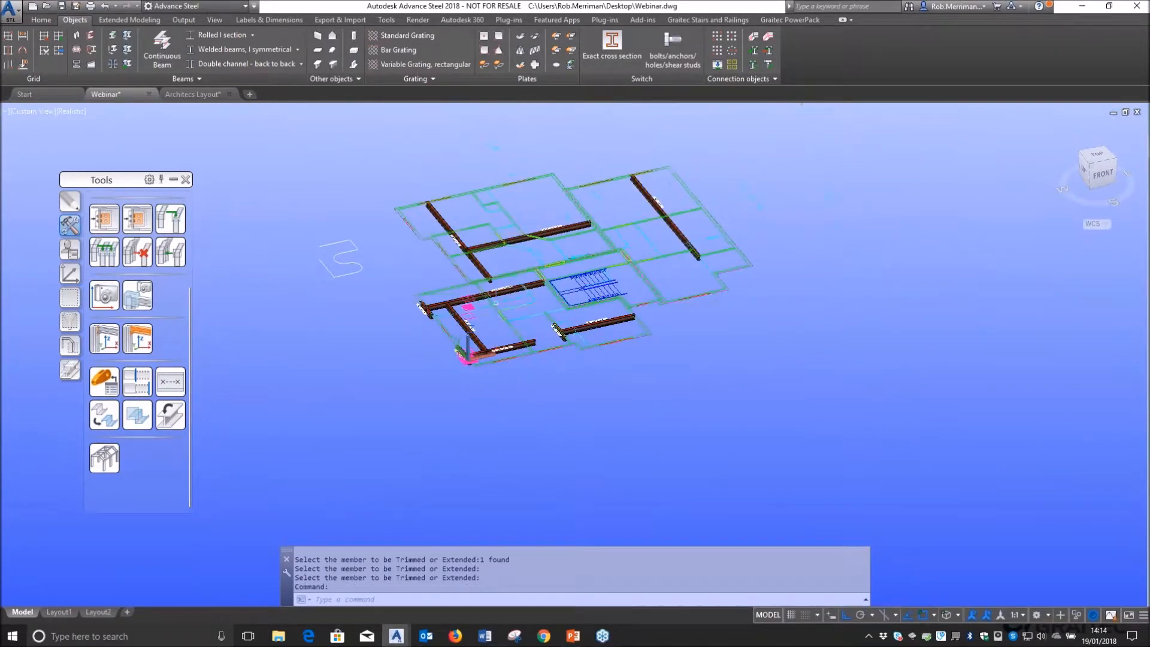
scroll(520, 238, "up", 4)
middle_click_drag(520, 237, 524, 240, "shift")
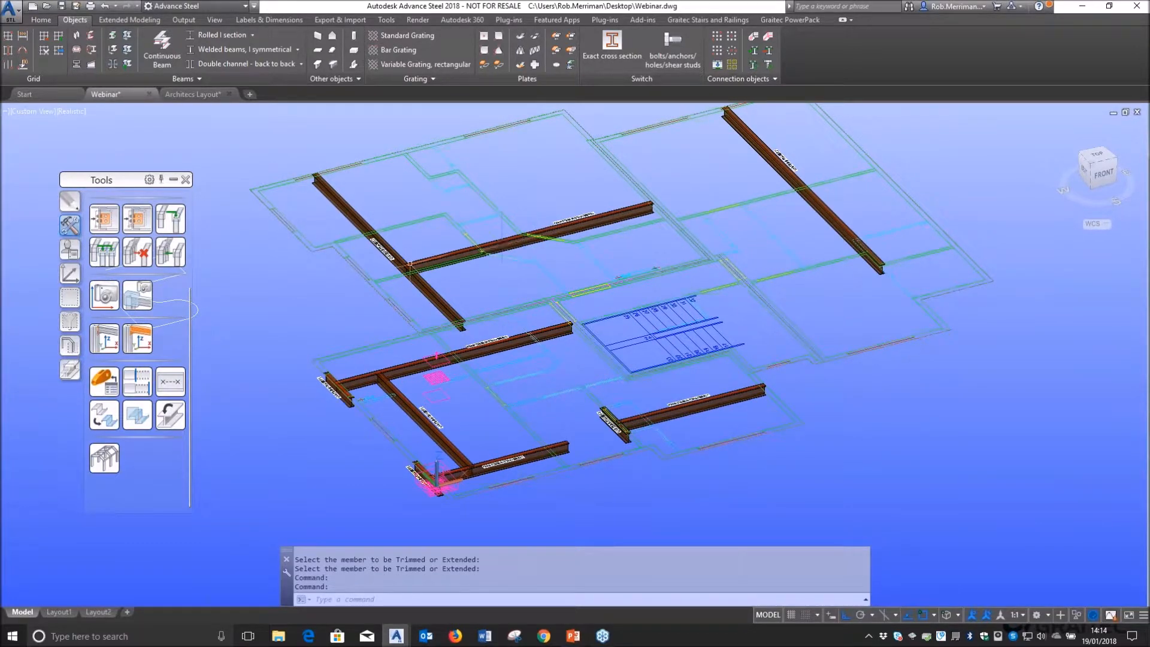
scroll(422, 267, "up", 5)
scroll(476, 221, "down", 5)
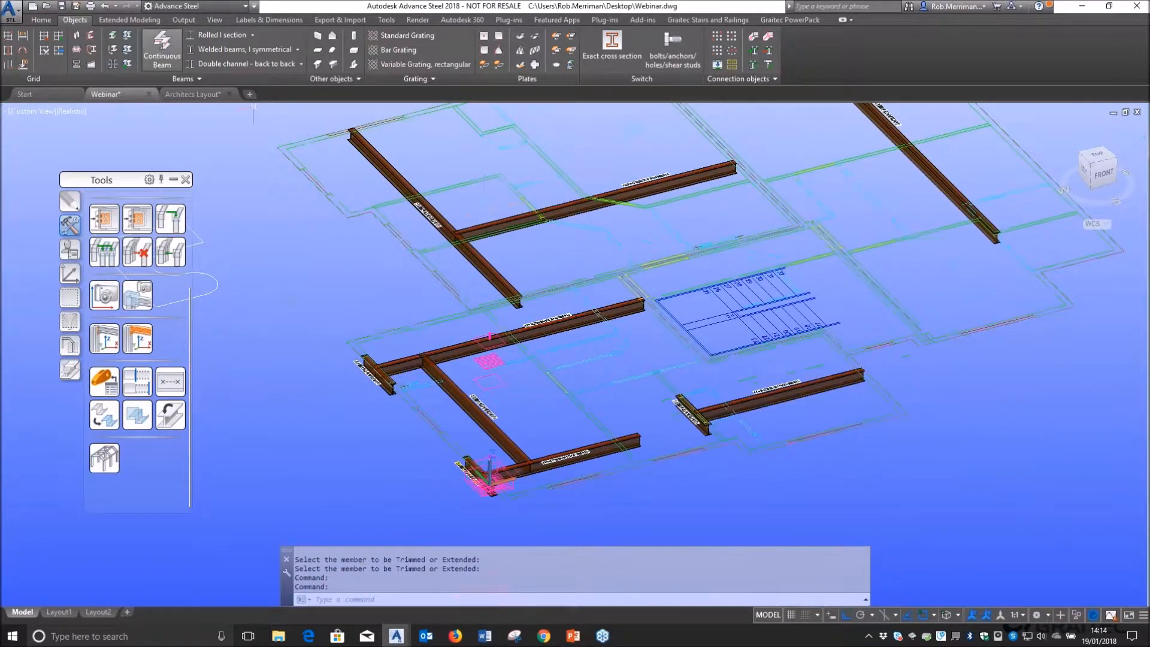
left_click(42, 19)
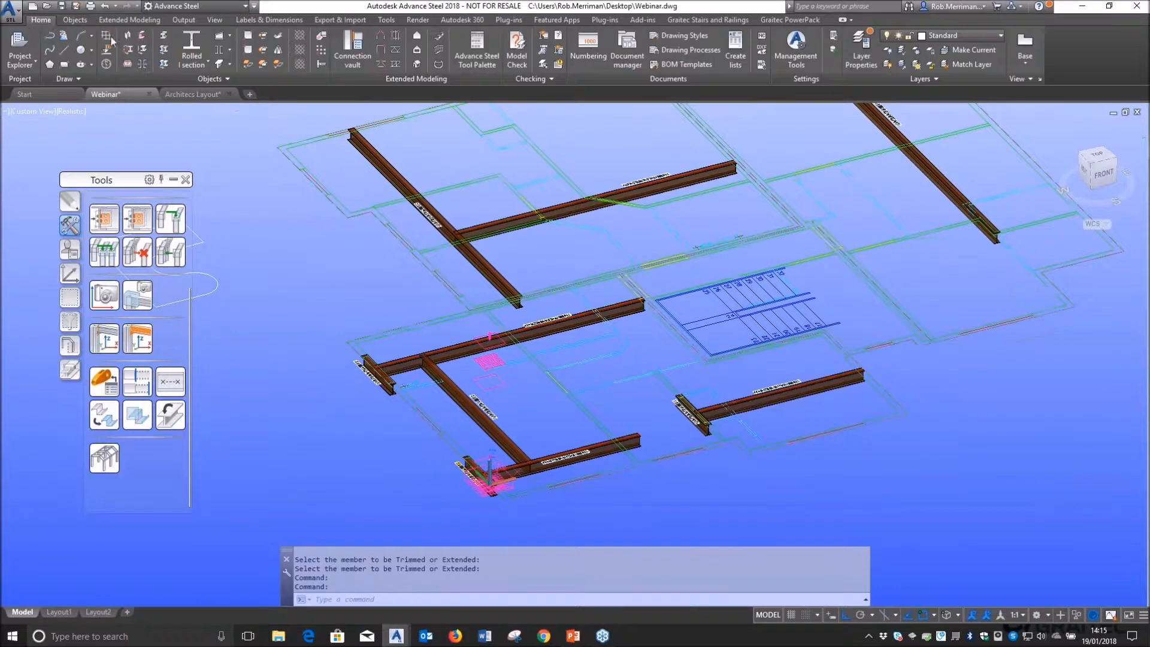
left_click(339, 43)
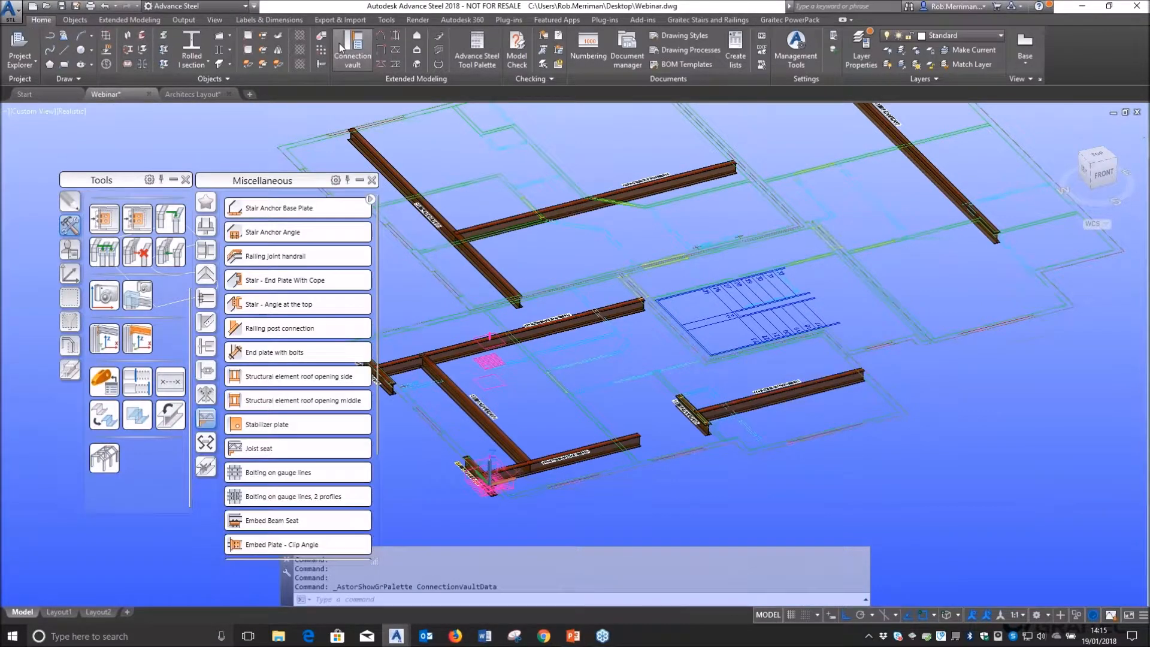
- Look through the Favourites and Column - Beam connection categories and the option for adding a joint to the favourites
left_click(212, 204)
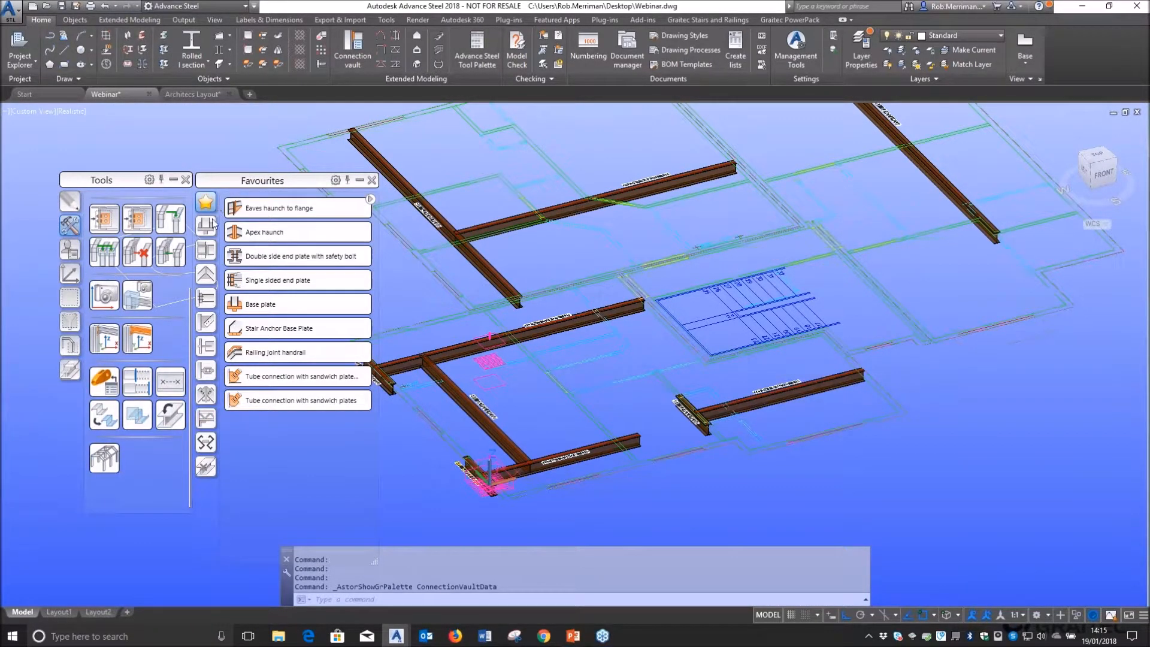
left_click(207, 251)
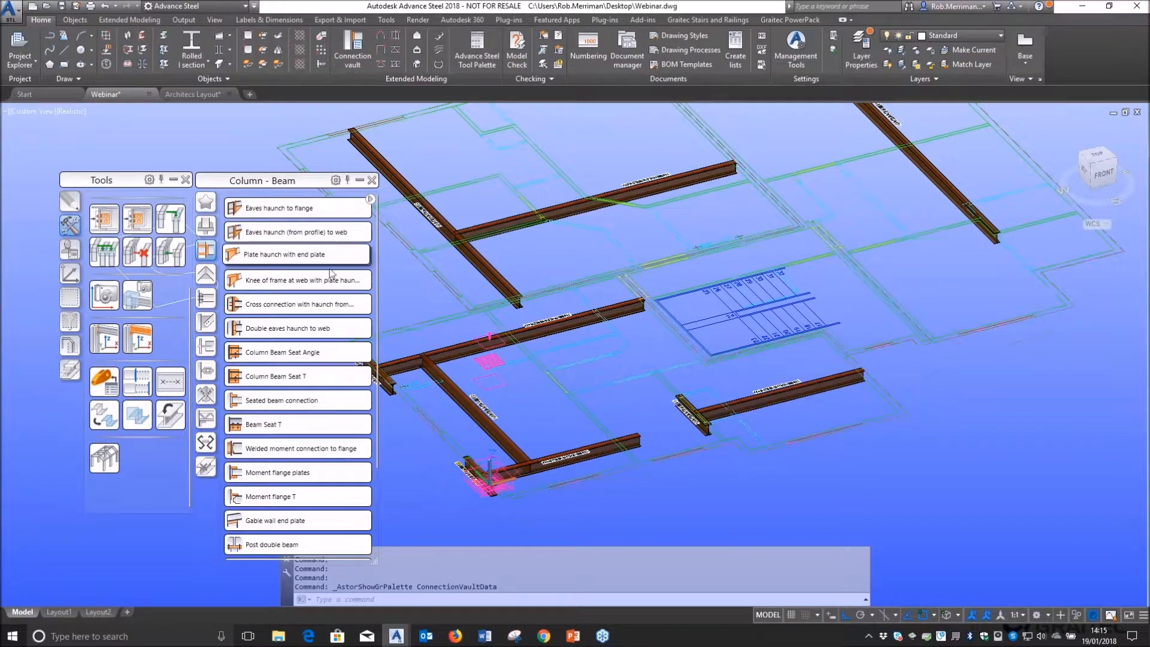
mouse_move(329, 280)
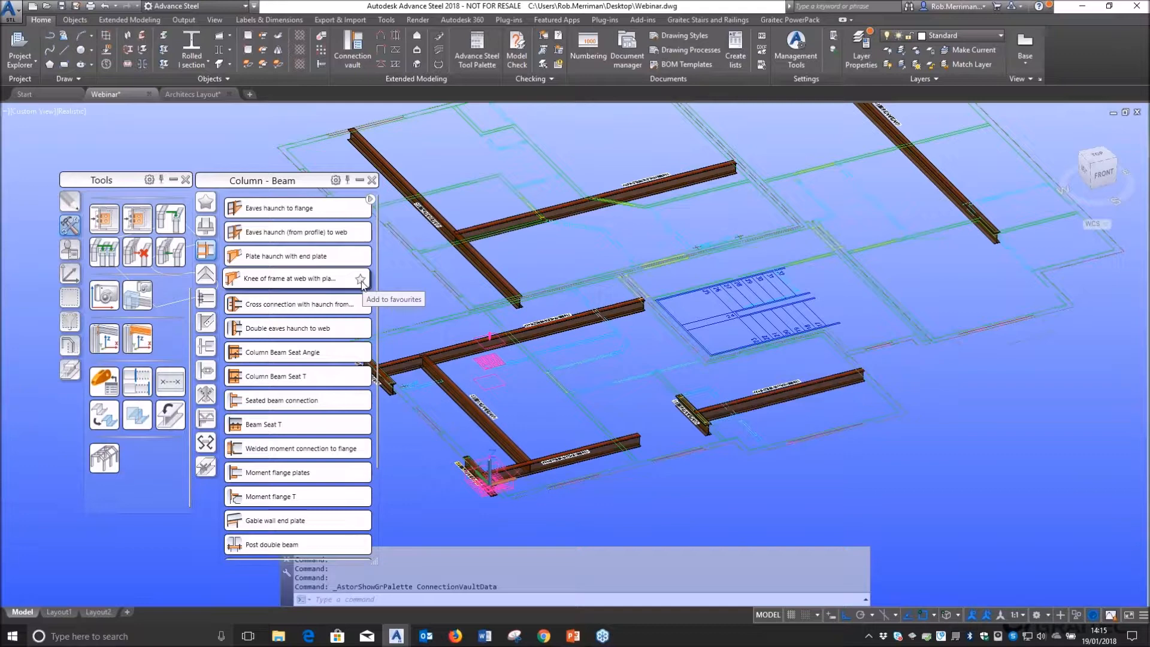
- Insert a Single sided end plate from the favourites, with the northwest short wall beam as main and the northern east-west beam as secondary
left_click(205, 202)
left_click(273, 280)
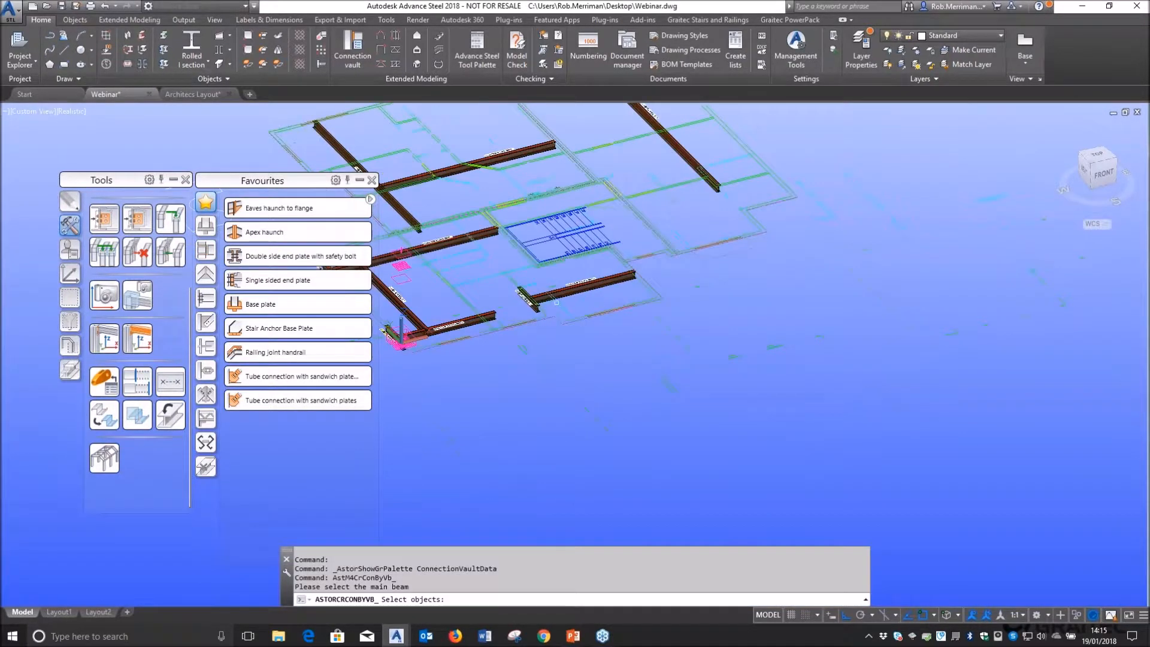
scroll(631, 314, "up", 5)
scroll(575, 293, "down", 3)
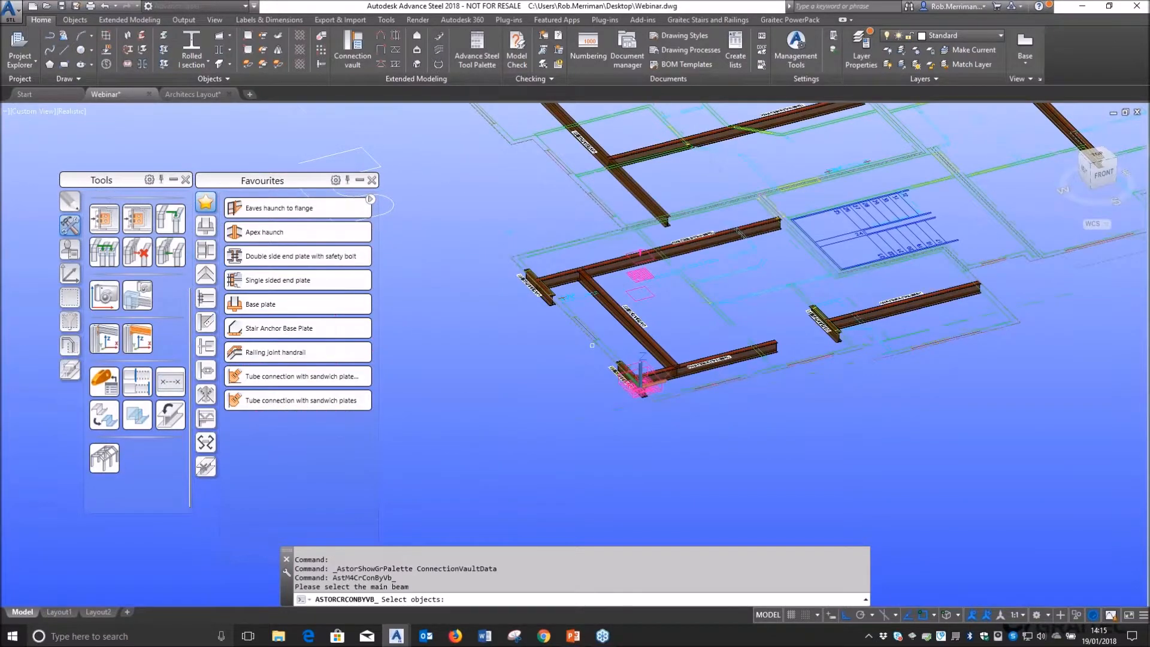
scroll(546, 282, "up", 4)
scroll(546, 282, "up", 3)
left_click(507, 322)
key("Return")
left_click(527, 281)
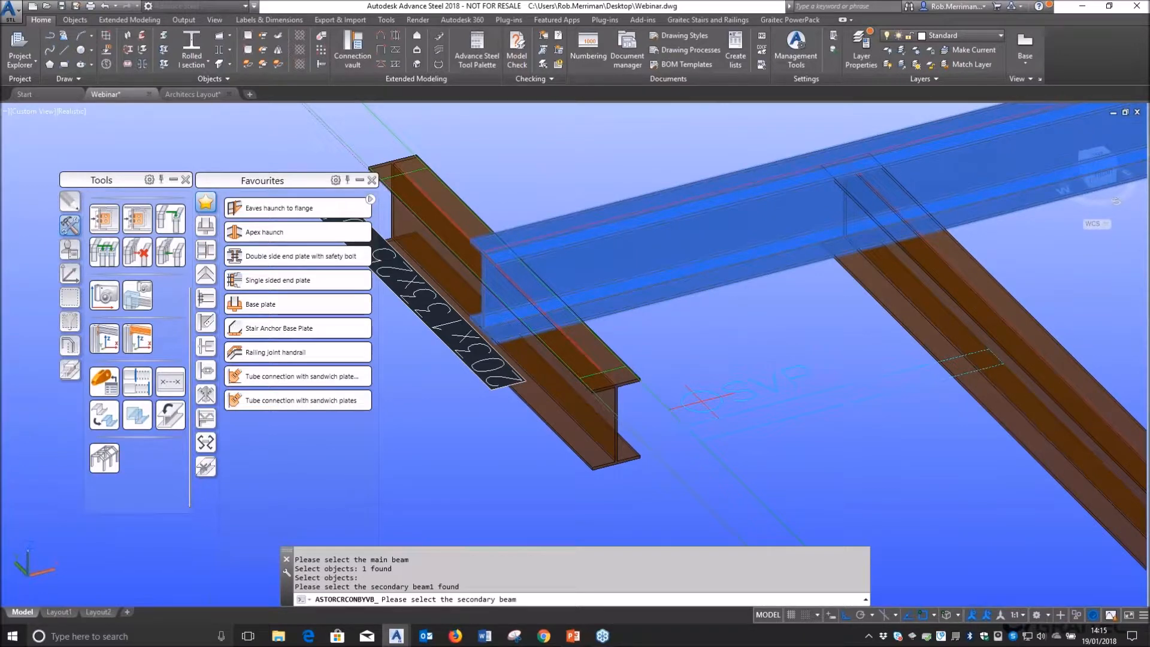
key("Return")
left_click_drag(331, 187, 773, 294)
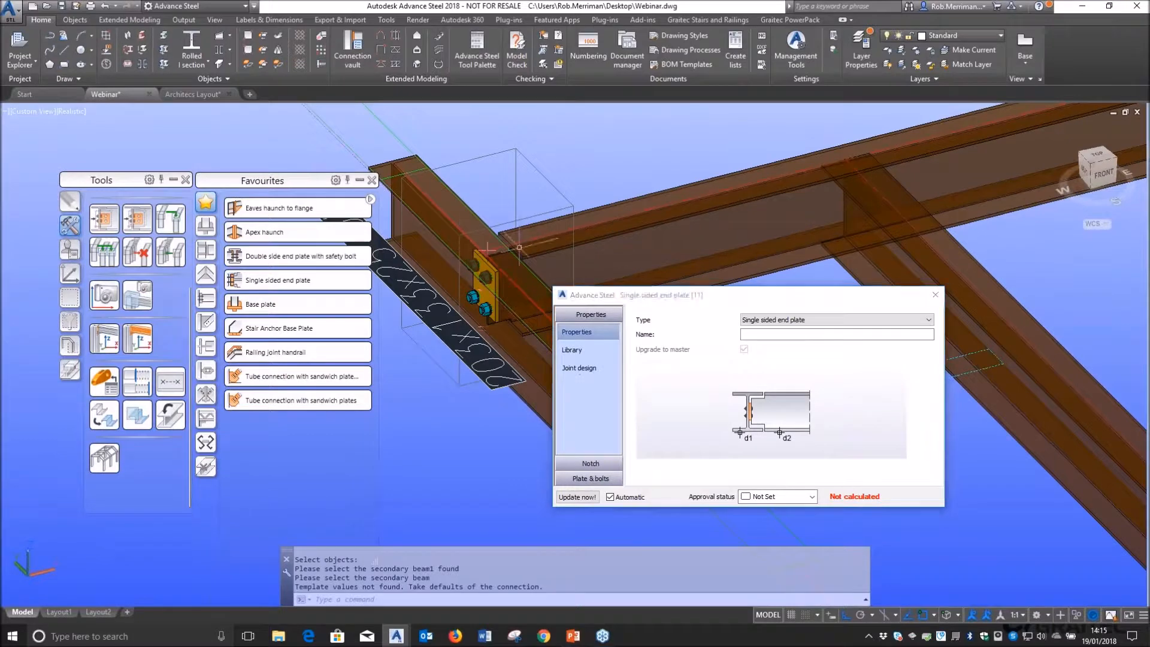
- Set the end plate connection's notch radius to 5 for both the top and bottom details
scroll(519, 247, "up", 5)
mouse_move(544, 242)
middle_mouse_down("shift")
mouse_move(512, 227)
mouse_move(540, 231)
middle_mouse_up("shift")
left_click(590, 463)
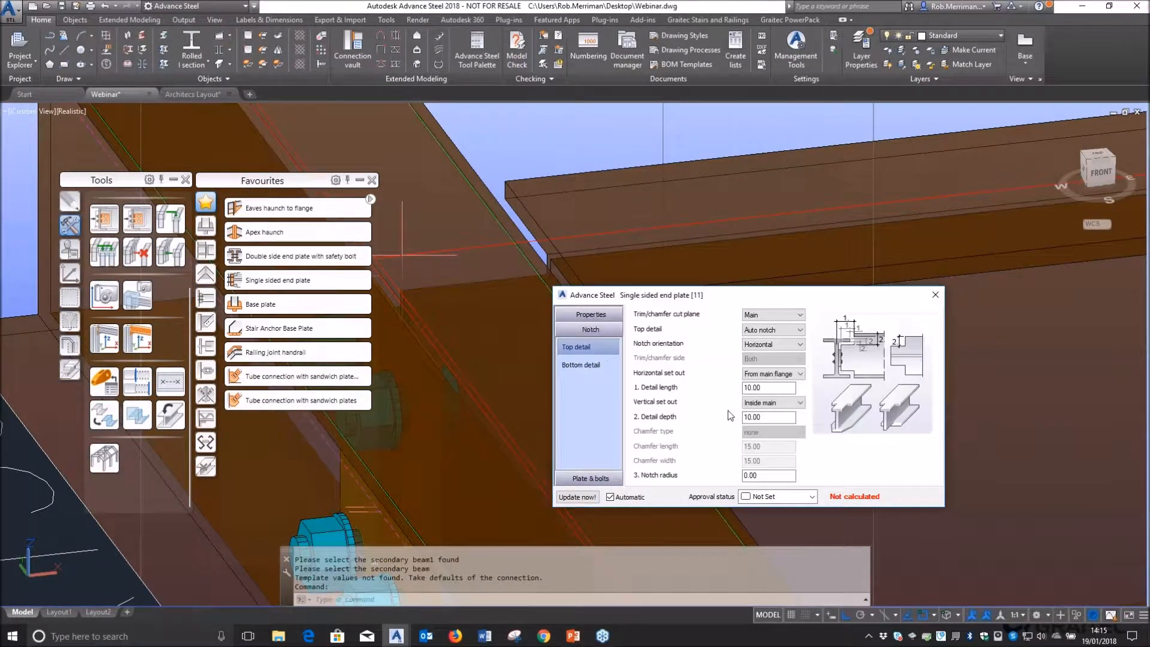
double_click(769, 475)
type("5")
key("Return")
left_click(581, 364)
double_click(756, 447)
type("5")
key("Return")
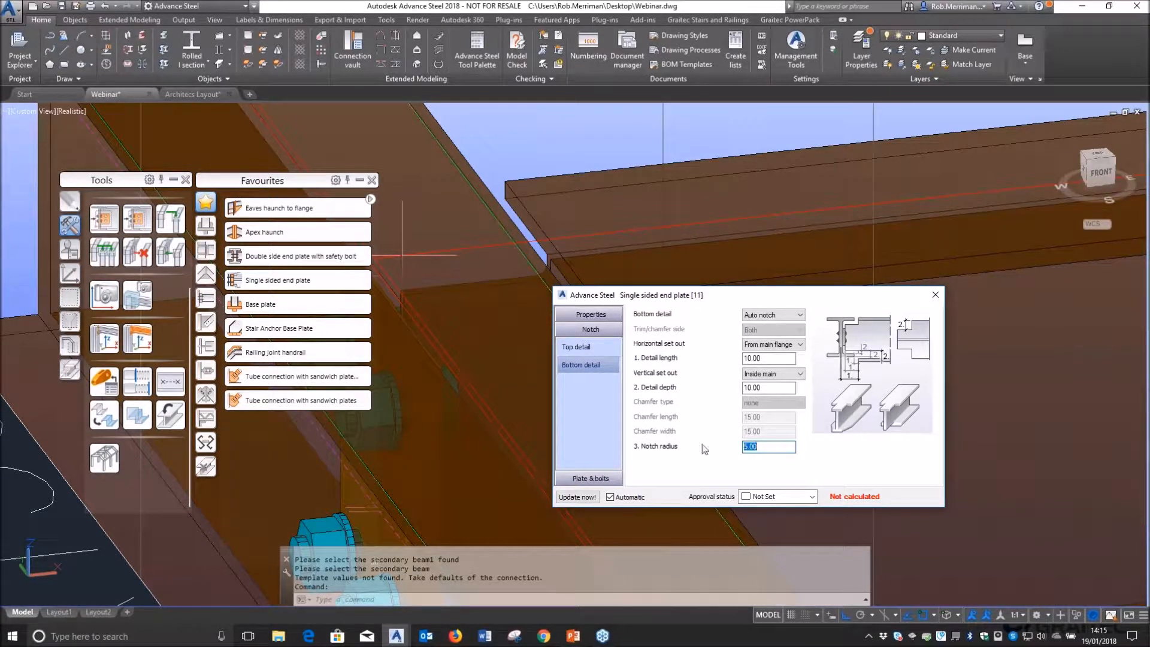
- Set the end plate's erection tolerance to 1, and close the connection properties and the connection vault
left_click(591, 478)
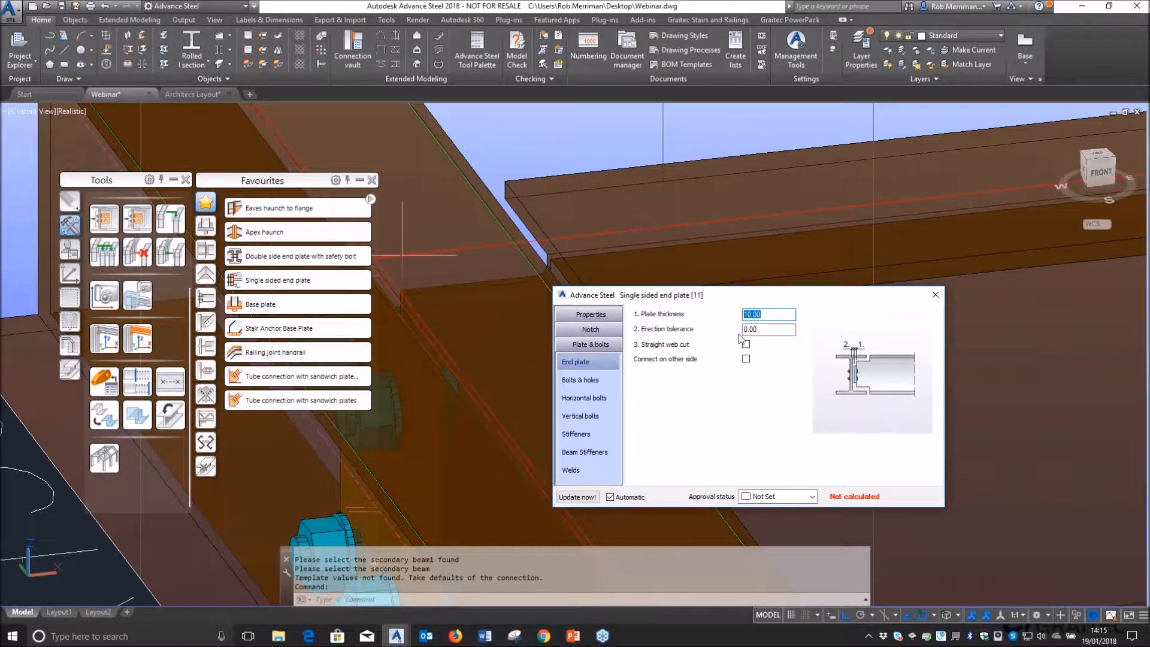
key("Tab")
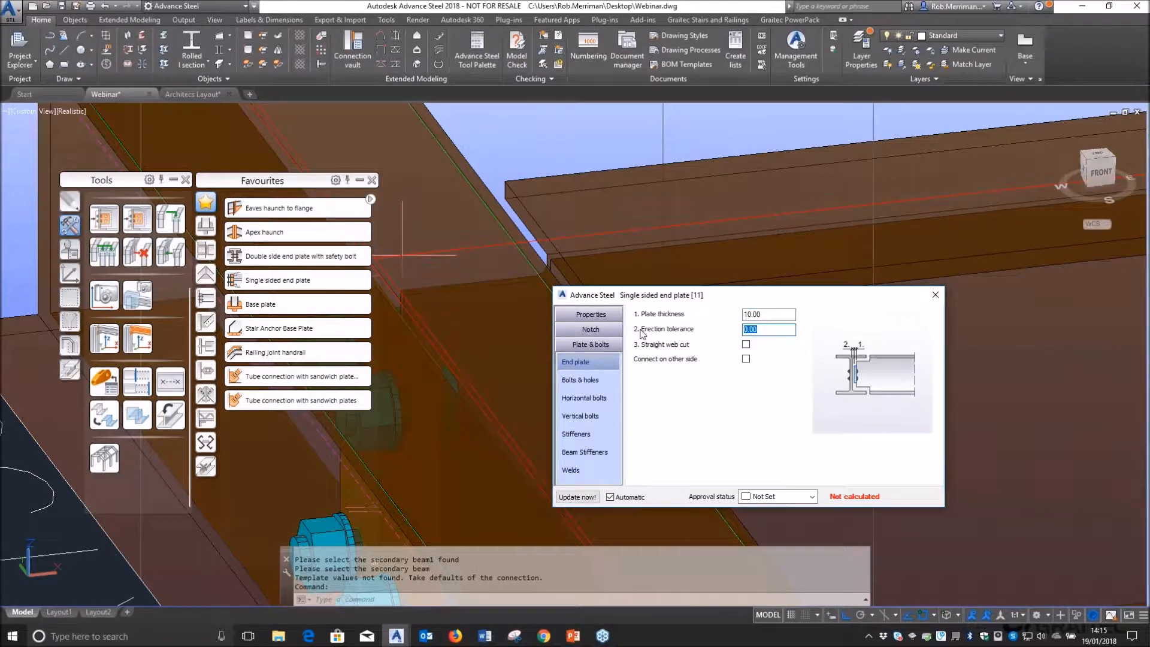
left_click(490, 264)
scroll(486, 259, "down", 2)
scroll(452, 332, "up", 5)
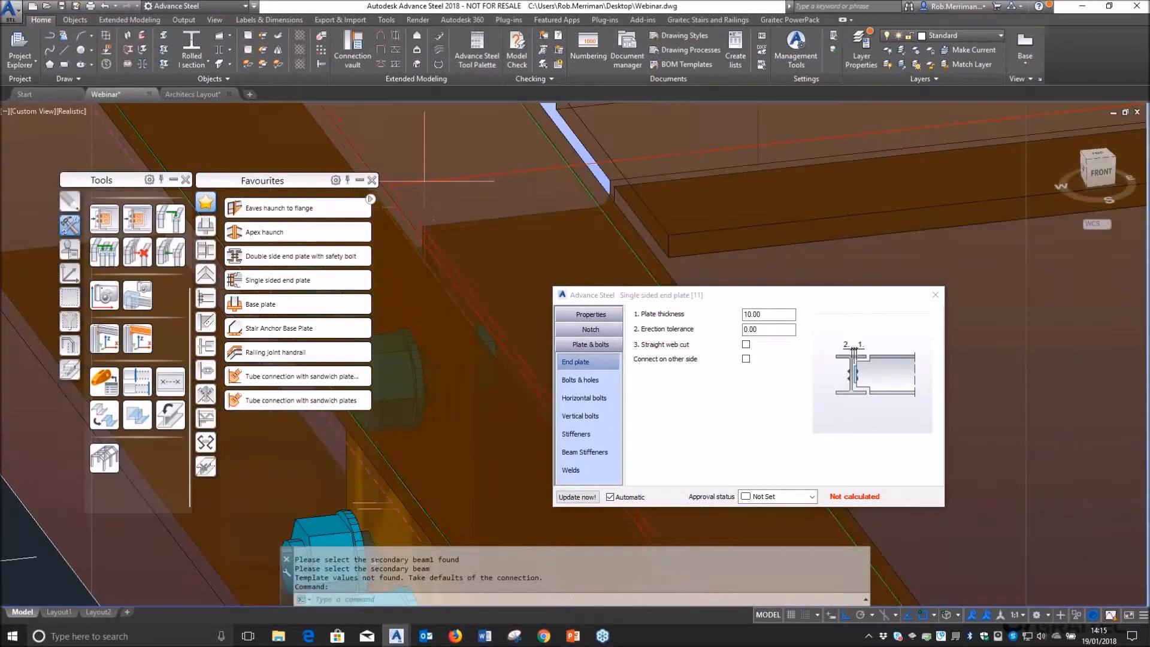
left_click(726, 332)
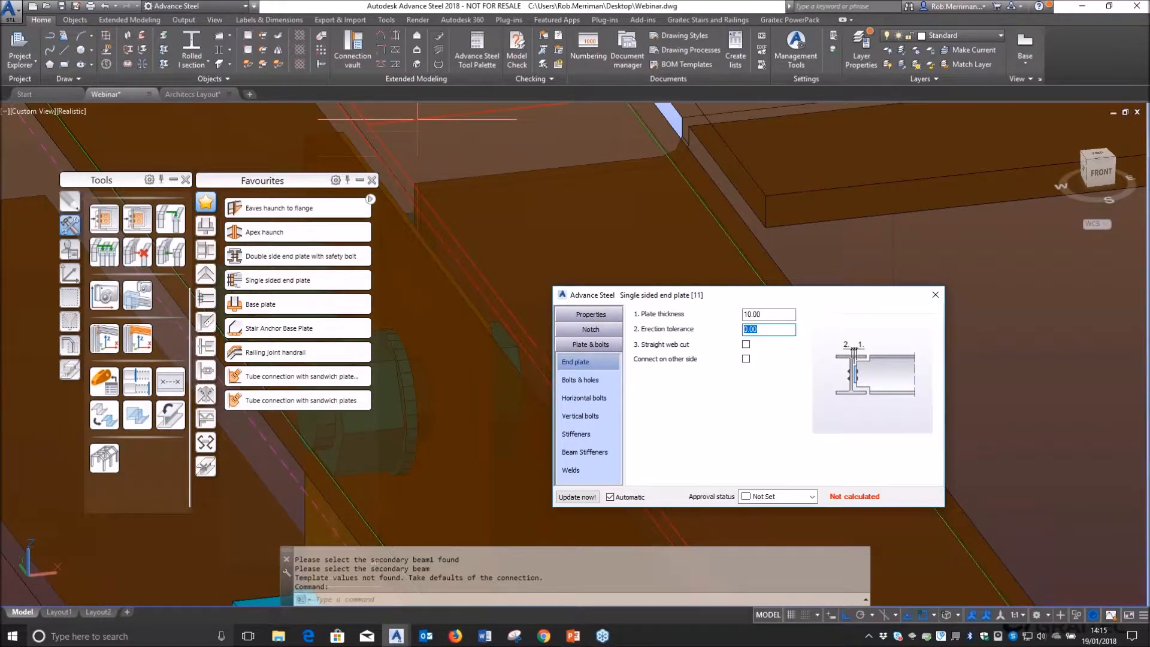
type("1")
key("Return")
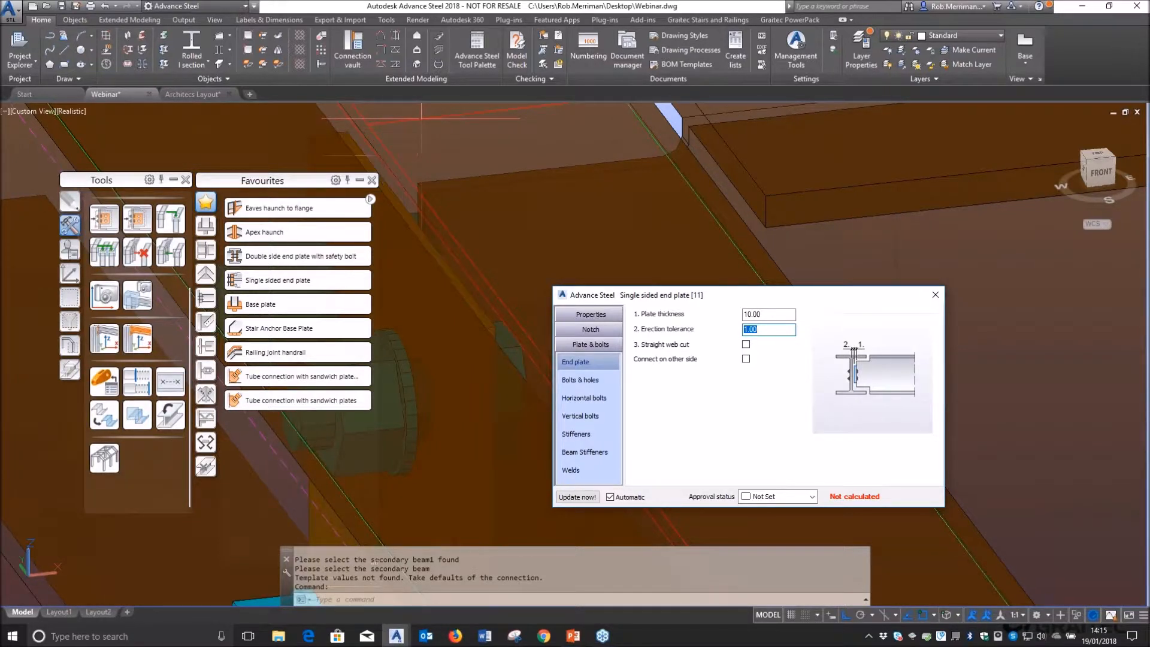
left_click(935, 294)
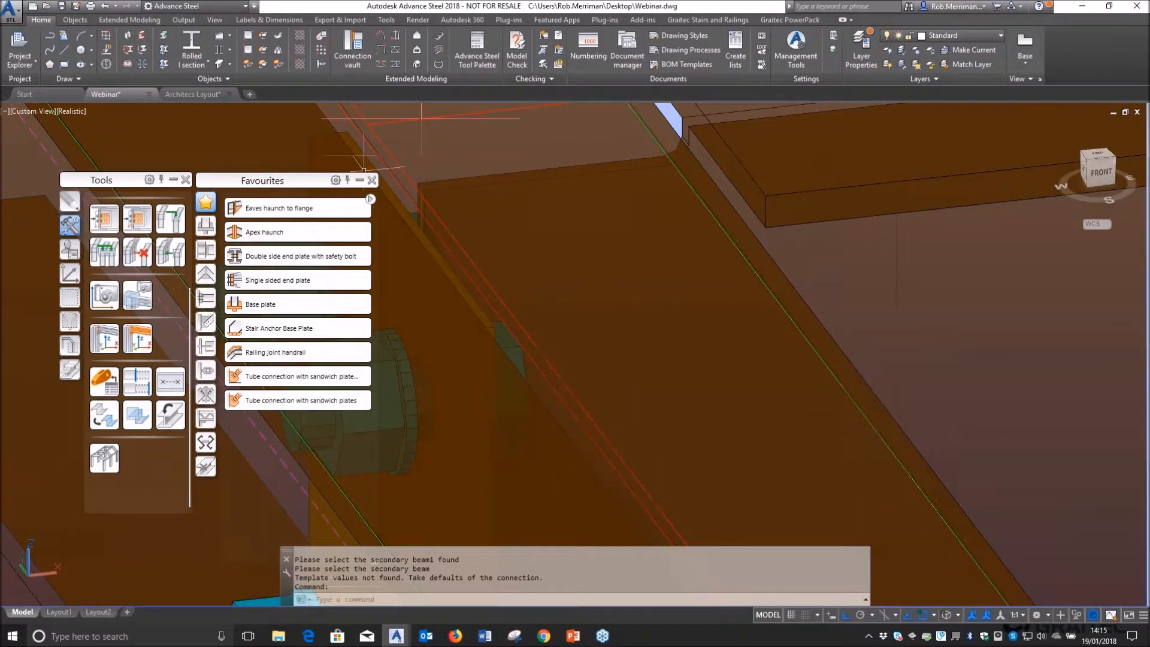
left_click(371, 179)
scroll(526, 256, "down", 10)
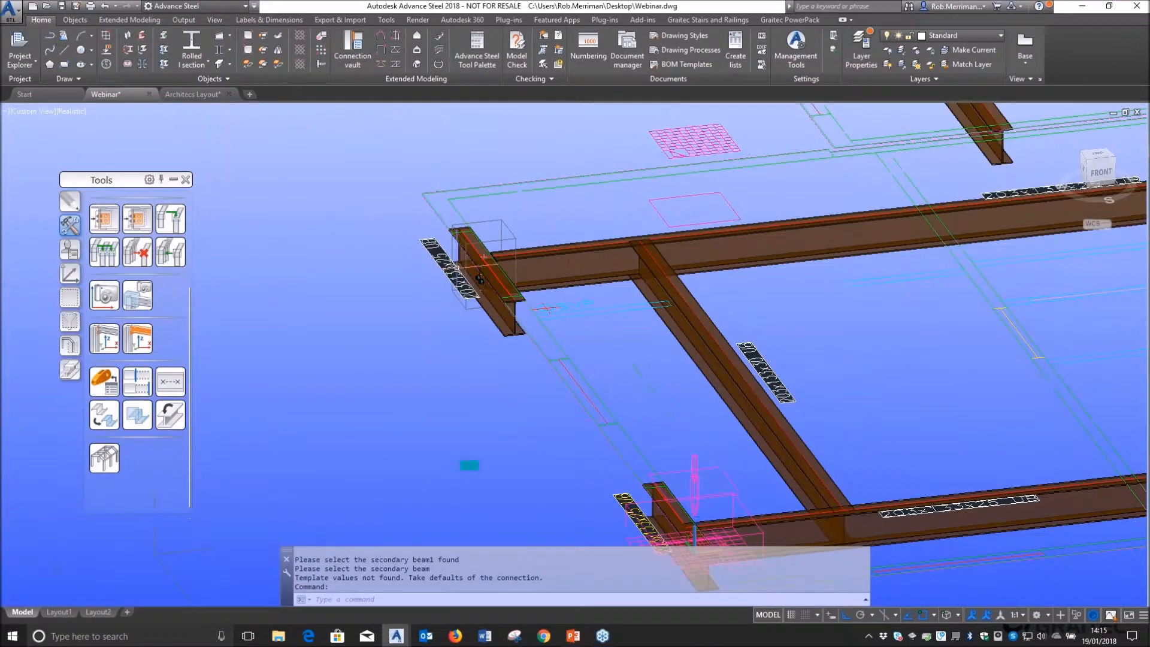
scroll(475, 274, "down", 5)
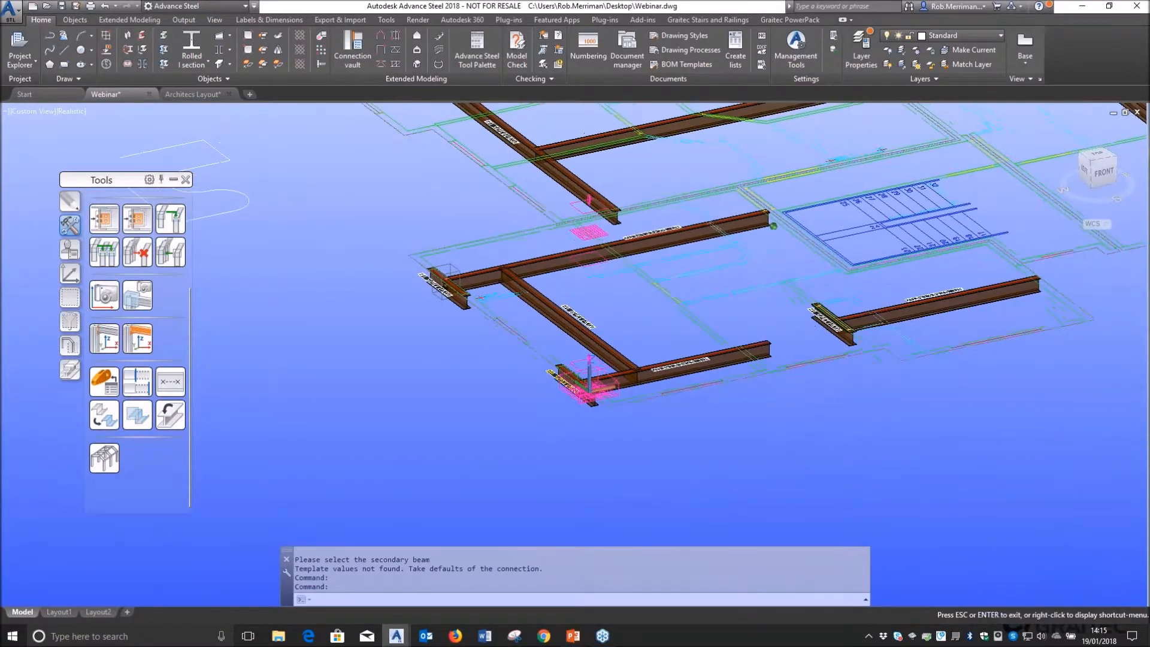
scroll(475, 301, "down", 3)
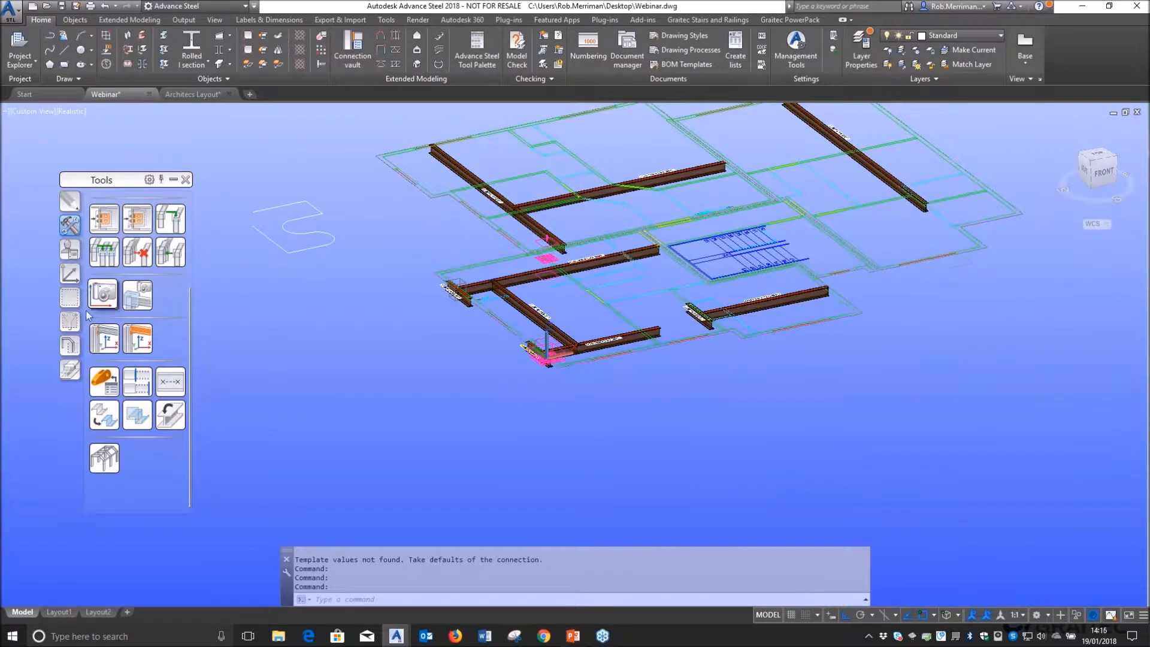
scroll(98, 329, "up", 3)
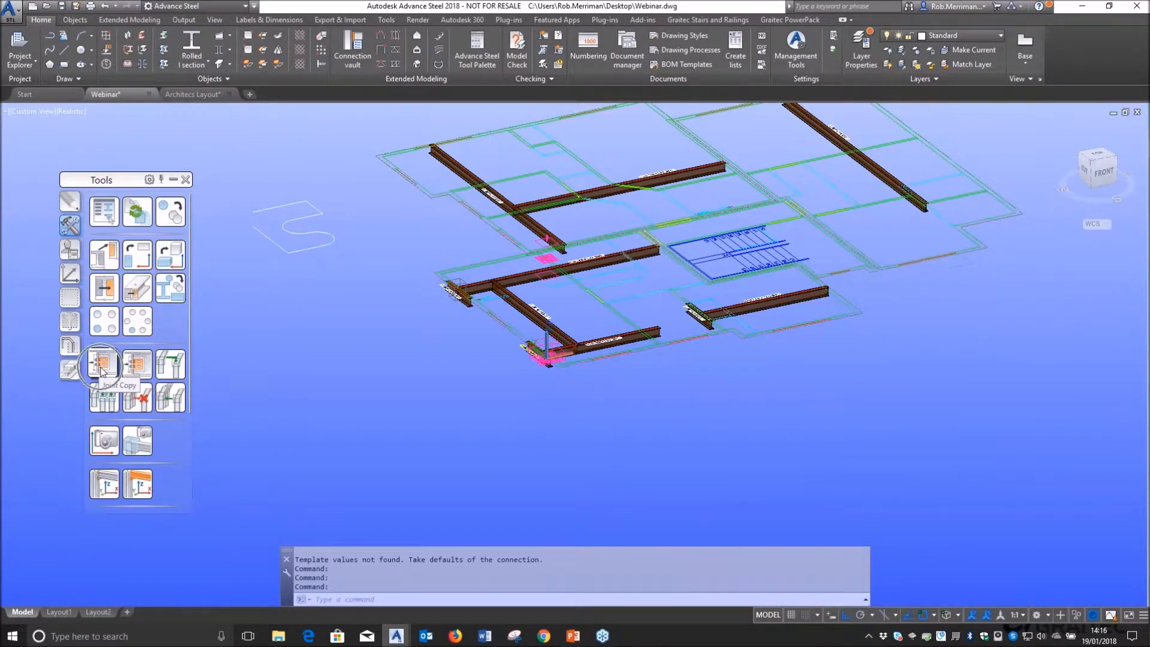
left_click(133, 367)
scroll(501, 286, "up", 10)
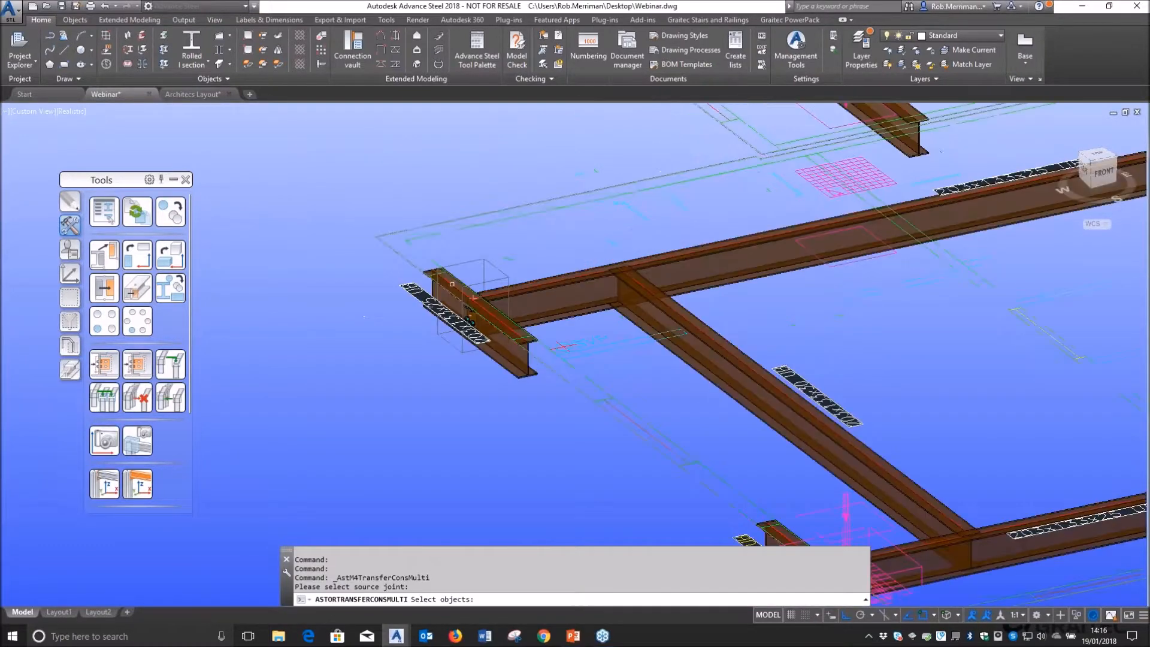
scroll(501, 286, "up", 5)
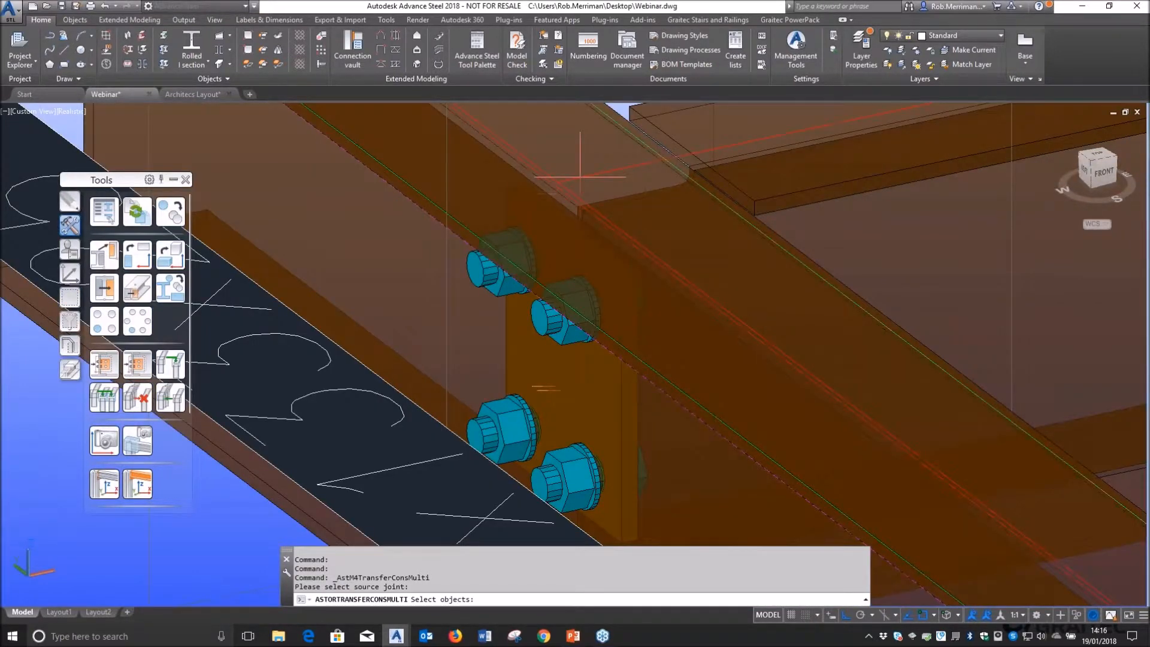
key("Escape")
- Reopen the end plate connection's properties from its bolts and set the bolt diameter to 12 mm
left_click(490, 274)
right_click(490, 273)
left_click(546, 431)
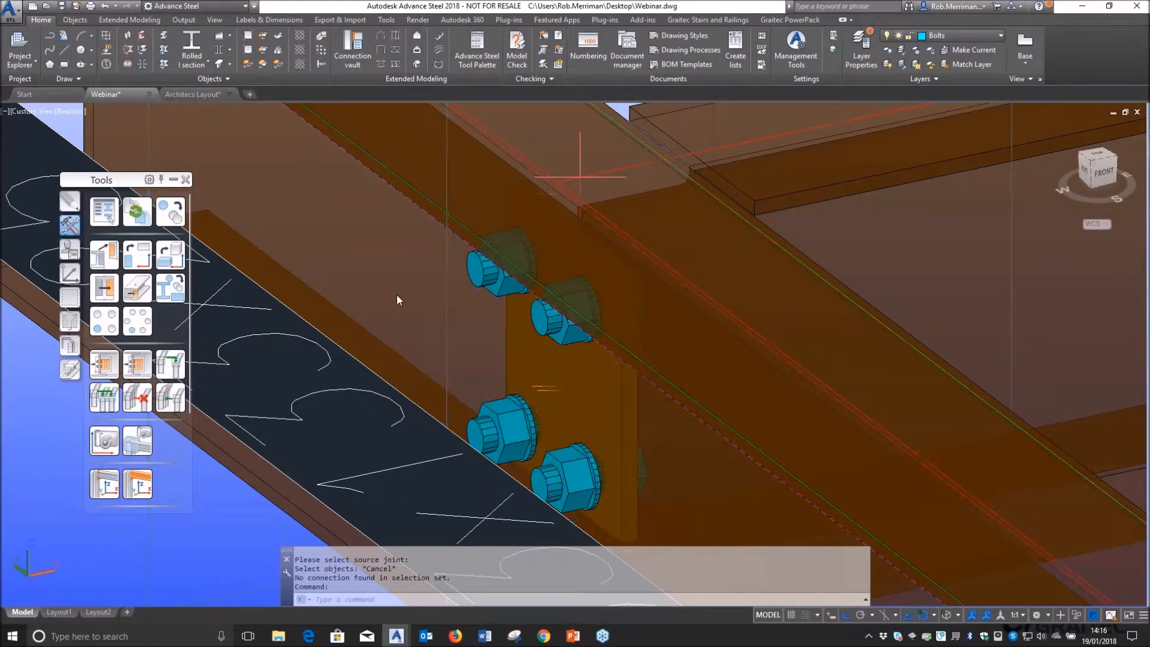
left_click(591, 345)
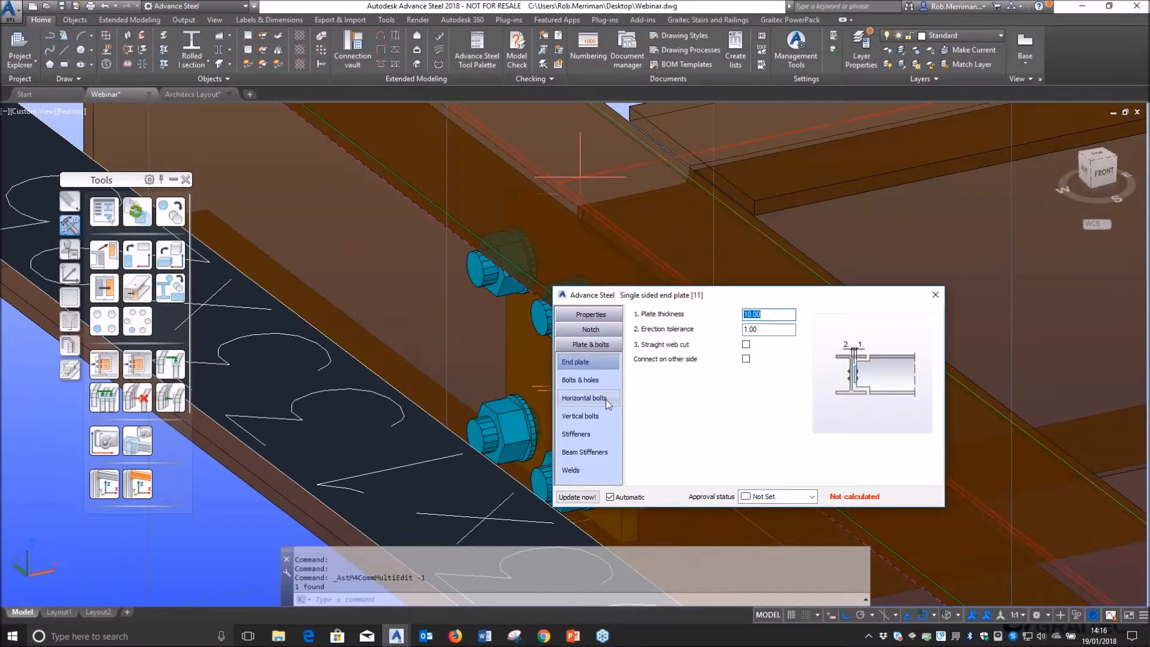
left_click(582, 379)
left_click(773, 314)
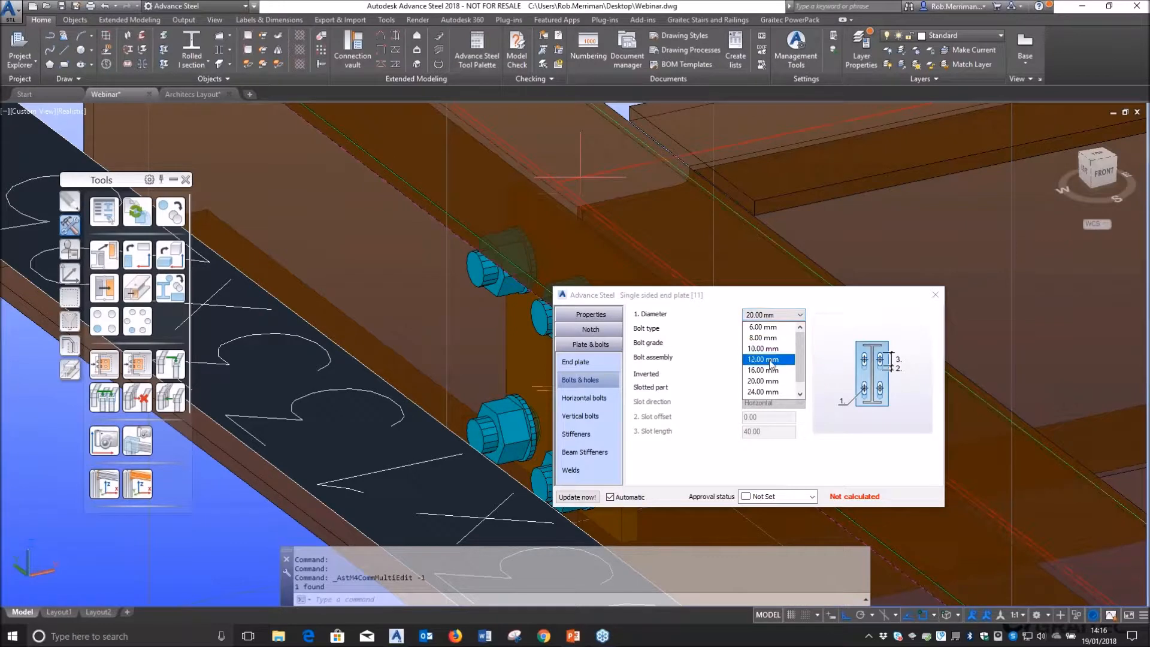
left_click(771, 360)
left_click(935, 295)
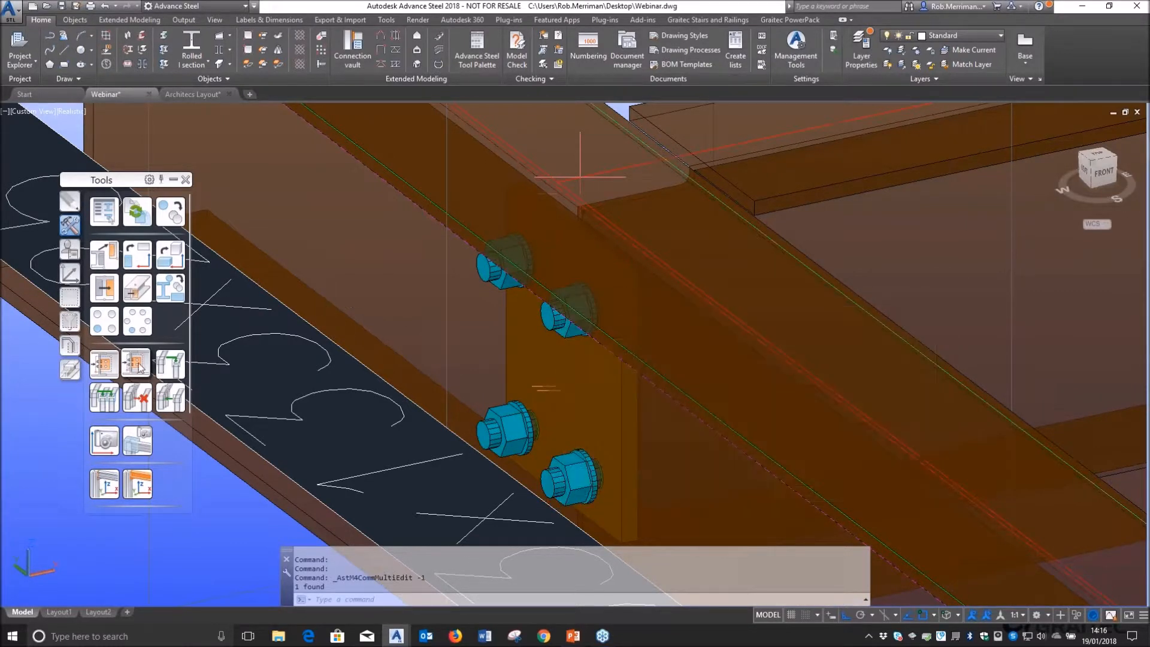
- Start a multiple joint copy with the single sided end plate on the northwest short wall beam as the source joint
left_click(137, 364)
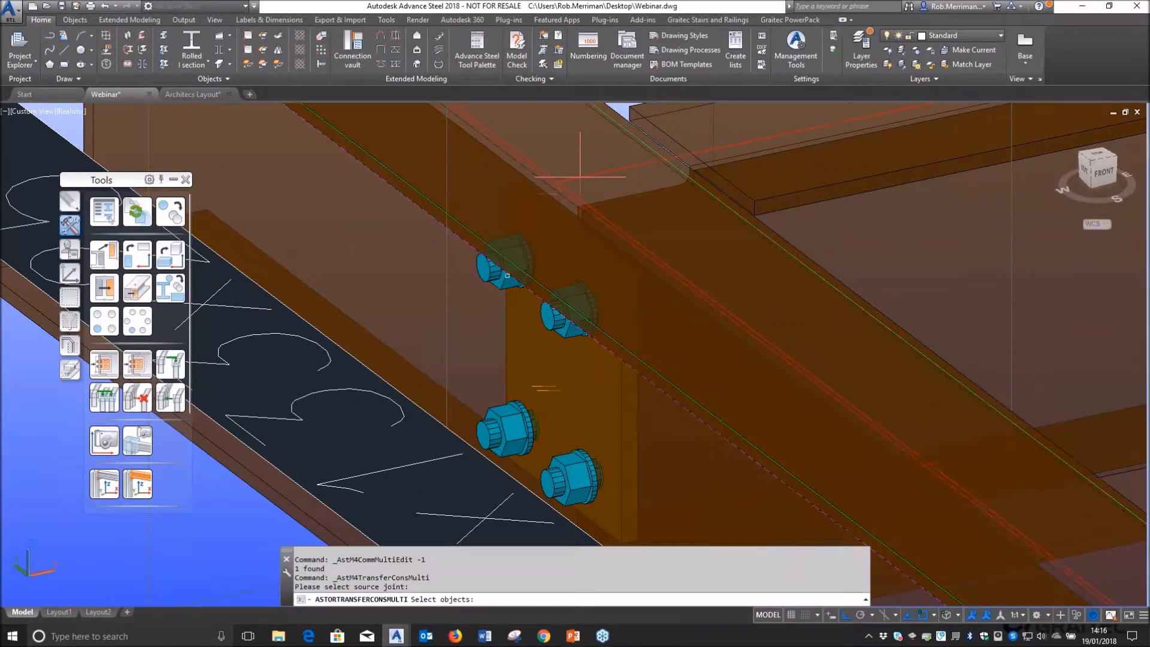
left_click(500, 280)
scroll(463, 285, "down", 10)
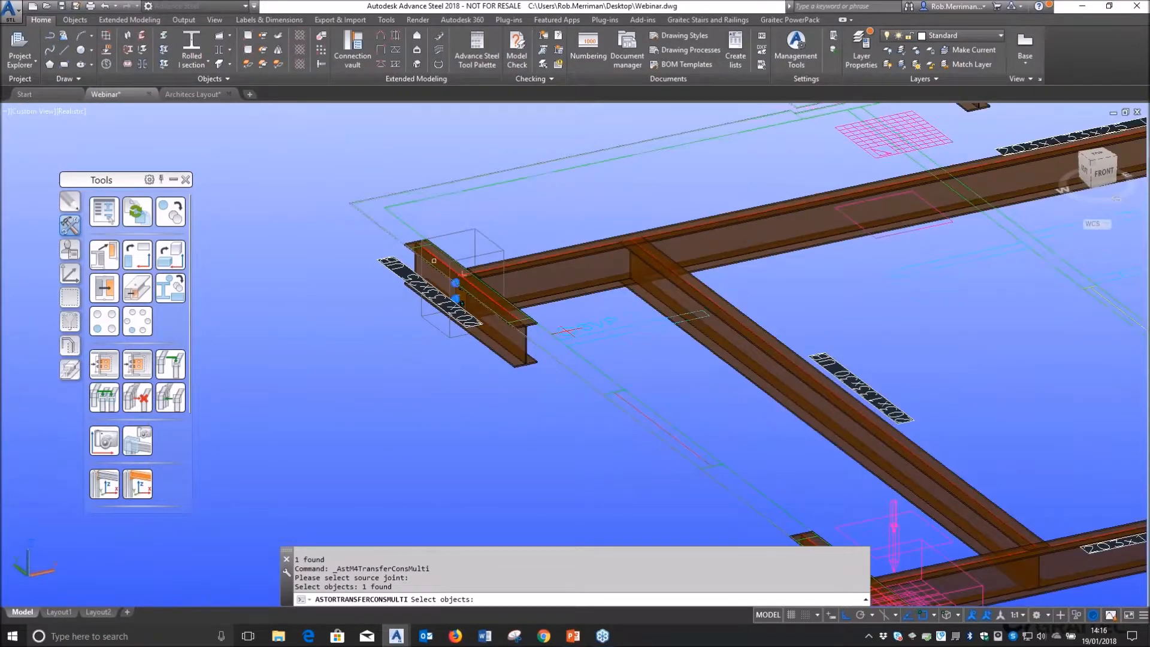
key("Return")
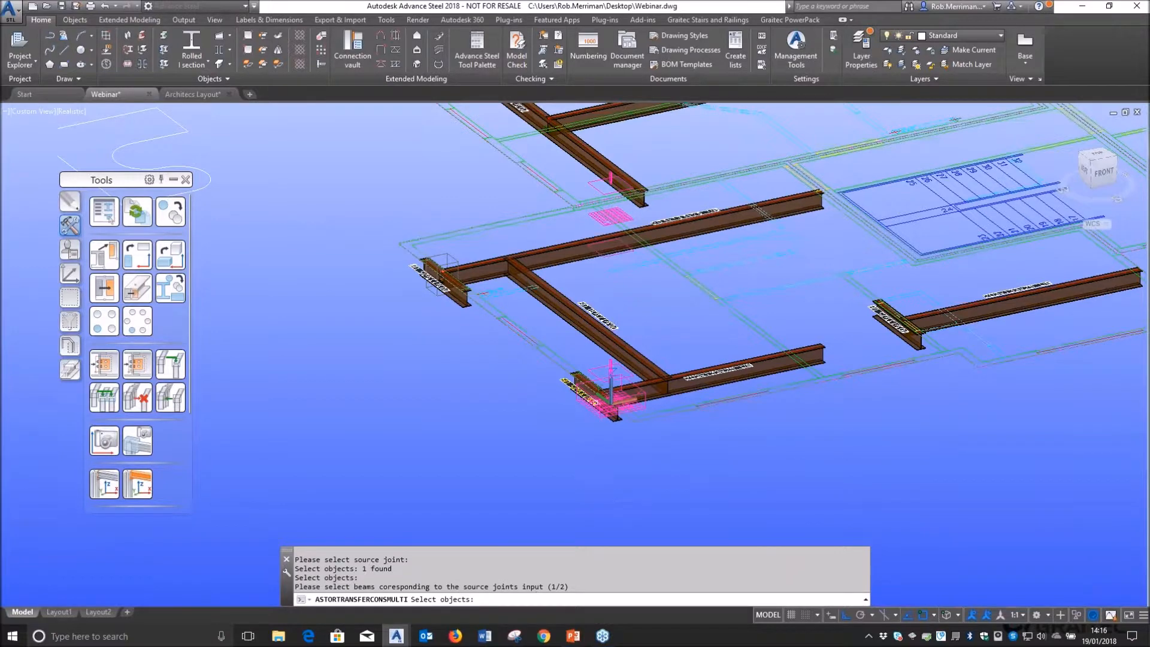
- Choose the southwest and eastern short wall beams and the northern unit's long north-south beam as the main beams for the copied joint
scroll(554, 389, "up", 3)
left_click(550, 391)
scroll(554, 390, "down", 2)
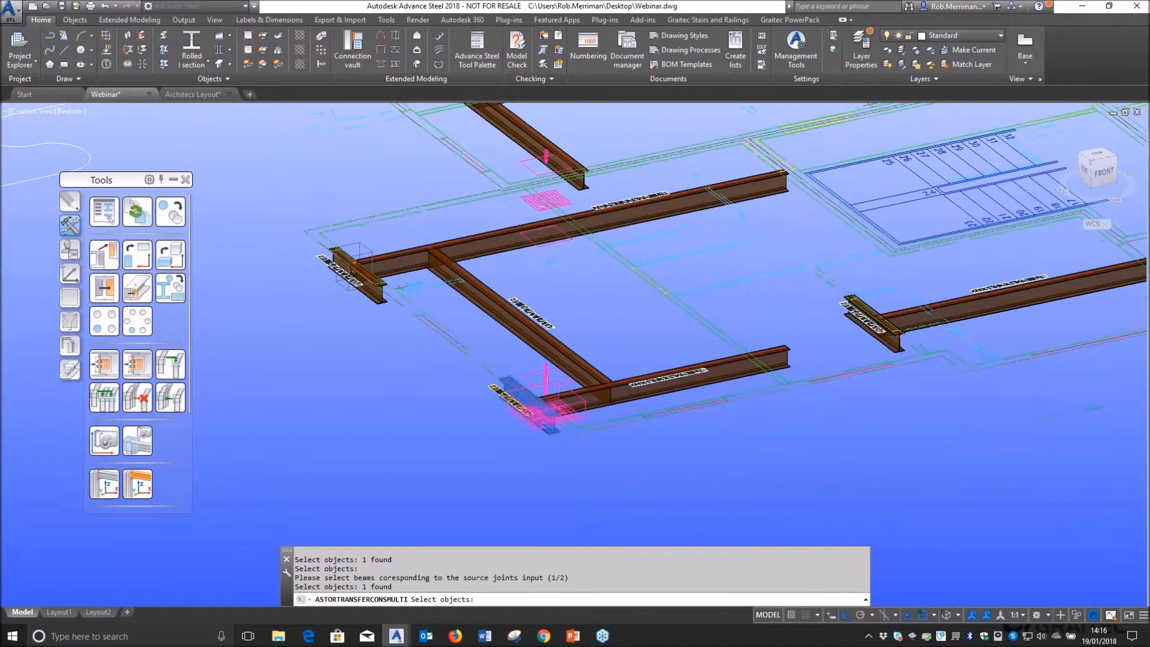
scroll(564, 384, "down", 3)
scroll(742, 353, "up", 6)
left_click(713, 336)
scroll(698, 383, "down", 6)
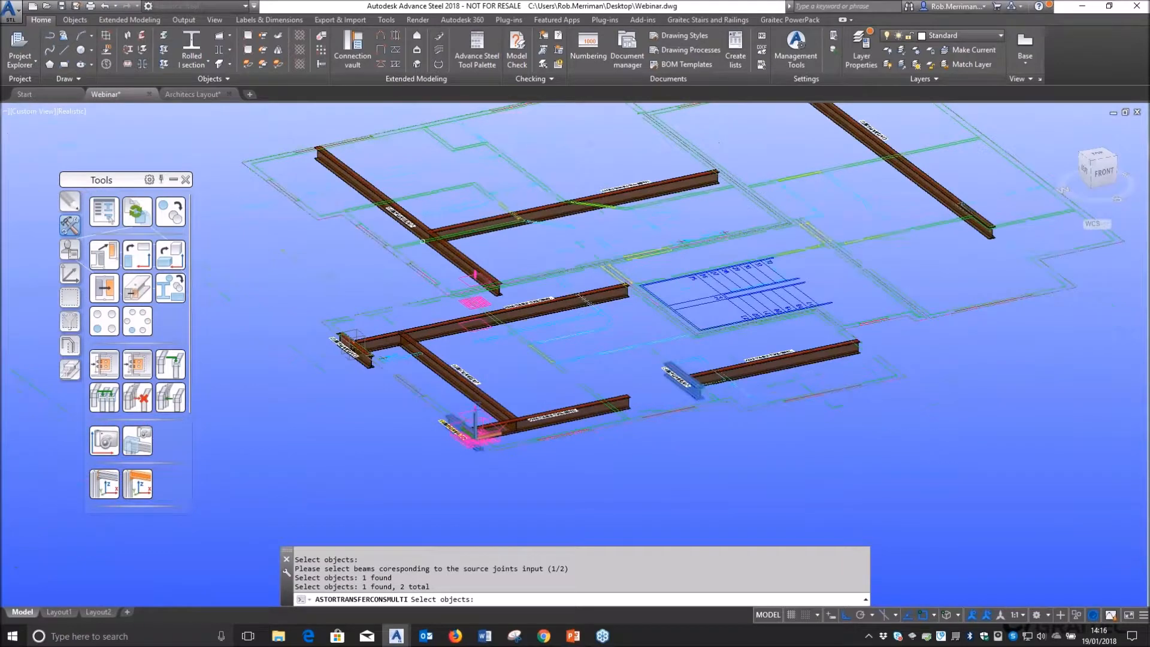
scroll(442, 250, "up", 4)
left_click(442, 249)
scroll(487, 257, "down", 6)
key("Return")
- Choose the three east-west beams meeting those main beams as secondary beams, complete the joint copy and inspect the copied end plates
scroll(542, 365, "up", 2)
left_click(570, 373)
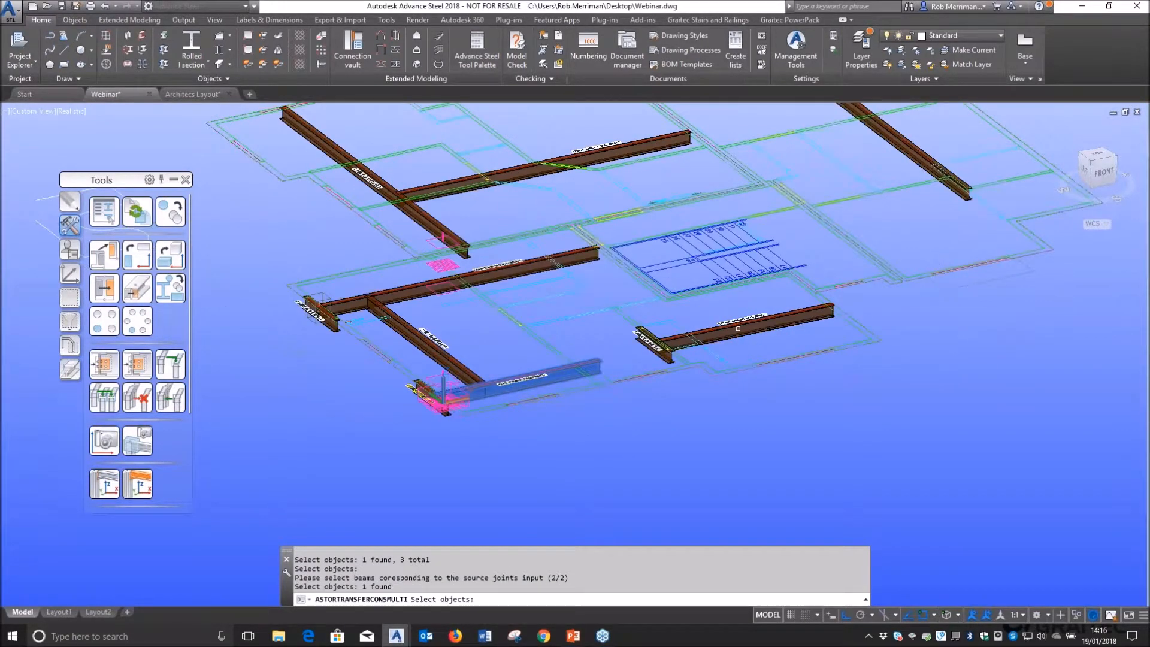
left_click(738, 329)
left_click(515, 177)
key("Return")
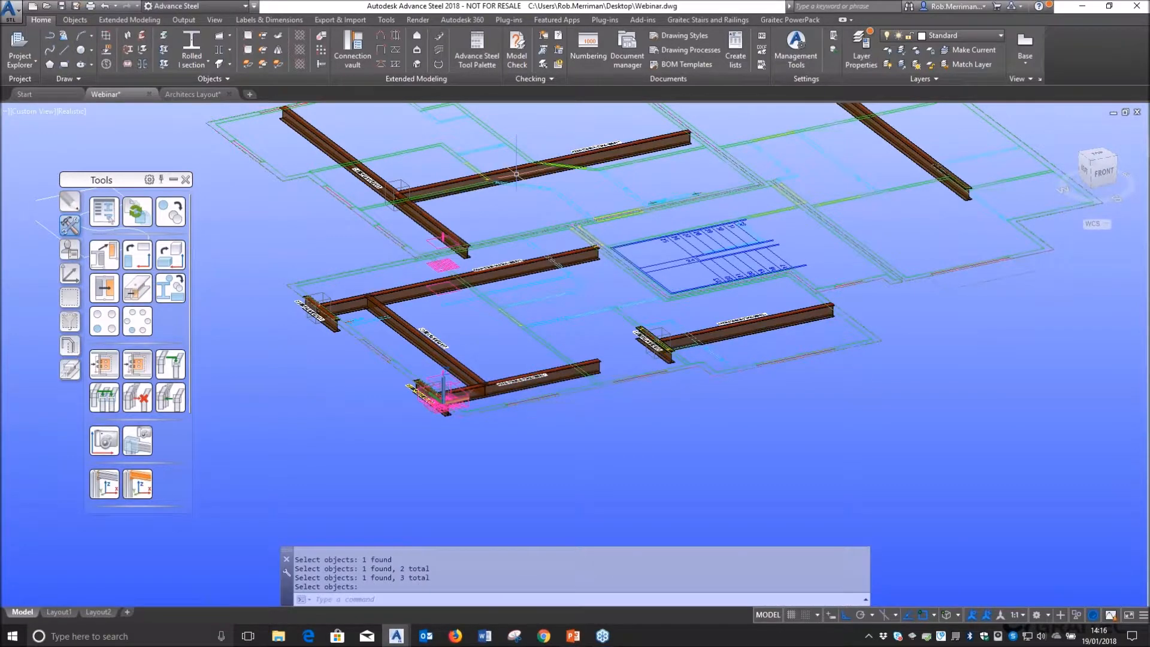
scroll(517, 175, "up", 5)
scroll(731, 401, "down", 5)
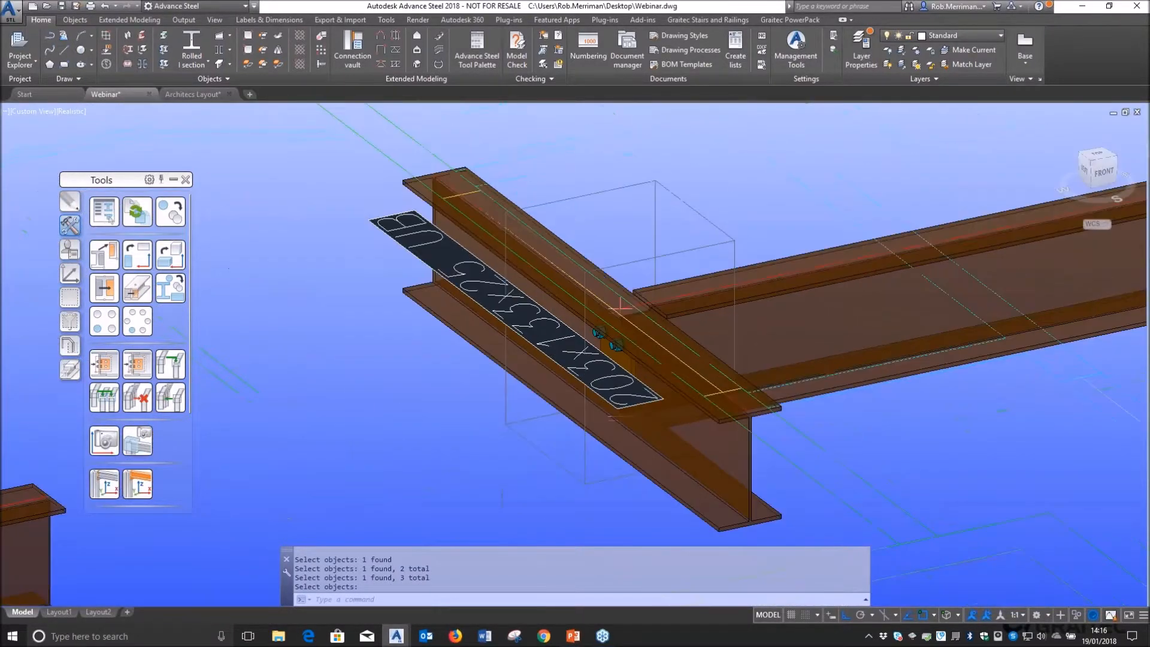
scroll(464, 258, "down", 3)
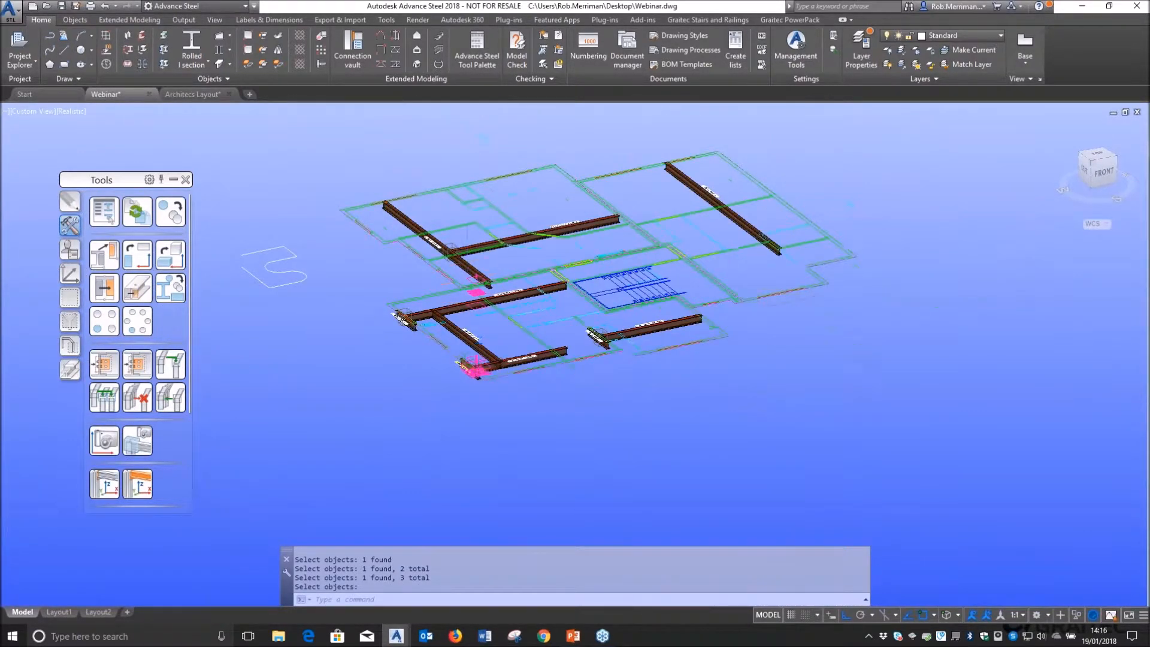
scroll(463, 259, "up", 5)
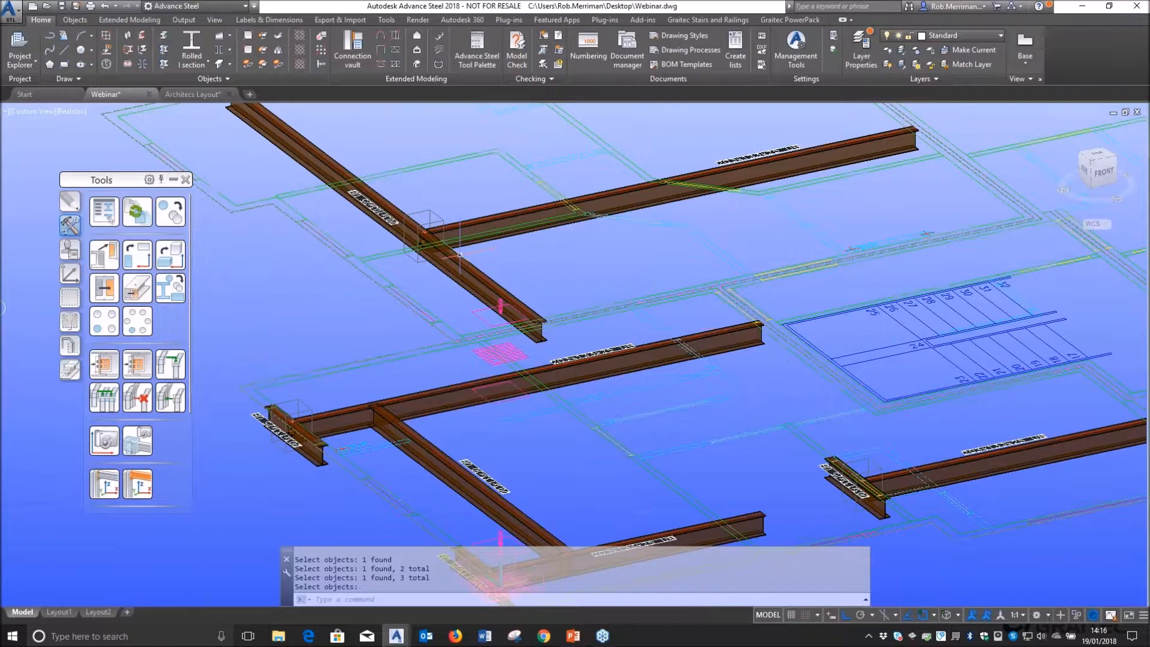
- Erase the copied single sided end plate joint on the eastern short wall beam
scroll(443, 242, "up", 3)
scroll(398, 198, "down", 5)
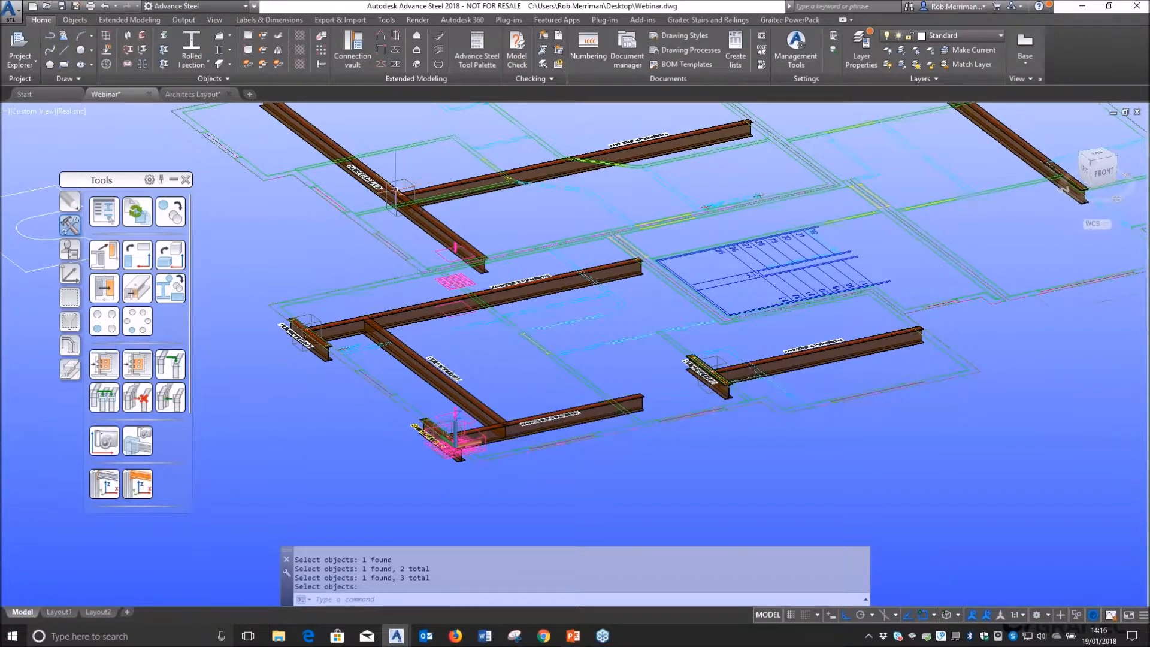
scroll(711, 352, "up", 4)
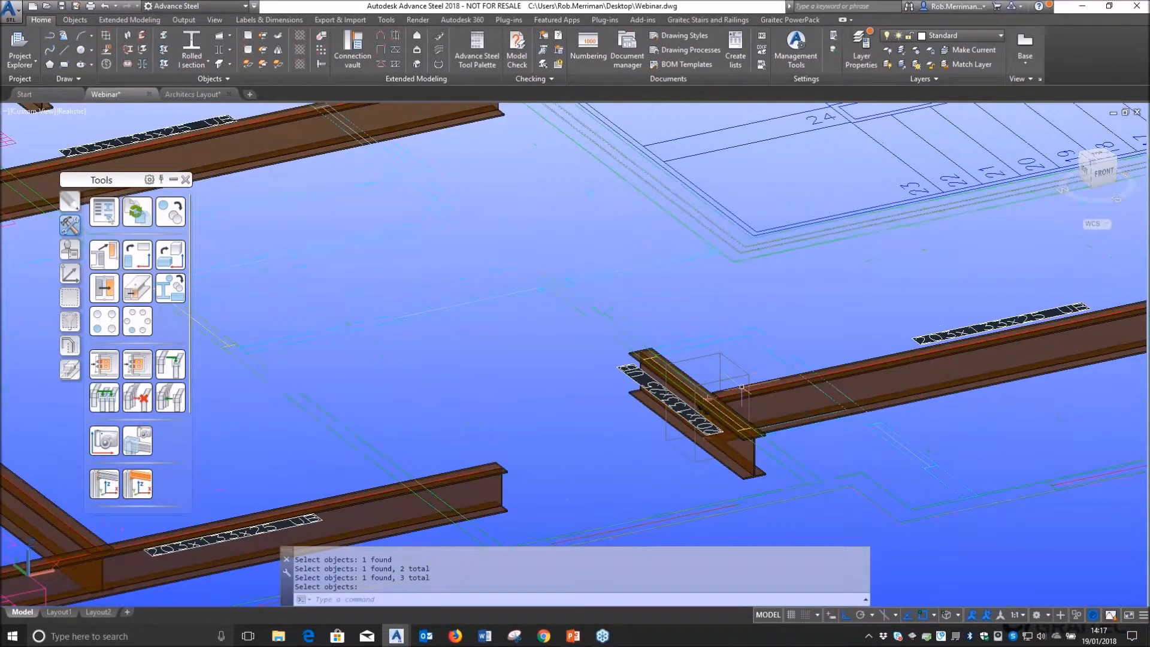
scroll(700, 406, "up", 10)
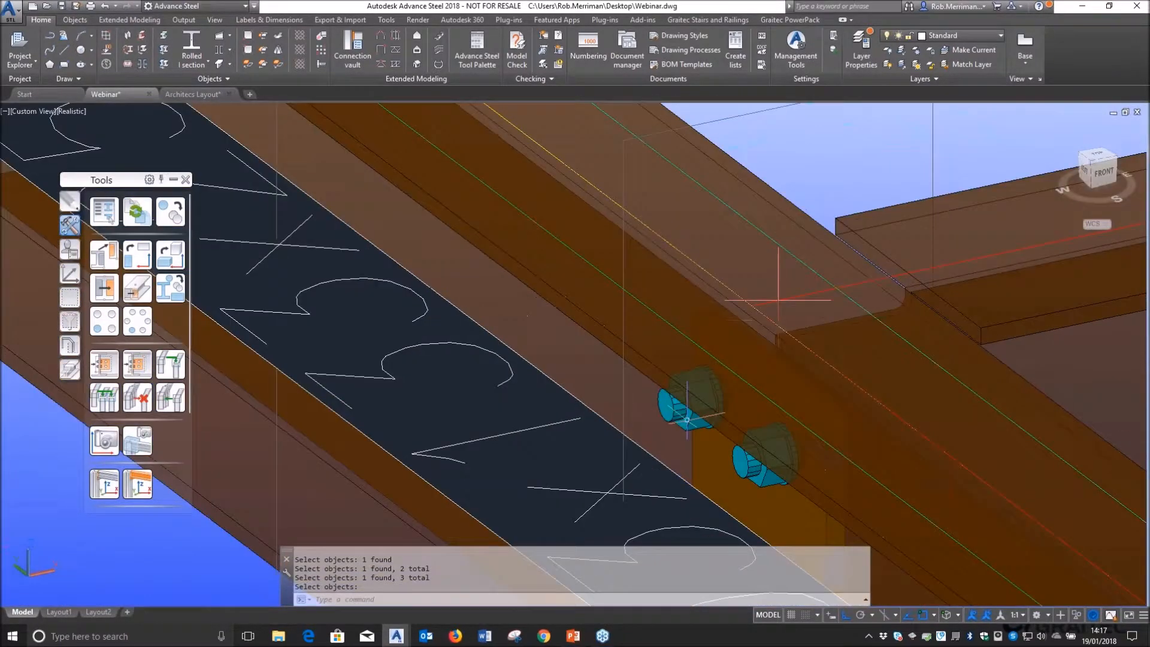
left_click(687, 420)
key("Delete")
scroll(778, 299, "down", 8)
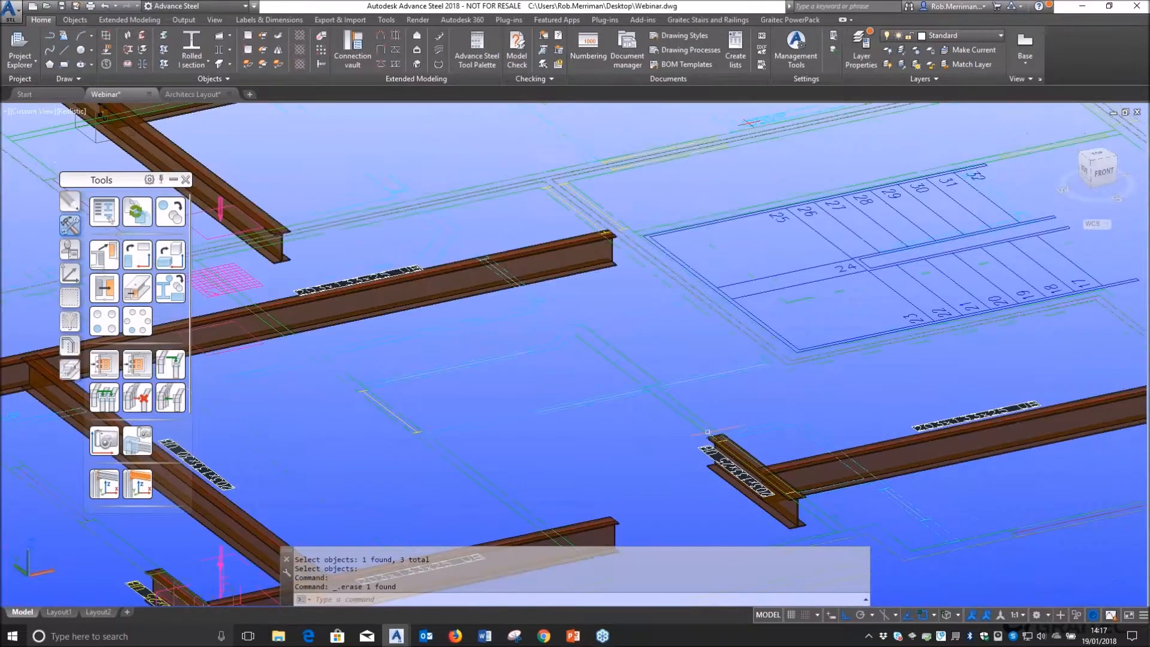
- Erase the copied end plate joints on the northern unit's long beam and the southwest short wall beam
scroll(304, 213, "up", 8)
scroll(350, 236, "up", 3)
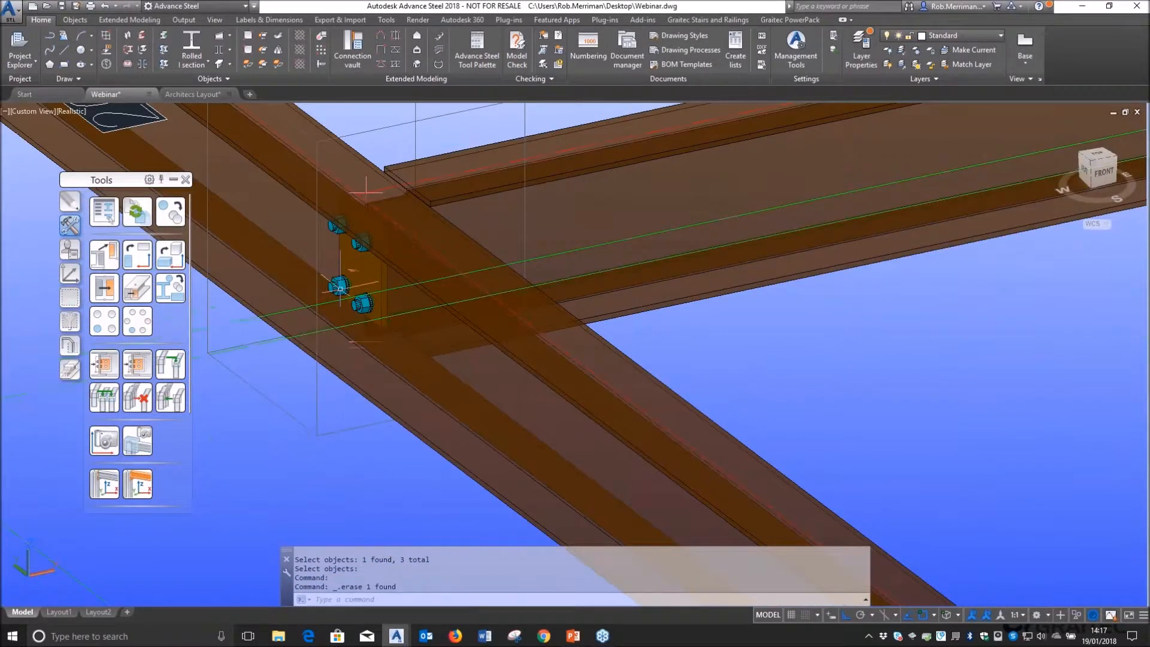
left_click(333, 293)
key("Delete")
scroll(578, 206, "down", 10)
scroll(611, 431, "up", 10)
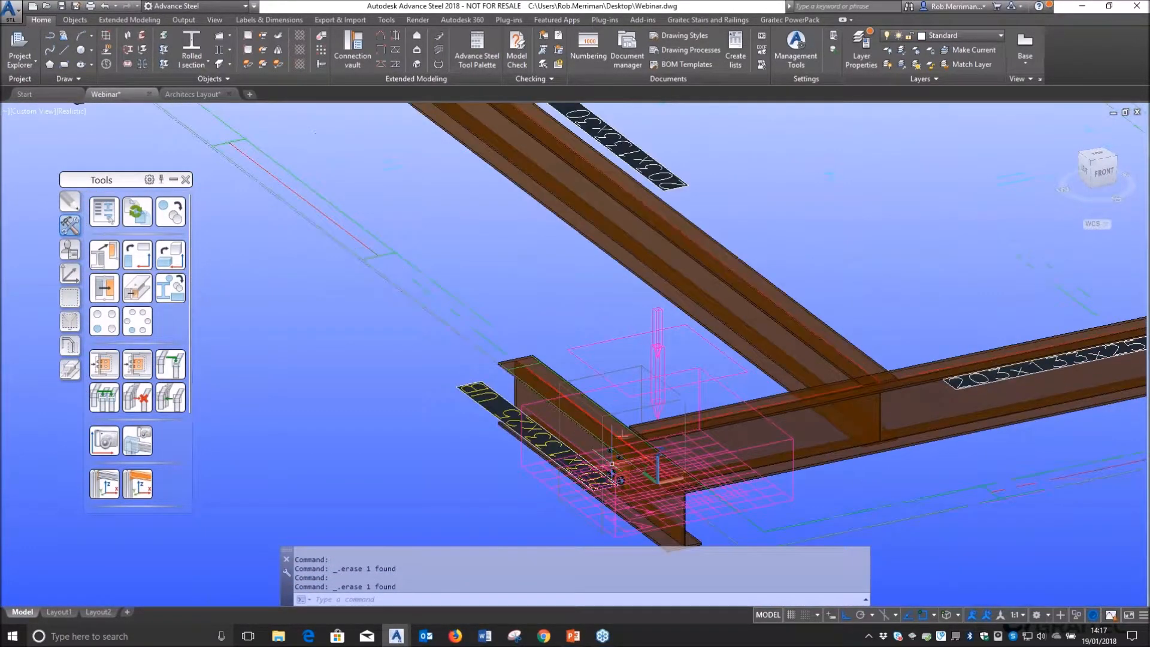
scroll(599, 407, "down", 10)
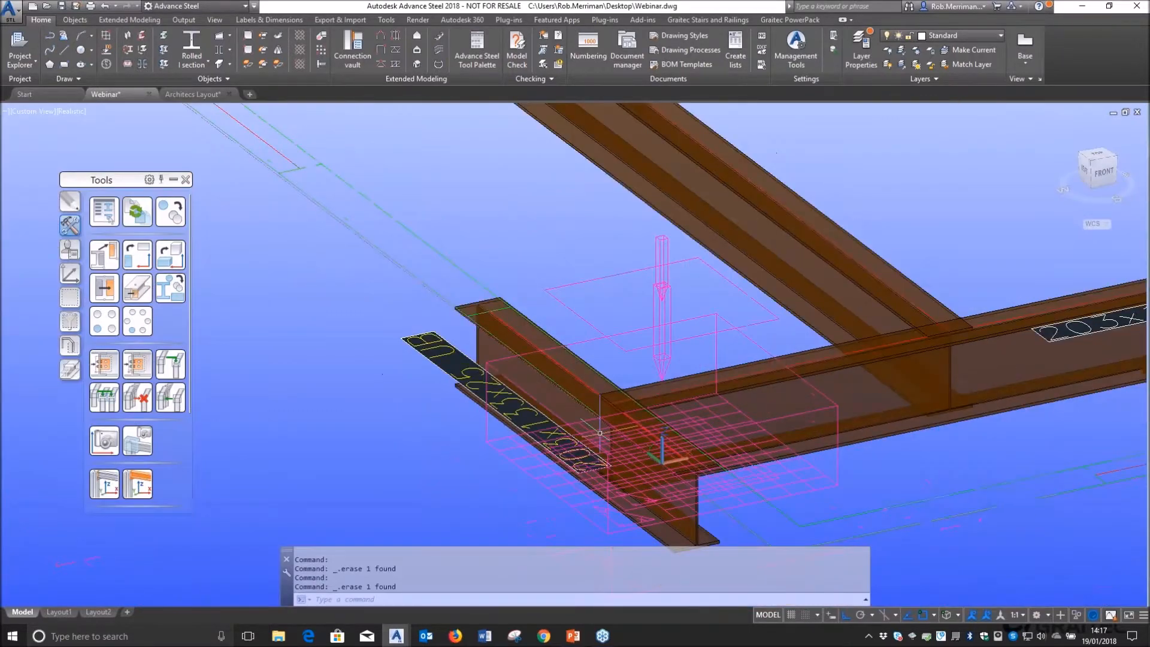
- Start a multiple joint copy as slave with the northwest short wall beam's single sided end plate as the source joint
left_click(103, 396)
scroll(405, 289, "up", 10)
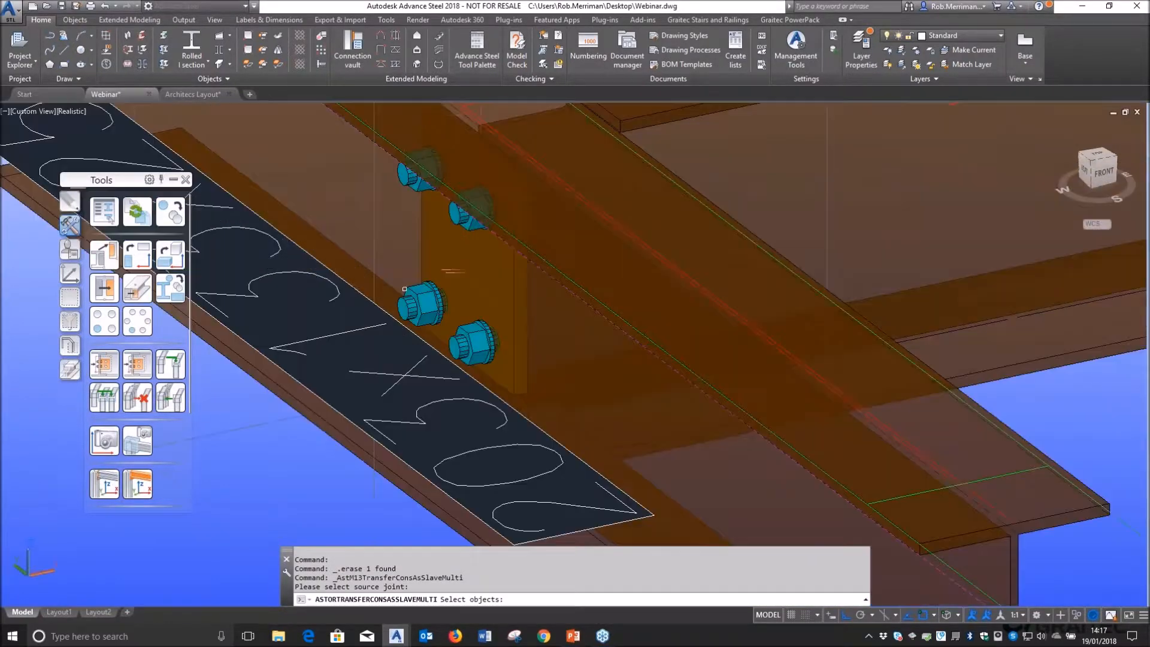
left_click(405, 289)
scroll(373, 246, "down", 10)
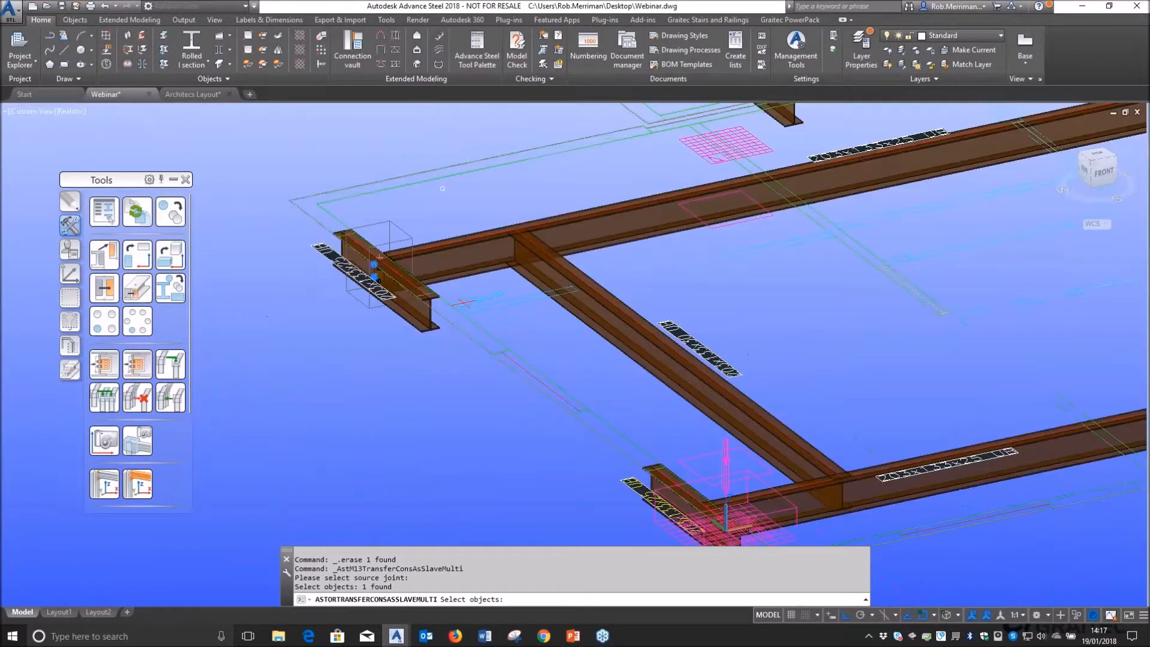
key("Return")
- Choose the southwest and eastern short wall beams and the northern unit's long north-south beam as main beams for the slave joints
scroll(508, 223, "down", 3)
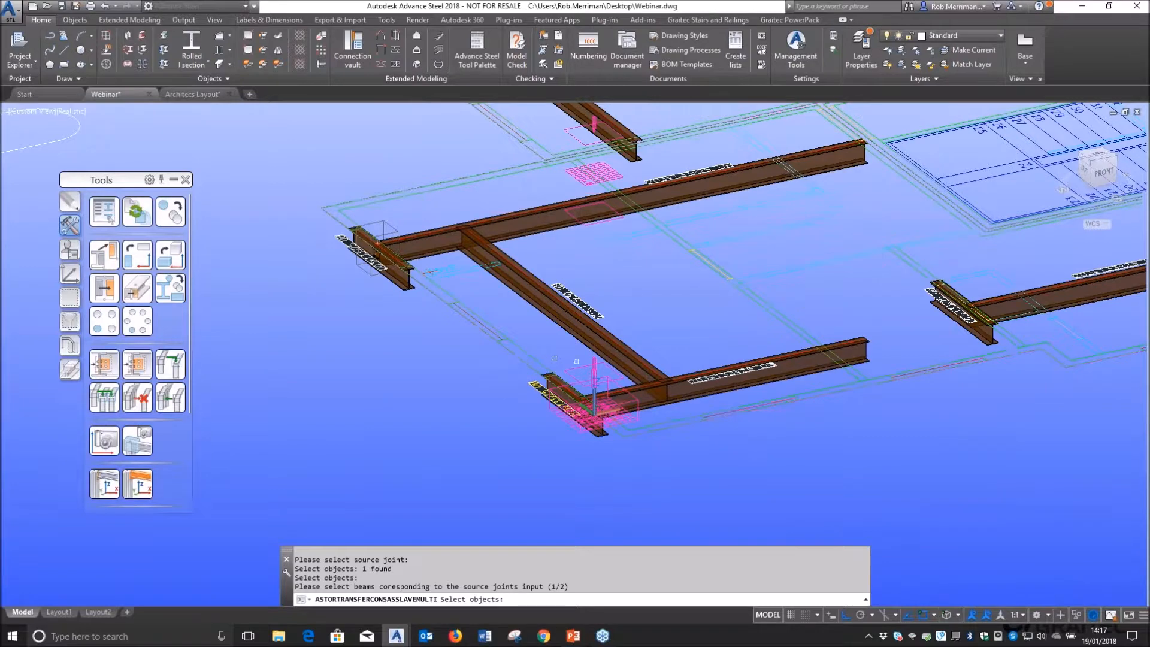
scroll(576, 361, "up", 5)
left_click(589, 386)
scroll(471, 380, "down", 6)
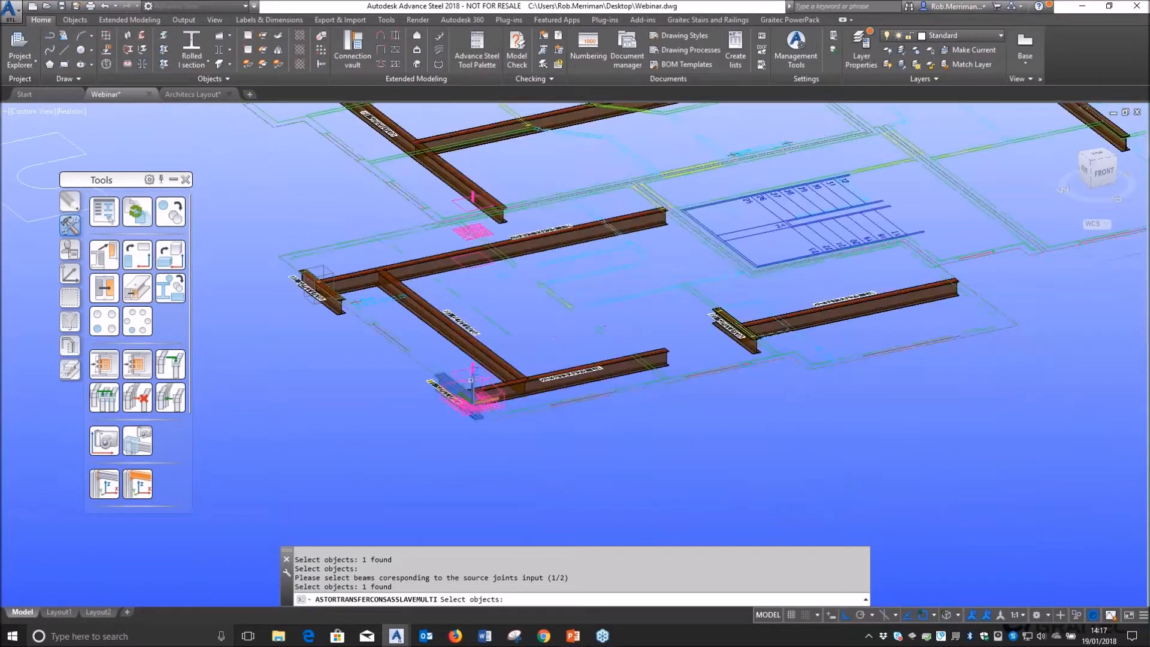
left_click(747, 347)
left_click(440, 174)
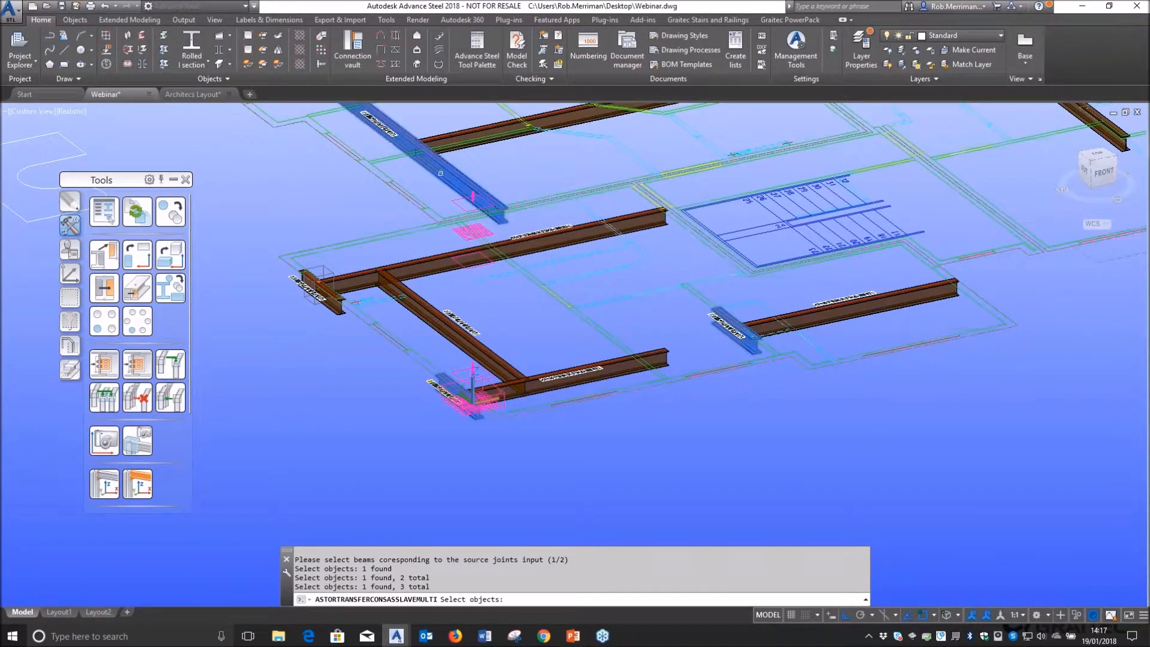
key("Return")
- Choose the three east-west beams meeting those main beams as secondary beams and complete the slave joint copy
left_click(620, 363)
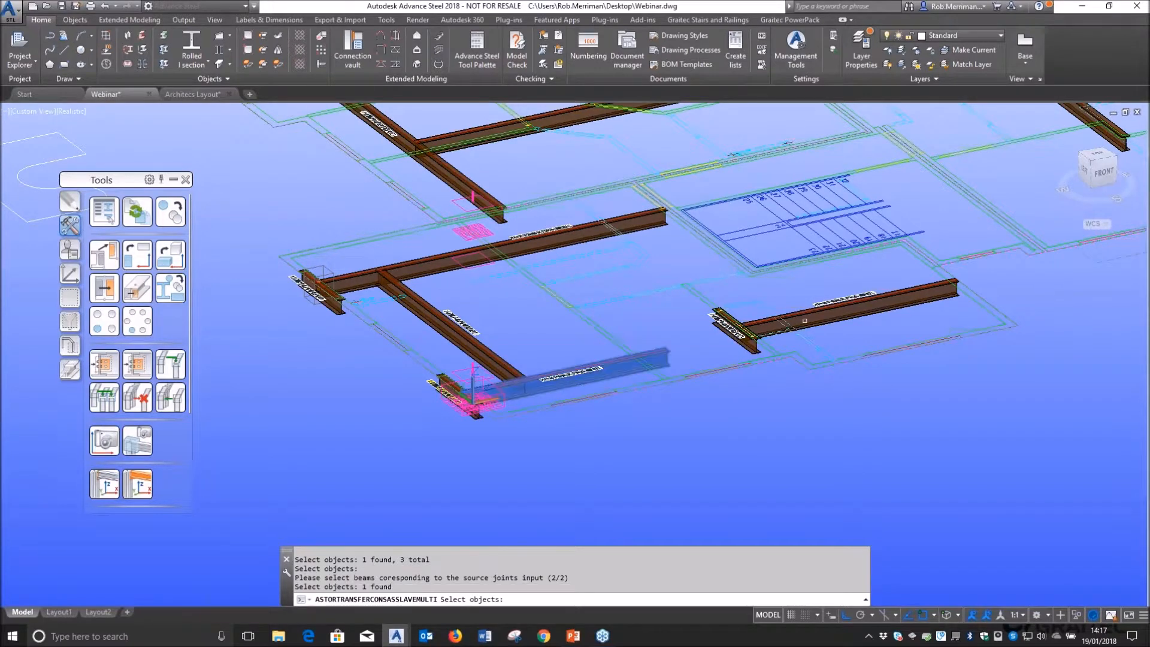
left_click(851, 309)
left_click(488, 131)
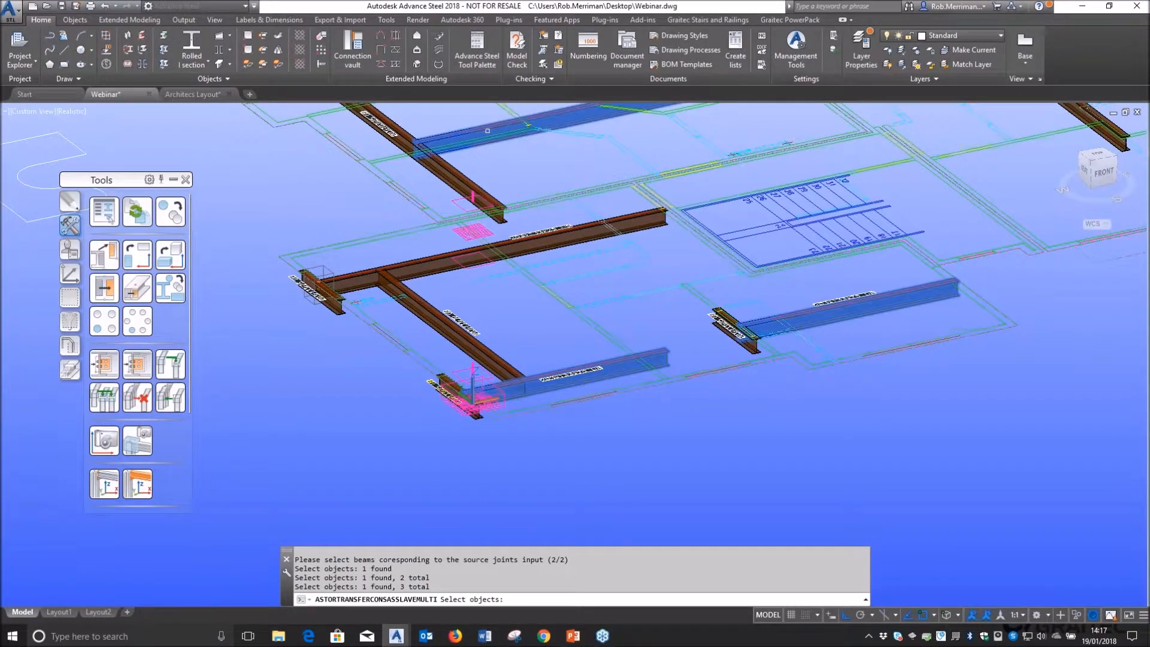
key("Return")
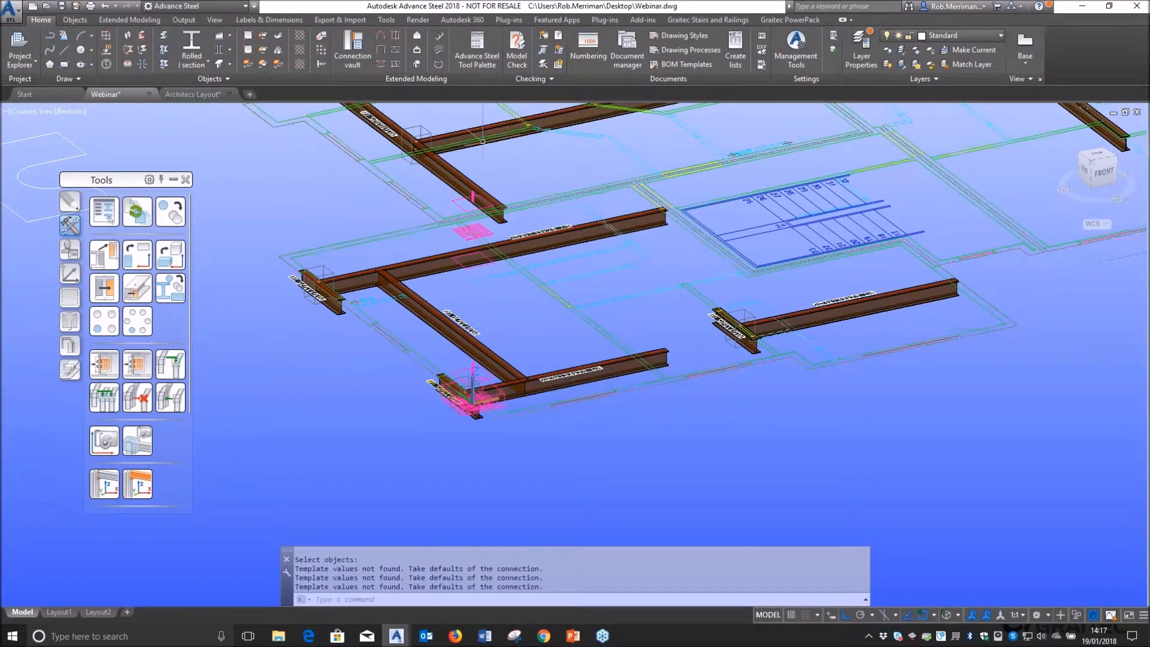
- Check the northern slave joint's plate and bolts properties, including its bolt, hole and stiffener settings, and close them
scroll(472, 199, "up", 8)
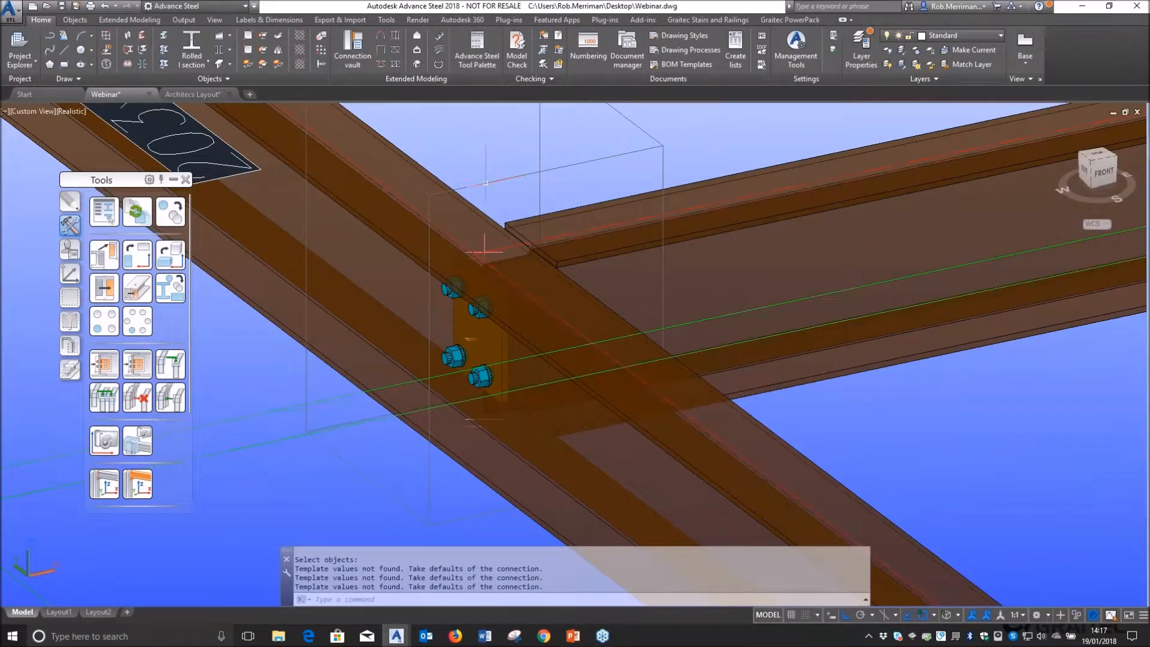
double_click(485, 251)
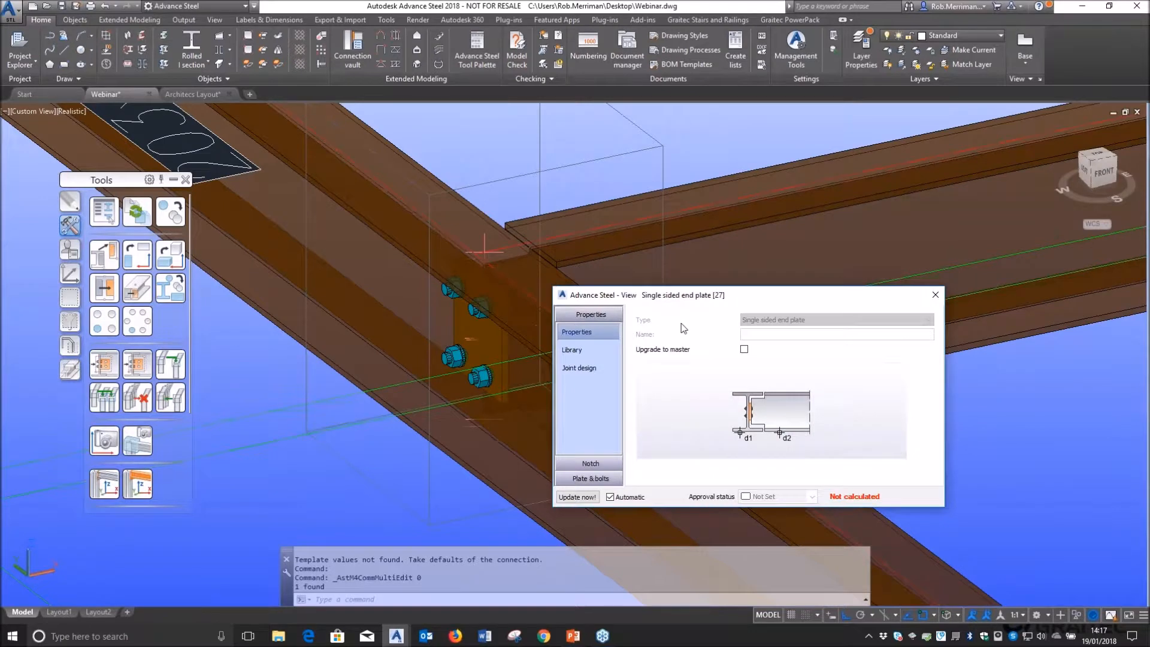
left_click(590, 479)
left_click(590, 381)
left_click(592, 434)
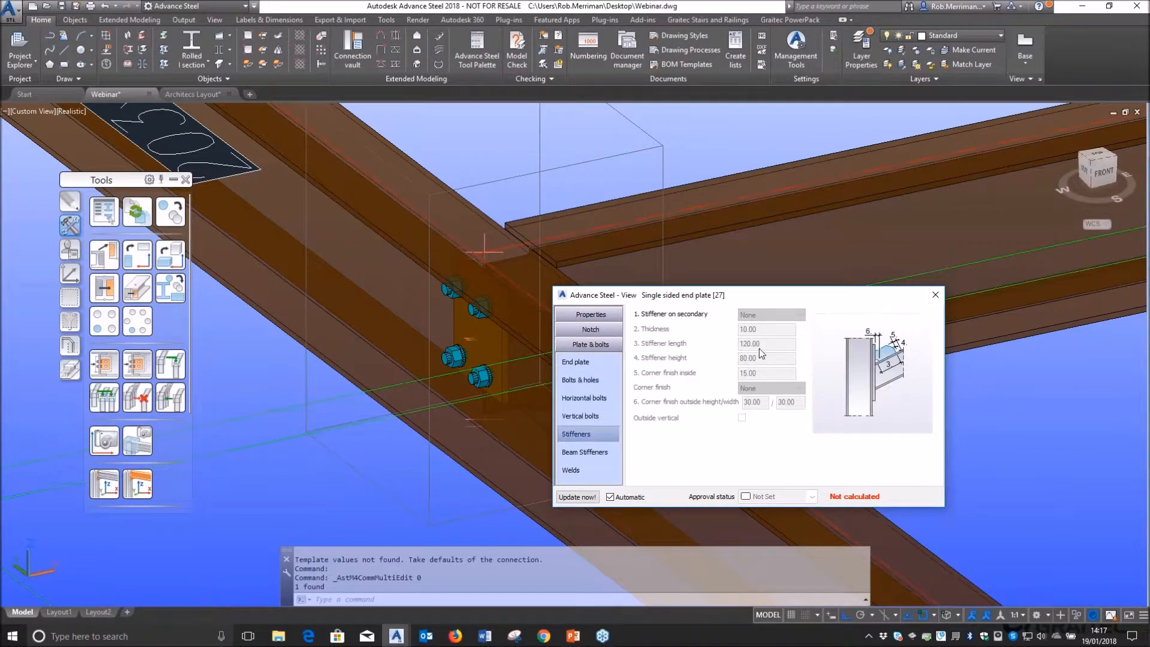
left_click(935, 295)
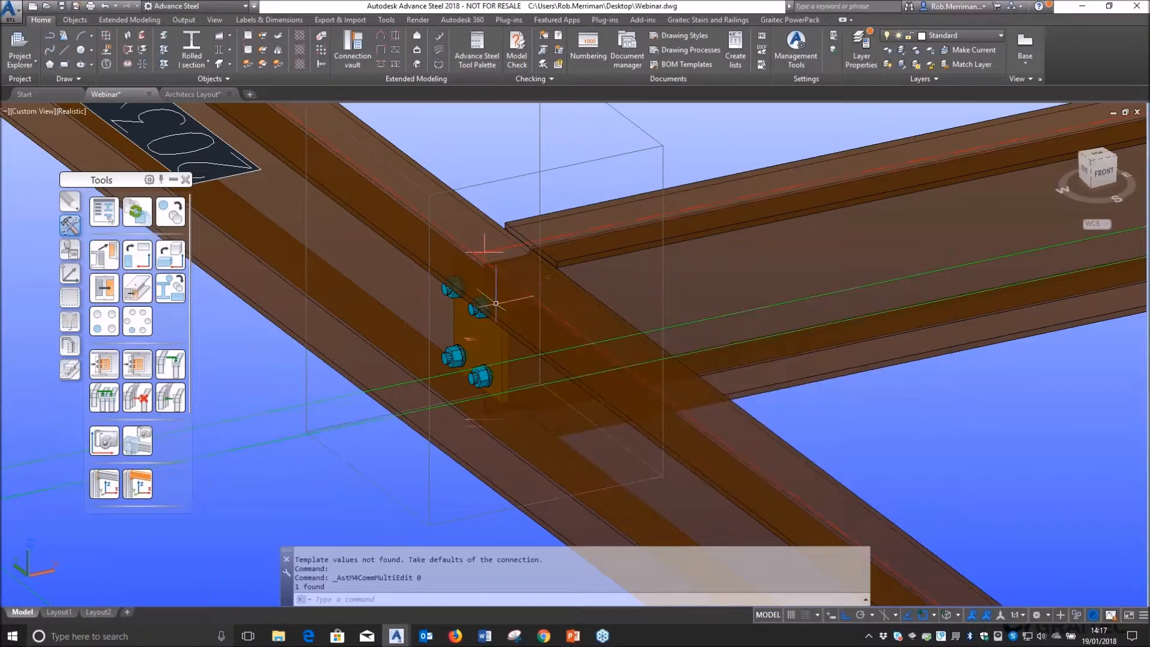
- Set the end plate thickness of the northwest short wall beam's master joint to 50
scroll(485, 308, "down", 10)
scroll(549, 362, "up", 6)
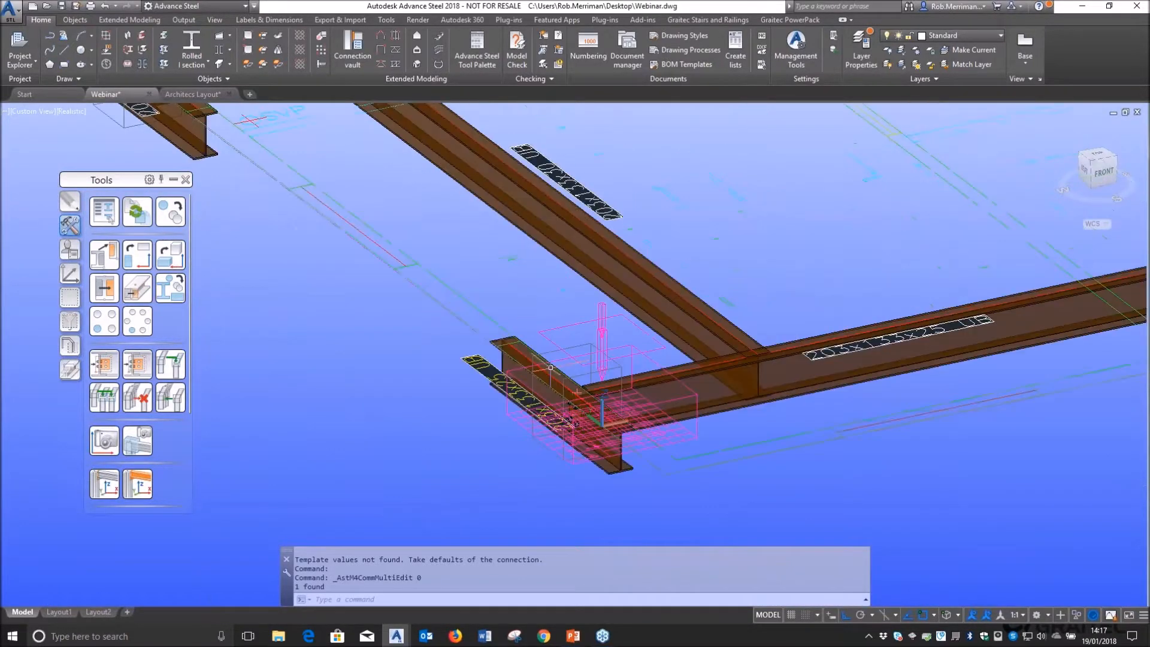
scroll(585, 426, "up", 3)
scroll(596, 314, "down", 8)
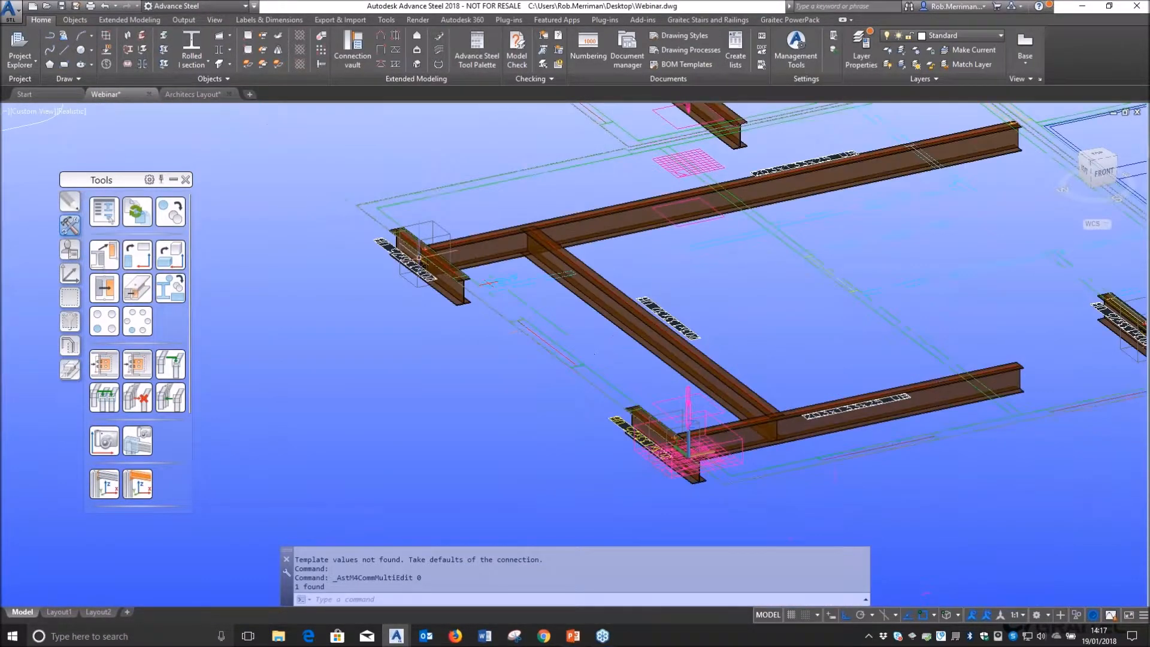
scroll(420, 257, "up", 6)
scroll(420, 256, "down", 6)
scroll(557, 299, "down", 4)
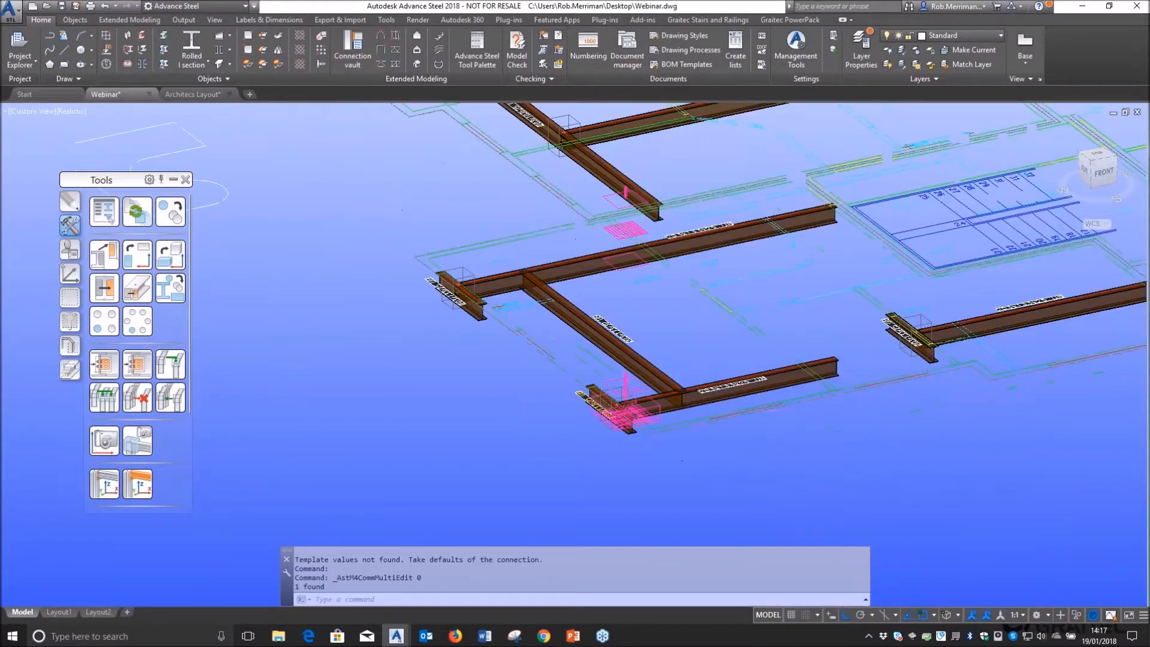
scroll(592, 389, "up", 6)
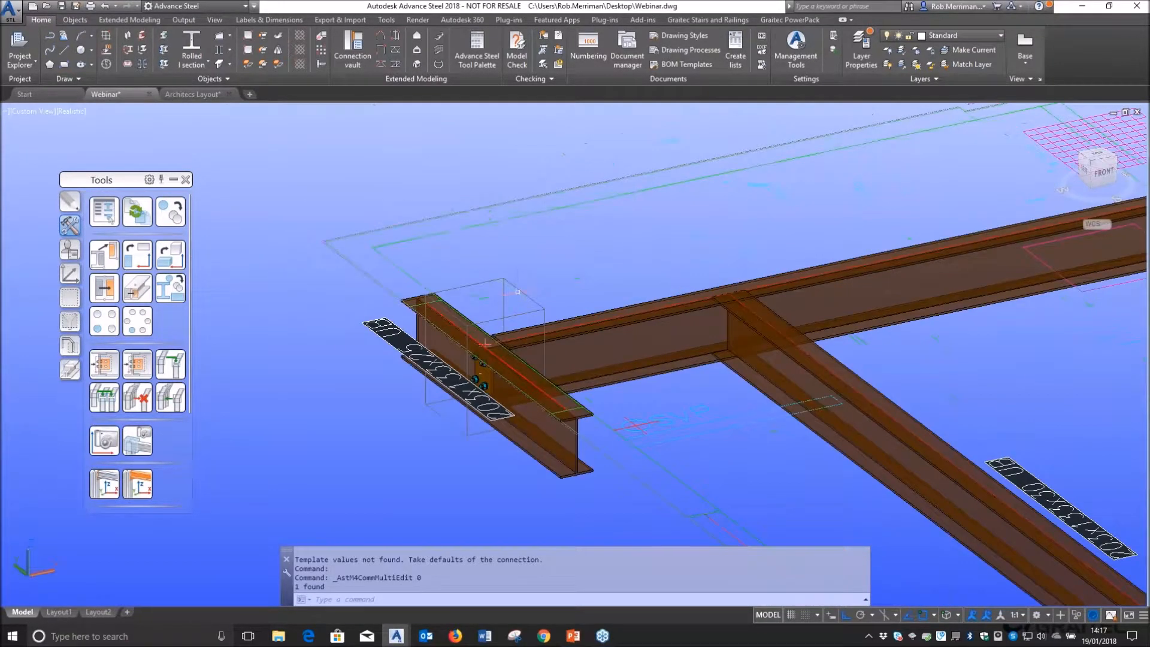
left_click(485, 344)
double_click(520, 295)
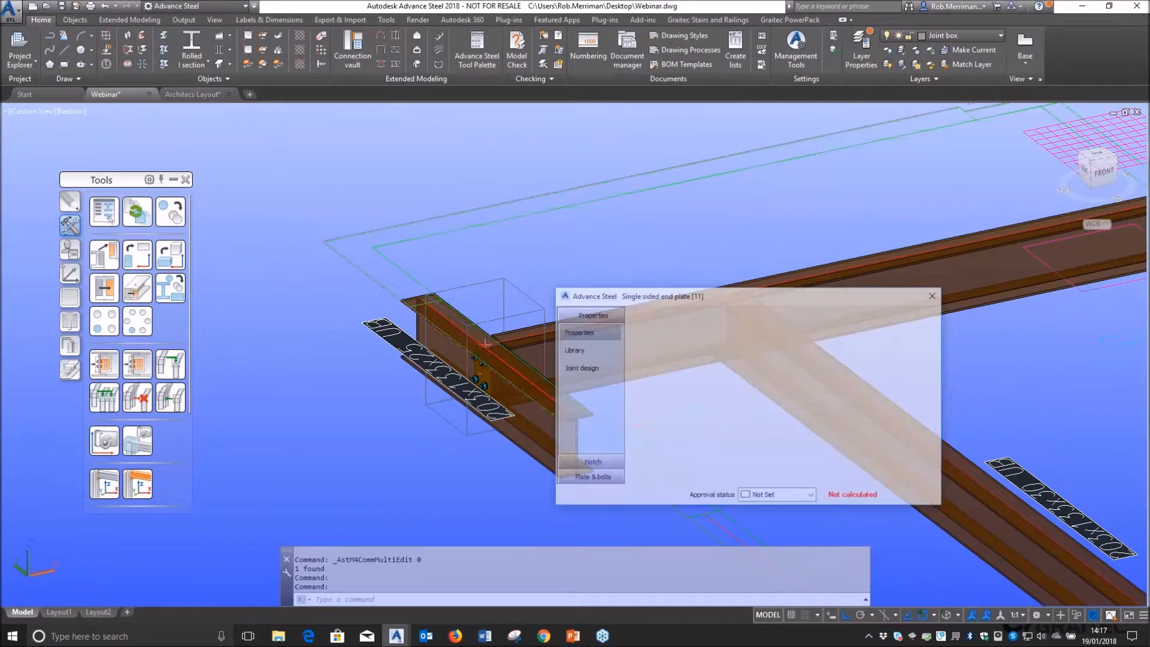
left_click(591, 478)
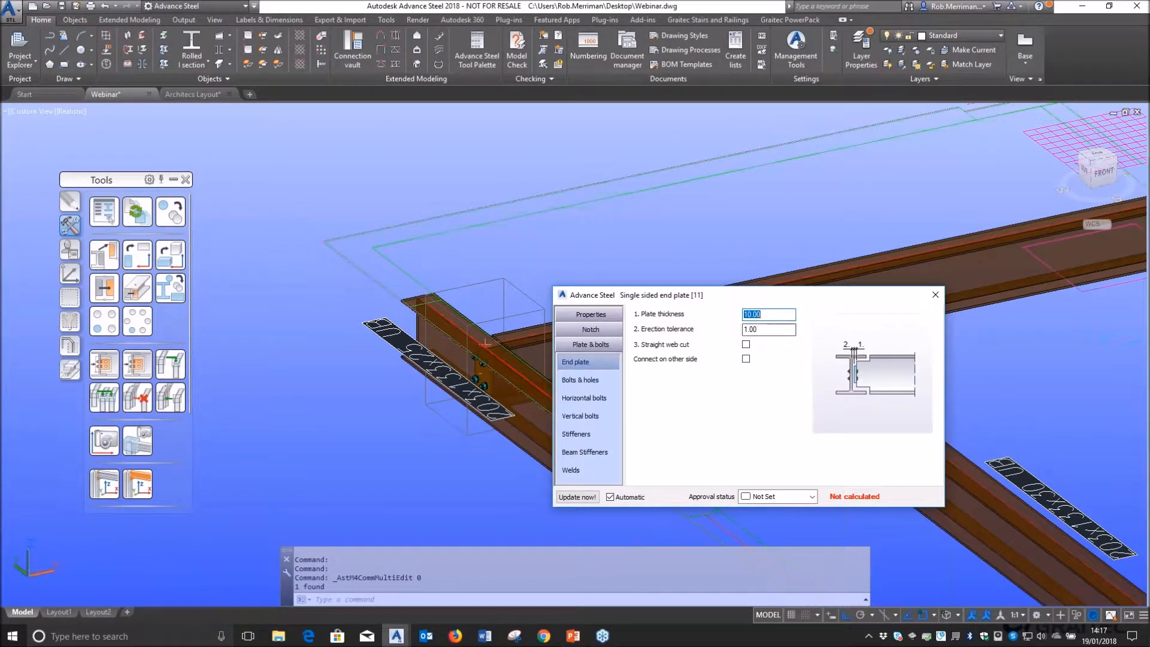
type("50")
key("Return")
left_click(936, 295)
- Inspect the northern unit's slave end plate joint and upgrade it to a master joint
scroll(653, 259, "down", 5)
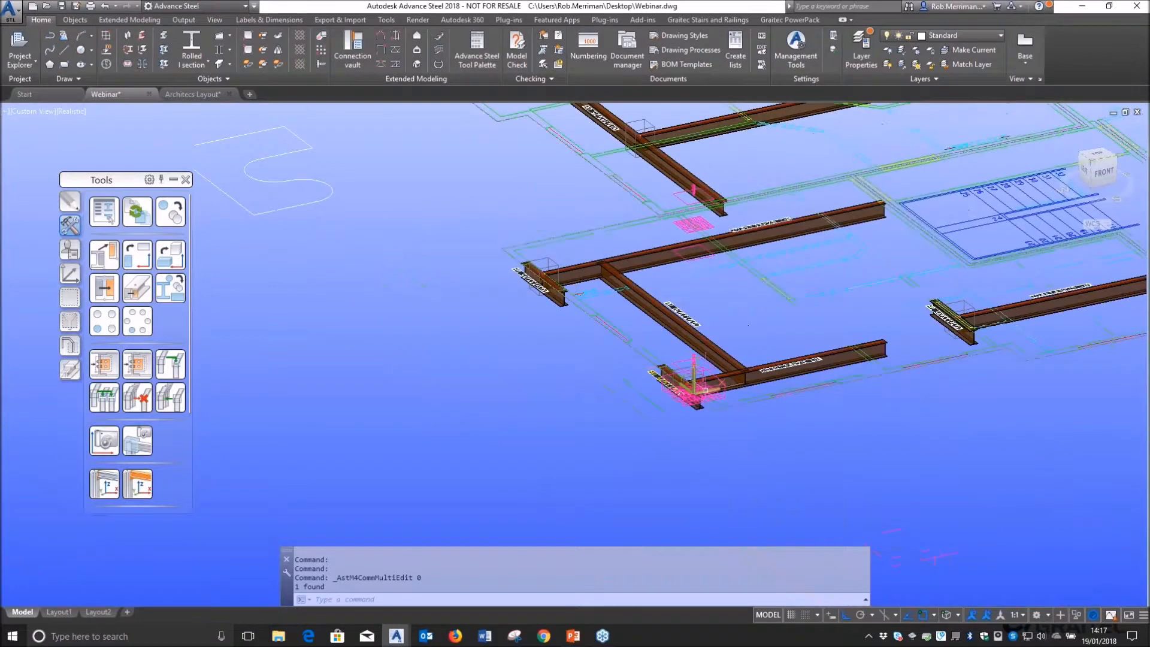
scroll(661, 384, "up", 10)
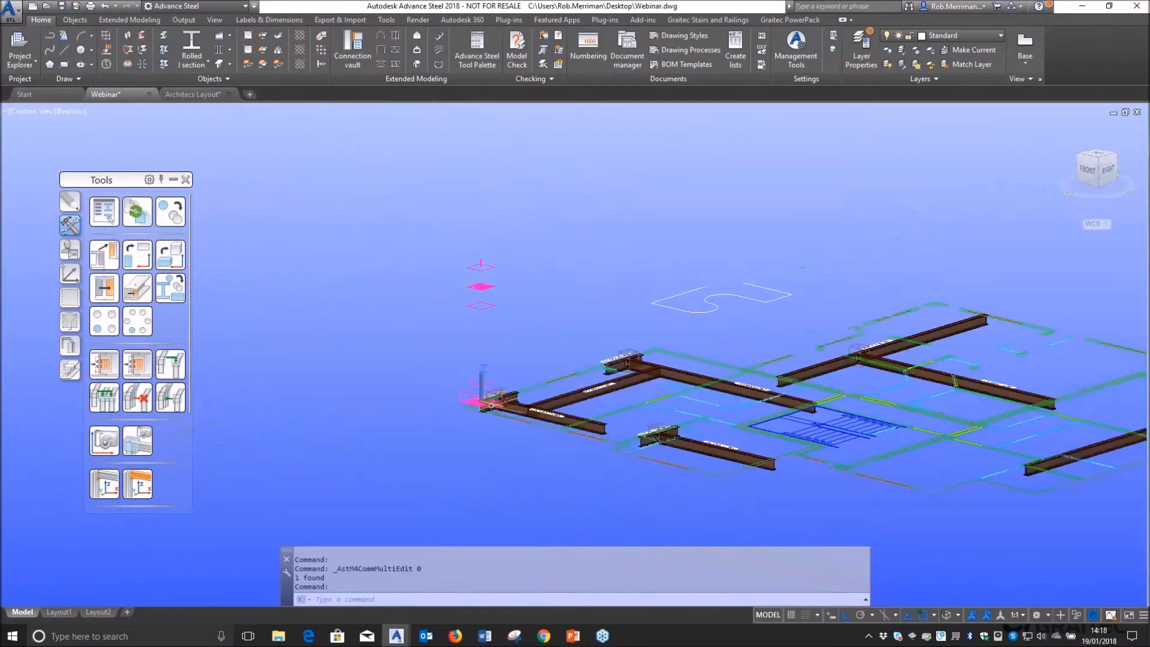
scroll(482, 399, "down", 2)
scroll(690, 373, "up", 15)
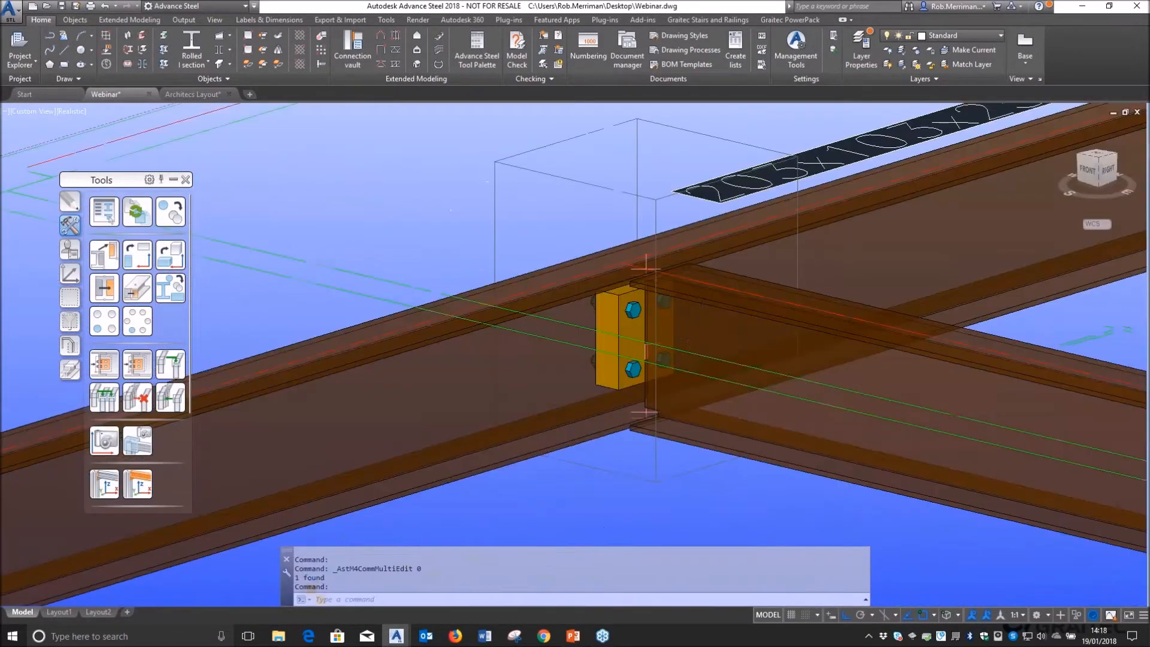
middle_click_drag(634, 319, 640, 330, "shift")
scroll(620, 356, "down", 12)
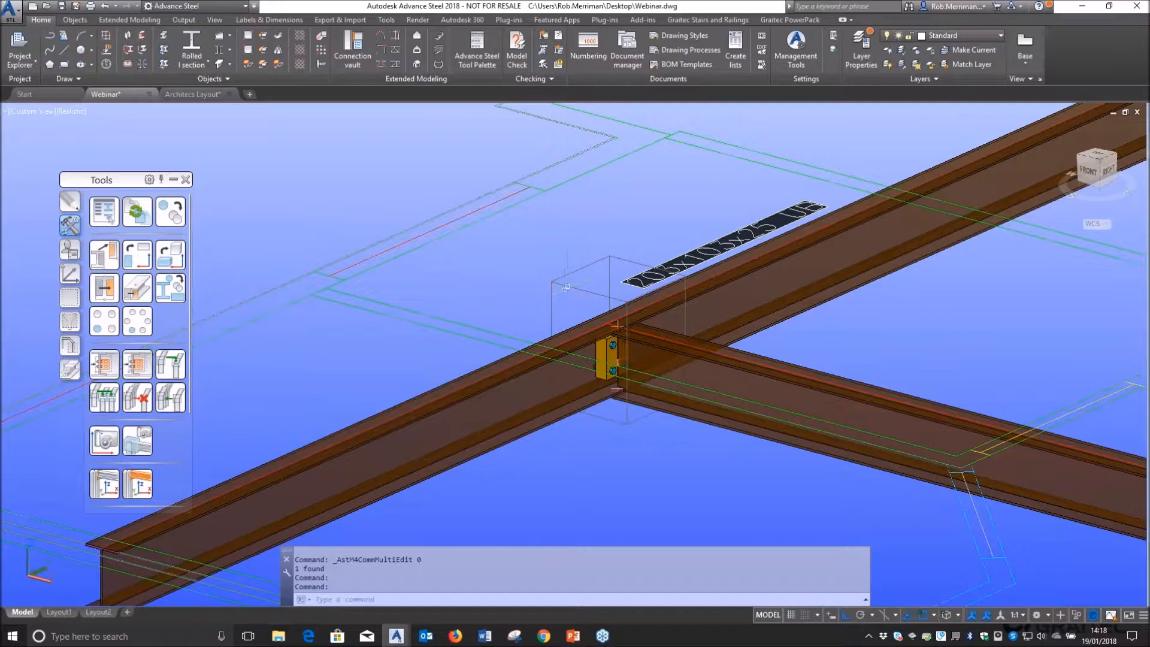
double_click(566, 287)
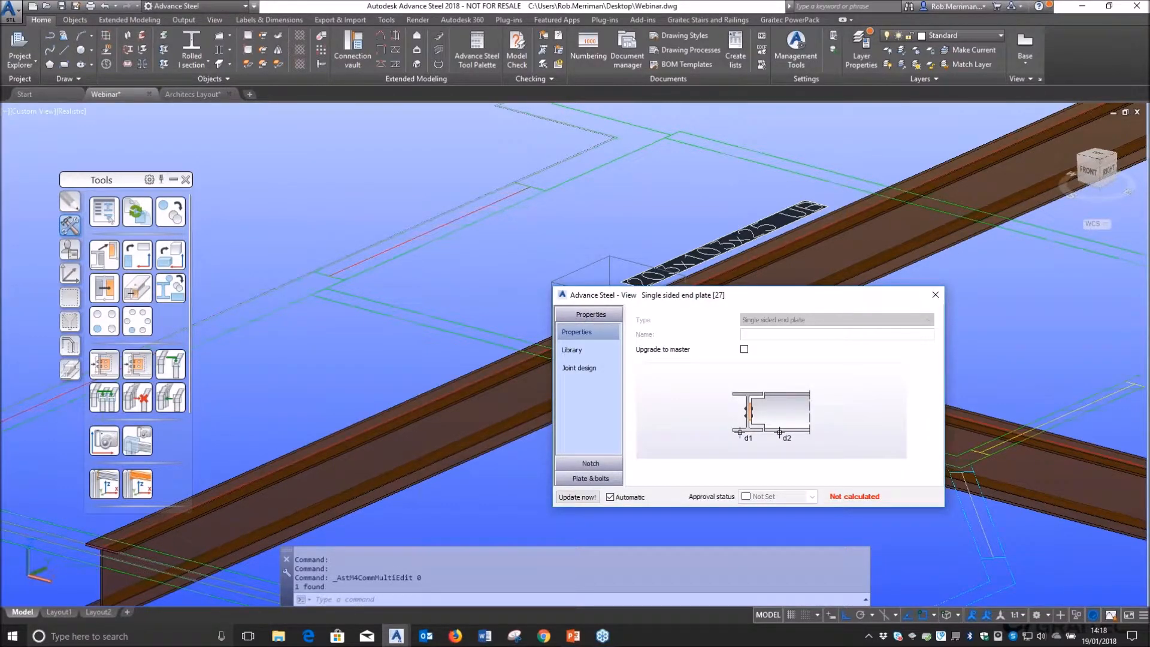
left_click(744, 350)
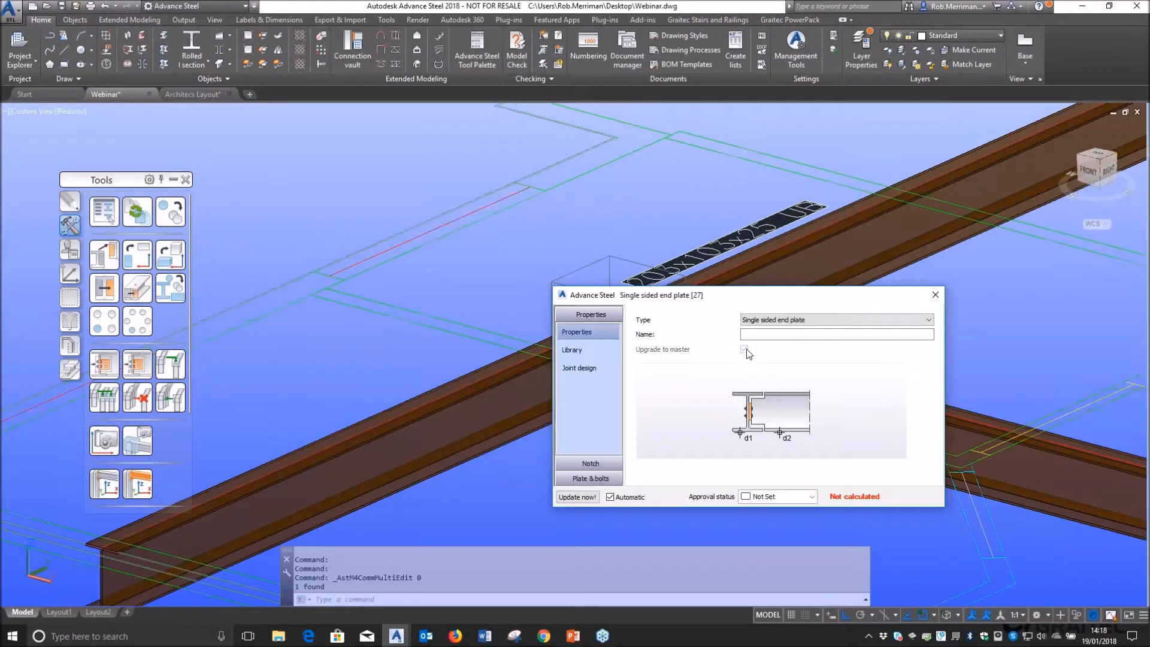
- Set the northern joint's plate thickness to 10 and close its properties
left_click_drag(698, 295, 321, 203)
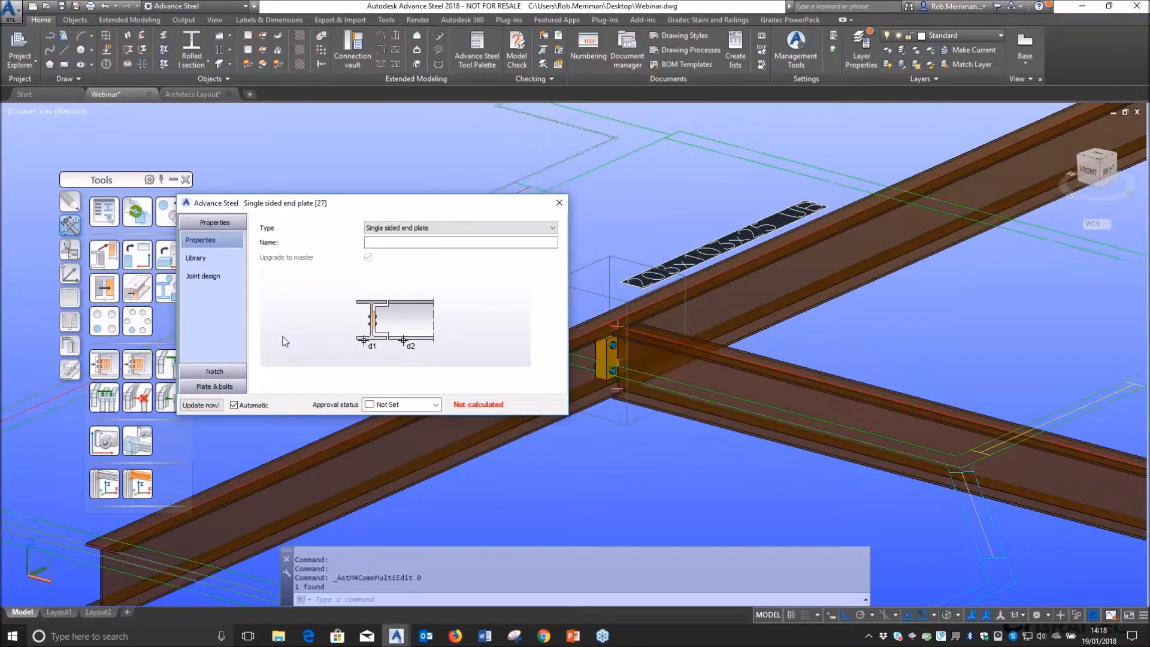
left_click(215, 386)
type("10")
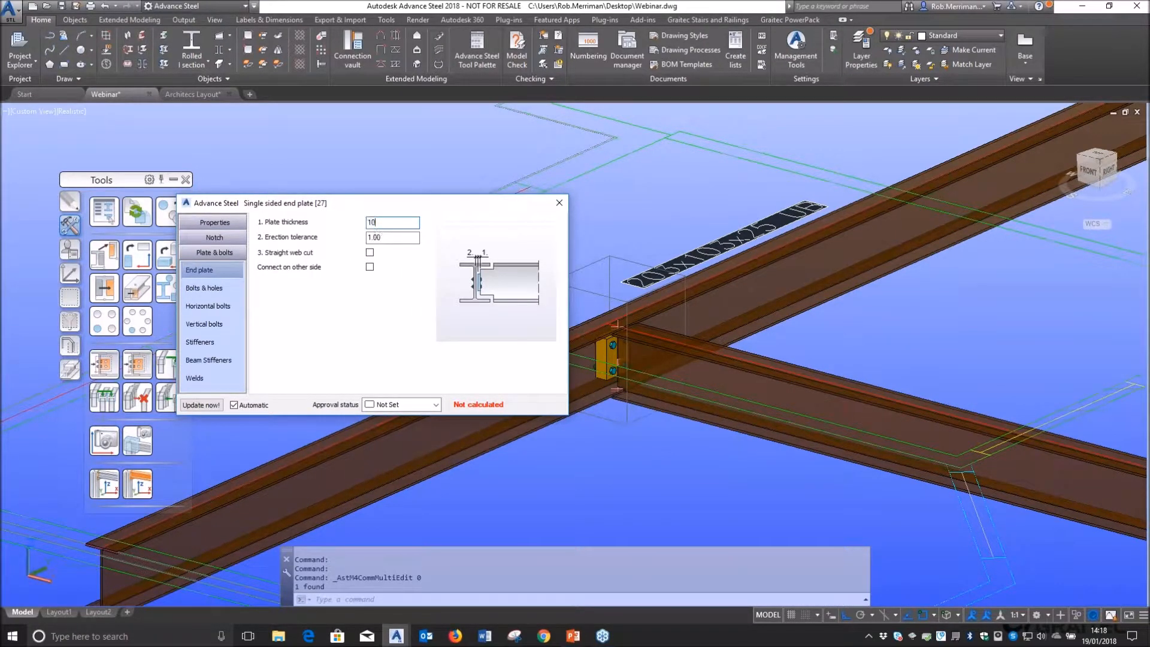
left_click(559, 203)
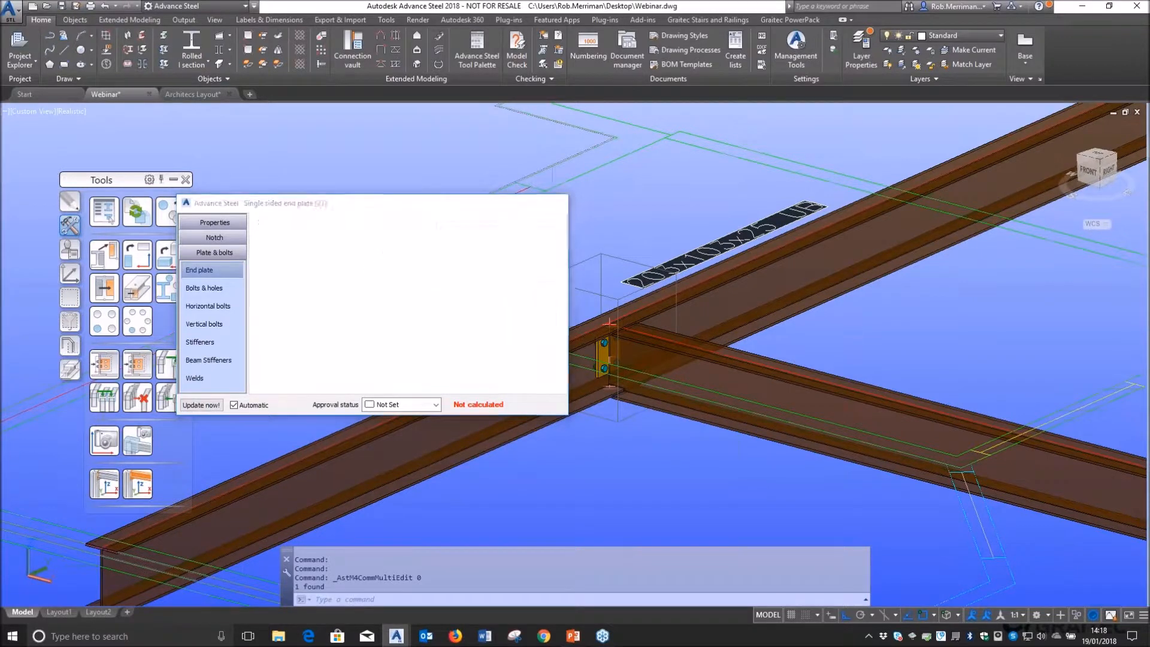
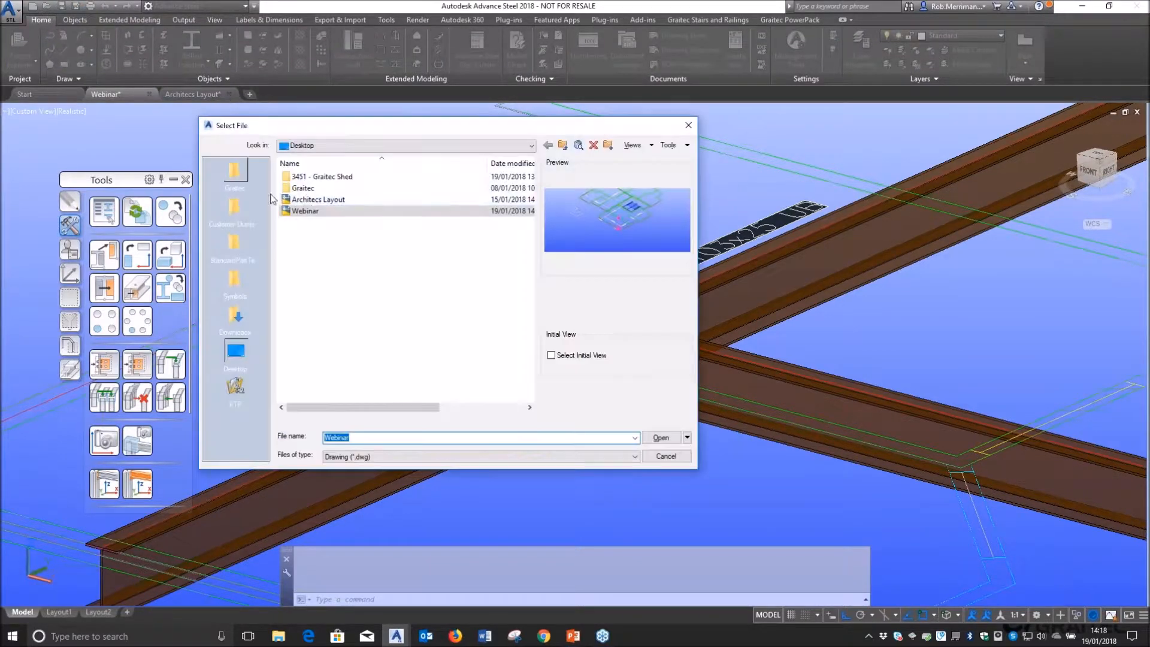
- Open the 3451 - Graitec Shed drawing from the desktop's 3451 - Graitec Shed folder
double_click(322, 178)
left_click(318, 211)
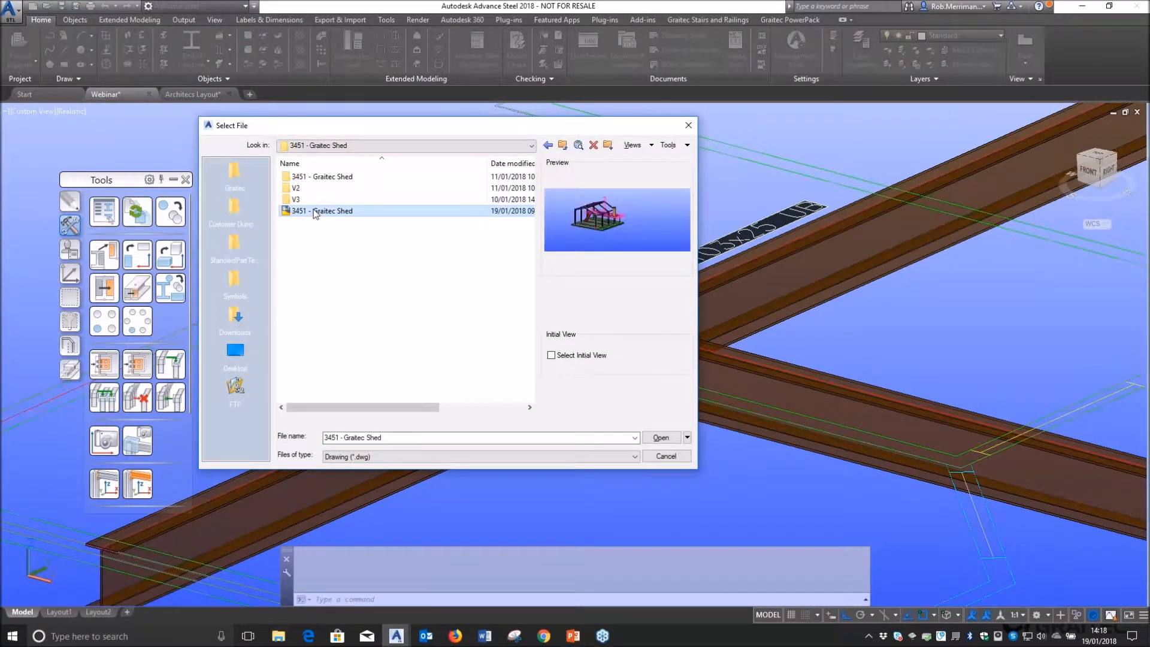
double_click(320, 211)
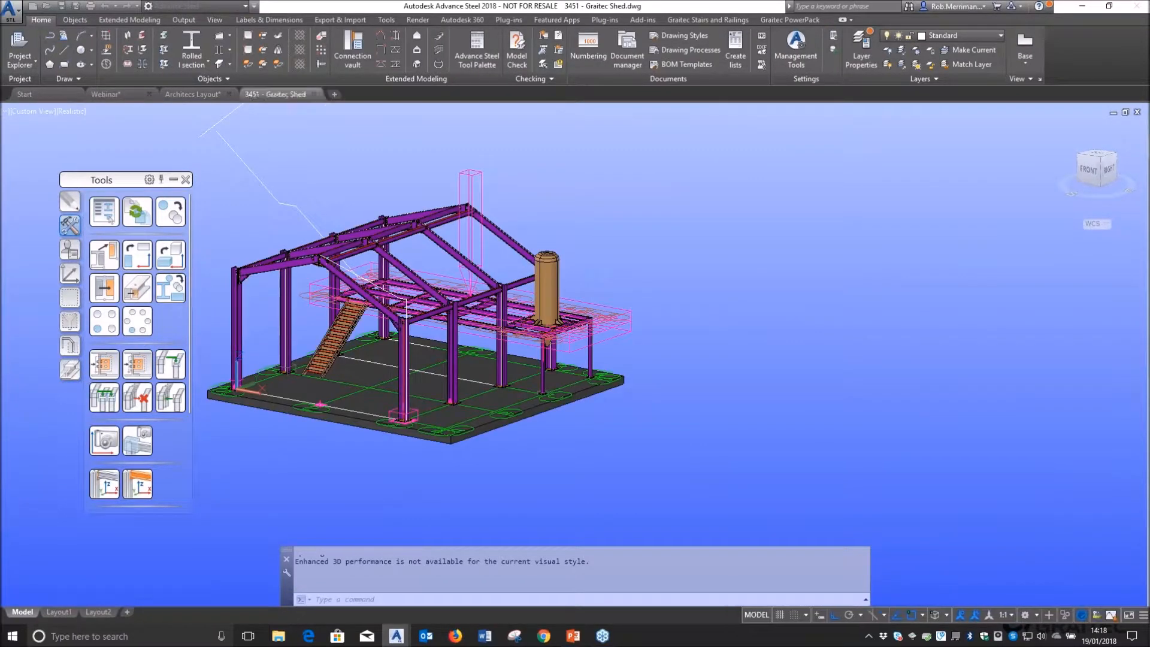
- Open the base plate joint properties of the front corner column on the staircase side and show the base plate layout settings
middle_click_drag(593, 308, 639, 315, "shift")
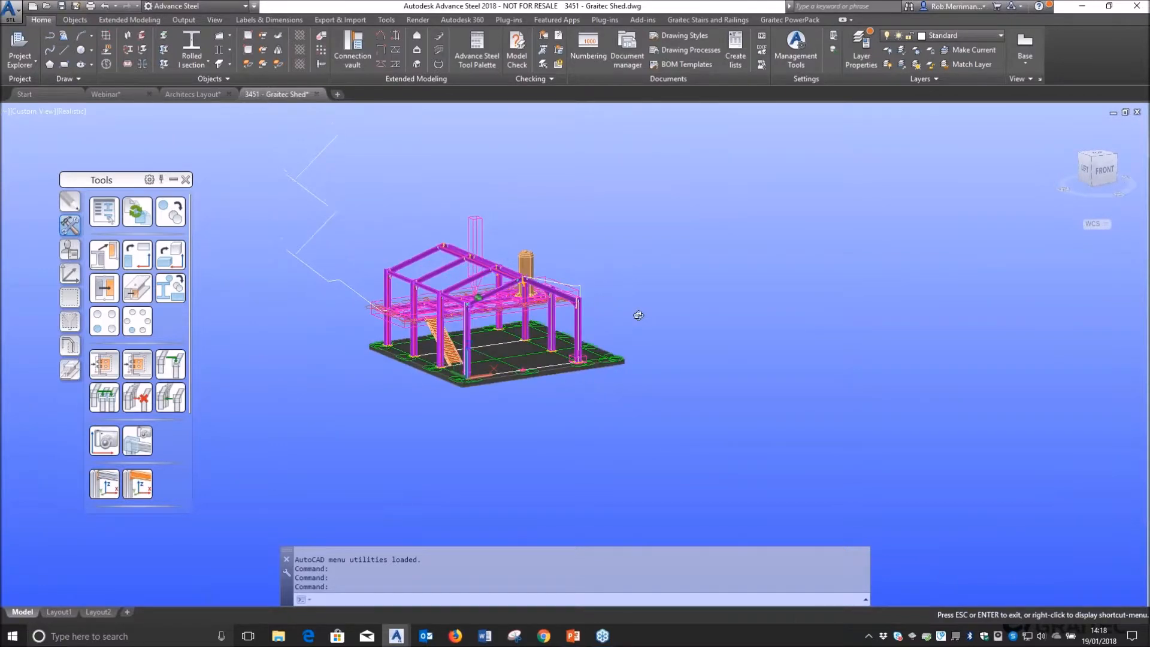
scroll(473, 382, "up", 2)
scroll(465, 366, "up", 10)
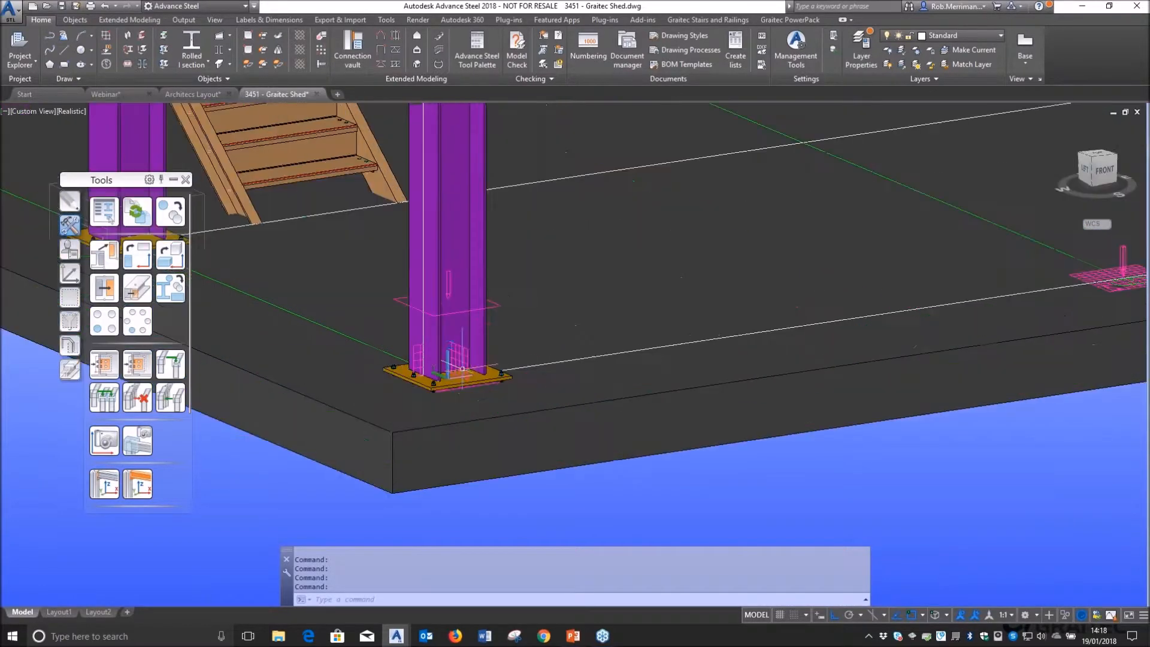
scroll(565, 390, "down", 8)
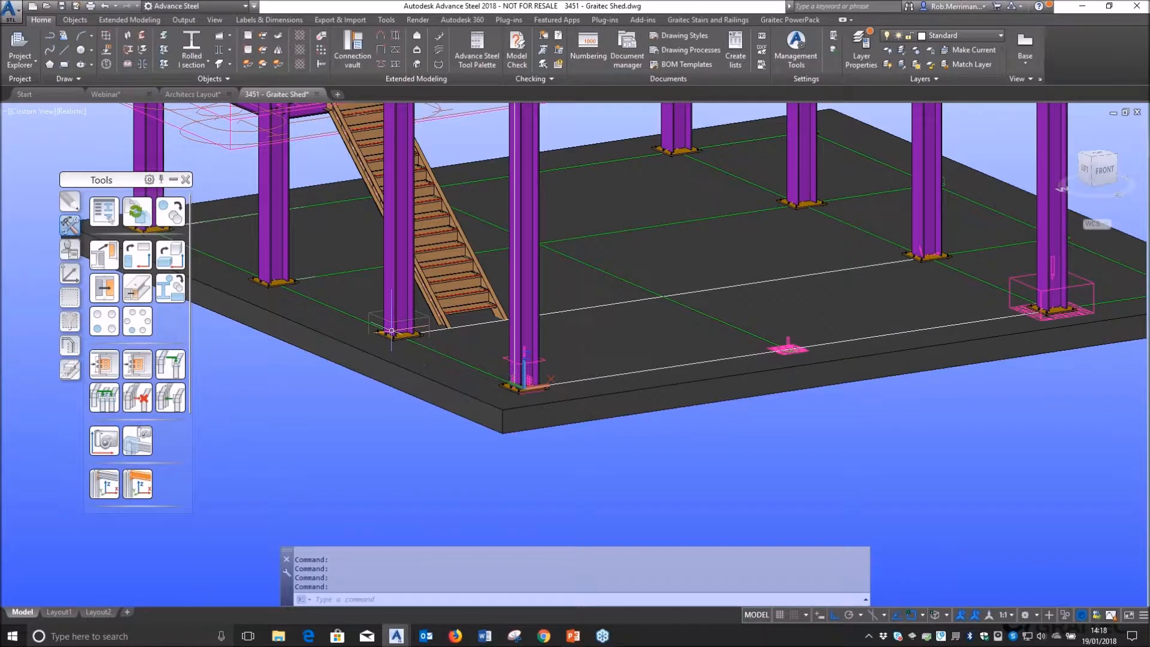
scroll(737, 317, "down", 2)
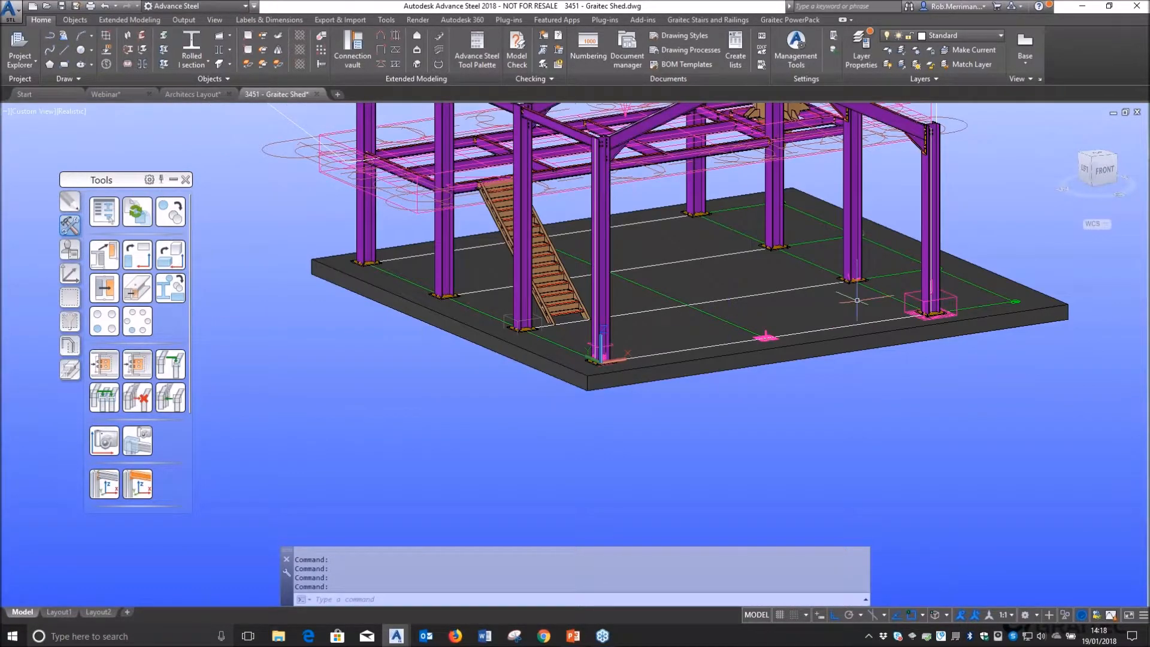
scroll(611, 363, "up", 8)
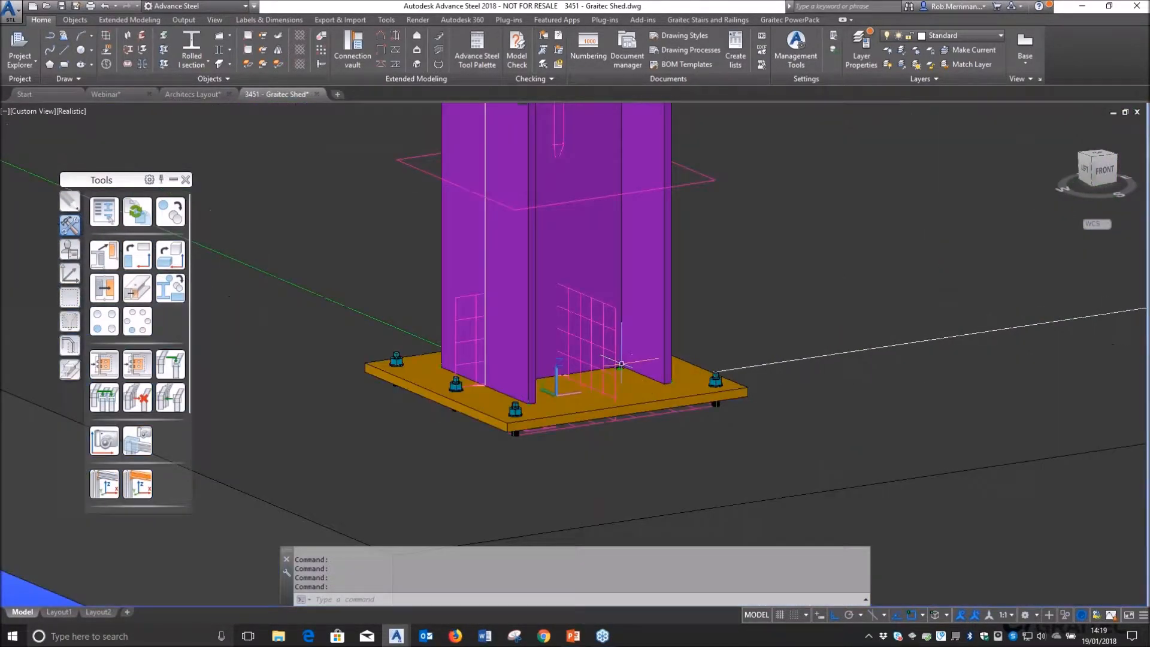
left_click(623, 390)
right_click(623, 390)
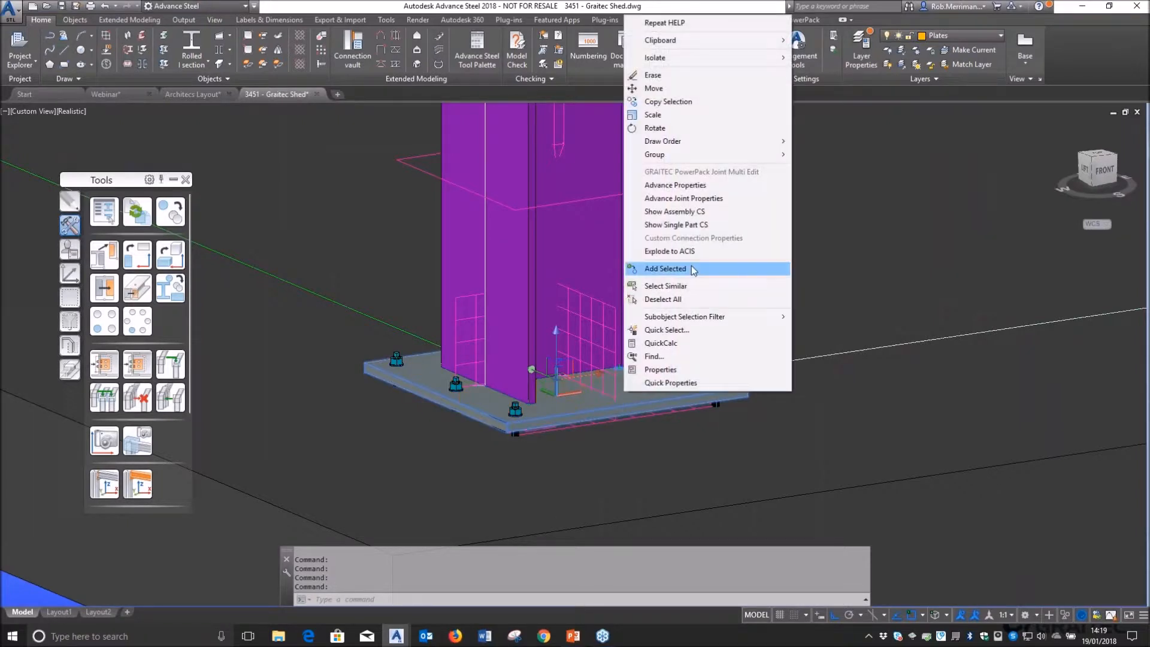
left_click(688, 199)
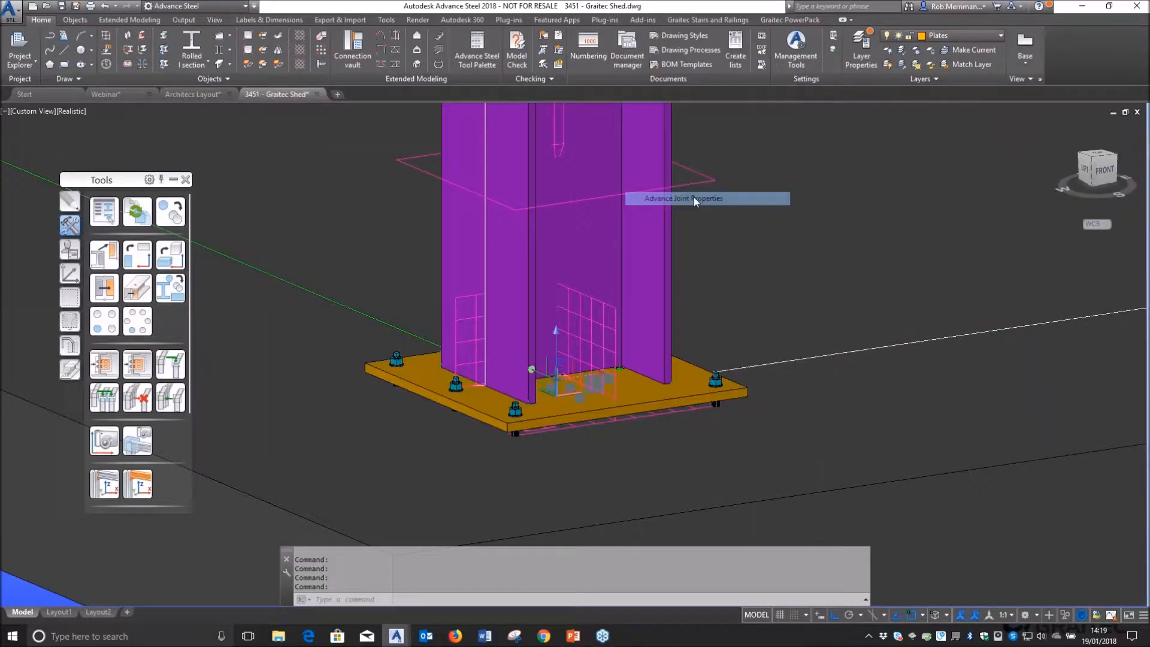
double_click(529, 436)
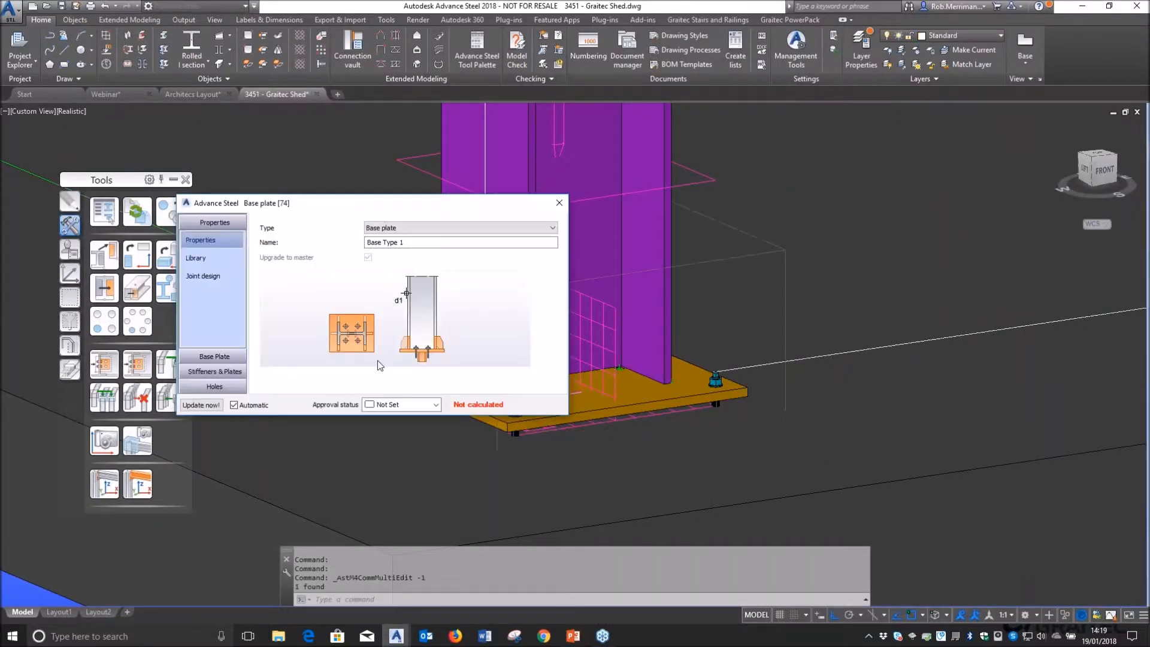
left_click(214, 357)
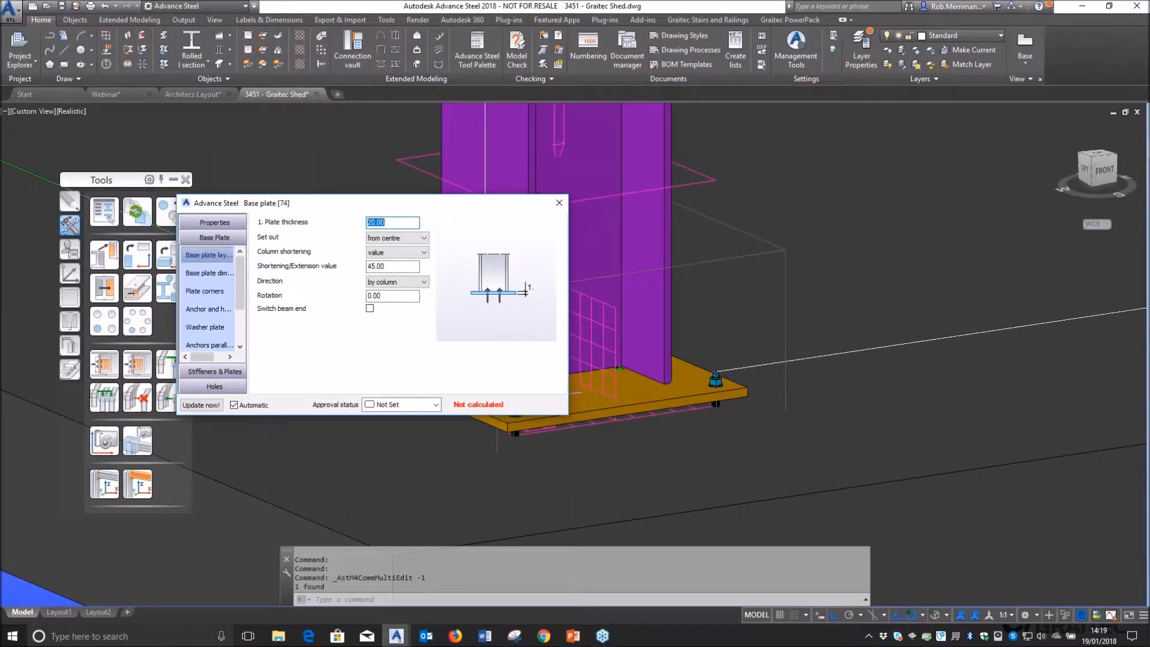
- Try setting the base plate joint's column shortening to plate thickness
left_click(399, 253)
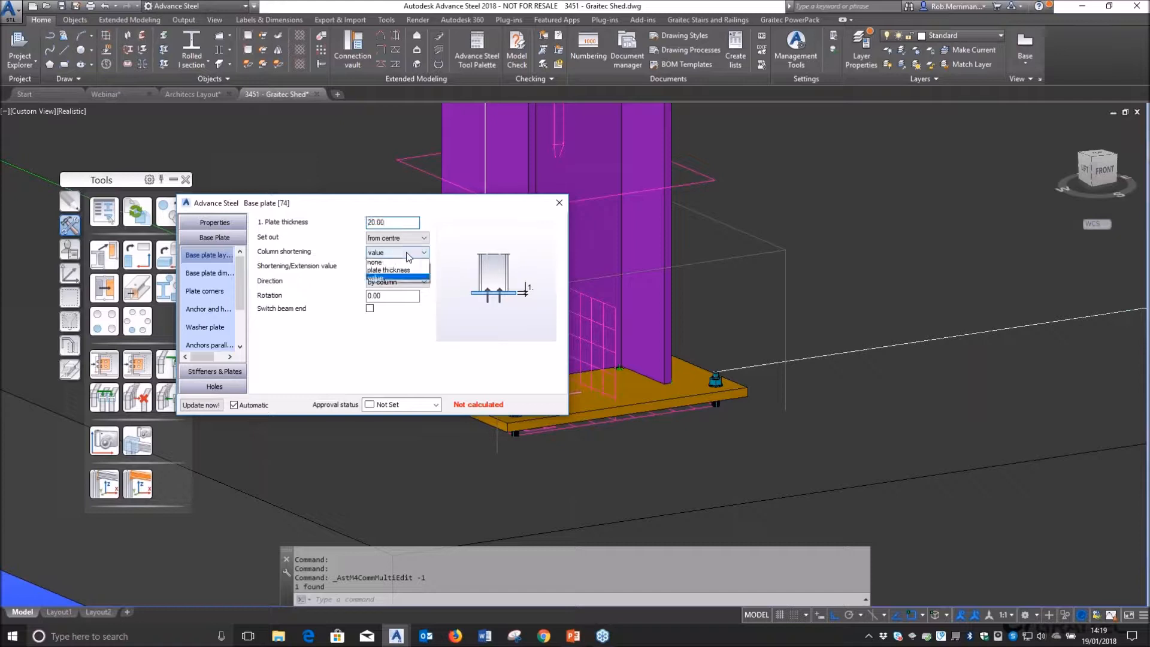
left_click(399, 271)
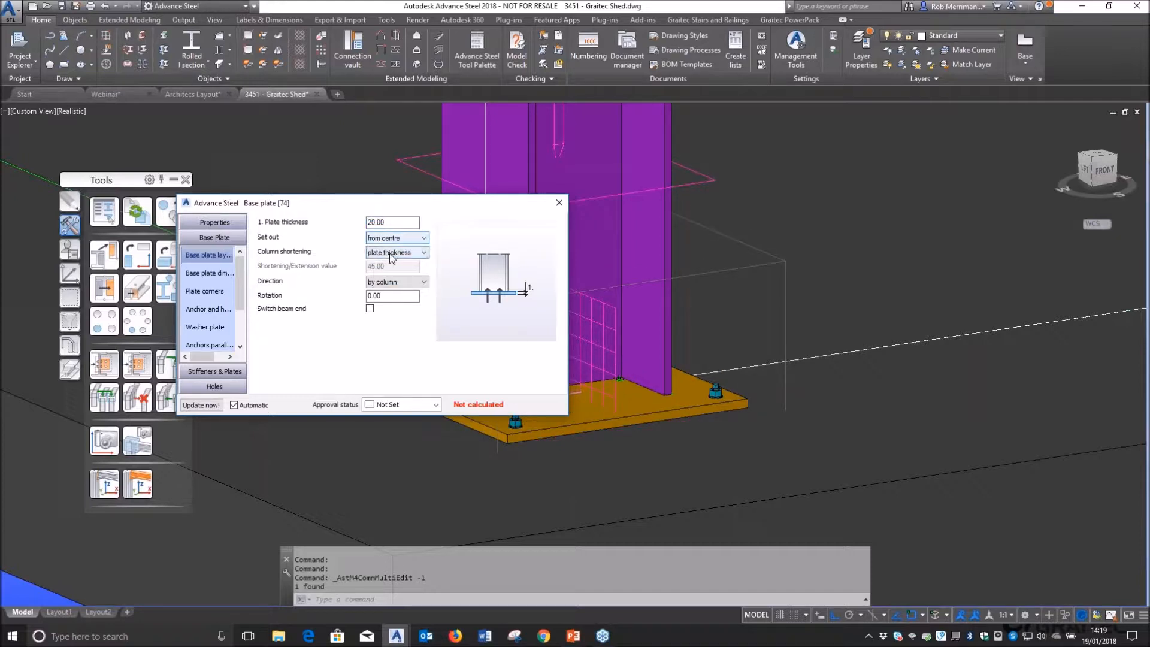
left_click(395, 223)
- Set the column shortening to a fixed value, trying 100 before restoring 45
left_click(387, 254)
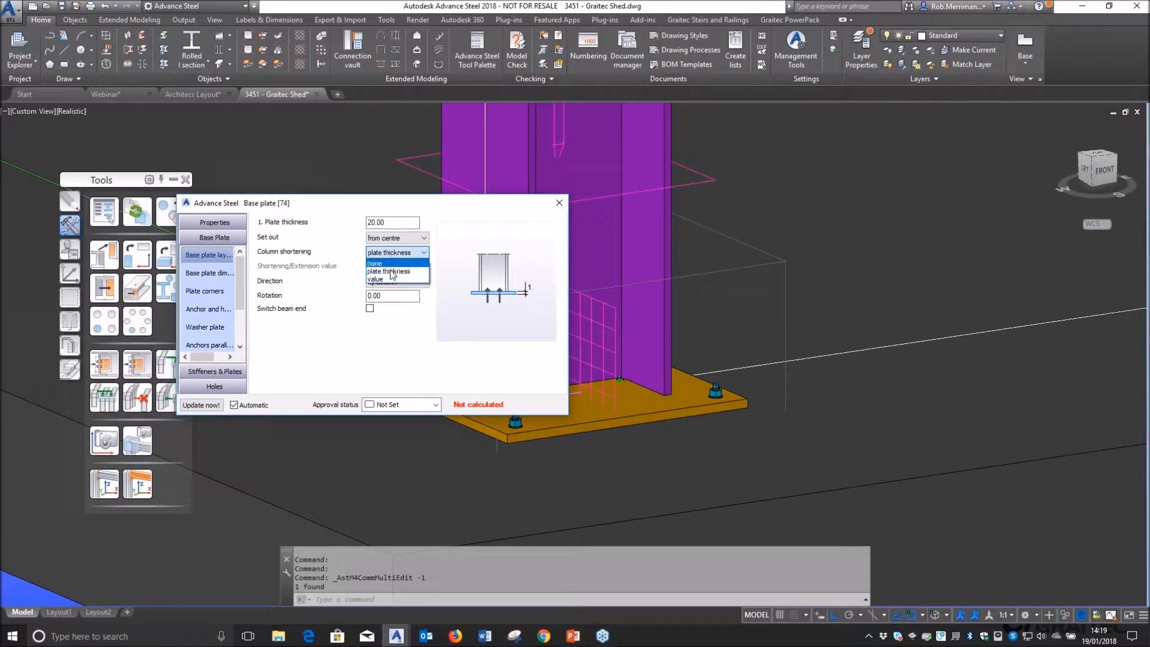
left_click(392, 279)
key("Tab")
type("100")
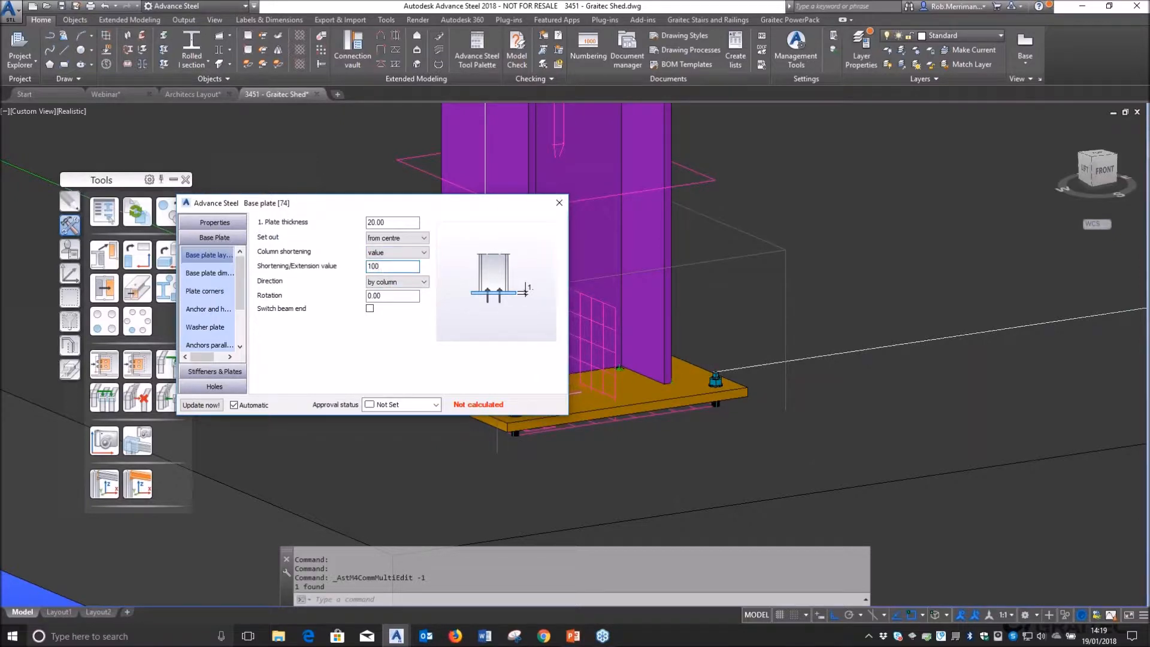
key("Return")
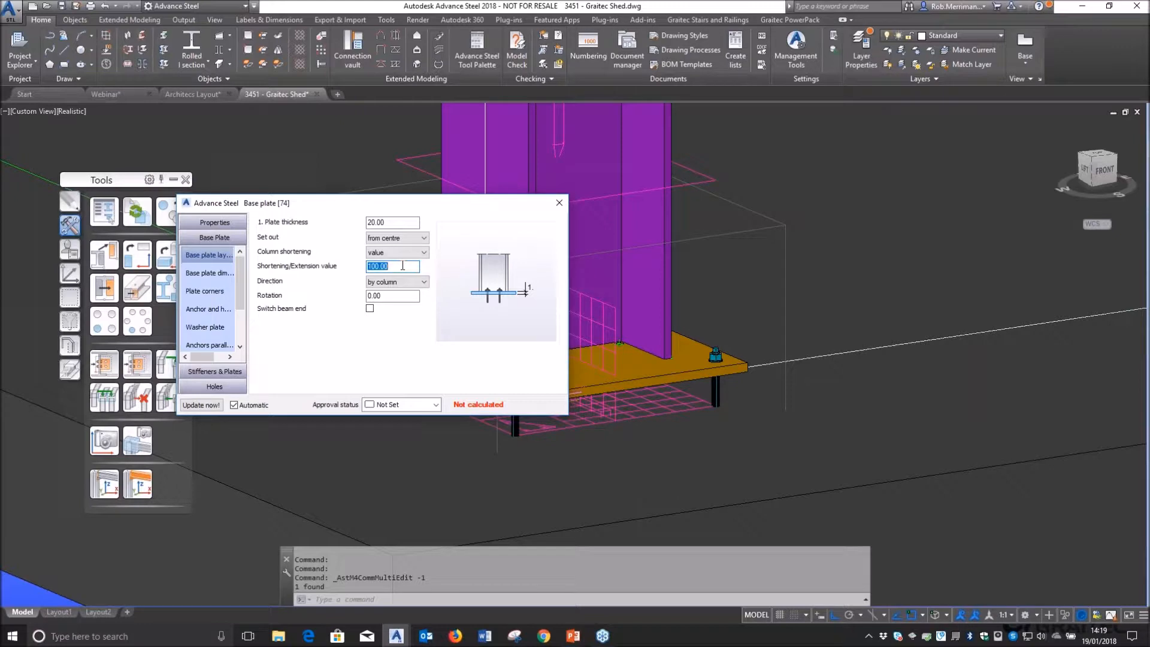
type("45")
key("Return")
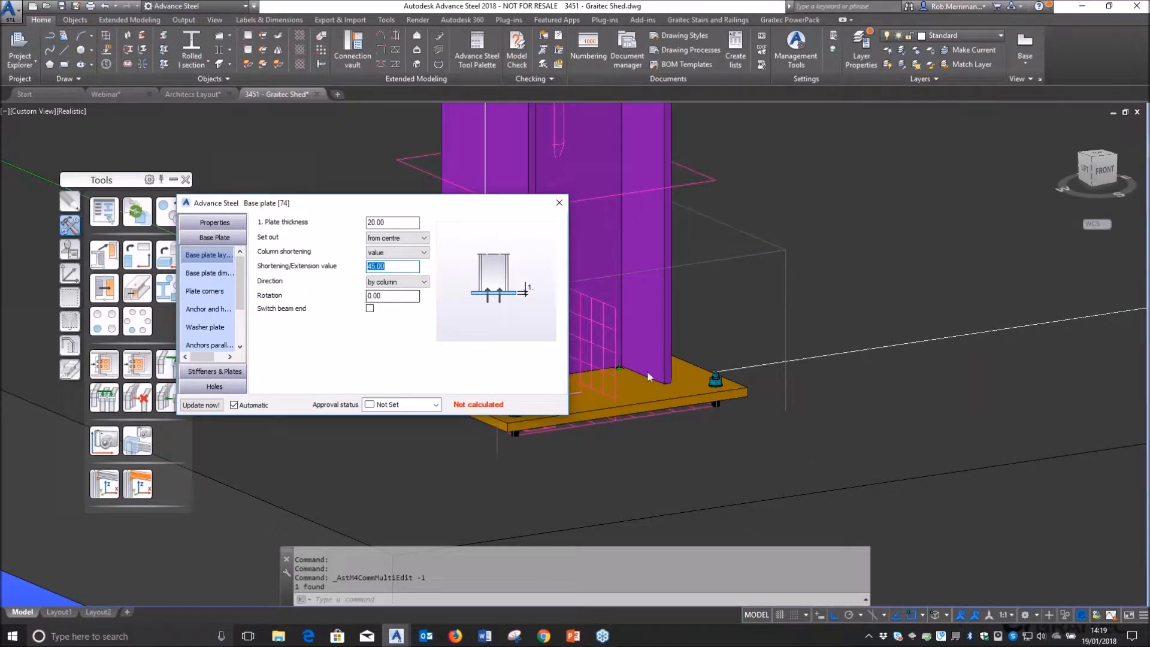
- Examine from the side how the base plate and its anchors sit above the concrete slab
scroll(689, 393, "up", 5)
middle_click_drag(840, 399, 803, 369, "shift")
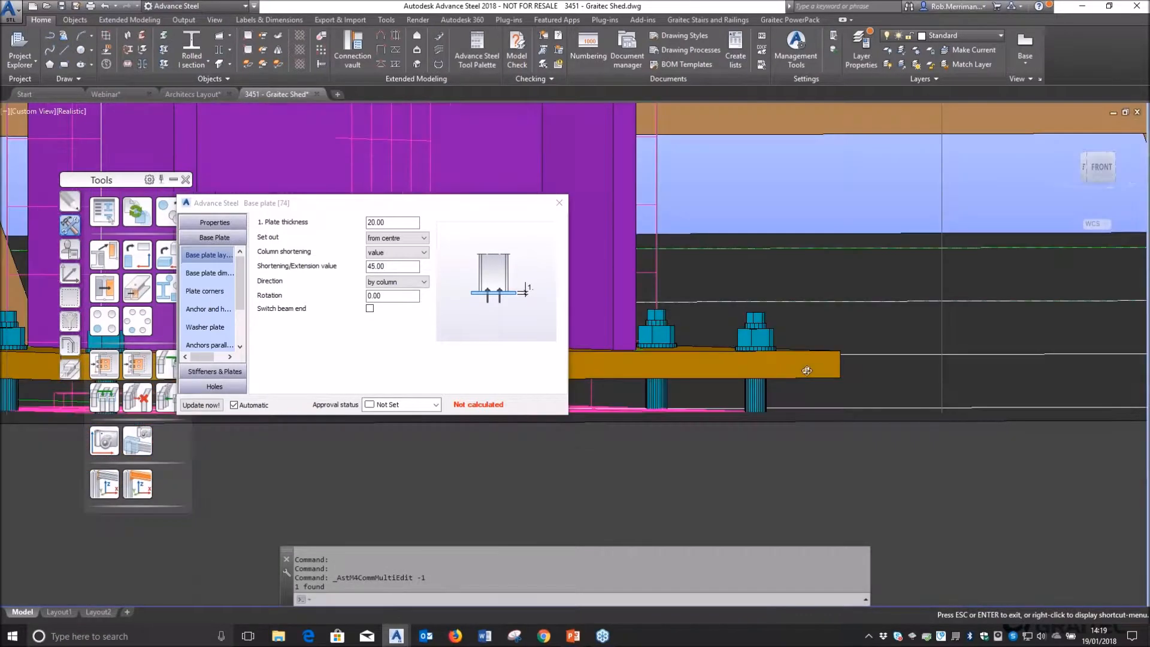
scroll(846, 392, "down", 7)
scroll(845, 392, "up", 8)
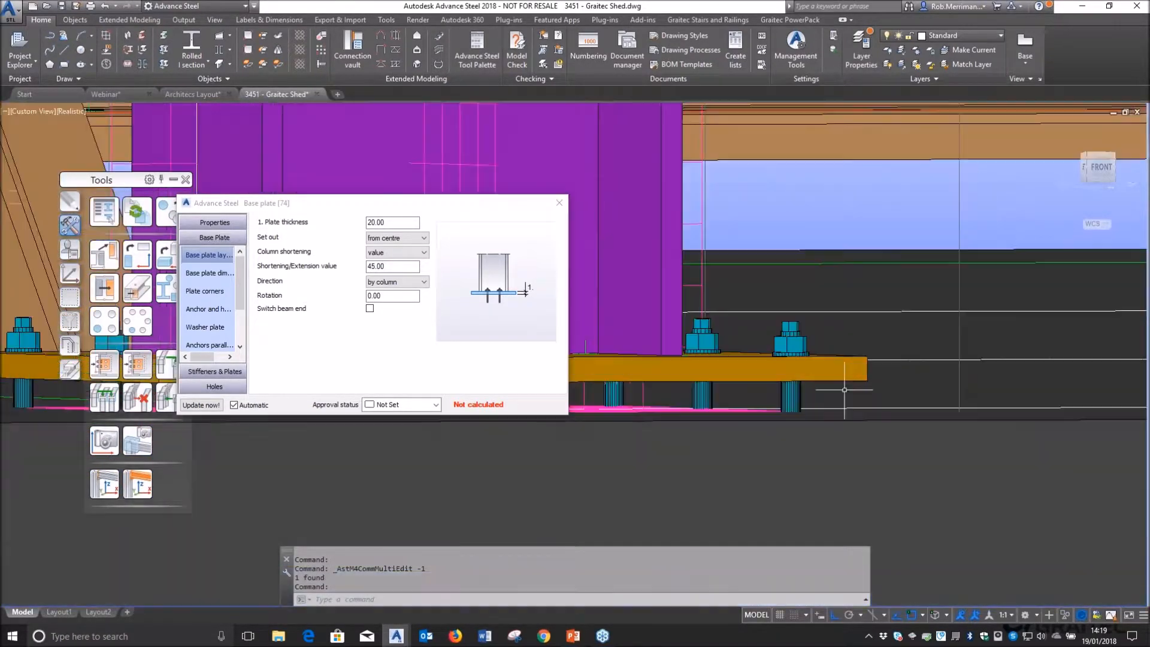
middle_click_drag(845, 390, 829, 381, "shift")
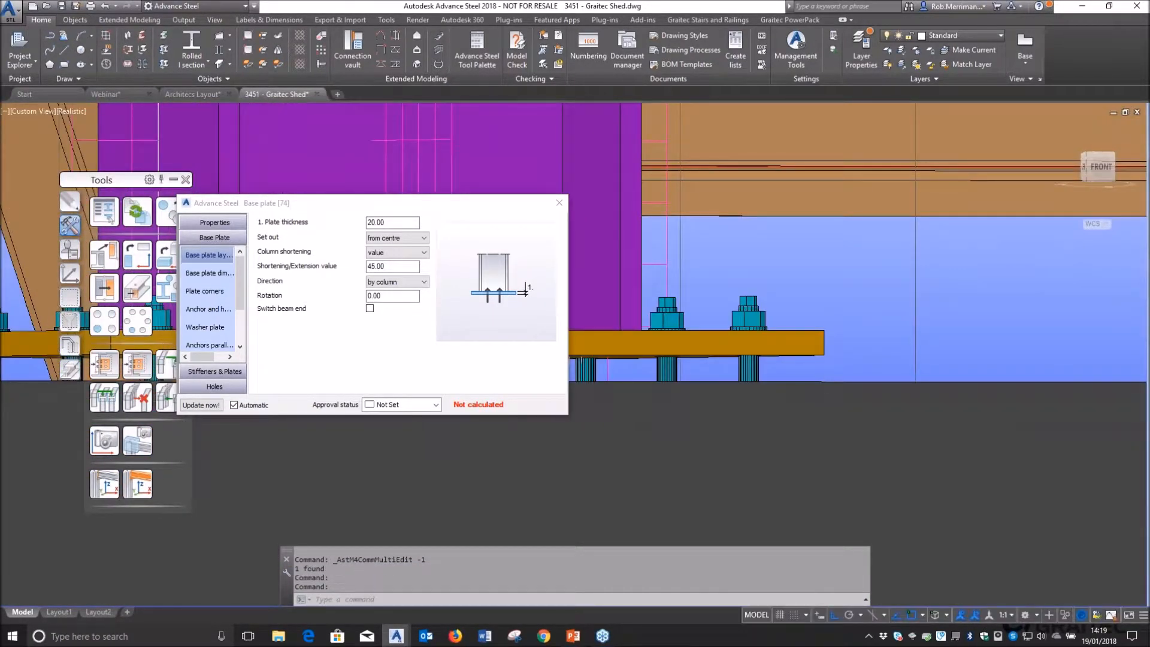
middle_click_drag(784, 325, 801, 352, "shift")
scroll(683, 301, "down", 6)
scroll(684, 301, "up", 3)
scroll(674, 307, "up", 2)
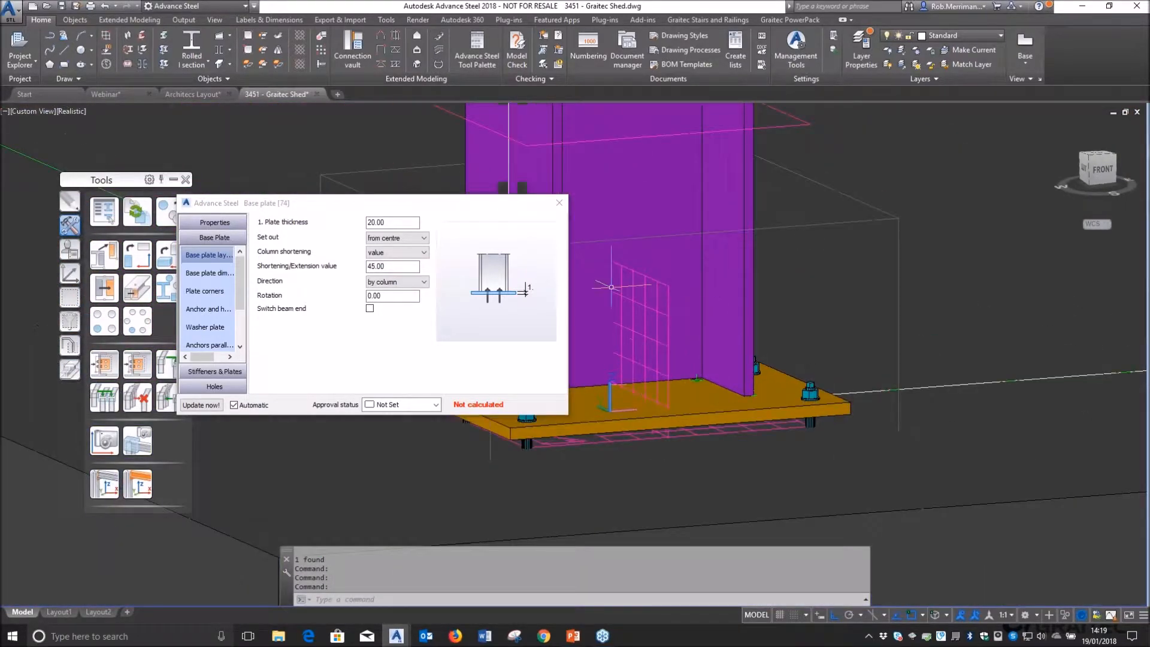
- Set the base plate thickness to 15 and move the properties dialog clear of the joint
type("15")
key("Return")
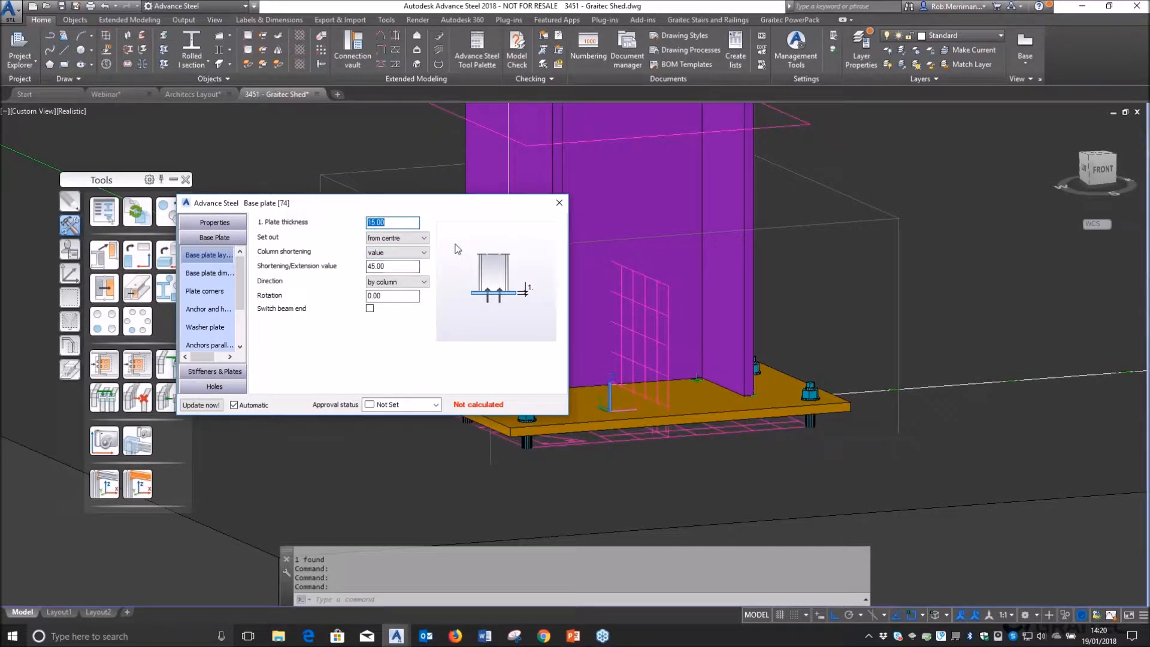
left_click_drag(456, 208, 289, 201)
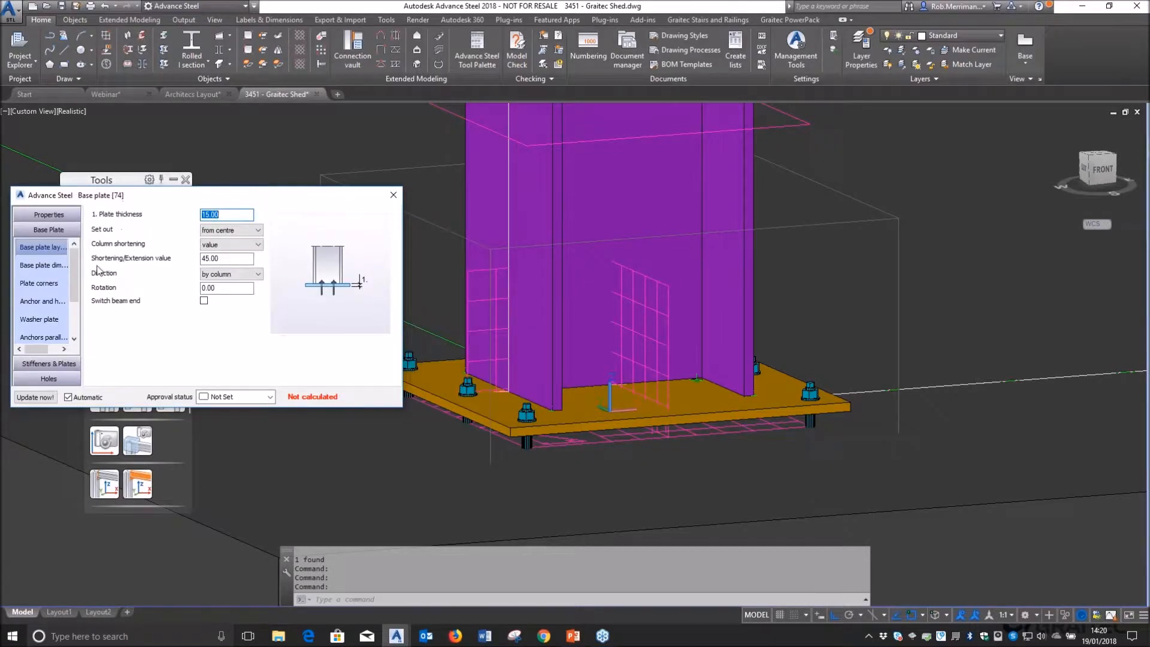
- Set the anchors along the base plate's front edge to 3 with an intermediate distance of 250
left_click(43, 336)
left_click(44, 336)
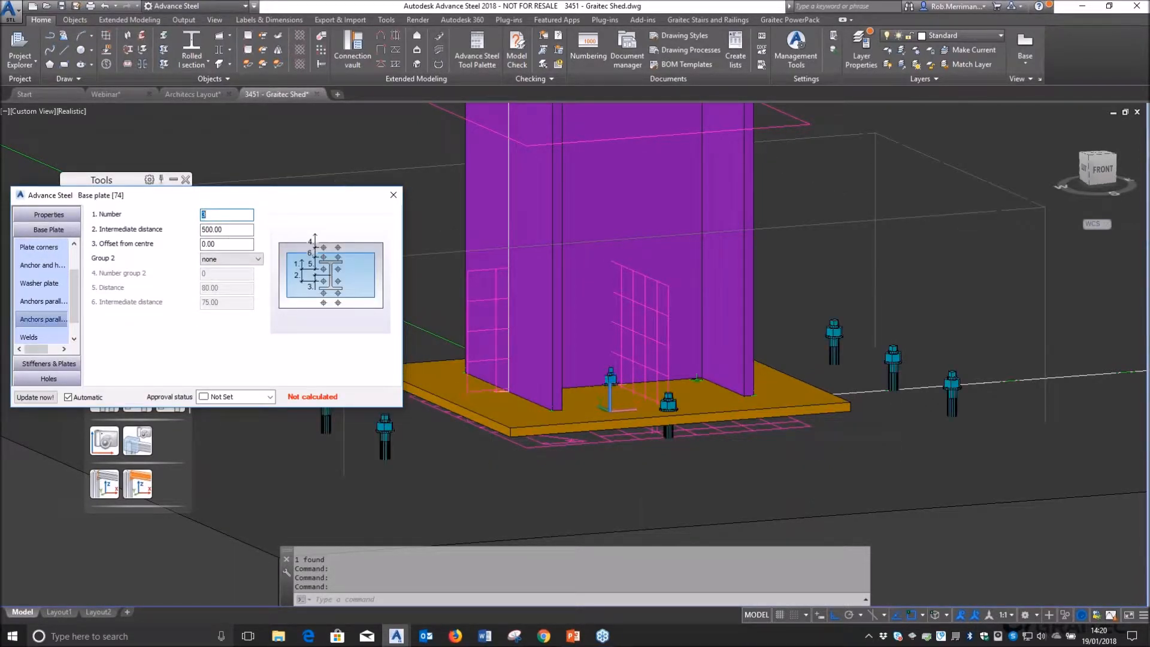
double_click(220, 230)
type("250")
key("Return")
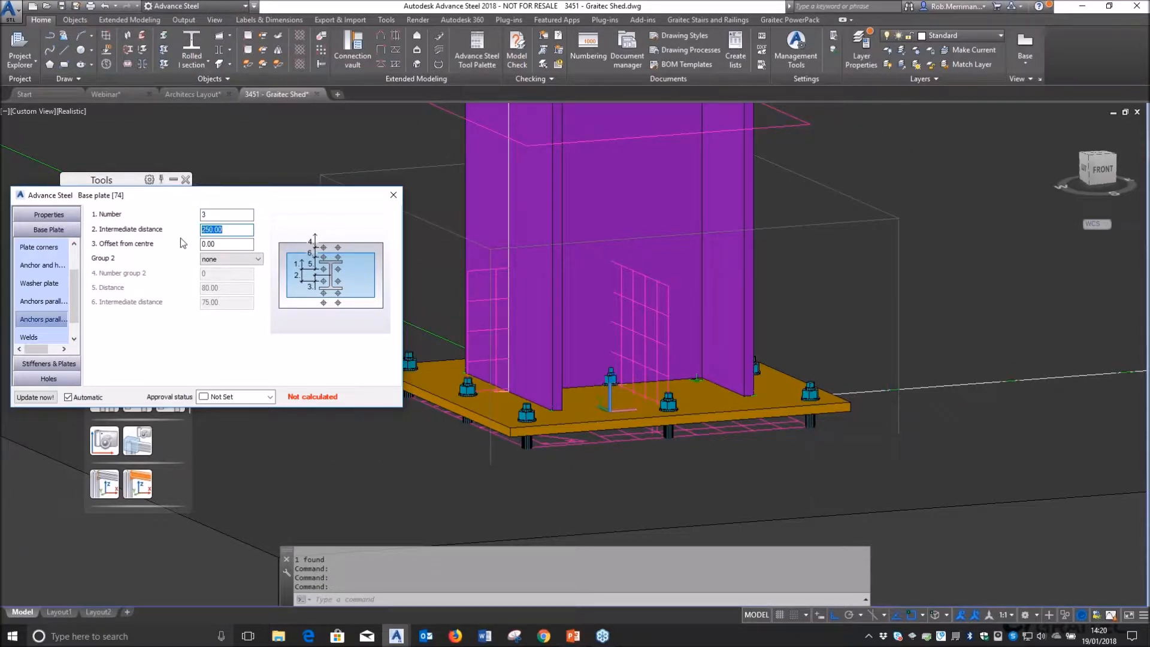
- Remove the centre bolts from the base plate's anchor pattern and close the joint properties
left_click(47, 300)
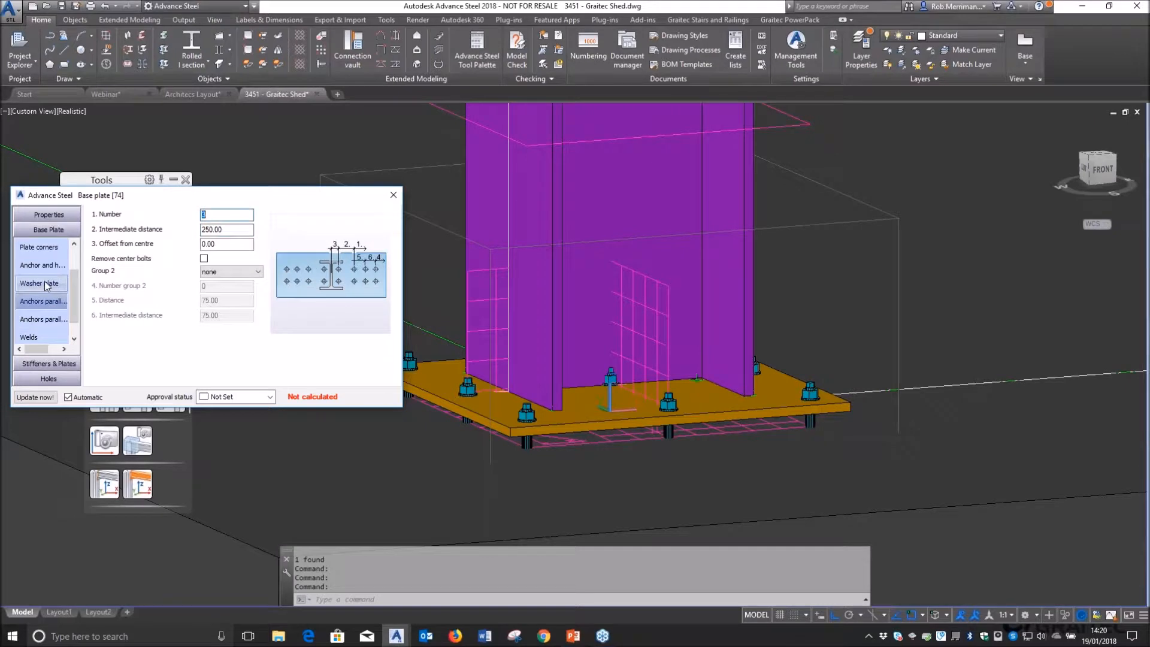
left_click(204, 258)
middle_click_drag(592, 340, 690, 368, "shift")
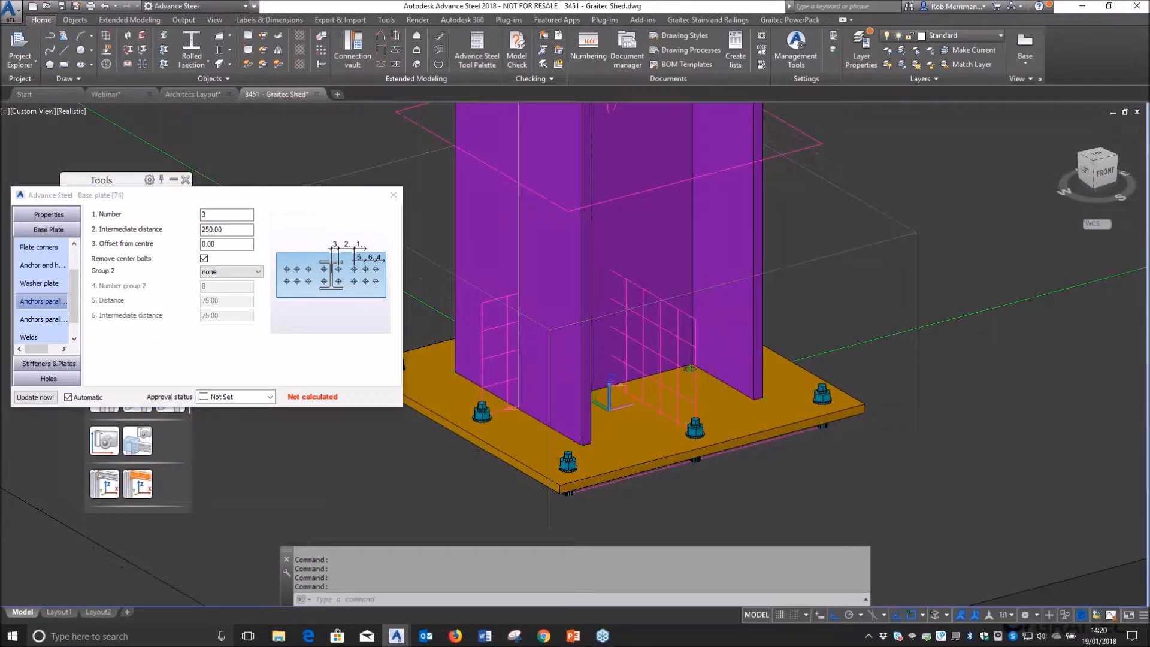
left_click(393, 195)
- Start transferring joint parameters and select the other three column base plates along the staircase side as targets
scroll(600, 433, "down", 5)
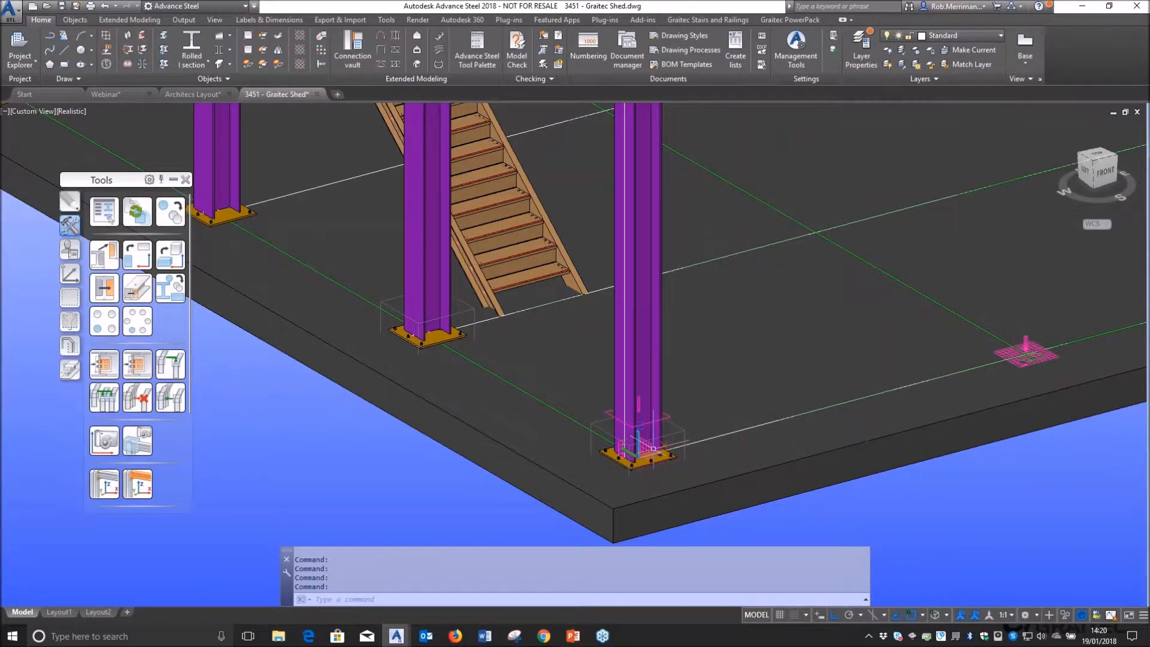
scroll(453, 331, "down", 5)
scroll(505, 393, "up", 2)
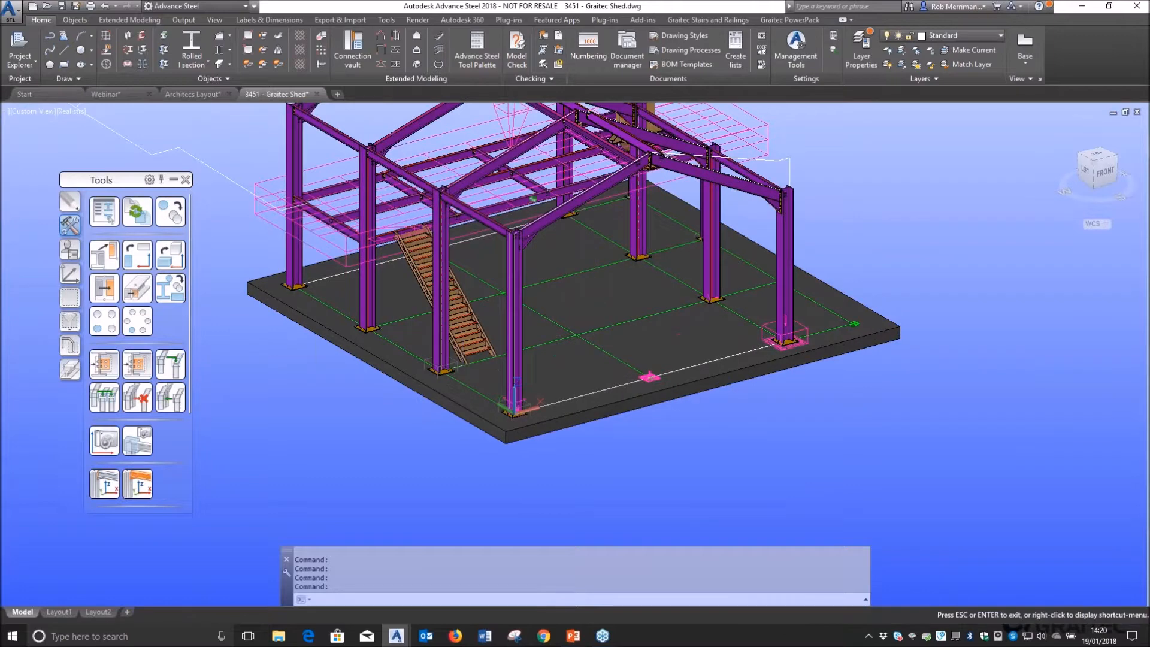
left_click(148, 22)
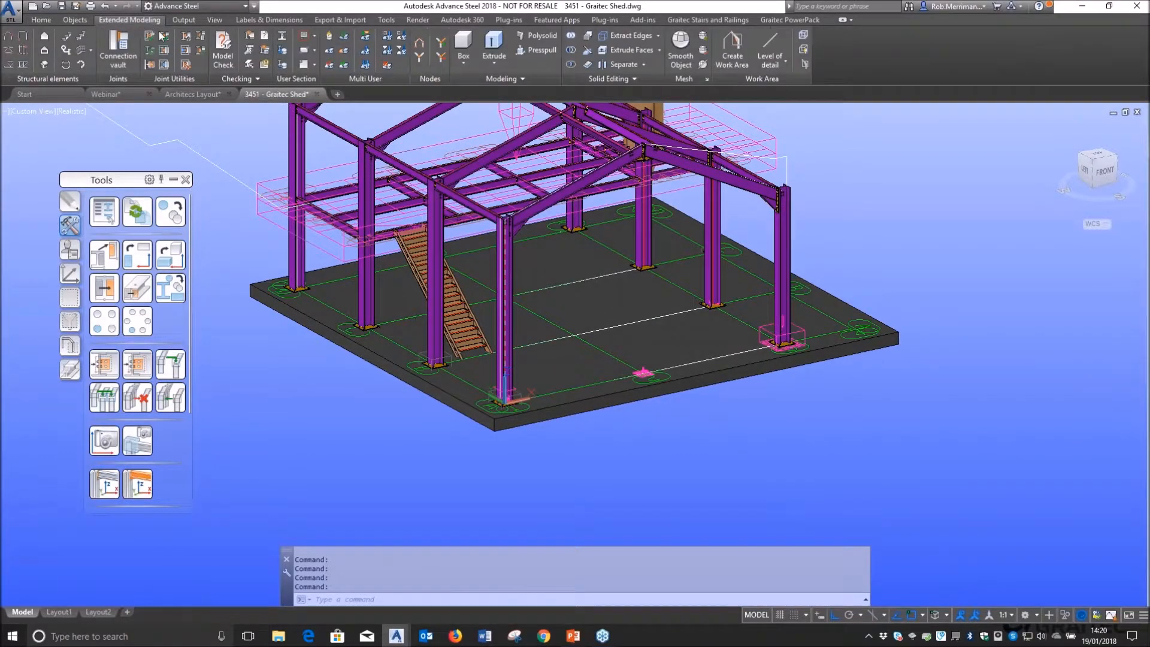
left_click(190, 55)
scroll(292, 294, "up", 2)
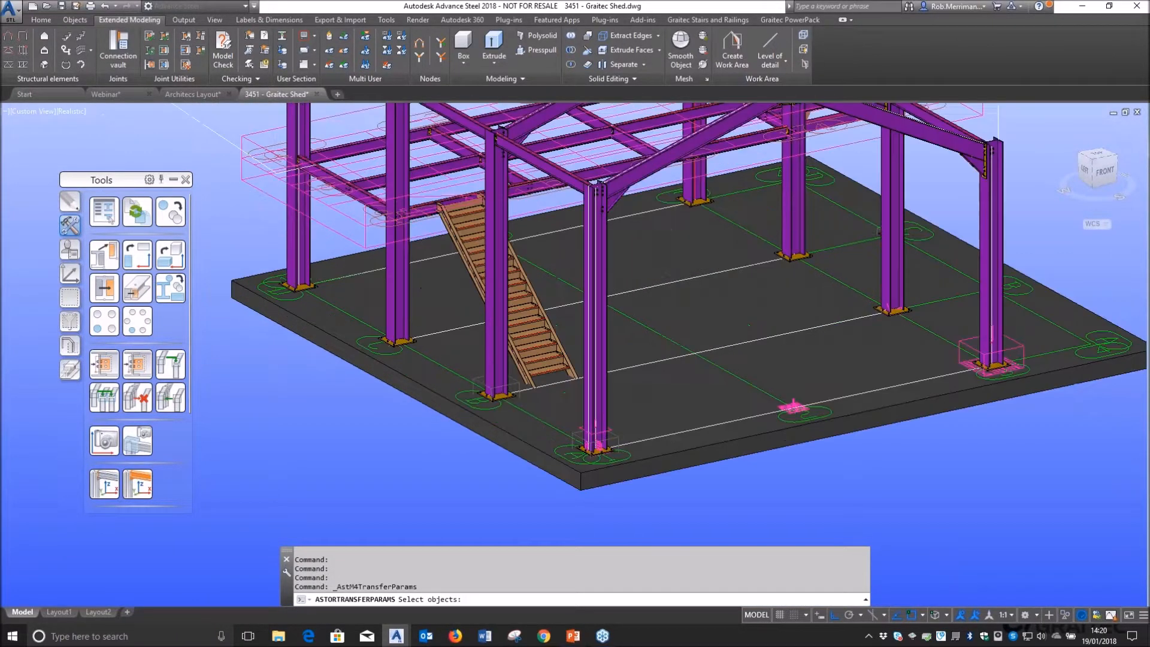
scroll(294, 294, "up", 4)
left_click(294, 282)
left_click(689, 510)
scroll(413, 320, "down", 8)
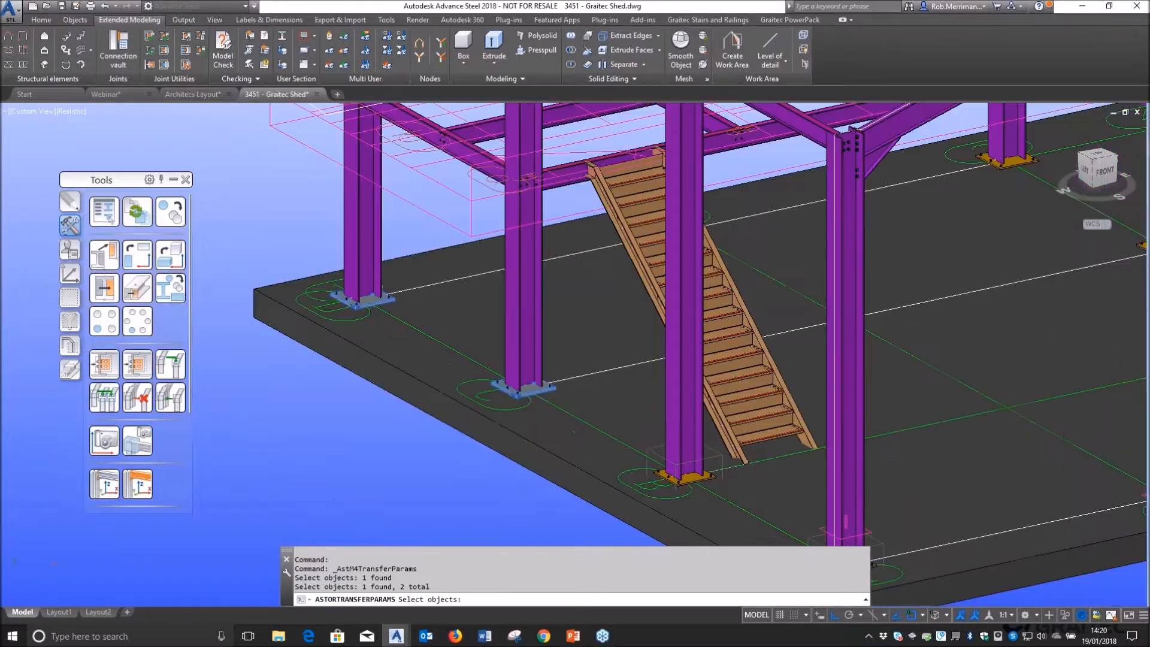
scroll(499, 368, "up", 6)
left_click(497, 366)
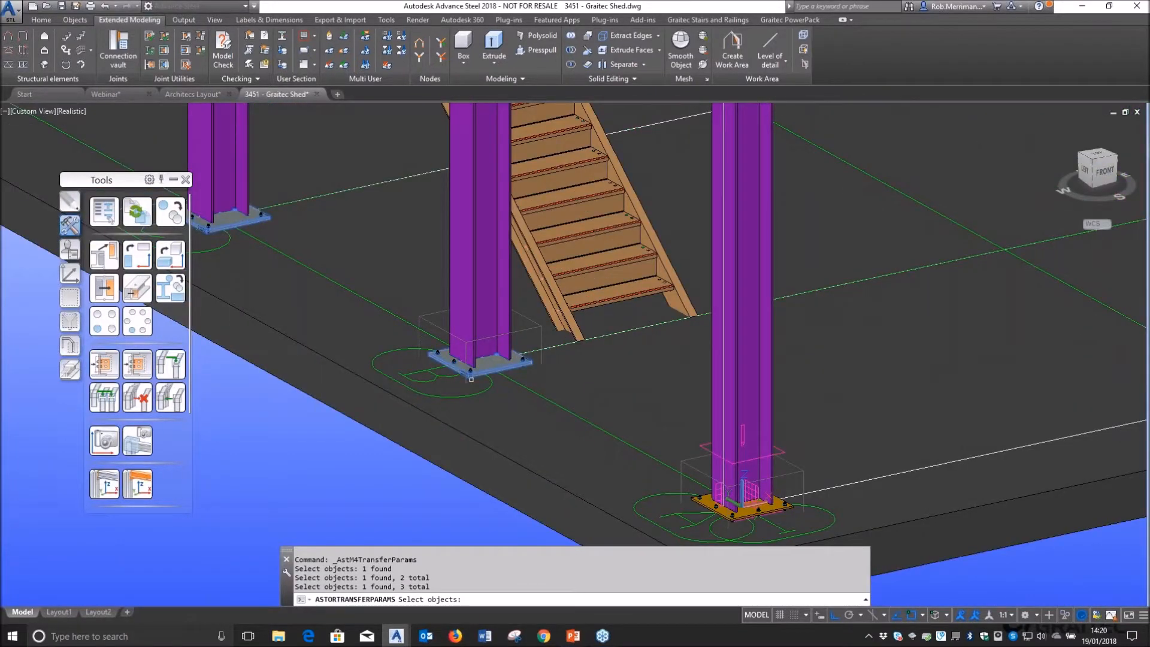
- Add the four column base plates on the side opposite the staircase to the parameter transfer targets and finish the selection
scroll(497, 366, "down", 7)
scroll(578, 289, "up", 6)
left_click(578, 289)
scroll(557, 278, "down", 6)
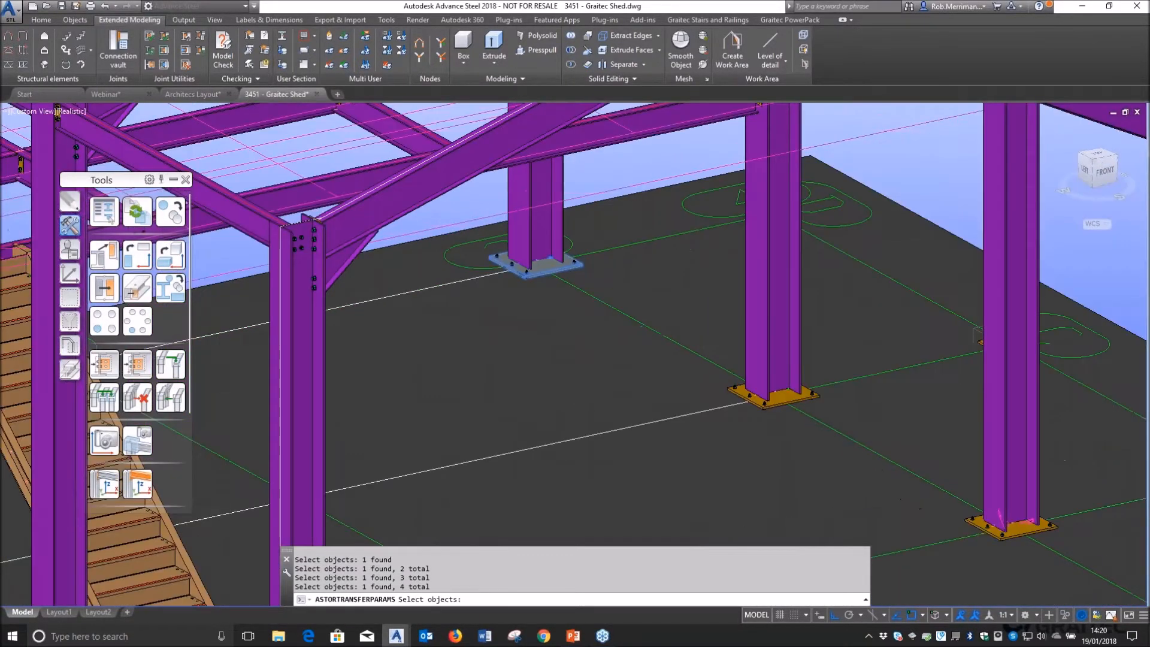
scroll(681, 333, "up", 6)
left_click(680, 334)
scroll(552, 283, "down", 5)
scroll(752, 380, "up", 5)
left_click(769, 380)
scroll(770, 379, "down", 5)
scroll(719, 383, "up", 5)
left_click(713, 384)
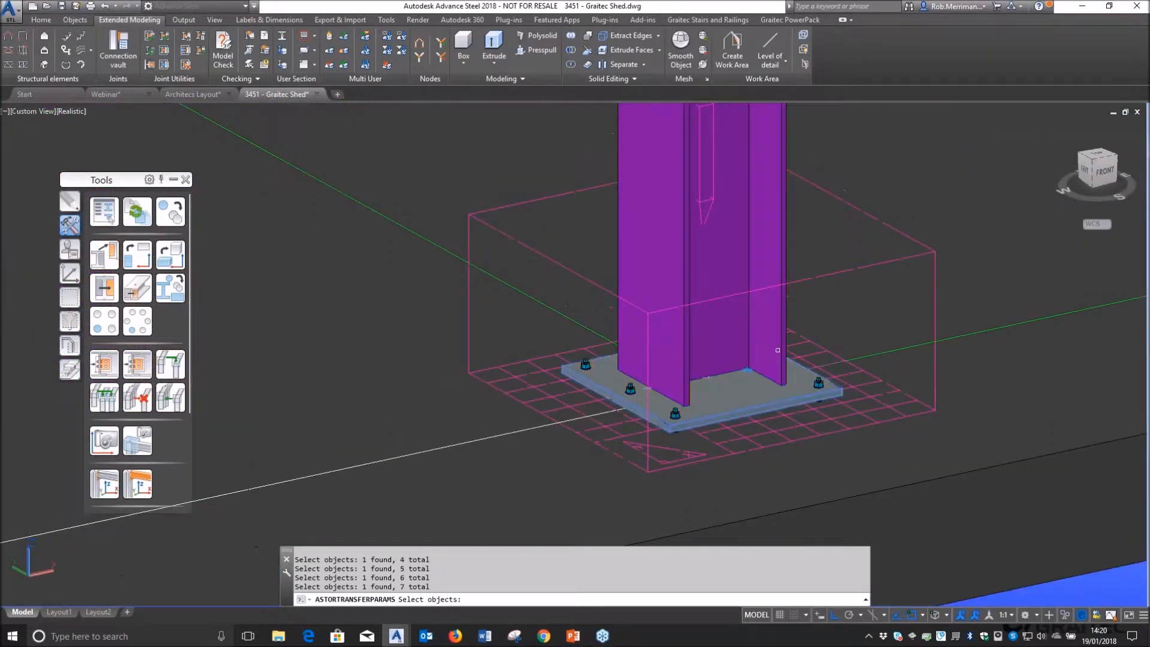
scroll(713, 383, "down", 5)
key("Return")
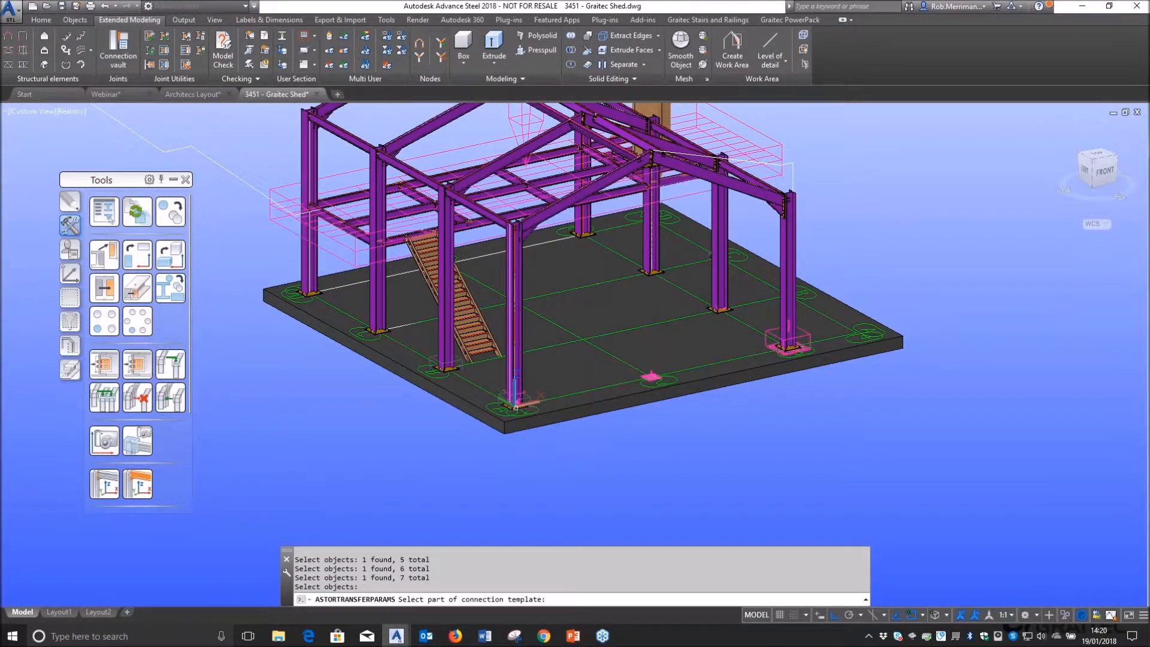
- Pick the edited corner base plate as the template to transfer its parameters to the selected column bases
scroll(516, 406, "up", 5)
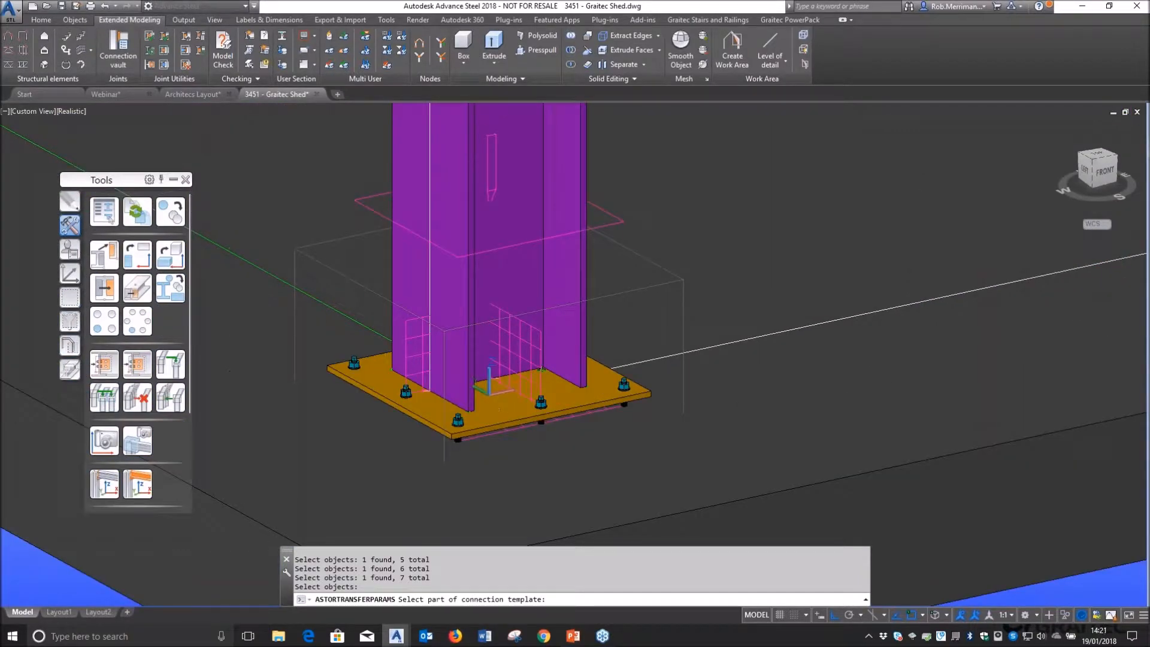
left_click(496, 410)
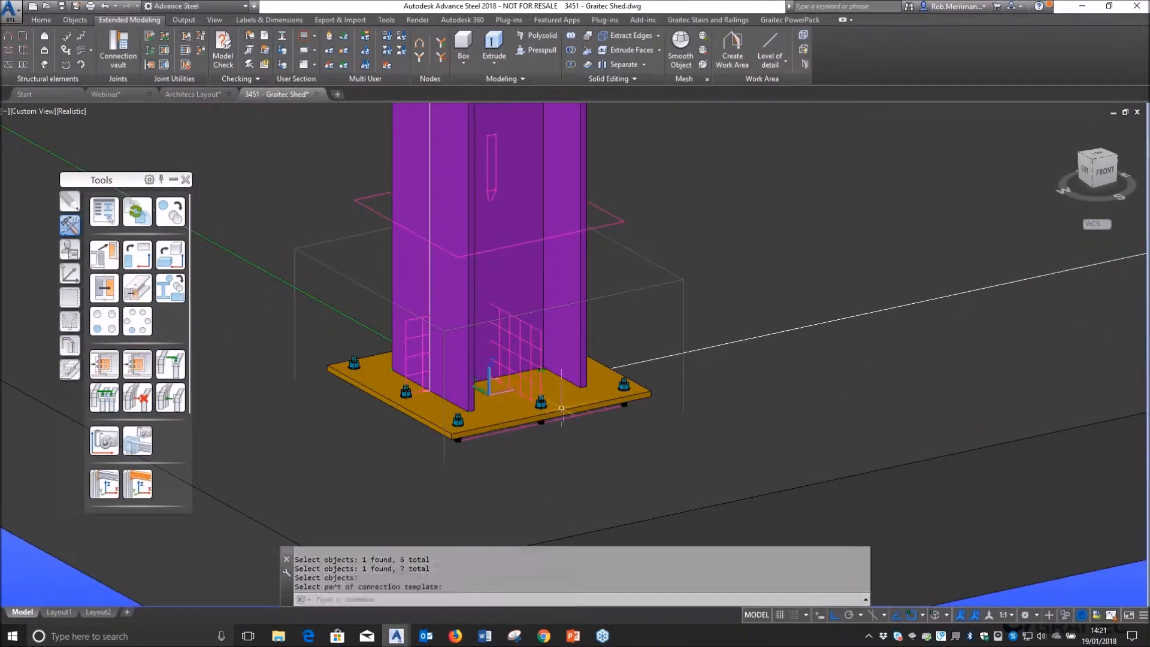
scroll(572, 411, "down", 6)
scroll(373, 340, "down", 4)
scroll(705, 267, "up", 6)
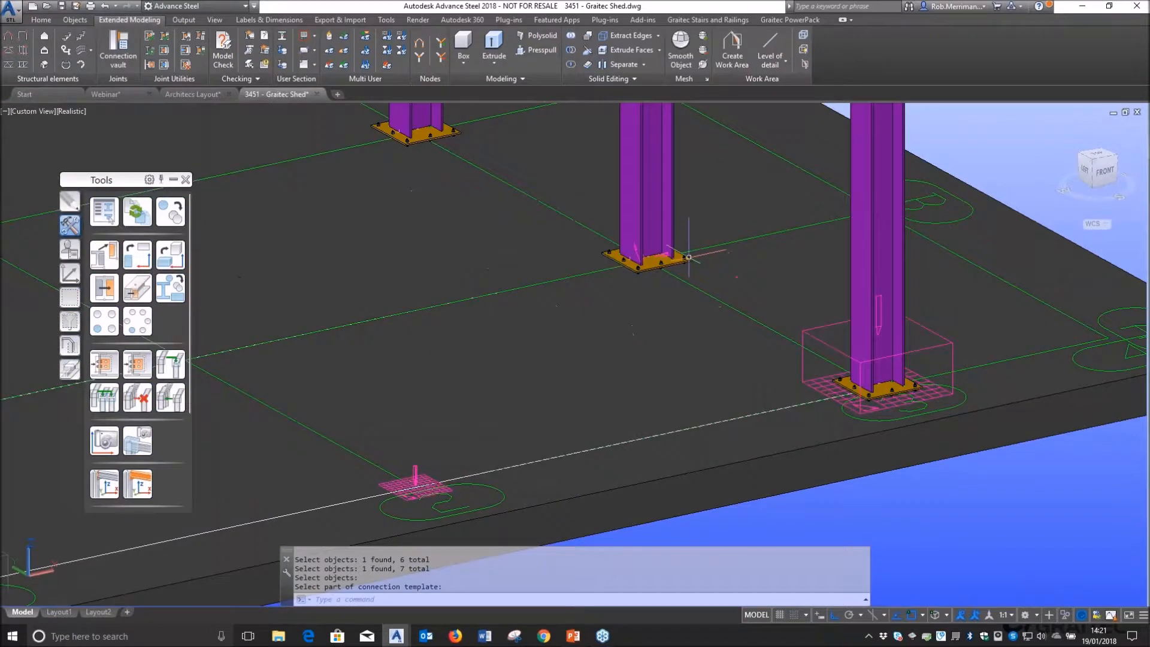
scroll(623, 283, "down", 5)
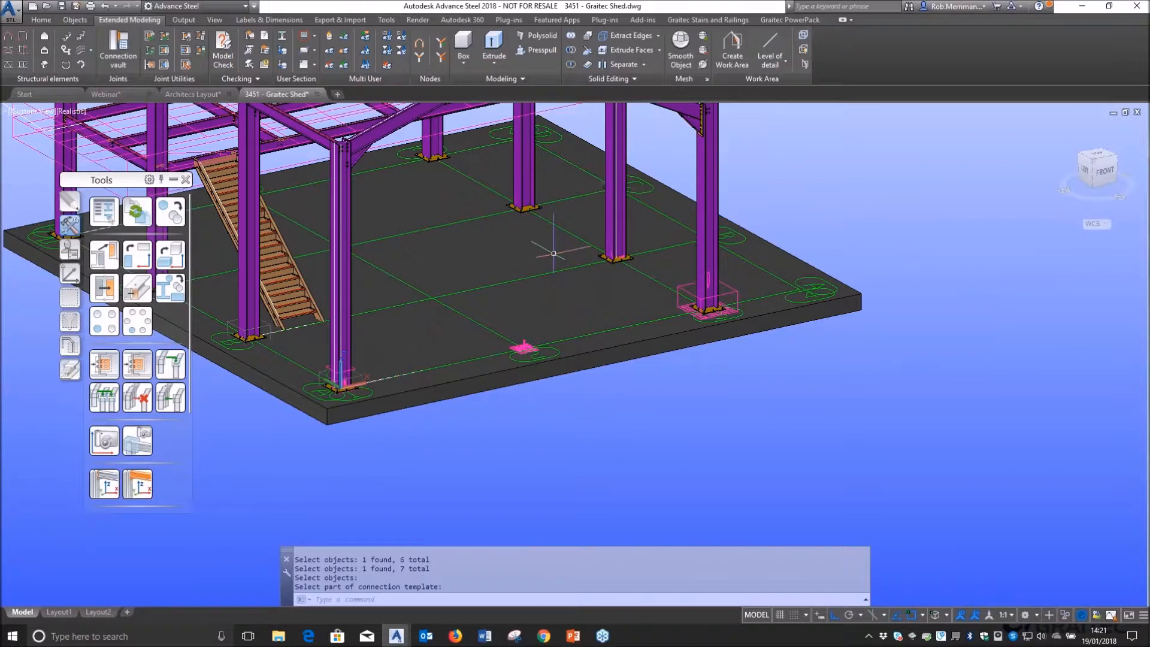
- Delete the existing staircase from the model, leaving its setout line between the floor and the mezzanine
scroll(535, 329, "down", 2)
scroll(535, 328, "up", 6)
key("Return")
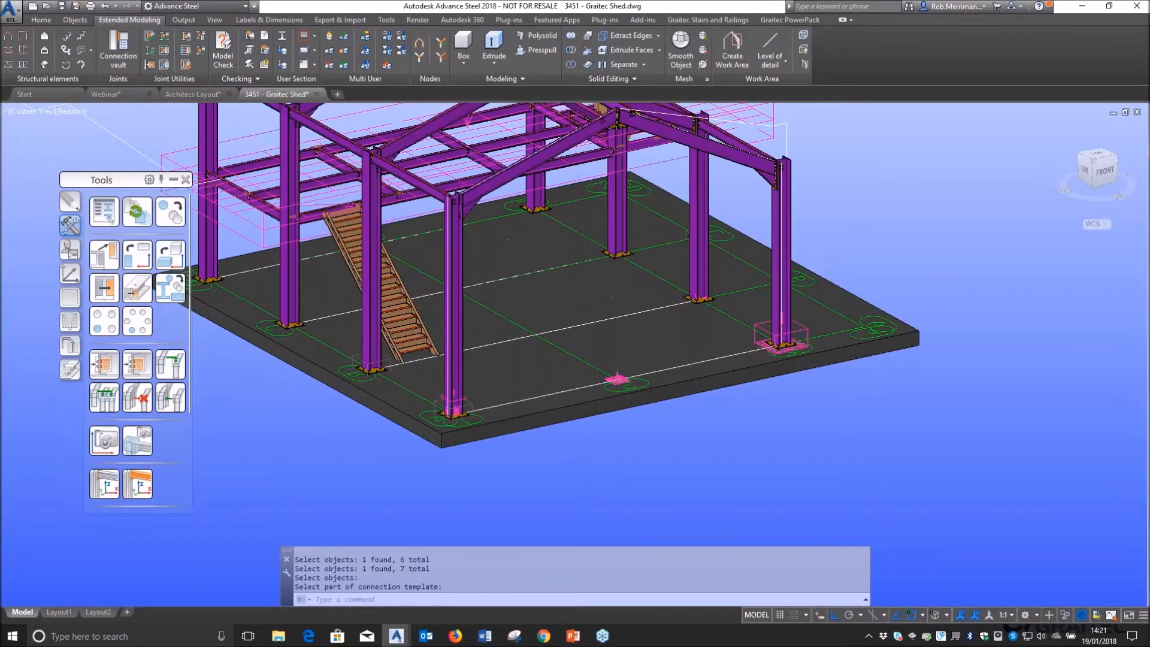
key("Delete")
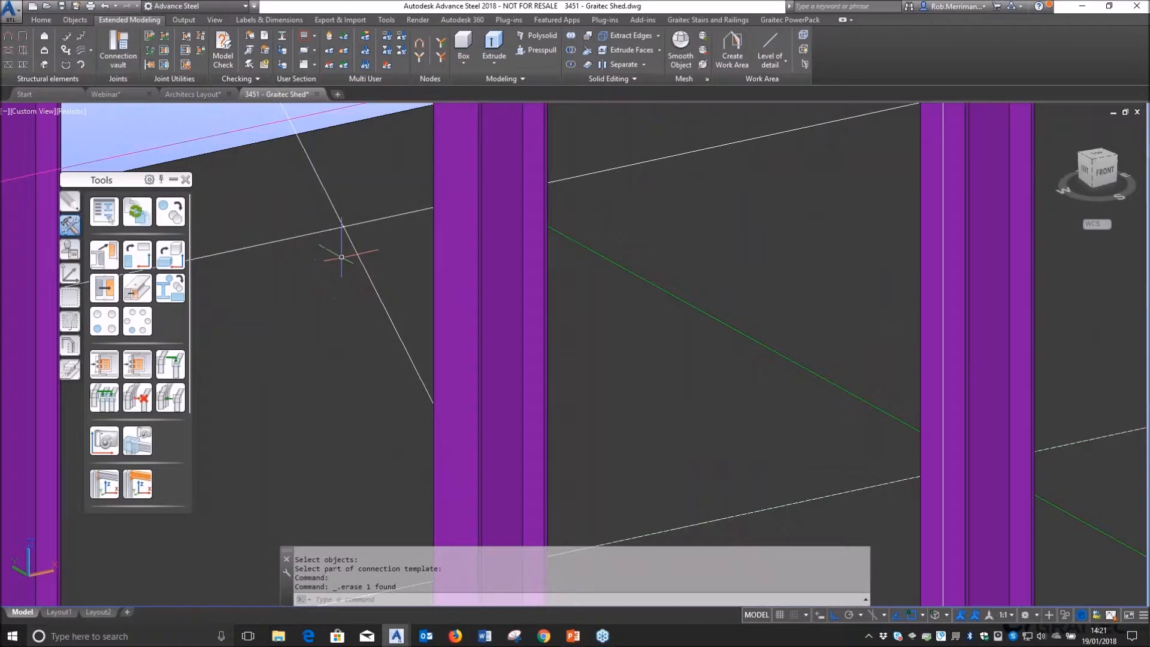
scroll(342, 249, "down", 5)
middle_click_drag(458, 294, 478, 295, "shift")
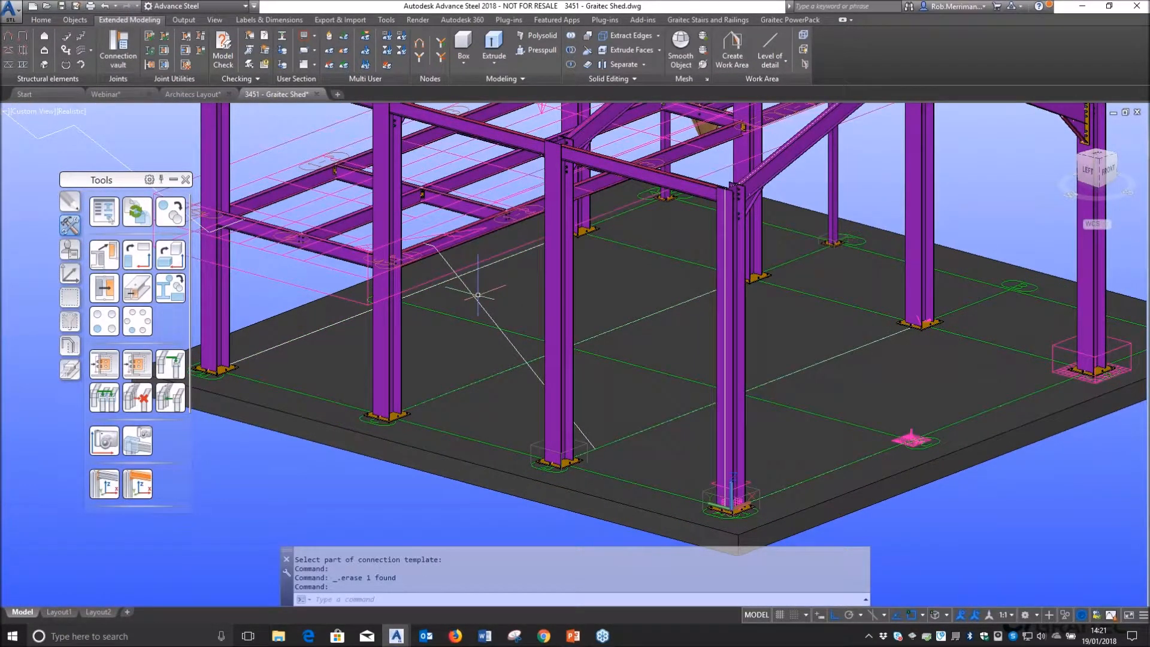
left_click(50, 24)
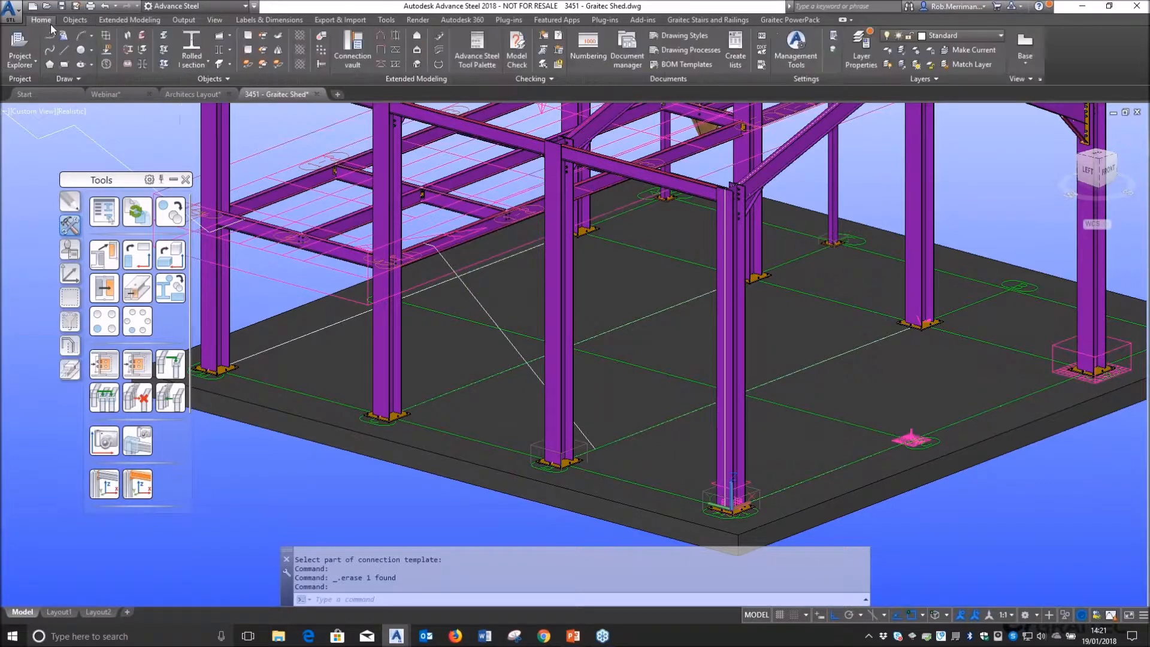
key("alt+Tab")
key("Tab")
key("Tab")
key("Tab")
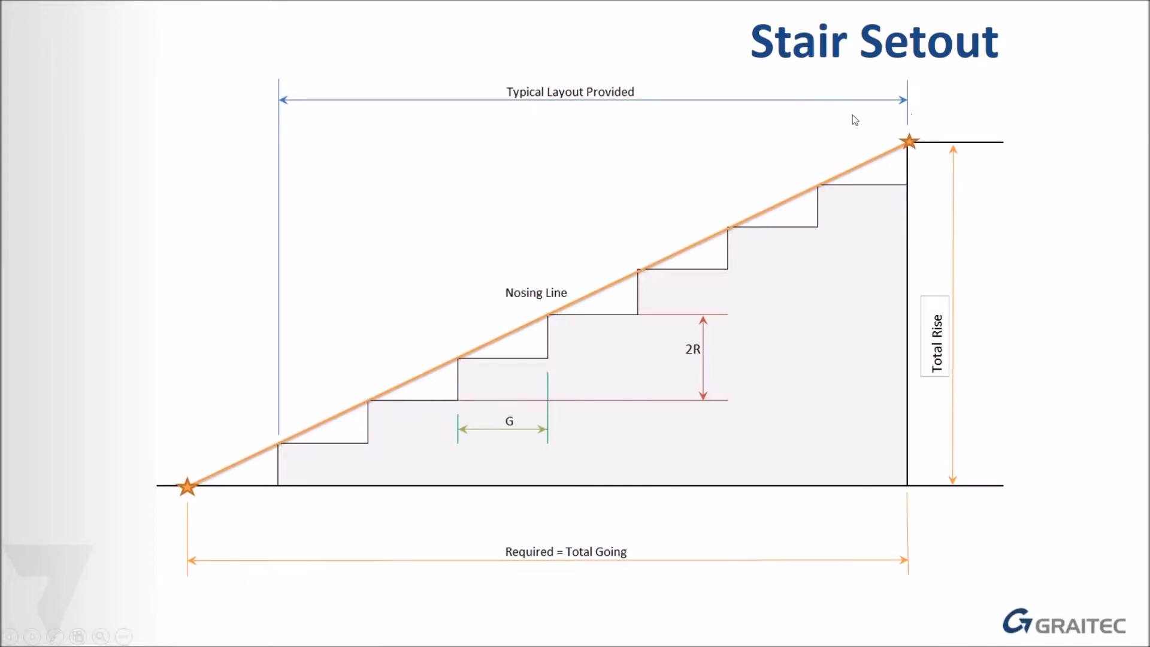
key("ctrl")
key("ctrl")
key("ctrl")
key("ctrl")
key("ctrl")
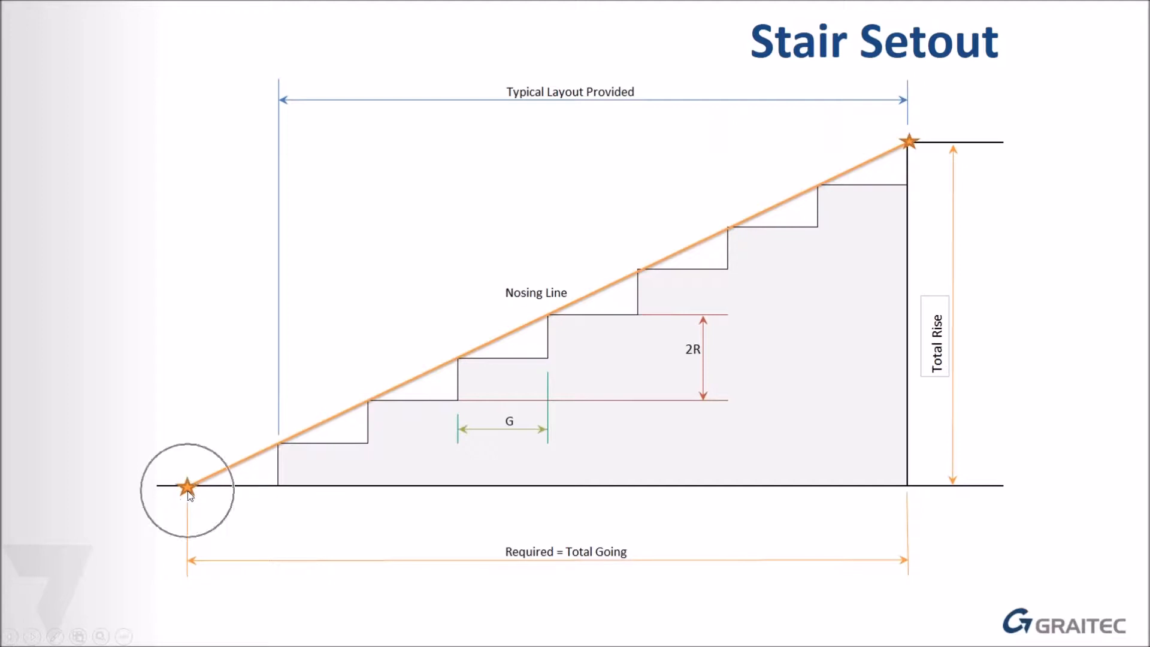
key("ctrl")
key("ctrl")
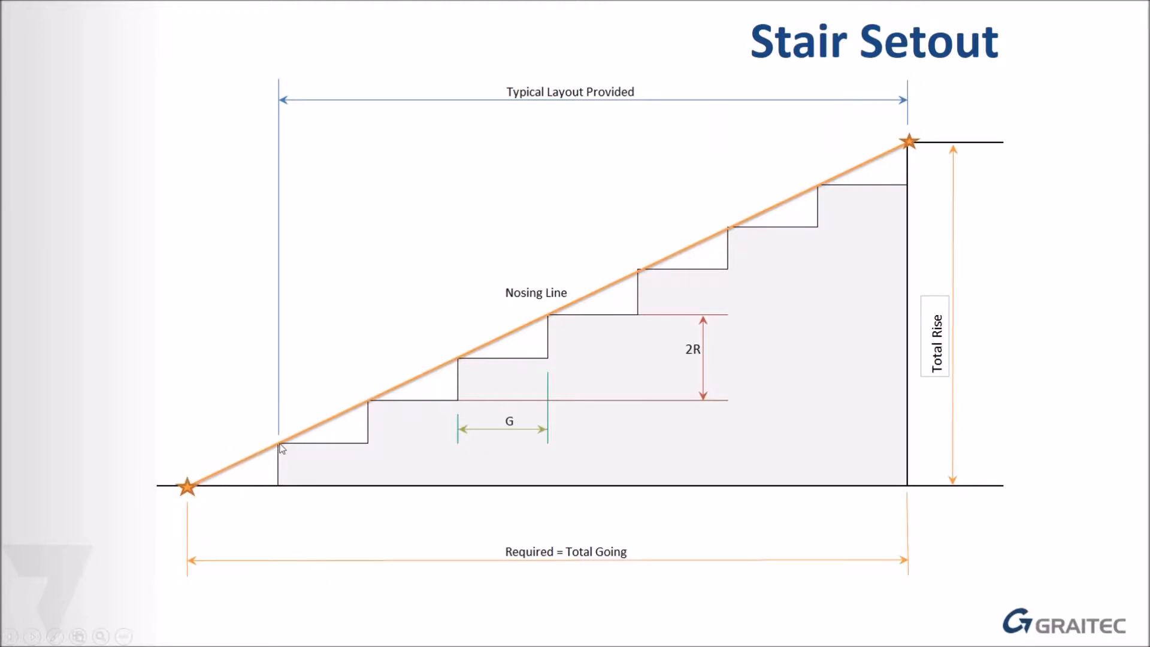
key("alt+Tab")
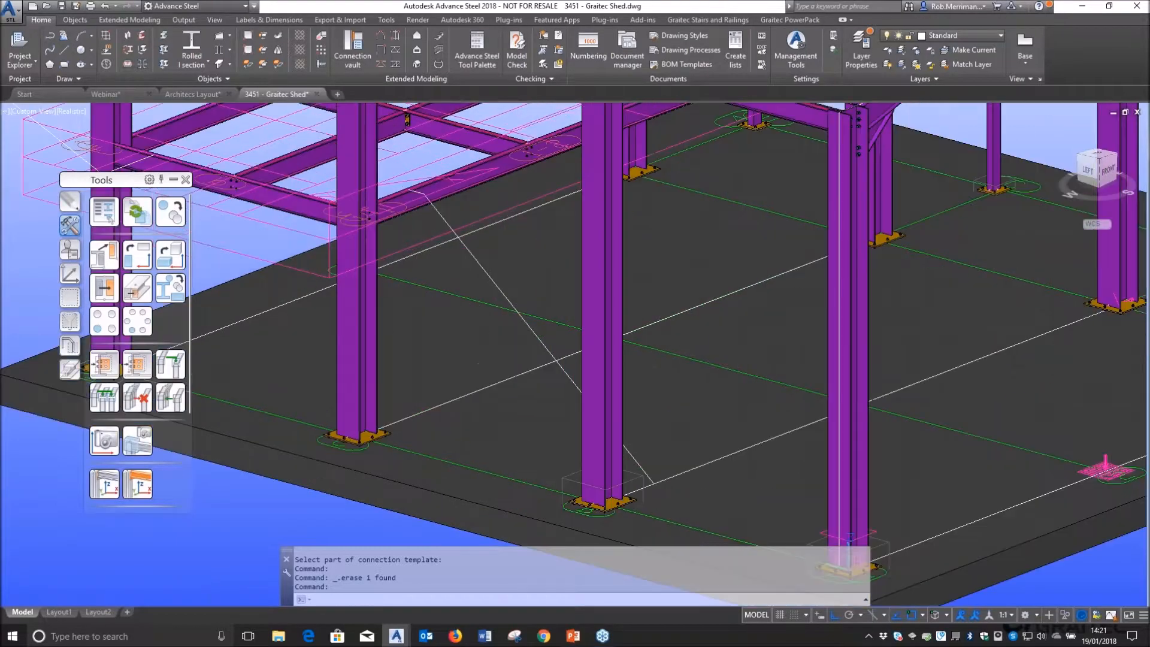
- Start a stair using the start and end point method (0) and set its first point at the setout line's lower endpoint
middle_click_drag(478, 363, 513, 372, "shift")
left_click(548, 283)
key("Escape")
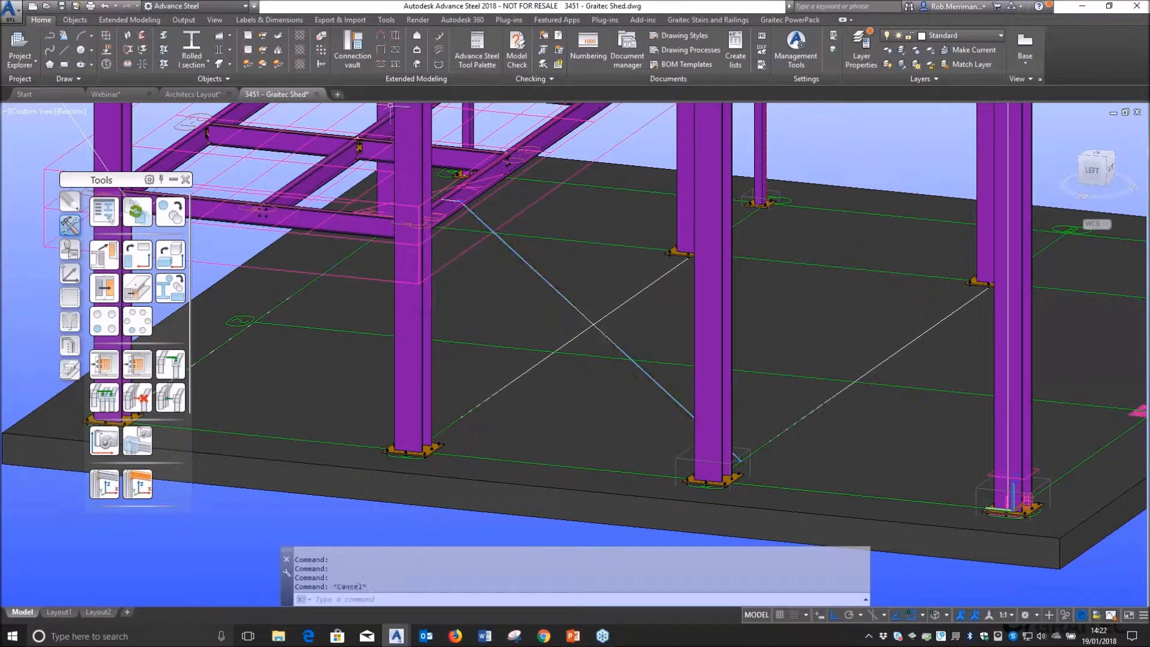
left_click(439, 36)
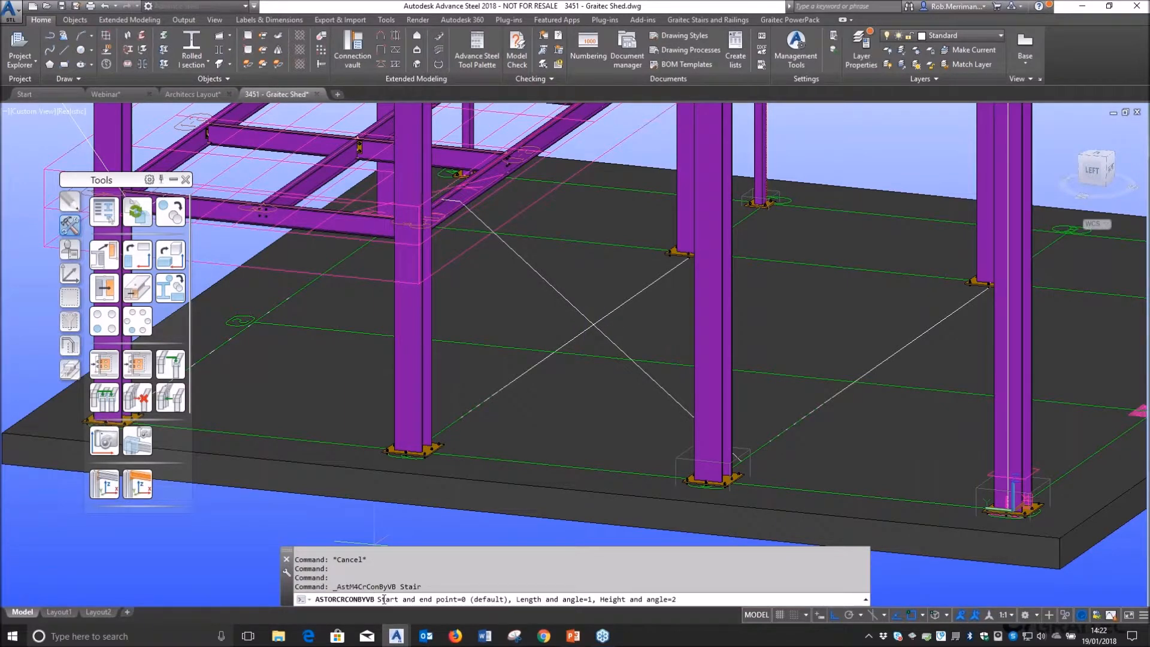
left_click(418, 597)
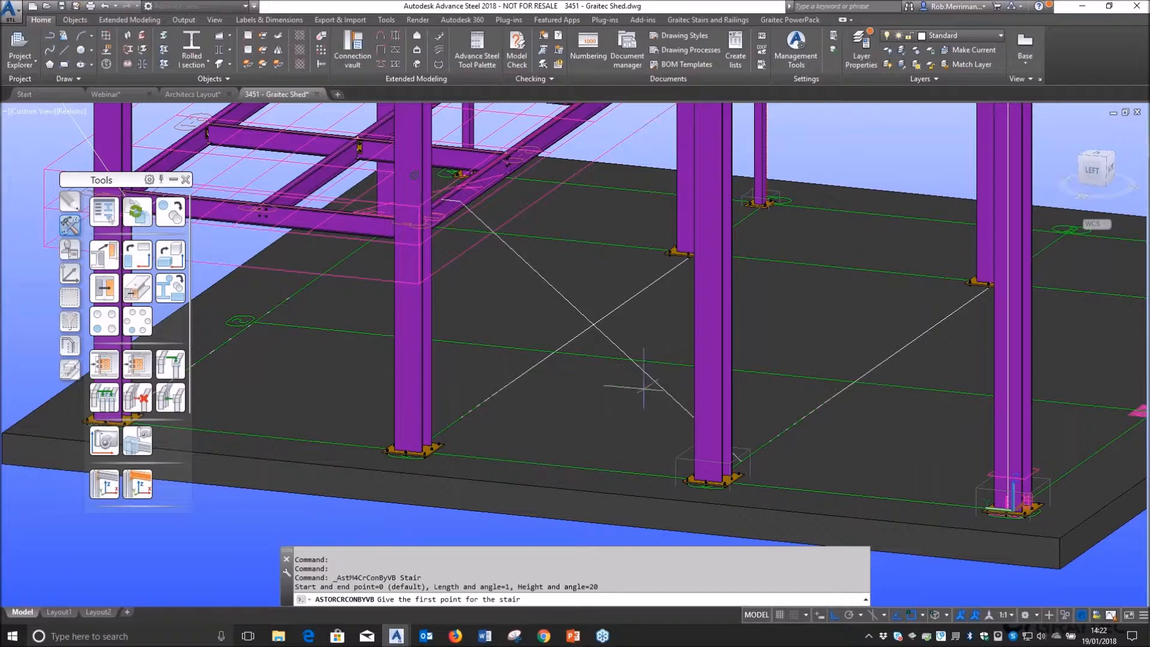
right_click(672, 384, "shift")
left_click(712, 138)
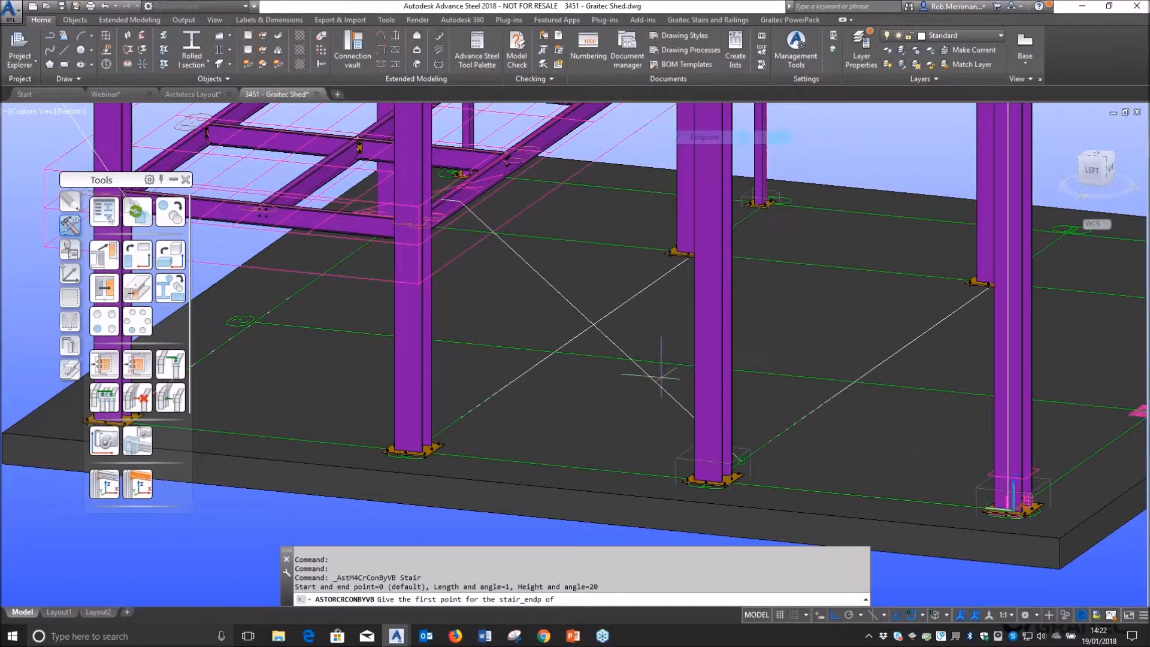
left_click(667, 390)
- Set the stair's second point at the setout line's upper endpoint and choose Right alignment (2)
right_click(528, 243, "shift")
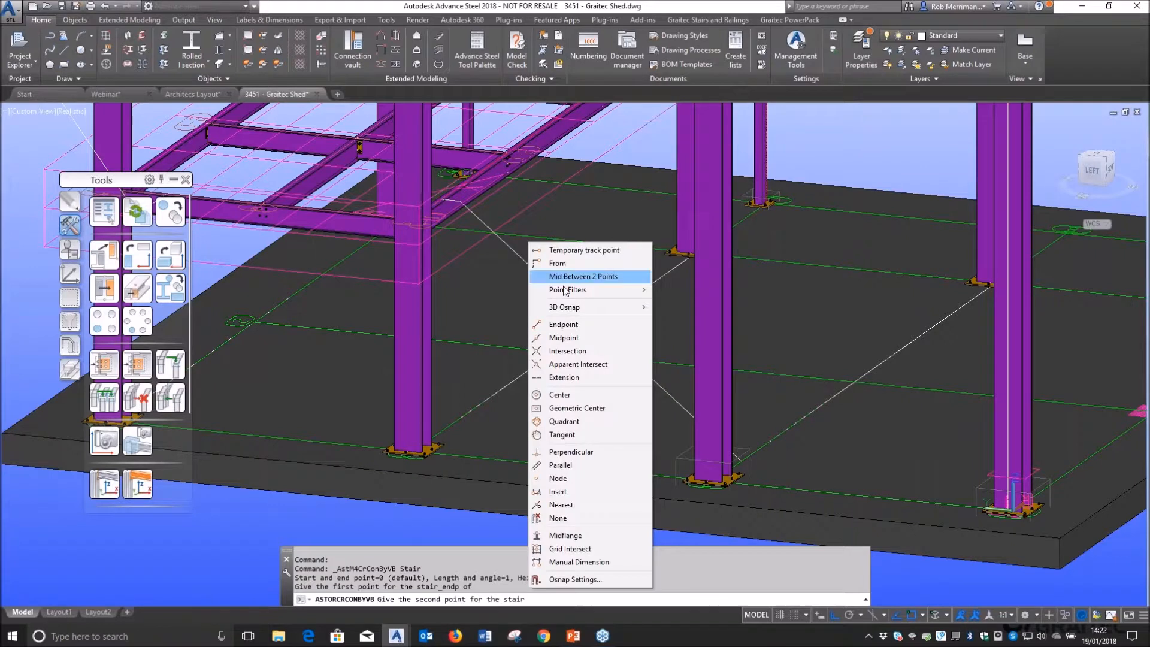
left_click(563, 324)
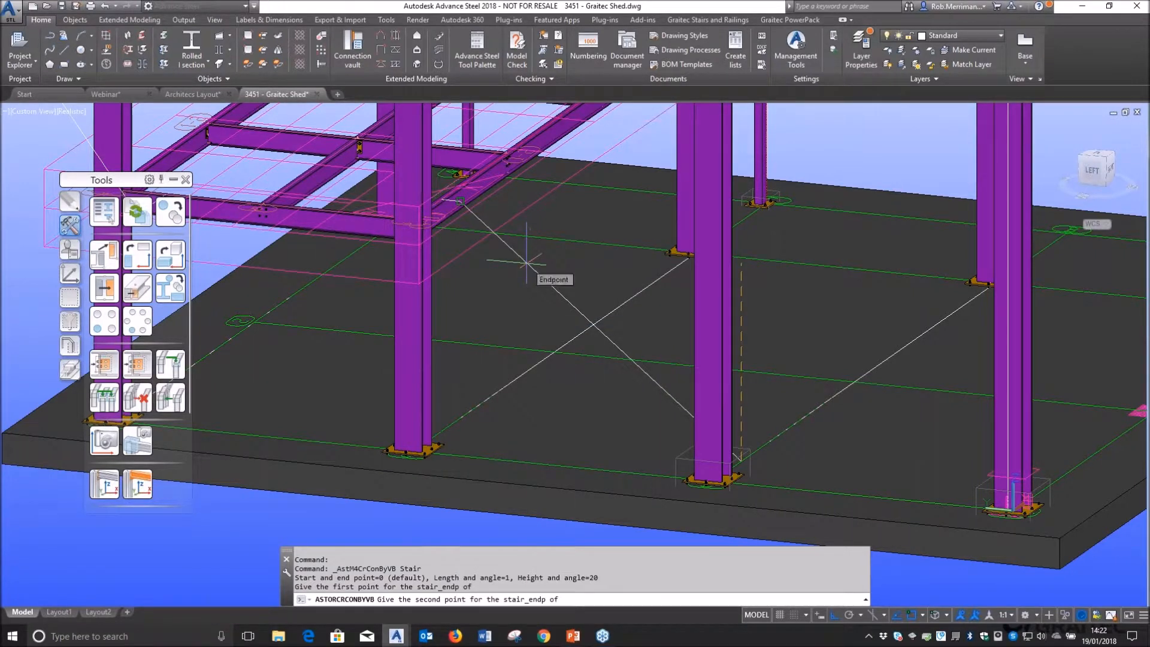
left_click(526, 261)
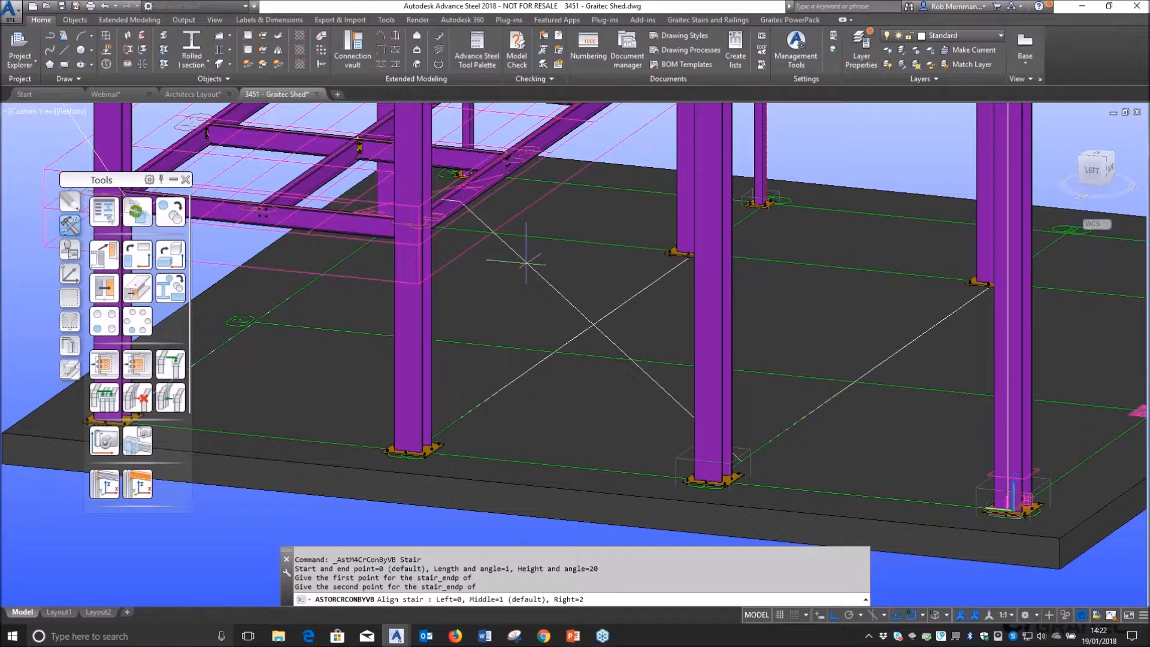
type("2")
key("Return")
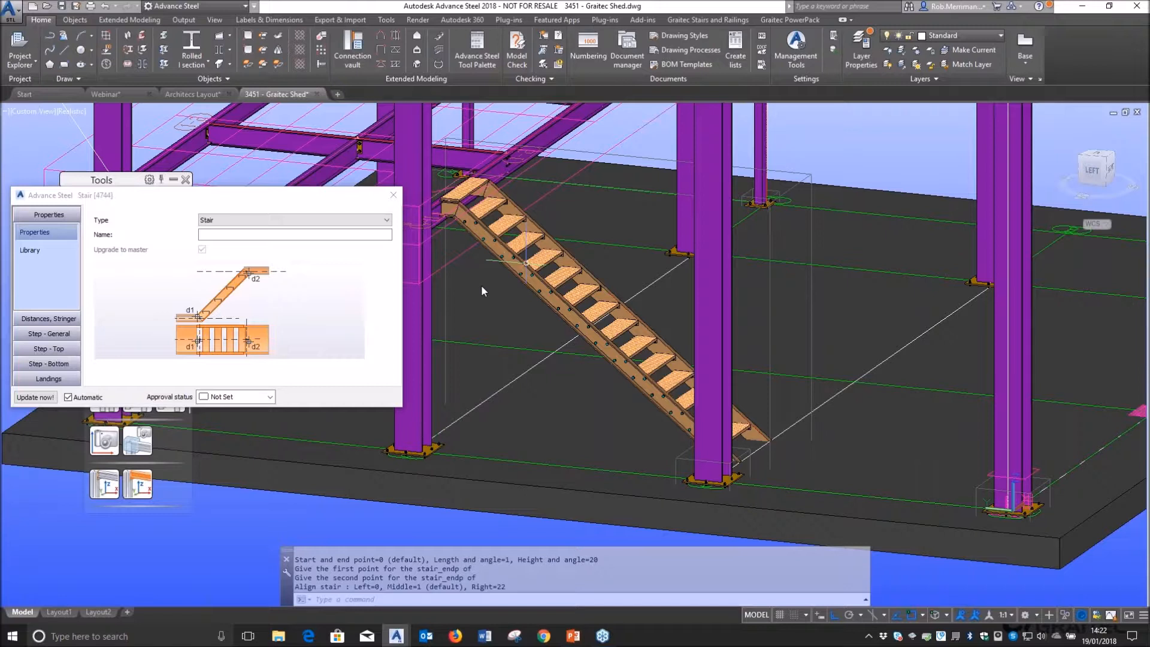
- Apply the RM Stair 1 library values to the new stair and close its properties
left_click(27, 250)
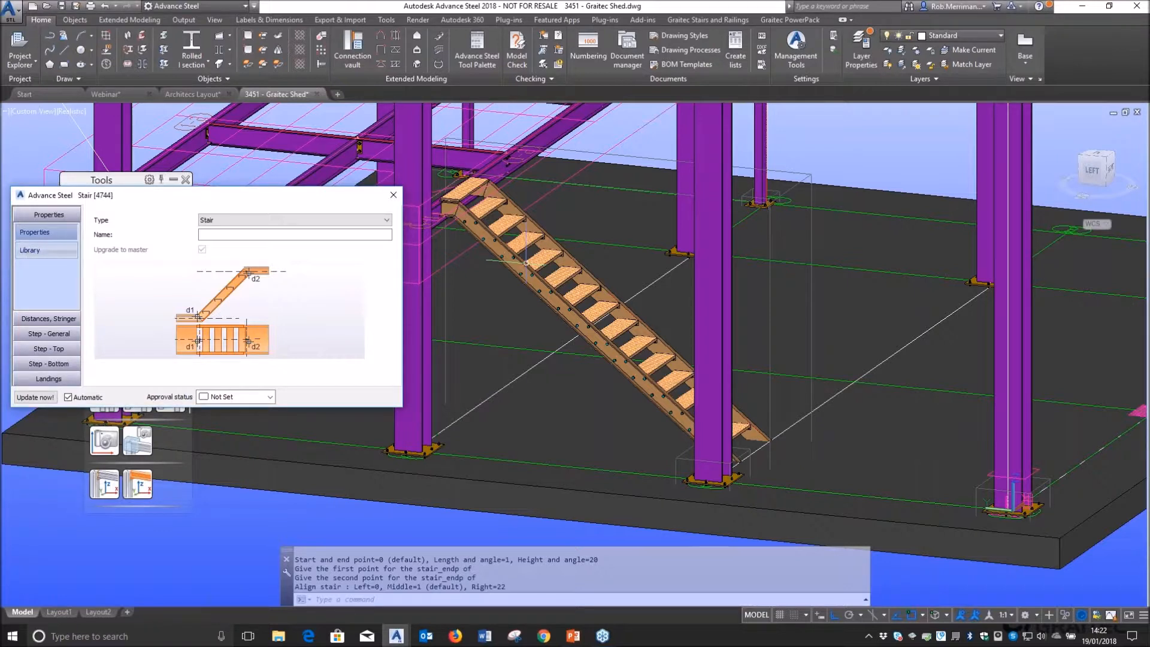
left_click(29, 251)
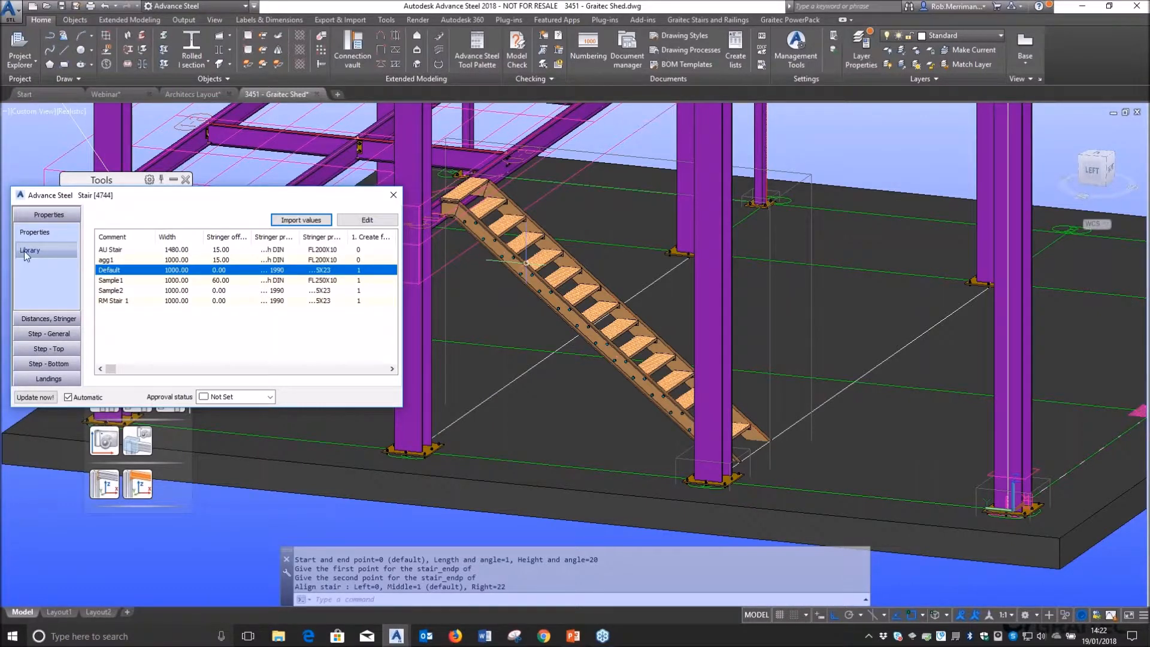
left_click(301, 220)
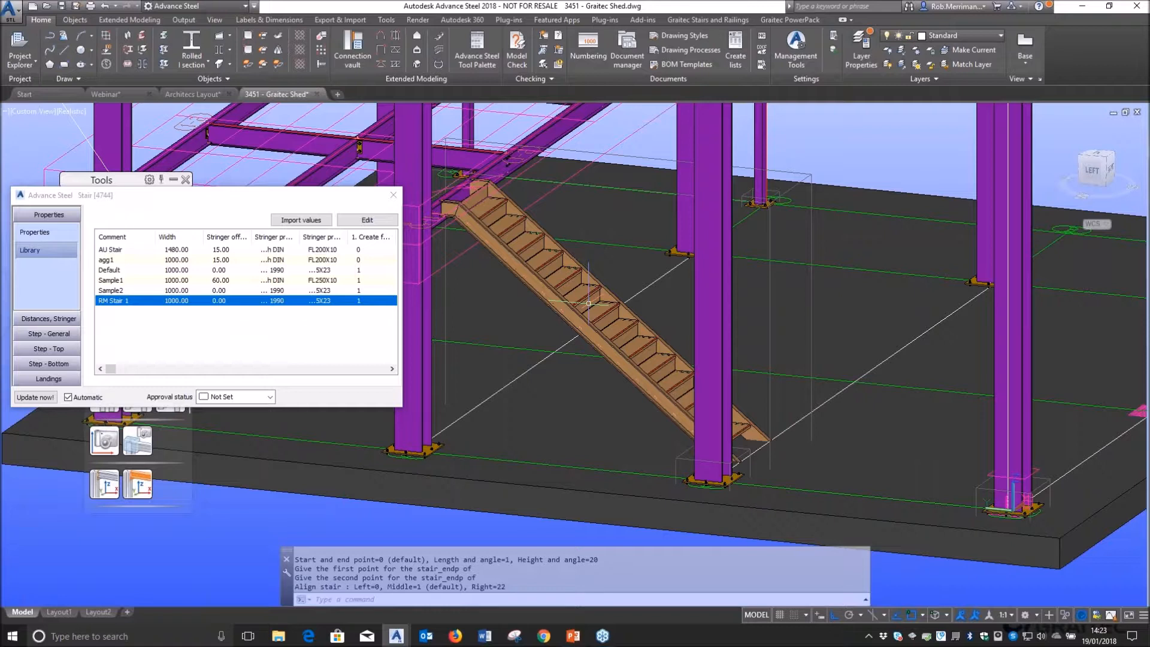
left_click(394, 195)
middle_click_drag(577, 277, 540, 290, "shift")
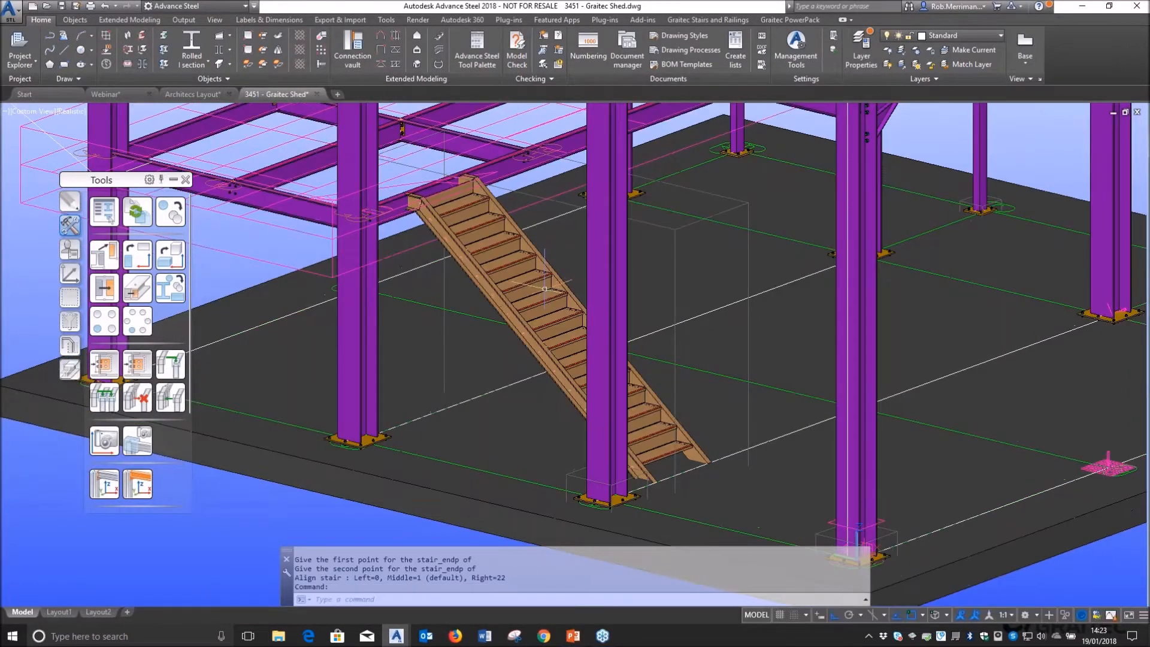
- Reopen the stair's properties from its joint box and close them without editing
scroll(540, 291, "down", 8)
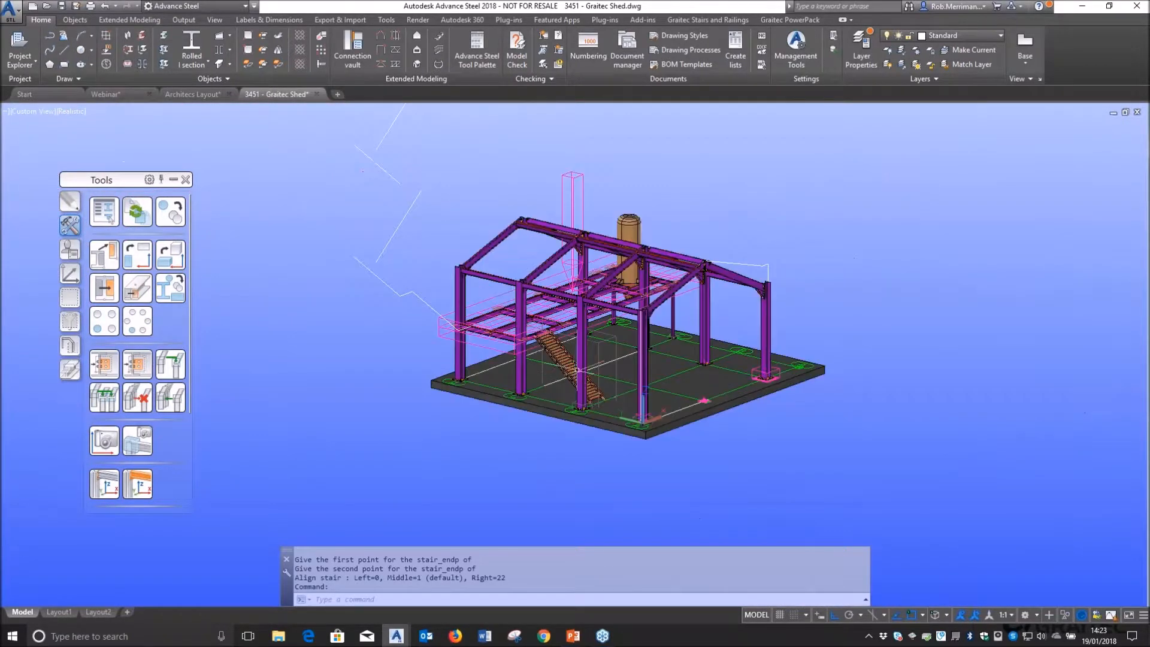
scroll(424, 309, "down", 3)
middle_click_drag(424, 303, 395, 201, "shift")
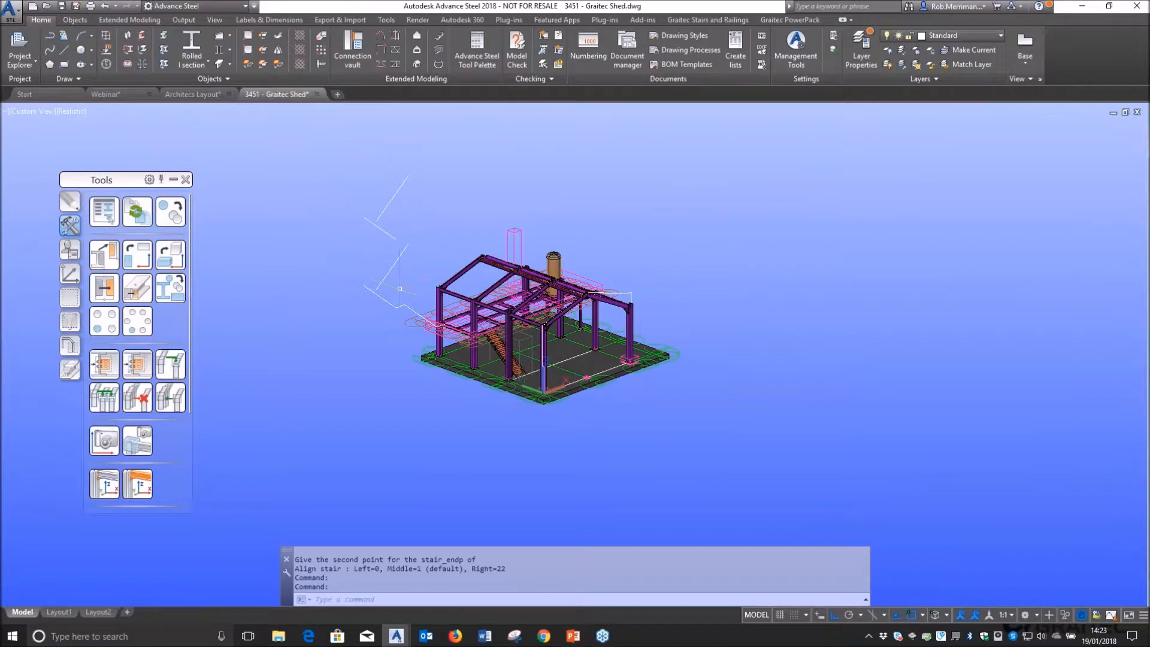
scroll(468, 341, "up", 3)
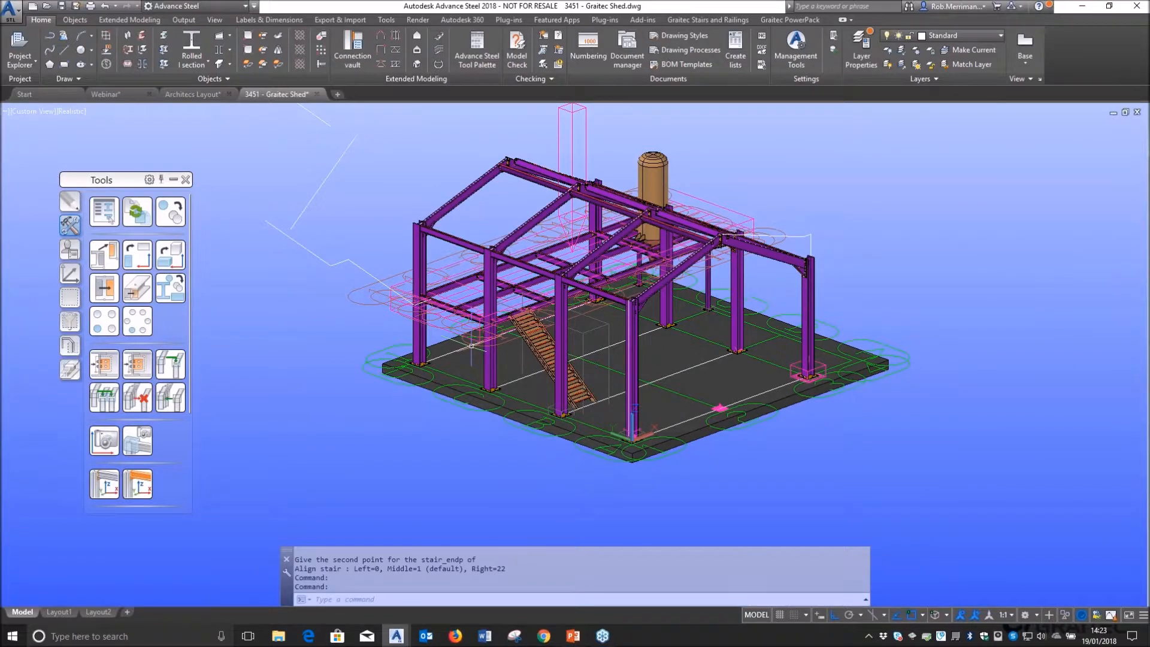
scroll(541, 328, "up", 4)
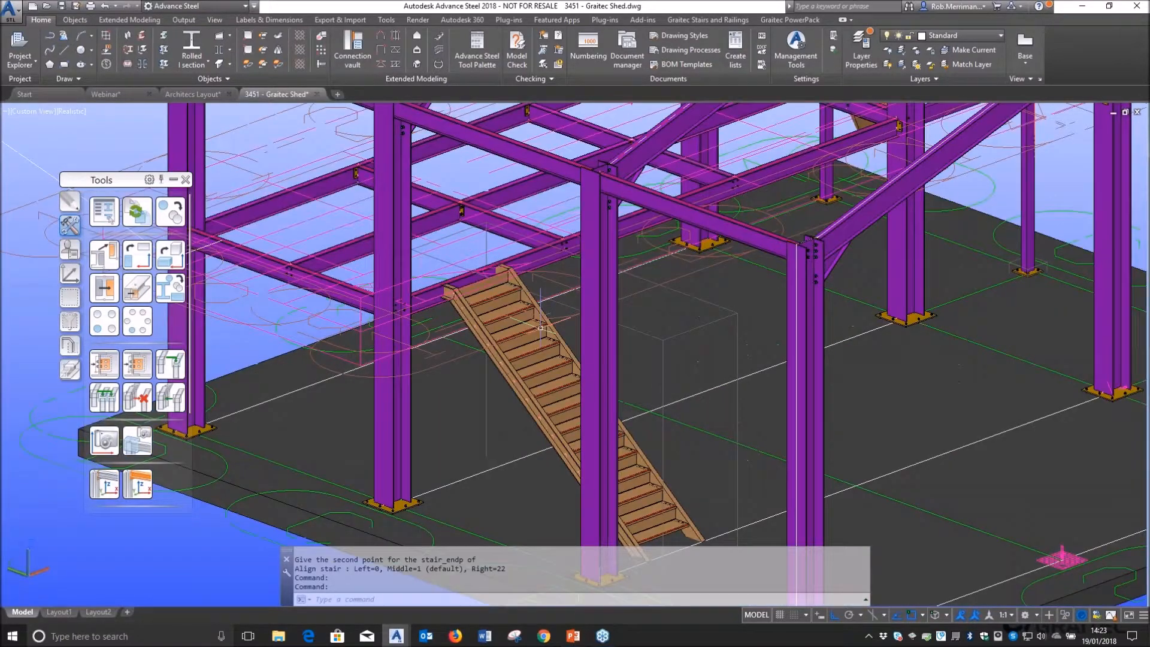
left_click(558, 295)
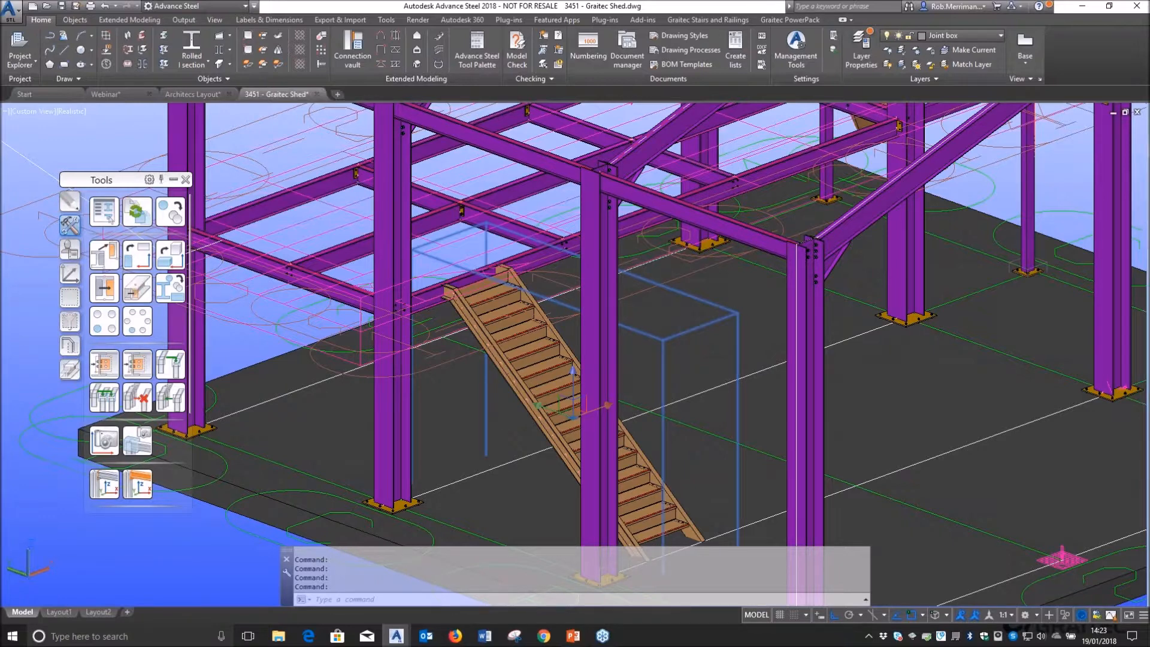
left_click(109, 218)
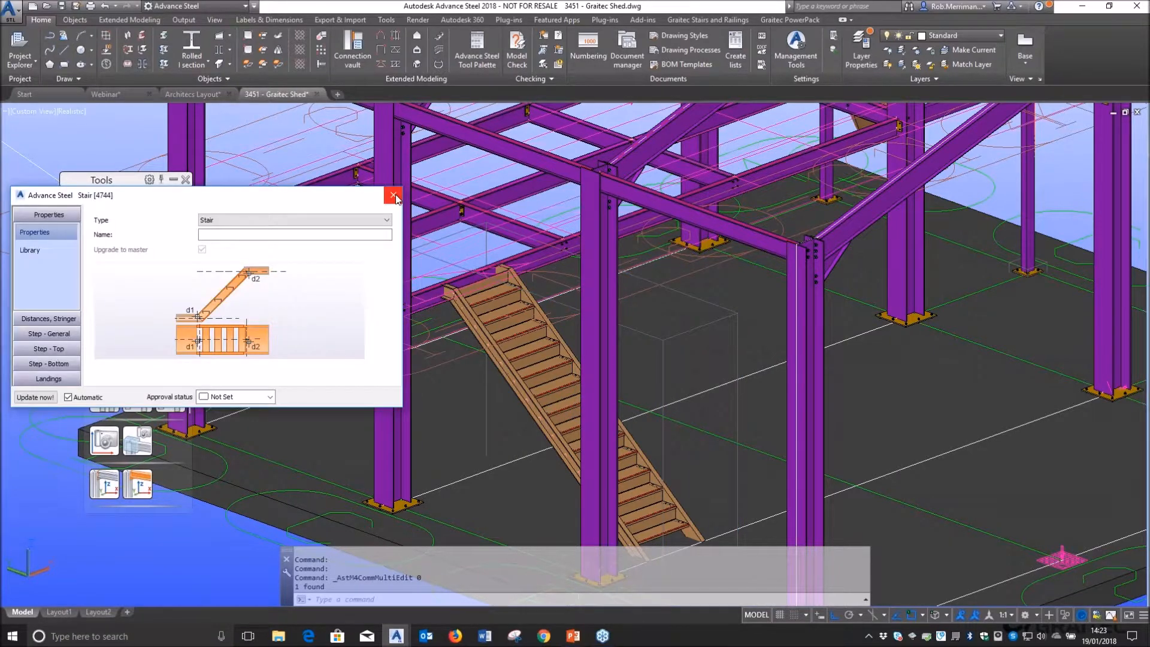
left_click(393, 196)
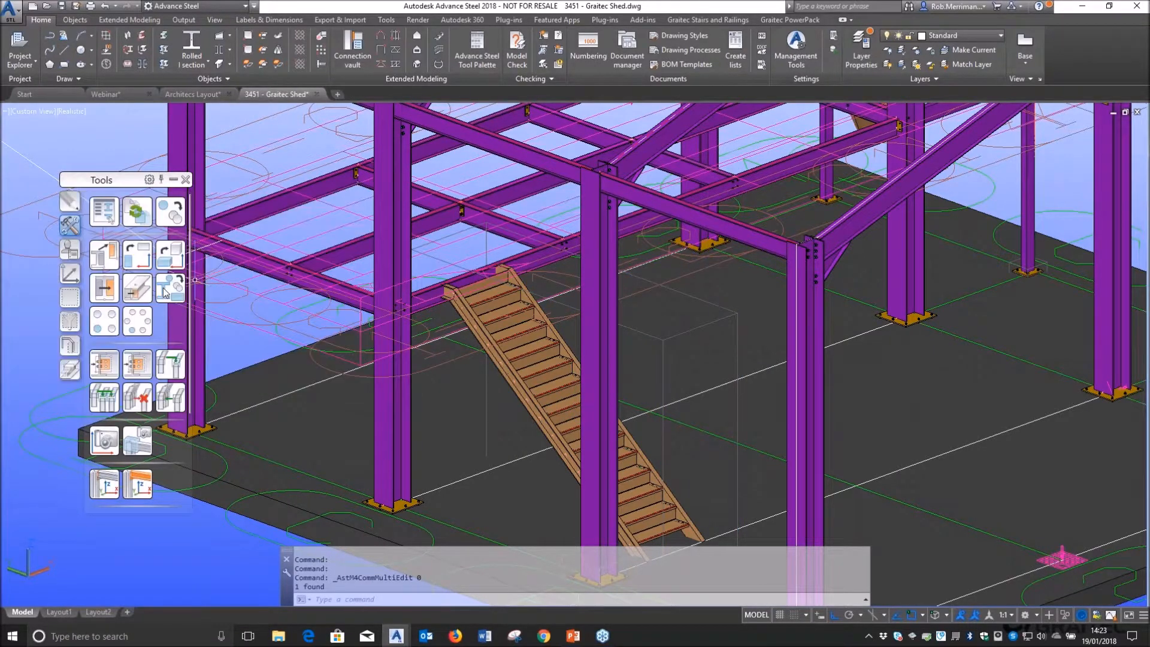
- Start transferring the existing stair's parameters, with the stair as the source and the start and end point method (0)
left_click(104, 365)
scroll(546, 343, "up", 4)
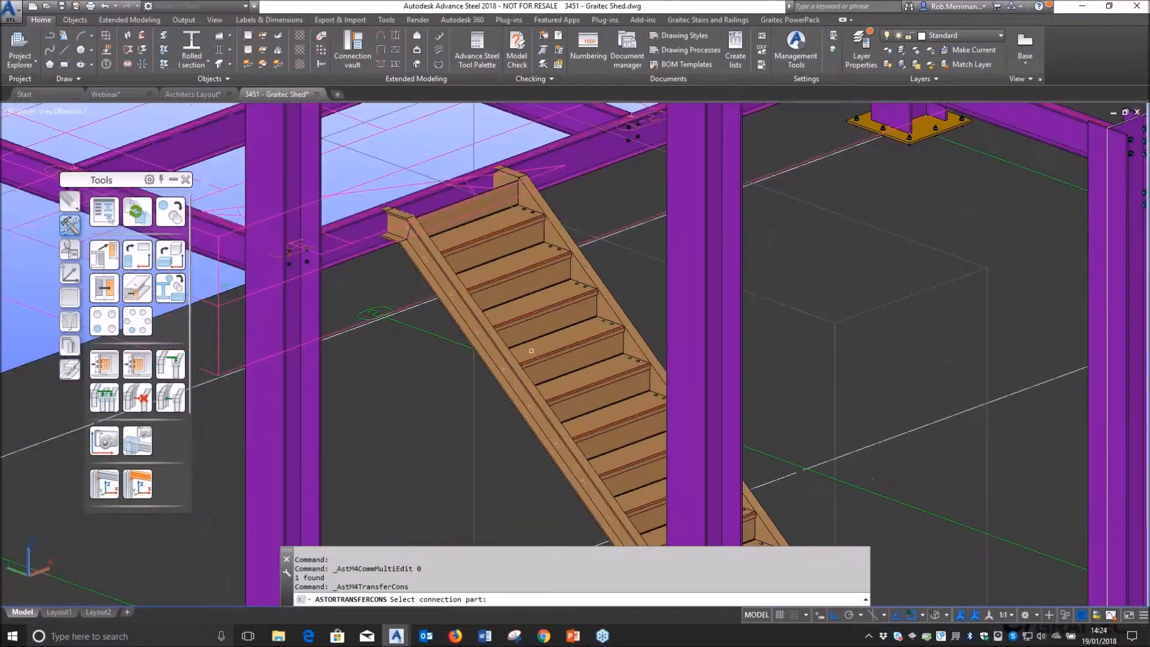
left_click(546, 344)
scroll(546, 344, "down", 5)
key("Return")
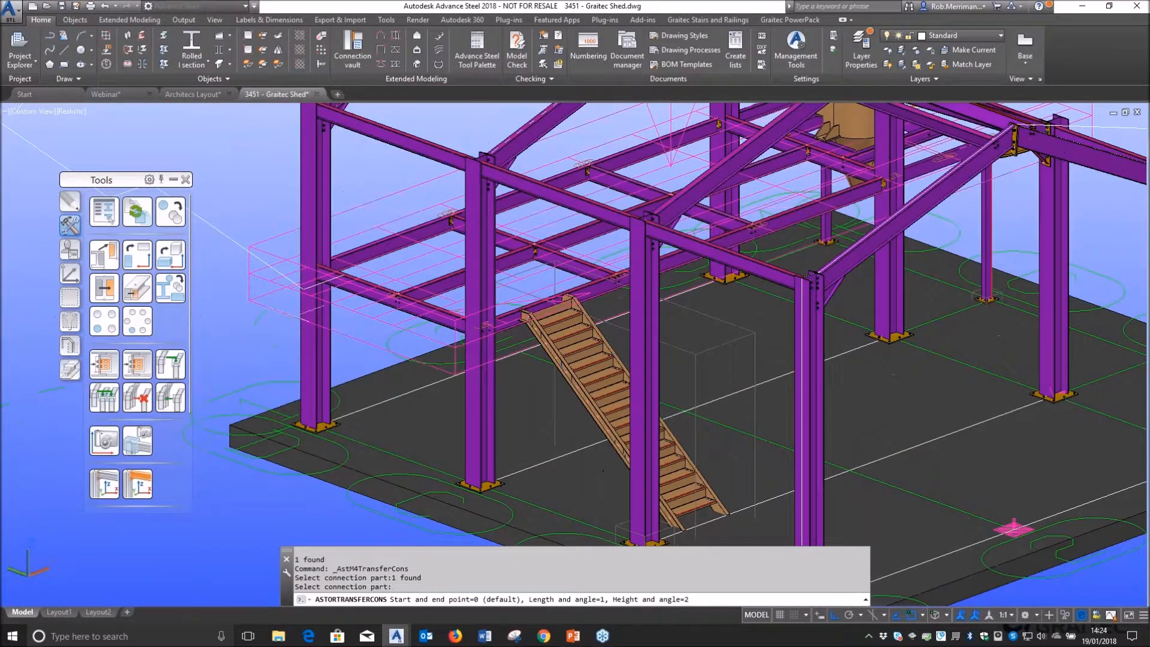
type("0")
key("Return")
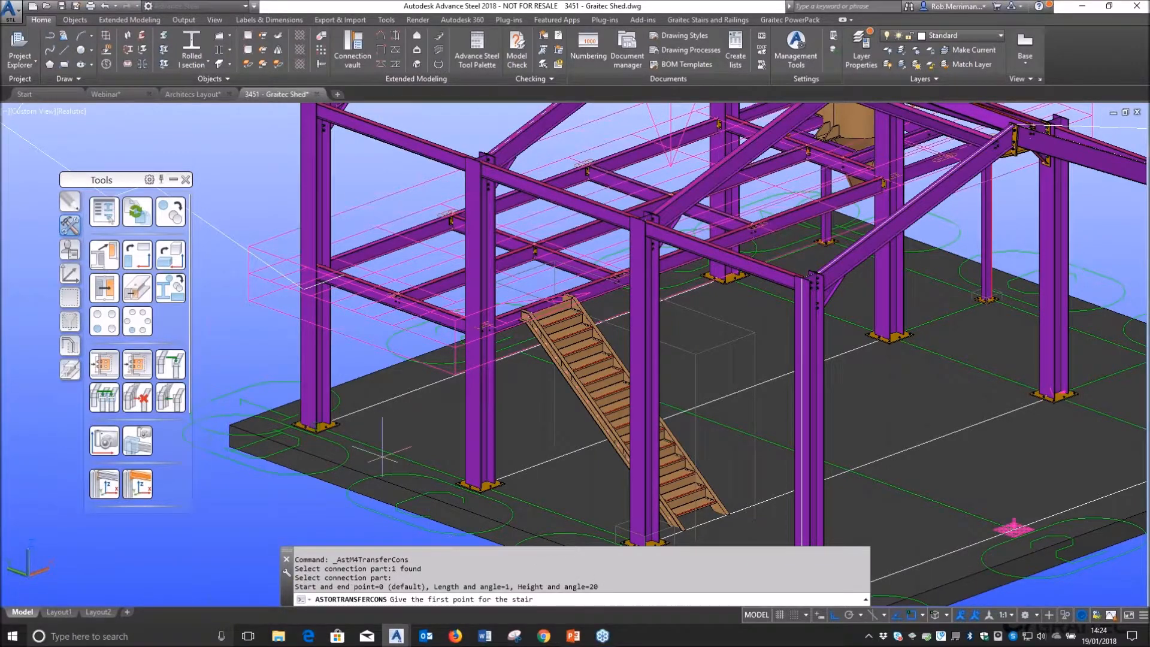
- Create a Left-aligned (0) stair along the lowest setout line flight, starting at its lower endpoint by the platform corner
left_click(924, 615)
left_click(263, 255)
scroll(308, 271, "up", 7)
left_click(320, 319)
scroll(494, 383, "down", 6)
scroll(490, 386, "down", 3)
left_click(341, 295)
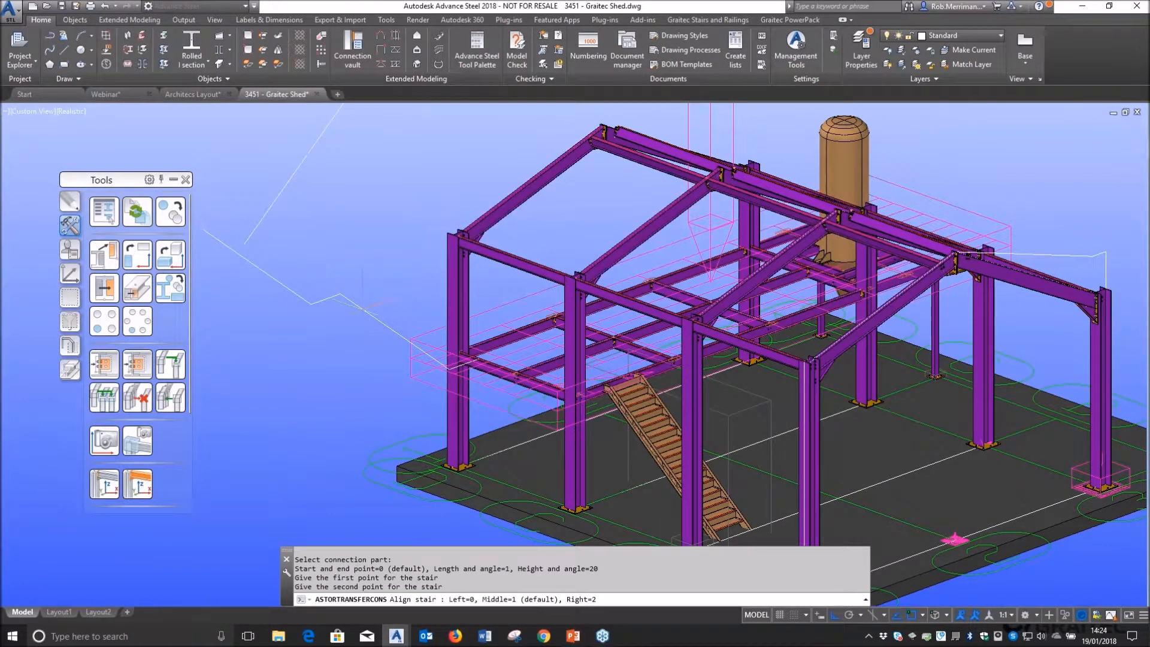
type("1")
key("BackSpace")
type("0")
key("Return")
- Create the second external flight from the outer end of the landing line to that flight line's upper endpoint, with Middle alignment (1)
scroll(308, 306, "up", 3)
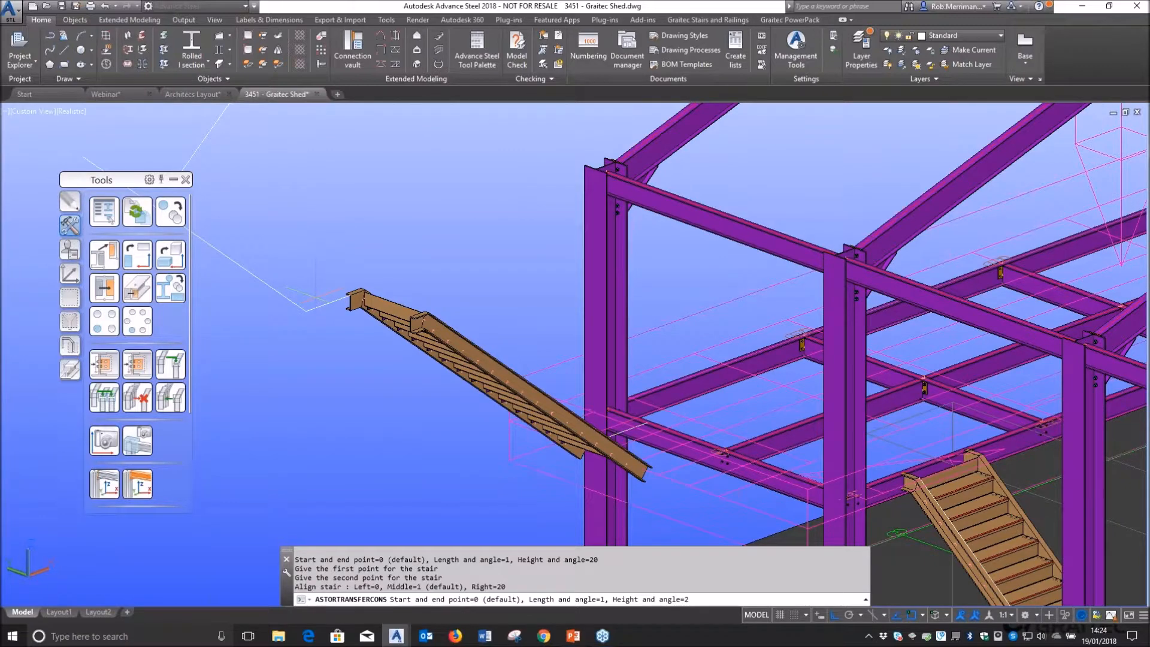
key("Return")
left_click(306, 311)
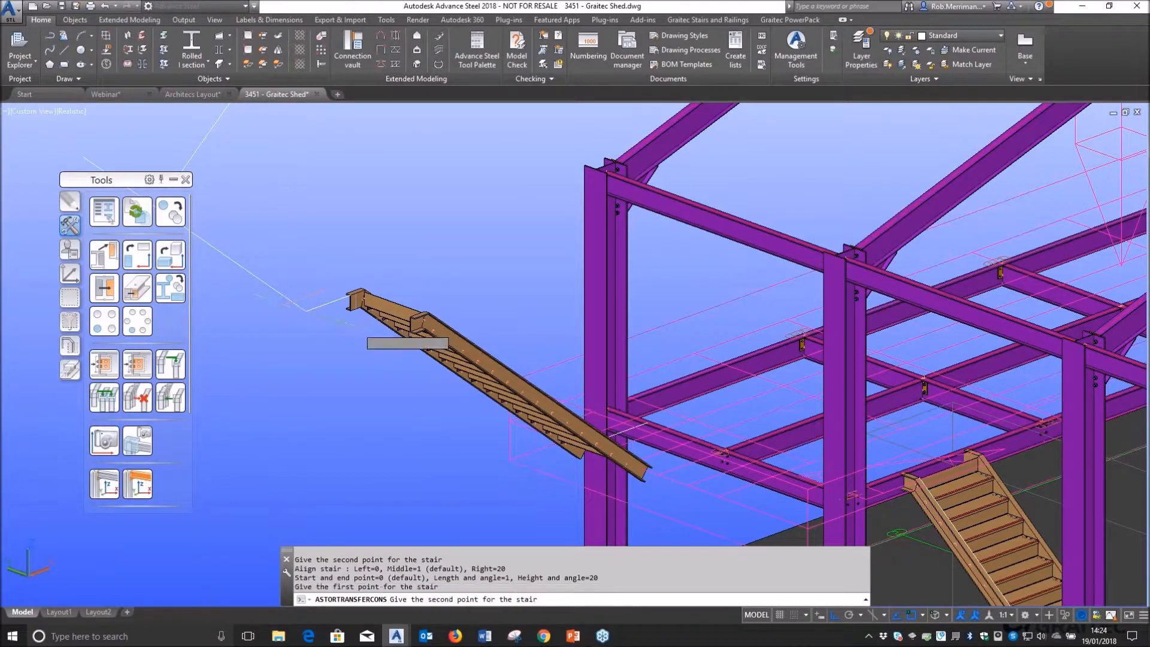
scroll(306, 310, "down", 3)
left_click(254, 261)
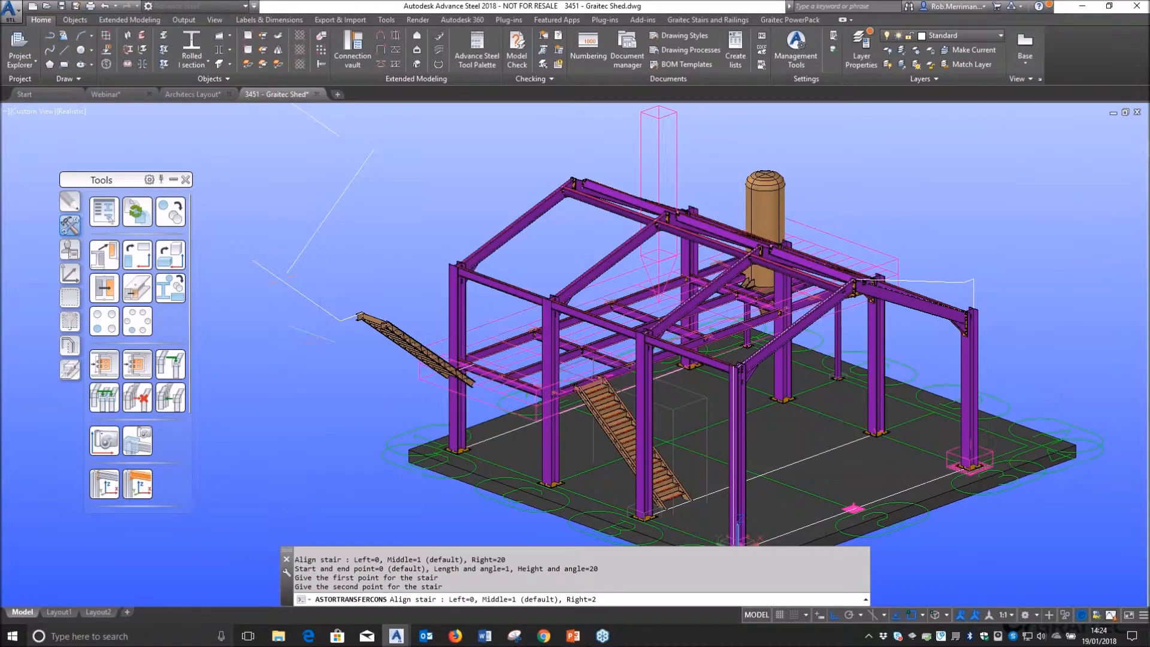
type("1")
key("Return")
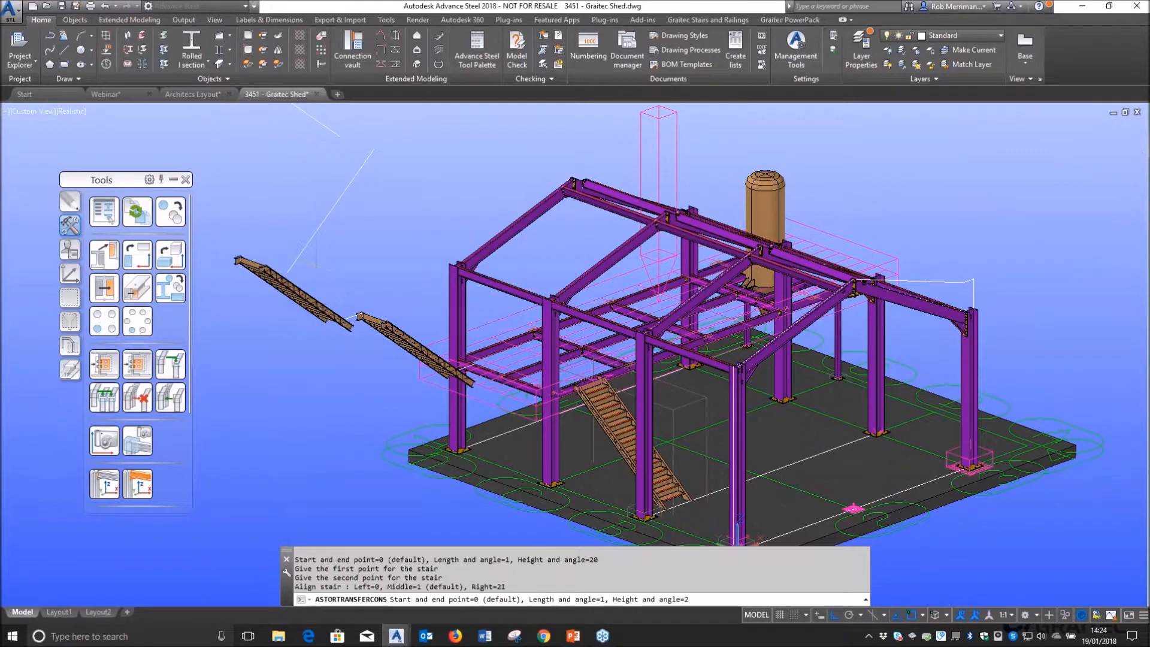
- Create the third external flight between the ends of the next setout line using start and end points (0) and Right alignment (2)
type("0")
key("Return")
left_click(288, 272)
left_click(373, 150)
type("2")
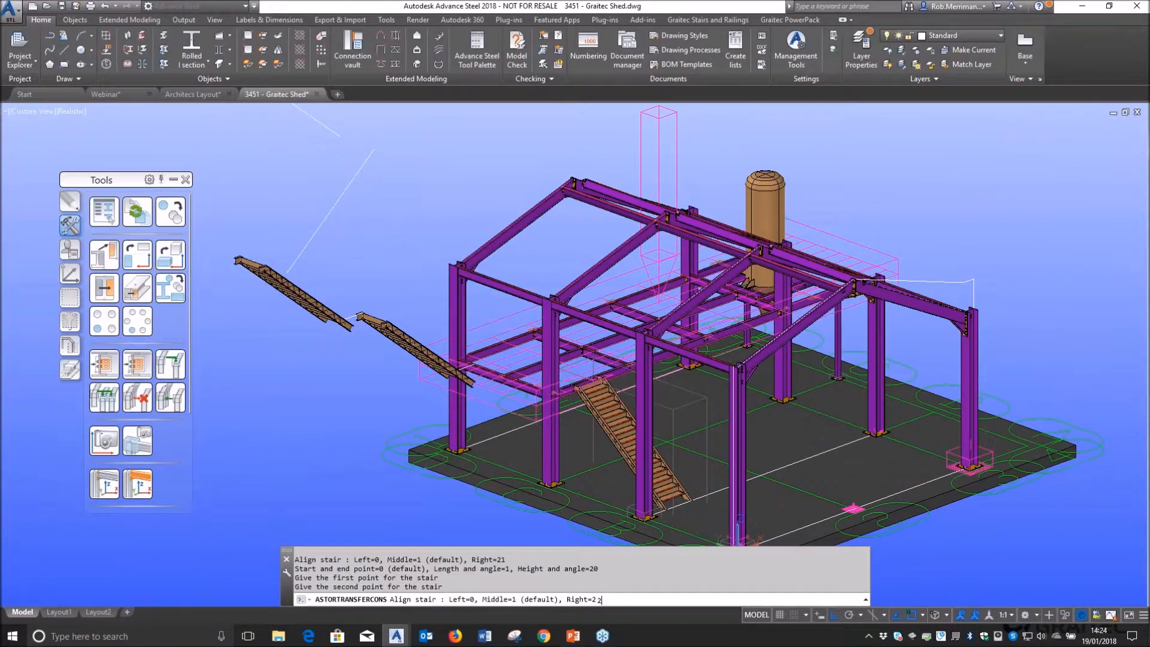
key("Return")
scroll(393, 280, "down", 3)
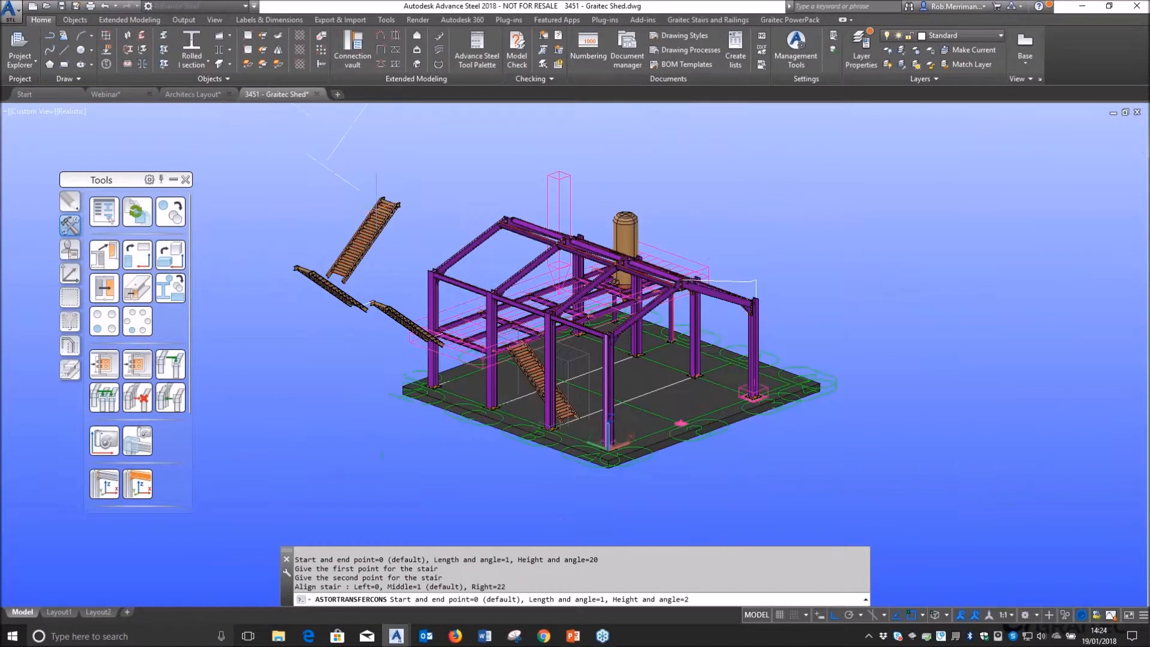
scroll(333, 156, "up", 3)
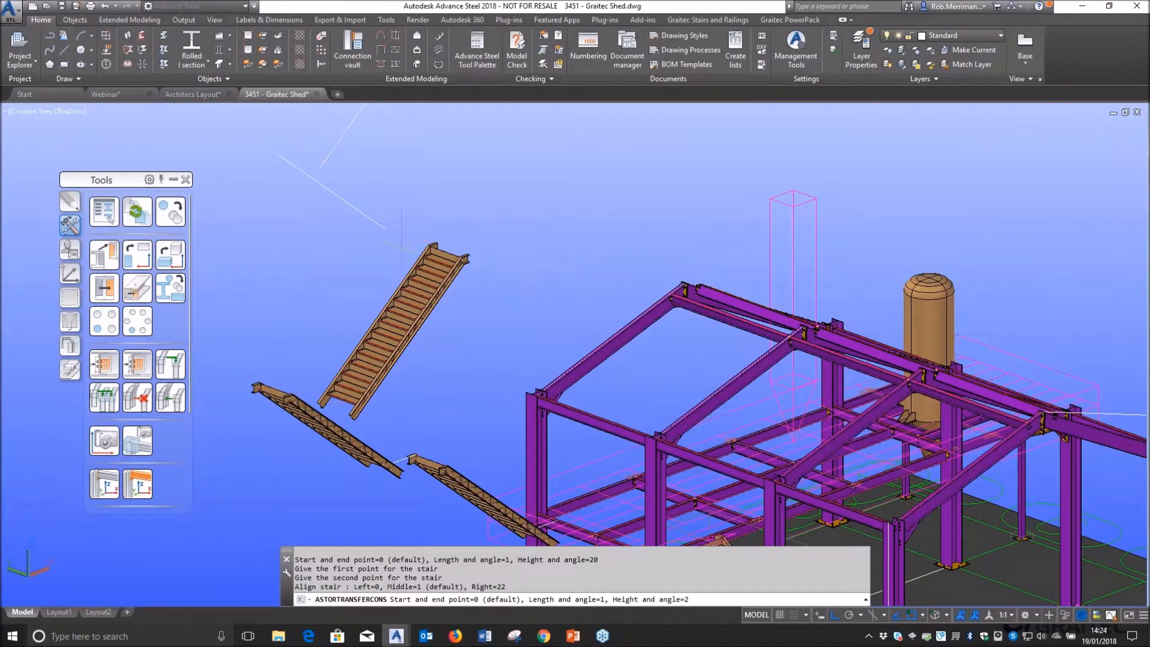
- Create the fourth external flight from the lower to the upper end of its setout line with Middle alignment (1)
key("Return")
left_click(386, 228)
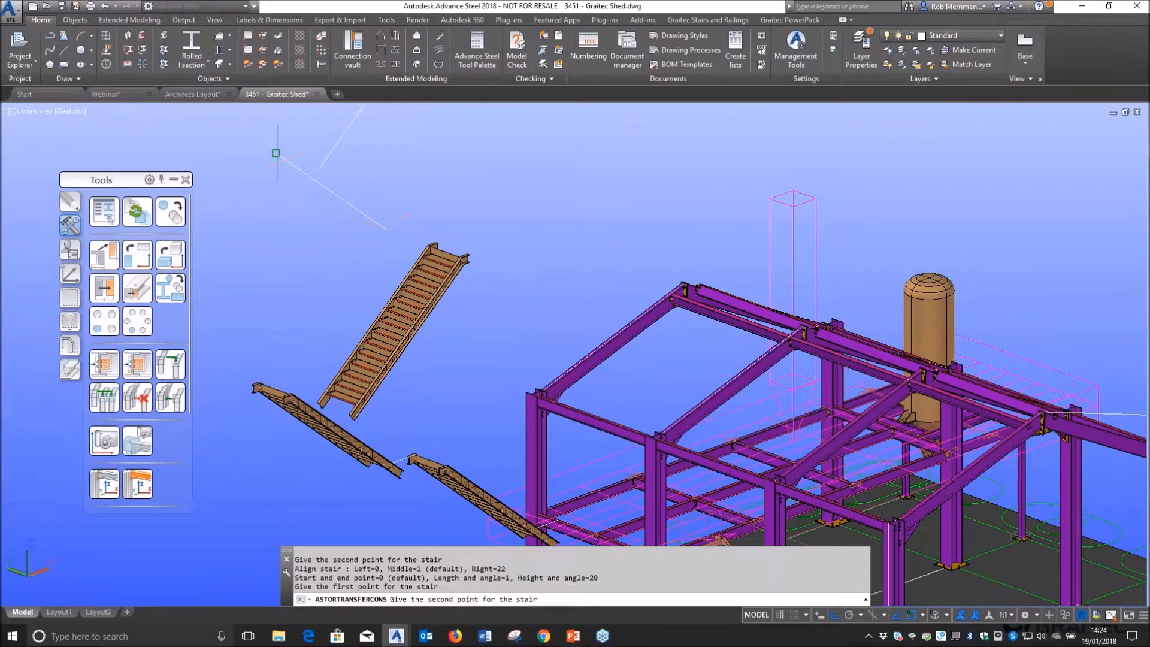
left_click(276, 153)
type("1 (default), Right=2 1")
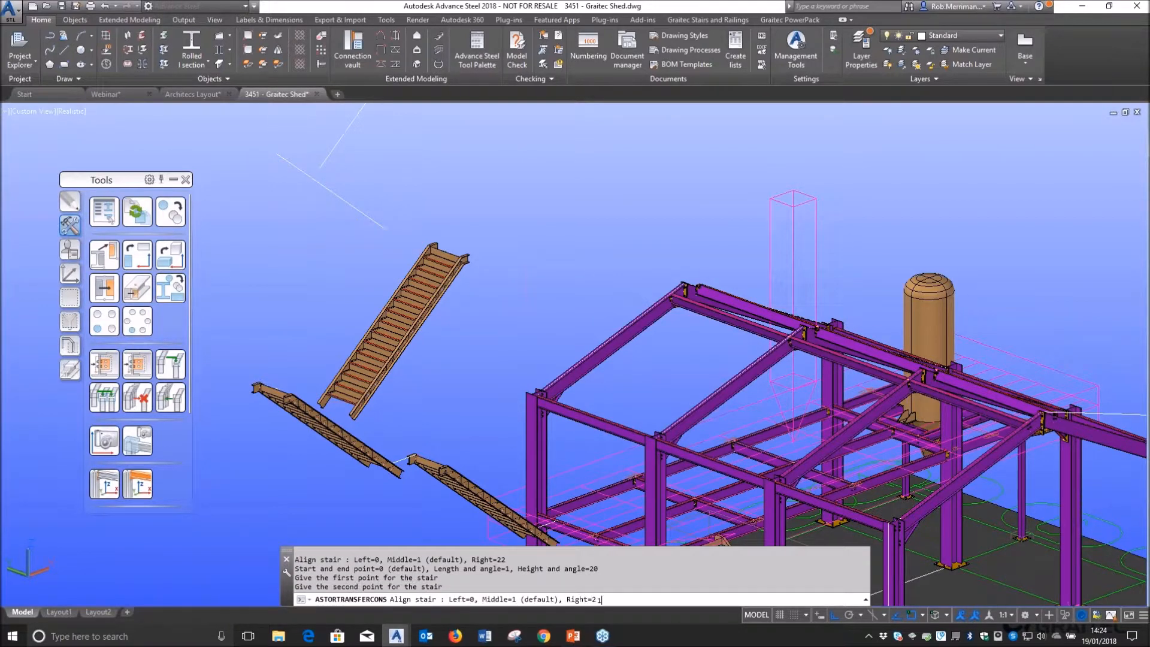
key("Return")
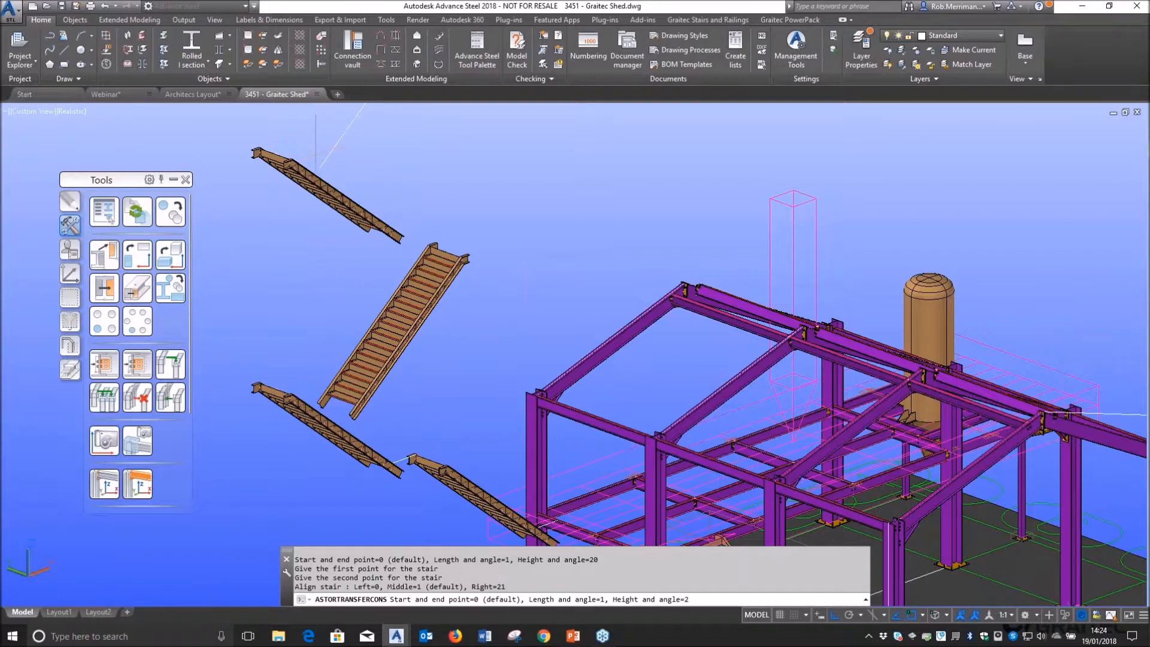
- Create the top external flight along the last setout line with Right alignment (2), and end the parameter transfer
key("Return")
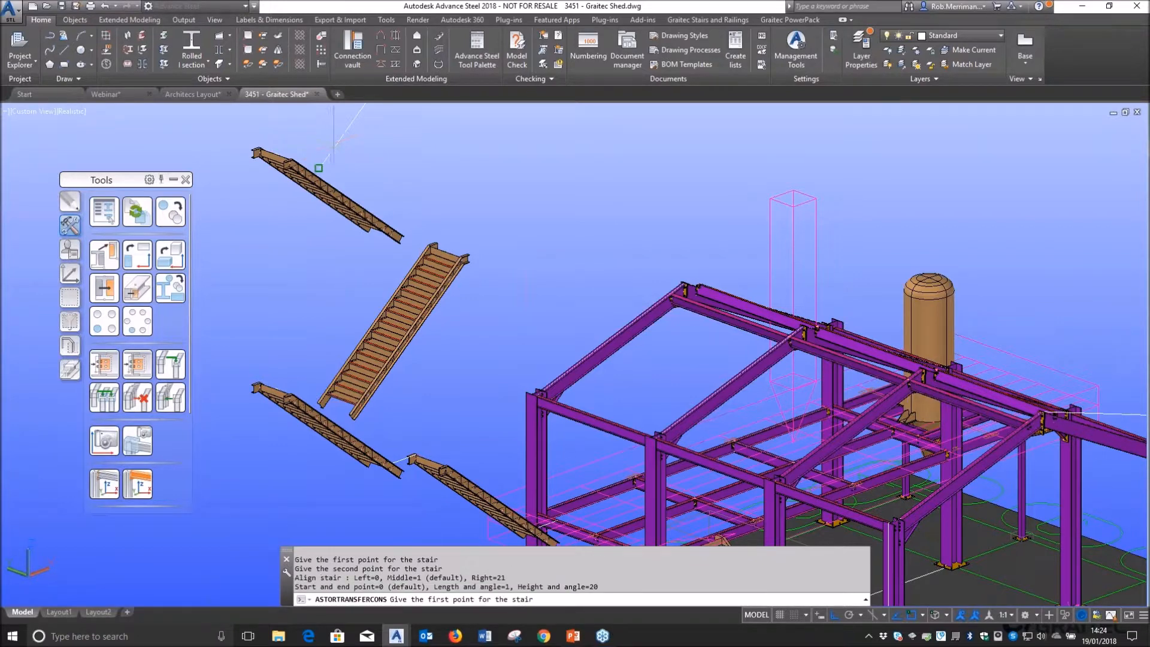
left_click(331, 148)
scroll(361, 216, "down", 5)
scroll(386, 138, "up", 3)
left_click(389, 140)
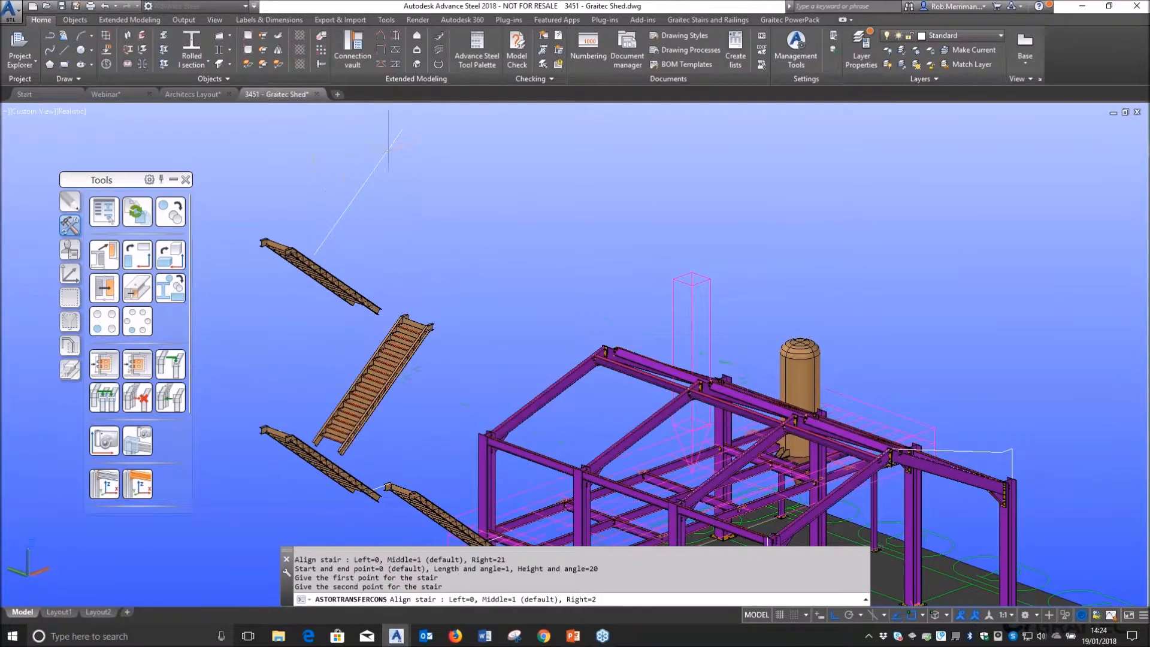
type("2")
key("Return")
key("Return")
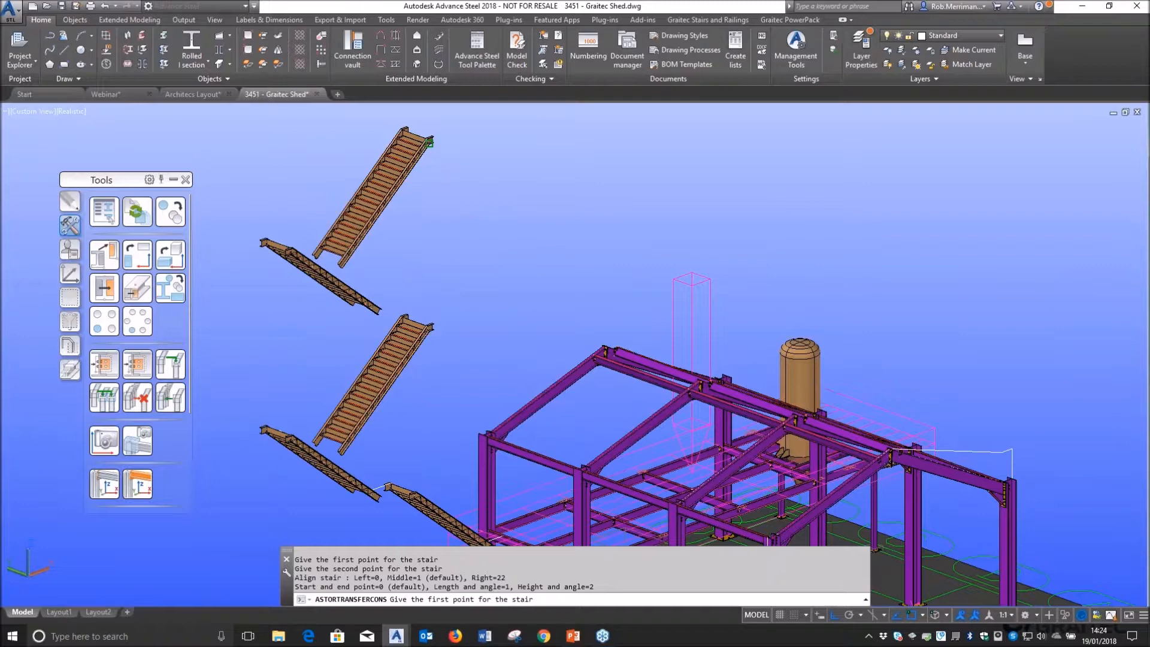
key("Escape")
- Start a Stair Anchor Base Plate connection from the connection vault's Miscellaneous category and select the nearer stringer of the original stair
mouse_move(437, 193)
middle_mouse_down("shift")
mouse_move(457, 201)
mouse_move(387, 181)
mouse_move(455, 191)
mouse_move(487, 216)
middle_mouse_up("shift")
scroll(487, 216, "down", 3)
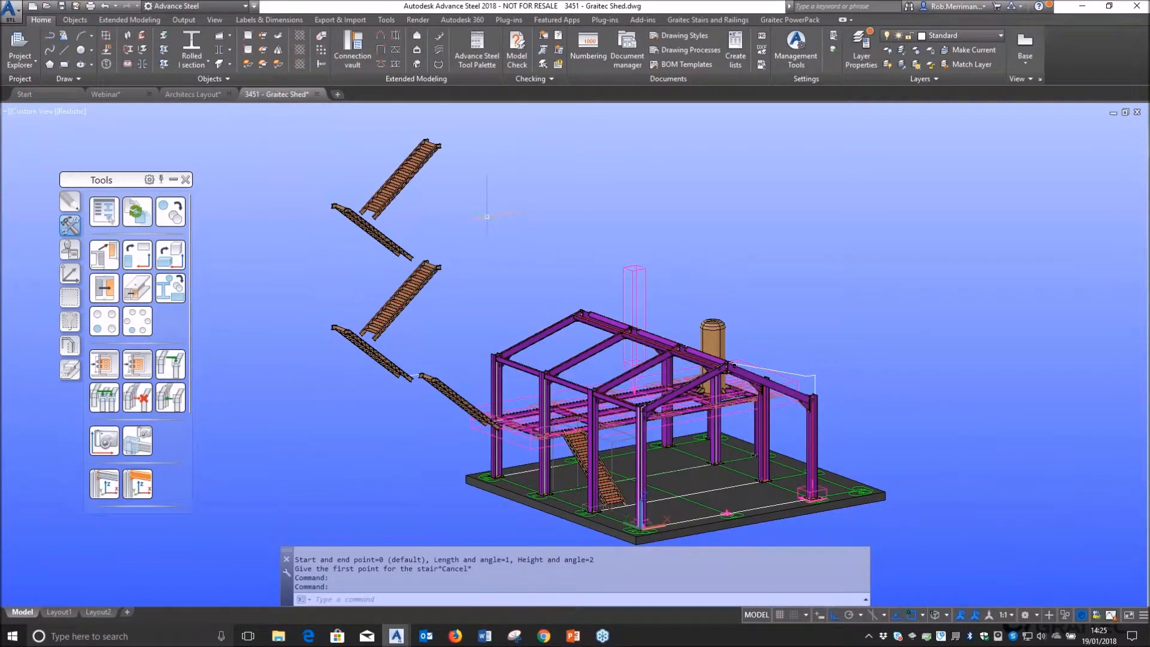
scroll(624, 498, "up", 3)
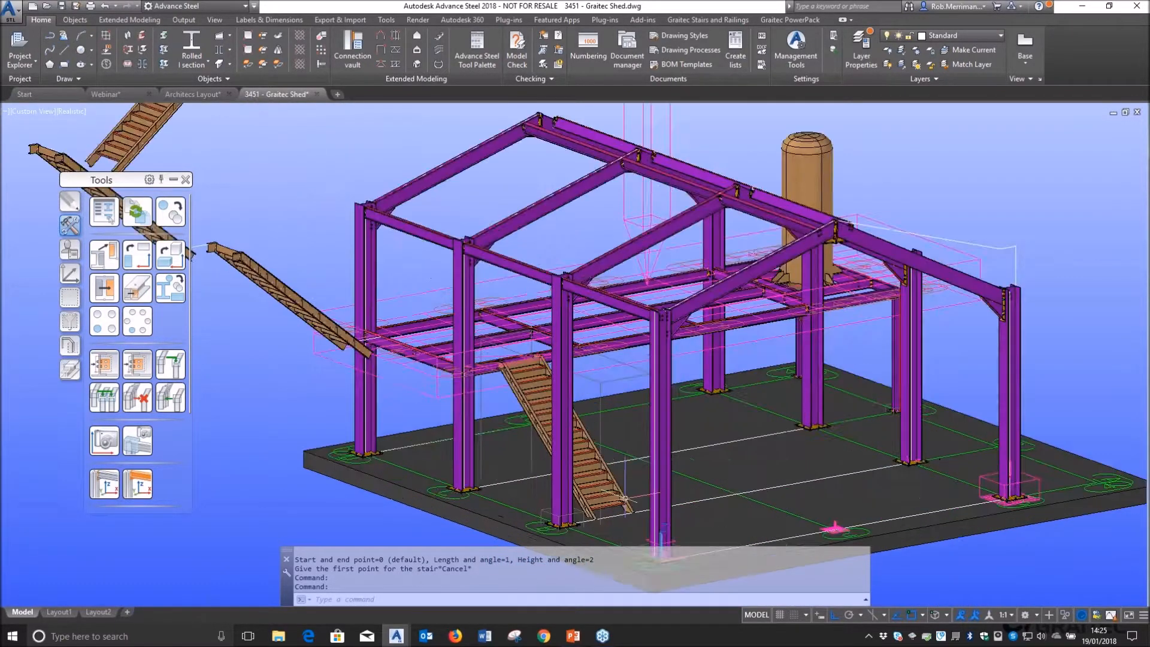
left_click(355, 58)
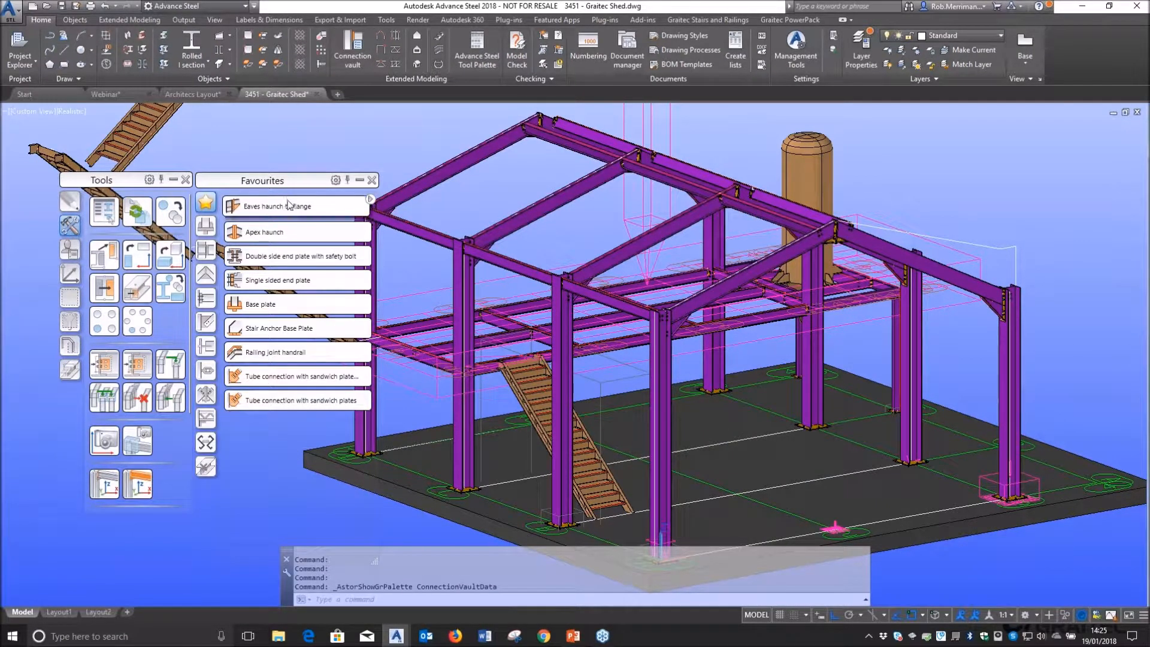
key("ctrl")
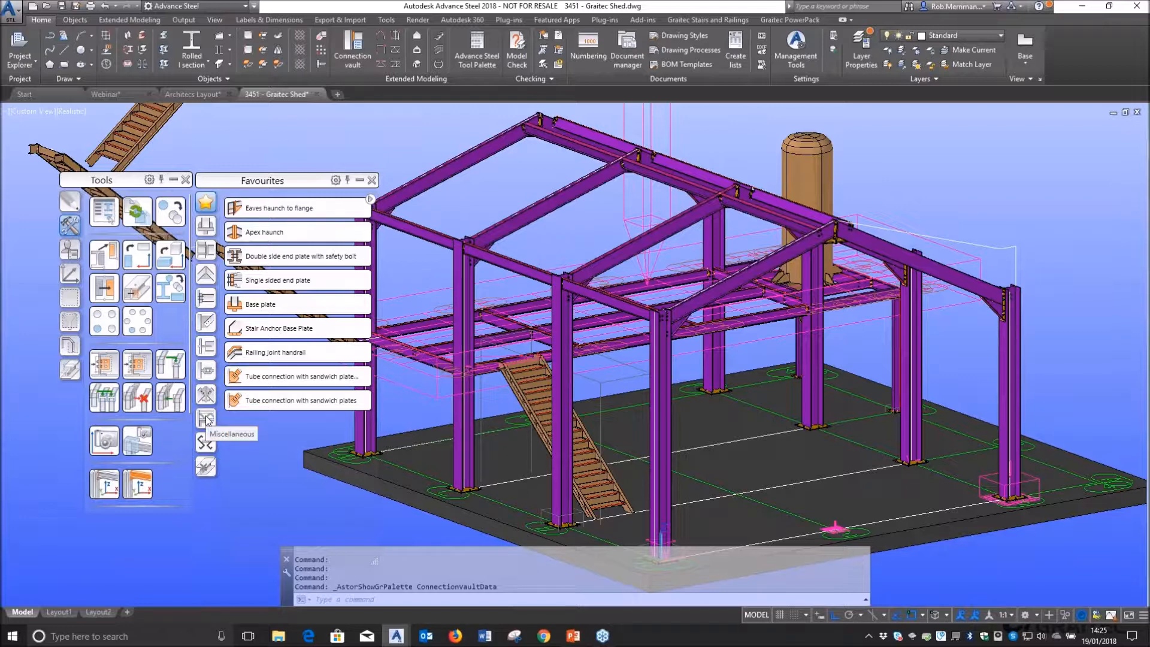
left_click(205, 418)
mouse_move(277, 207)
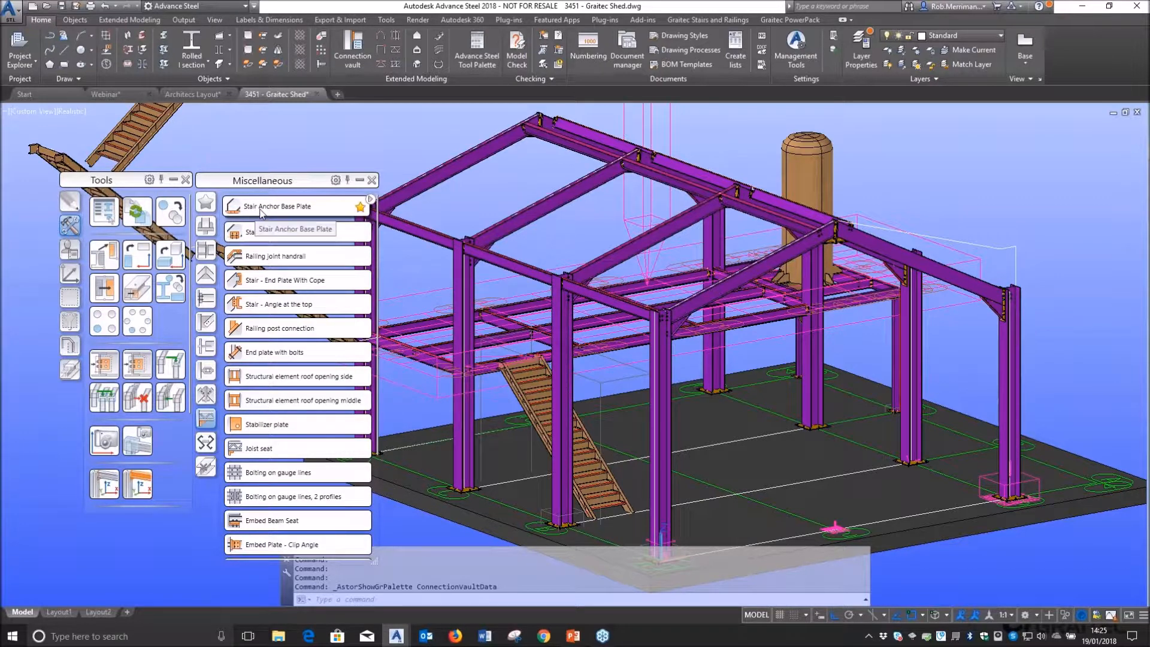
left_click(268, 212)
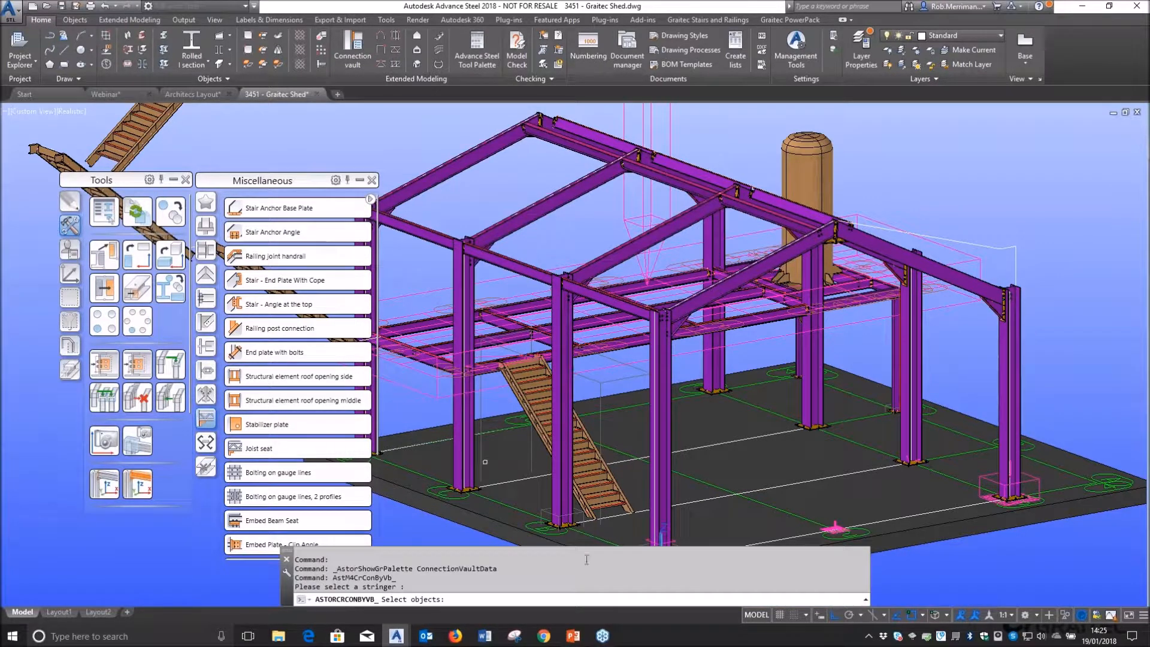
scroll(580, 536, "up", 7)
left_click(648, 399)
key("Return")
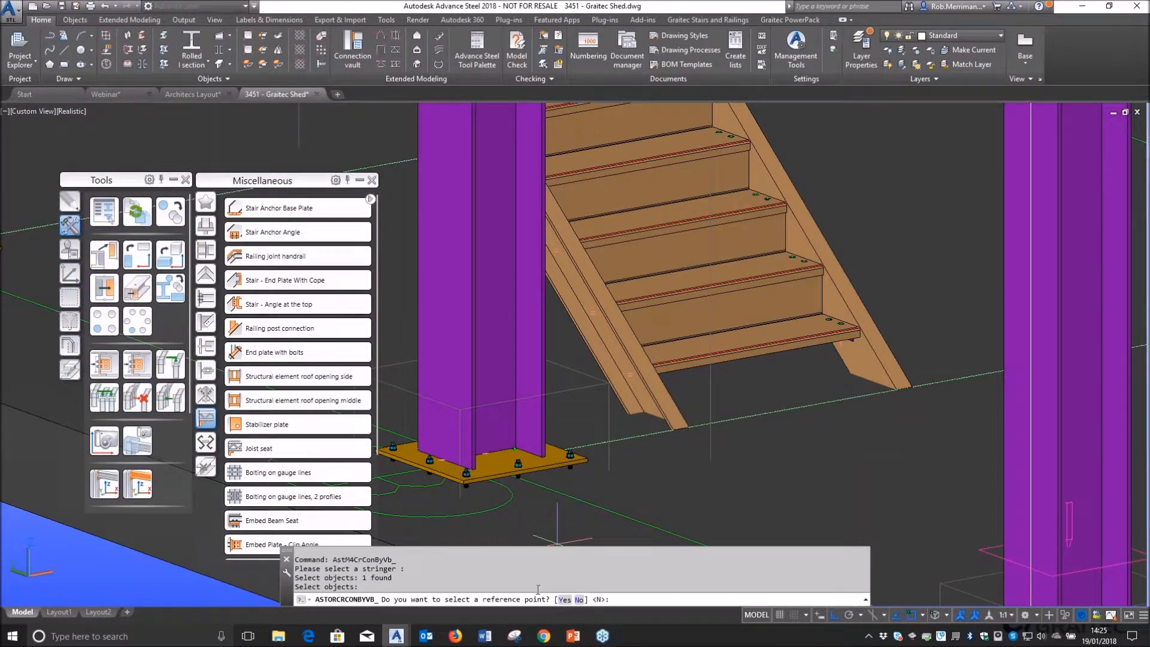
- Choose to use a reference point and set it at the front corner of the stair's lowest tread, creating the anchor base plate
left_click(564, 599)
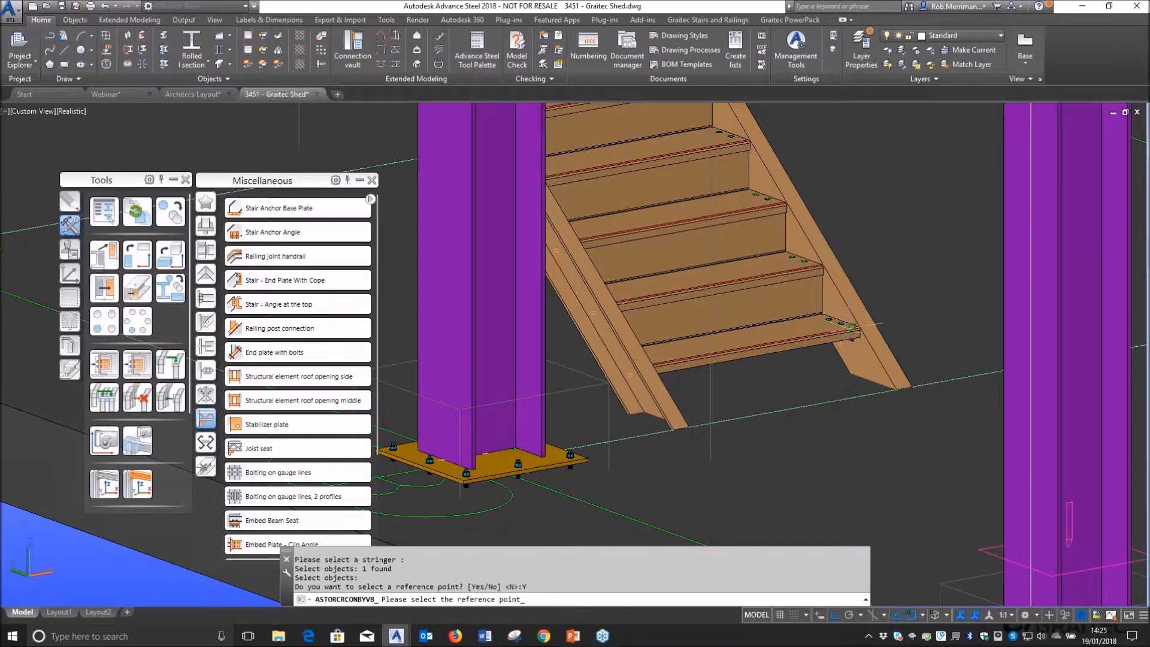
scroll(852, 326, "up", 3)
scroll(869, 325, "up", 2)
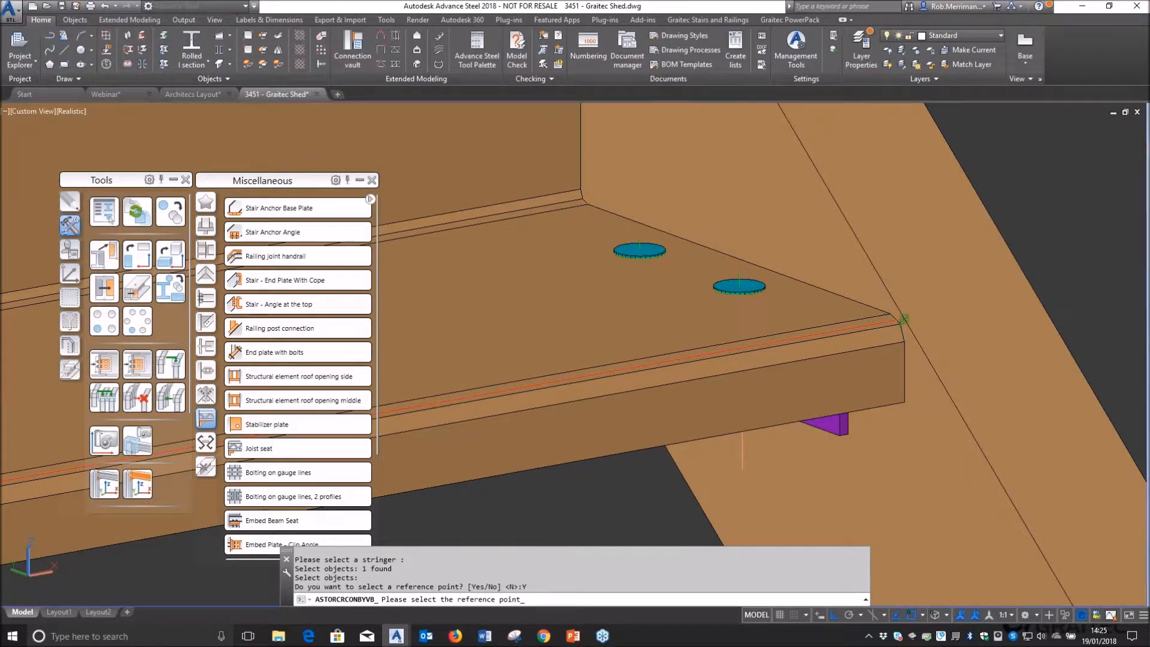
left_click(904, 319)
scroll(905, 318, "down", 5)
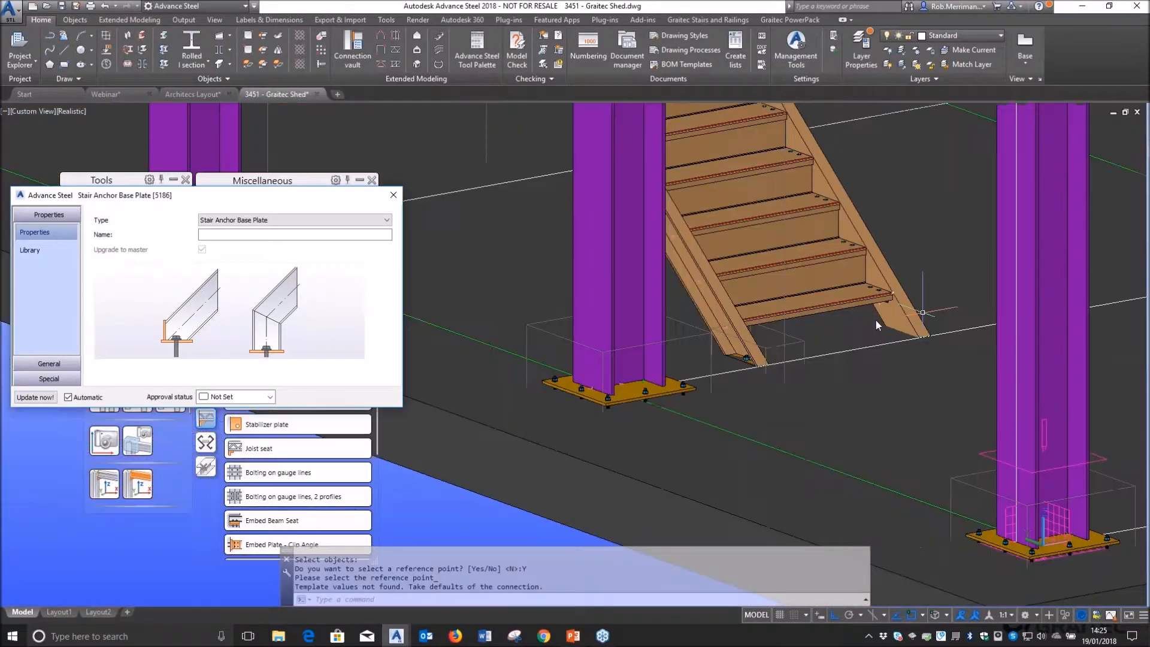
- Turn on Create vertical profile for the stair anchor base plate and open the Height Layout choices
scroll(763, 333, "up", 3)
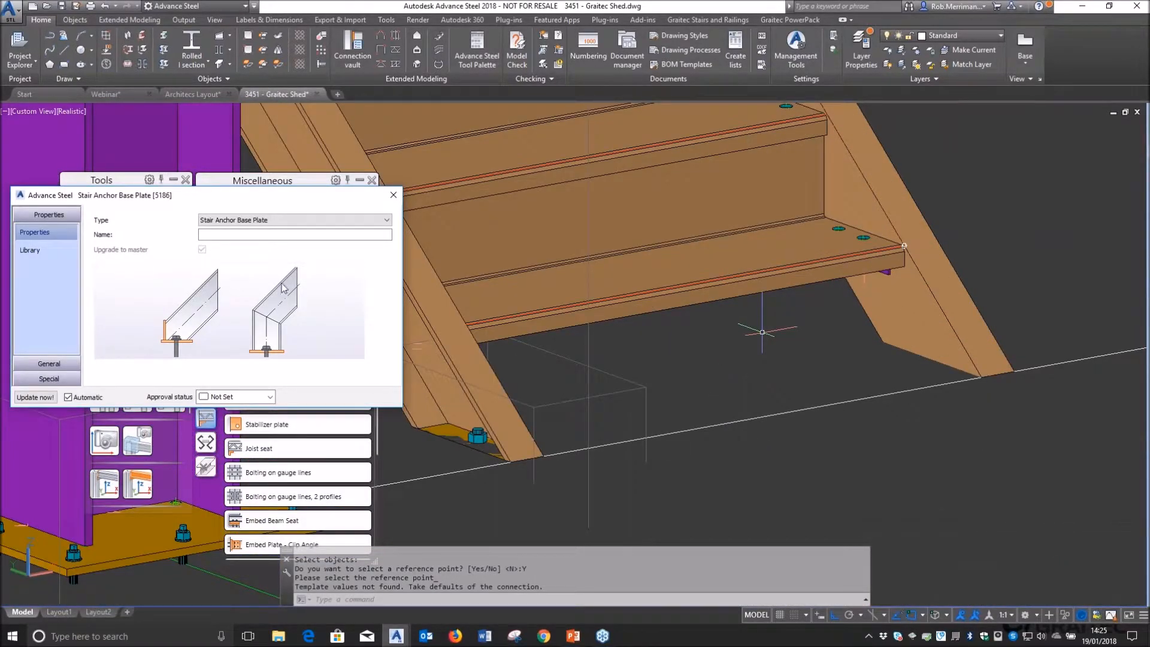
left_click(53, 364)
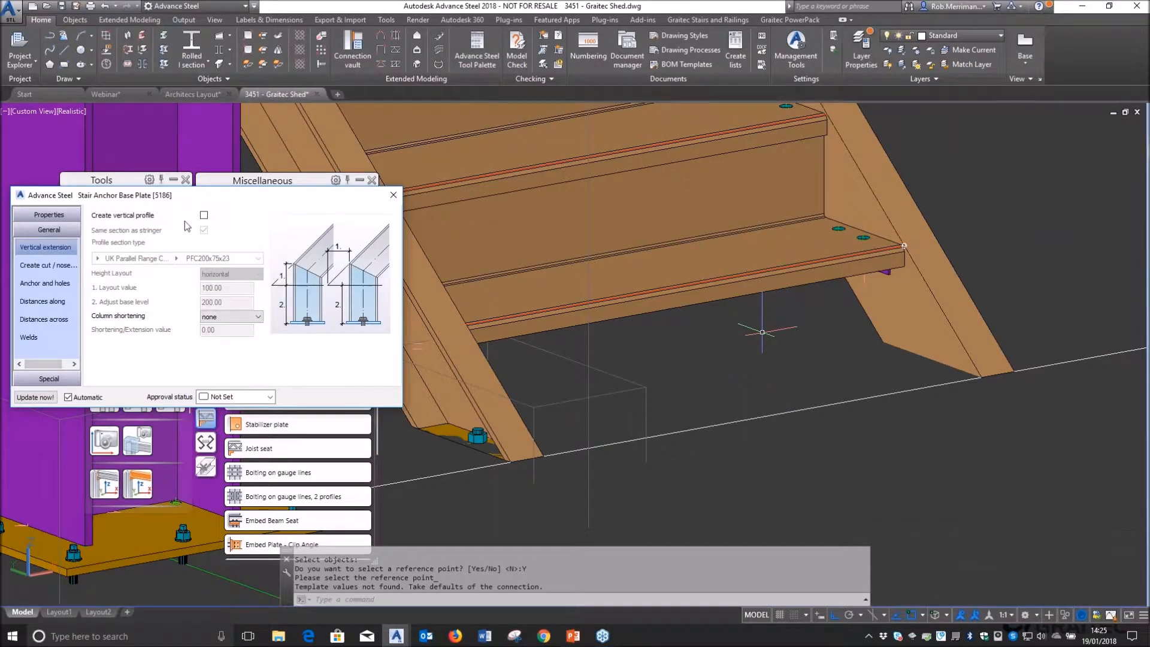
left_click(203, 215)
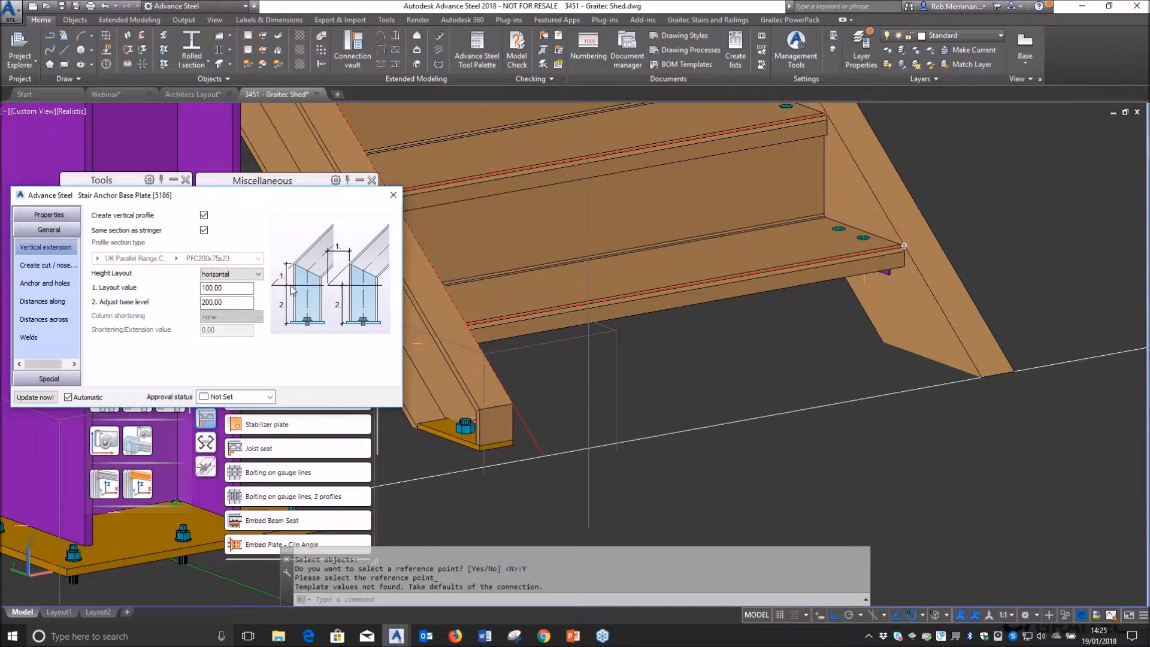
left_click(223, 276)
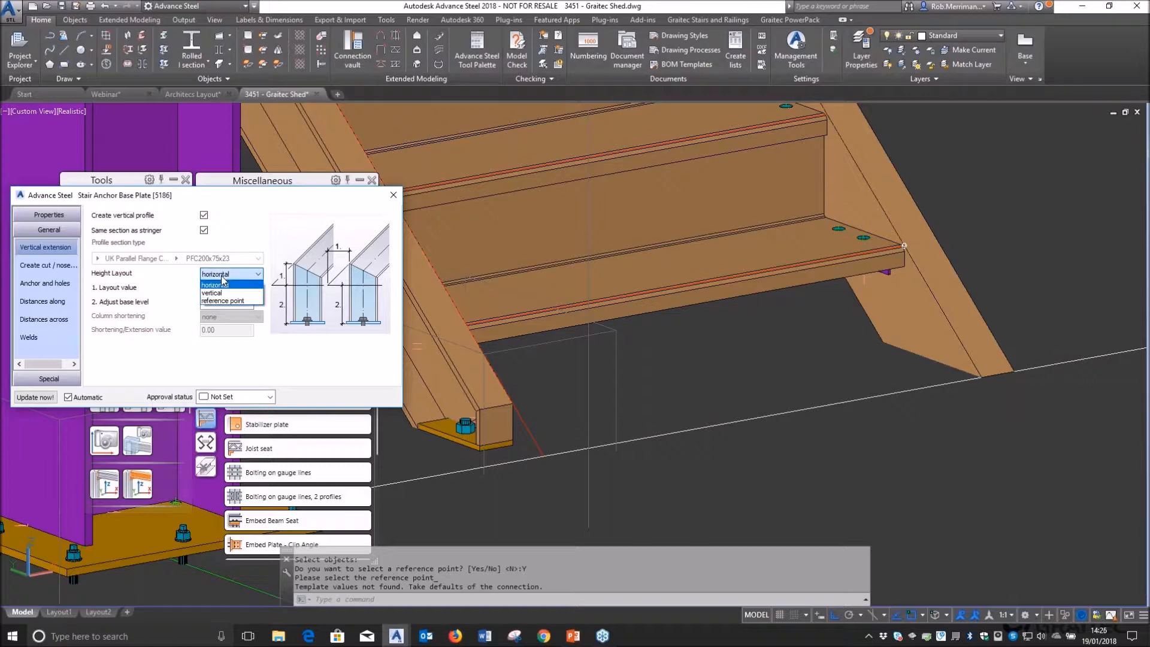
- Set the stair anchor base plate's height layout to reference point with a layout value of 0
left_click(223, 301)
scroll(641, 337, "down", 2)
middle_click_drag(642, 337, 412, 319, "shift")
left_click_drag(226, 288, 197, 287)
type("0")
key("Return")
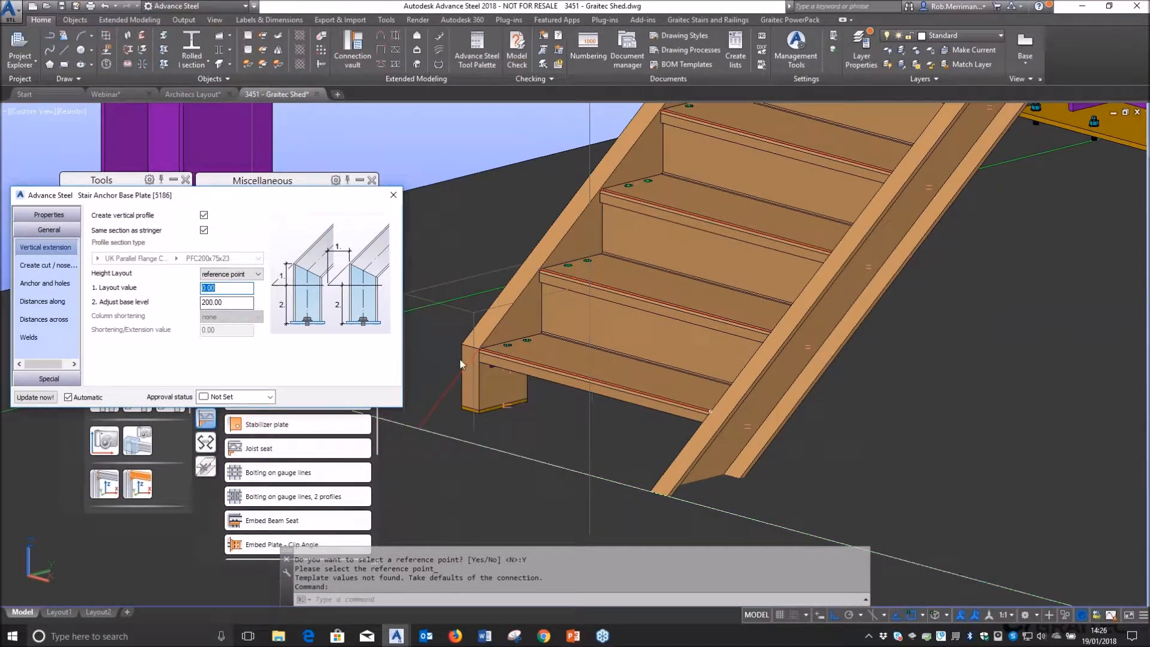
- Set the base plate connection's layout value to -10 and close its properties
scroll(462, 359, "up", 5)
left_click_drag(226, 289, 187, 285)
type("-10")
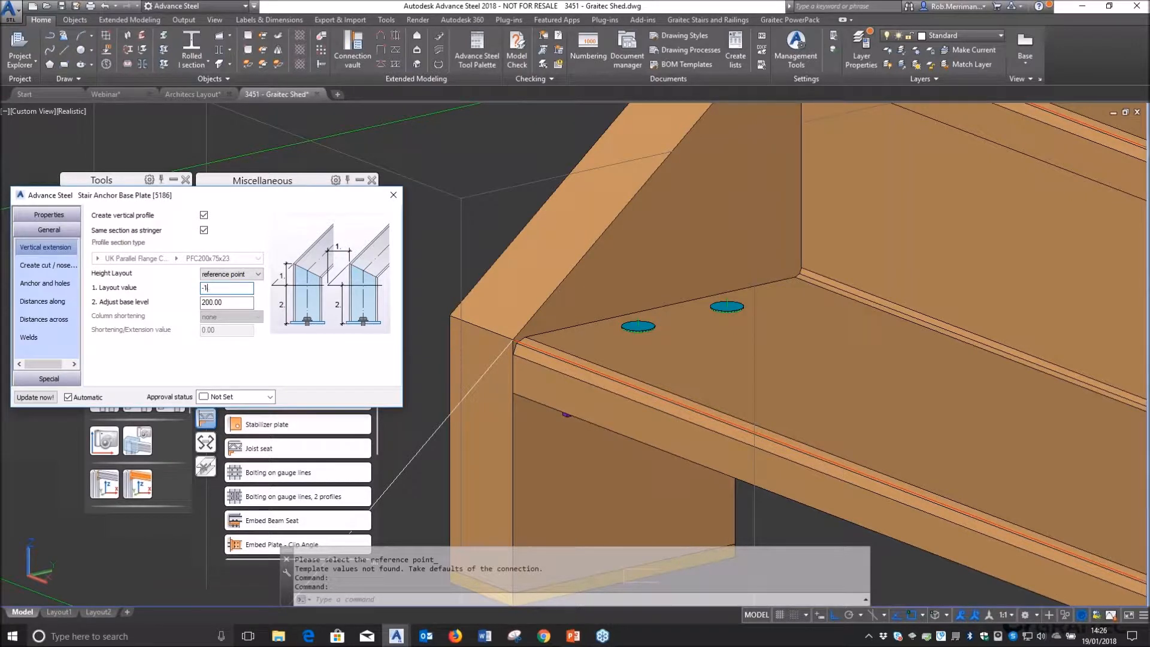
key("Return")
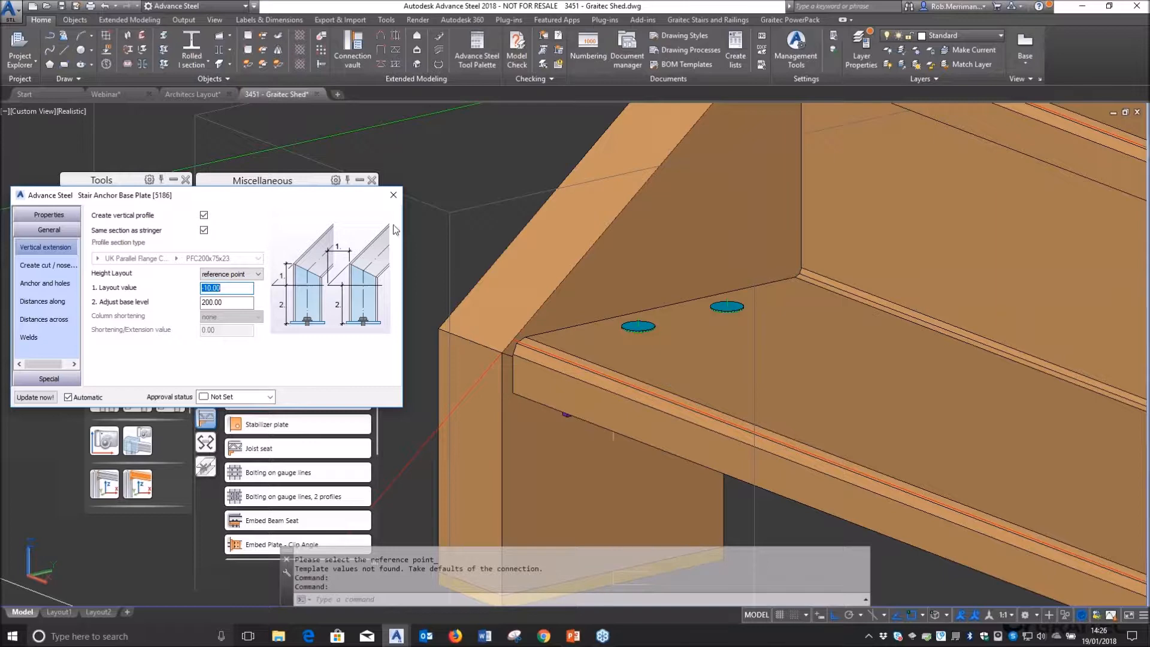
left_click(394, 195)
left_click(106, 262)
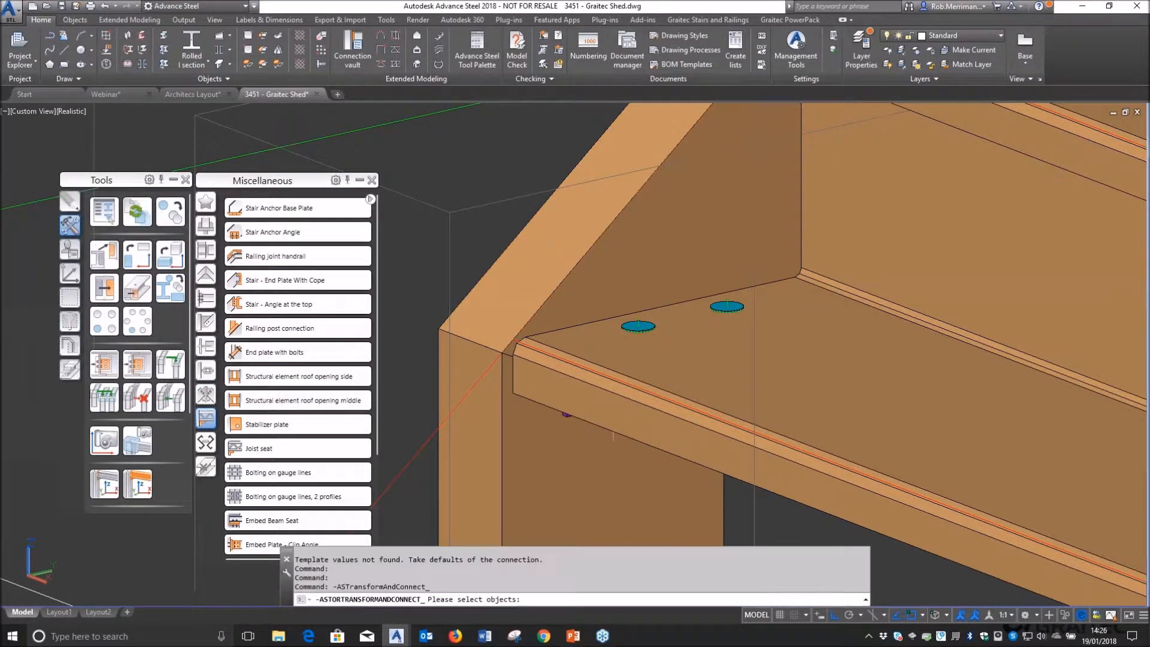
scroll(481, 298, "down", 4)
left_click(494, 319)
key("Return")
key("Escape")
- Copy the stair anchor base plate connection to the opposite stringer, using a reference point at the bottom tread's front corner
left_click(105, 365)
left_click(493, 340)
key("Return")
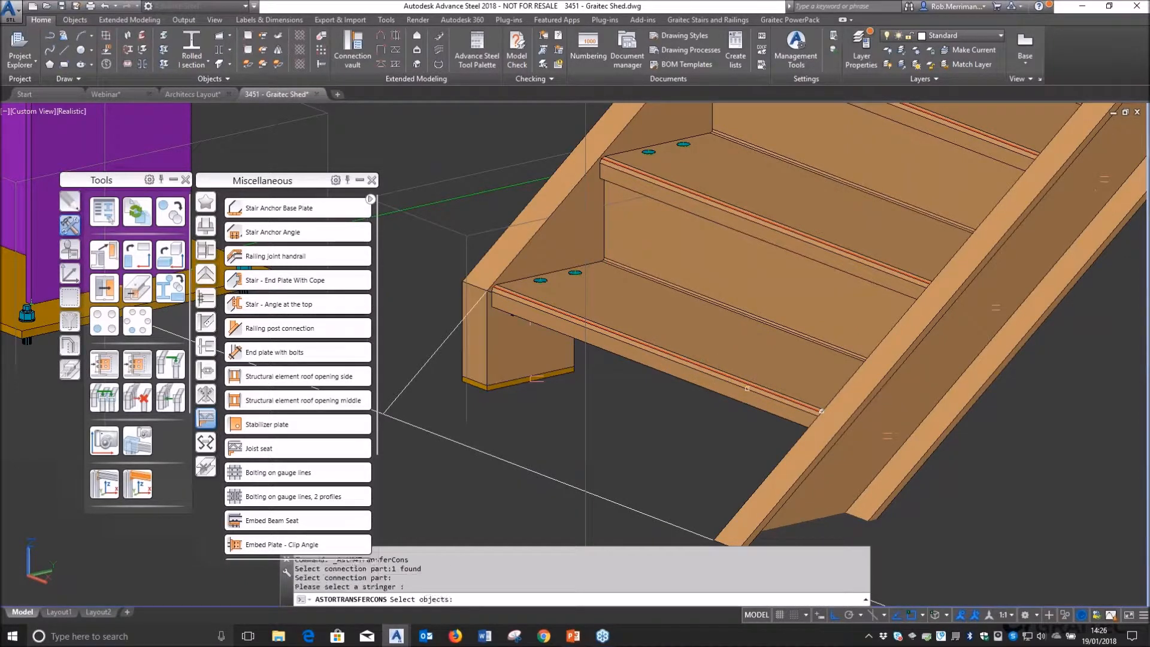
left_click(835, 450)
key("Return")
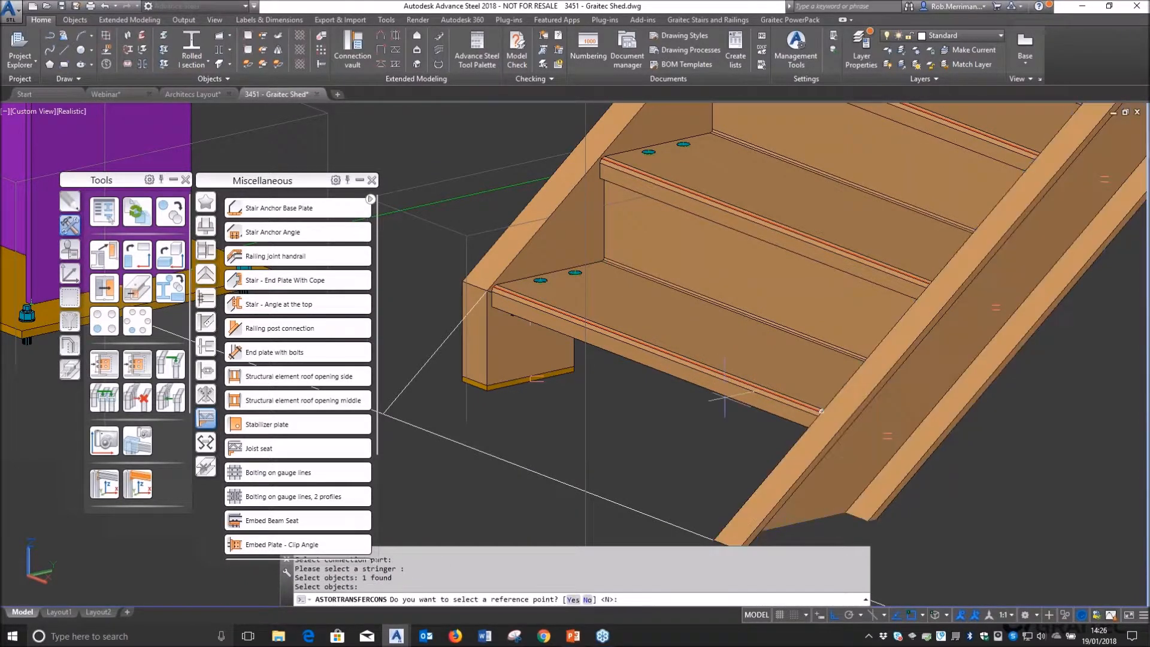
left_click(573, 599)
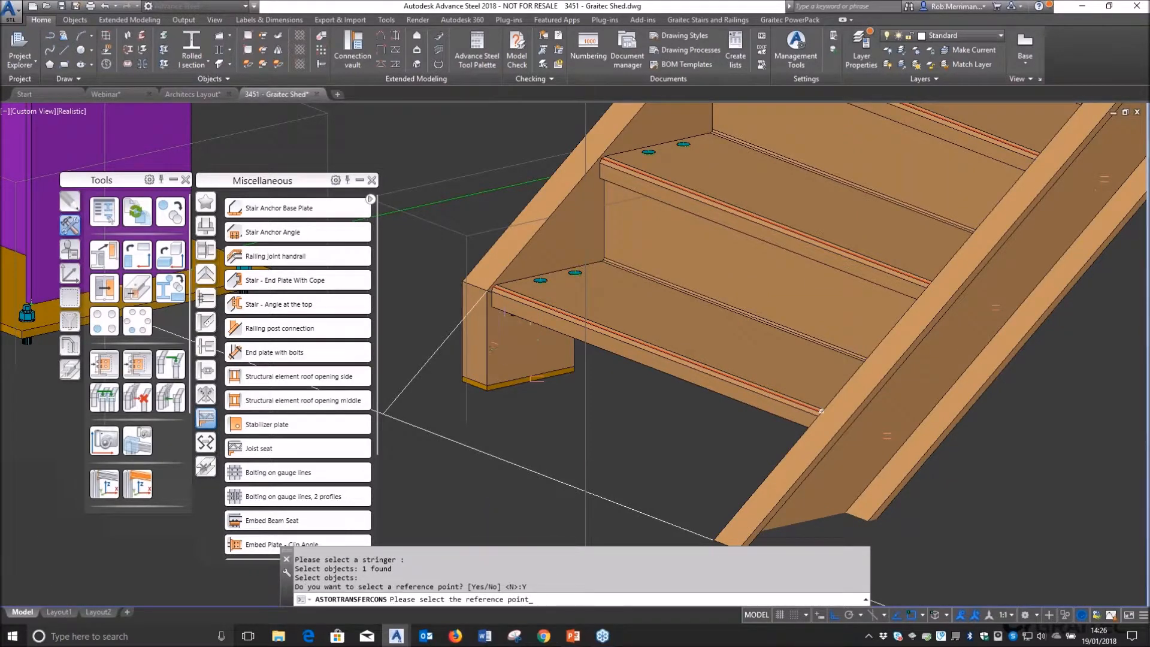
scroll(499, 301, "up", 5)
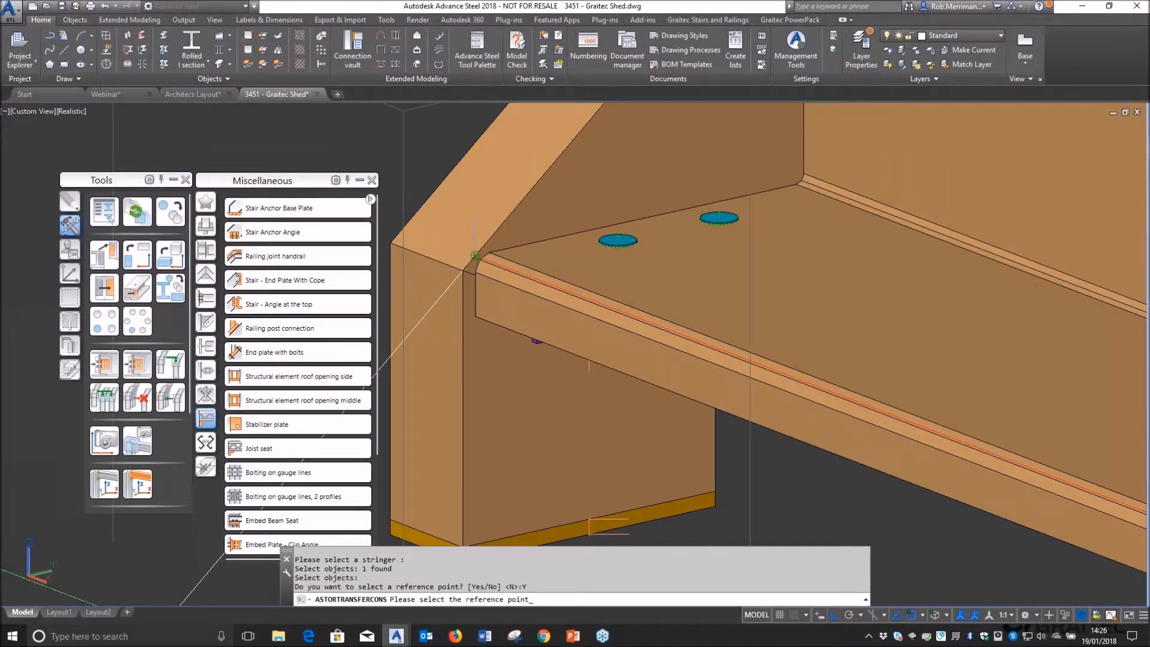
left_click(479, 260)
scroll(478, 259, "down", 5)
key("Return")
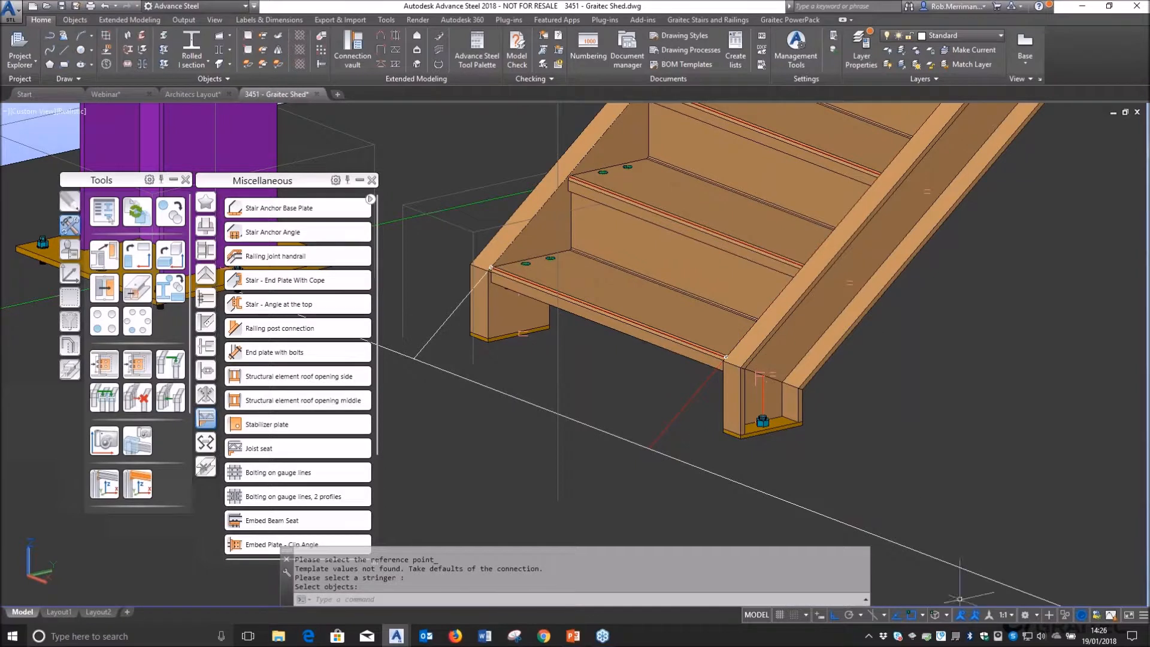
- Check the running object snap options and close the connection vault
left_click(923, 615)
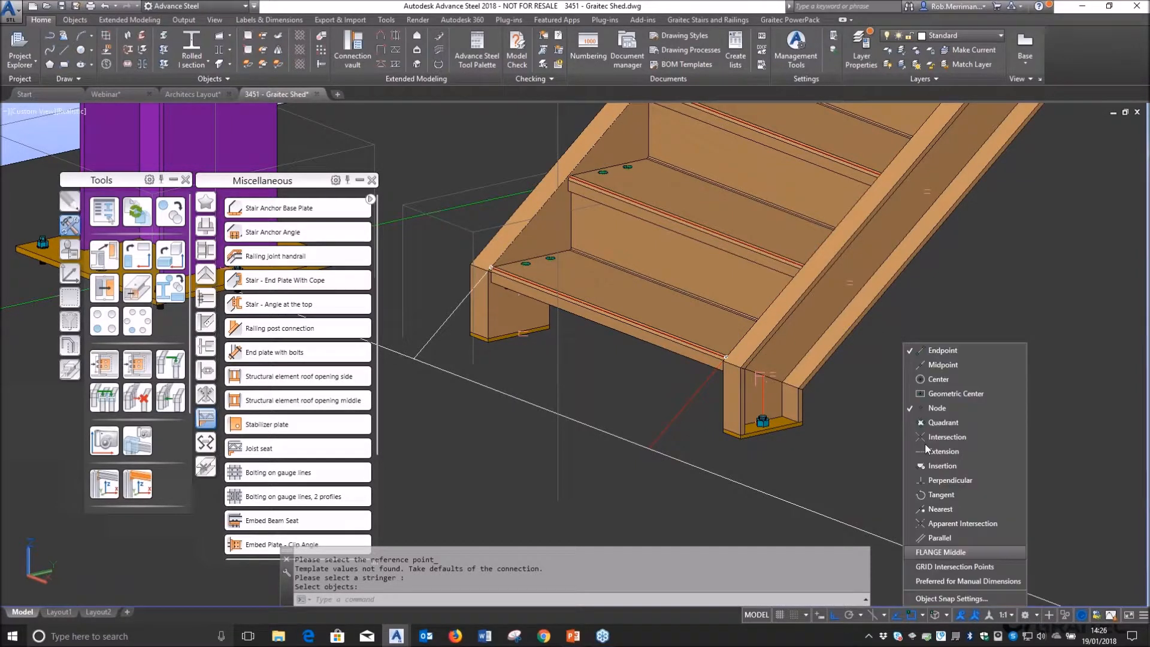
left_click(917, 348)
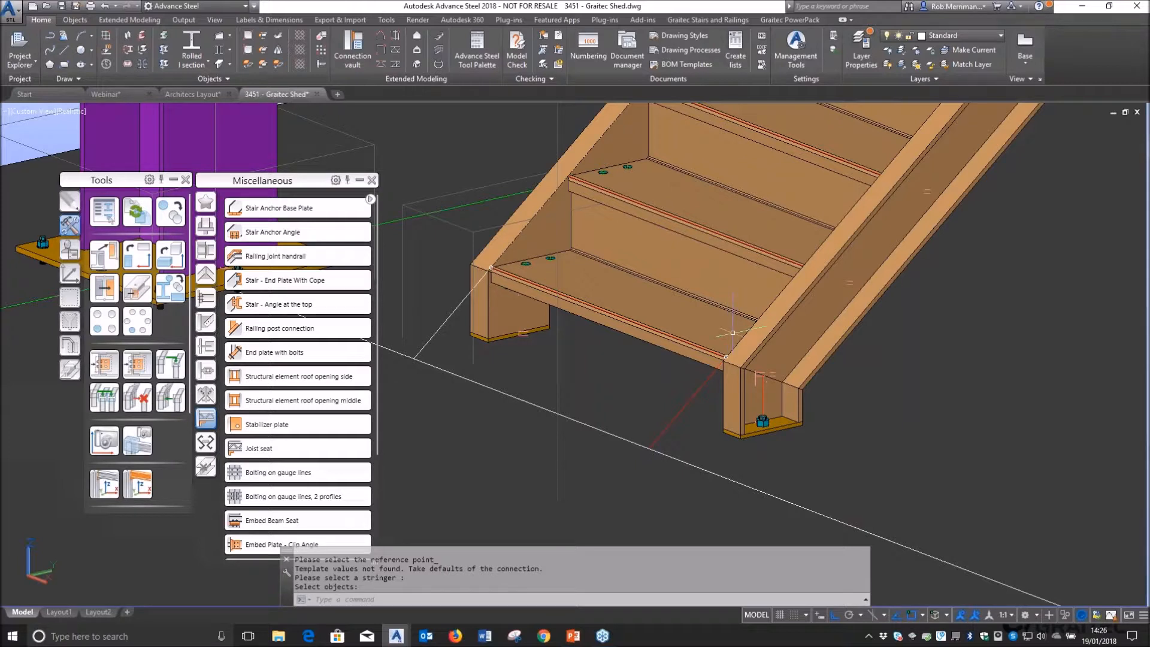
left_click(370, 181)
- Examine the whole shed frame from several sides, including the stairs and the eaves connections
scroll(599, 378, "down", 7)
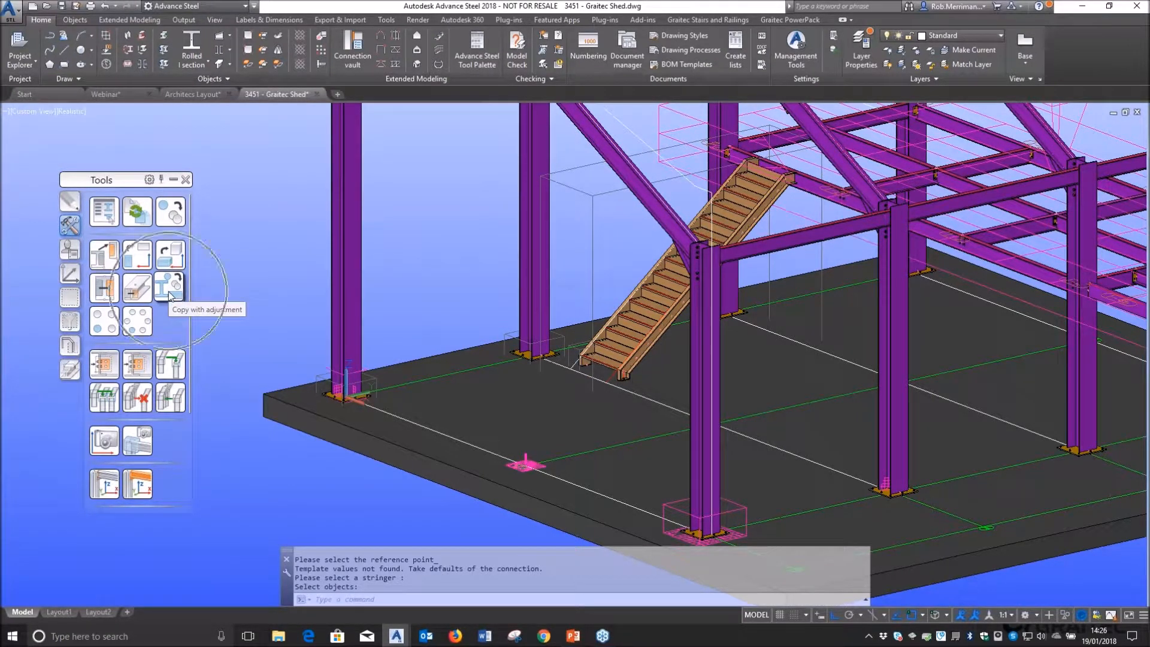
scroll(433, 331, "down", 3)
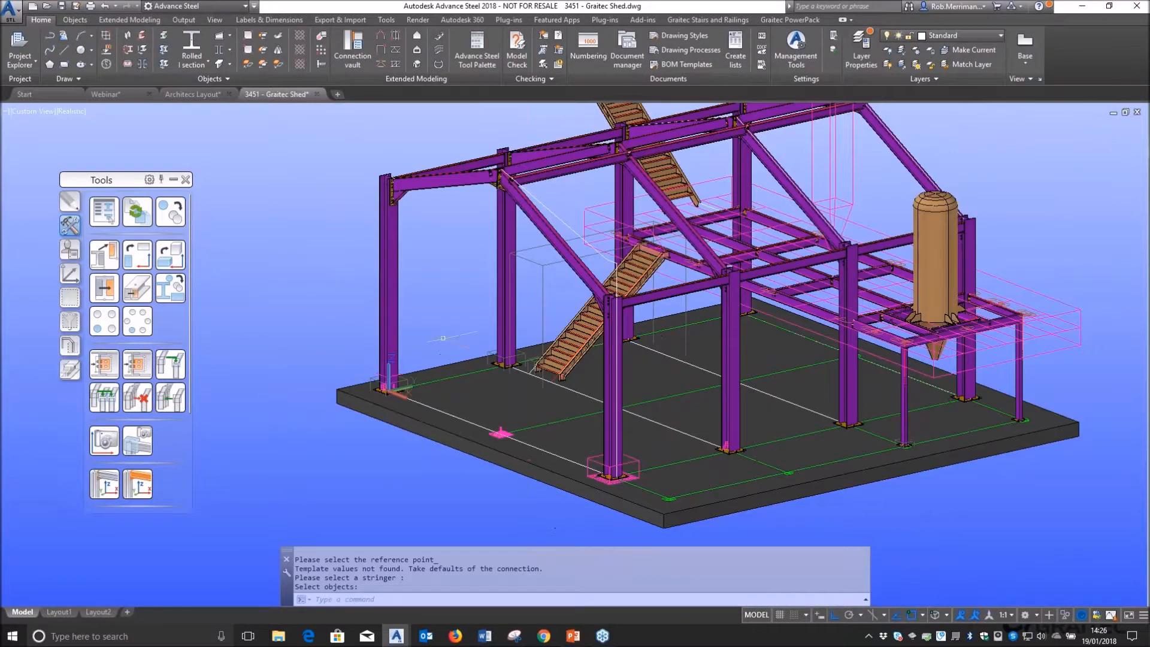
middle_click_drag(432, 330, 665, 237, "shift")
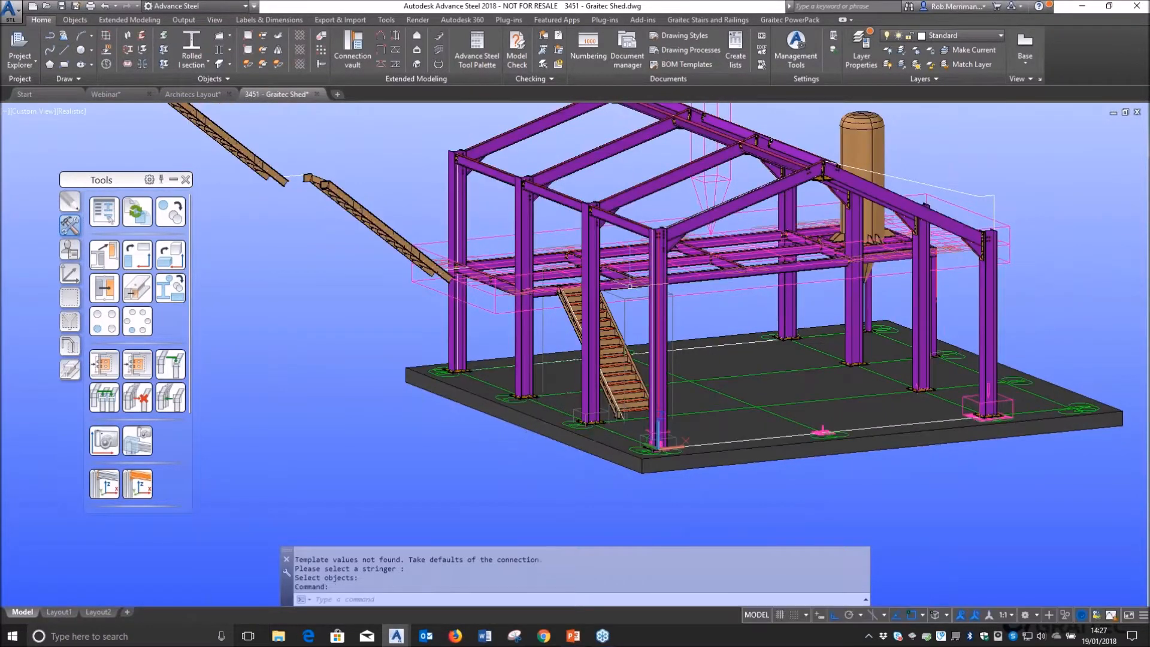
scroll(683, 209, "up", 3)
scroll(685, 241, "up", 3)
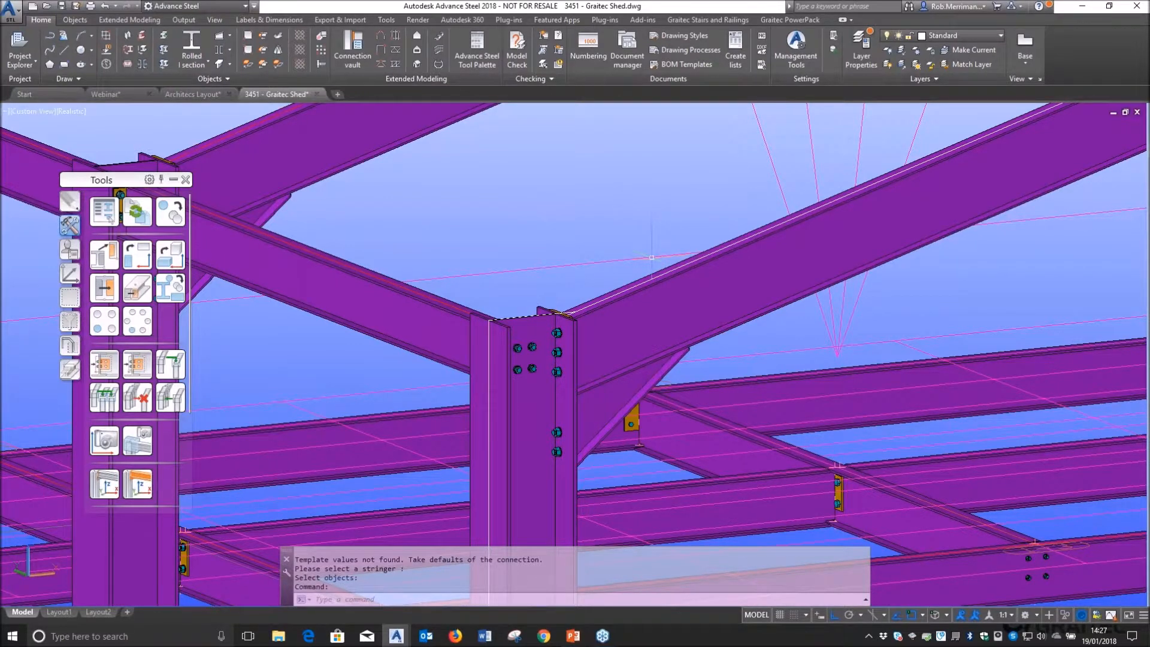
scroll(652, 258, "down", 5)
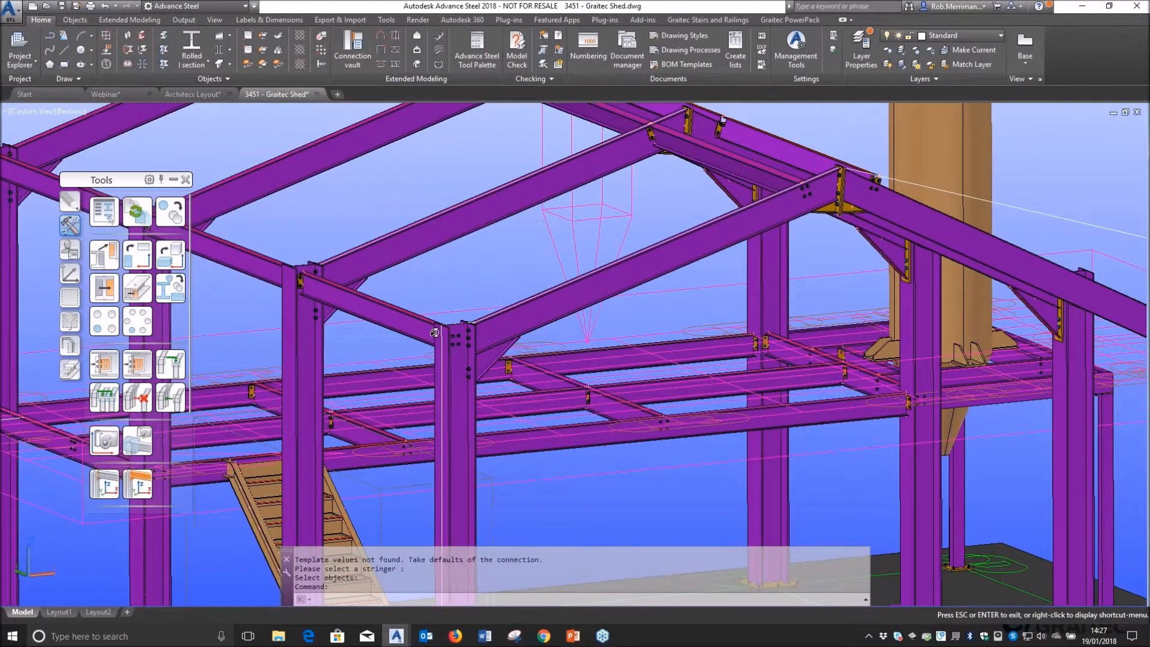
scroll(439, 324, "down", 4)
middle_click_drag(439, 323, 714, 266, "shift")
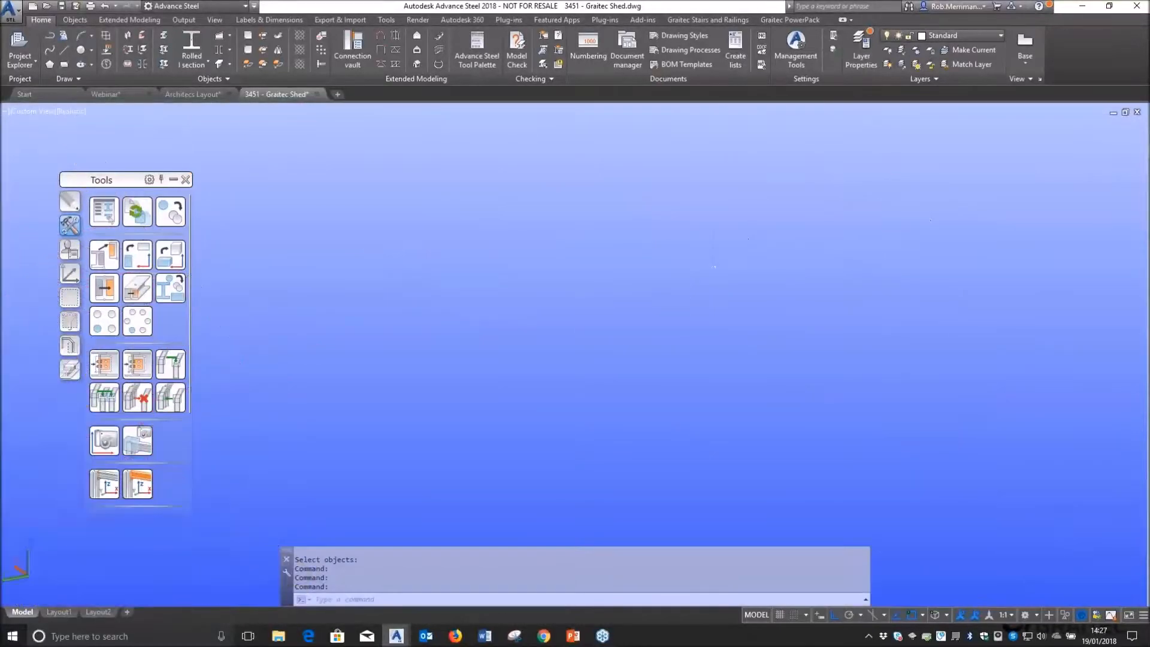
key("ctrl+z")
scroll(635, 311, "down", 3)
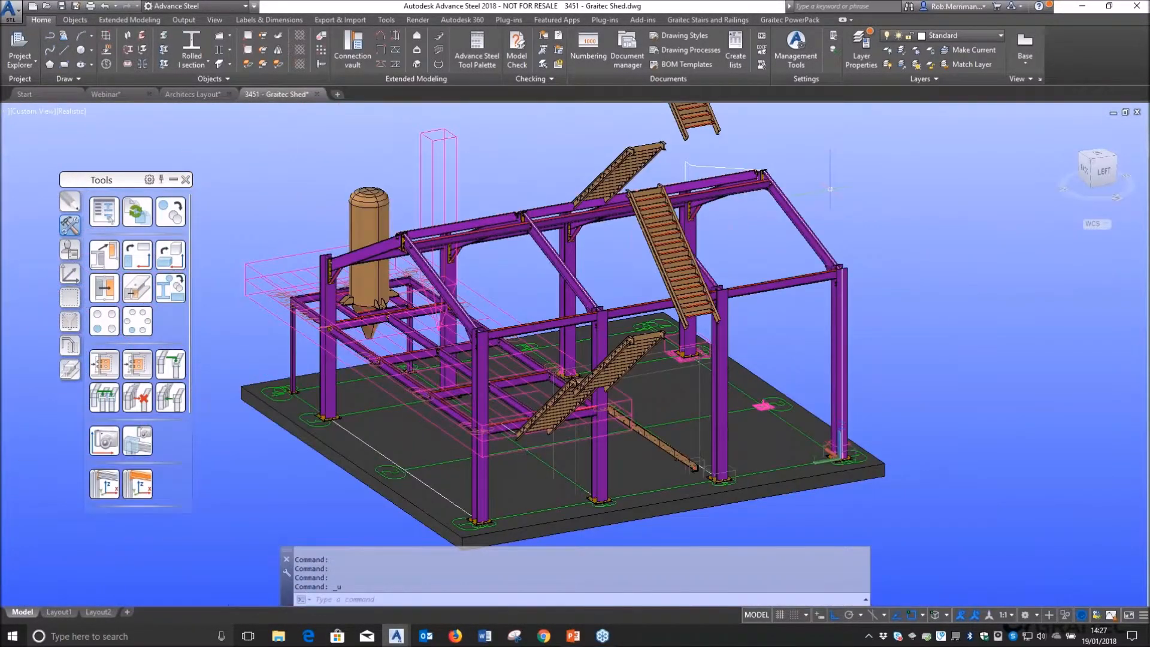
- Align the UCS to the end rafter's coordinate system at mid-length, and rotate it about the X and Y axes
scroll(834, 192, "up", 4)
left_click(70, 273)
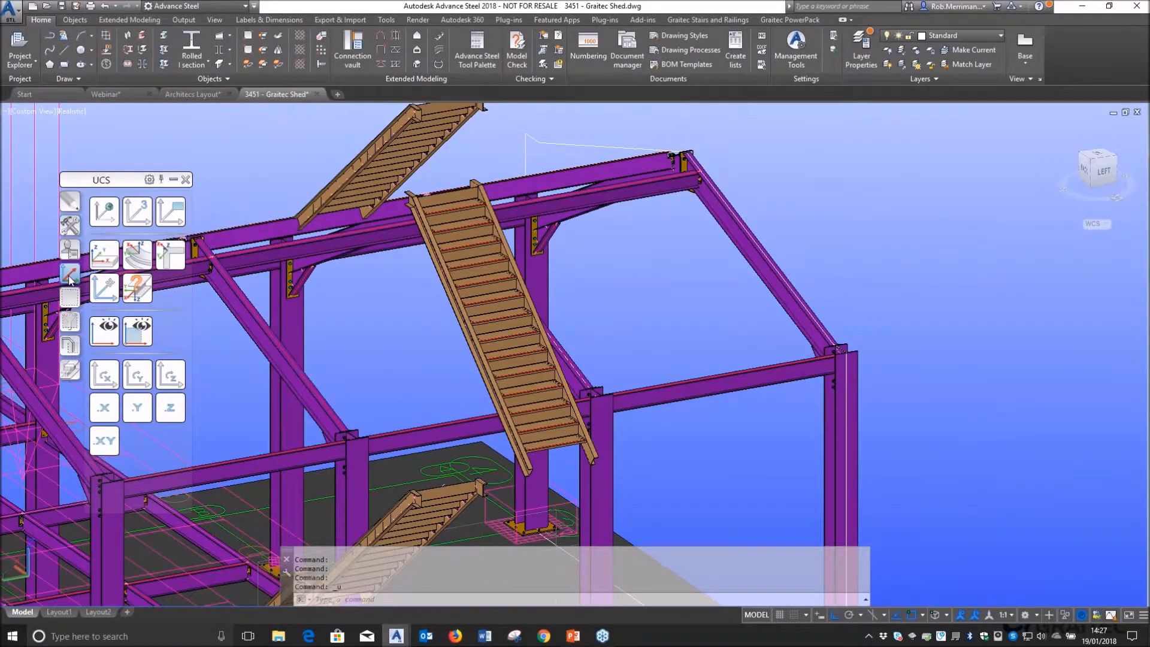
left_click(105, 258)
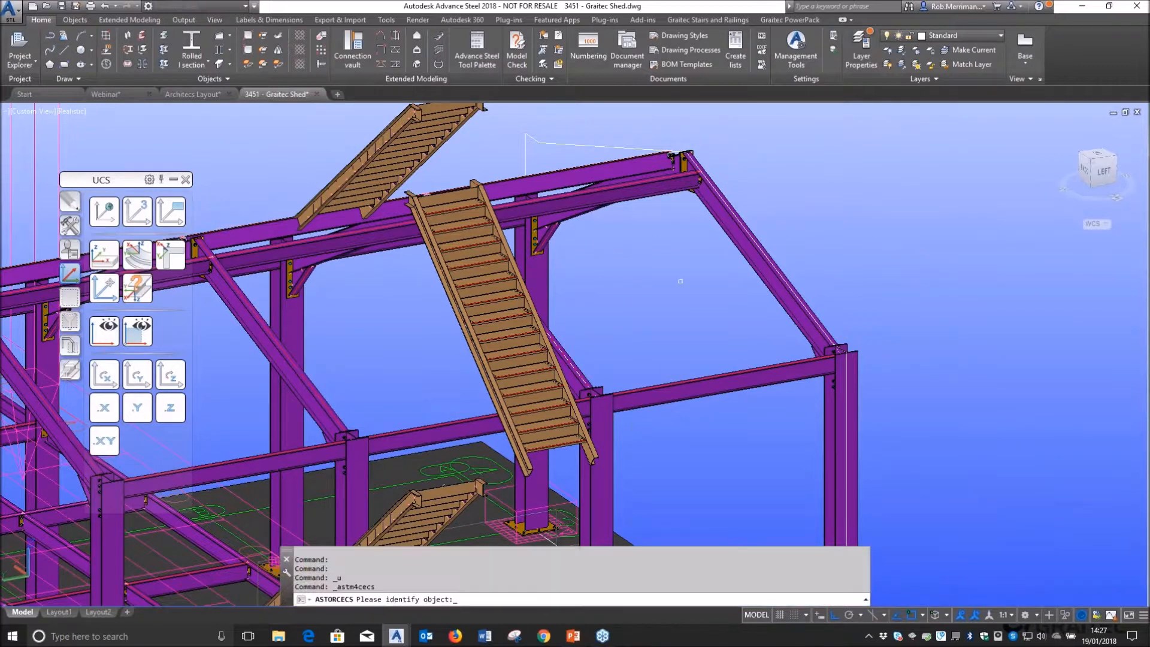
left_click(765, 265)
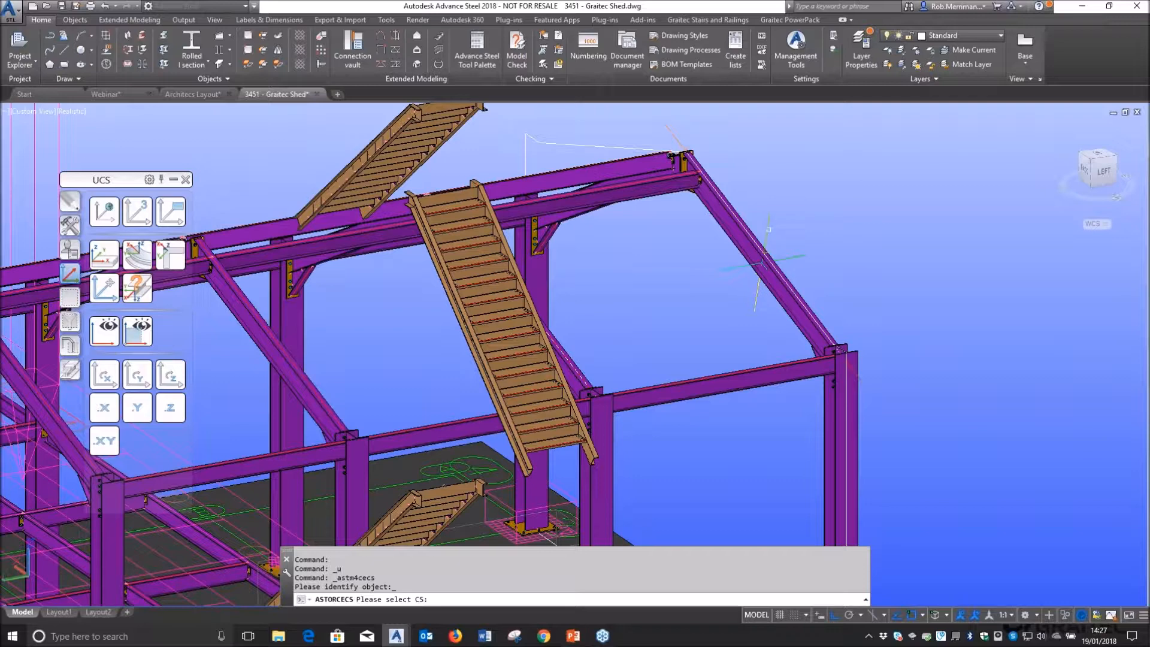
left_click(768, 228)
key("Return")
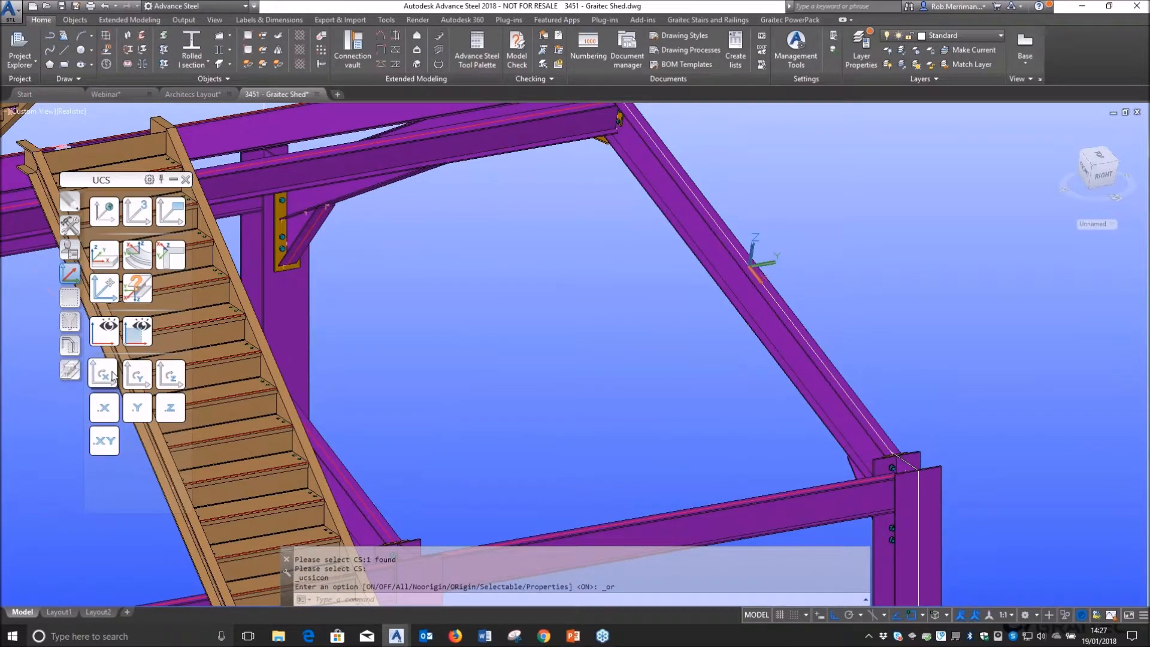
left_click(113, 377)
left_click(141, 375)
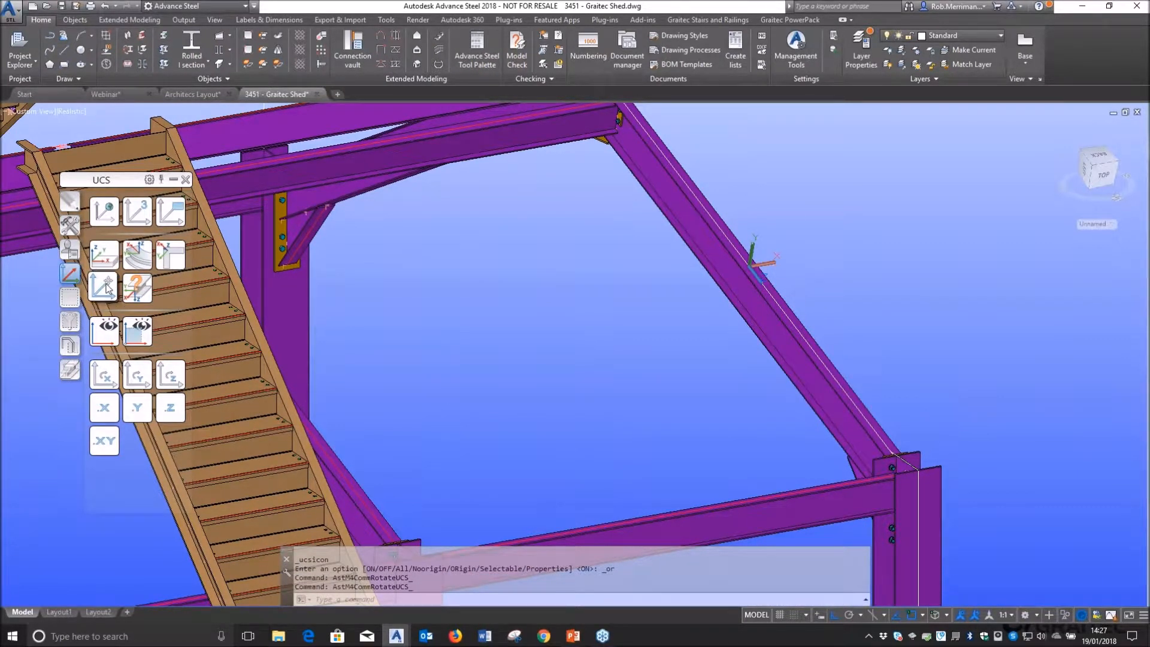
- Move the UCS origin to the rafter's eaves end, and offset it 800 up along the rafter
left_click(104, 288)
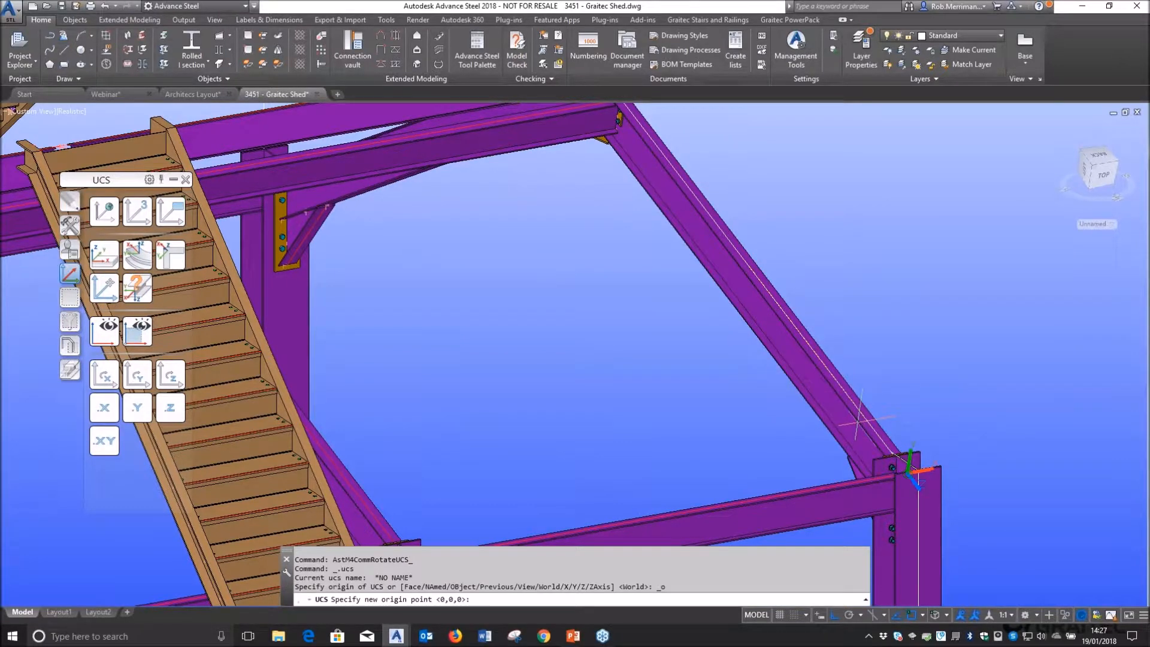
left_click(105, 292)
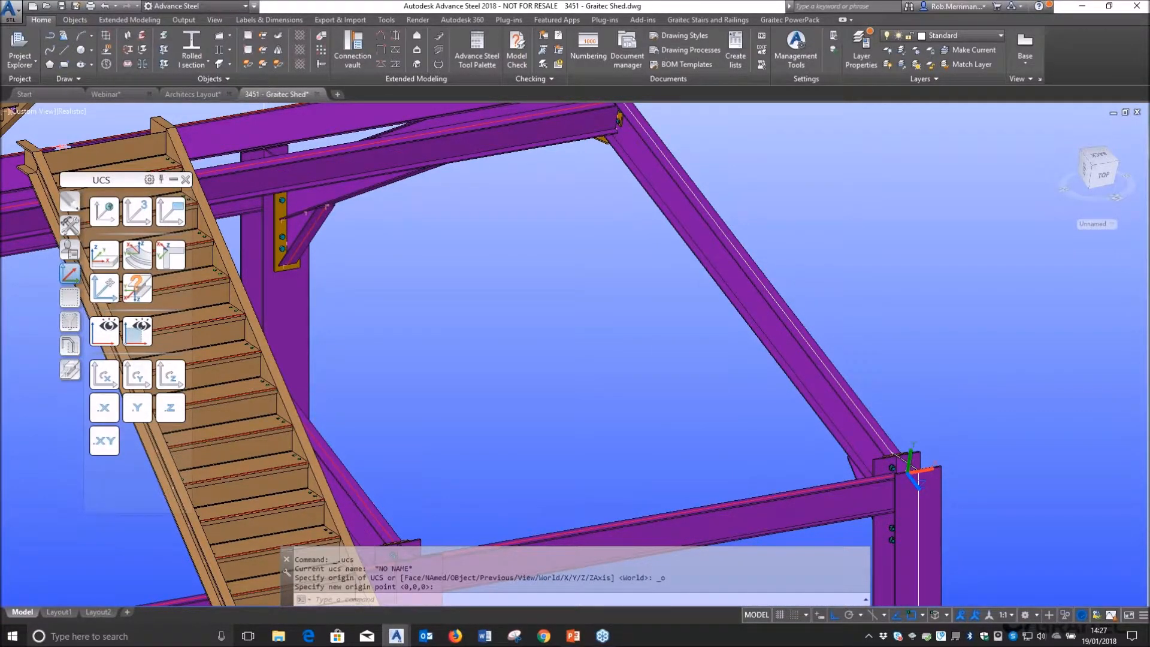
type("800")
key("Return")
- Create a rectangular plate centred on the UCS origin at 0,0,0 on the rafter
scroll(918, 420, "up", 5)
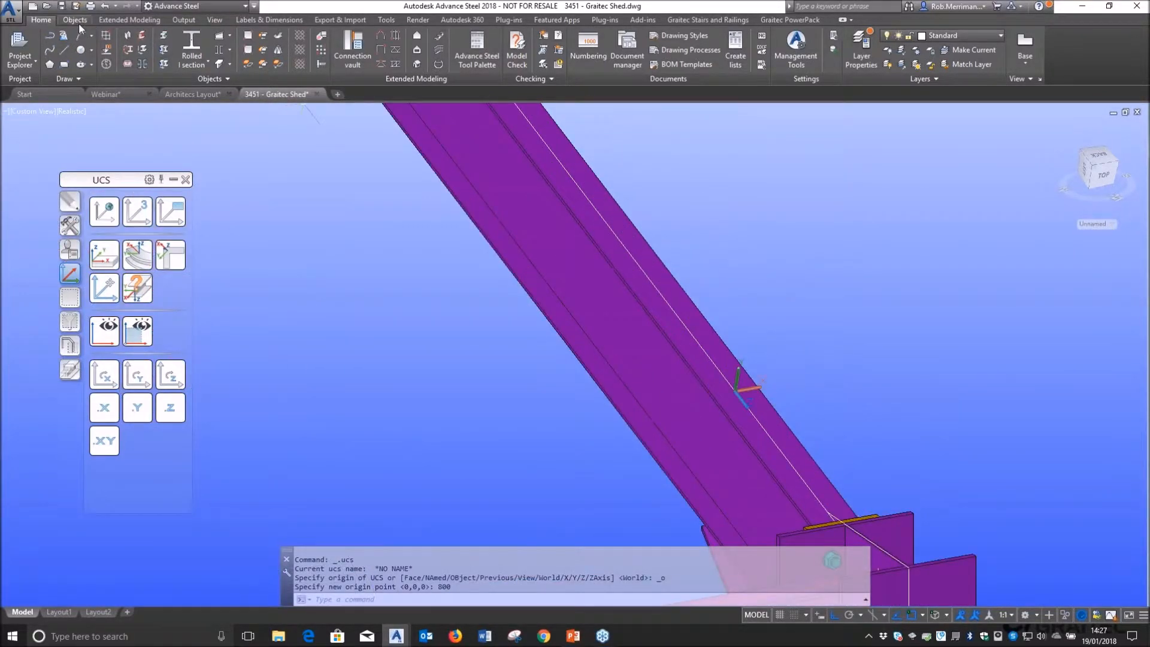
left_click(77, 20)
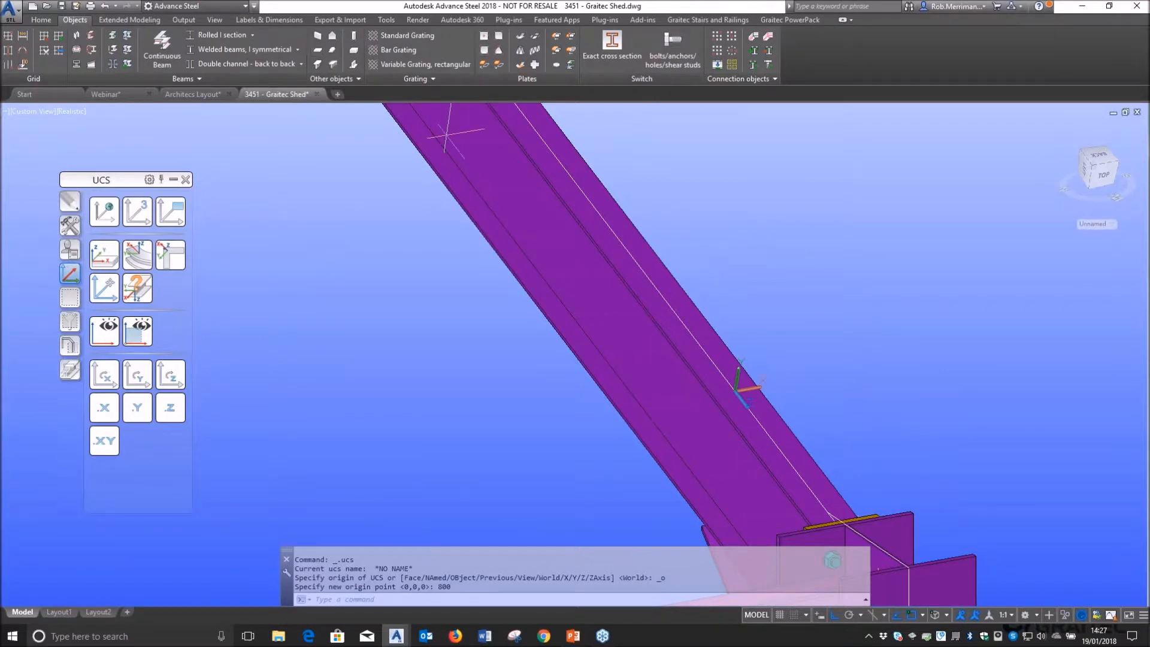
left_click(484, 35)
type("0,0,0")
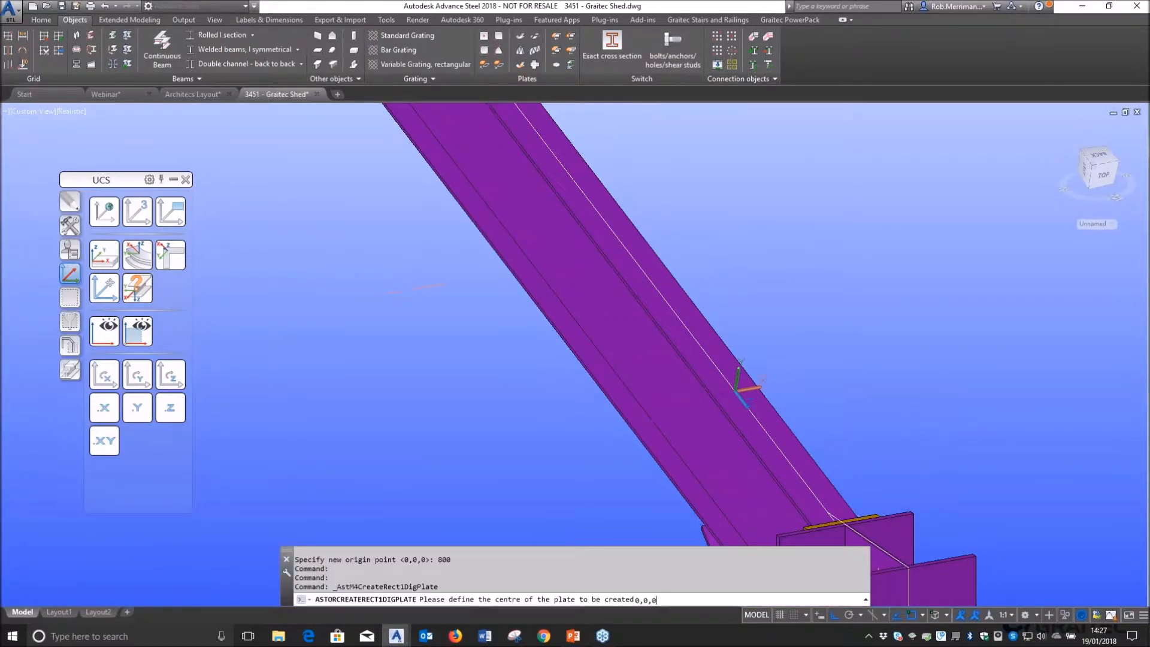
key("Return")
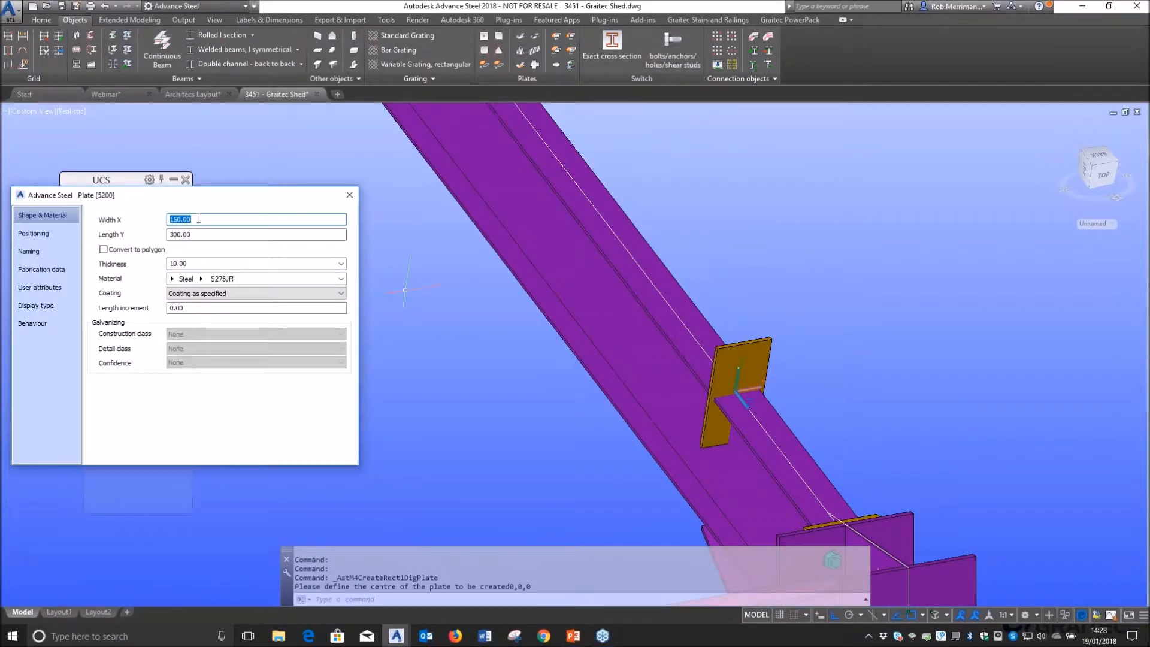
- Set the plate's width to 130 and length to 200, and offset it to its bottom-centre point so it stands on the rafter
type("0")
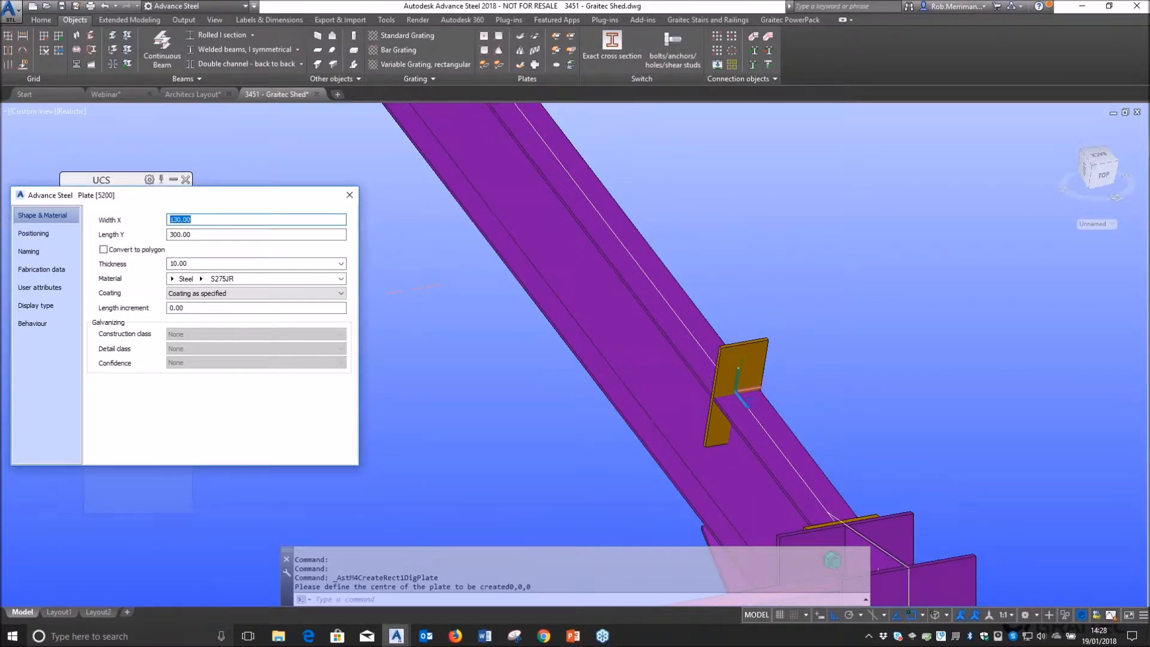
key("Tab")
type("200")
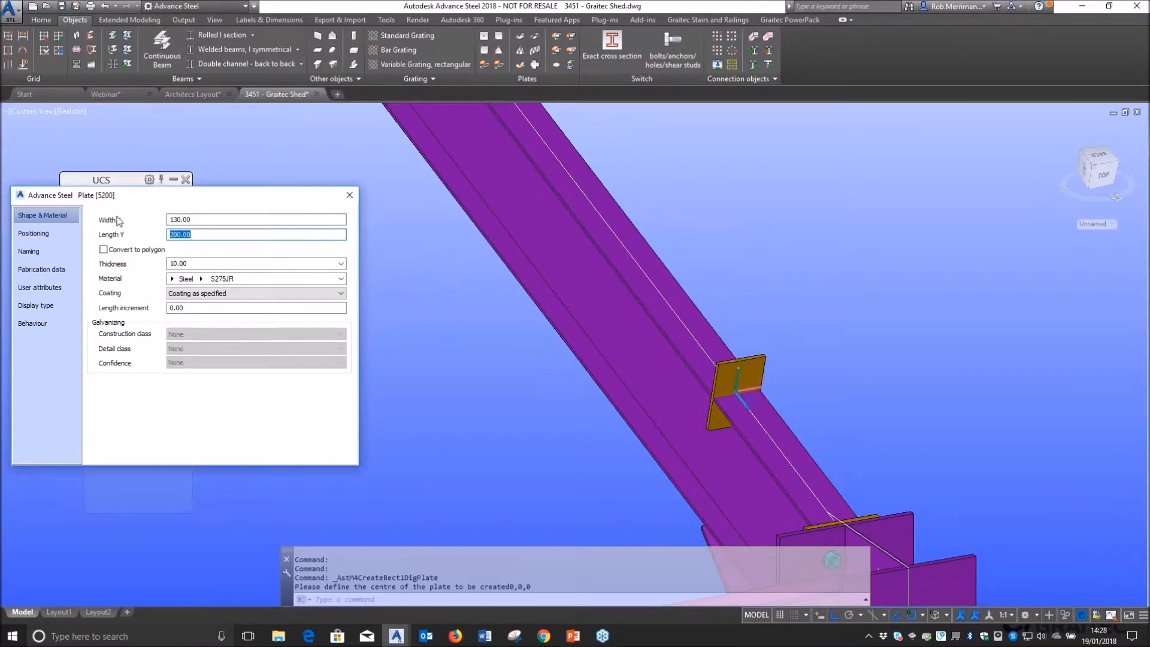
left_click(60, 234)
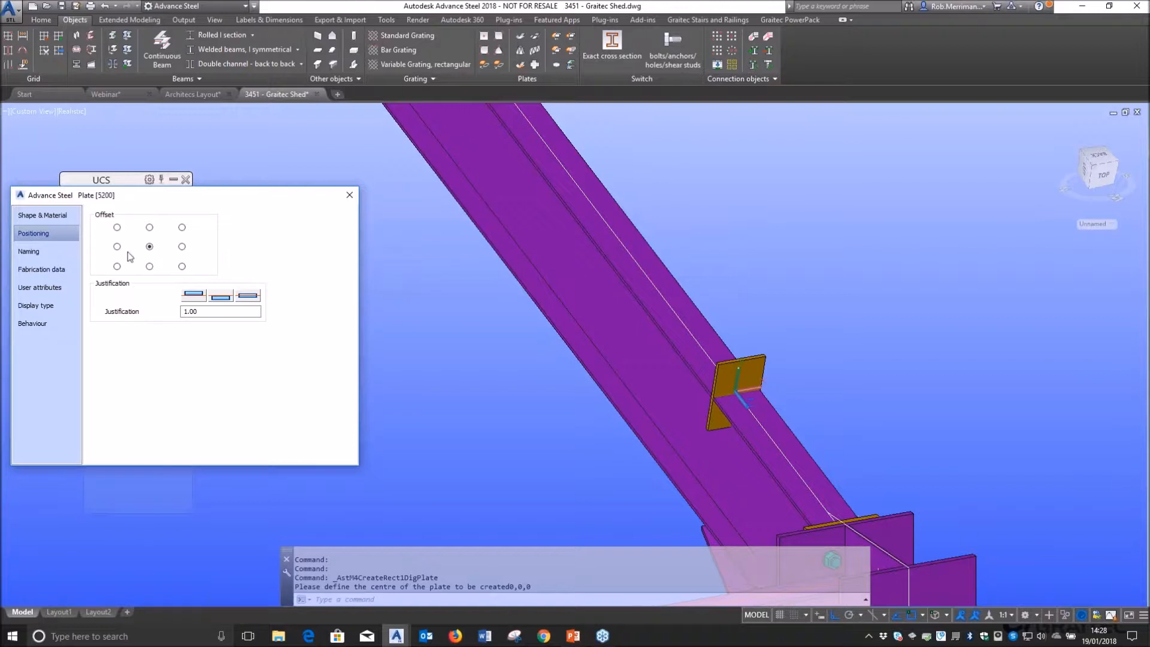
left_click(150, 266)
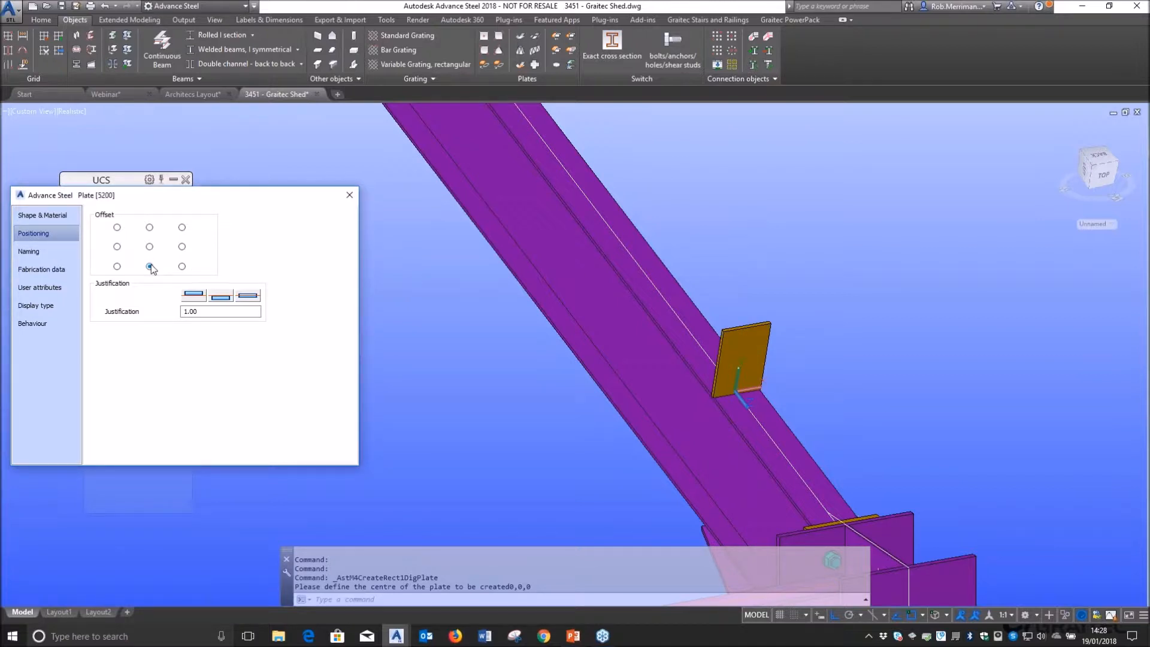
left_click(348, 195)
- Weld the plate to the end rafter with a weld point at the midpoint of the plate's bottom edge
left_click(754, 35)
left_click(743, 360)
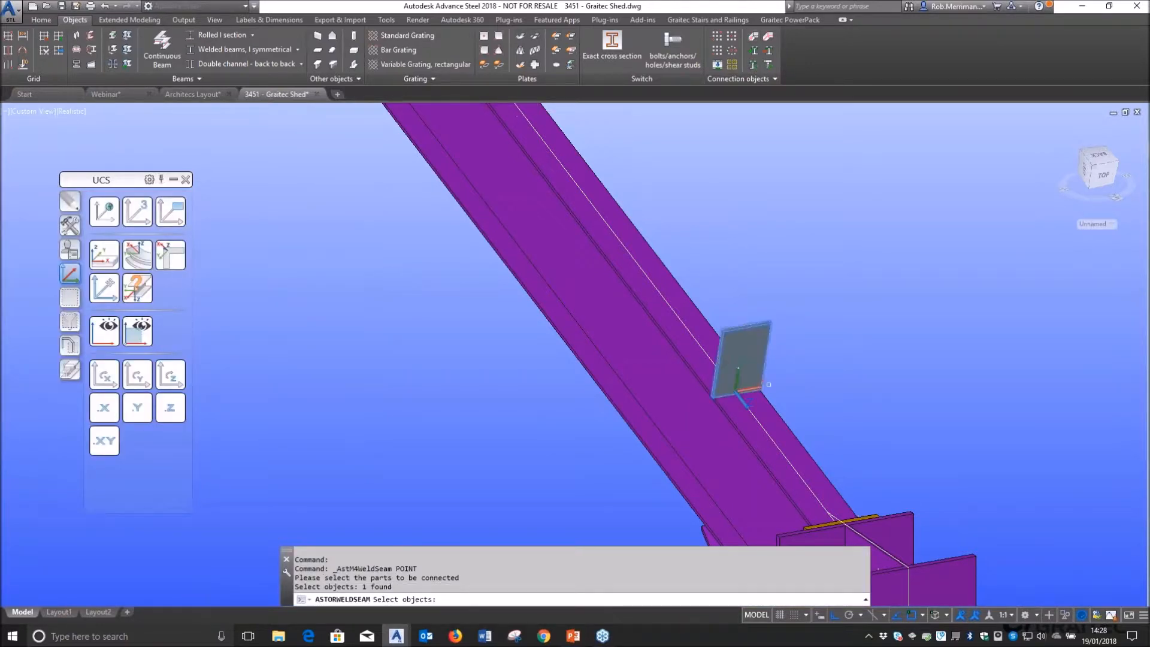
left_click(773, 403)
scroll(773, 404, "up", 2)
key("Return")
right_click(769, 383, "shift")
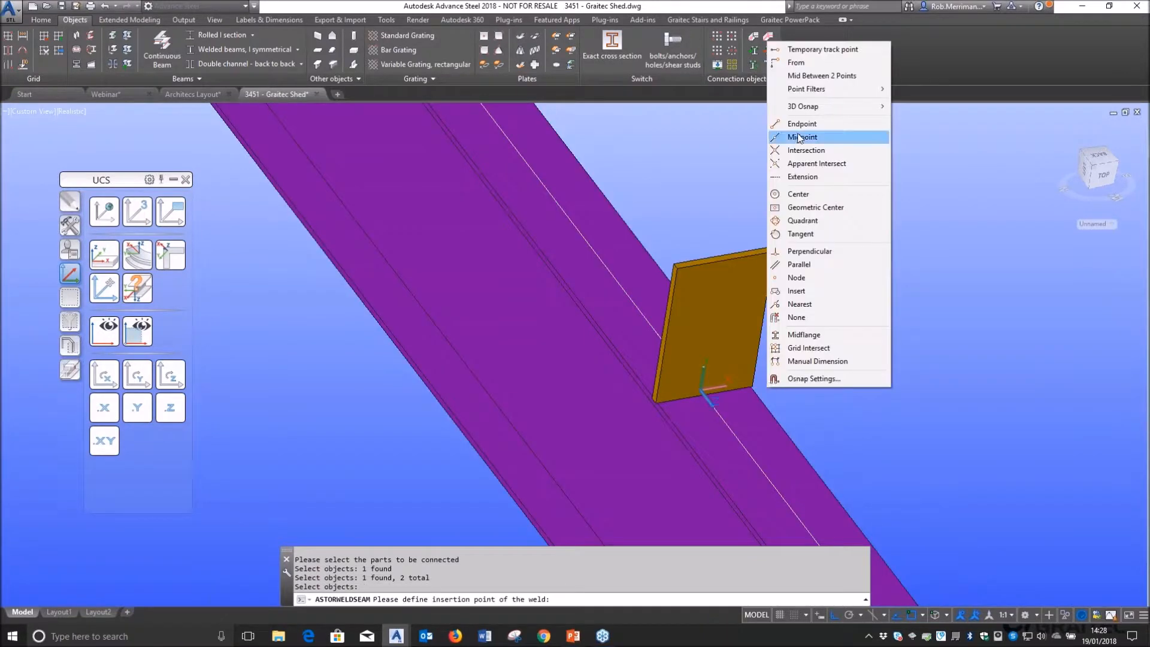
left_click(803, 137)
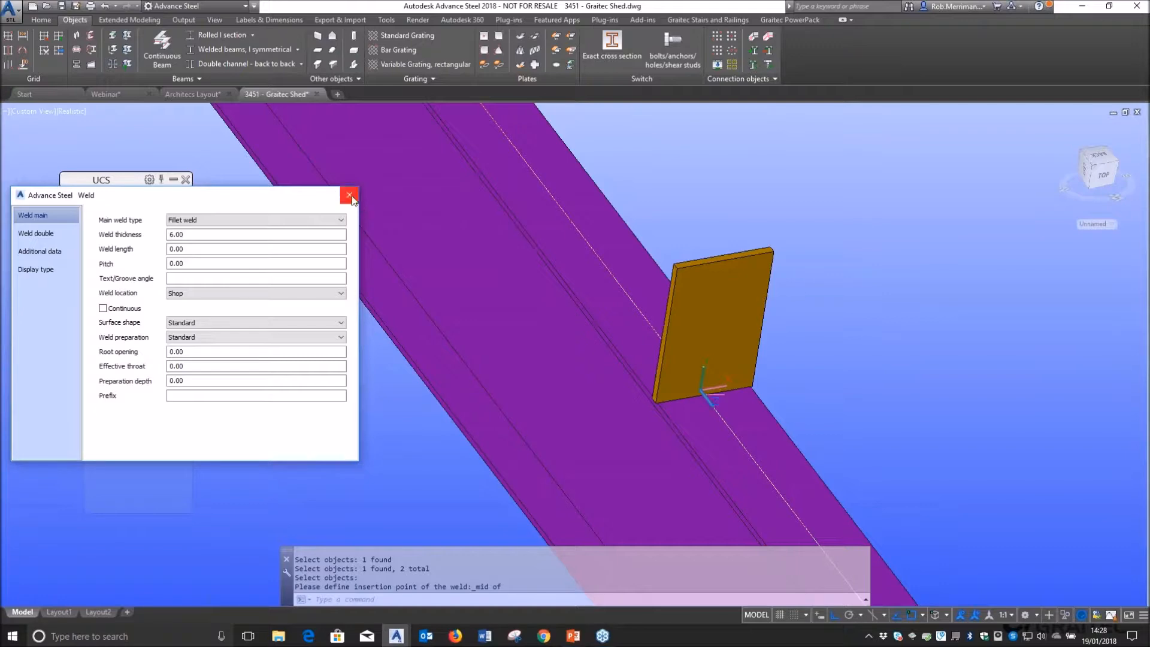
left_click(351, 196)
- Set the UCS back to the World coordinate system
scroll(604, 363, "down", 4)
left_click(106, 213)
scroll(600, 355, "down", 4)
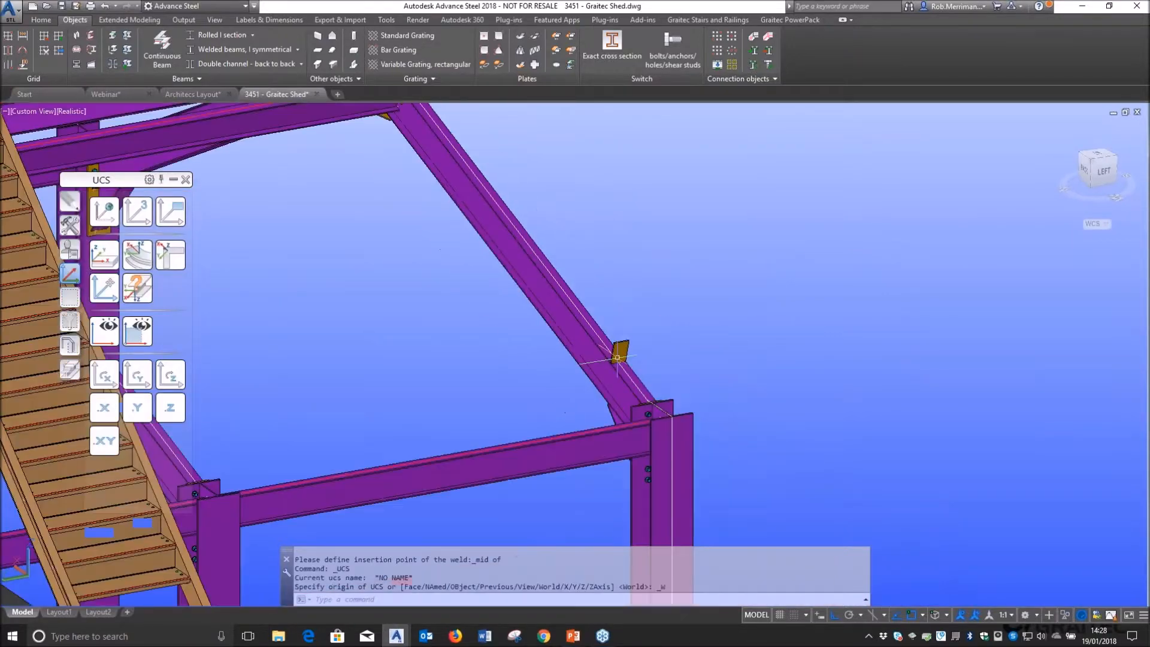
middle_click_drag(599, 355, 557, 393, "shift")
middle_click_drag(218, 390, 640, 320, "shift")
scroll(640, 320, "down", 4)
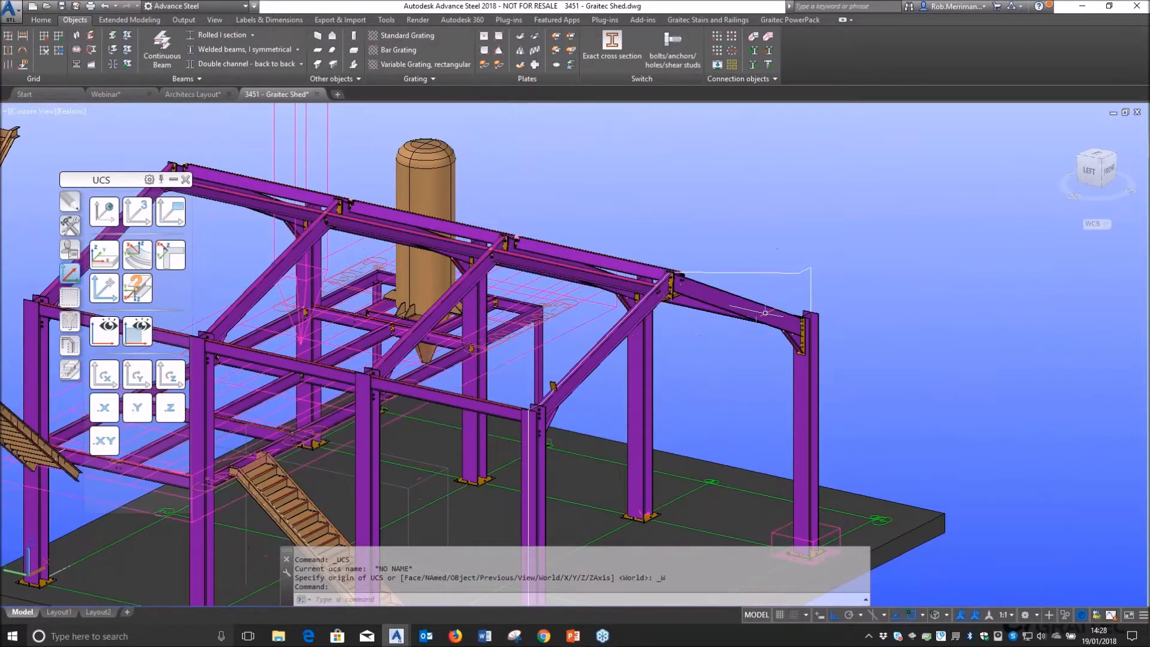
scroll(750, 313, "up", 3)
middle_click_drag(771, 333, 540, 385, "shift")
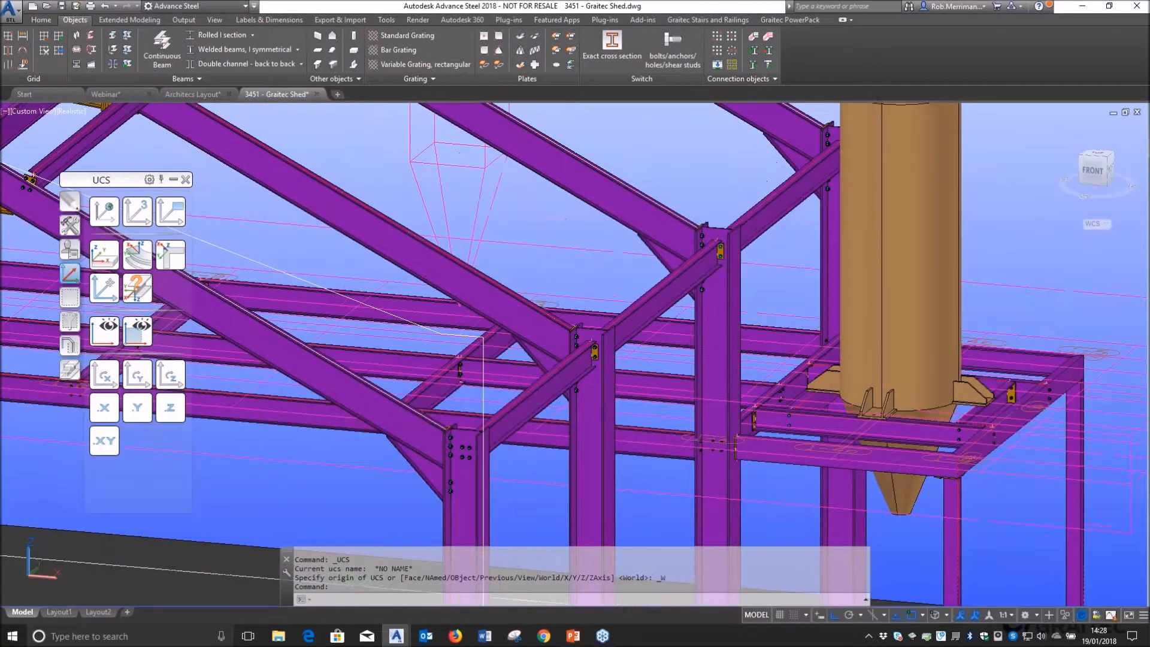
scroll(541, 385, "down", 4)
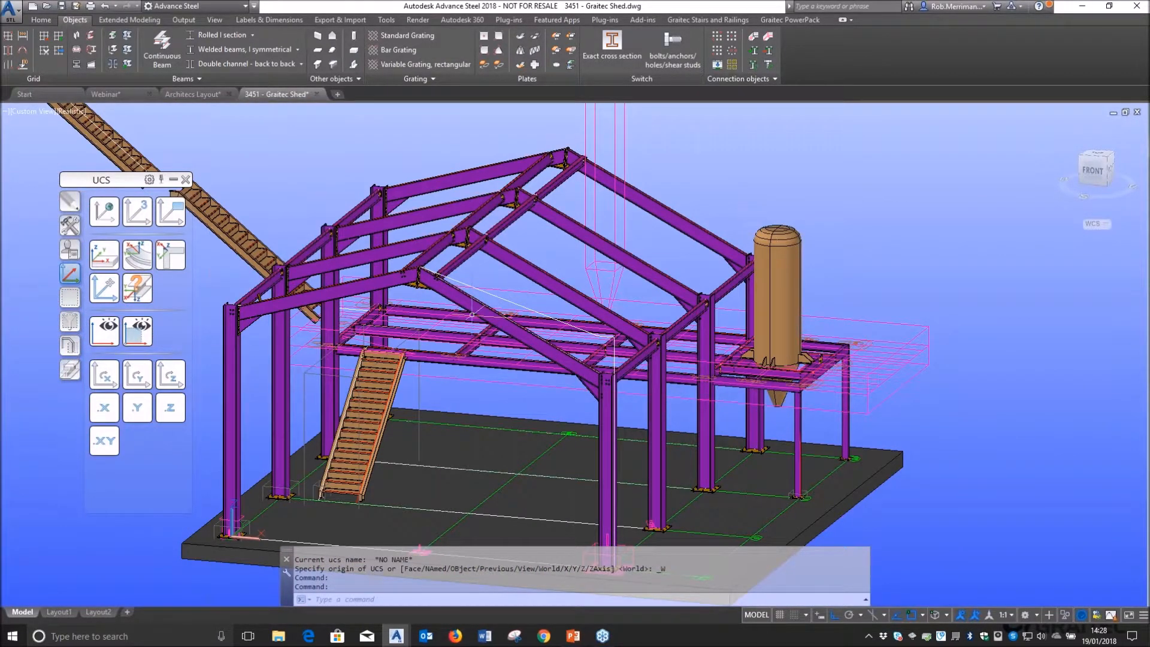
middle_click_drag(473, 303, 647, 294, "shift")
- Start a transform-and-connect copy of the plate and its weld, using the end rafter as the reference element
left_click(70, 225)
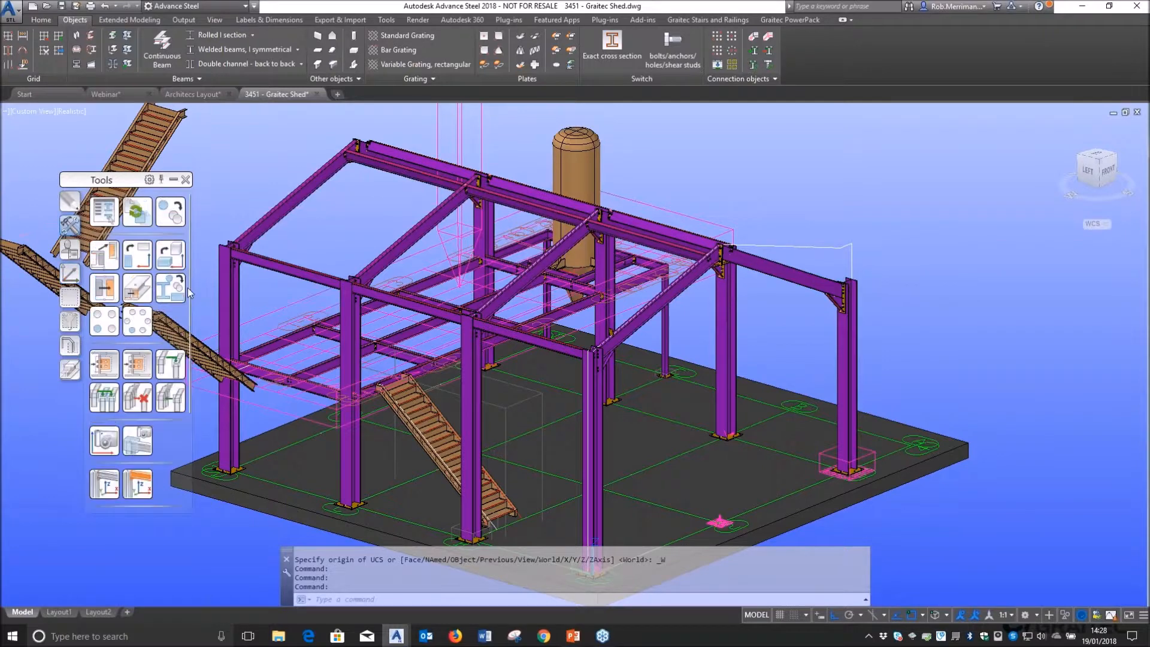
left_click(173, 289)
scroll(610, 334, "up", 8)
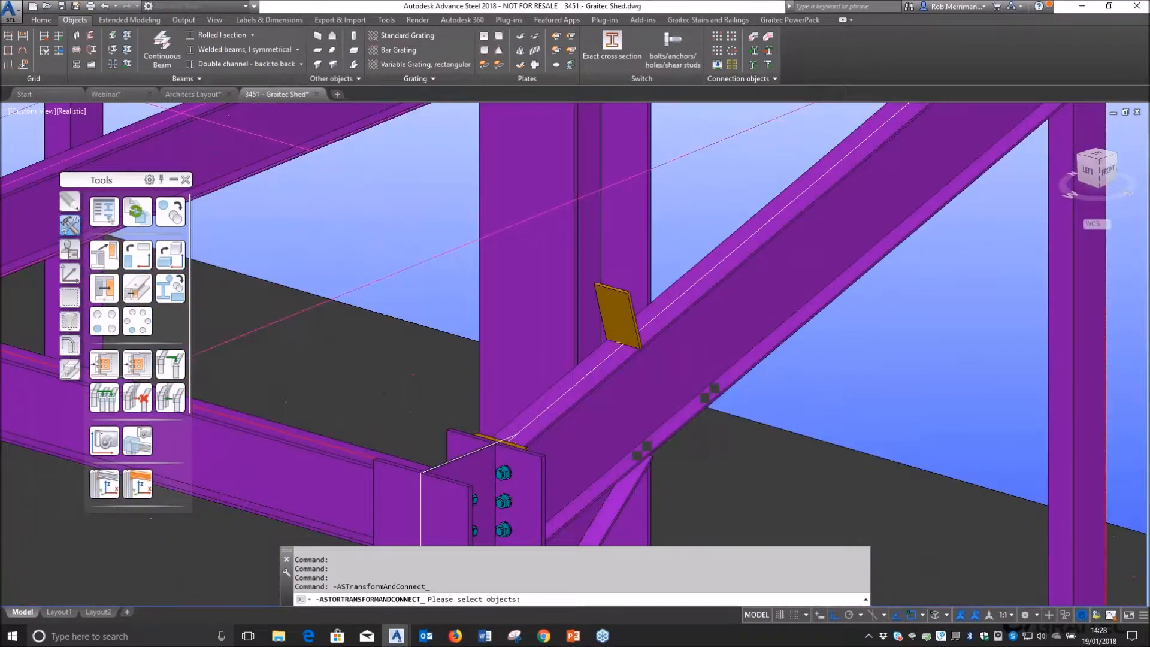
scroll(613, 340, "up", 5)
left_click(615, 331)
left_click(625, 352)
scroll(577, 343, "down", 7)
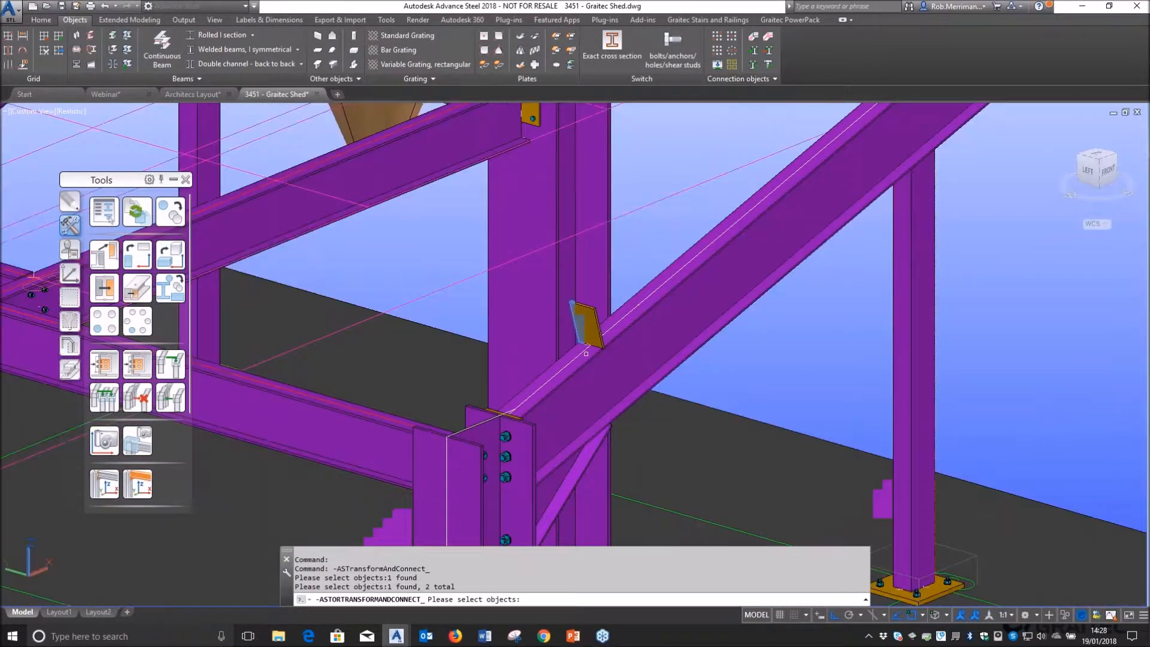
key("Return")
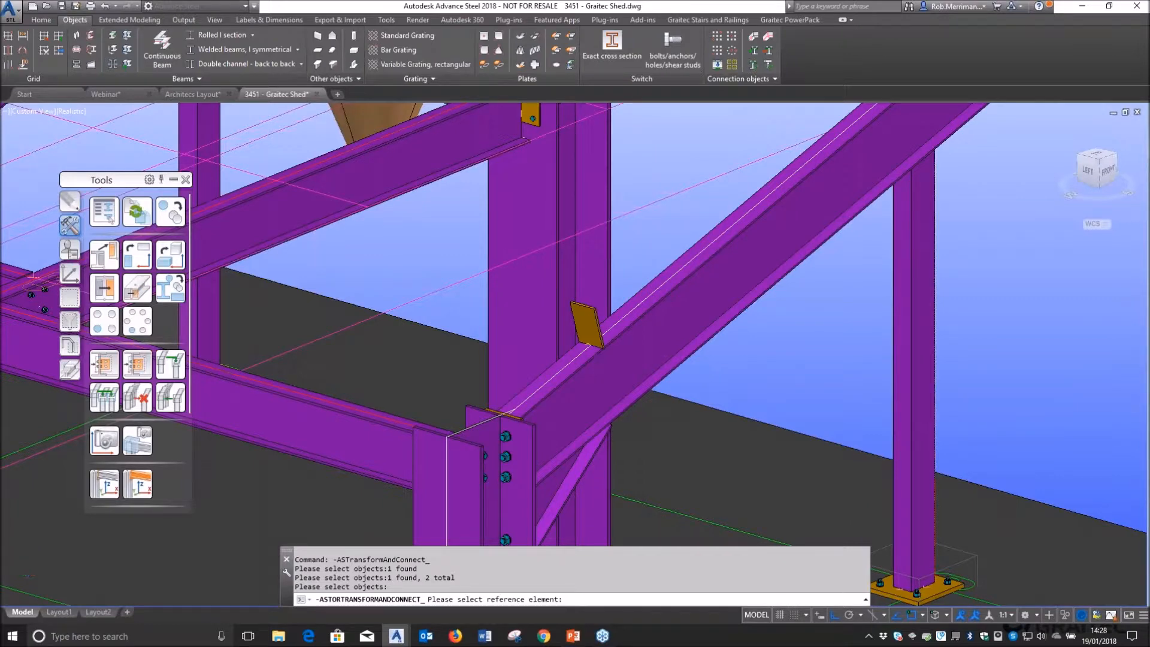
scroll(598, 361, "down", 2)
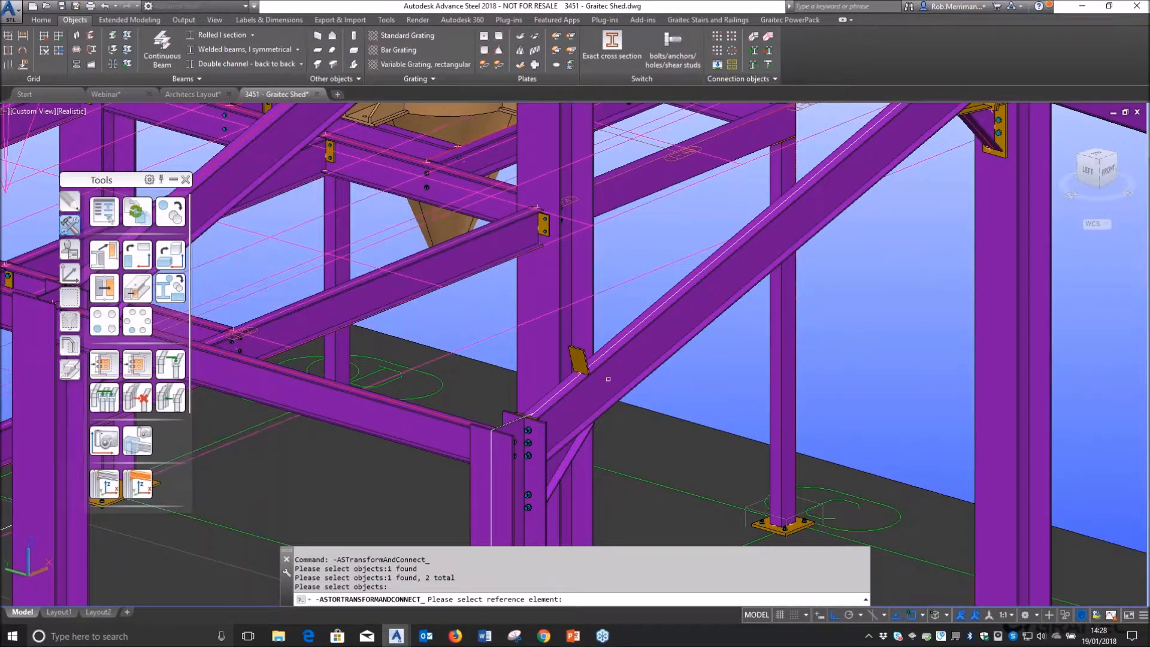
left_click(608, 379)
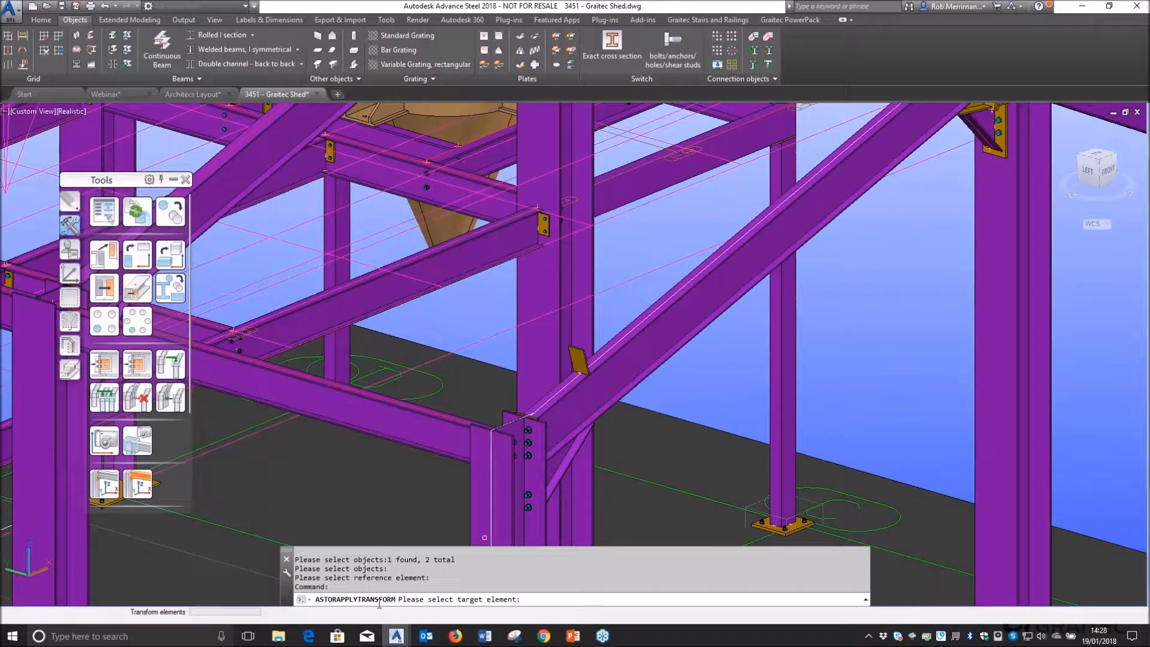
- Apply the plate and weld to the opposite rafter of the same end frame as the target, and end the command
scroll(446, 501, "down", 5)
scroll(732, 390, "up", 6)
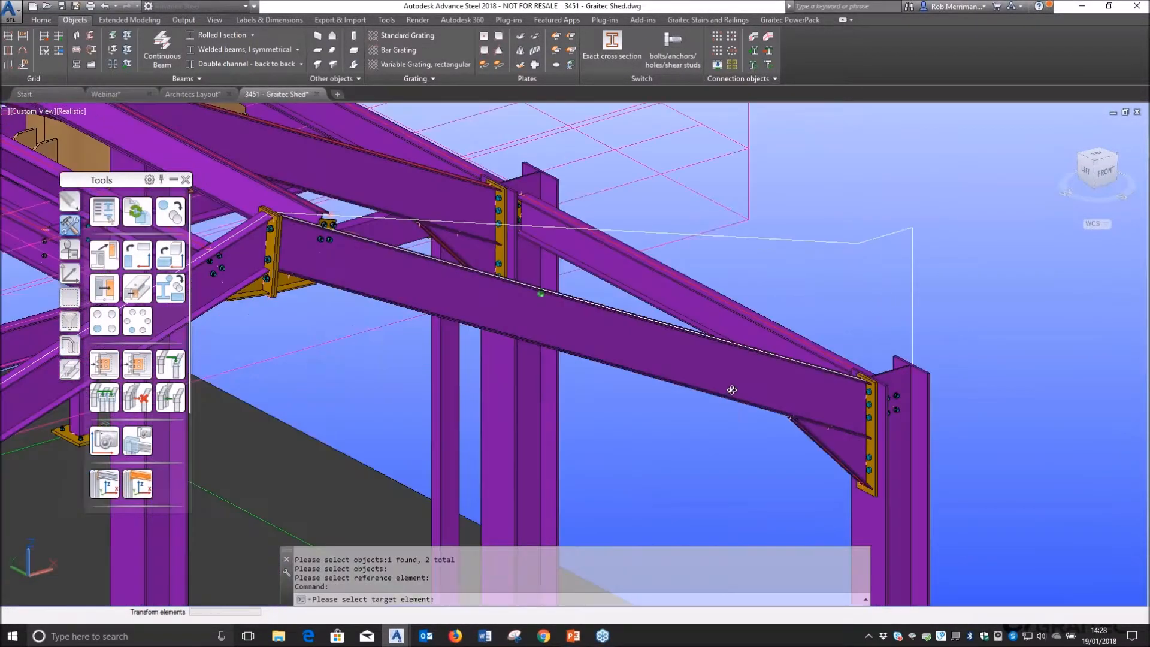
middle_click_drag(732, 390, 542, 420, "shift")
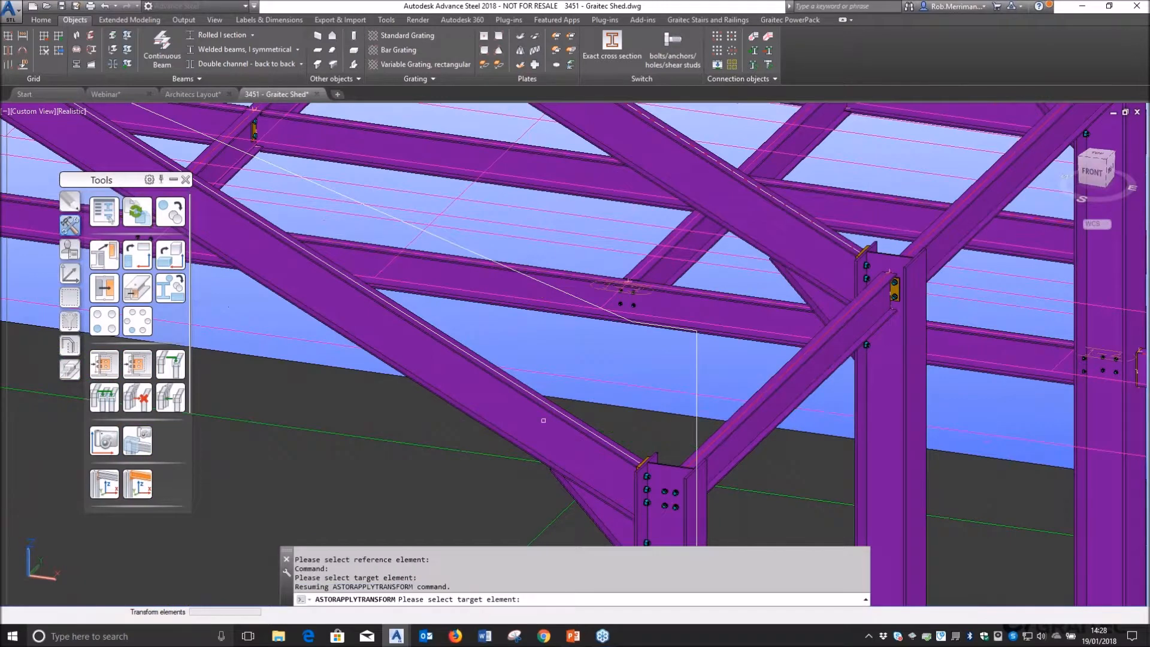
scroll(562, 428, "up", 9)
middle_click_drag(591, 384, 615, 347, "shift")
scroll(614, 347, "down", 10)
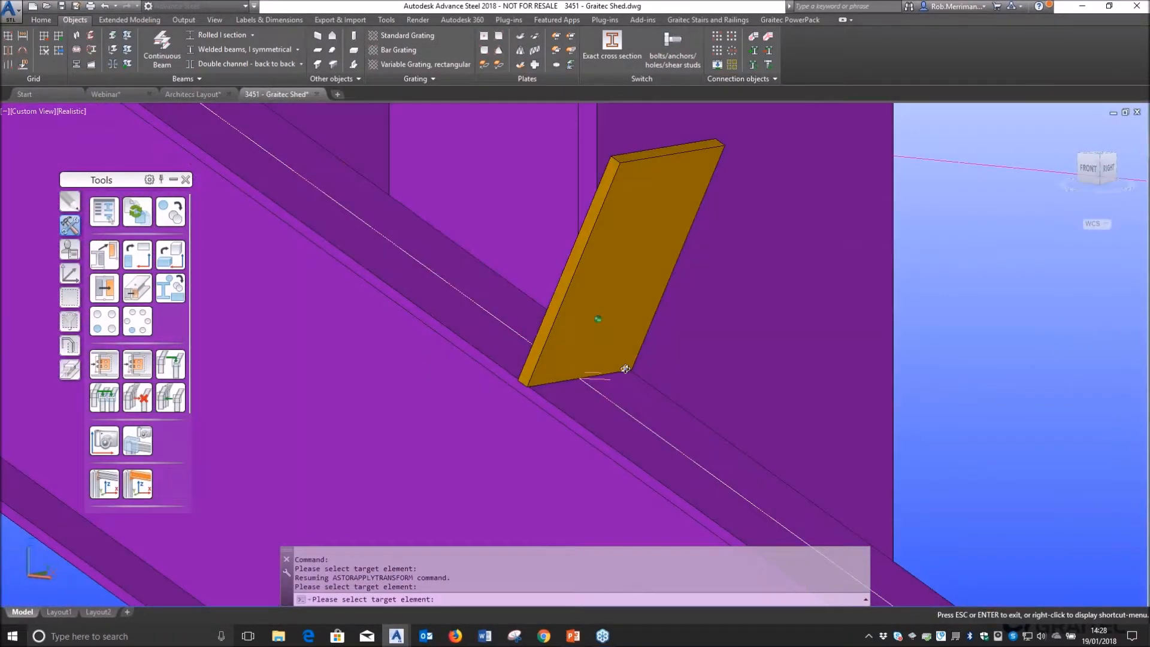
key("Escape")
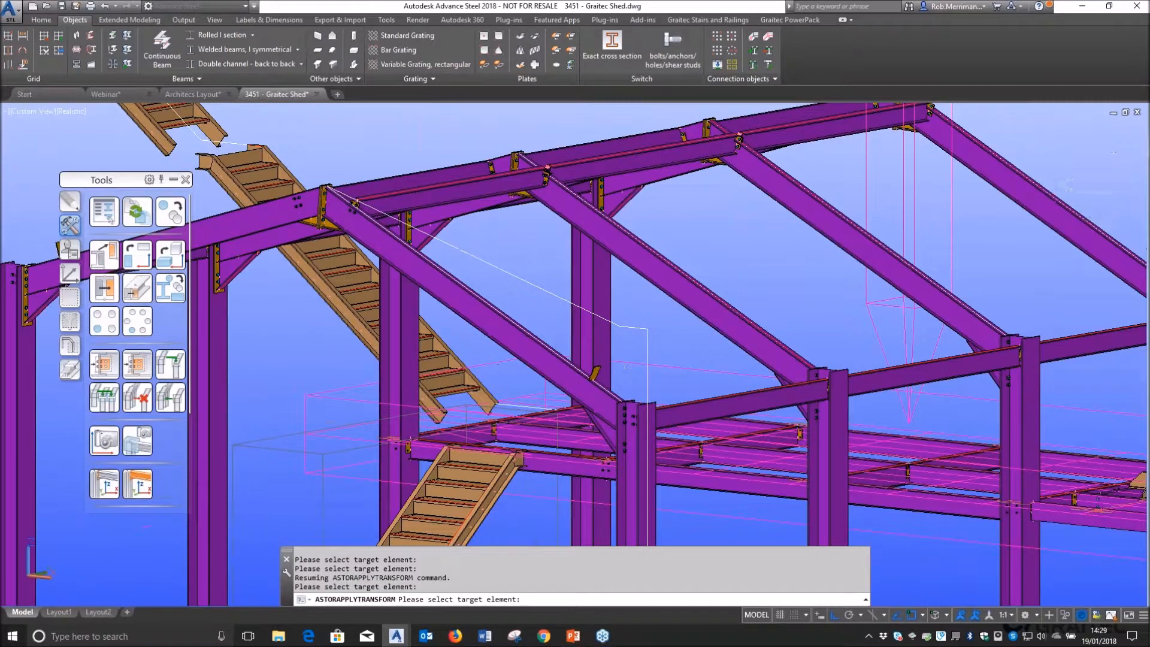
- Measure the distance from the rafter's eaves end to the base of the copied plate
type("di")
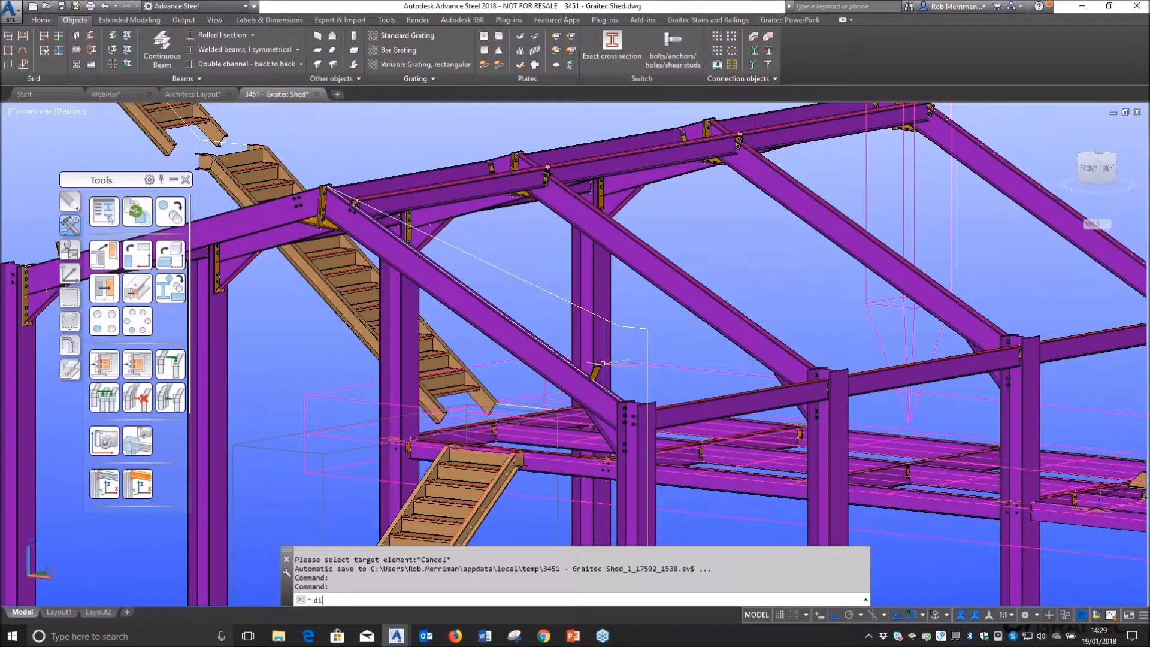
key("Return")
scroll(604, 371, "up", 3)
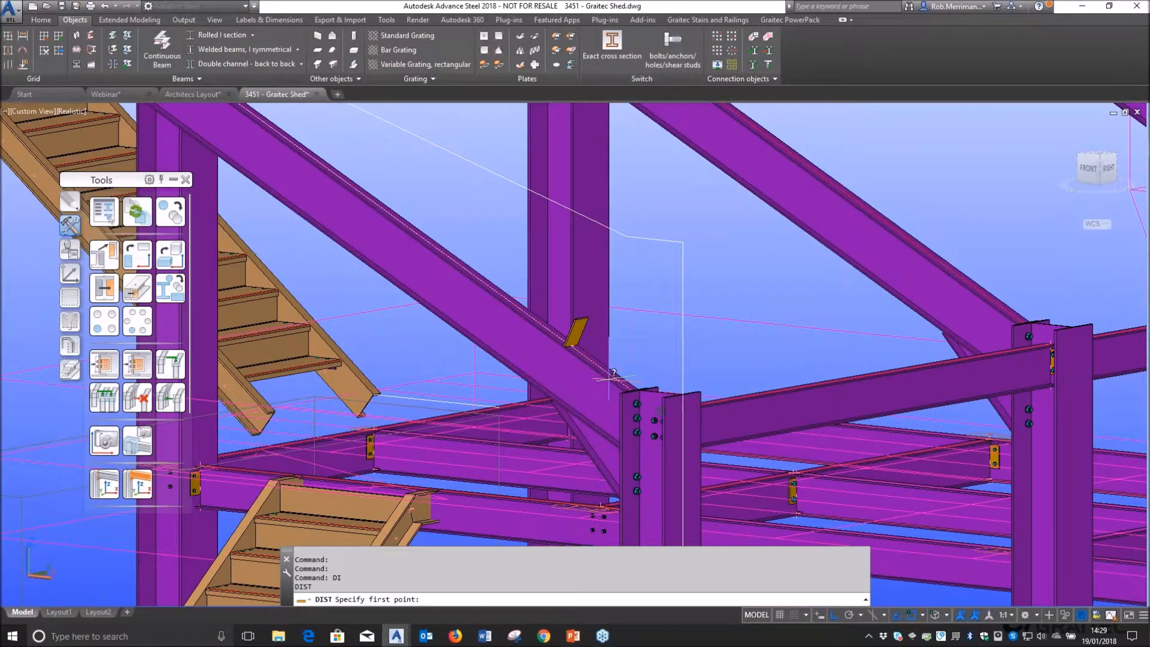
left_click(613, 376)
scroll(587, 377, "up", 5)
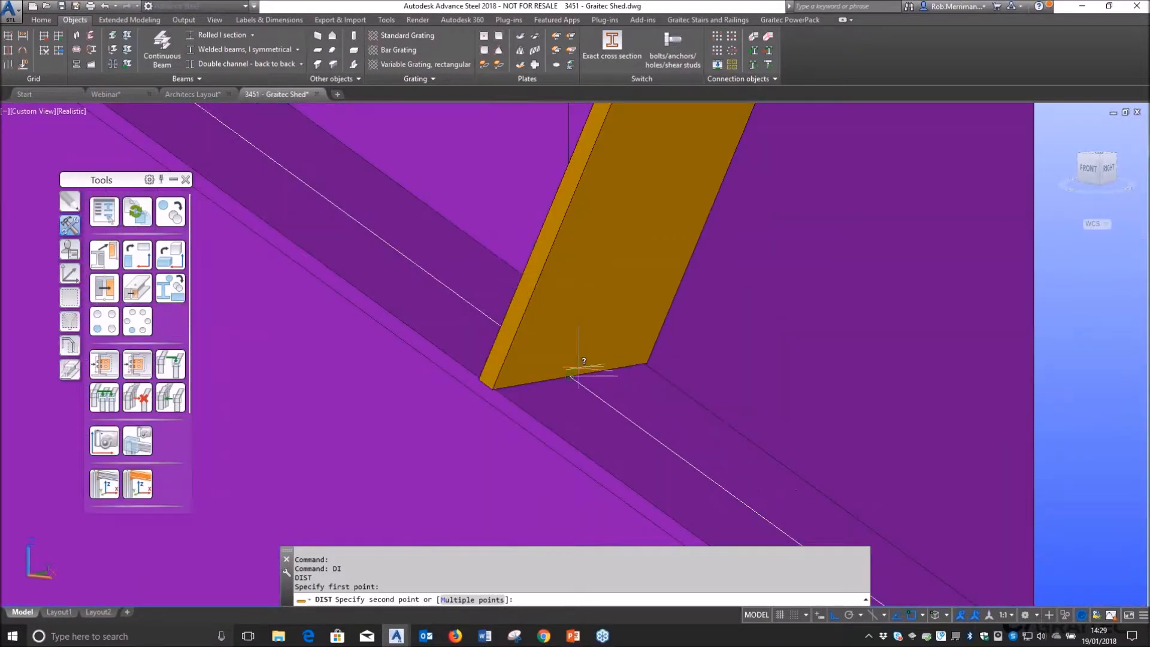
left_click(579, 367)
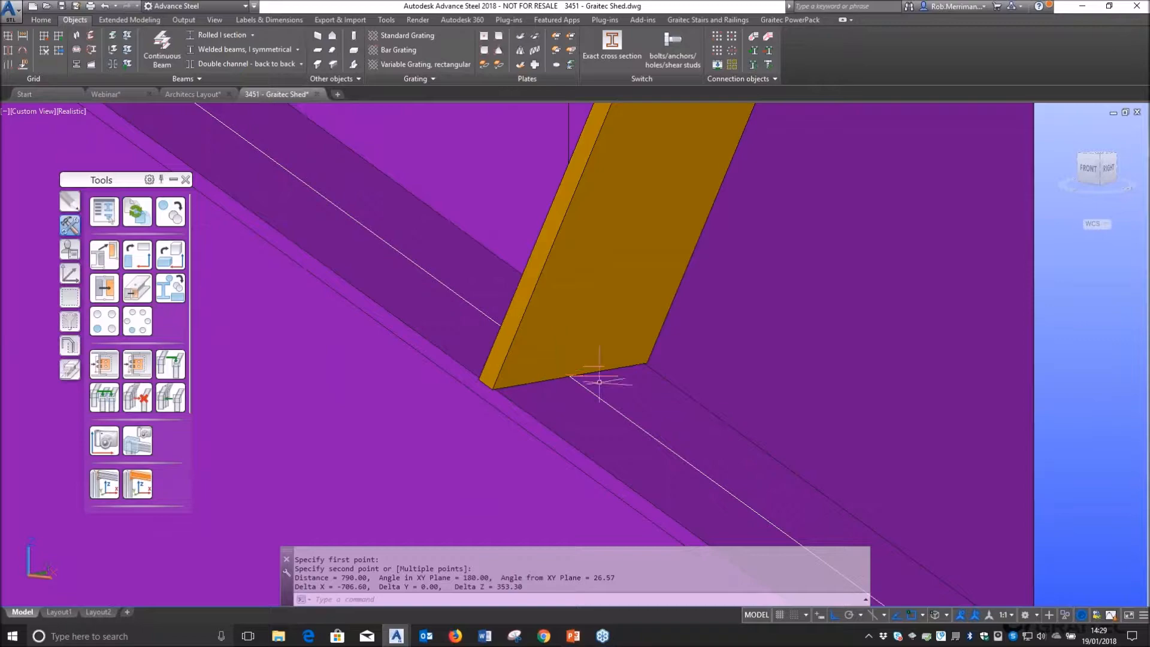
scroll(556, 372, "down", 8)
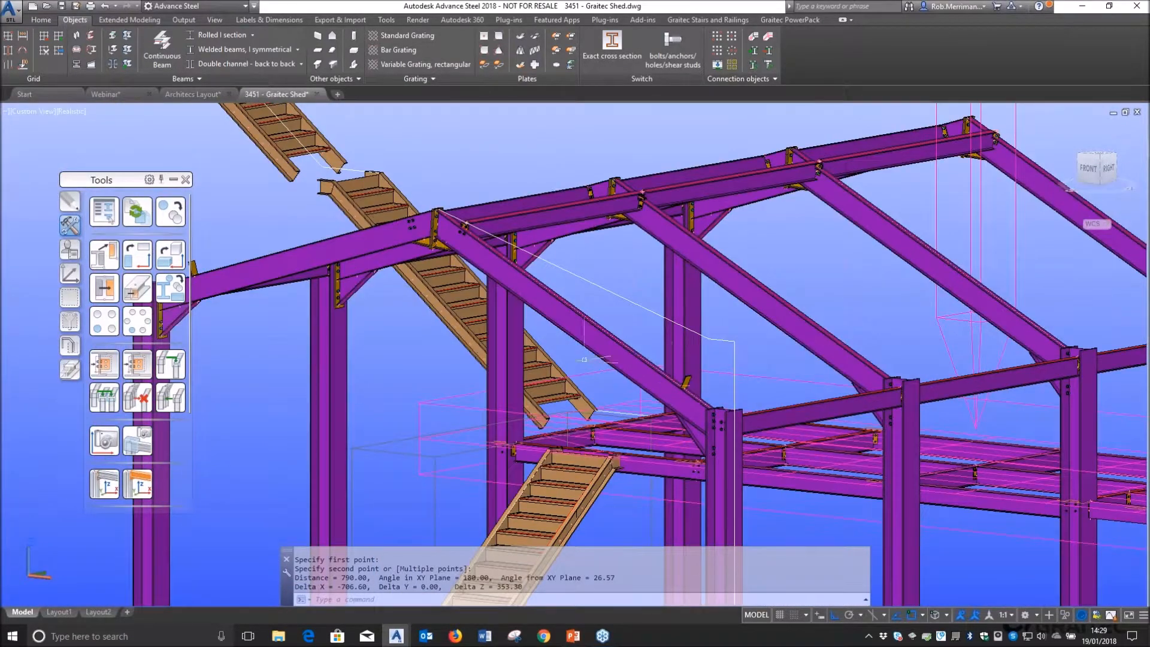
- Examine the end frame from several sides to compare the plates near the eaves of both rafters
middle_click_drag(584, 360, 662, 345, "shift")
scroll(662, 345, "down", 3)
scroll(522, 339, "down", 3)
middle_click_drag(521, 339, 722, 413, "shift")
scroll(886, 385, "up", 6)
scroll(721, 420, "down", 3)
middle_click_drag(596, 227, 533, 283, "shift")
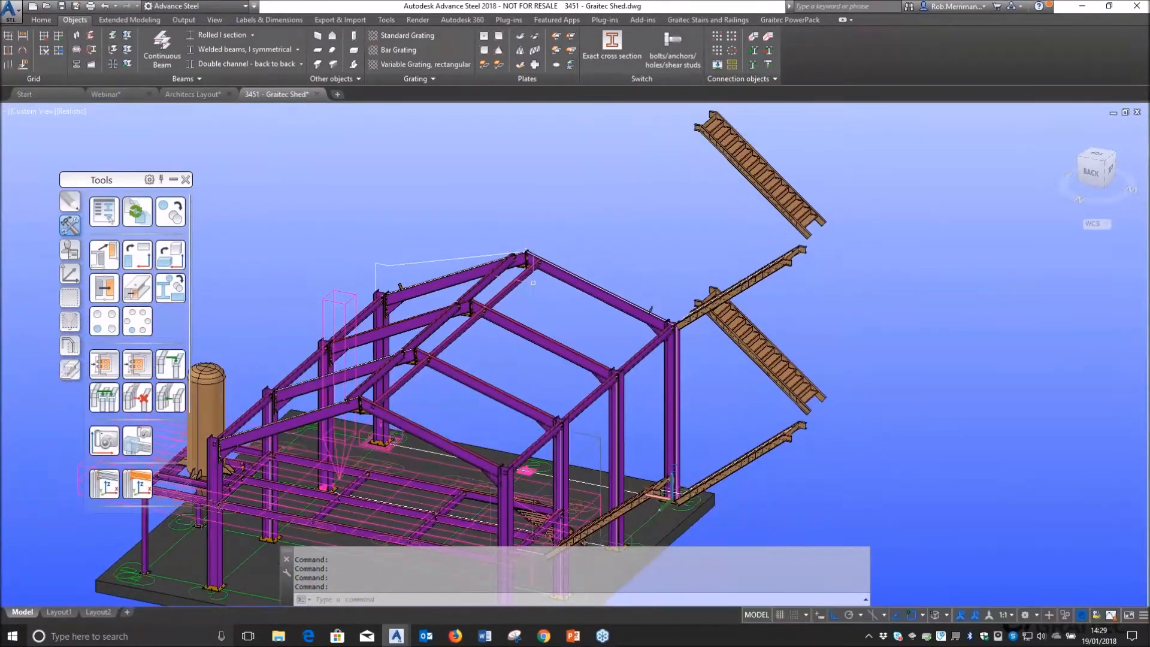
scroll(536, 282, "up", 4)
scroll(599, 293, "down", 1)
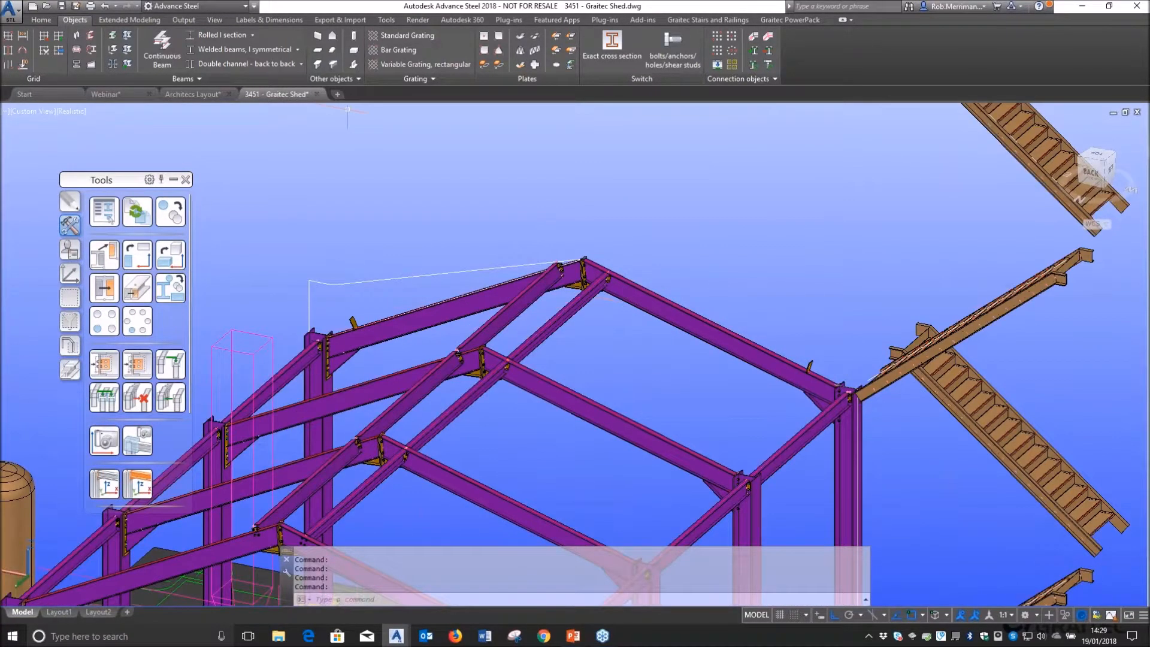
- Draw a free-standing rolled I-section beam above the roof frame and delete it again
left_click(42, 20)
left_click(192, 48)
left_click(417, 174)
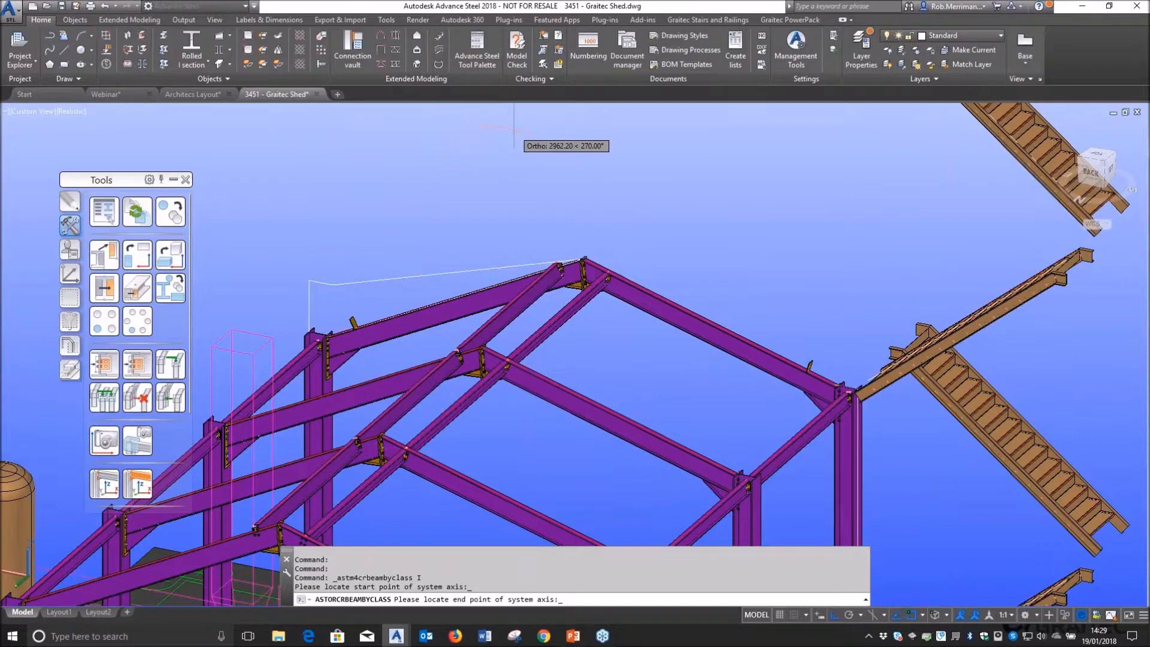
left_click(507, 121)
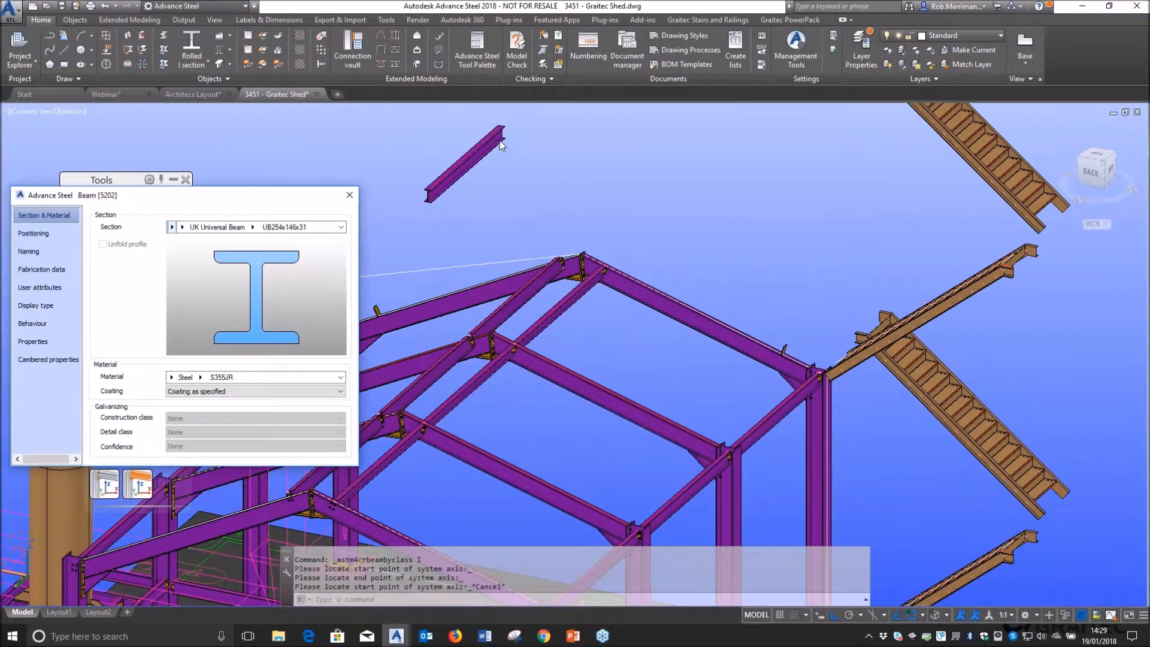
left_click(350, 195)
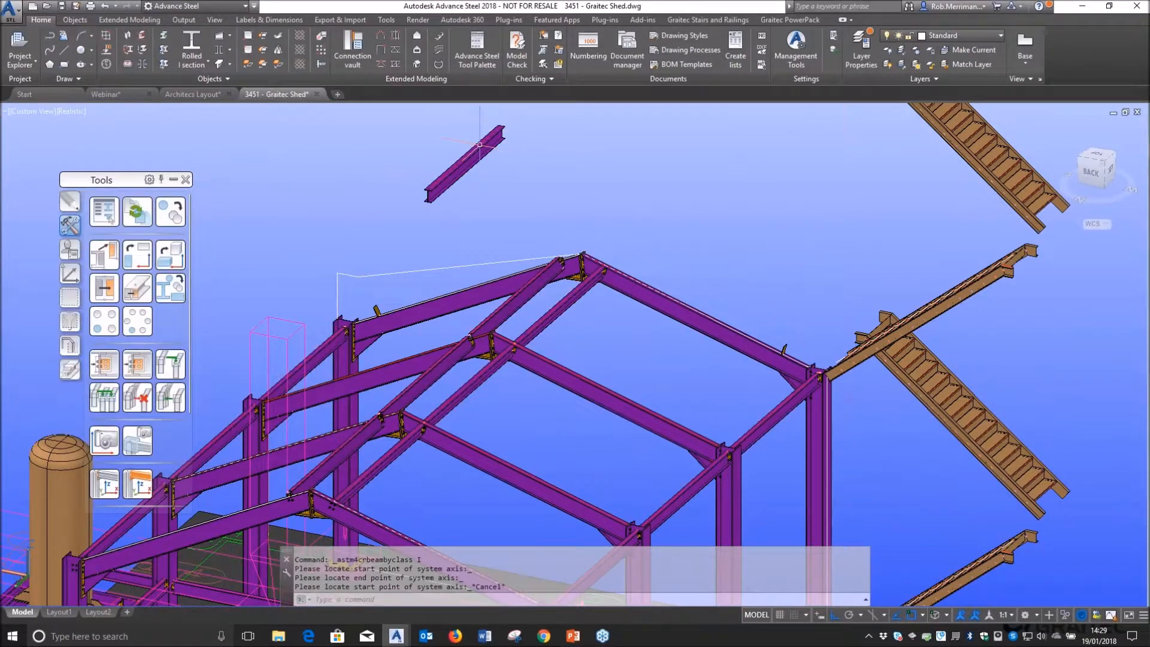
left_click(480, 145)
key("Delete")
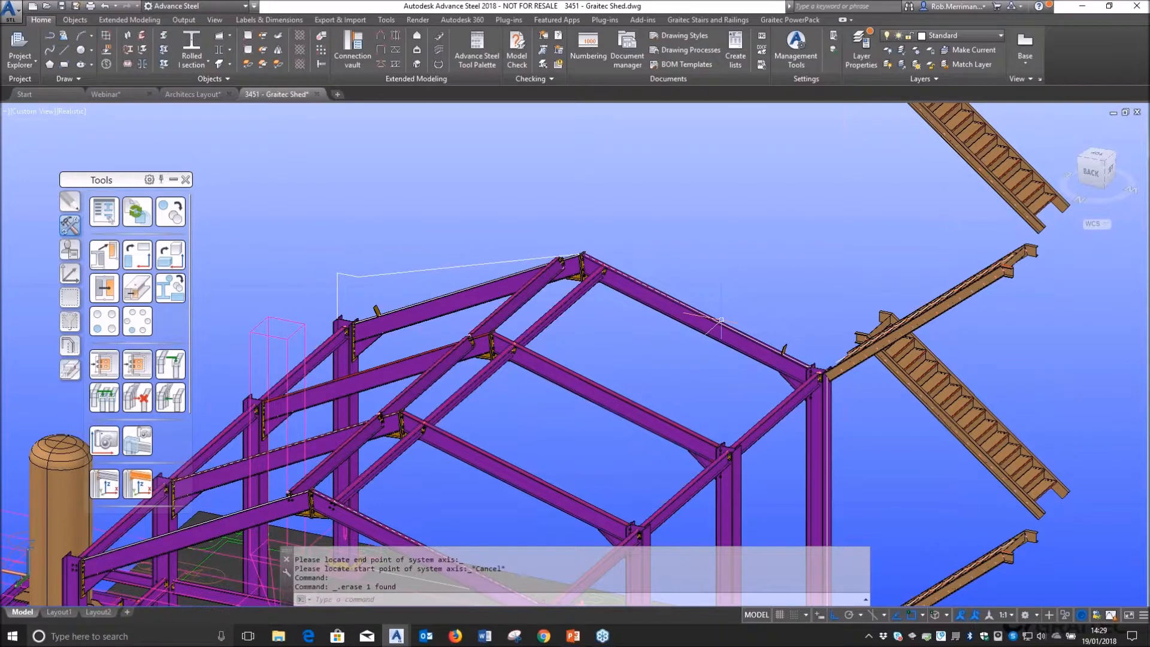
- Open the joint properties of the base plate at the stair's far stringer foot to display its connection box, and close them
scroll(713, 246, "down", 4)
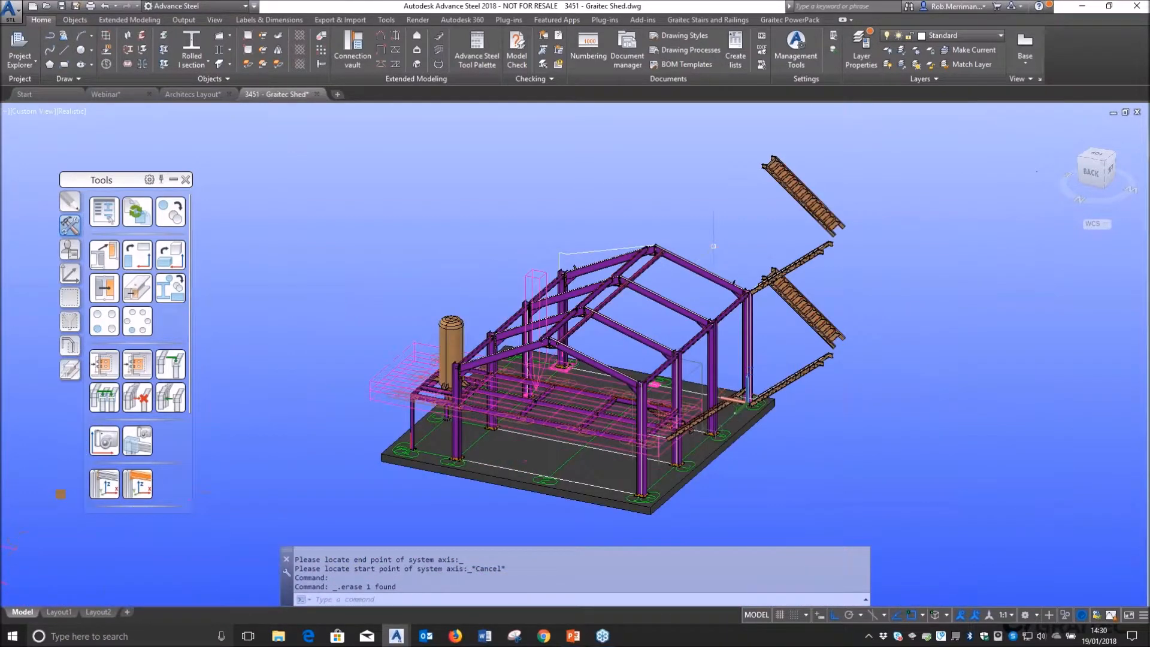
middle_click_drag(784, 263, 408, 277, "shift")
left_click(171, 296)
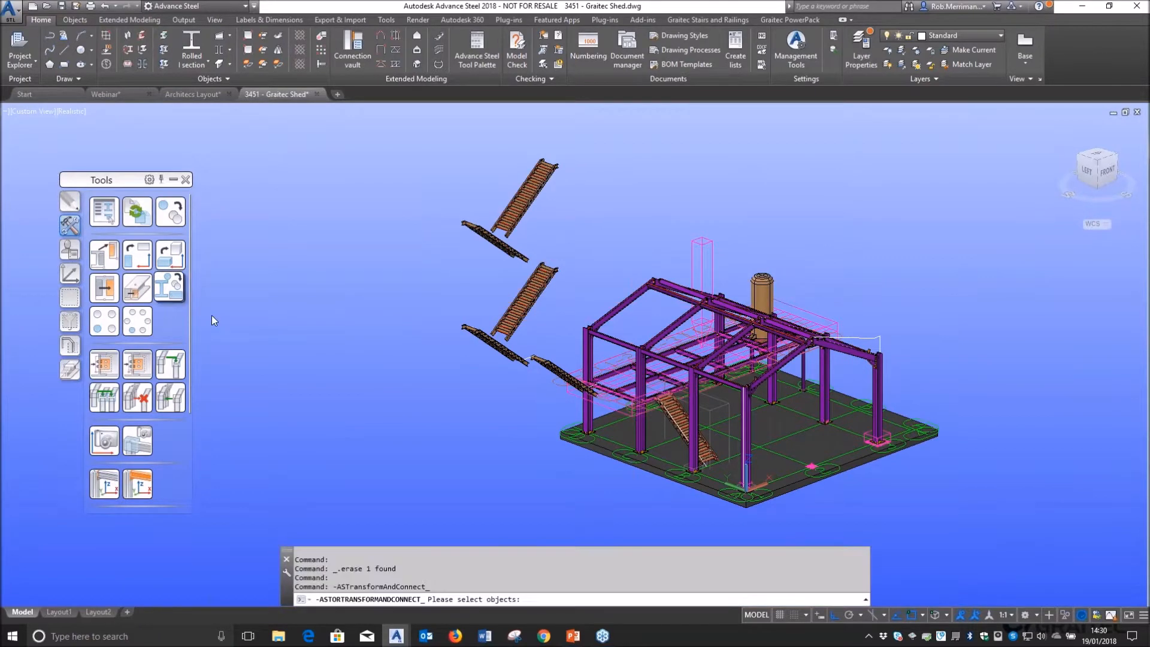
scroll(701, 456, "up", 11)
key("Escape")
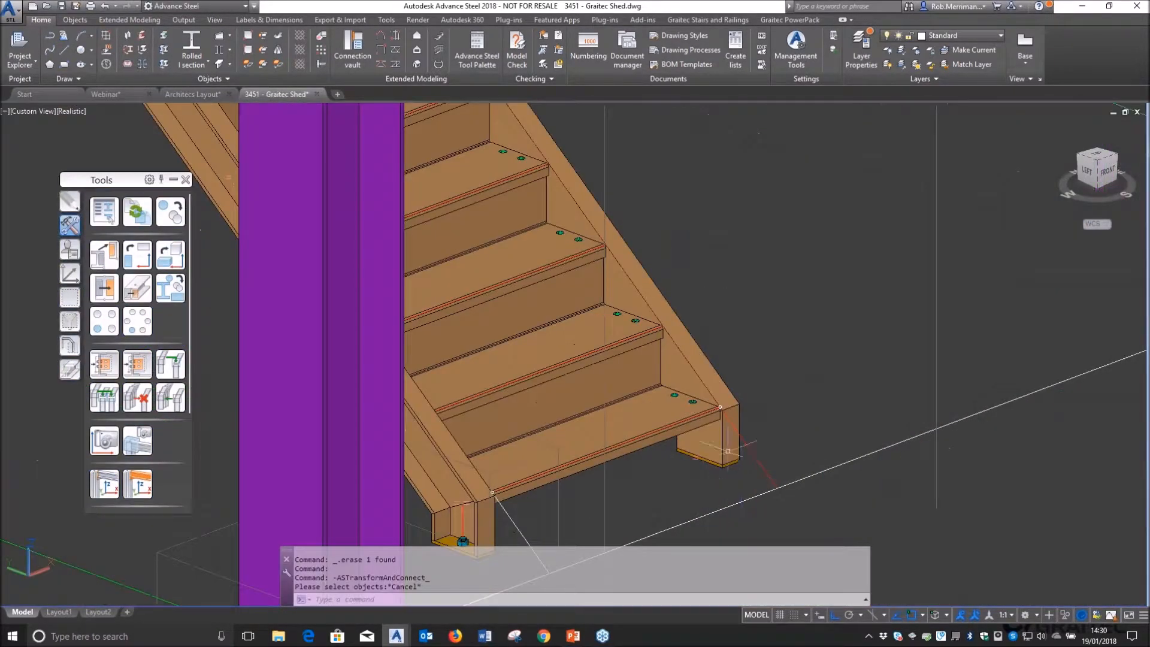
left_click(728, 451)
right_click(729, 451)
left_click(779, 245)
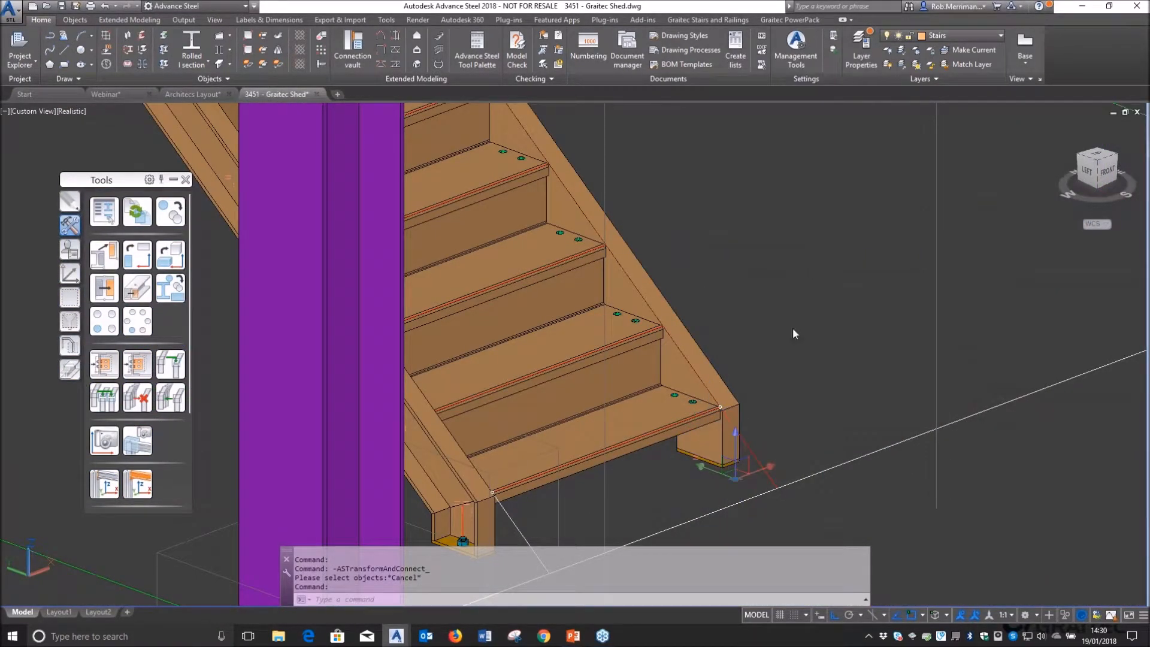
left_click(394, 194)
scroll(785, 288, "down", 3)
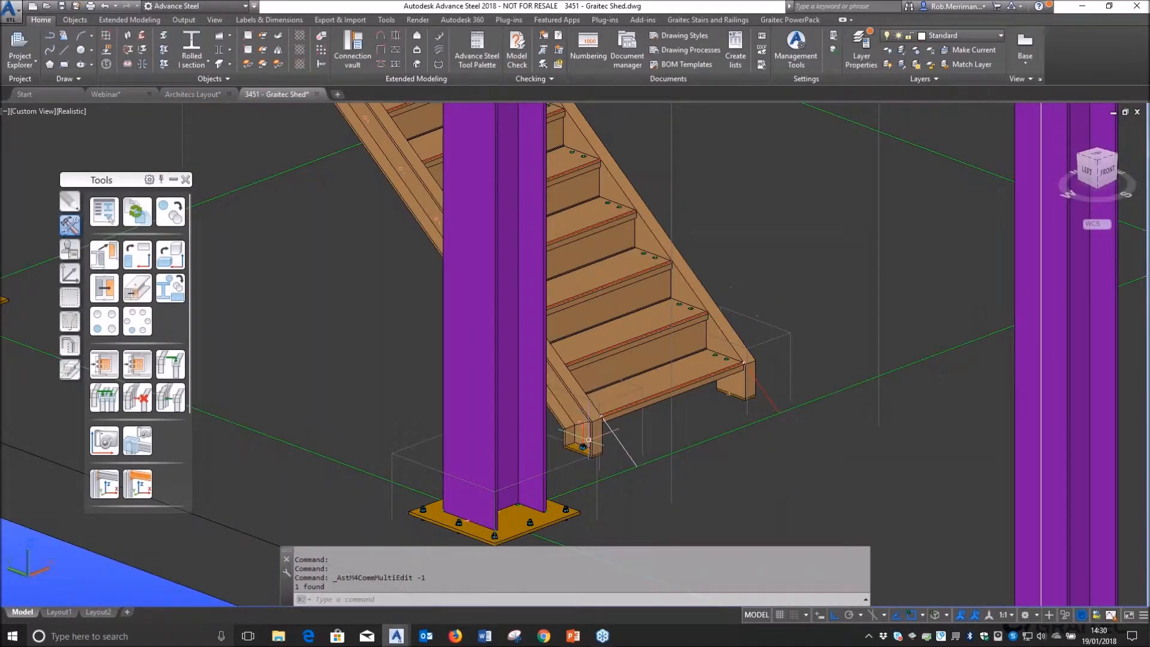
- Begin Transform and Connect on the stair joint and its two base plate joints, referencing the floor beam at the stair head
left_click(171, 287)
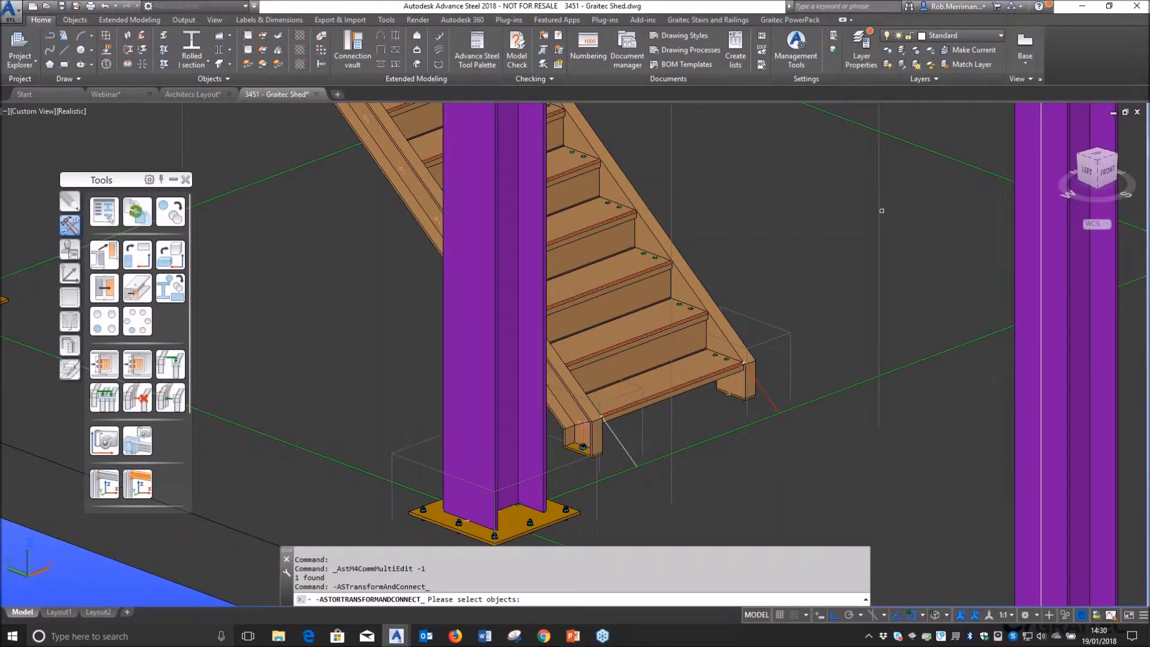
left_click(880, 209)
left_click(781, 336)
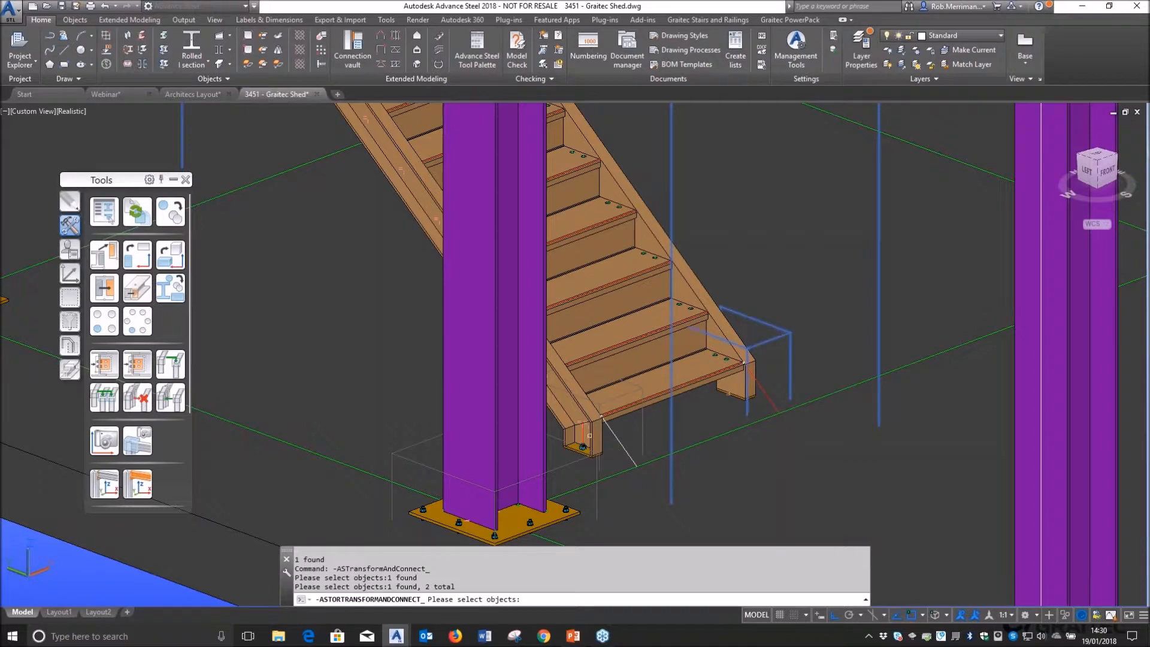
left_click(643, 393)
key("Return")
scroll(642, 393, "down", 5)
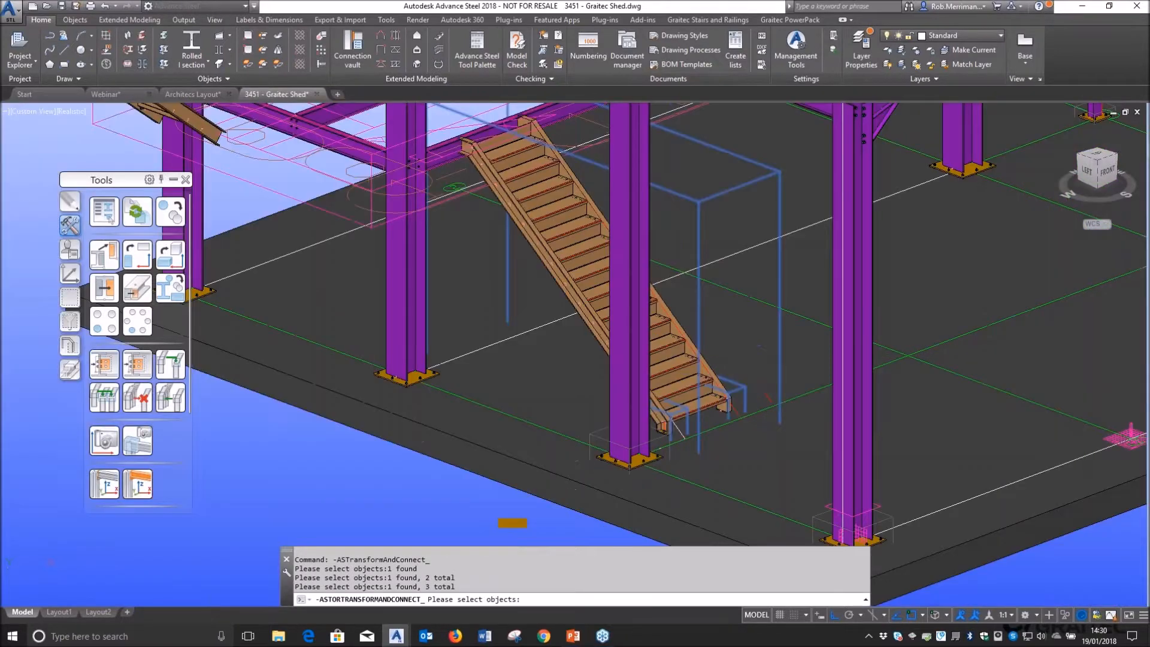
scroll(514, 262, "up", 5)
left_click(513, 261)
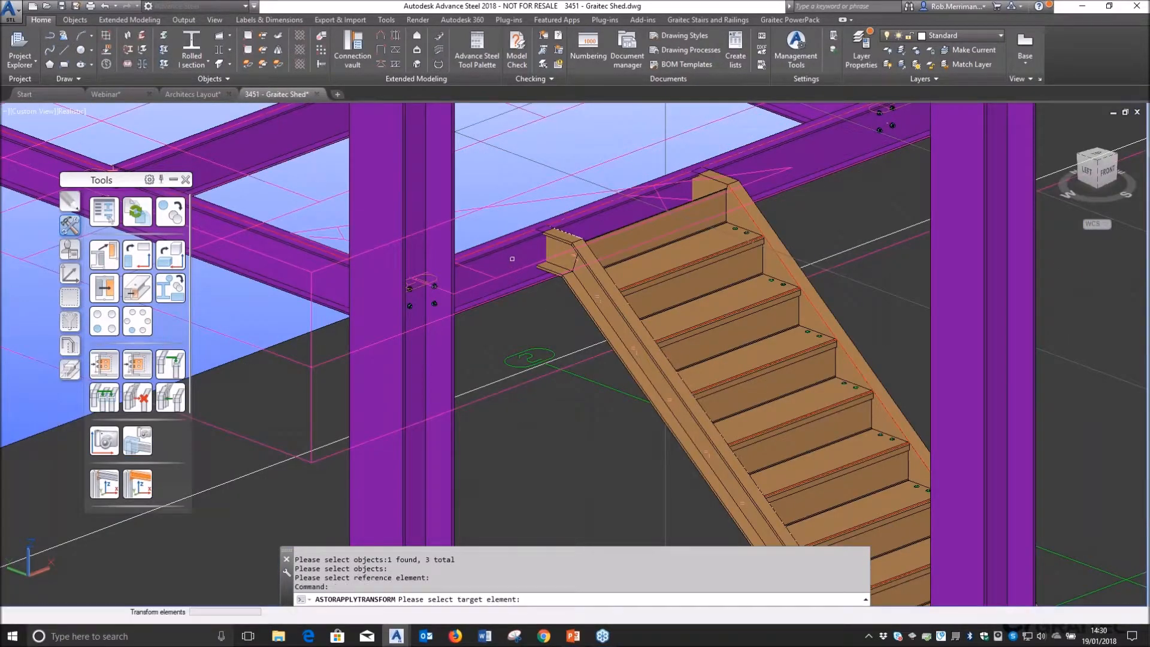
- Copy the stair and its base plate joints onto several other floor beams of the mezzanine as target elements
scroll(502, 325, "down", 2)
scroll(502, 325, "up", 2)
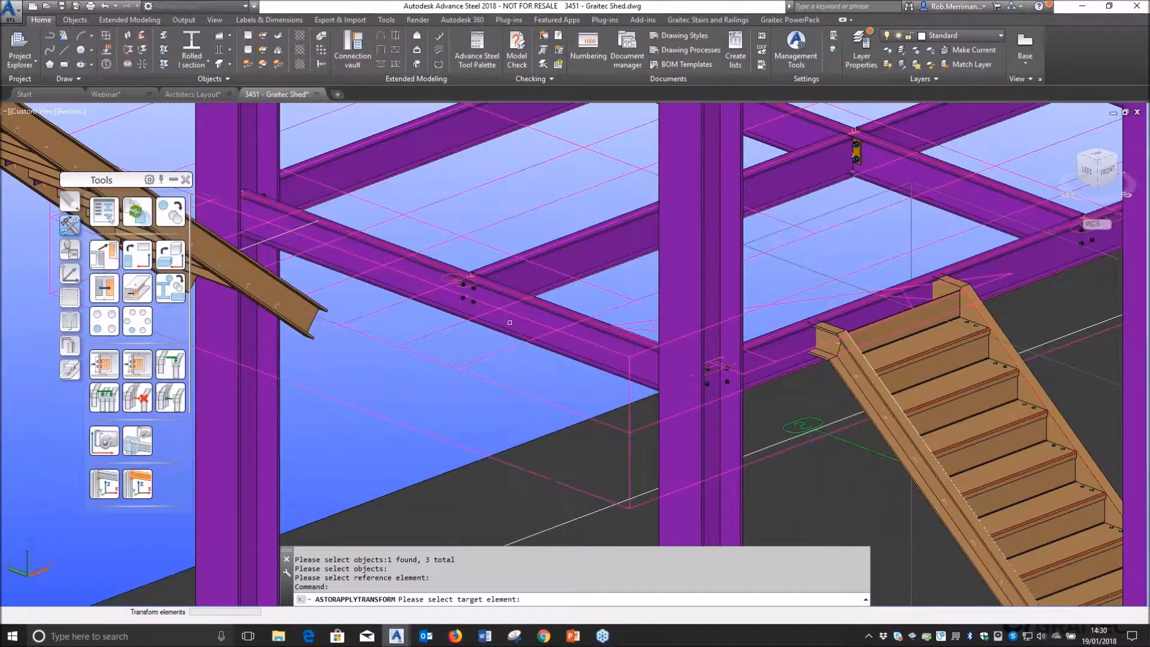
scroll(510, 323, "down", 4)
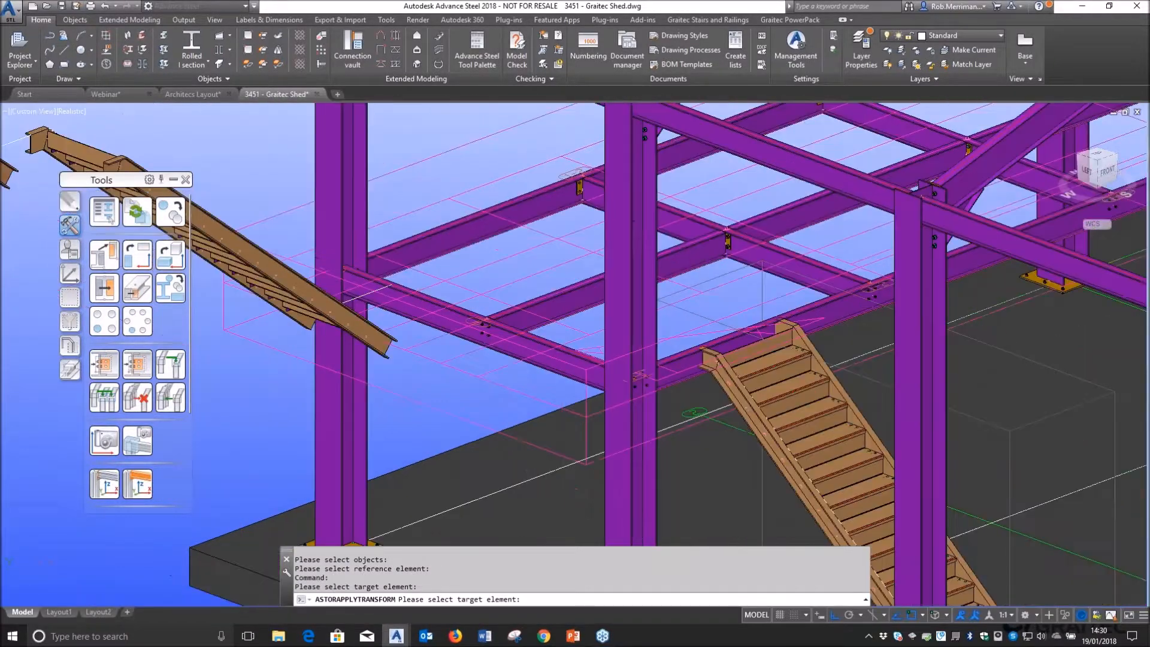
scroll(528, 263, "up", 4)
left_click(522, 242)
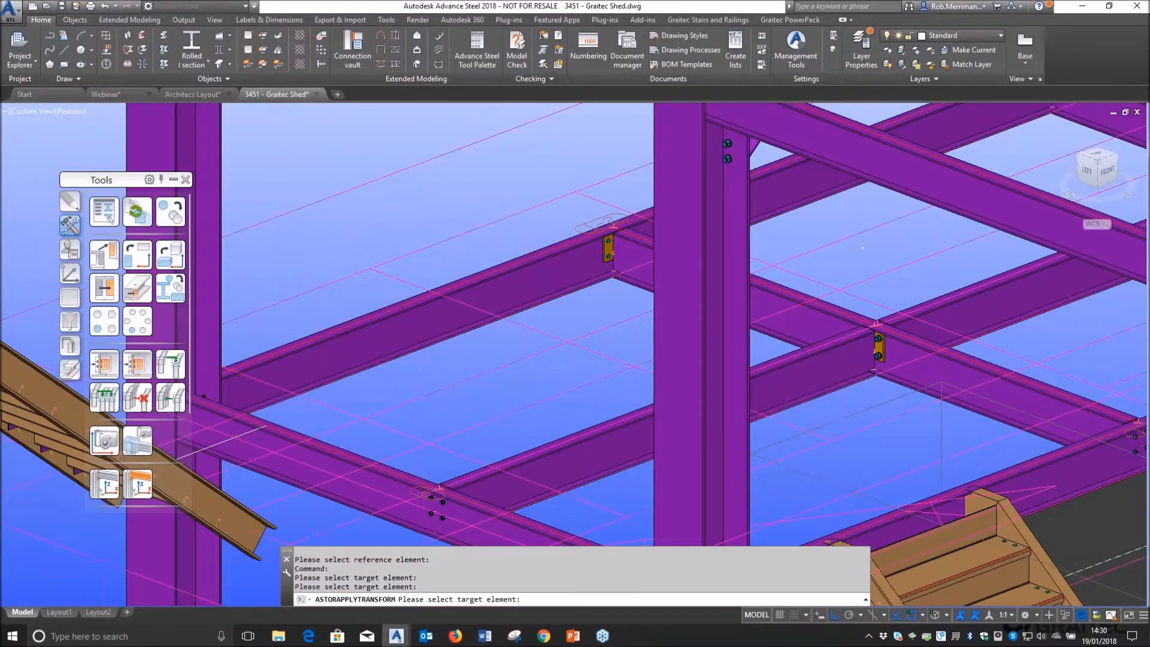
scroll(520, 238, "down", 3)
double_click(521, 240)
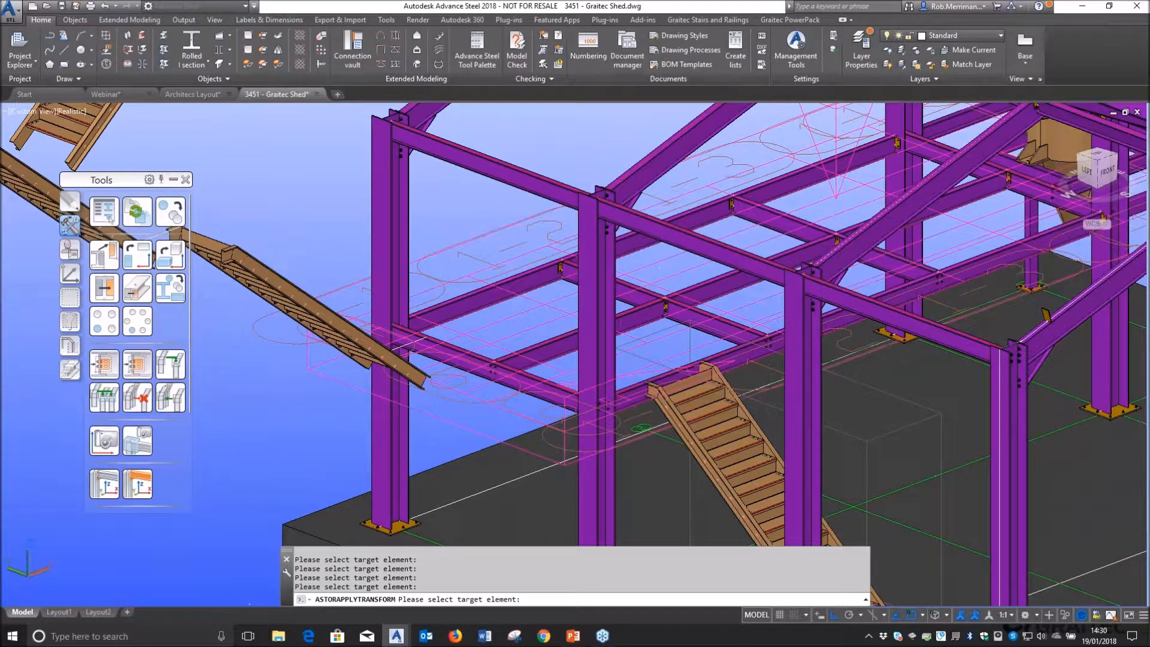
key("Escape")
- Inspect the copied stairs from opposite sides of the shed and display the concrete slab's shape and material properties
scroll(536, 318, "down", 3)
middle_click_drag(535, 330, 738, 315, "shift")
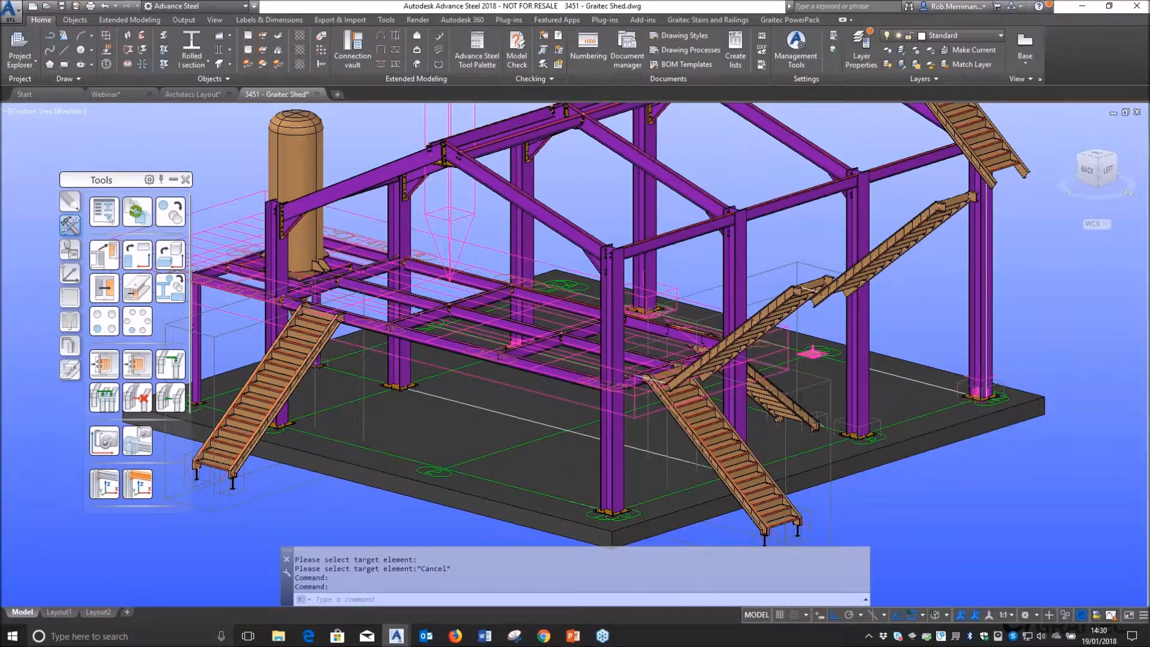
scroll(412, 298, "down", 2)
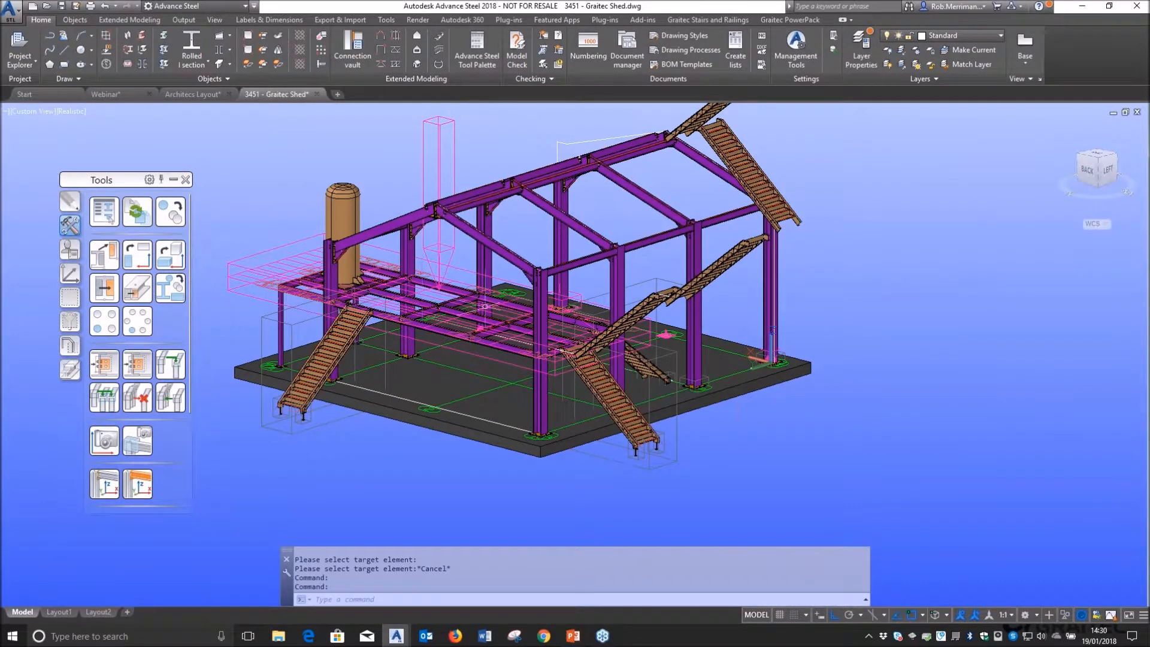
middle_click_drag(828, 329, 527, 332, "shift")
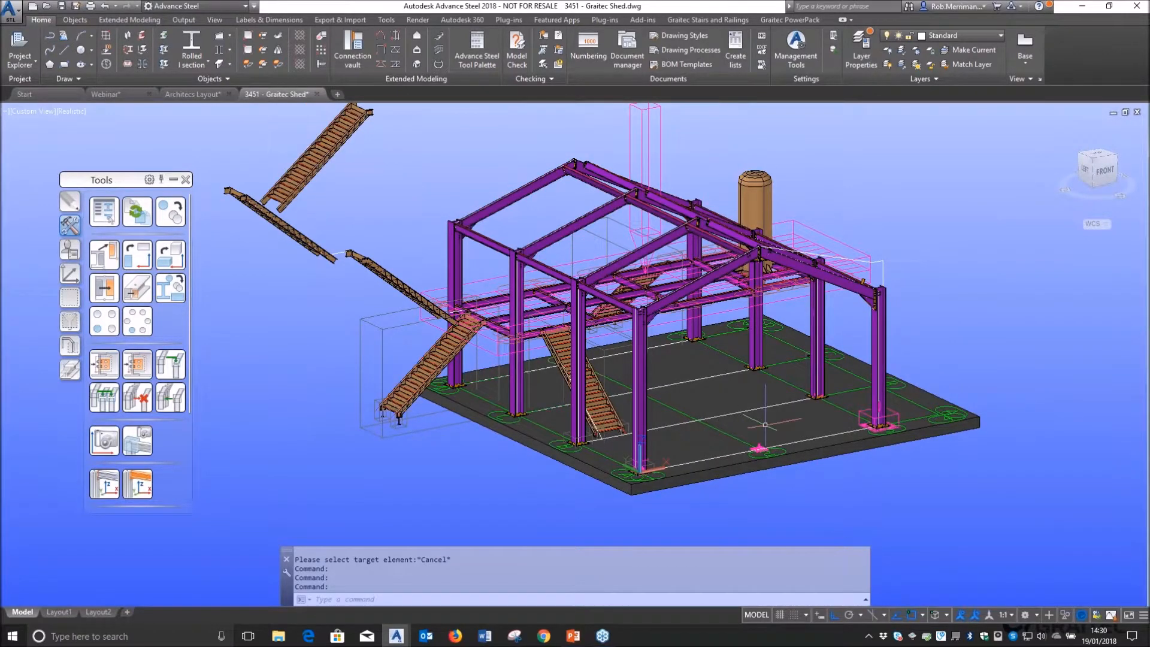
double_click(765, 424)
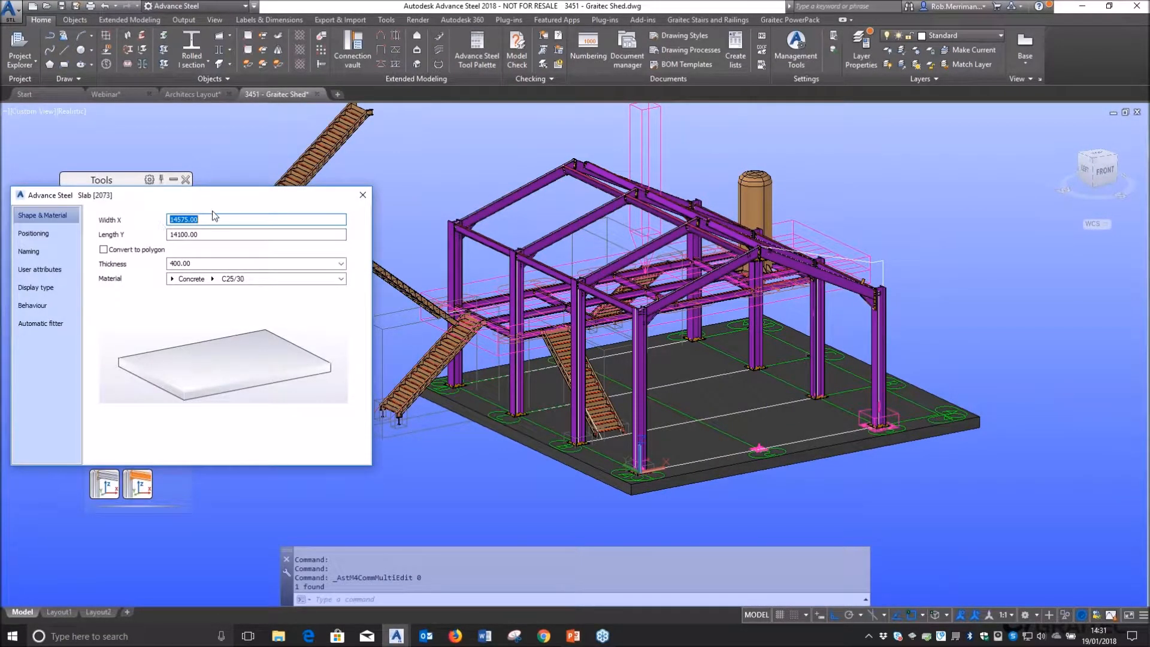
left_click(363, 195)
- Set the coordinate system to World in preparation for level symbols at the corner column
left_click(88, 19)
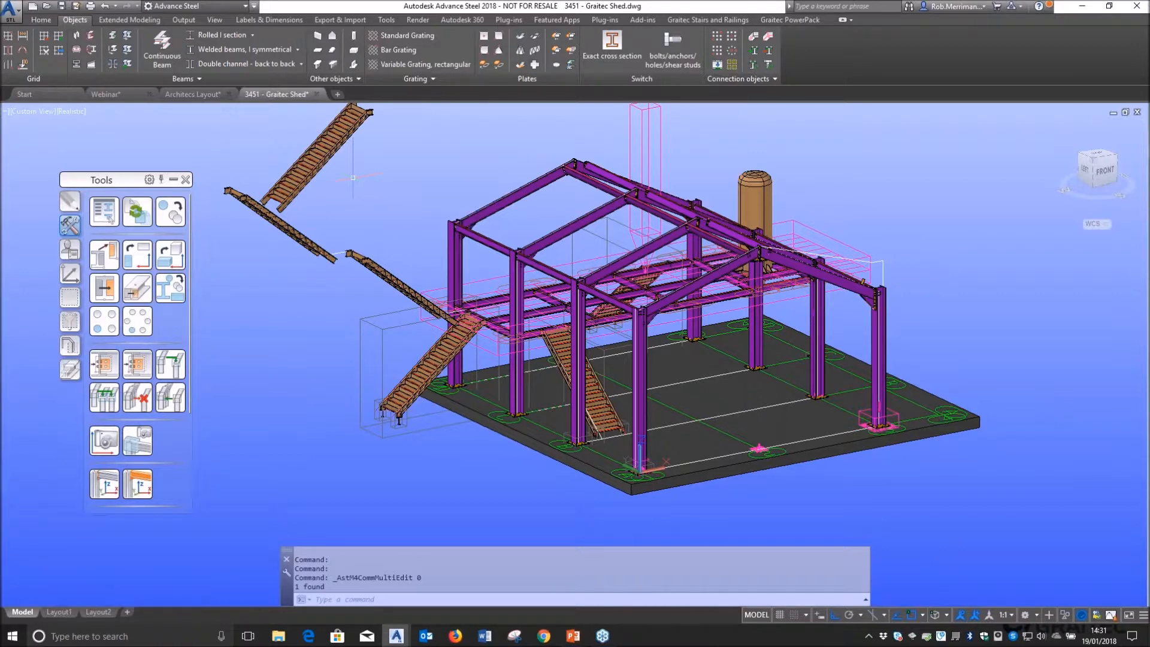
scroll(688, 446, "up", 5)
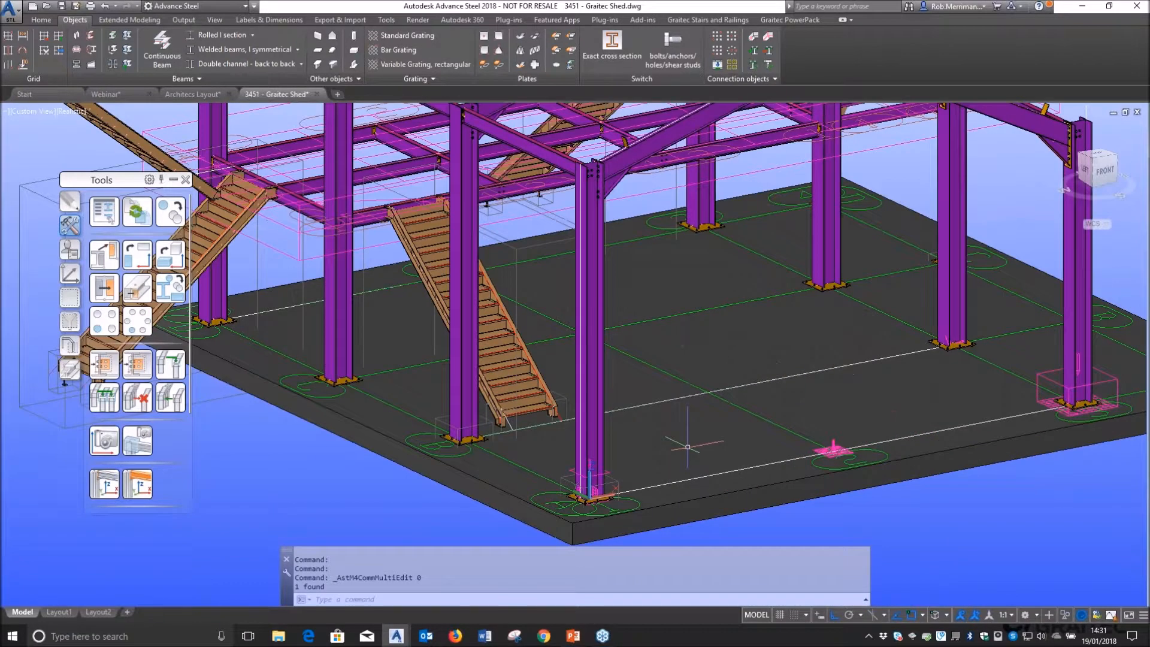
left_click(70, 273)
left_click(94, 223)
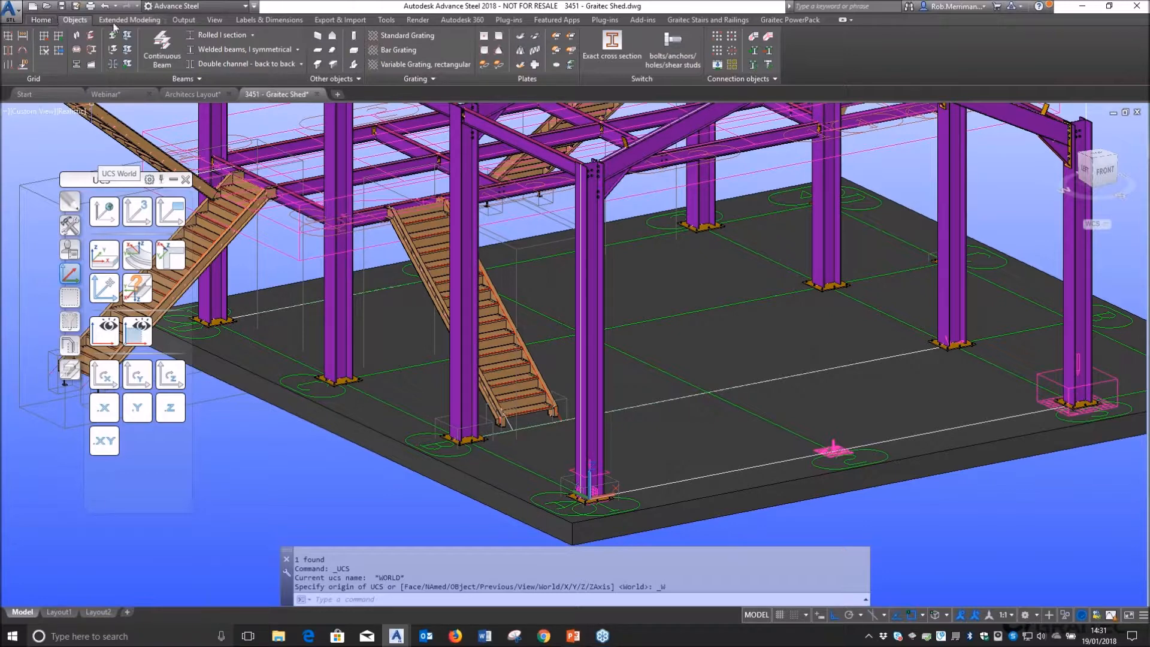
- Place a level symbol at the base of the front corner column and set its global datum level to 34500
left_click(22, 65)
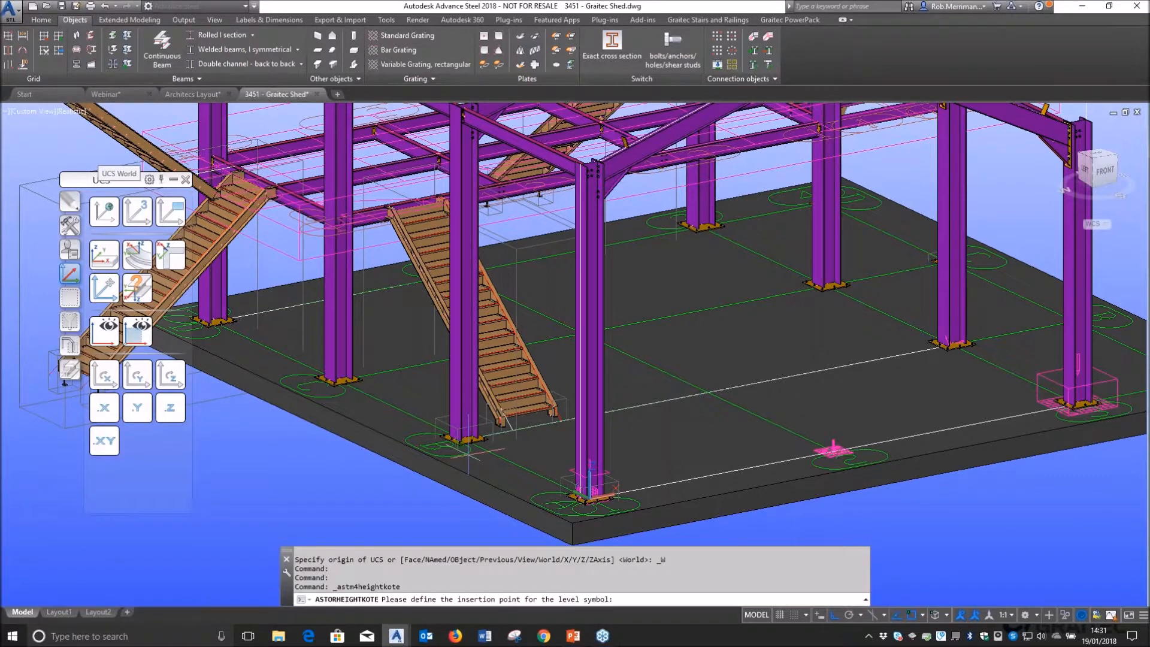
scroll(569, 497, "up", 3)
left_click(616, 485)
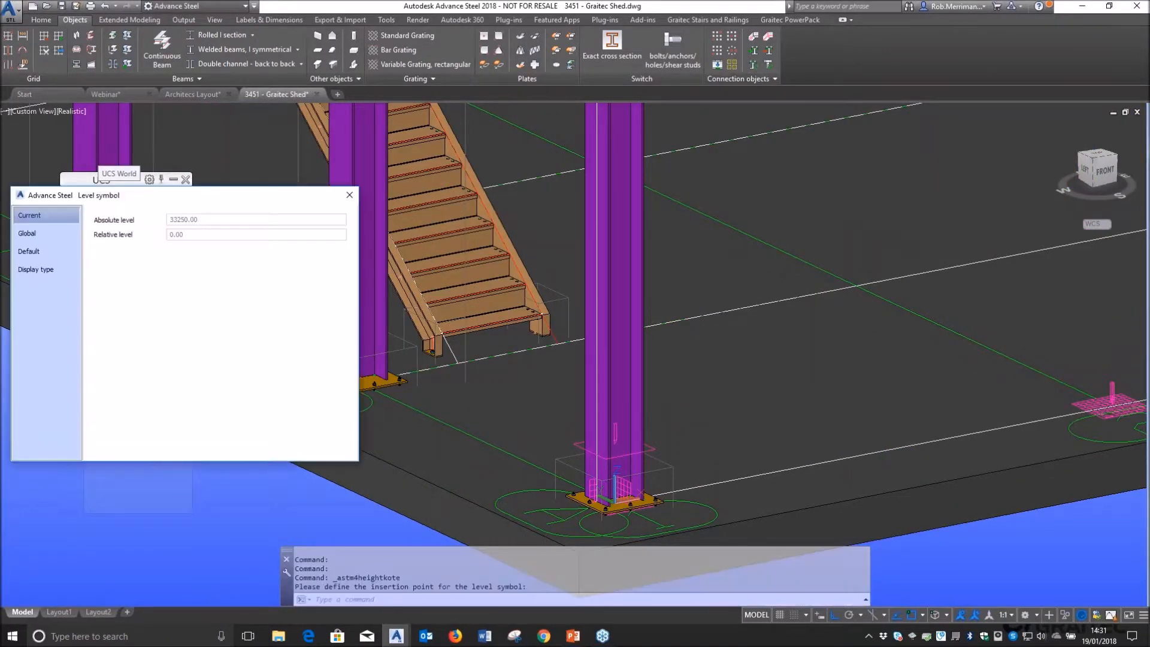
left_click(52, 236)
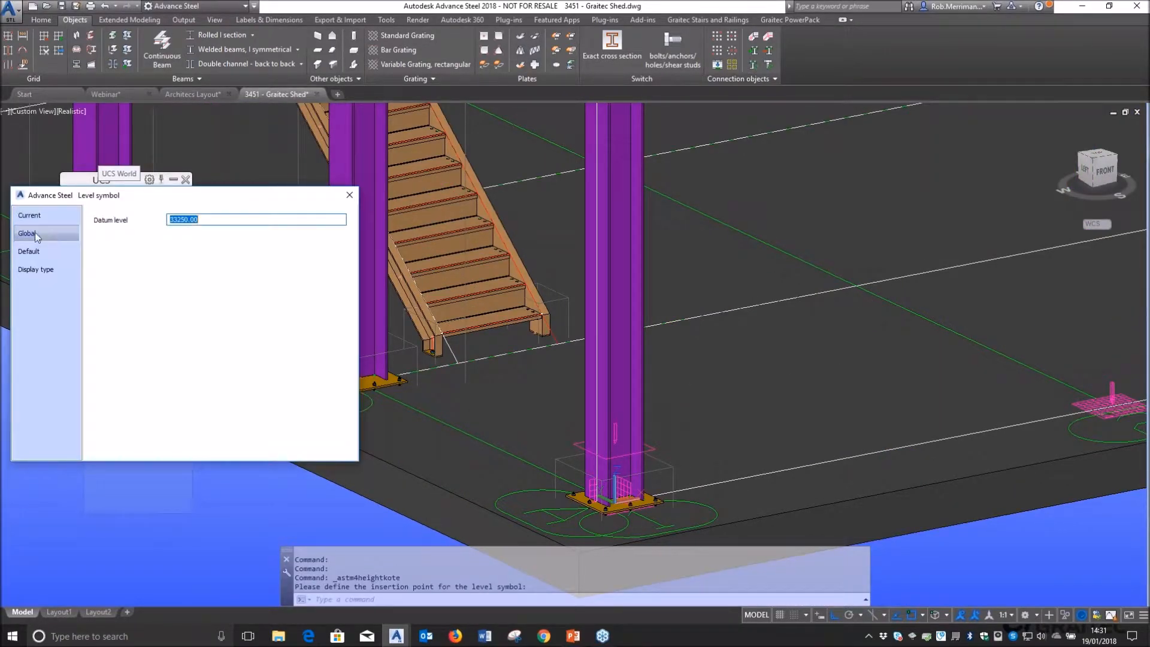
type("34500")
left_click(350, 194)
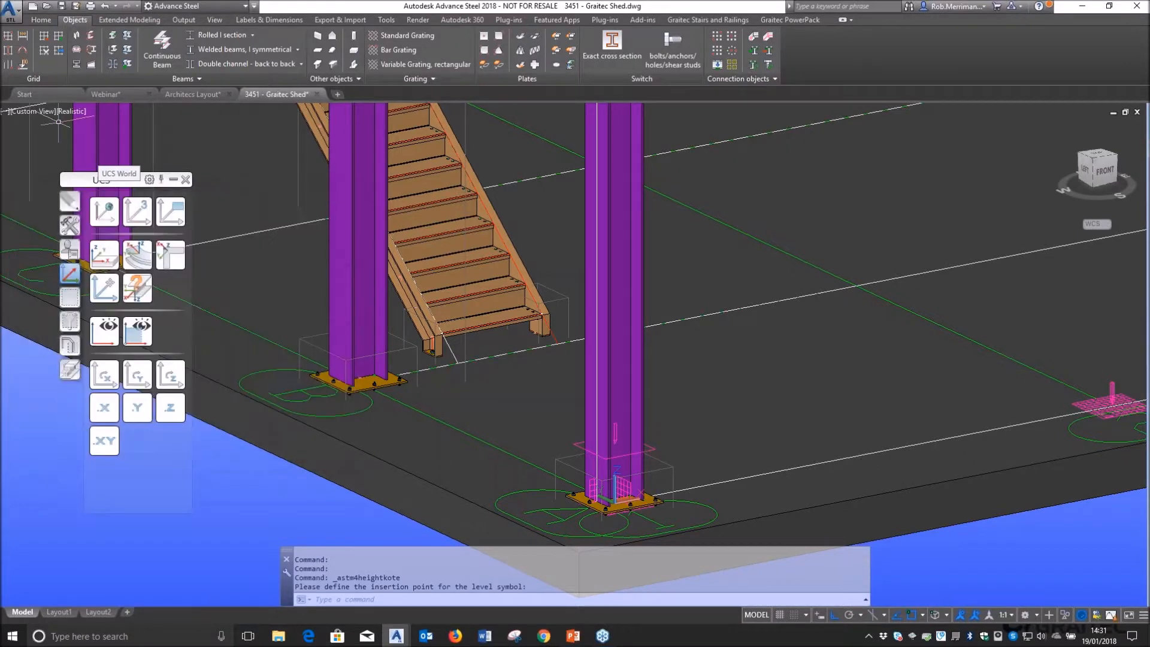
- Display the model in 2D Wireframe to examine the level symbol at the column base, and restore the Realistic visual style
left_click(67, 111)
left_click(92, 142)
scroll(620, 503, "up", 10)
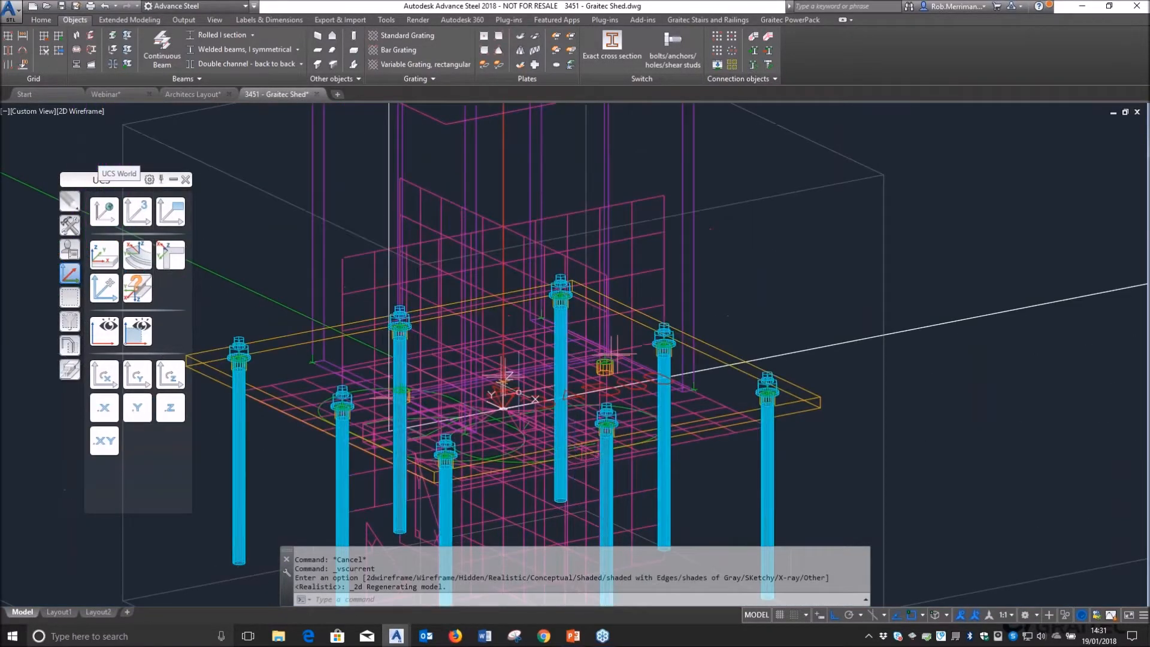
left_click(562, 404)
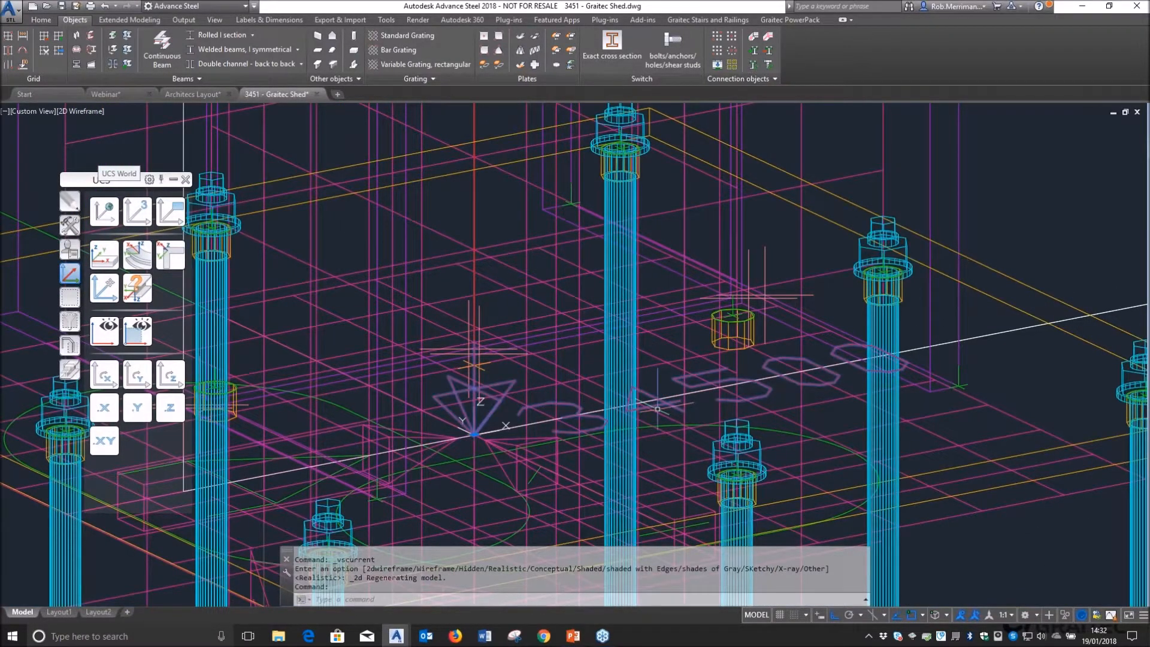
key("Escape")
scroll(599, 450, "down", 8)
left_click(80, 111)
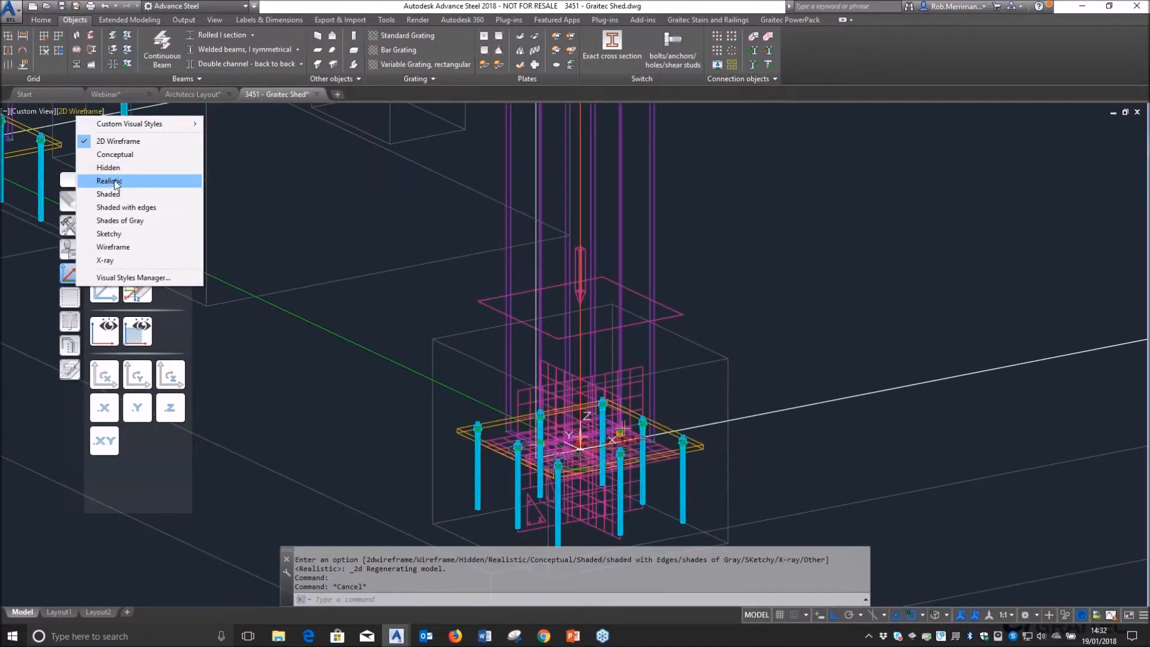
left_click(109, 181)
- Place another level symbol on top of the mezzanine edge beam beside the copied stair's head
key("Return")
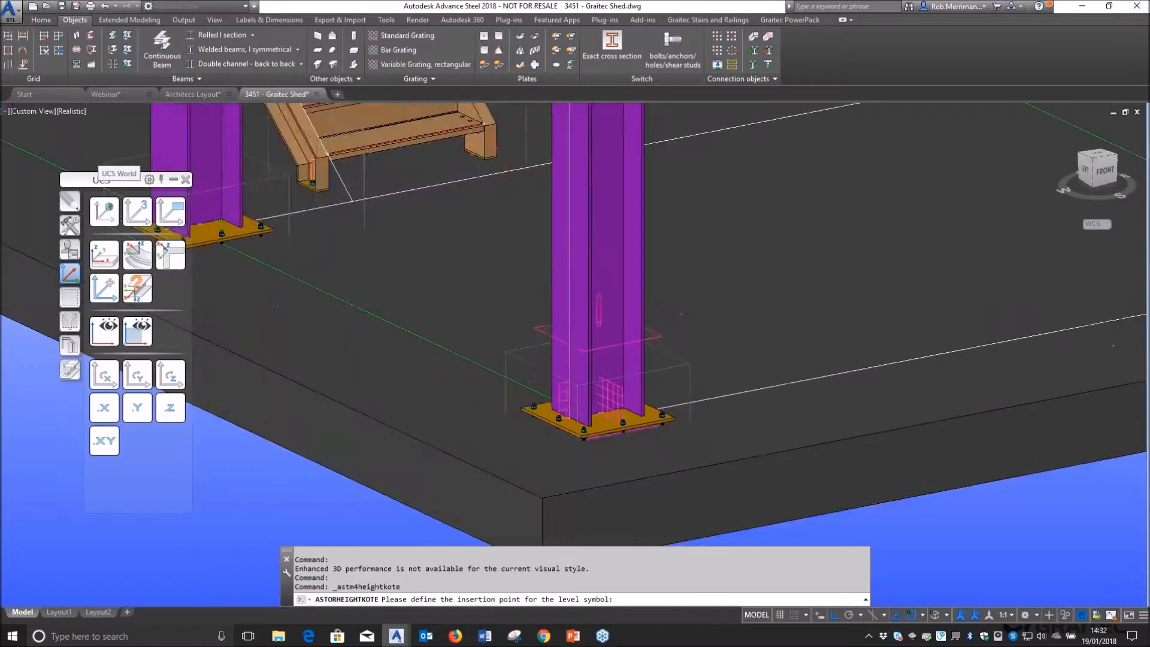
scroll(663, 400, "down", 6)
scroll(452, 192, "up", 6)
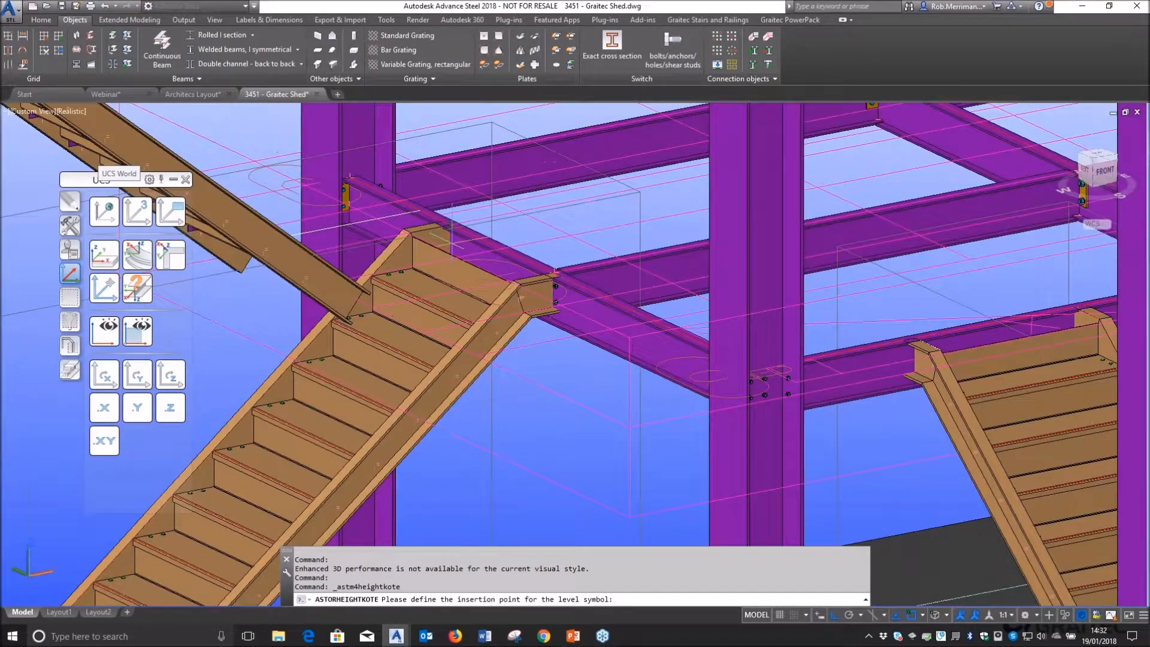
scroll(557, 276, "up", 5)
left_click(555, 273)
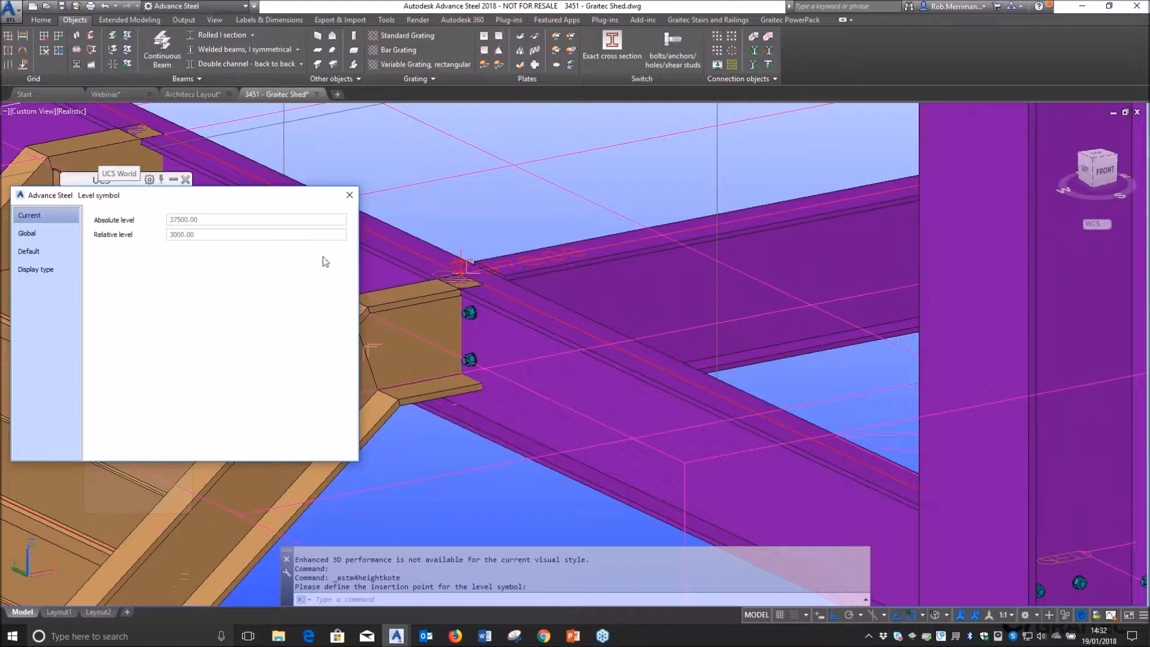
left_click(349, 196)
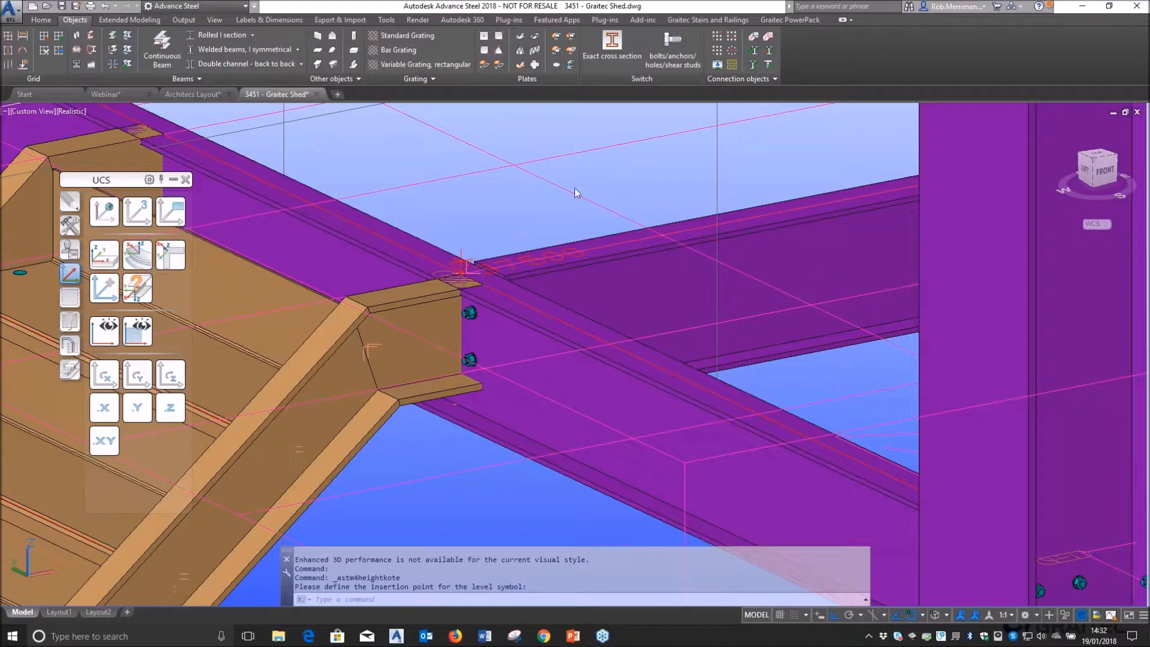
- Place a level symbol at the top endpoint of the far corner column's outer flange, using the Endpoint snap
scroll(574, 188, "down", 6)
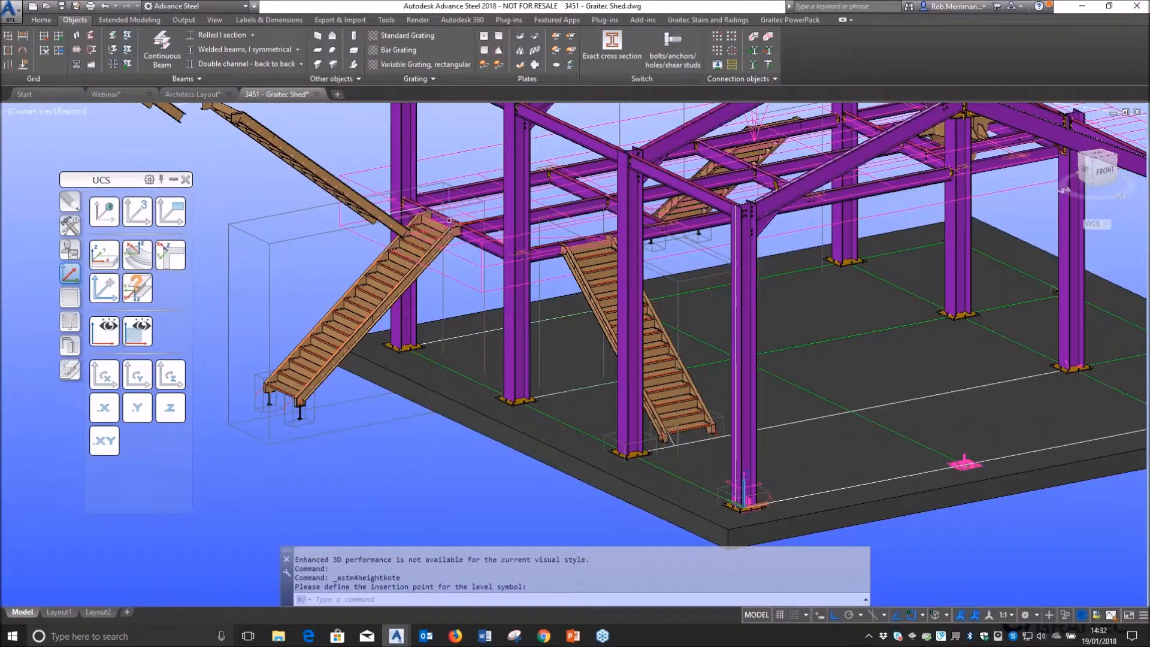
scroll(445, 240, "down", 2)
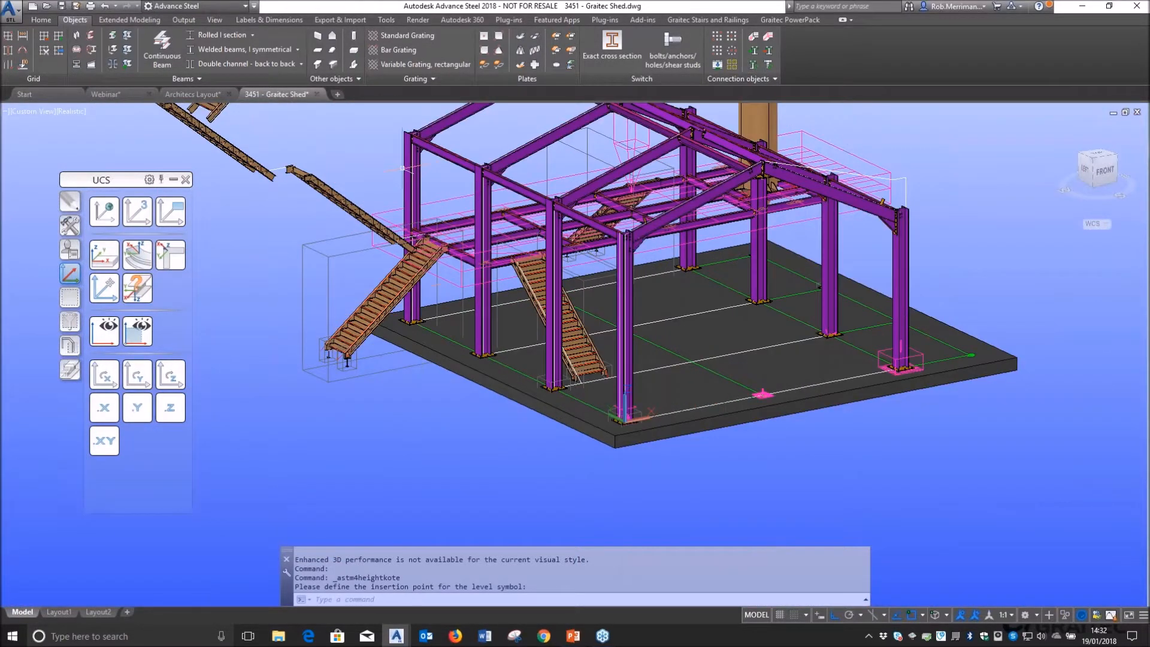
scroll(407, 151, "up", 7)
left_click(26, 65)
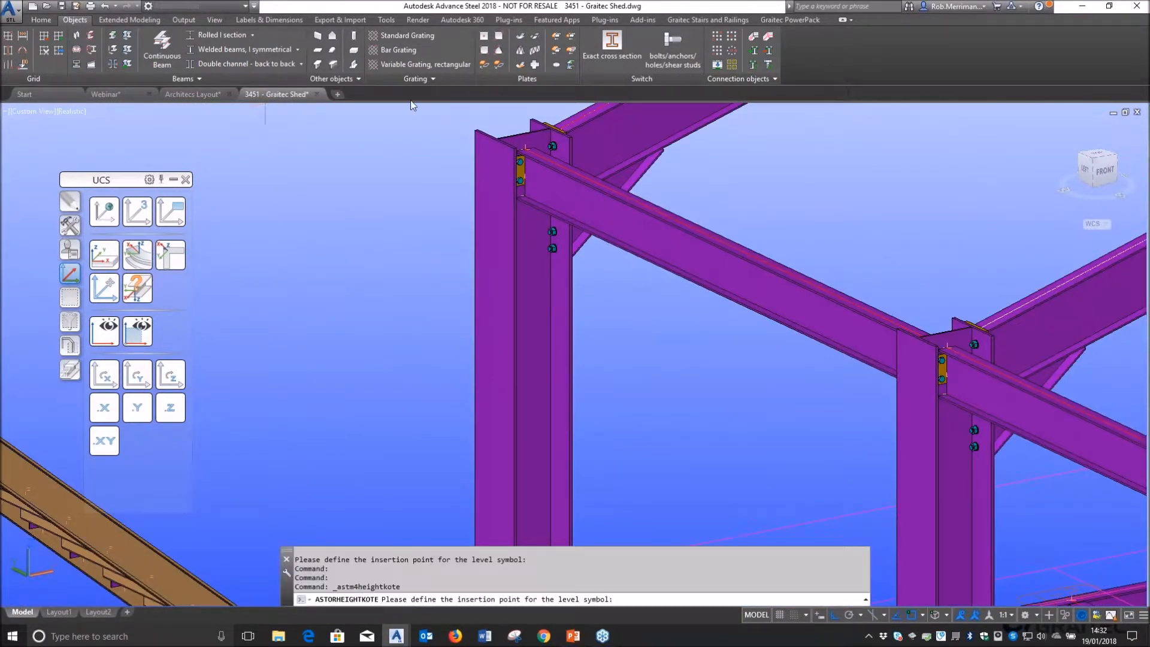
scroll(466, 117, "up", 5)
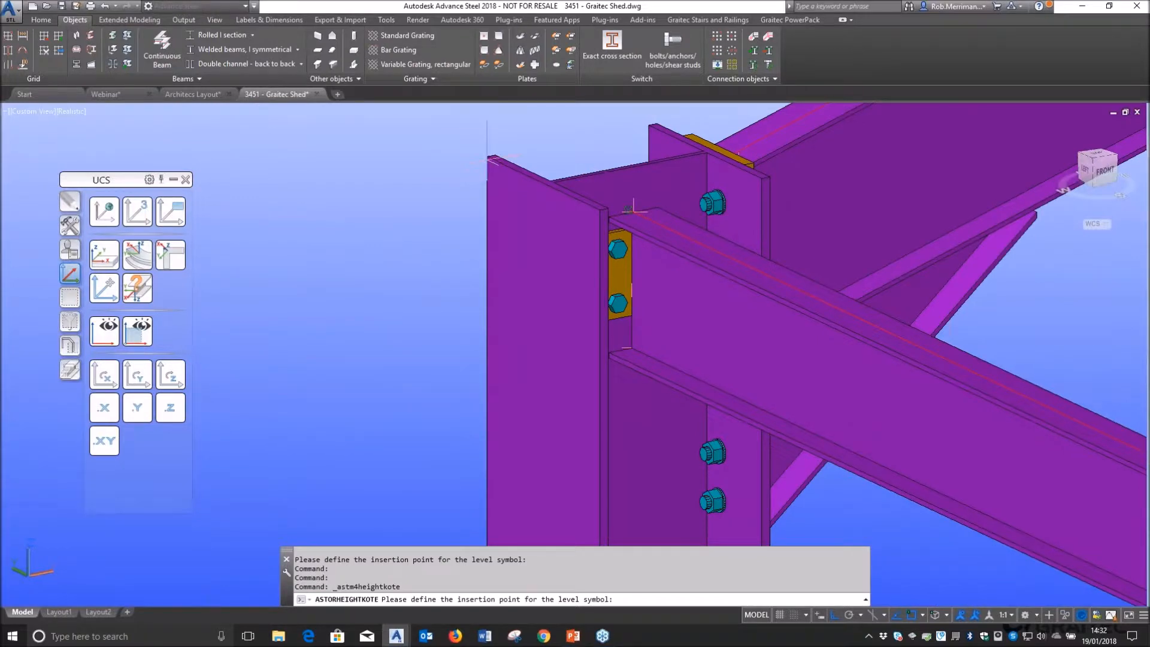
right_click(586, 160, "shift")
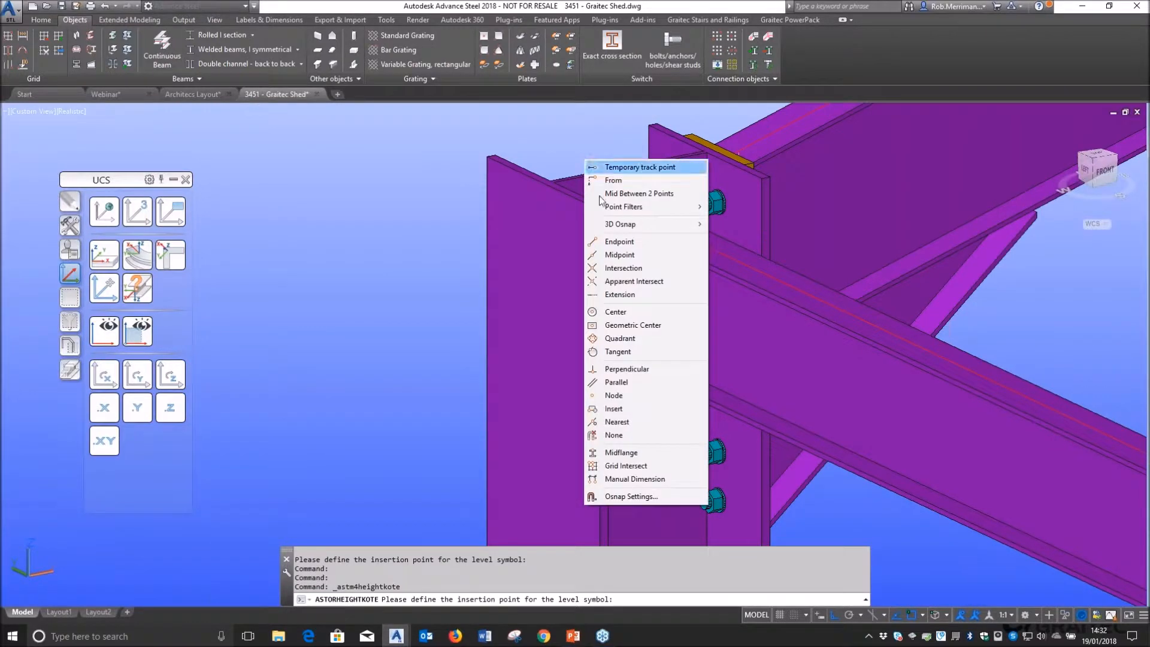
left_click(623, 241)
left_click(634, 211)
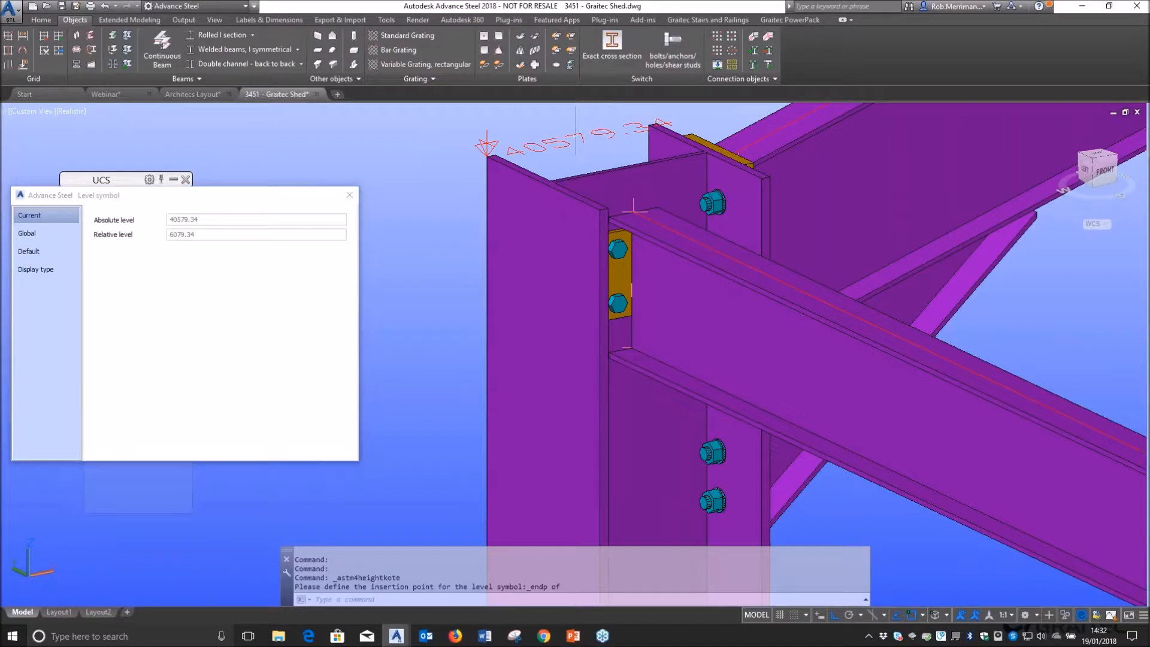
scroll(702, 378, "up", 3)
scroll(703, 379, "down", 3)
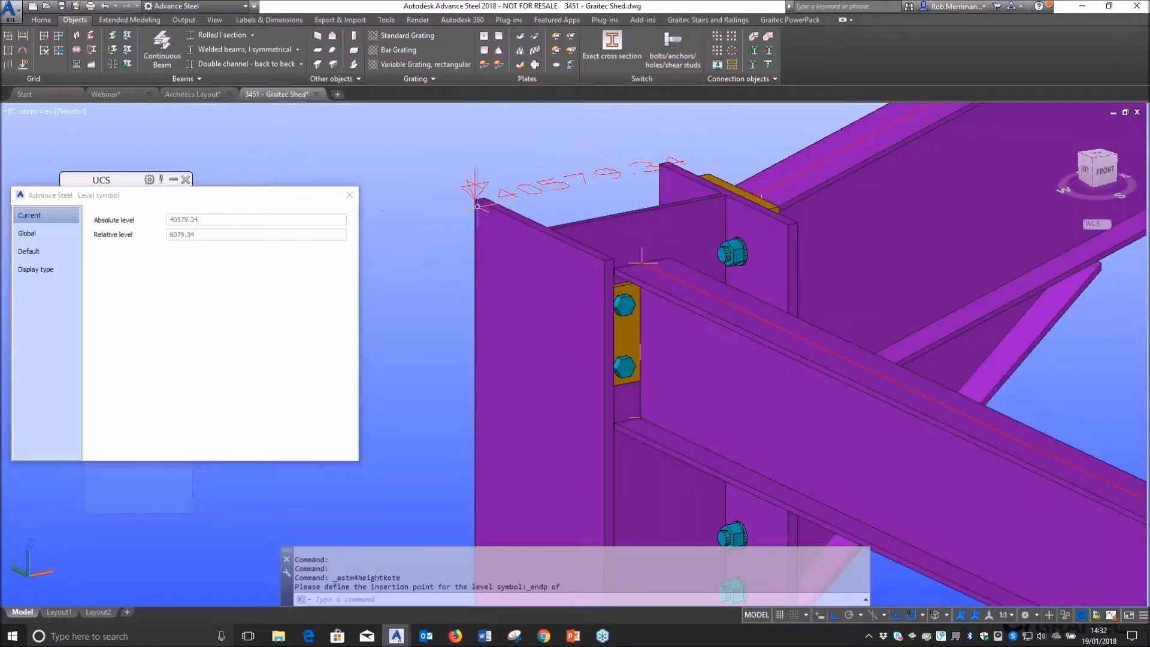
left_click(349, 196)
scroll(296, 195, "down", 3)
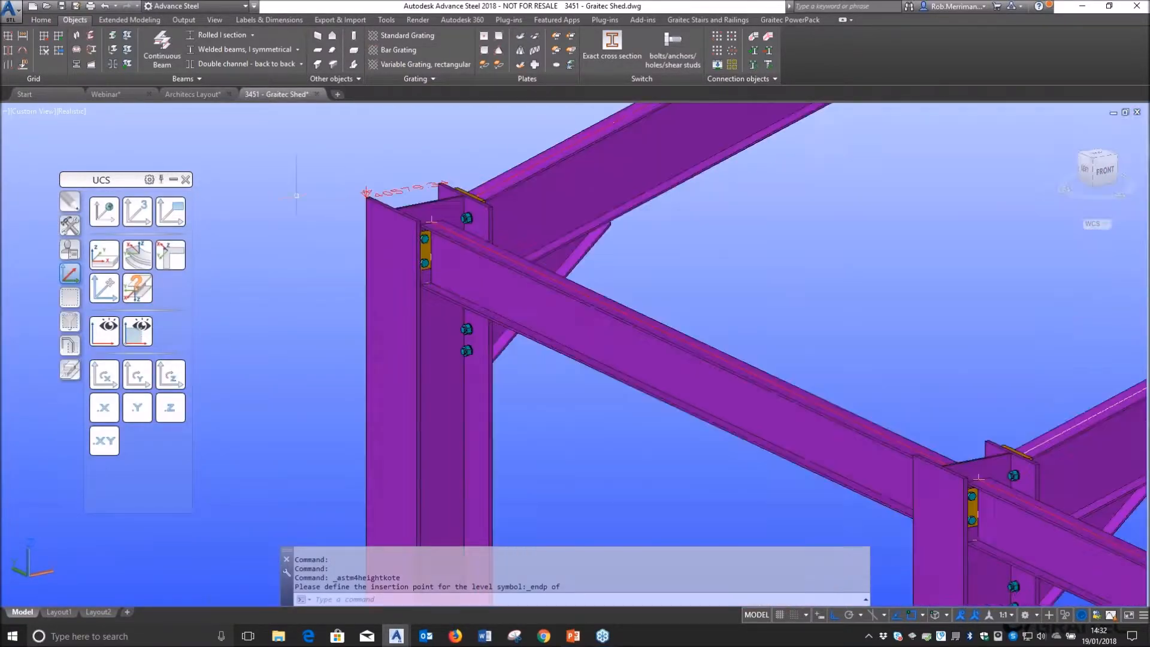
scroll(296, 194, "down", 2)
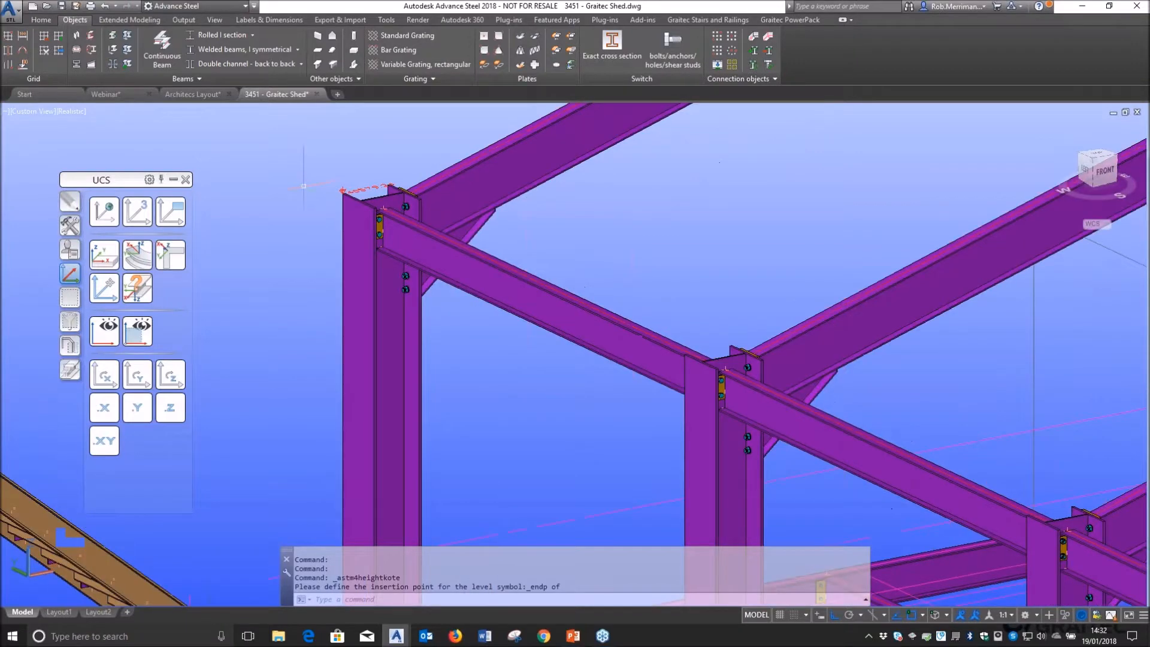
- Check the joint name in the Advance Joint Properties of the base plate under the front row's inner column
scroll(304, 187, "down", 4)
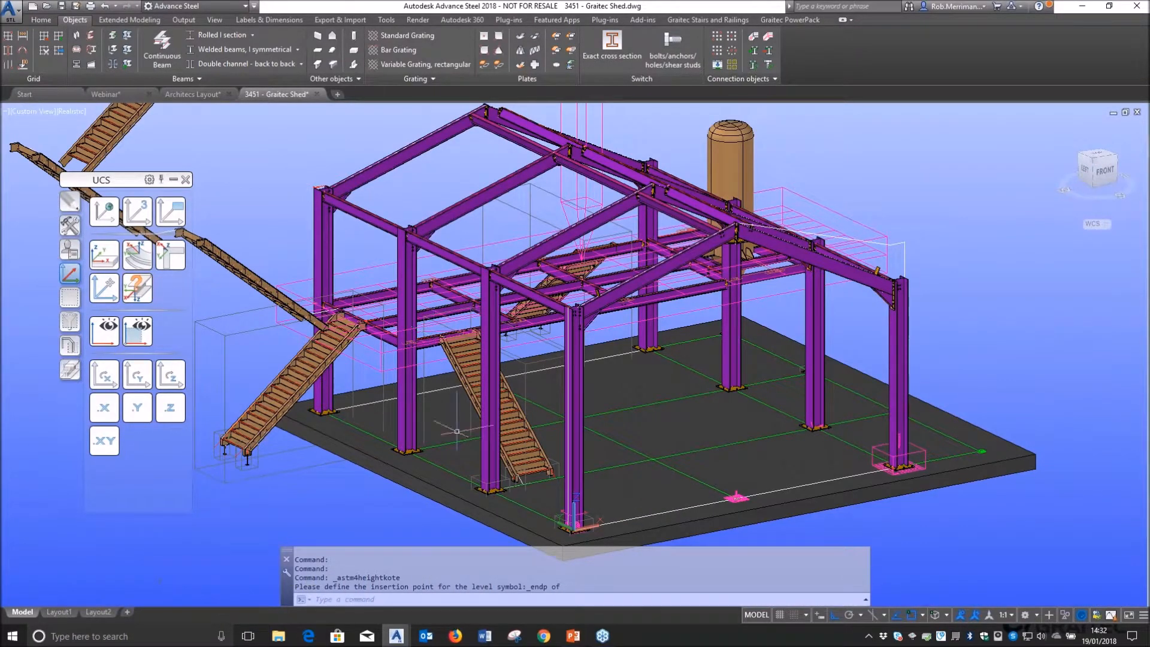
scroll(889, 469, "up", 8)
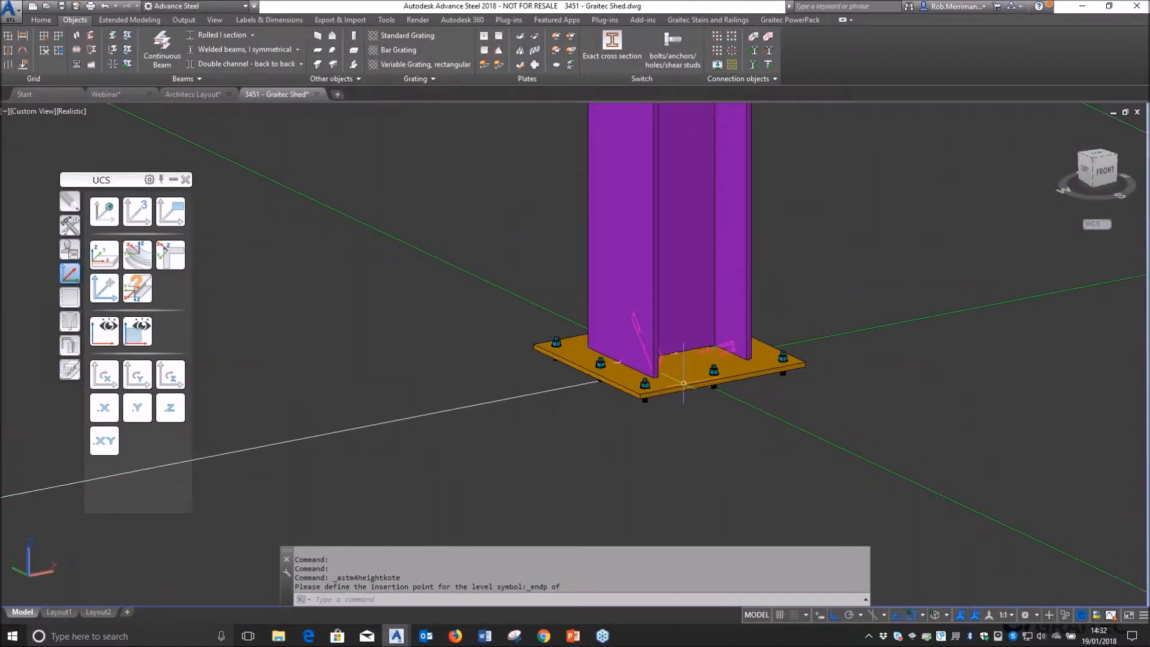
left_click(682, 383)
right_click(684, 384)
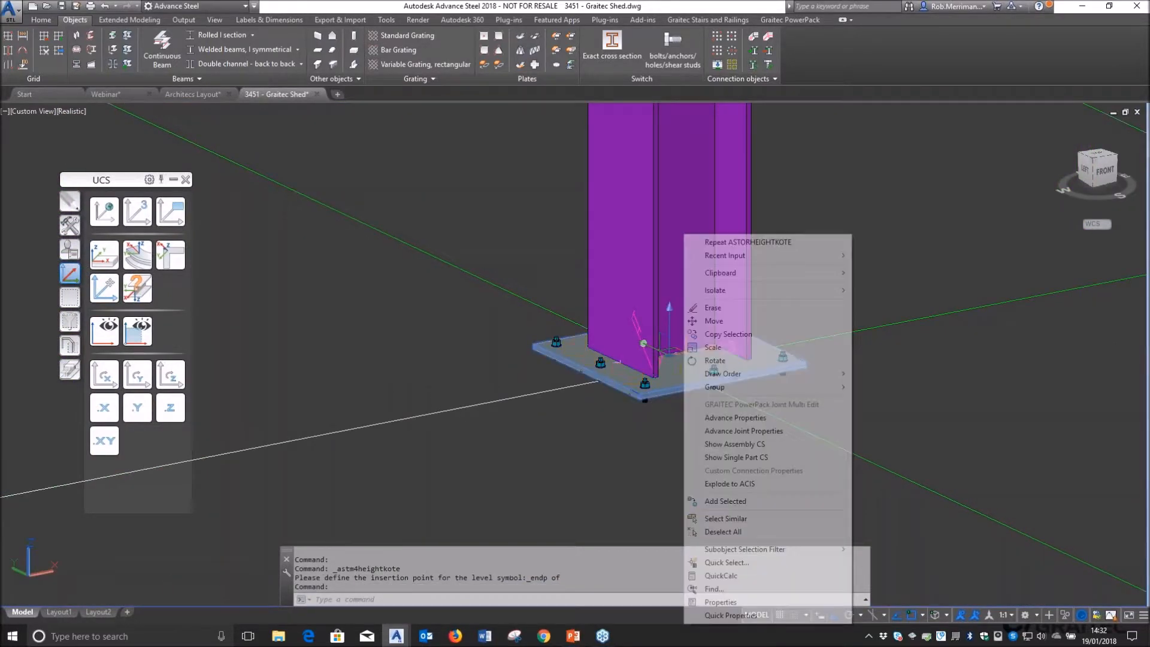
left_click(749, 431)
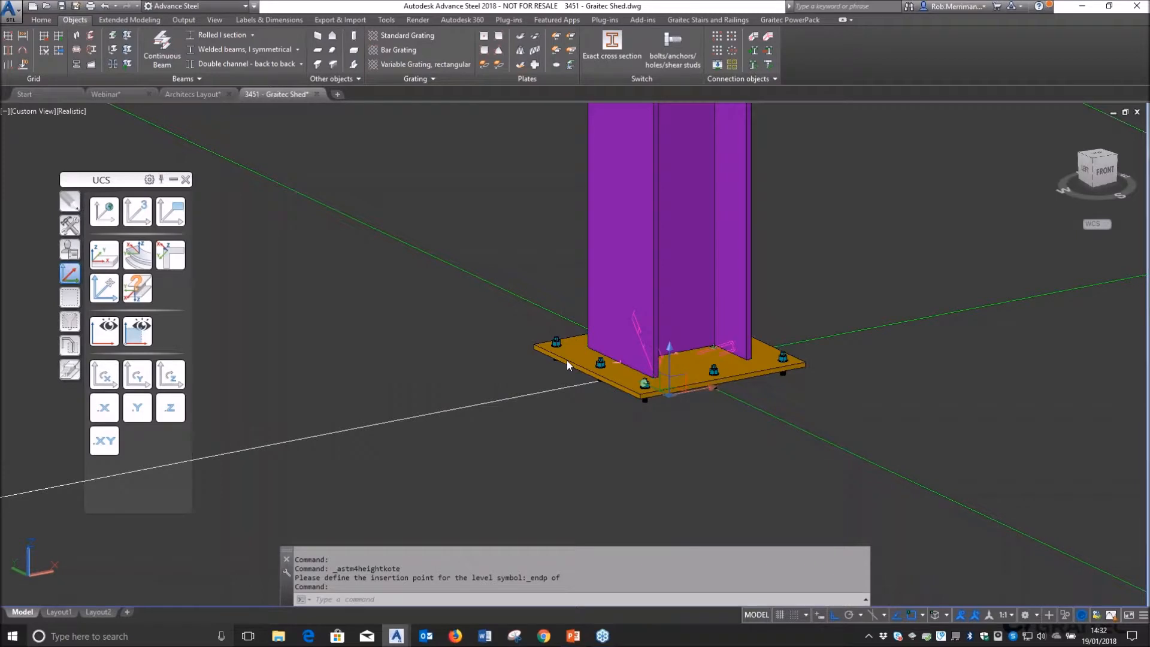
left_click_drag(256, 234, 203, 235)
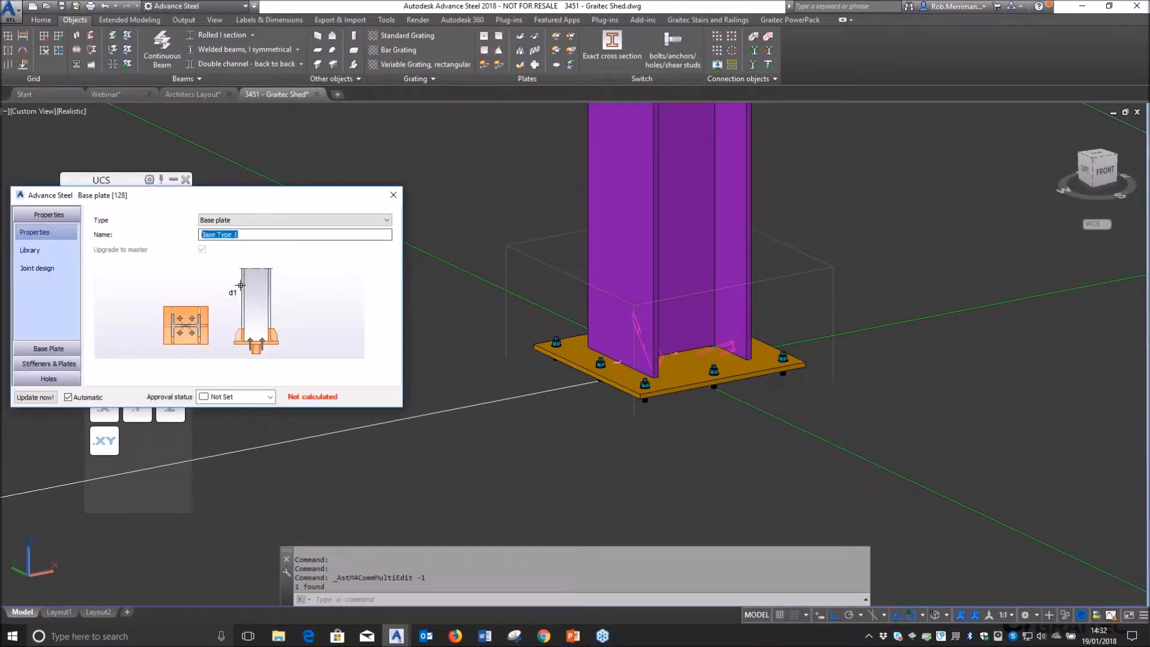
left_click(393, 195)
- Inspect the properties and detail box settings of the anchor plan camera around the corner column's base plate
scroll(618, 265, "up", 3)
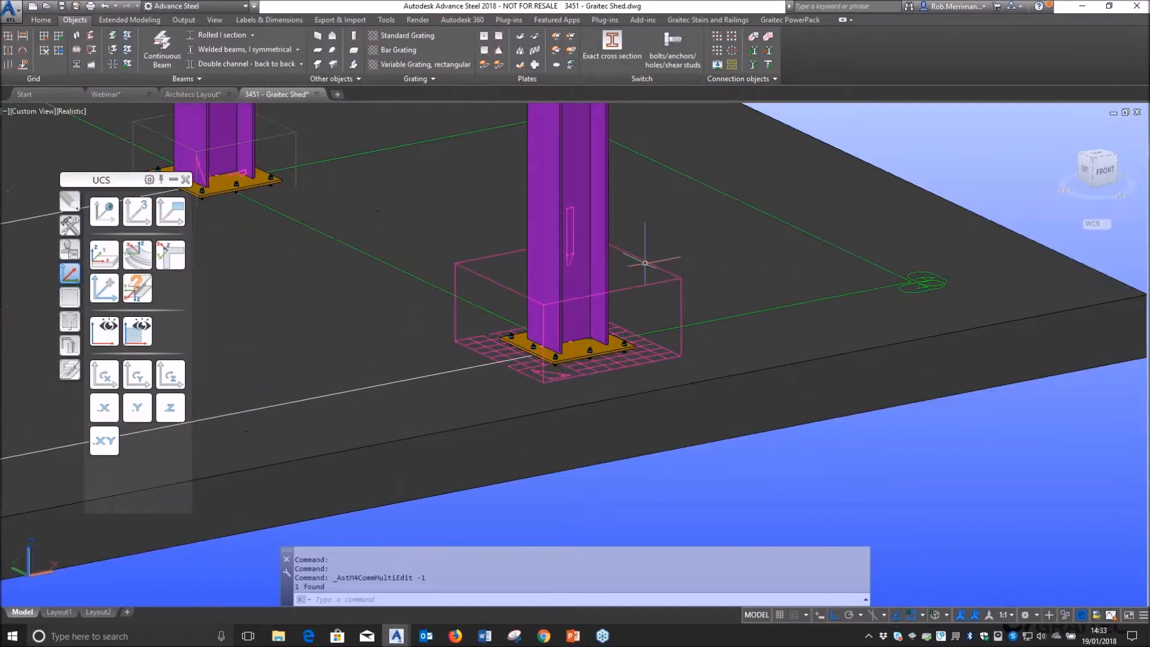
double_click(645, 262)
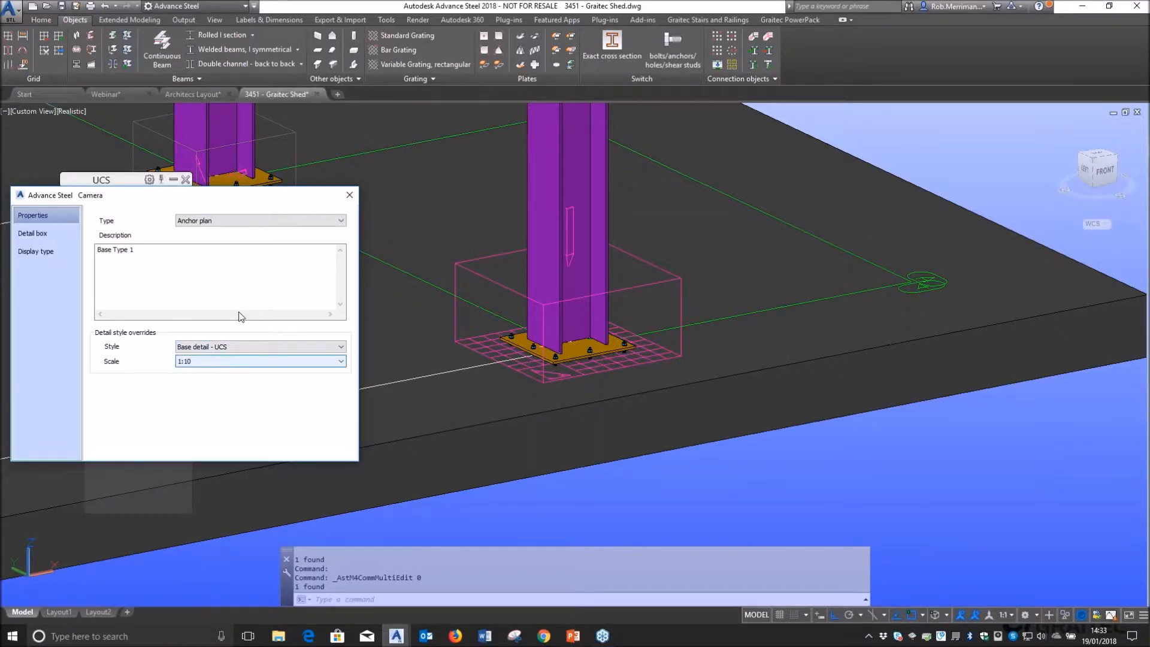
left_click(47, 233)
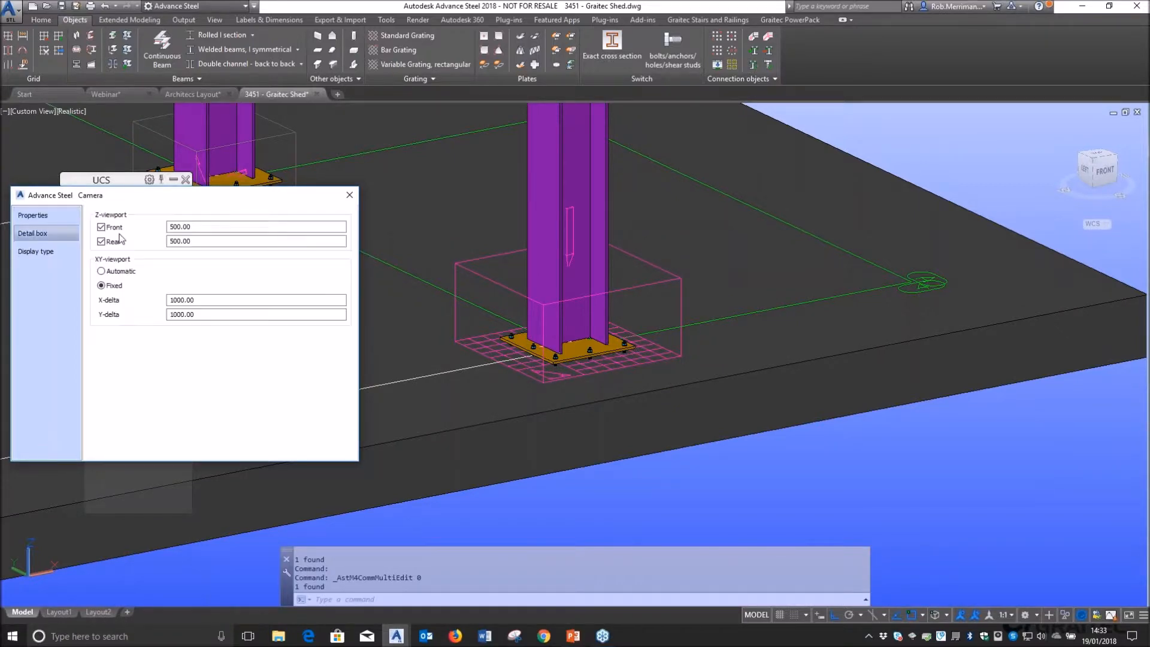
left_click(350, 195)
- Name the stair anchor base plate joint at the stringer foot nearest the front corner column BASE TYPE 2
scroll(643, 352, "down", 10)
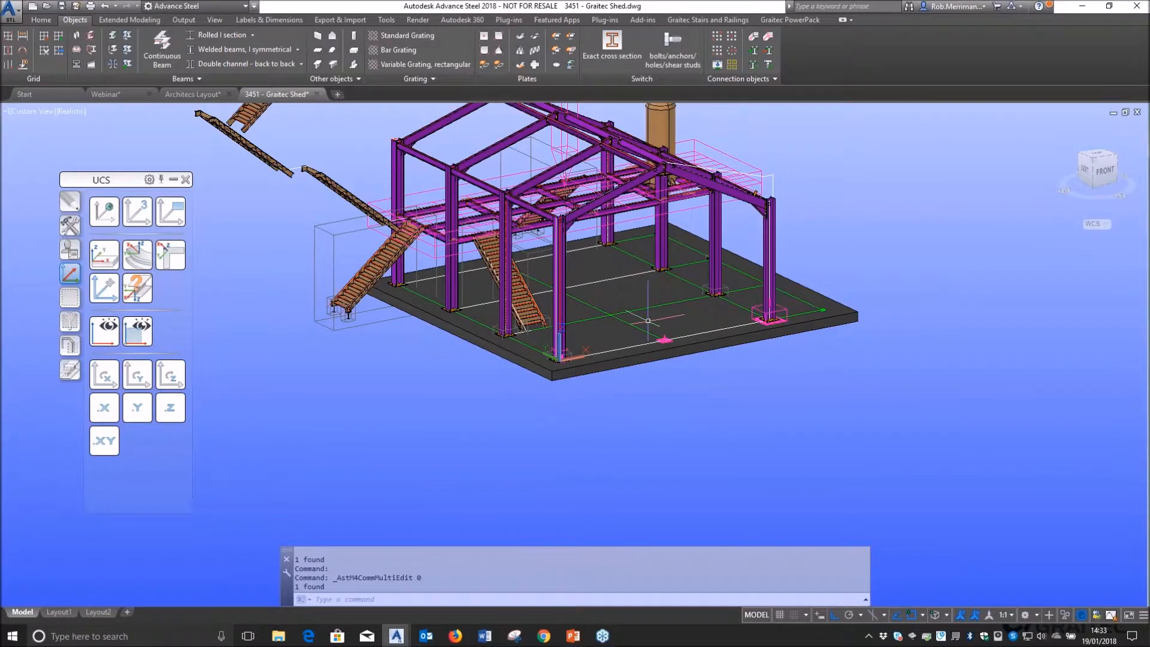
scroll(560, 323, "up", 5)
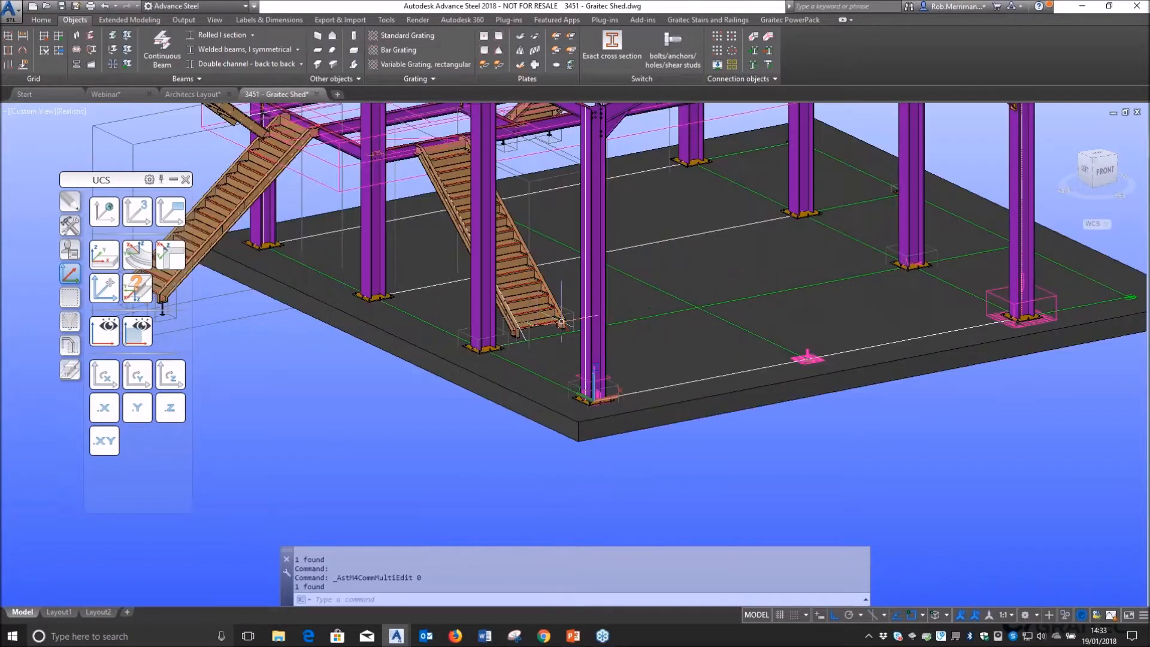
double_click(563, 320)
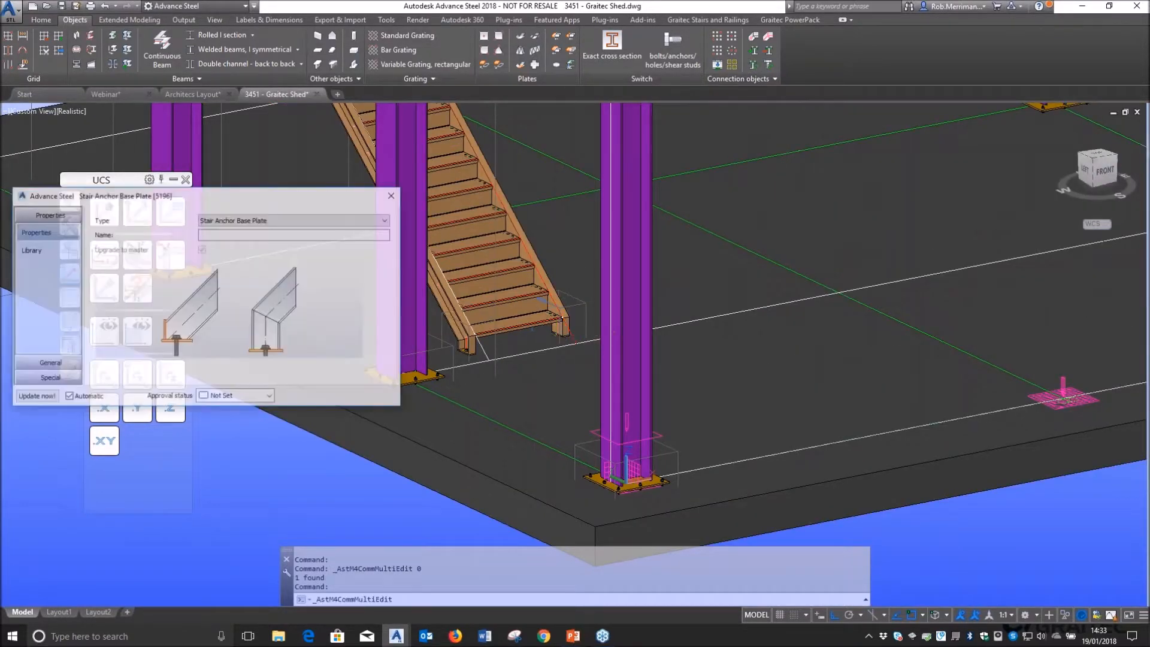
type("base")
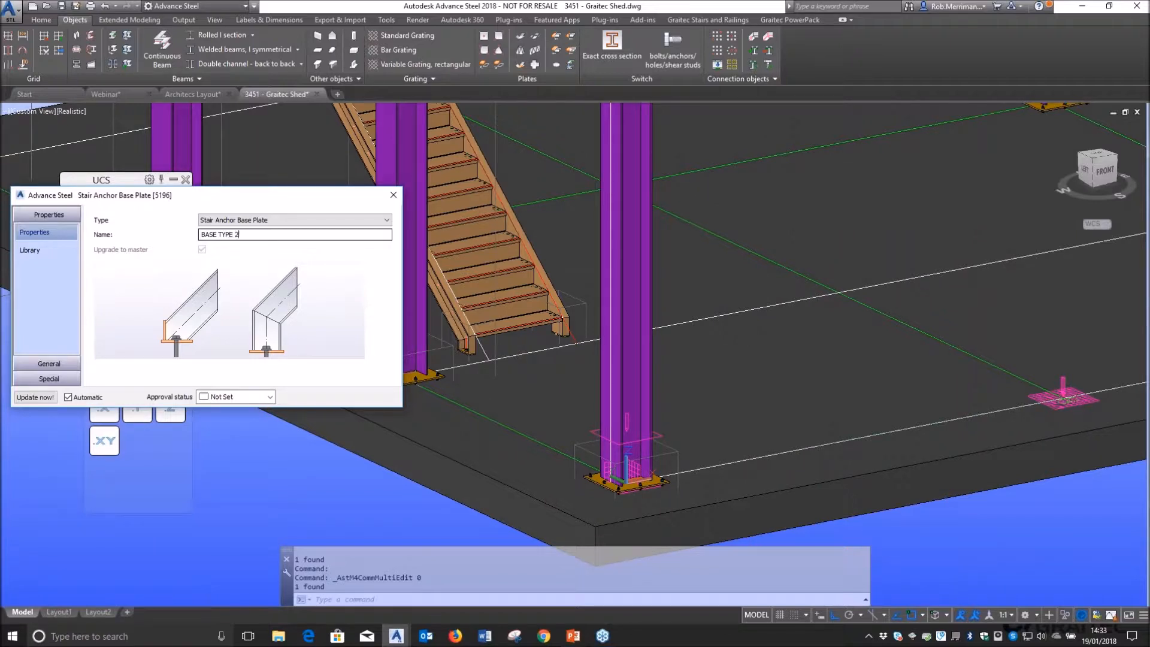
key("ctrl+a")
type("B")
key("ctrl+a")
left_click(393, 194)
scroll(443, 325, "up", 4)
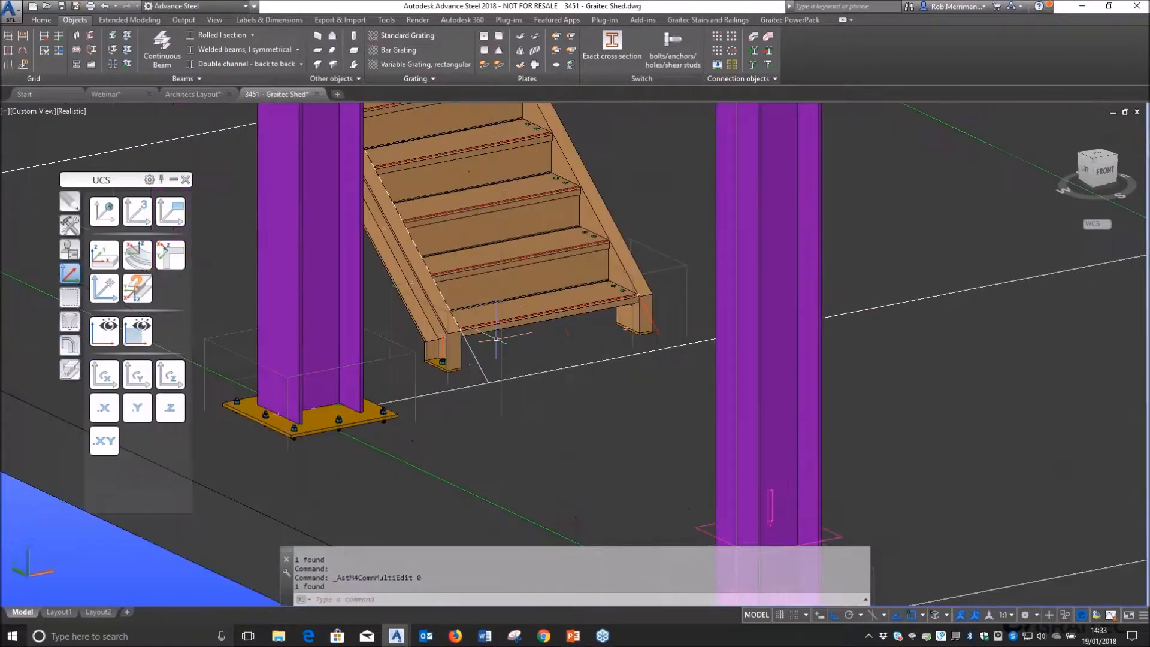
- Name the stair anchor base plate joint at the same stair's other stringer foot Stair Base
double_click(392, 308)
left_click(237, 235)
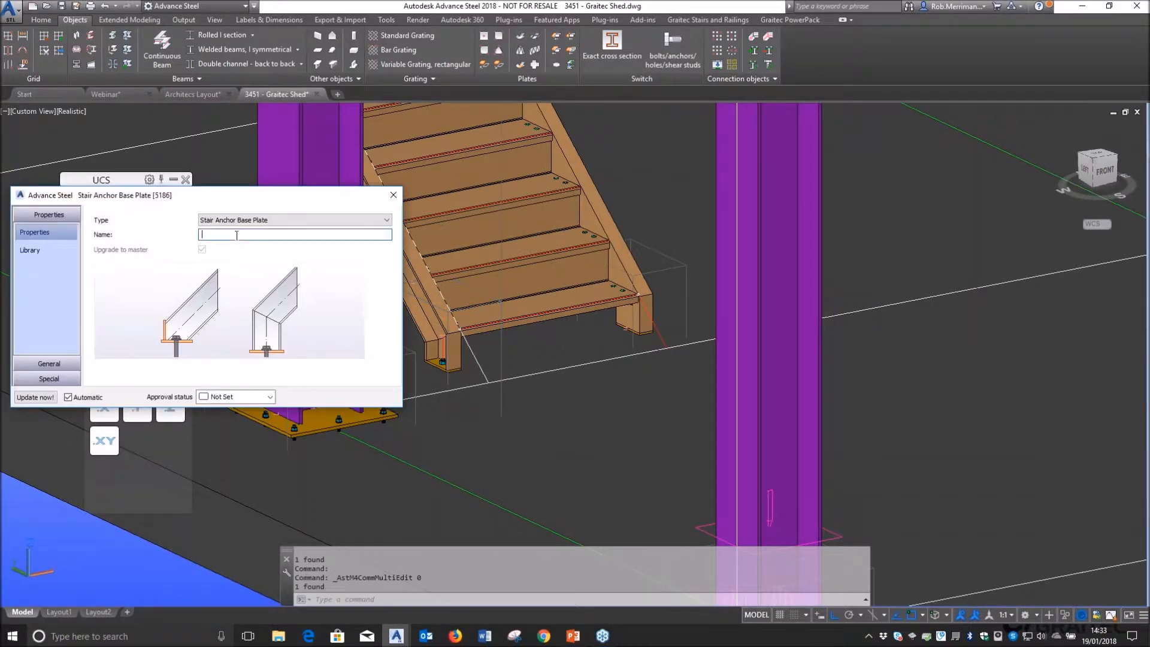
type("Stair Base")
left_click(393, 195)
- Check the joint names of the base plates under the two slender mezzanine posts
scroll(419, 269, "down", 3)
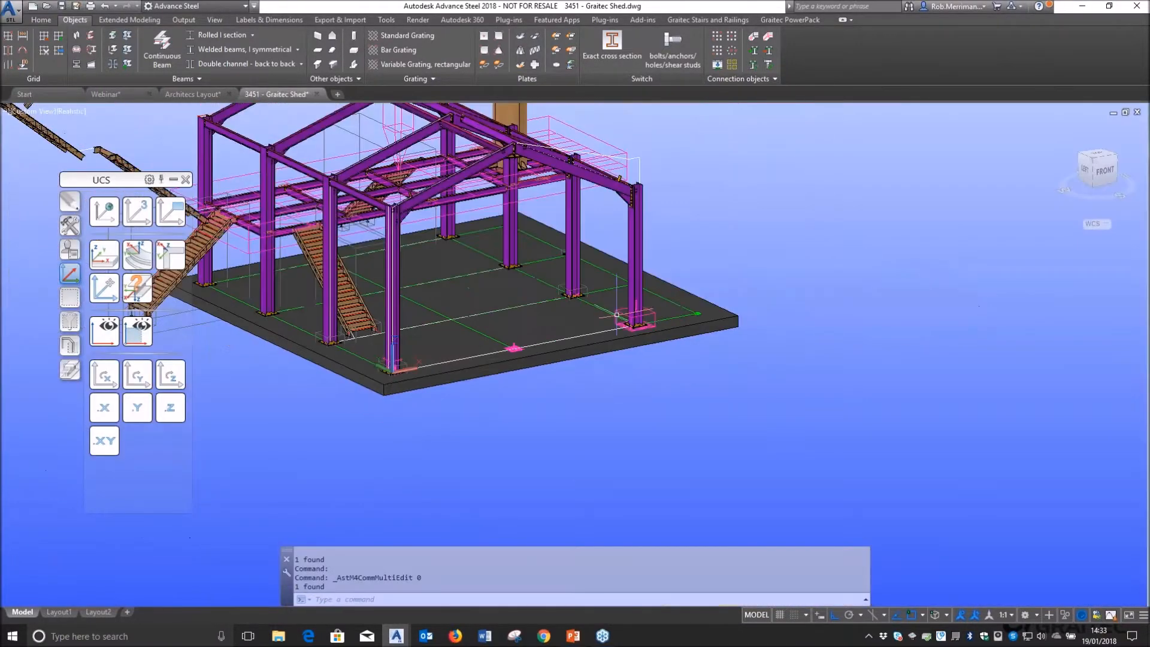
left_click_drag(617, 314, 501, 316, "shift")
middle_click_drag(500, 316, 468, 302, "shift")
scroll(640, 309, "up", 8)
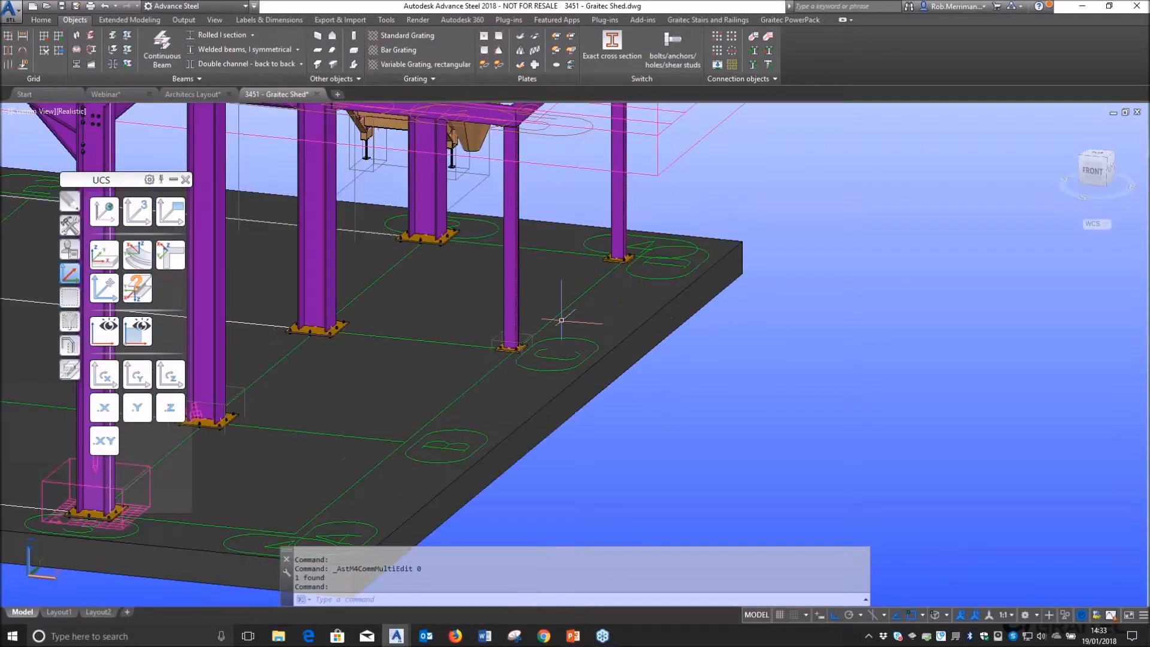
left_click(513, 346)
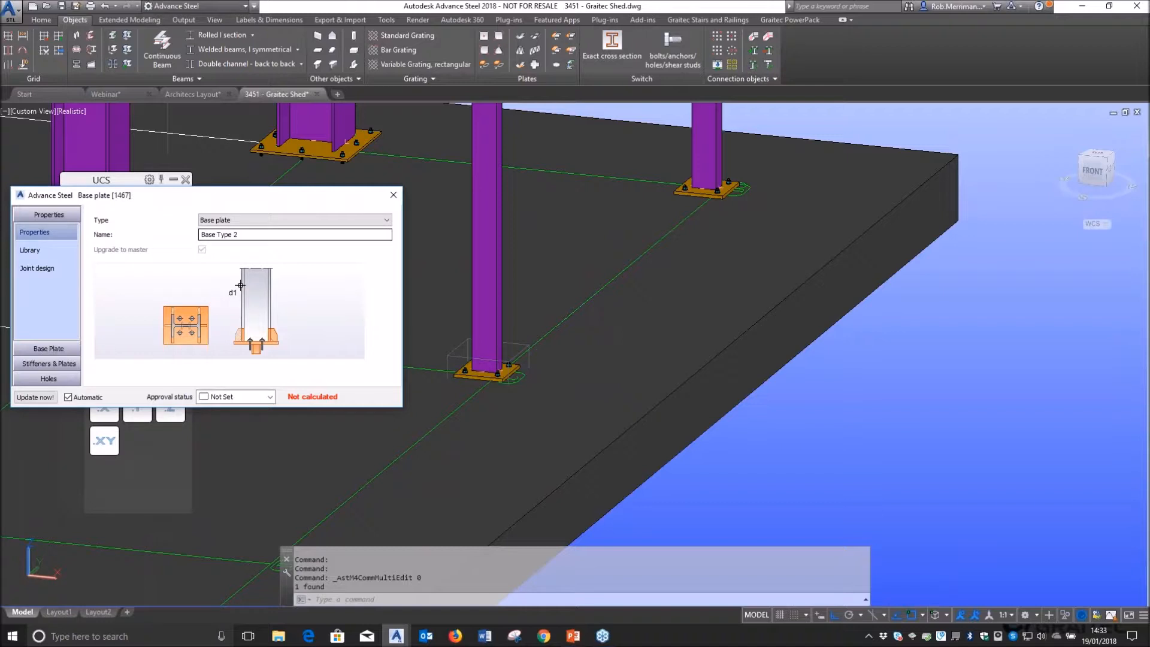
left_click(393, 196)
left_click(688, 197)
right_click(689, 199)
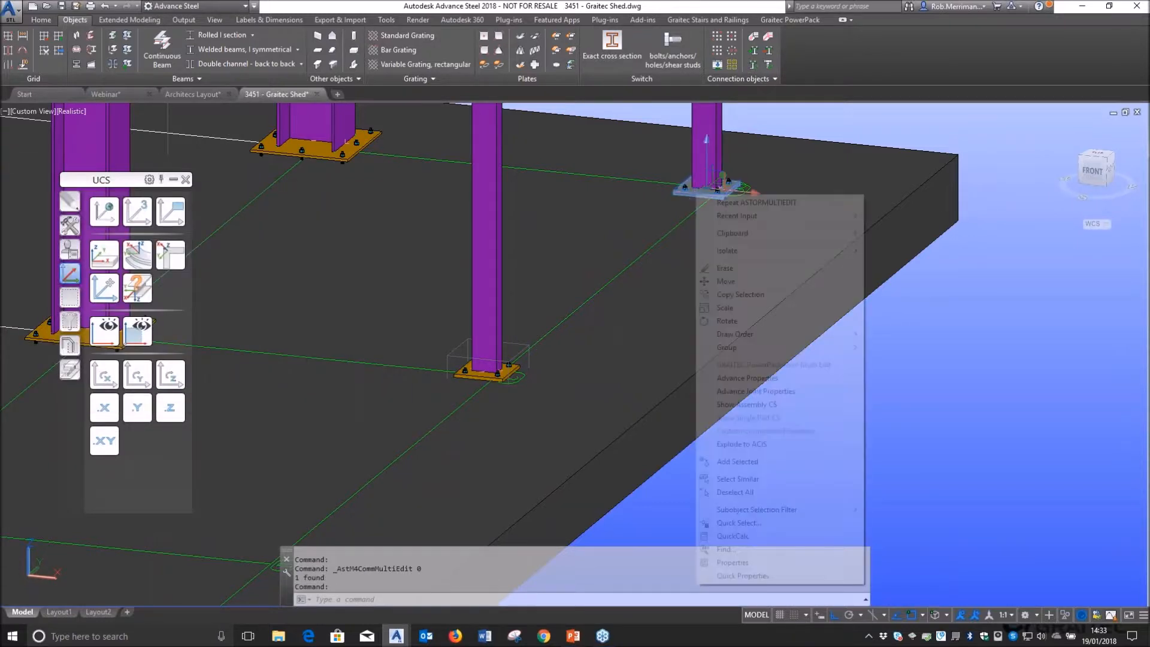
left_click(750, 392)
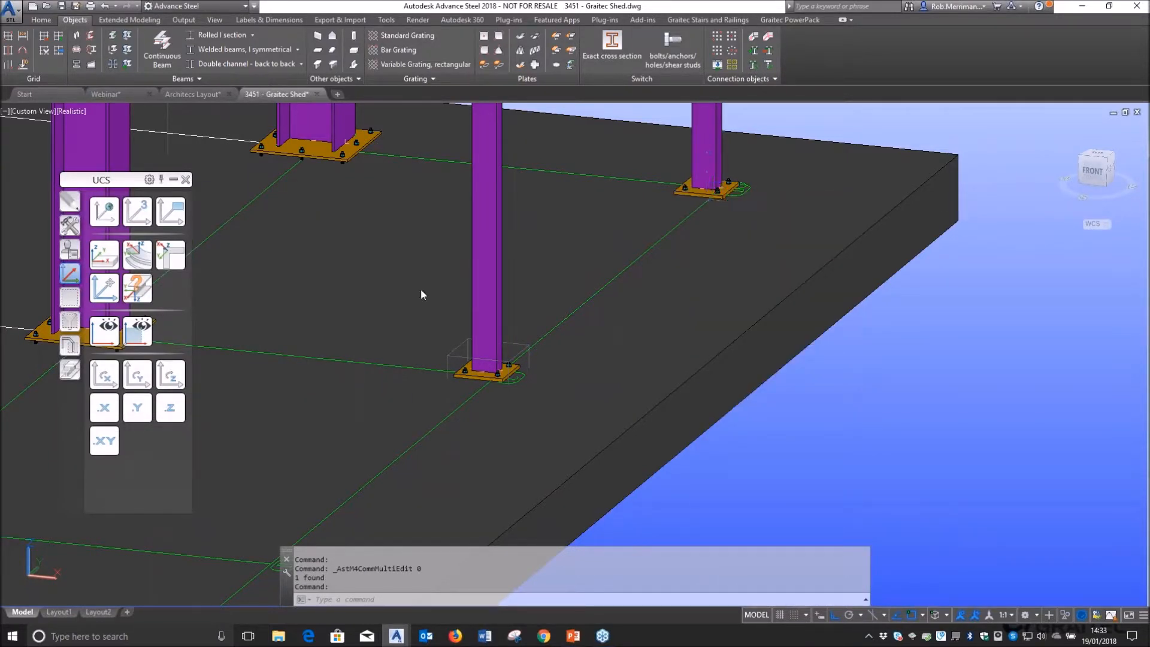
left_click(393, 196)
scroll(617, 257, "down", 5)
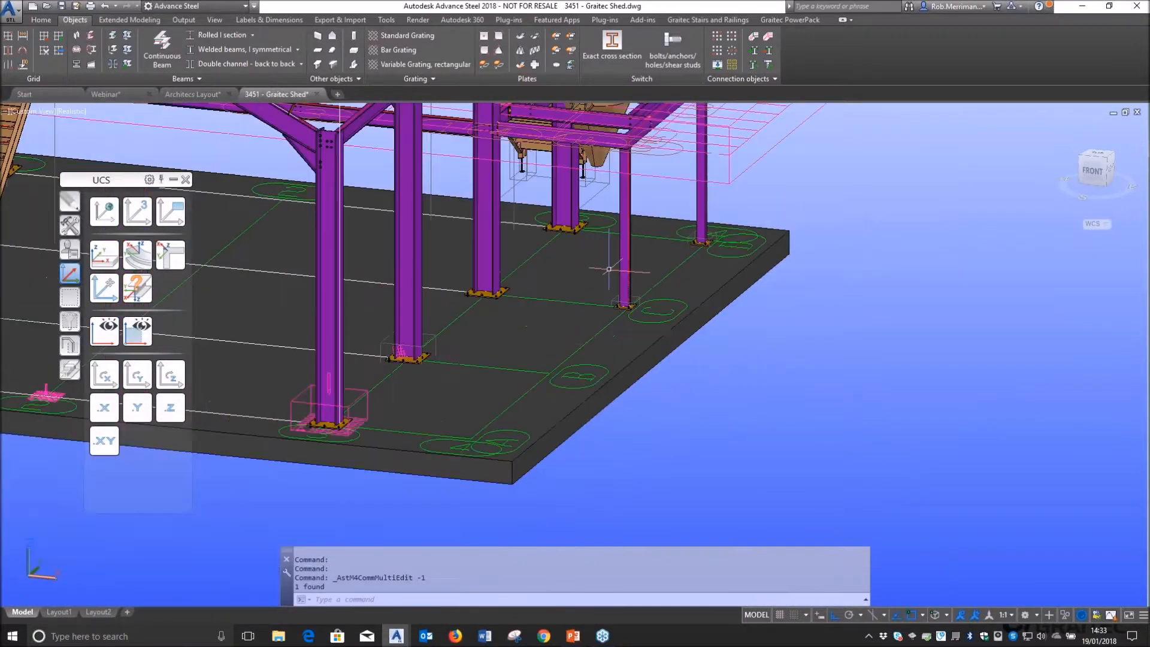
- Copy the corner column's anchor plan camera to the base of the mezzanine post at grid C with Transform and Connect, using the Center snap
left_click(69, 225)
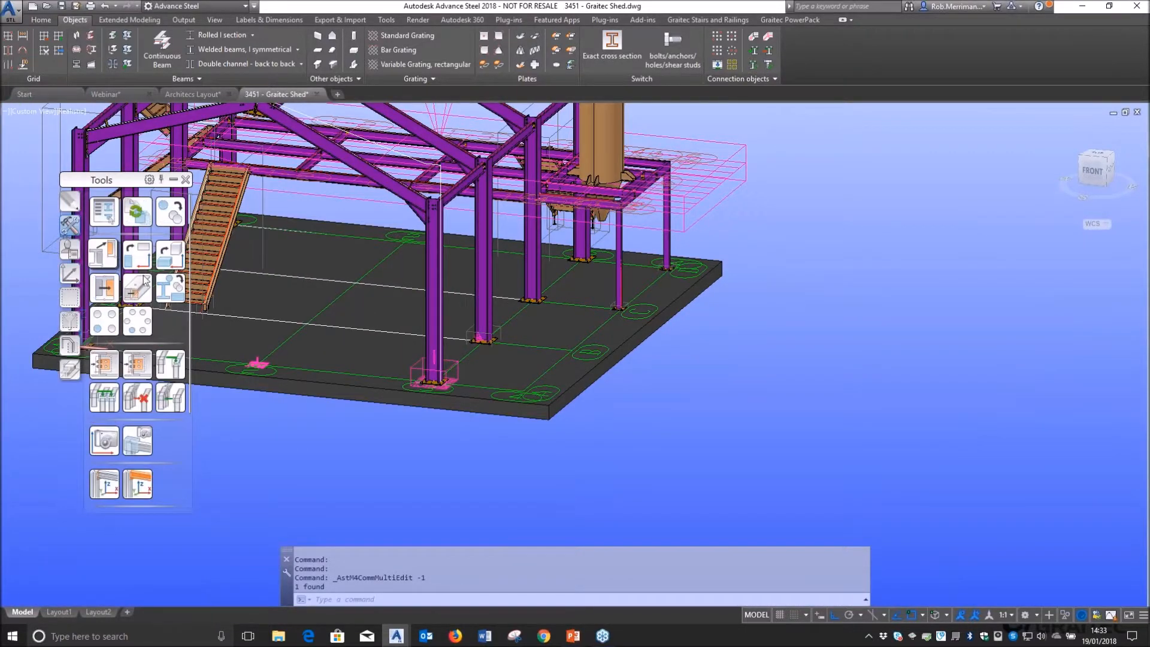
left_click(105, 255)
scroll(450, 360, "up", 5)
left_click(451, 360)
right_click(449, 360)
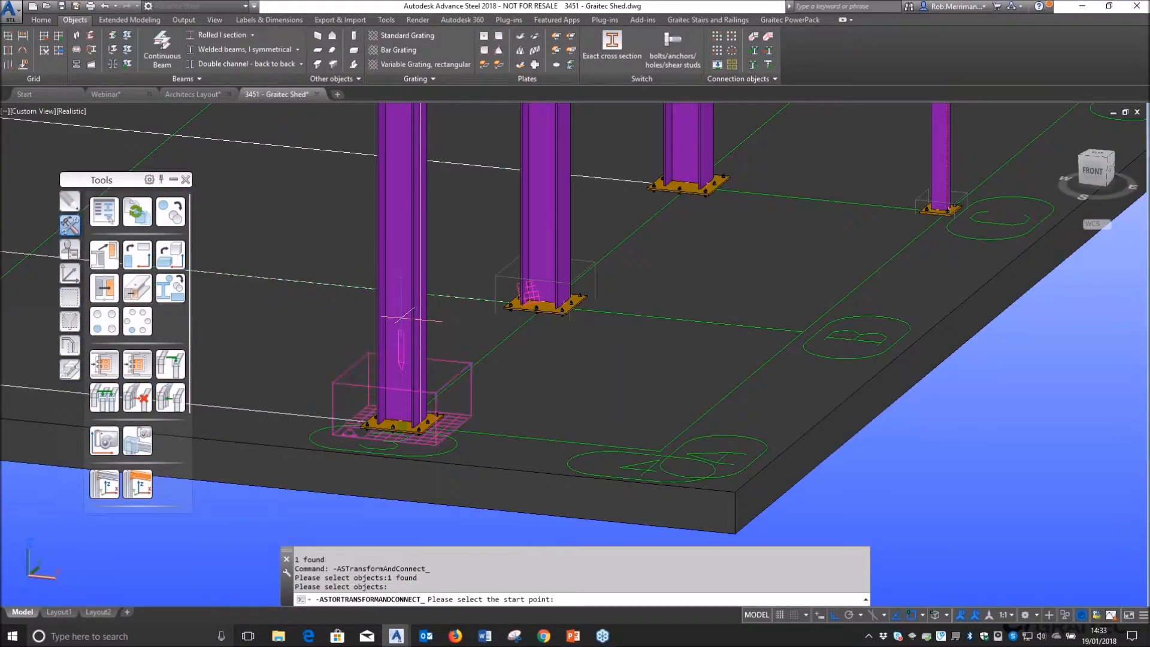
left_click(400, 321)
scroll(355, 393, "down", 2)
scroll(355, 389, "down", 2)
scroll(578, 302, "up", 6)
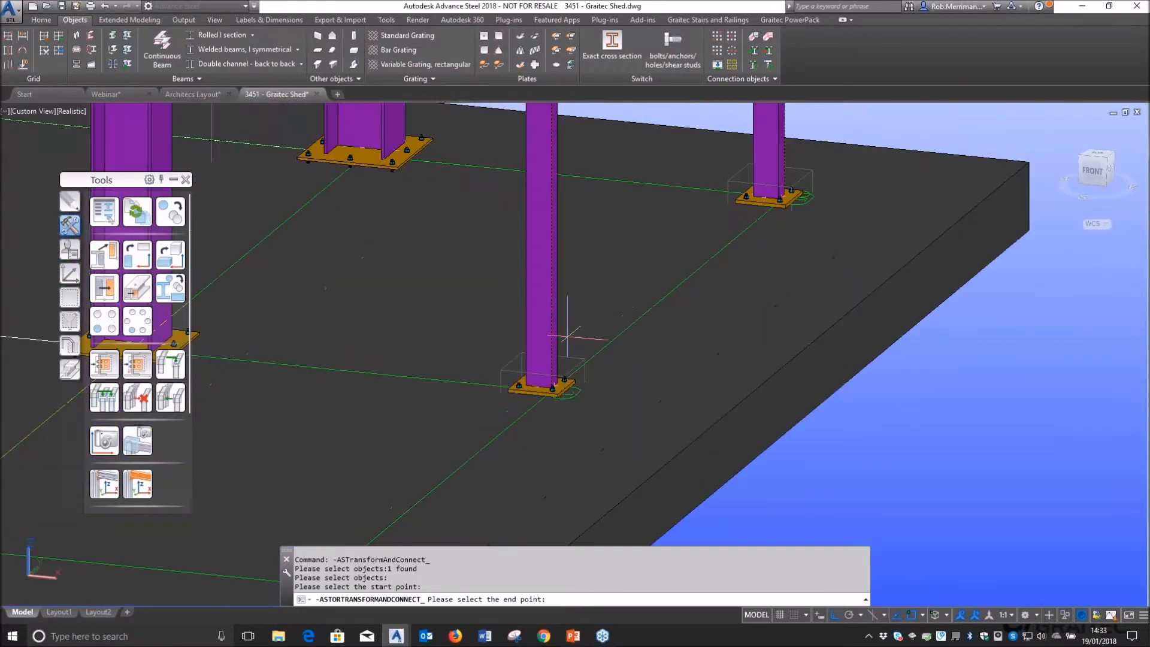
scroll(541, 381, "up", 5)
right_click(532, 398, "shift")
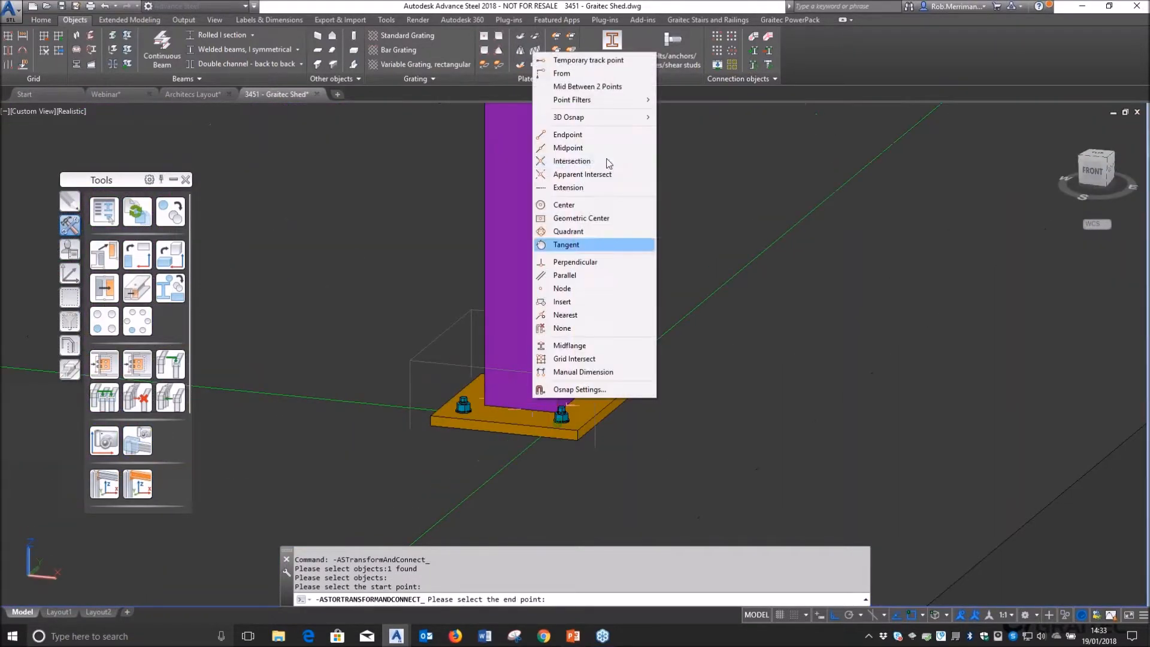
left_click(576, 210)
left_click(525, 399)
- Place another copy of the anchor plan camera at the stair stringer's foot with the Center snap, and end the transform command
scroll(659, 420, "down", 7)
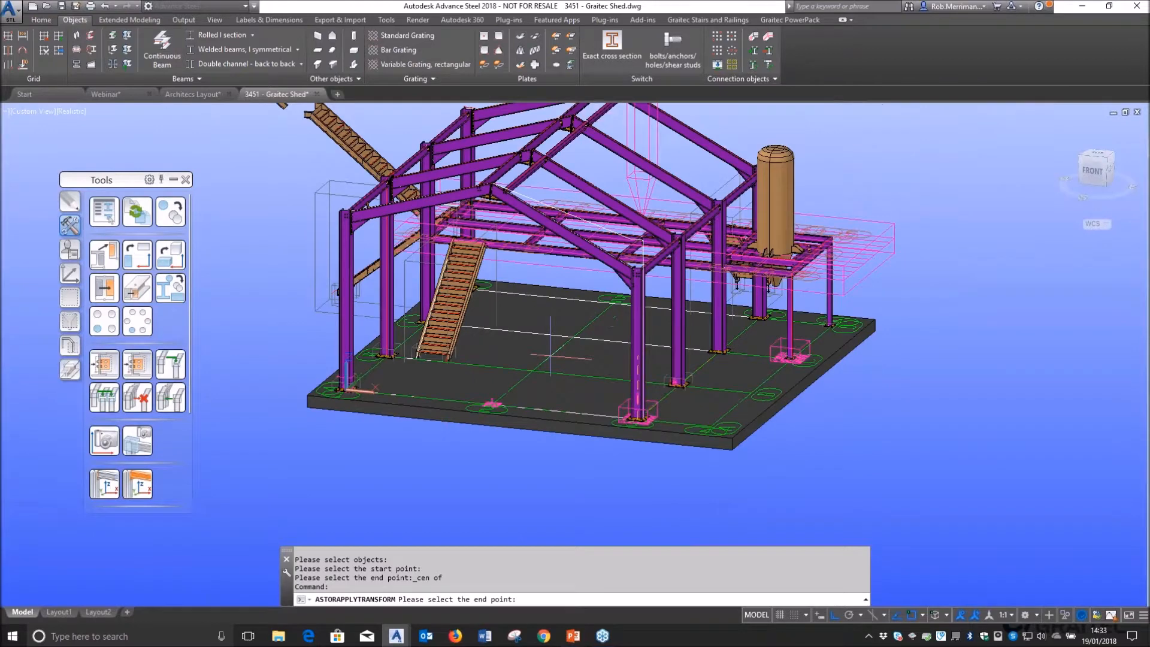
scroll(440, 360, "up", 10)
right_click(533, 328, "shift")
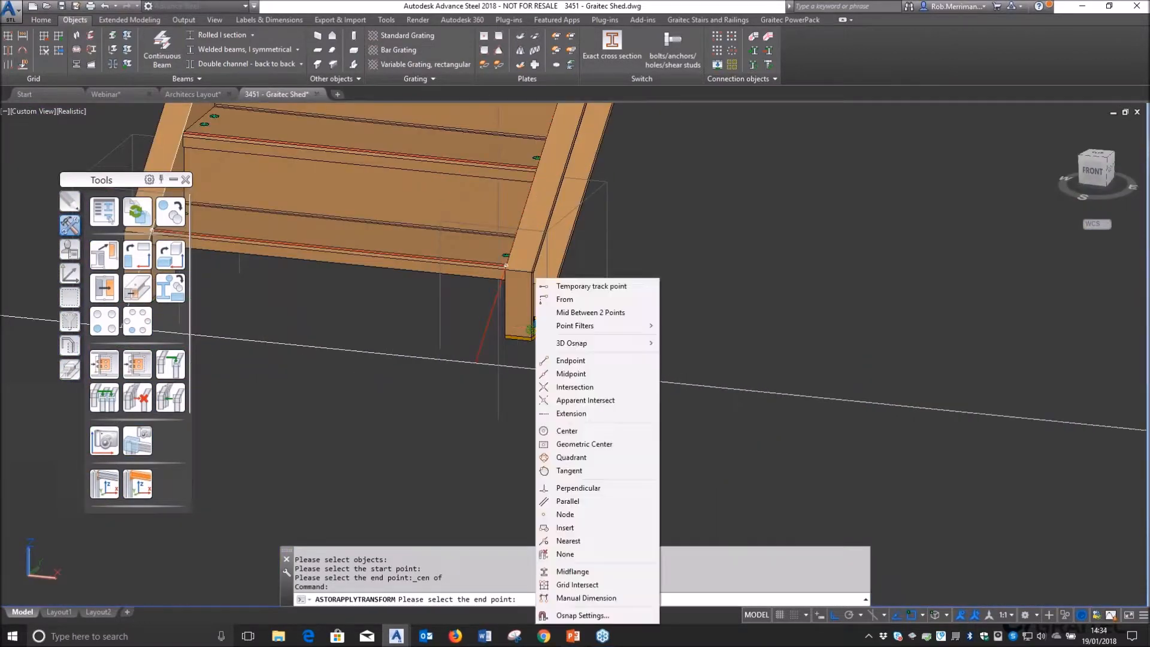
left_click(567, 431)
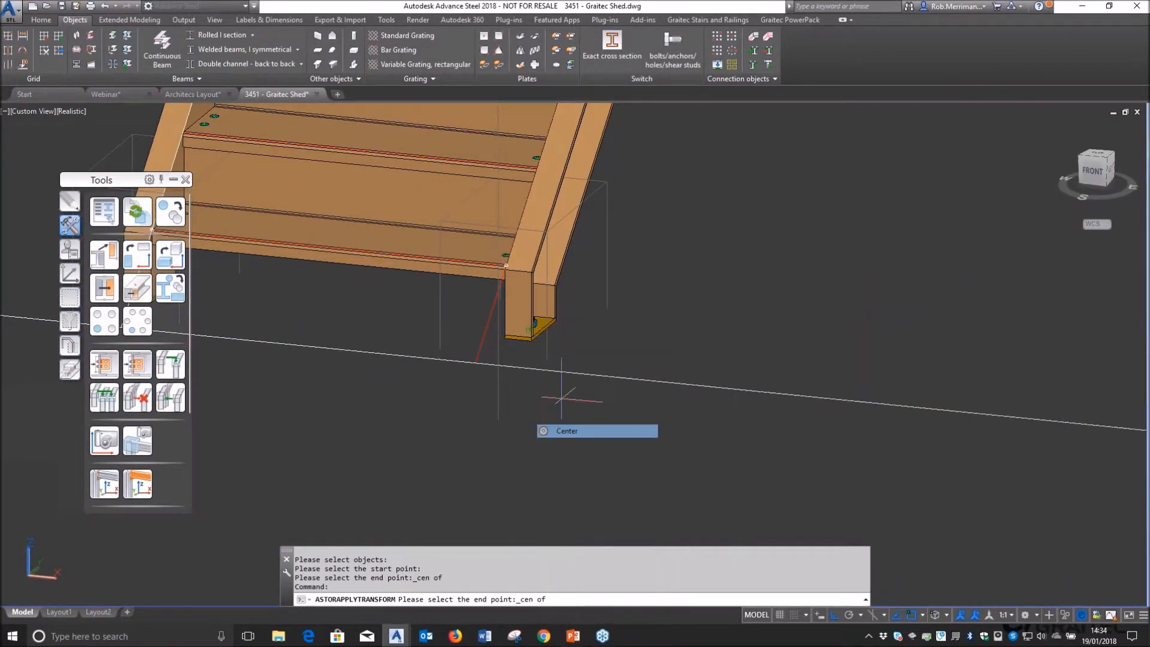
scroll(539, 335, "up", 4)
left_click(529, 322)
scroll(531, 333, "down", 5)
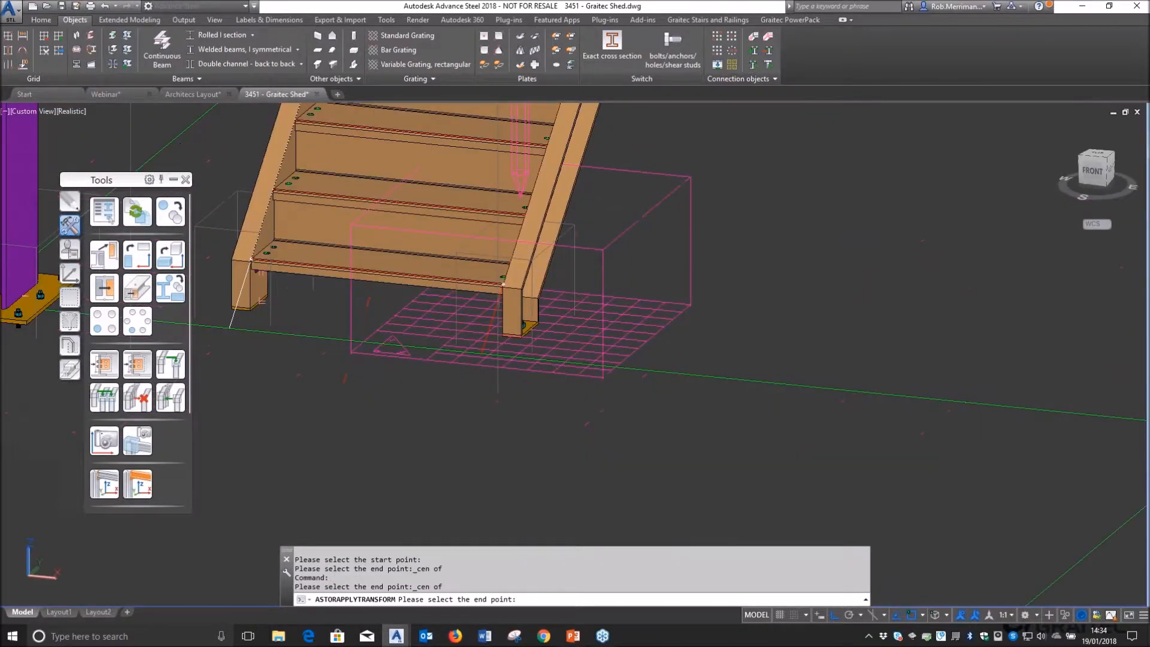
key("Escape")
- Describe the stair-foot camera as Base Type 3 and set its front and rear Z-viewport depths to 250
double_click(596, 247)
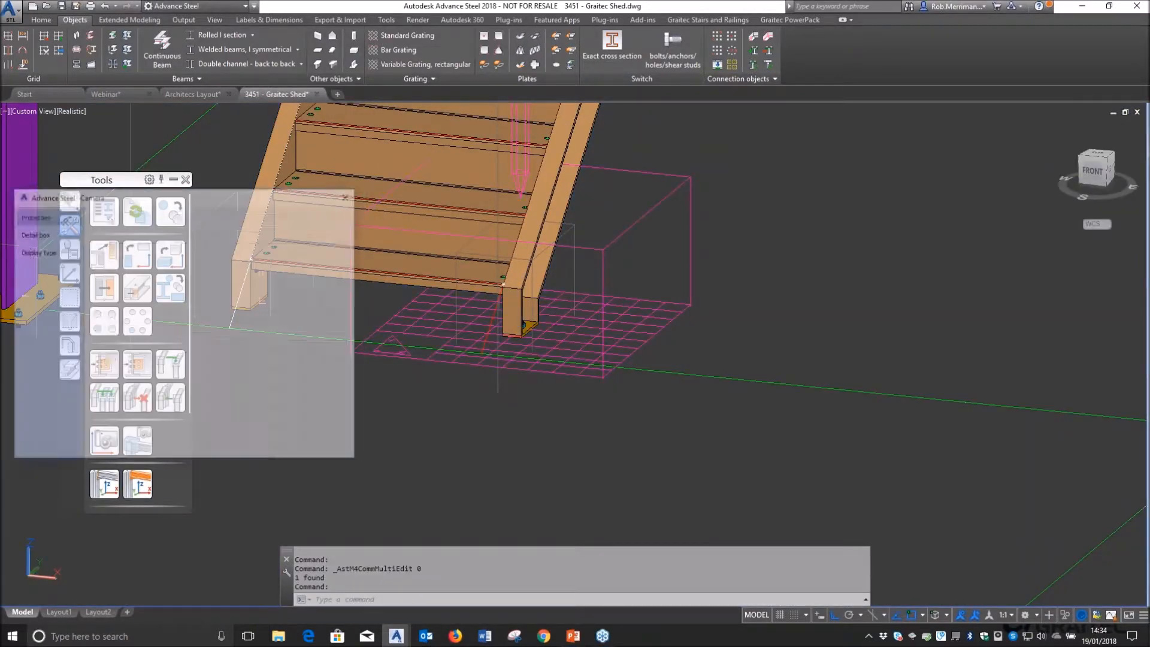
left_click(197, 249)
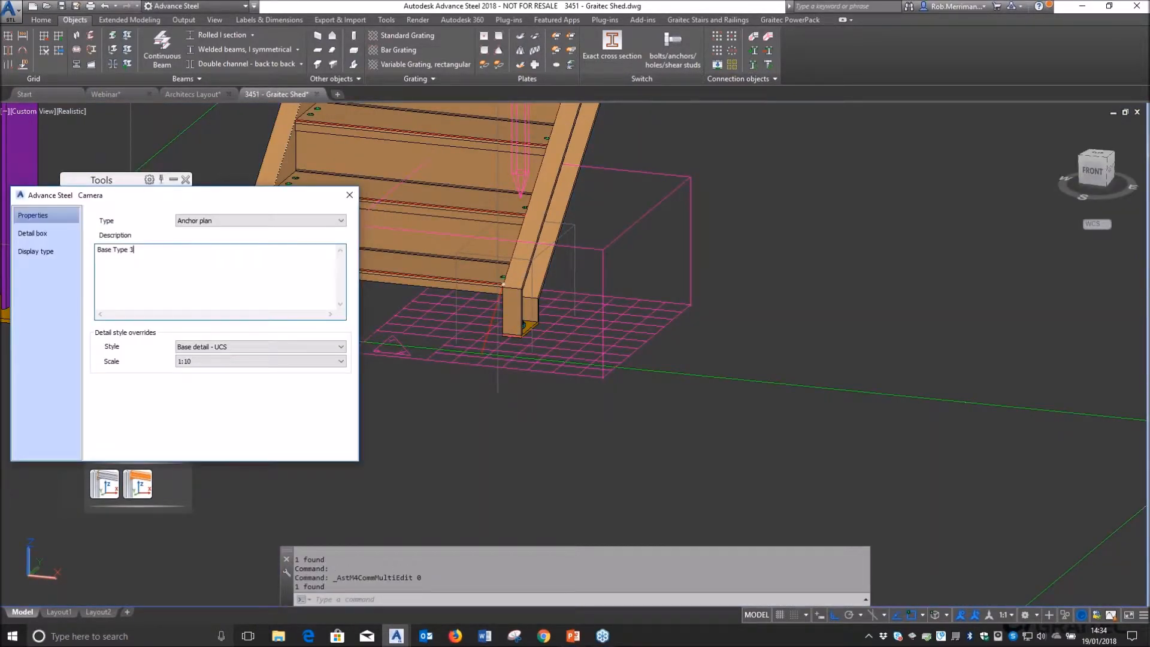
left_click(32, 234)
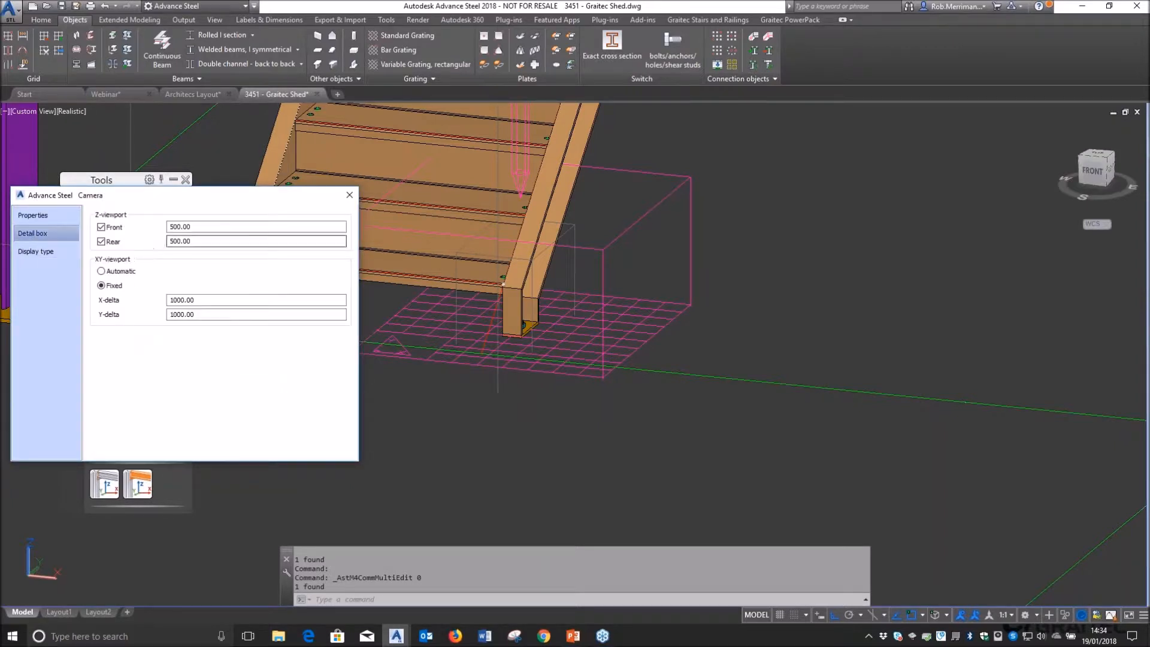
double_click(195, 226)
type("250")
key("Tab")
type("250")
key("Tab")
key("Tab")
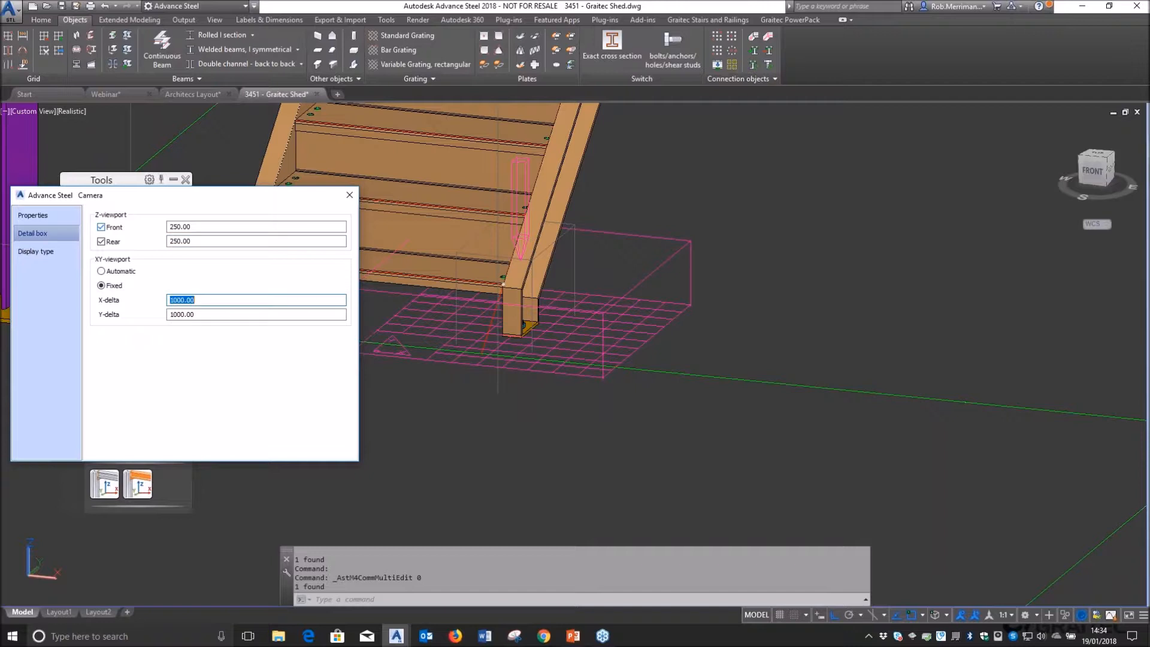
- Set the stair-foot camera's fixed XY-viewport to an X-delta and Y-delta of 500
type("500")
key("Tab")
type("500")
key("Tab")
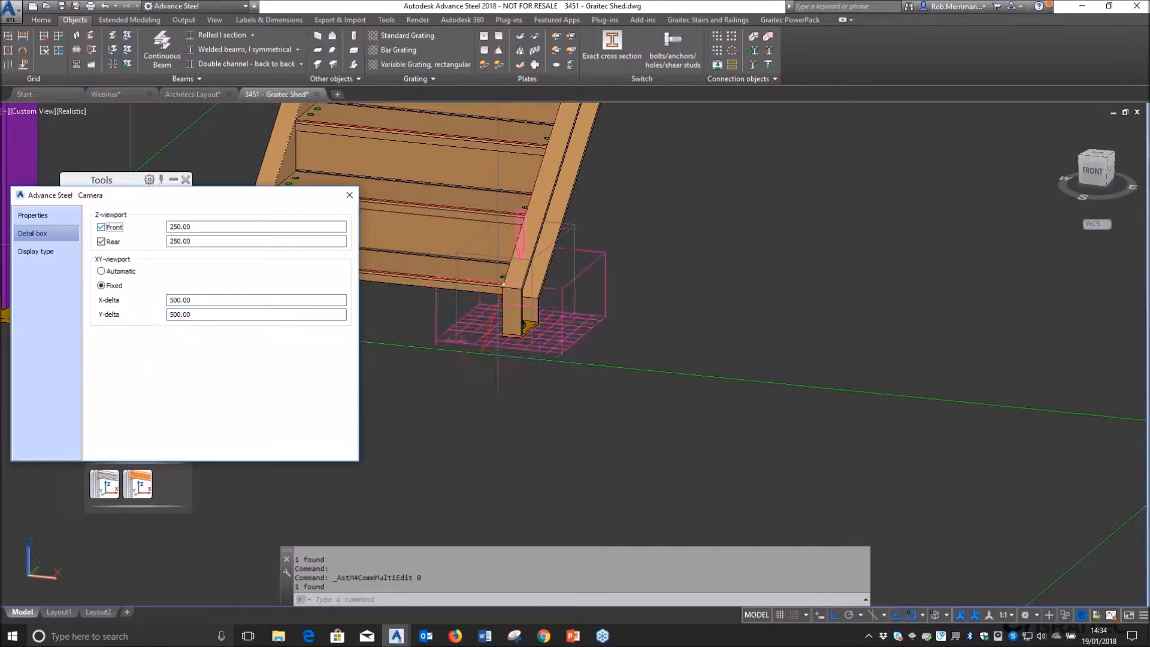
- Reduce the stair-foot camera's front Z-viewport depth to 150
key("Tab")
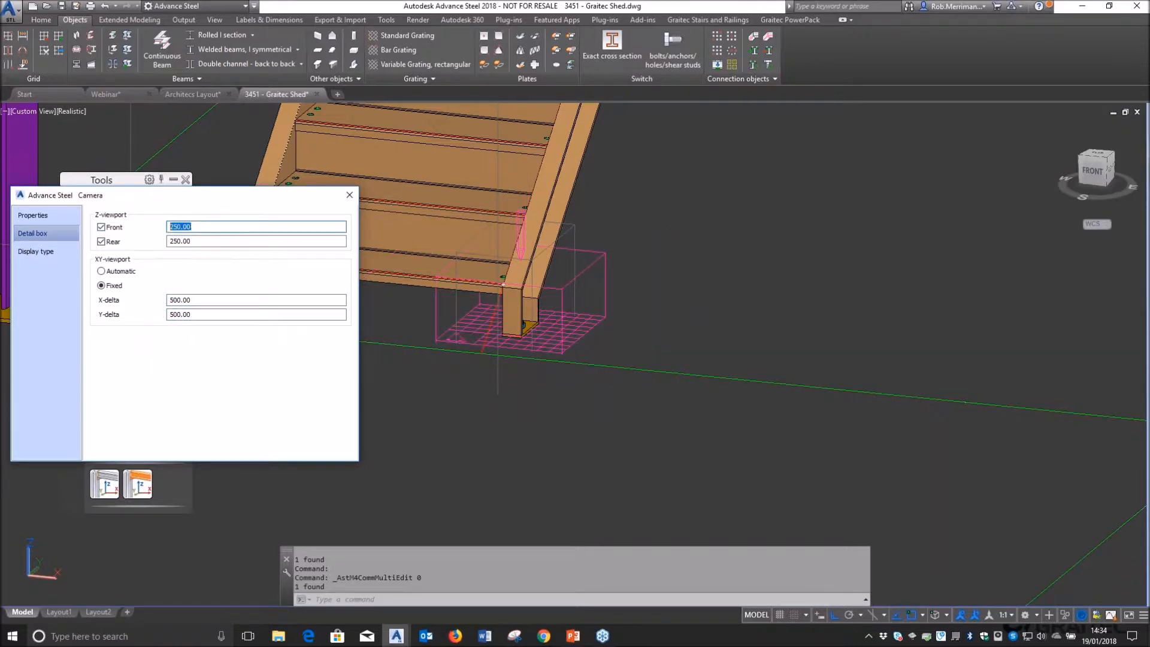
type("150")
key("Return")
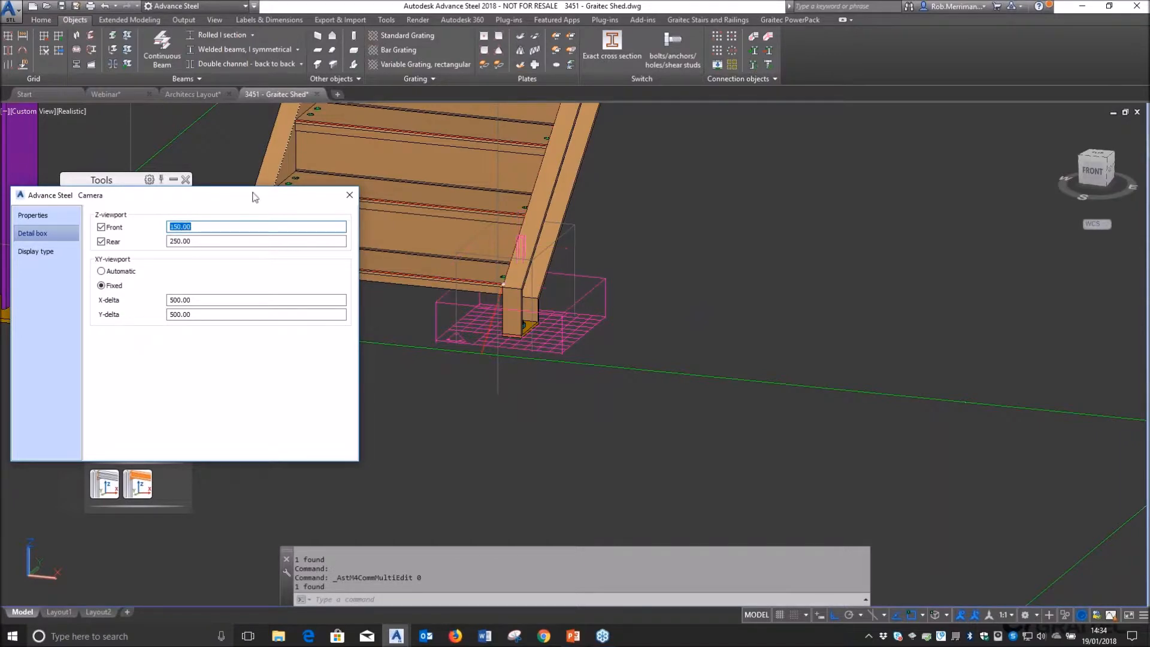
- Describe the anchor plan camera at the small column's base on grid line C as Base Type 2
left_click(349, 195)
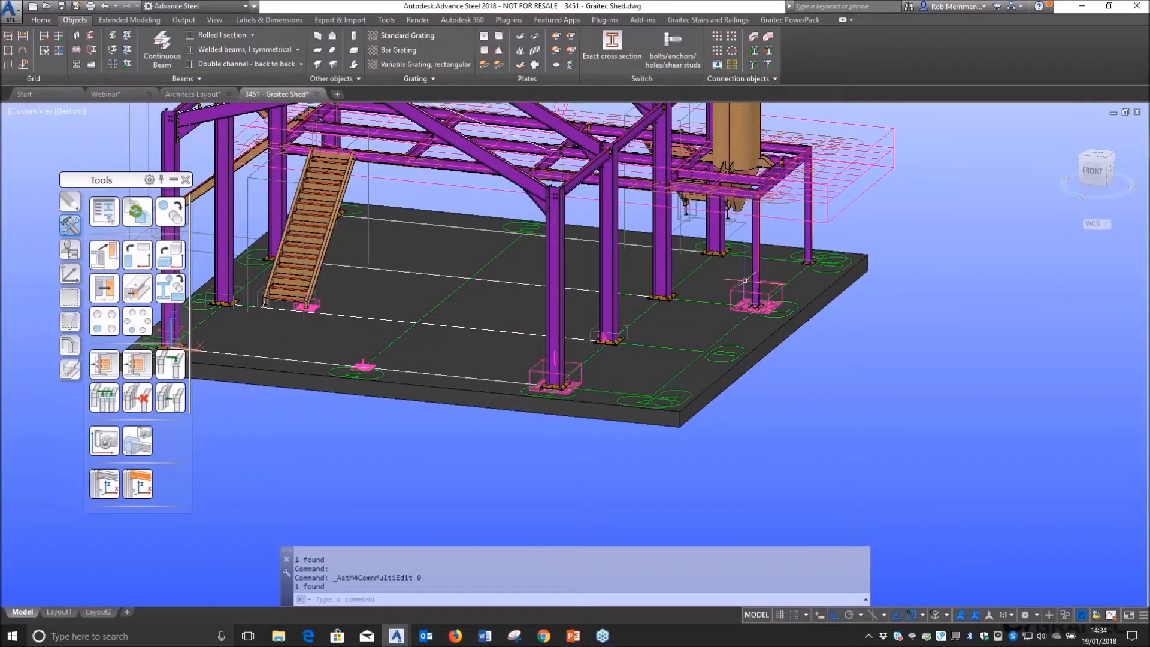
scroll(745, 280, "up", 5)
double_click(745, 317)
left_click(183, 267)
type("2")
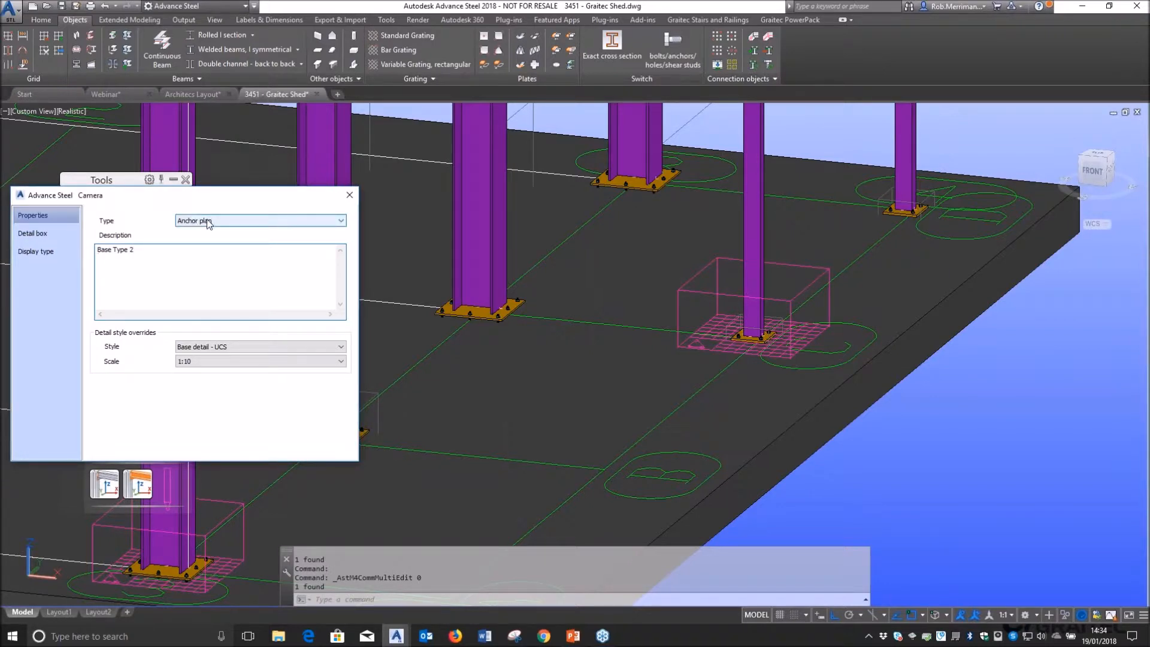
left_click(350, 196)
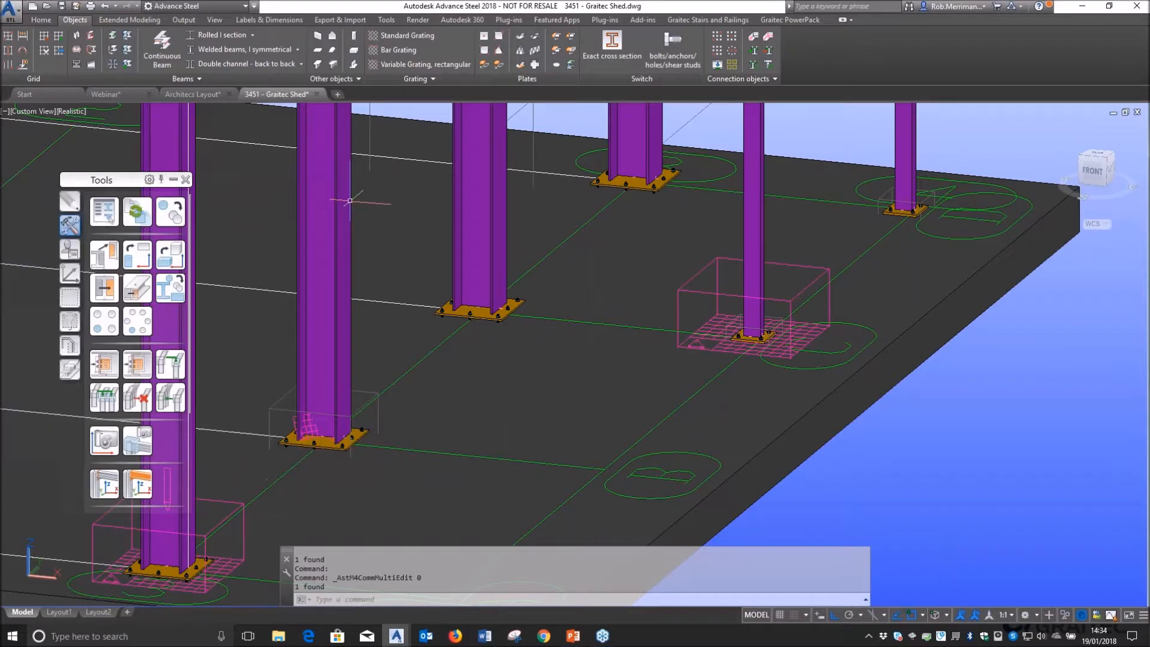
- Review the type, description and style settings of the Foundation anchor plan camera at the corner column
scroll(736, 292, "down", 6)
scroll(595, 326, "up", 7)
double_click(535, 309)
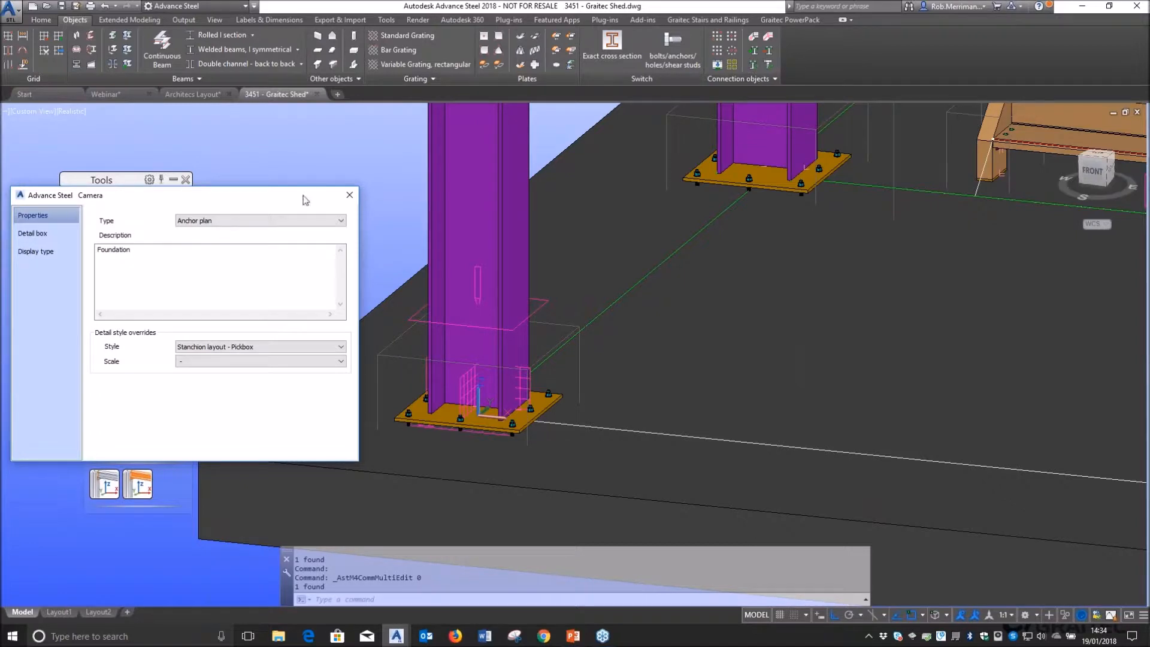
left_click(347, 195)
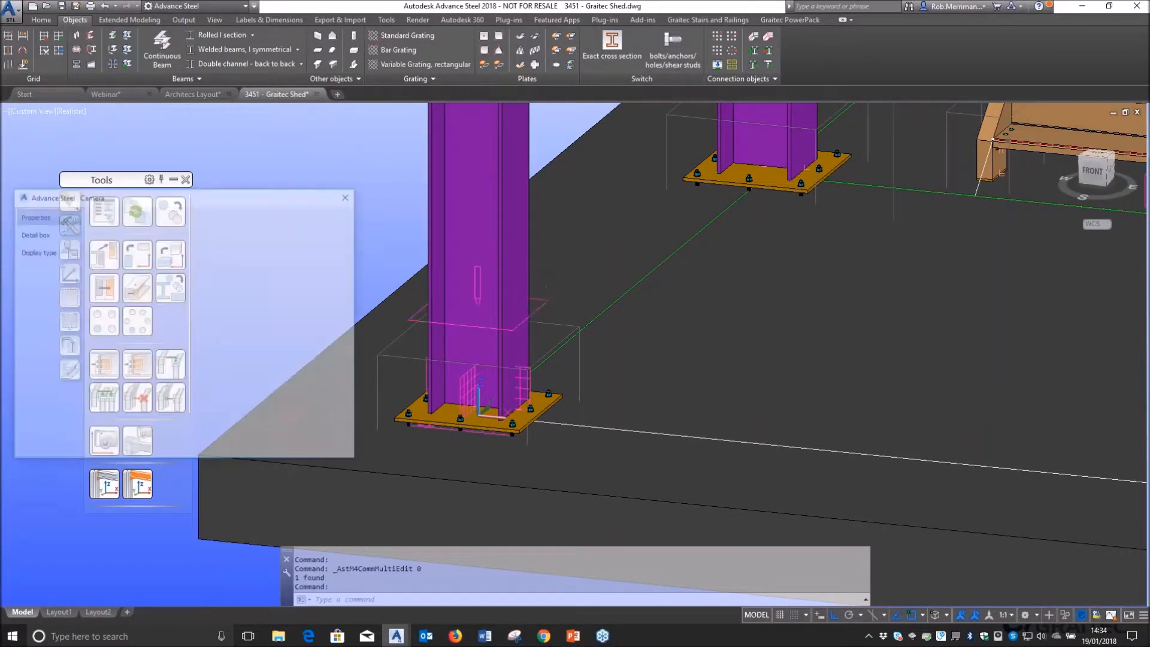
left_click(226, 221)
left_click(351, 196)
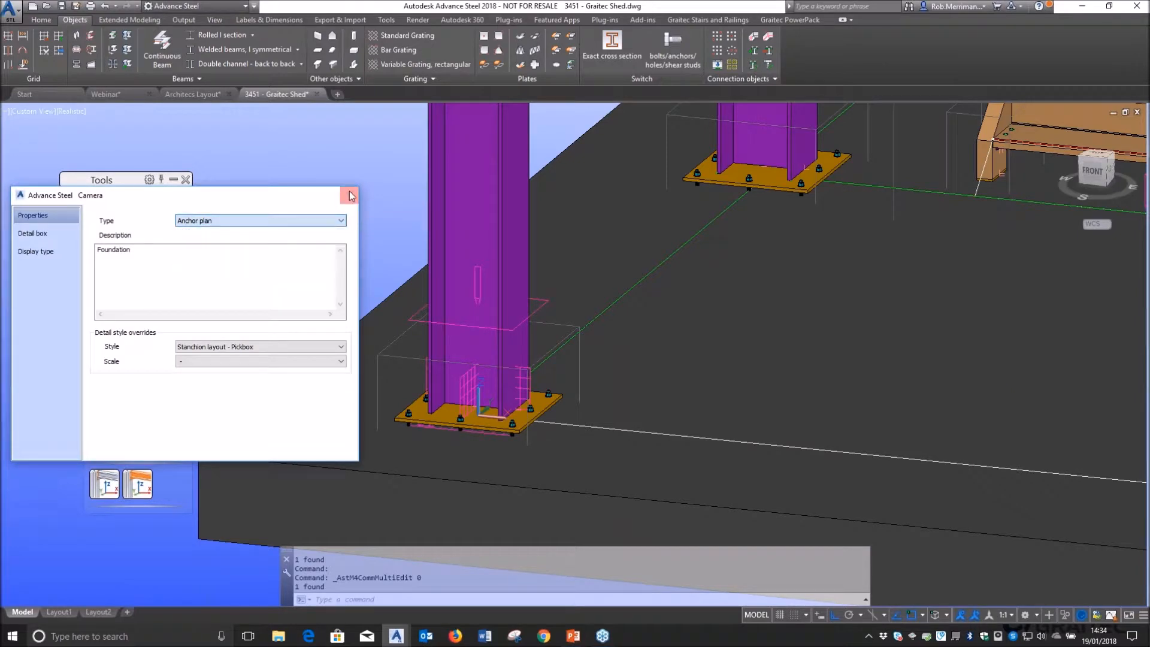
left_click(351, 195)
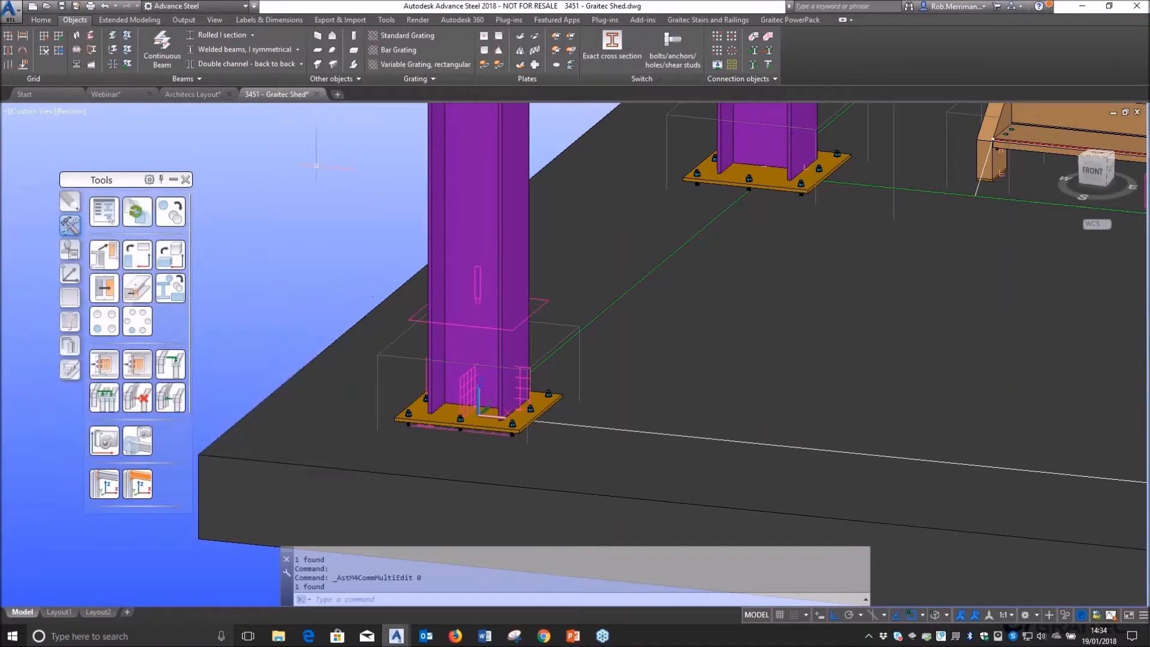
- Run the drawing process Cameras - Anchors - A1 to generate the anchor plan details on an A1 sheet
left_click(41, 19)
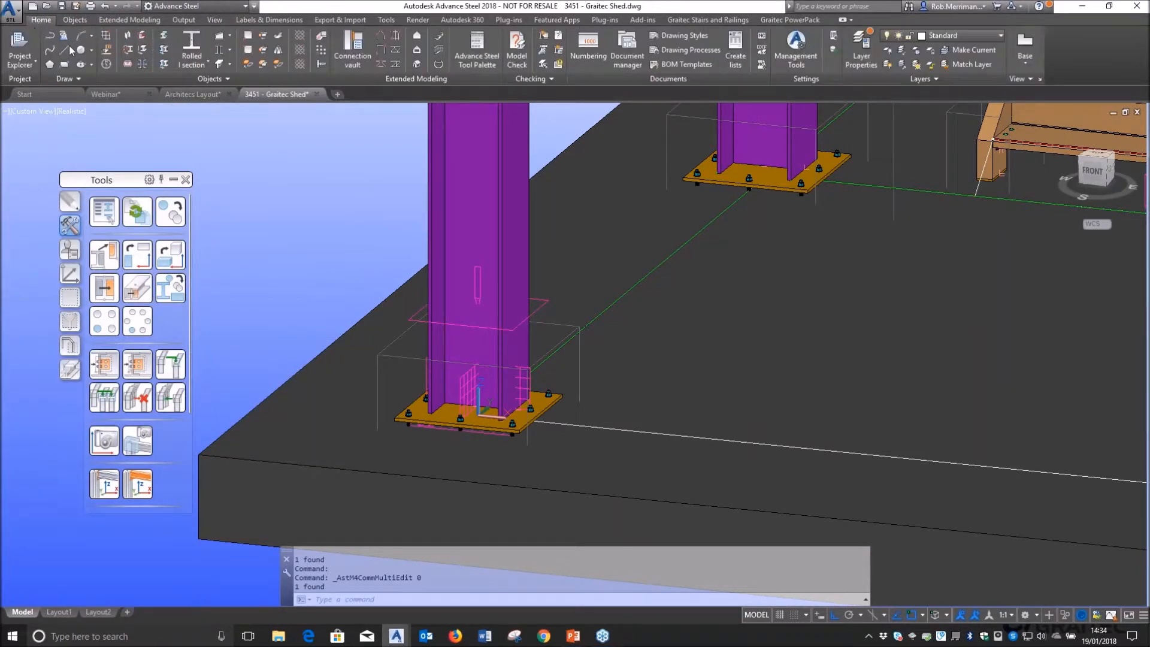
left_click(692, 50)
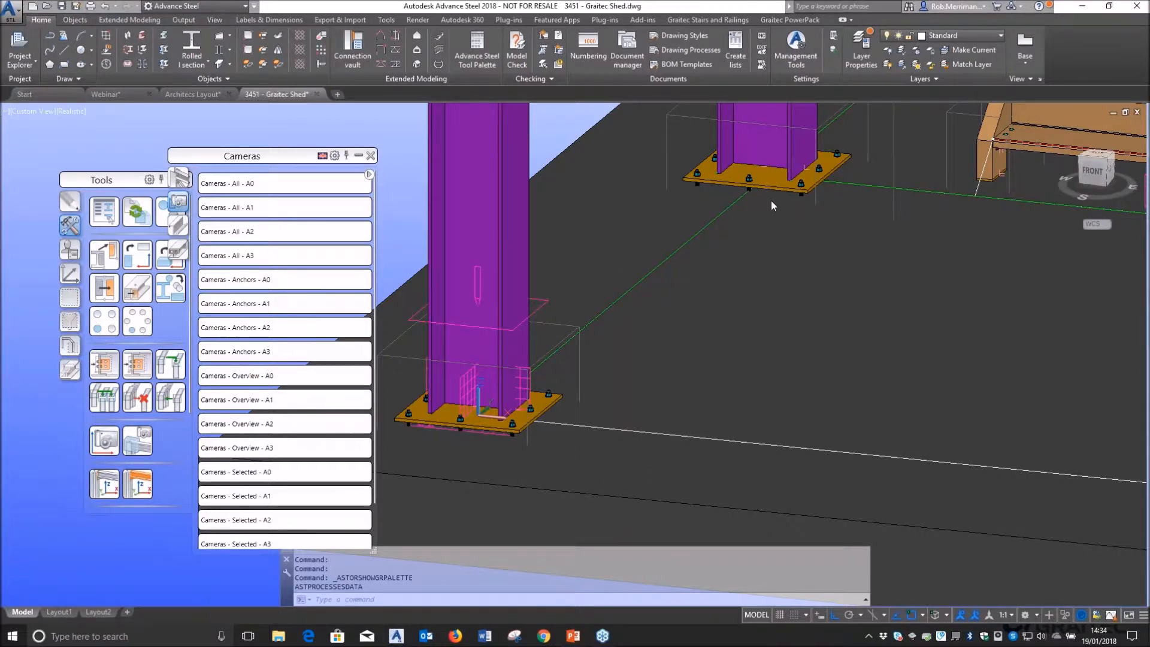
left_click_drag(240, 156, 315, 158)
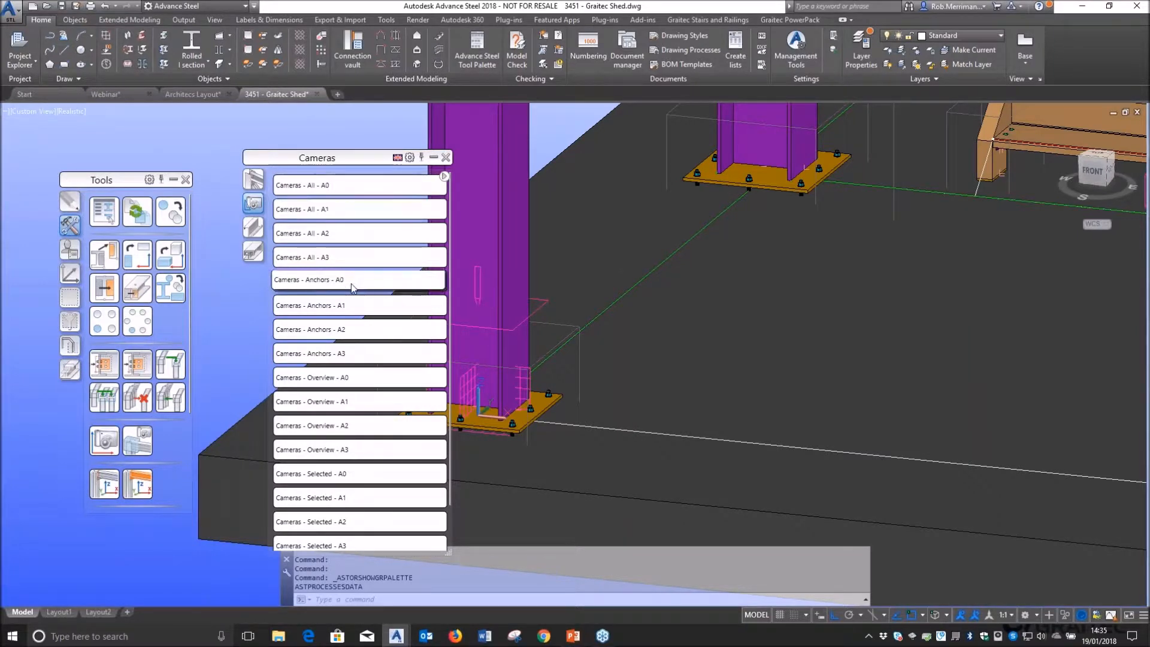
scroll(352, 359, "down", 1)
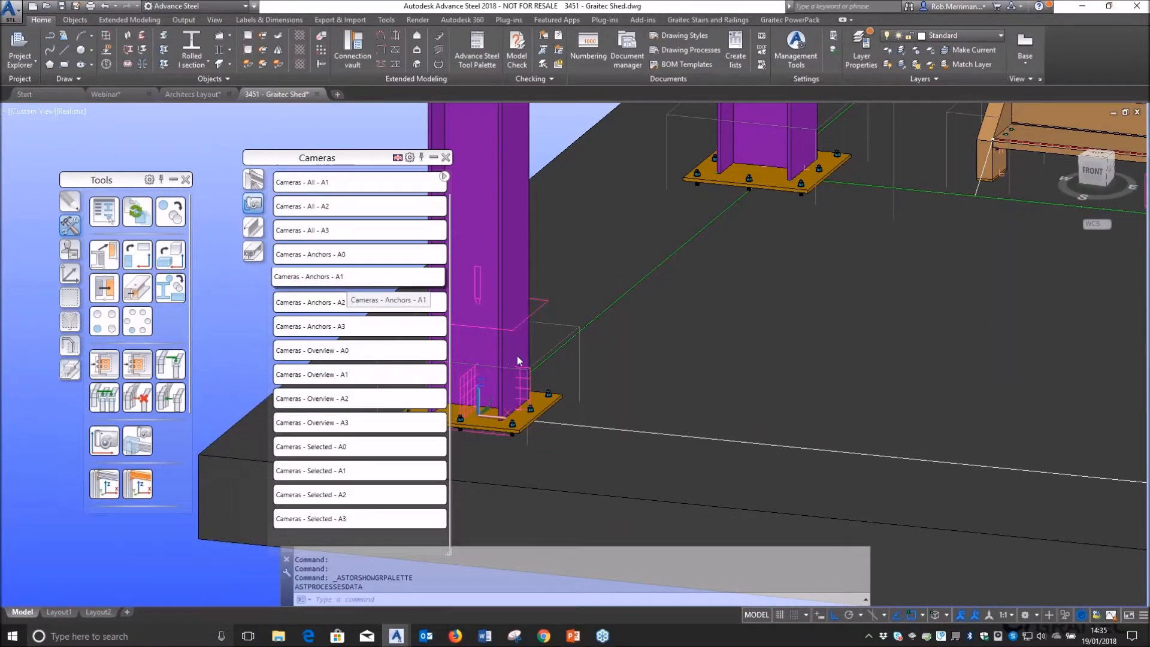
left_click(71, 394)
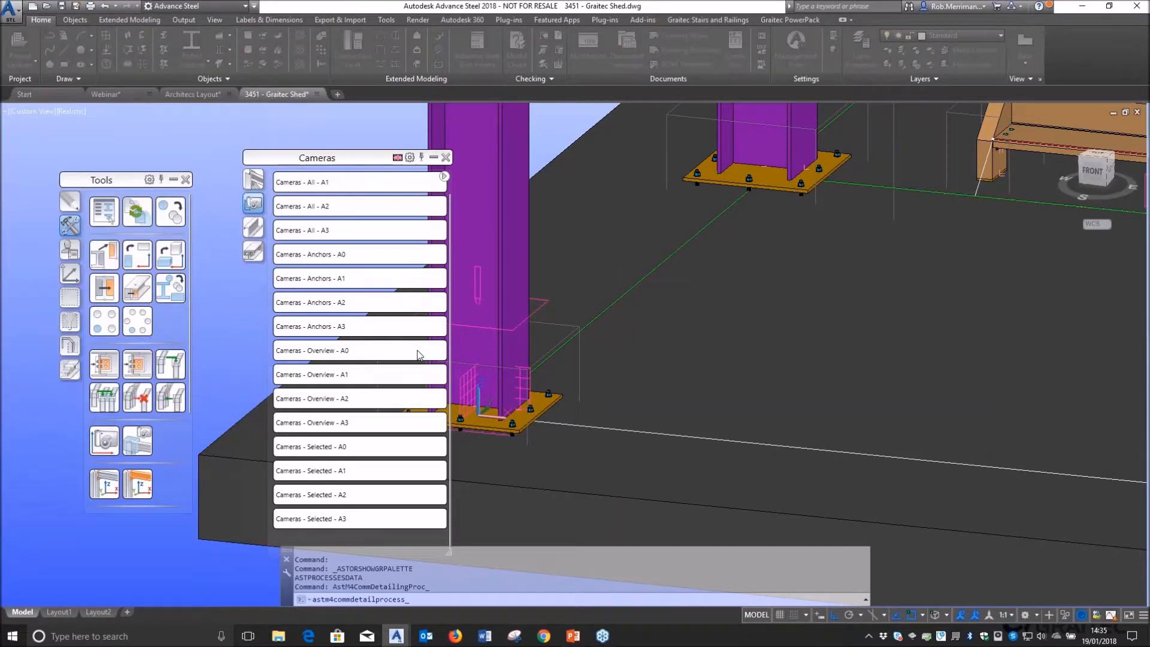
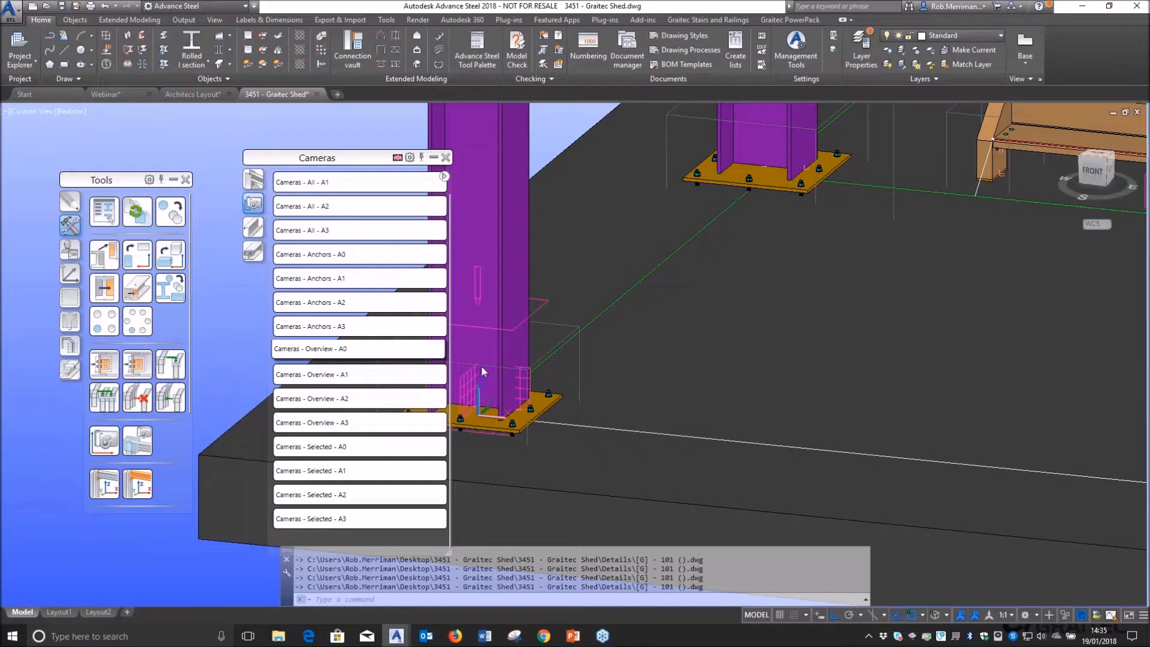
- Check the Foundation camera's properties at the corner column against the other anchor plan cameras in the model
double_click(464, 294)
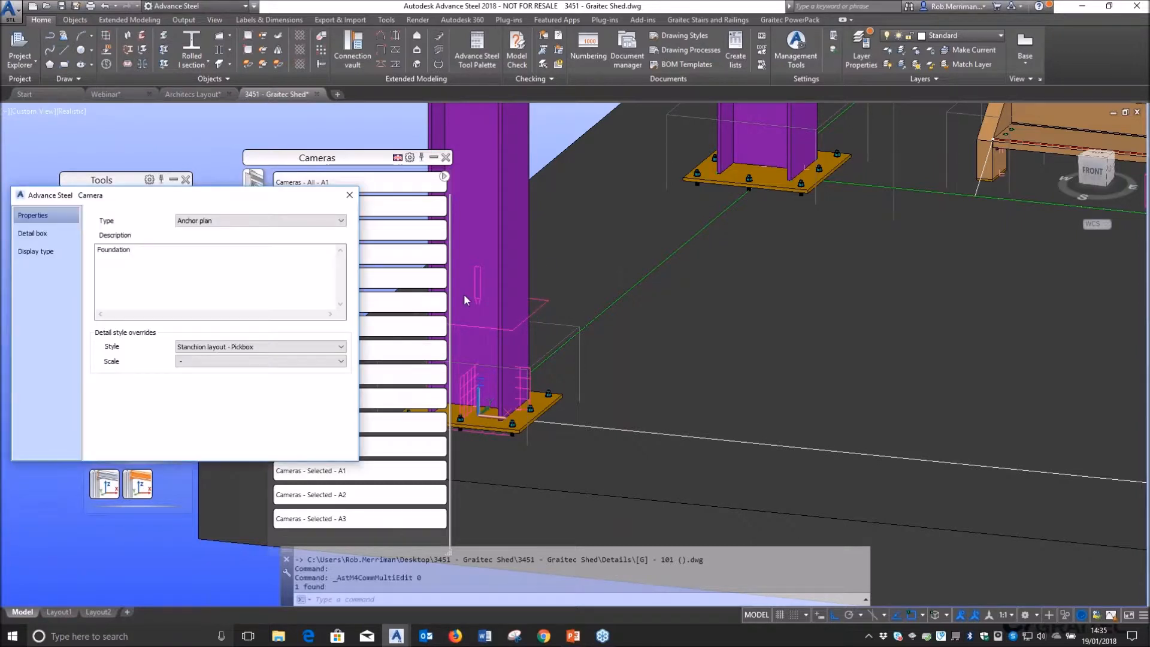
left_click(349, 194)
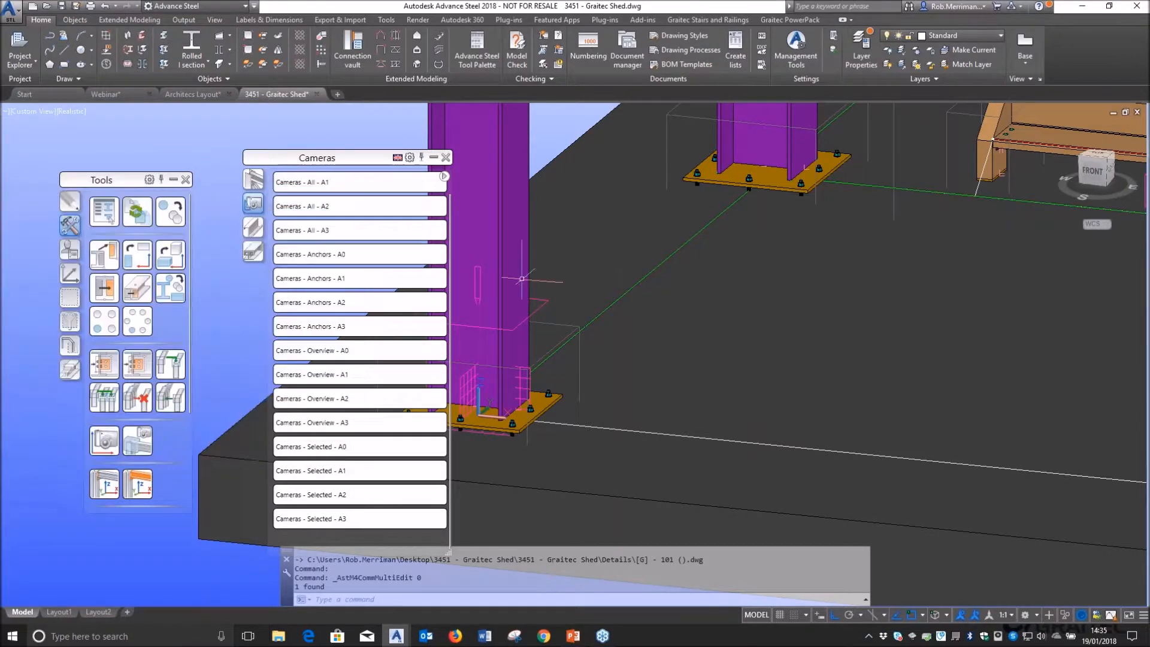
scroll(522, 278, "down", 4)
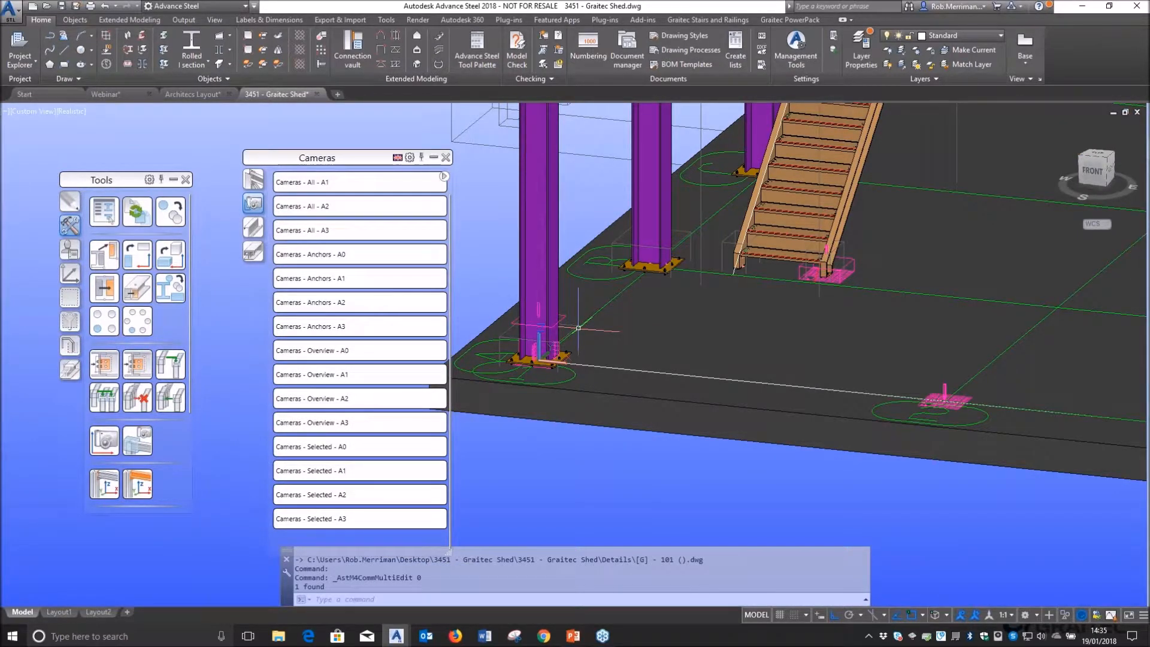
scroll(584, 354, "down", 3)
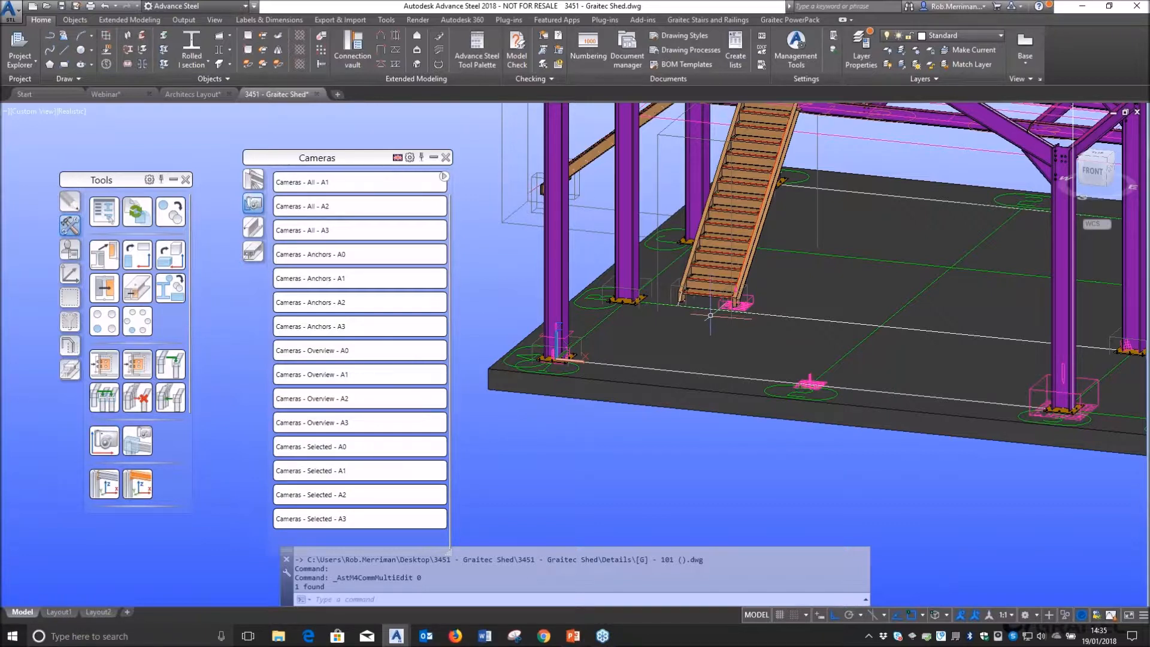
scroll(559, 341, "up", 5)
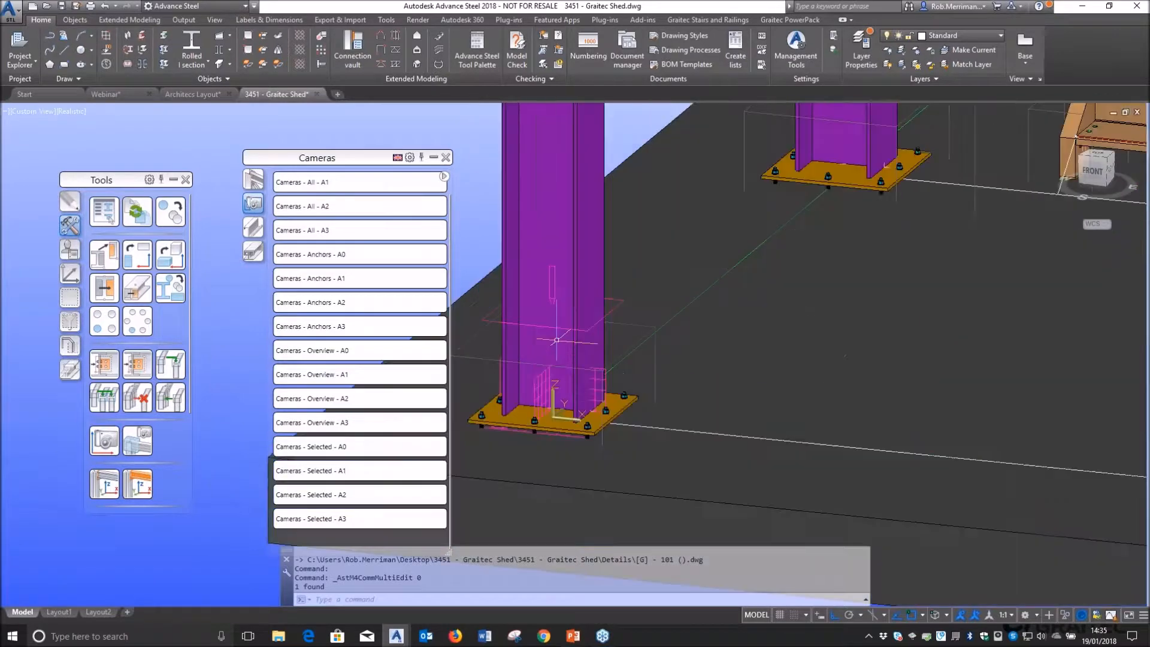
left_click(616, 306)
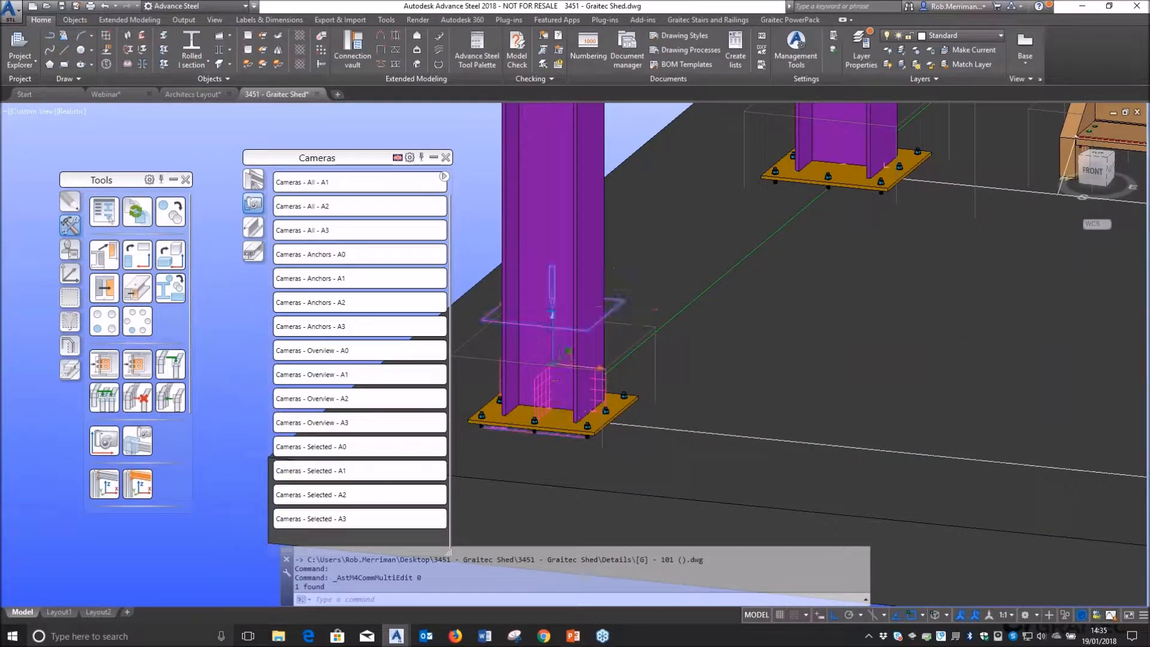
key("Escape")
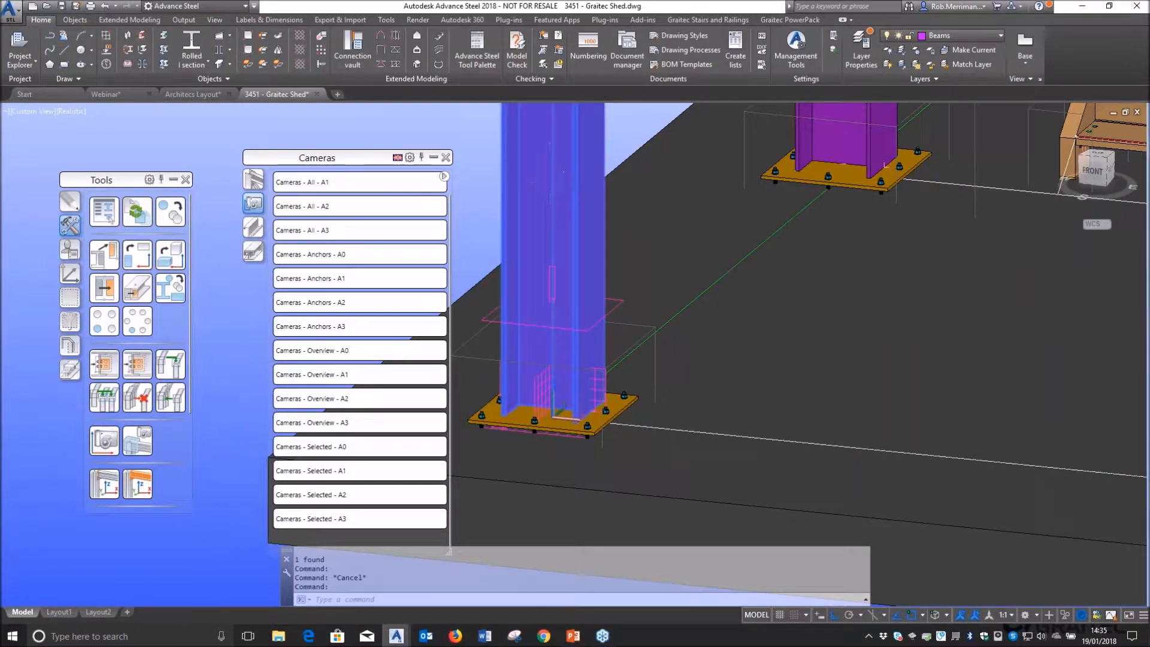
right_click(550, 182)
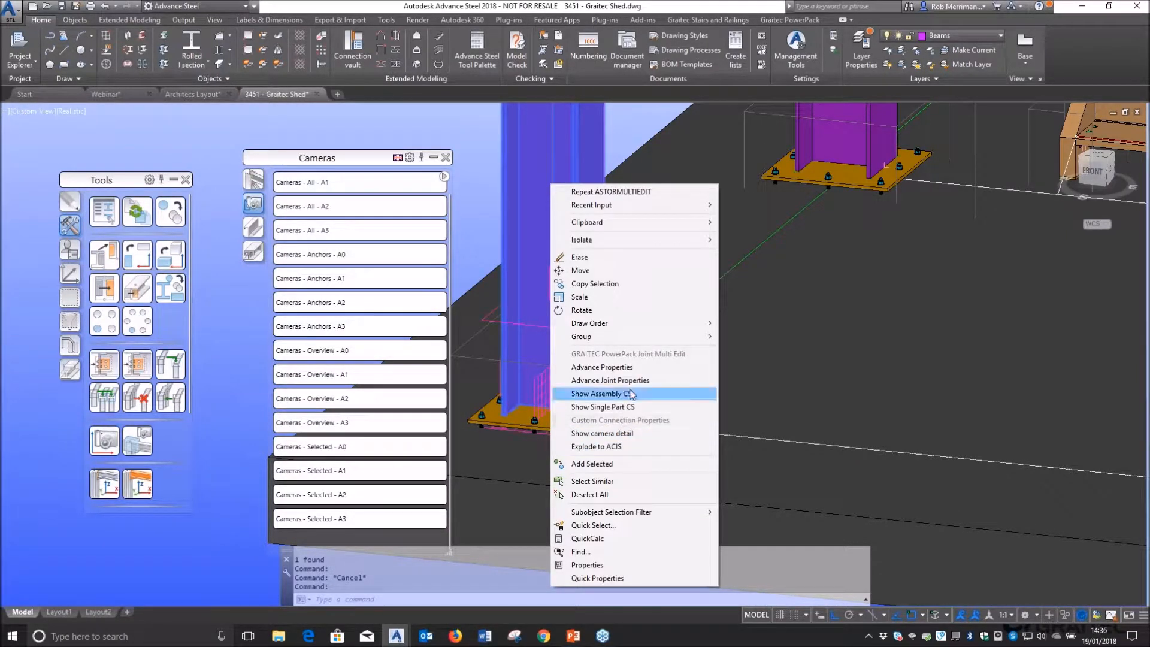
left_click(623, 433)
key("Escape")
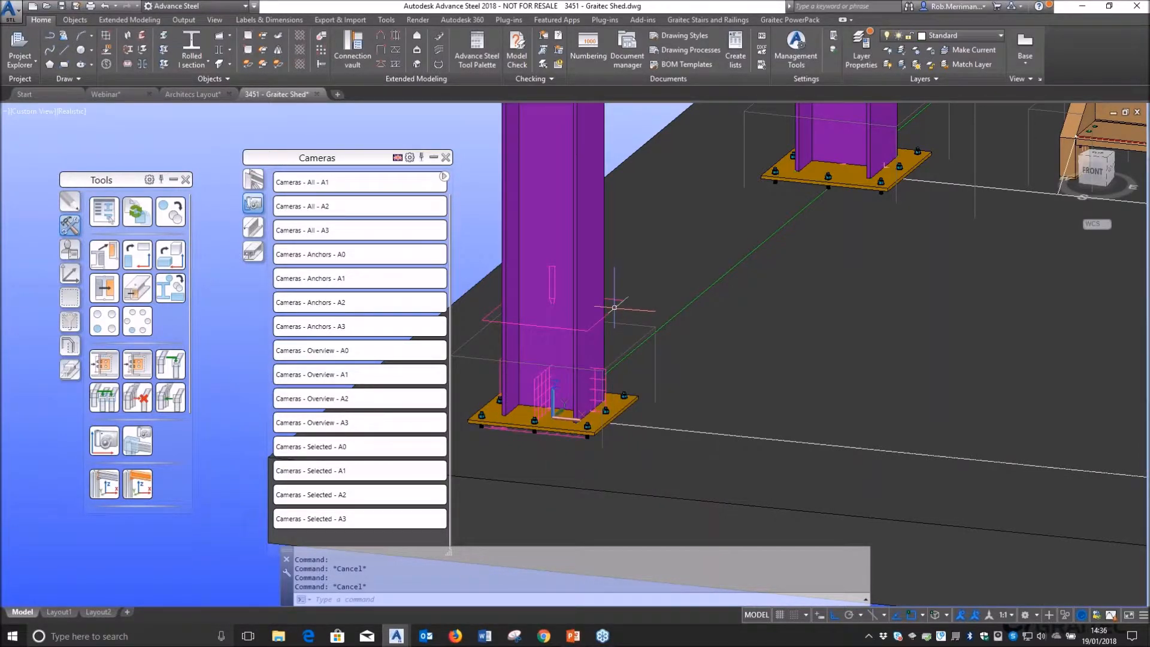
- Show the Foundation camera's detail drawing and examine the Stanchion Layout Plan and its title
left_click(614, 308)
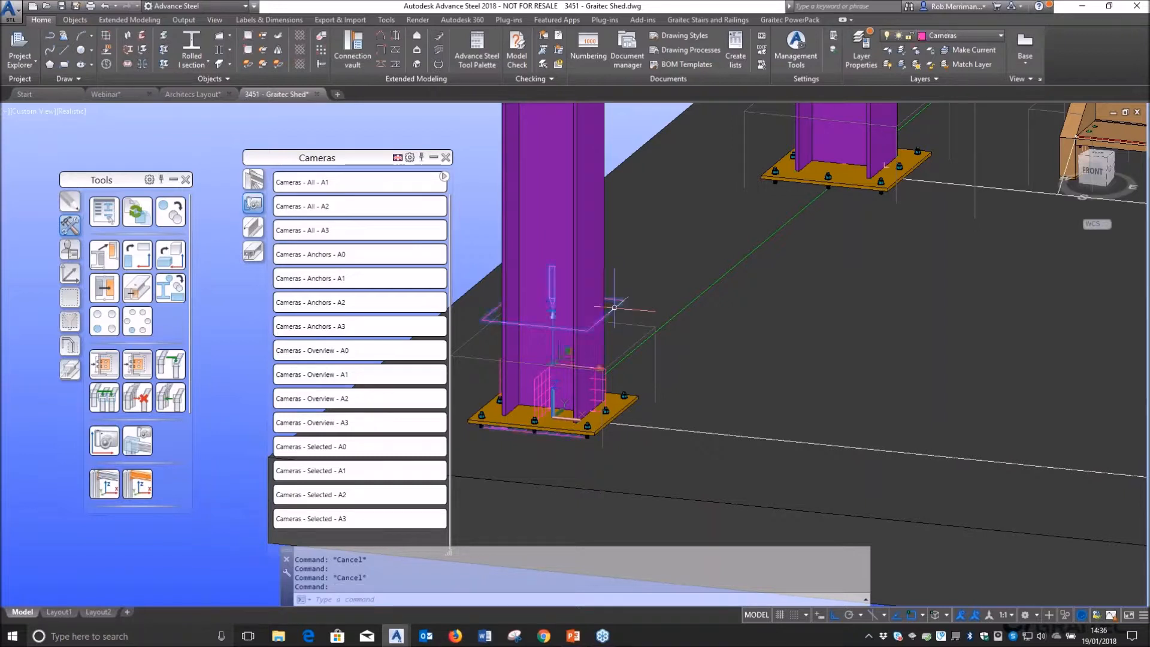
right_click(614, 307)
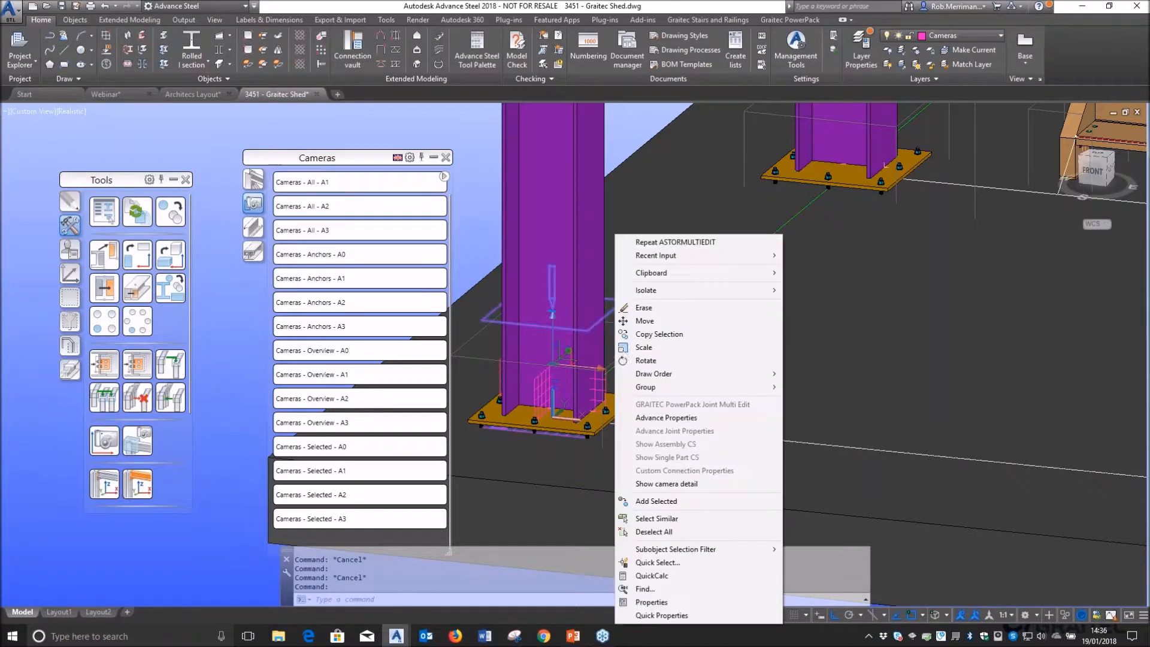
left_click(666, 489)
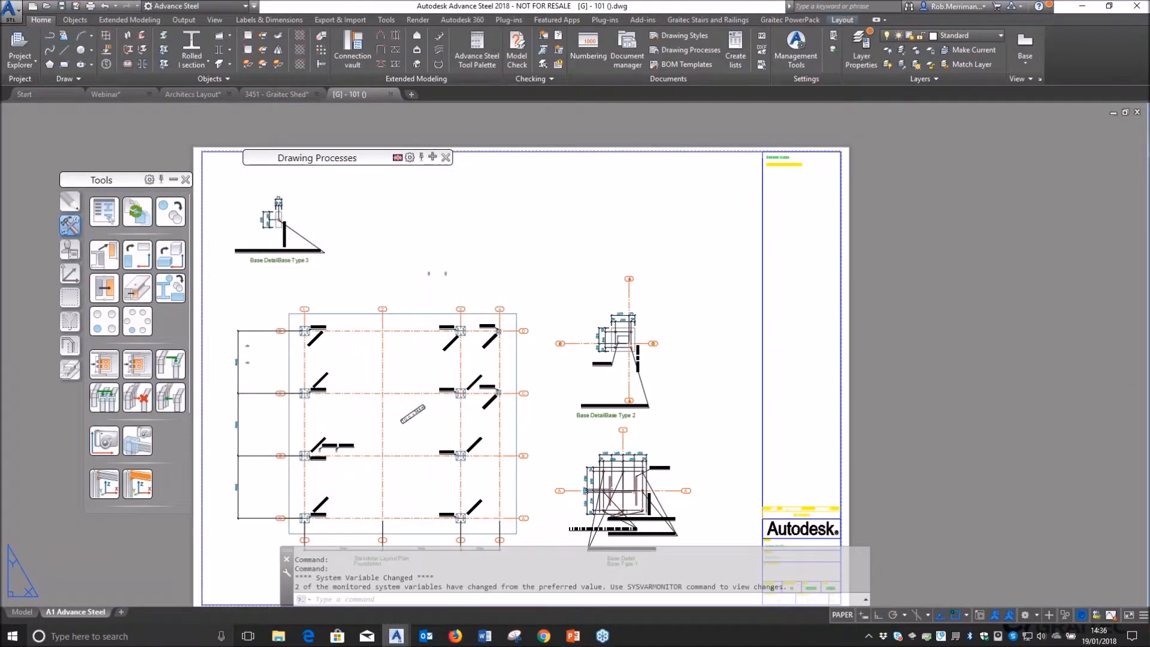
scroll(513, 258, "down", 2)
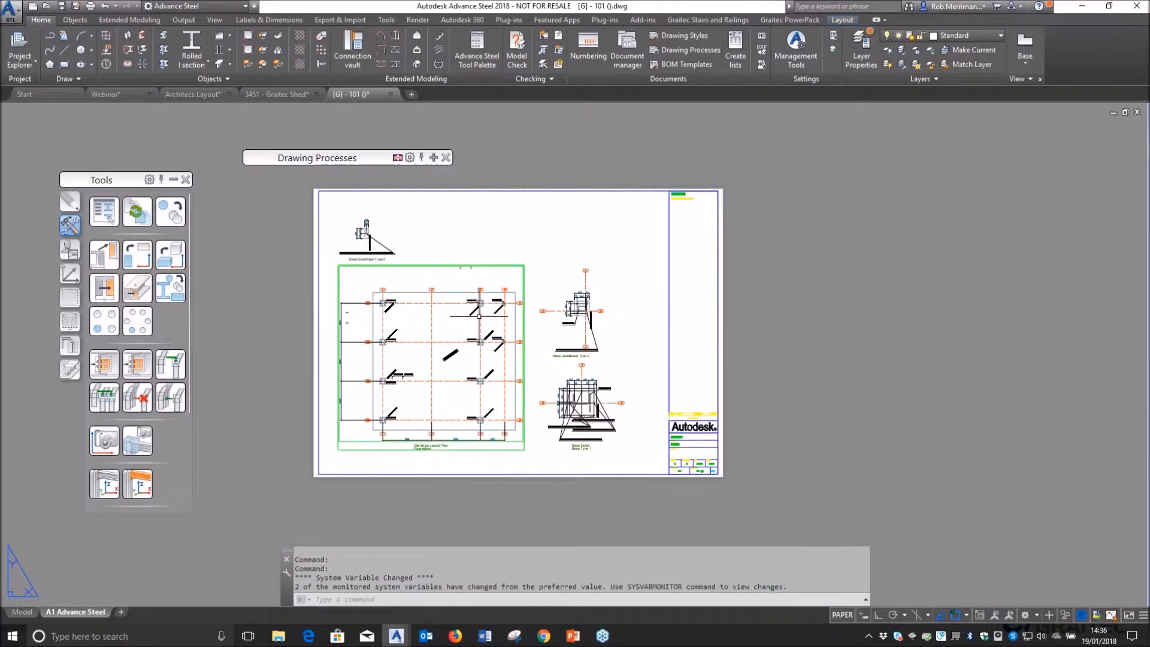
scroll(427, 439, "up", 5)
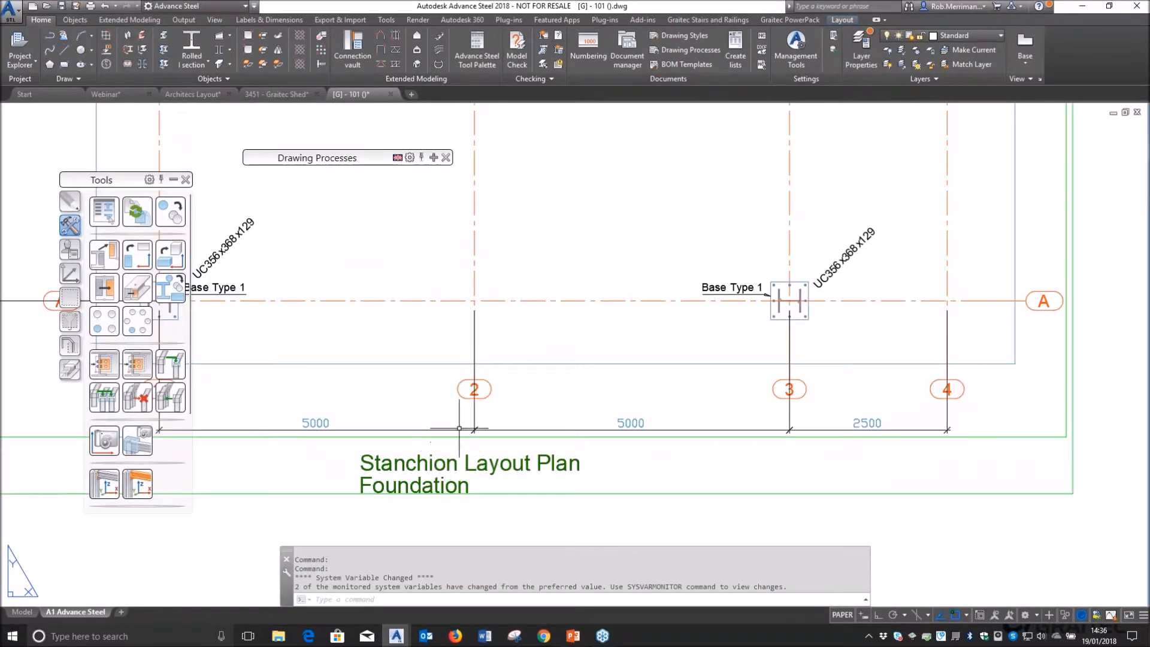
- Return to the Graitec Shed model and check the description and detail style of the Foundation camera
left_click(277, 94)
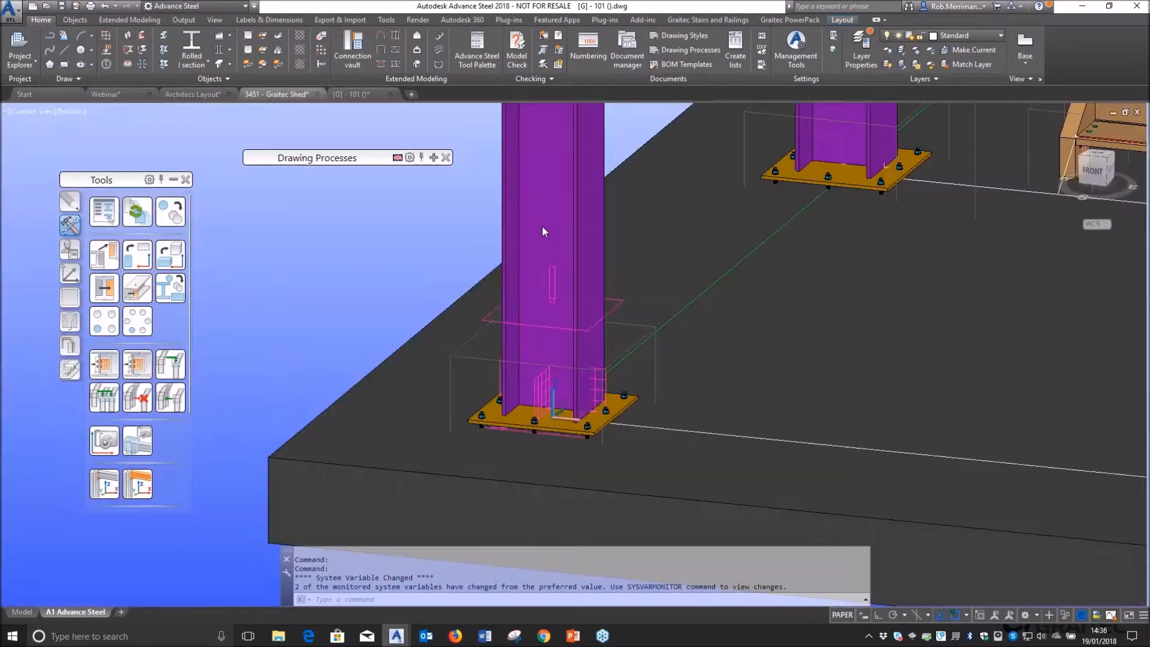
double_click(624, 296)
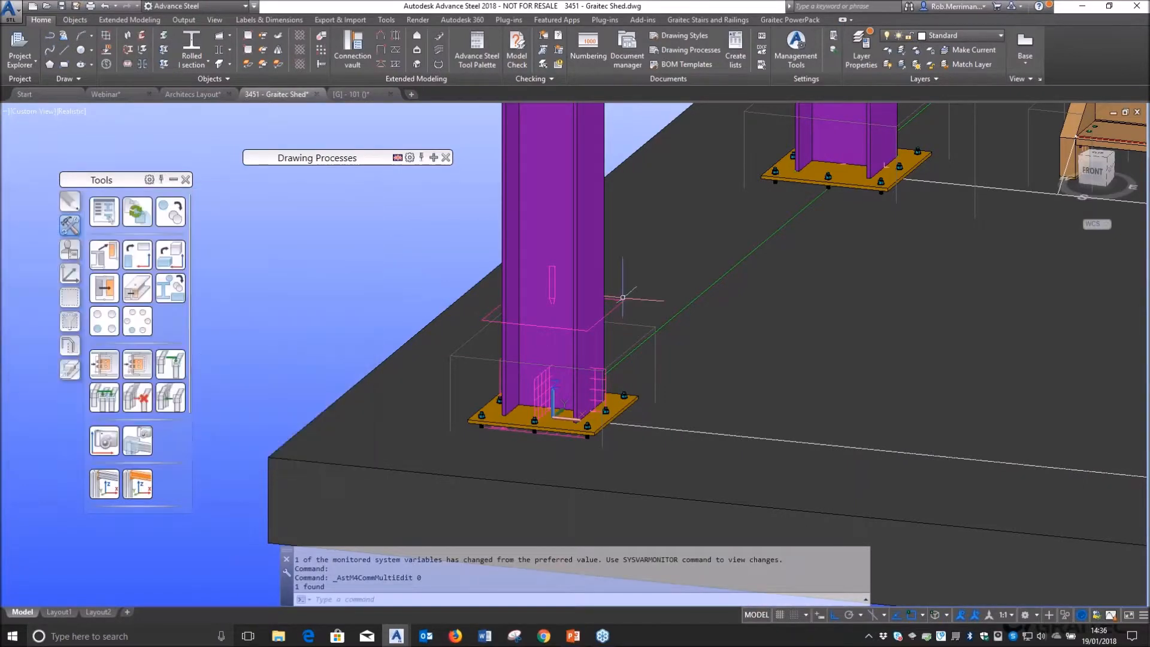
double_click(622, 299)
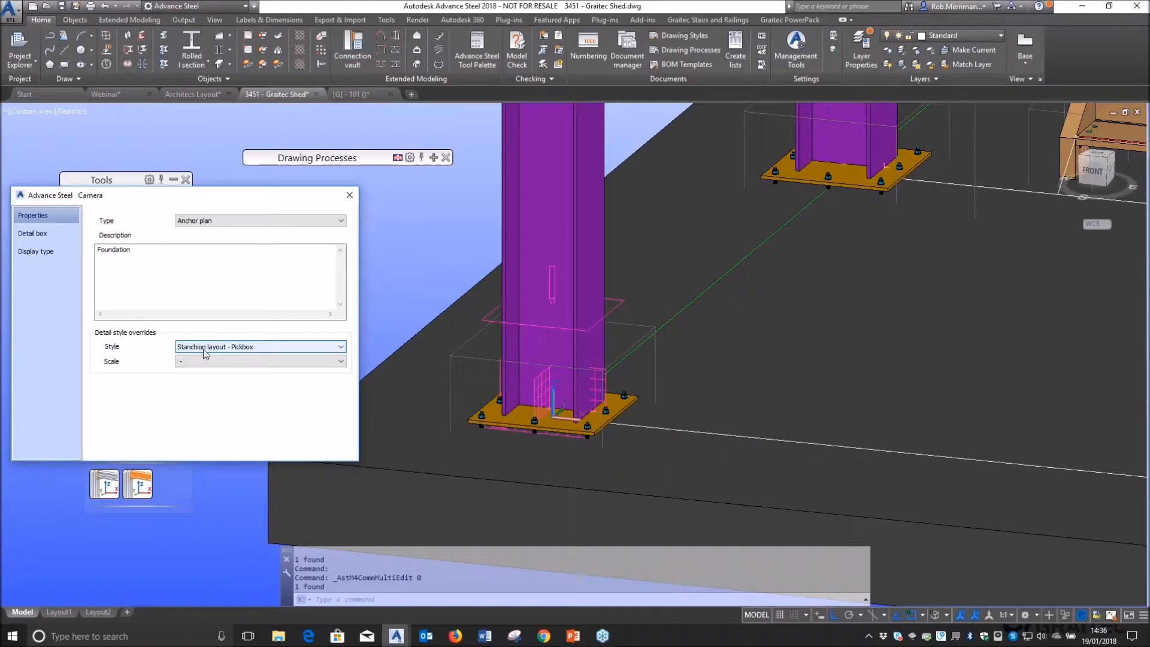
left_click(349, 195)
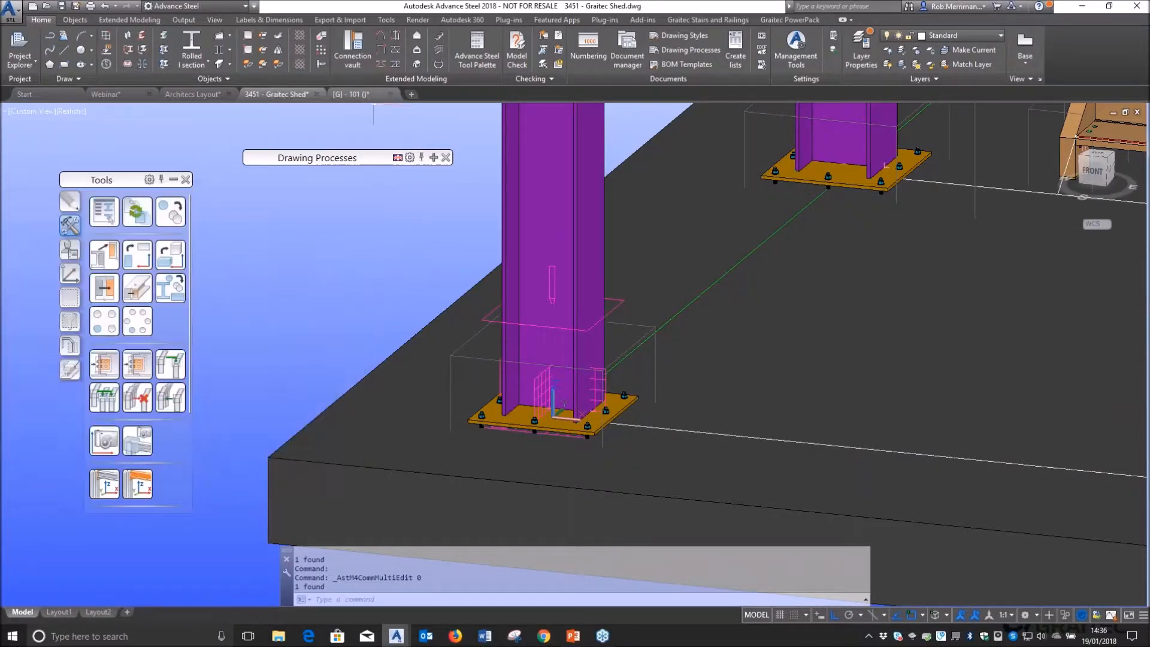
- Switch back to the [G] - 101 drawing and examine the base type and section labels at column A-1
left_click(361, 97)
scroll(608, 427, "down", 2)
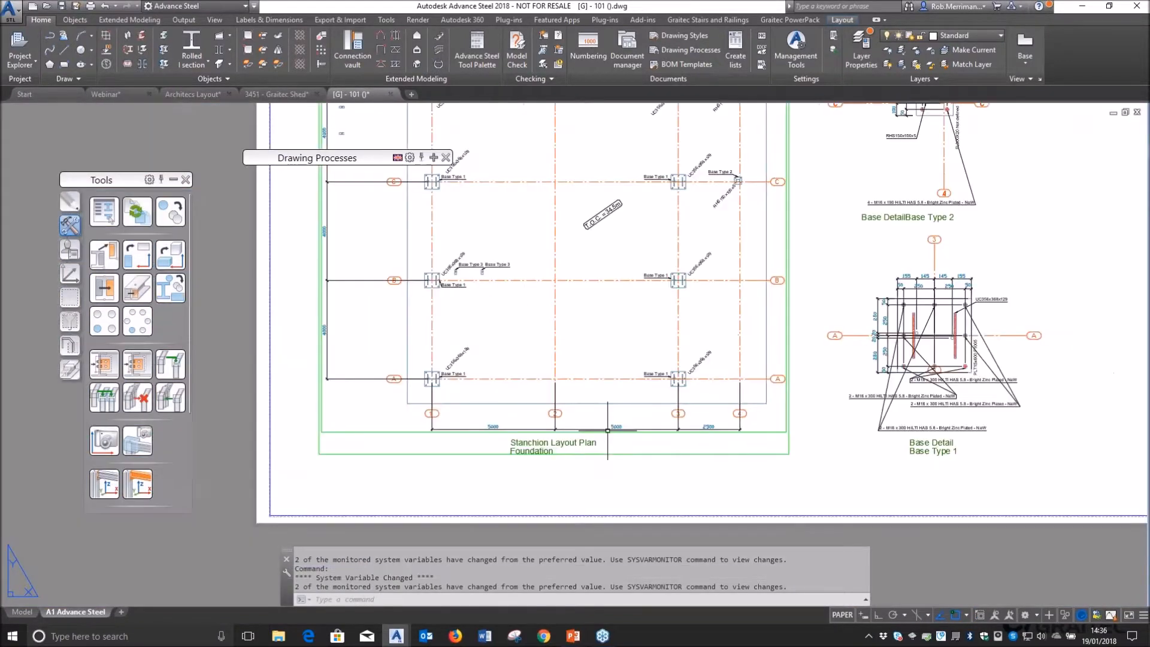
scroll(420, 374, "up", 6)
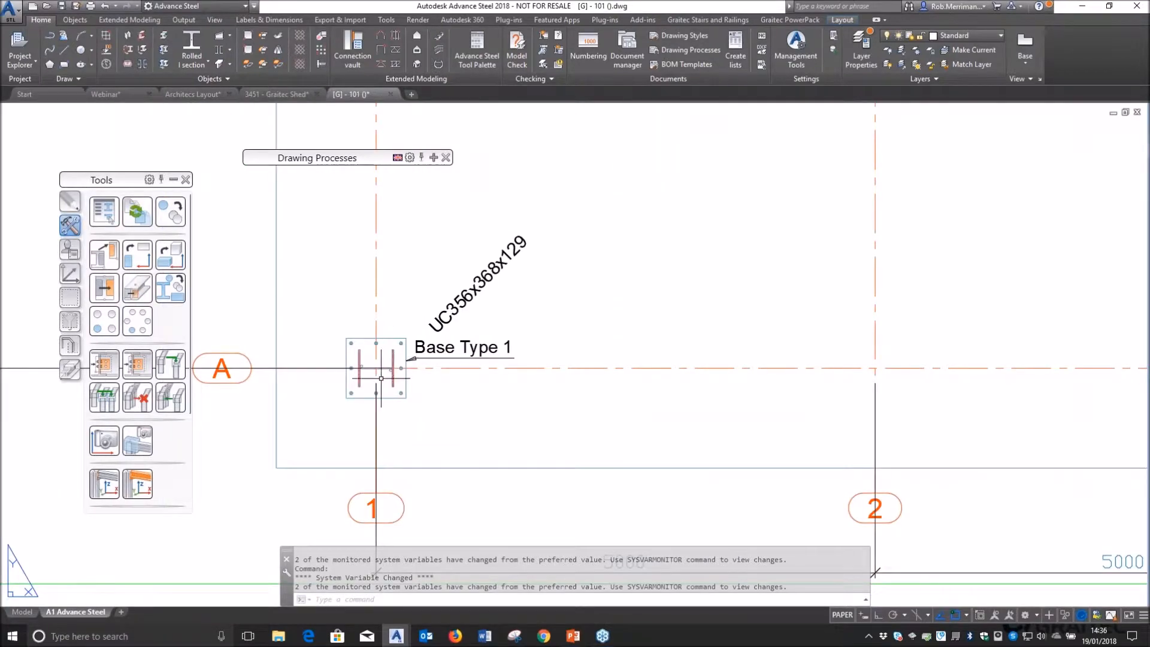
scroll(381, 384, "down", 4)
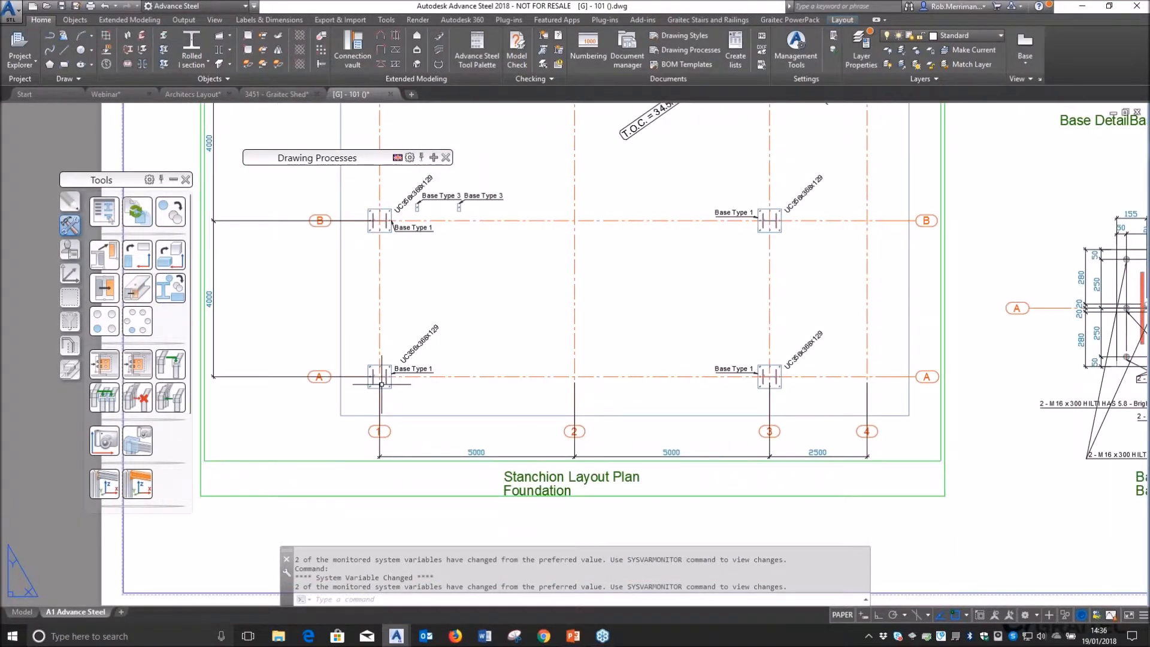
scroll(400, 360, "up", 6)
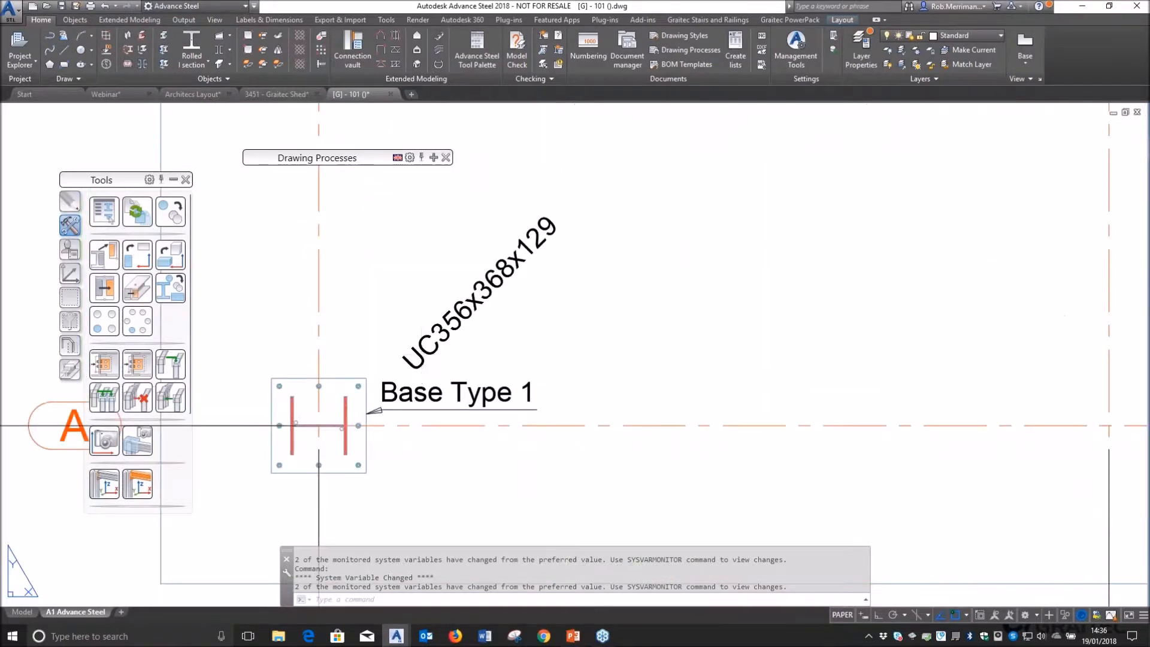
- Examine which objects the section size and base type labels refer to at columns A-1 and B-1, including the nearby Base Type 3 plates
left_click(422, 345)
scroll(421, 345, "down", 2)
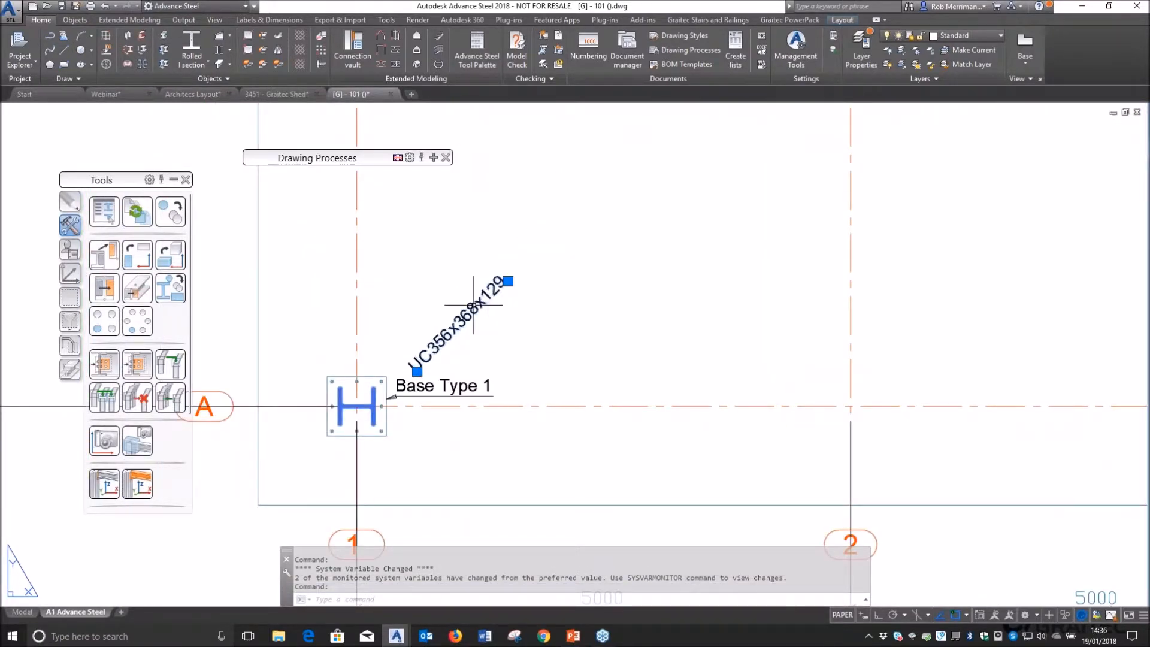
key("Escape")
left_click(436, 385)
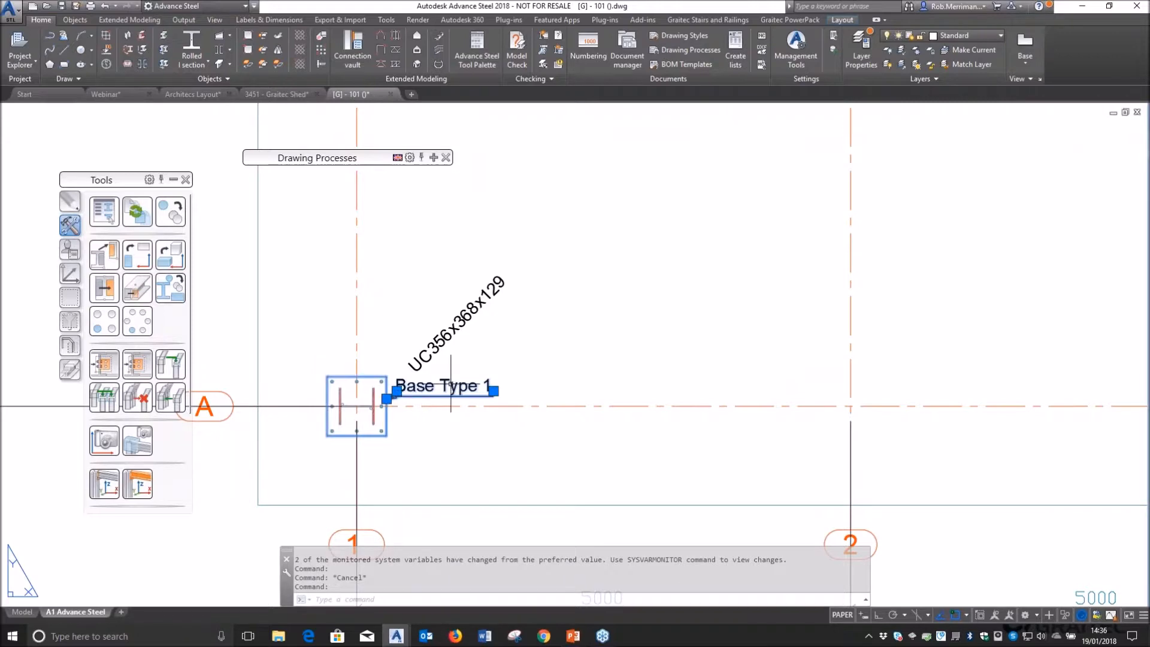
key("Escape")
left_click(452, 386)
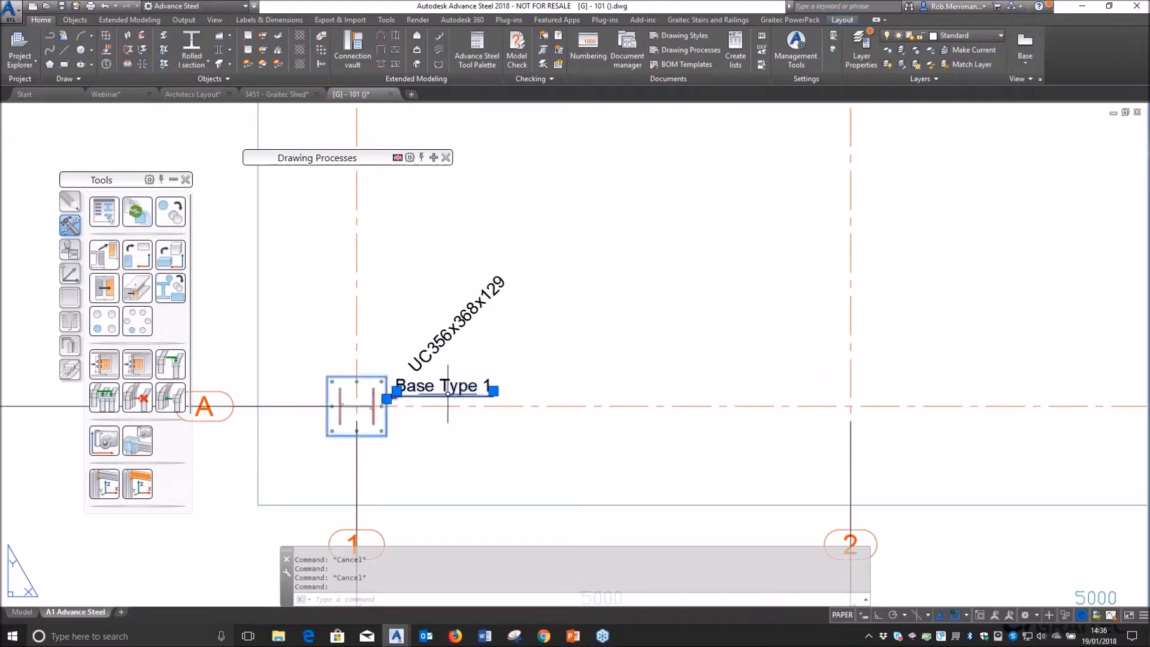
scroll(408, 393, "down", 3)
scroll(432, 365, "up", 3)
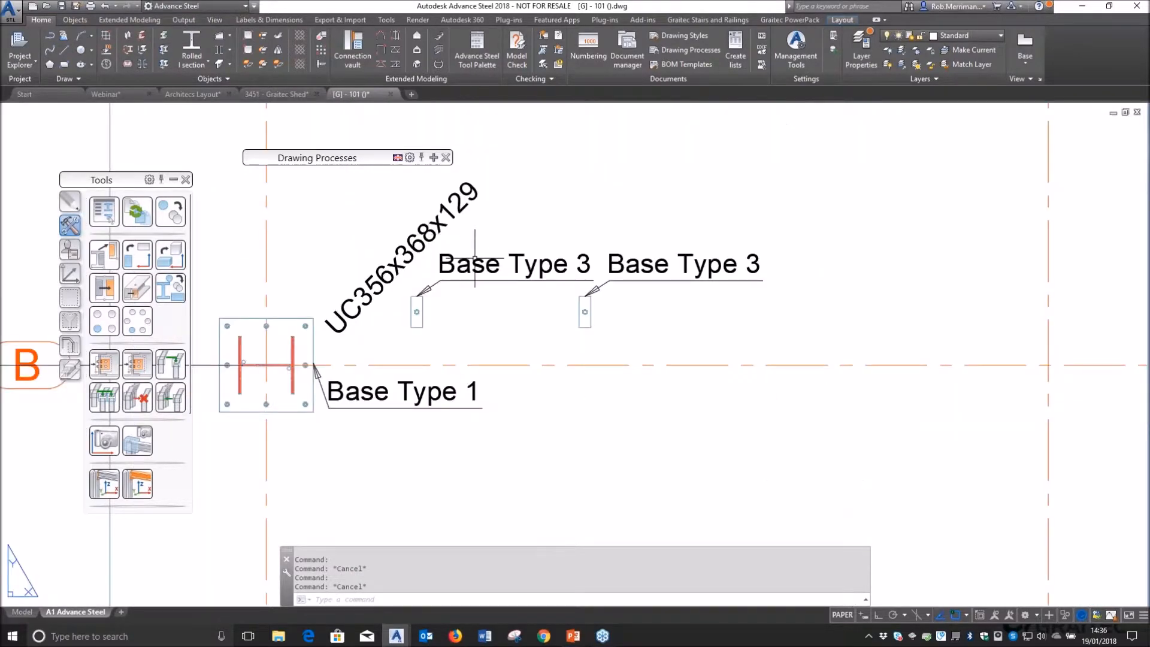
key("Escape")
left_click(471, 288)
left_click(554, 287)
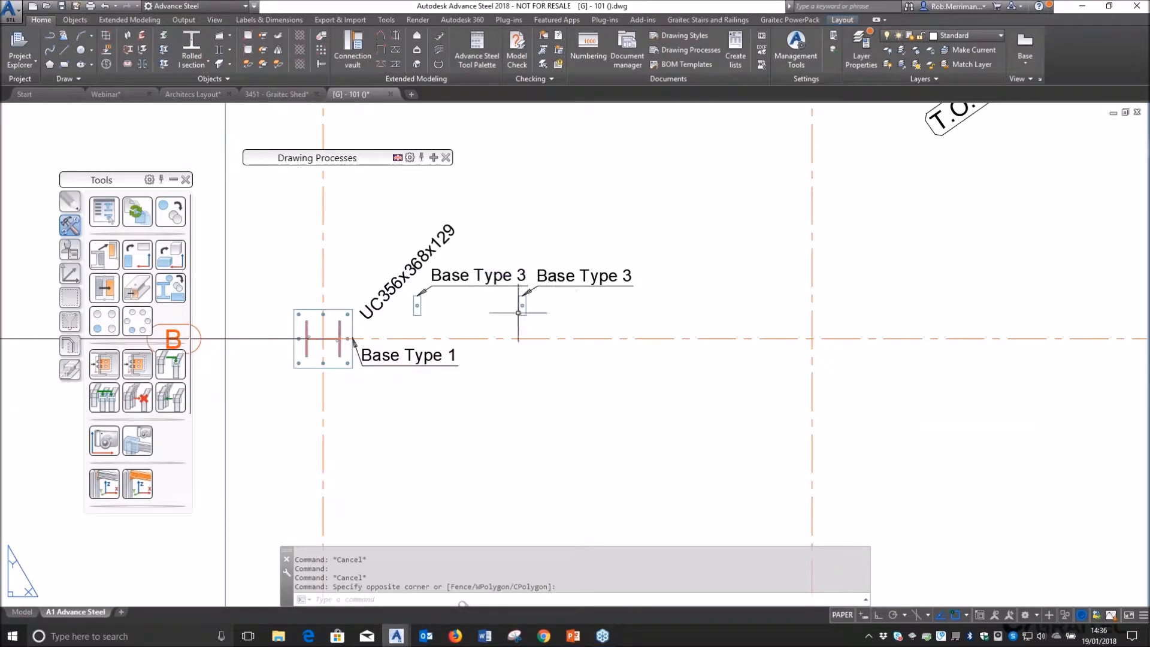
- Examine the concrete slab outline and the T.O.C. level label in the middle of the Stanchion Layout Plan
scroll(427, 368, "down", 8)
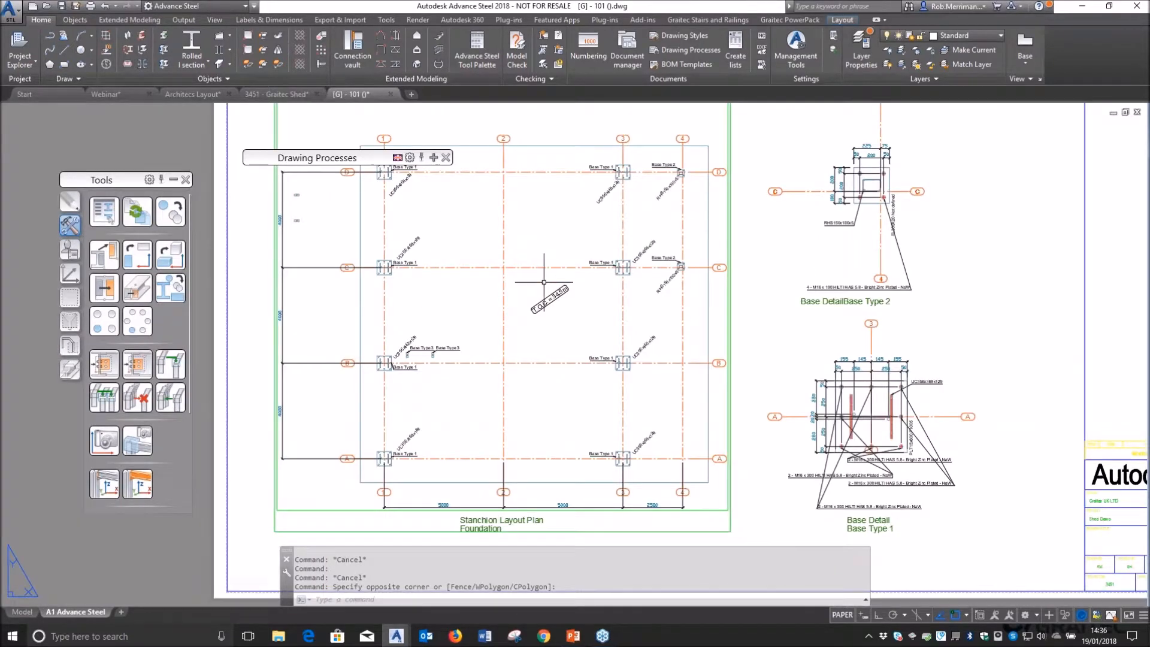
left_click(557, 145)
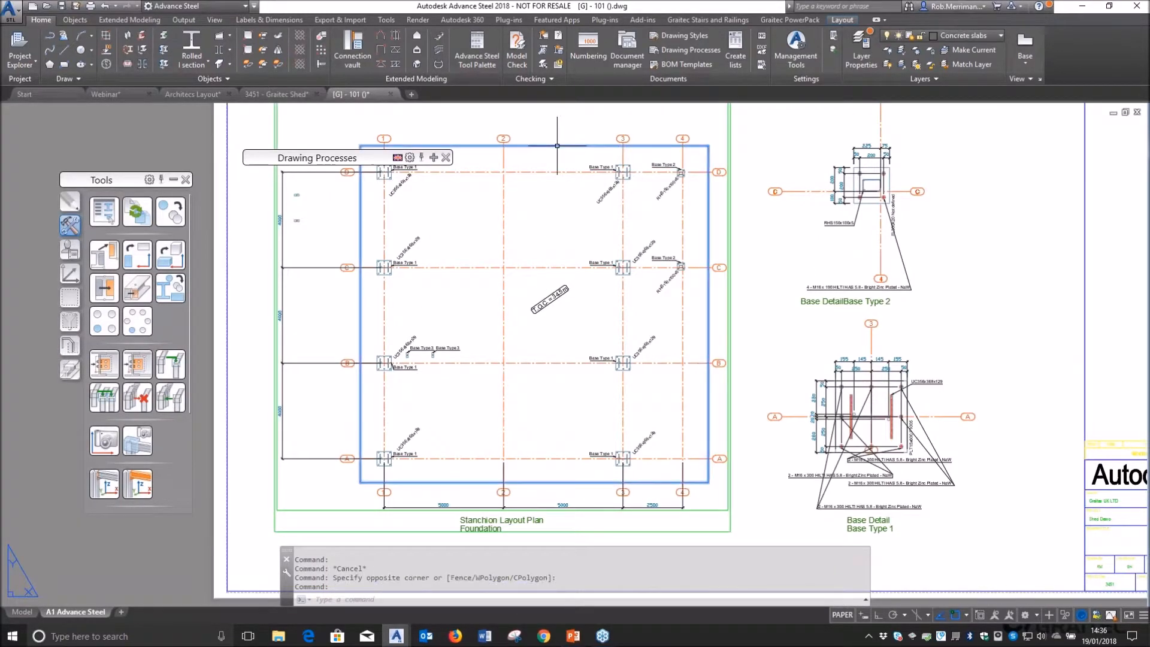
key("Escape")
scroll(549, 300, "up", 8)
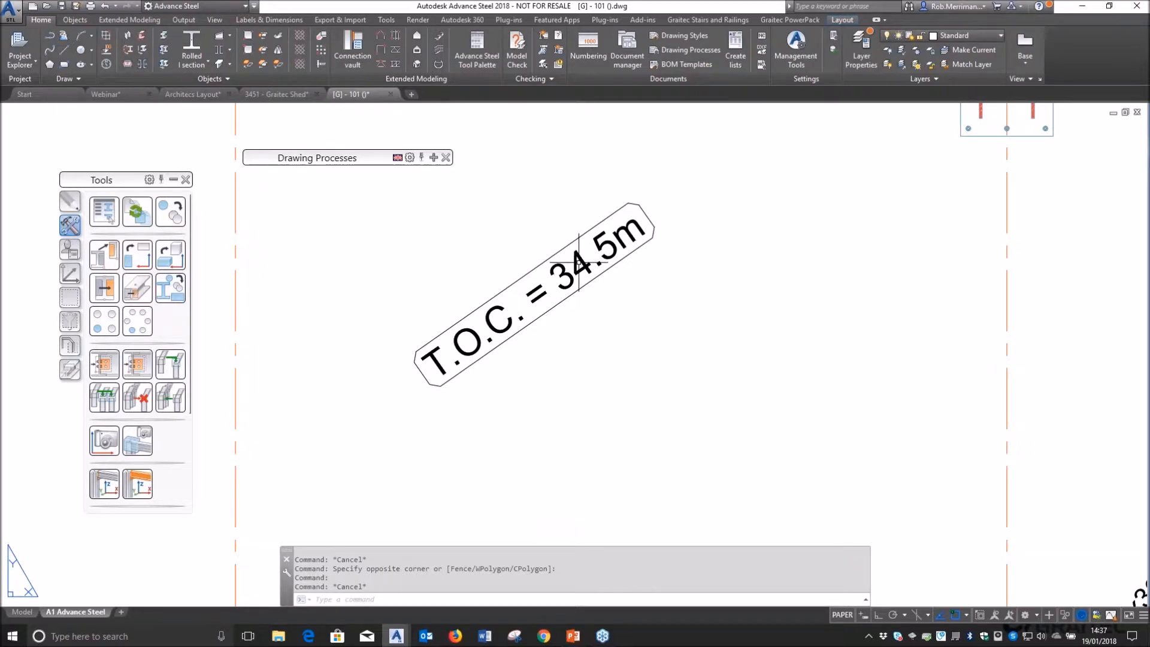
scroll(578, 262, "down", 8)
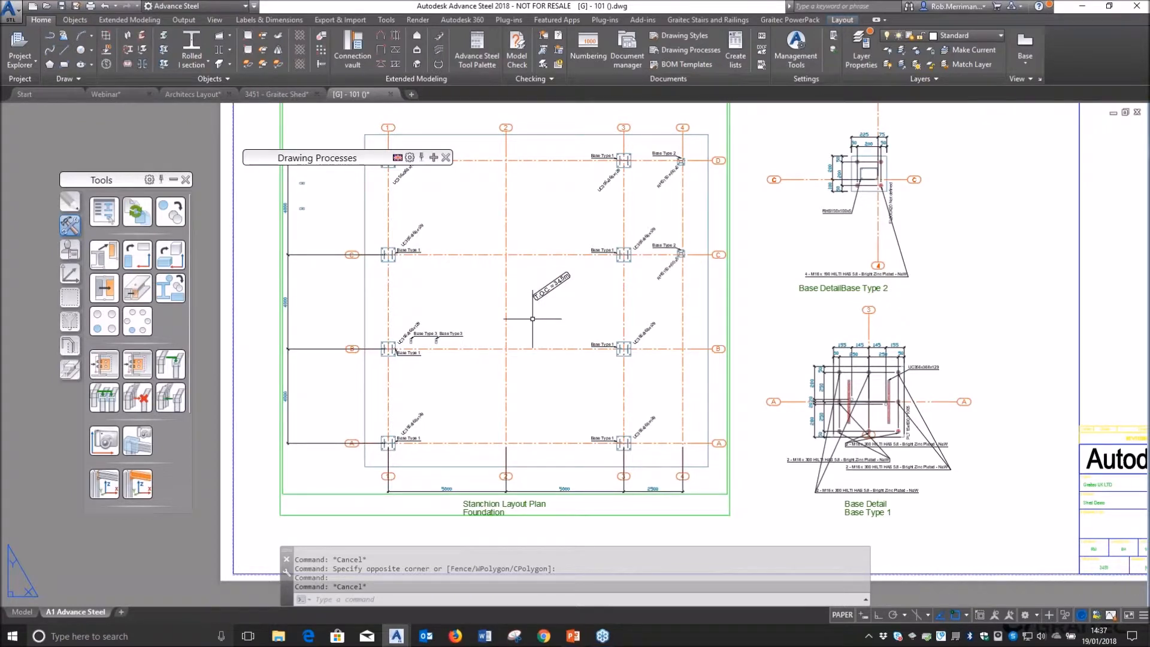
- Examine the Base Type 2 detail's dimensions and its section, plate and anchor labels
scroll(532, 319, "down", 5)
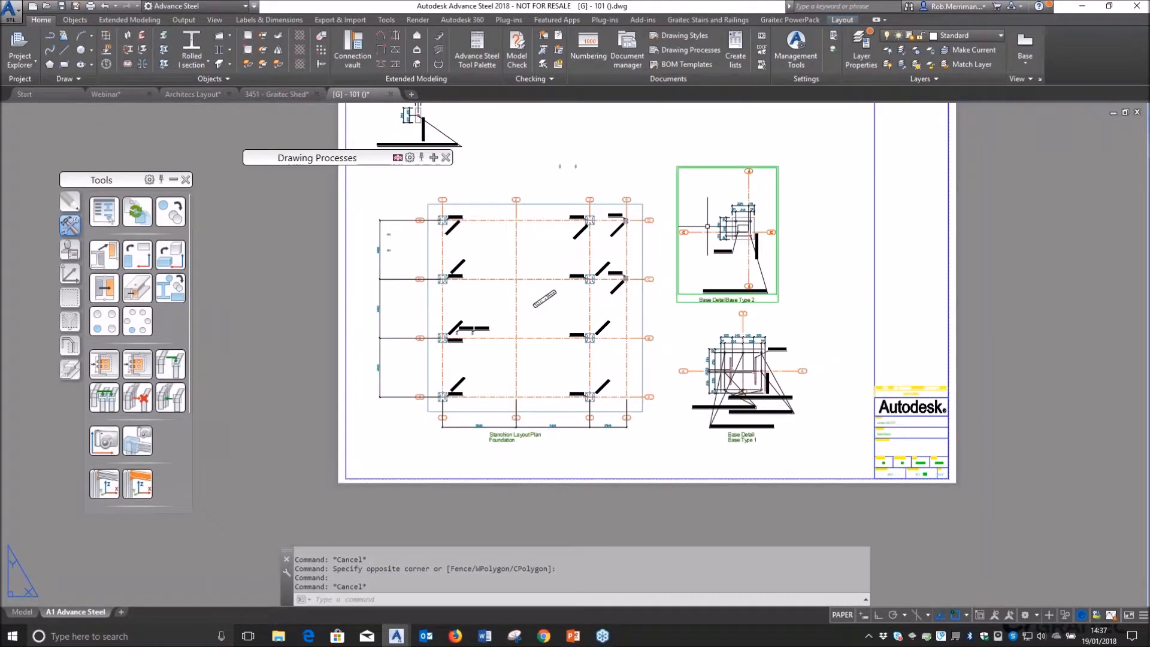
scroll(743, 209, "up", 6)
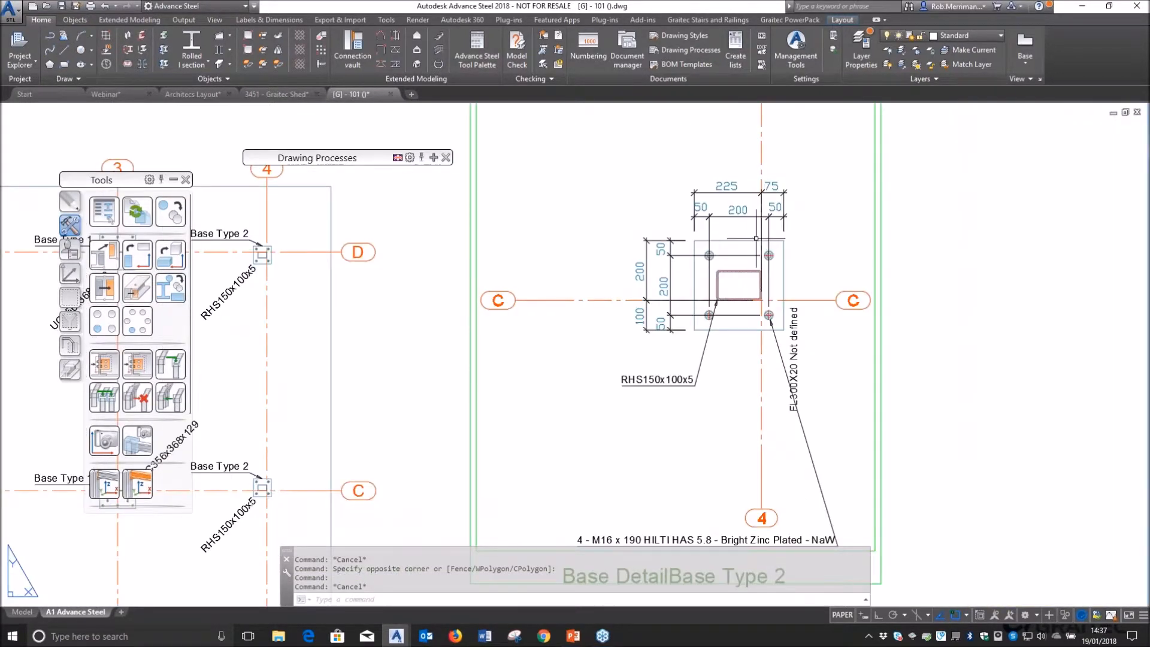
scroll(697, 243, "down", 2)
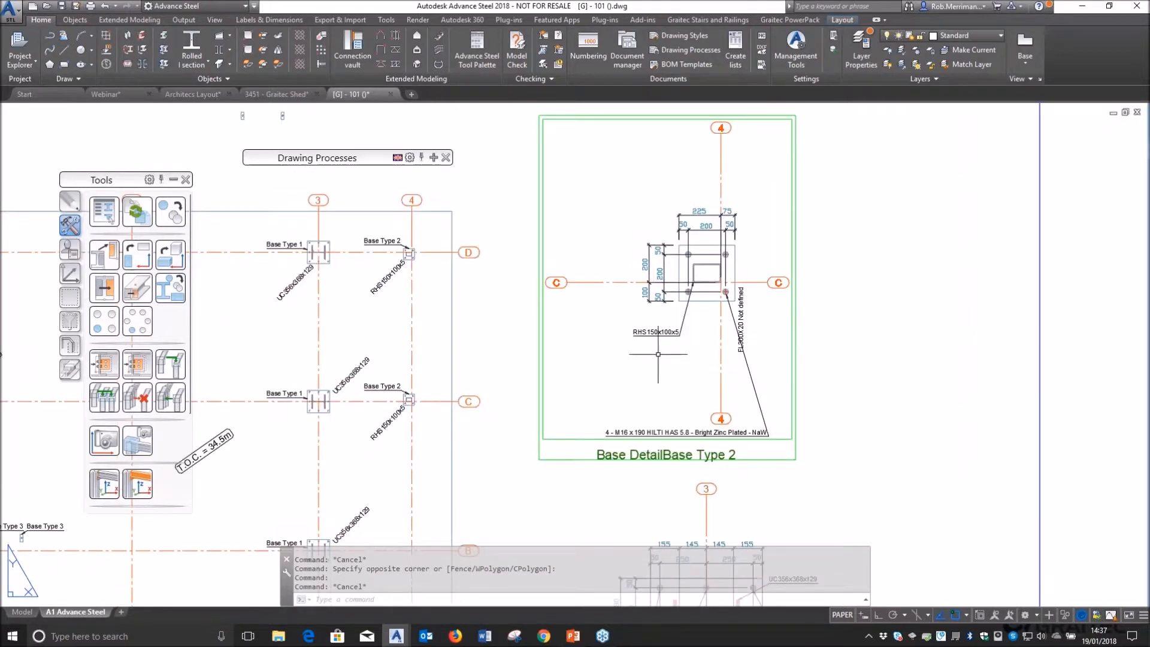
scroll(703, 219, "up", 6)
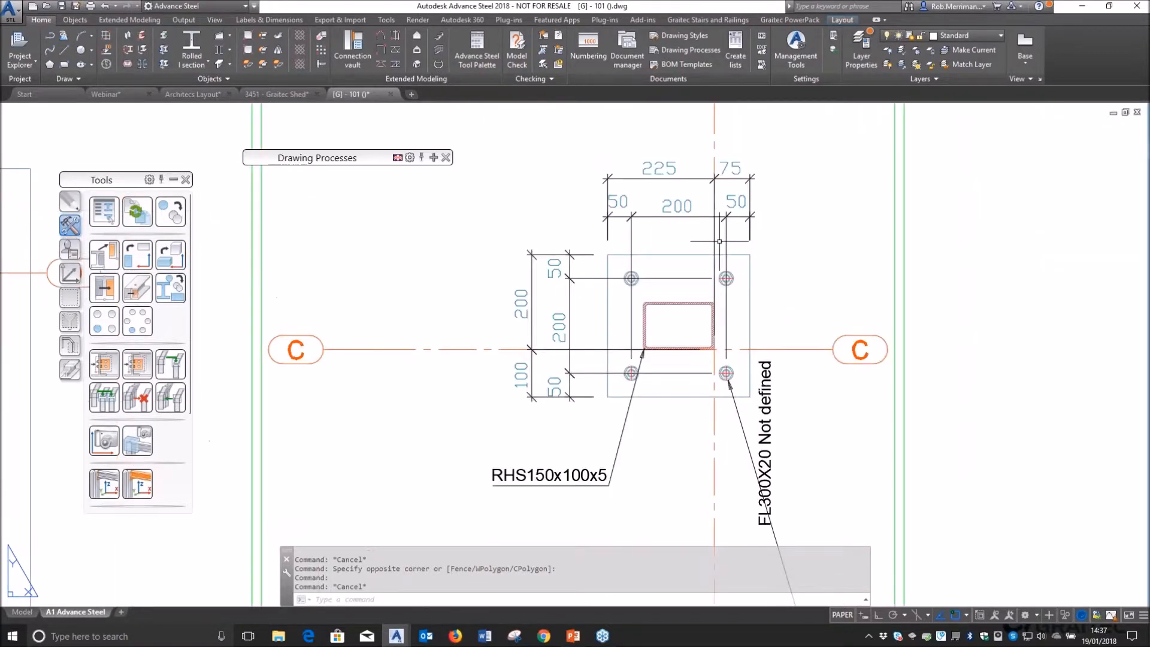
scroll(719, 240, "down", 4)
scroll(685, 325, "down", 2)
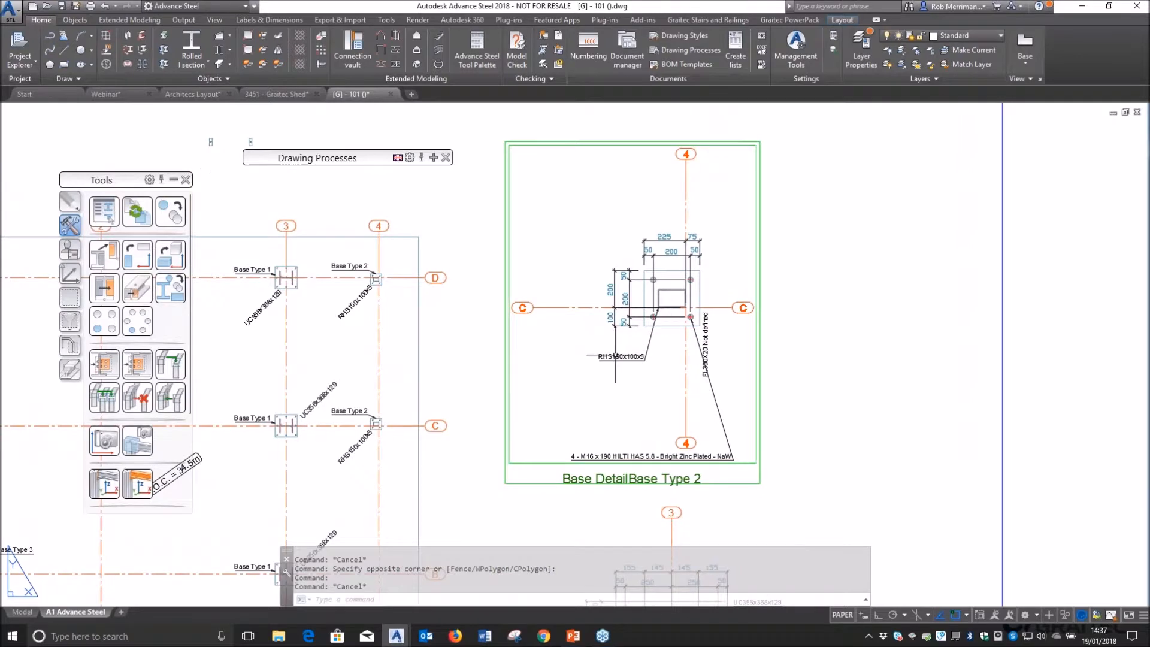
left_click(617, 356)
left_click(703, 336)
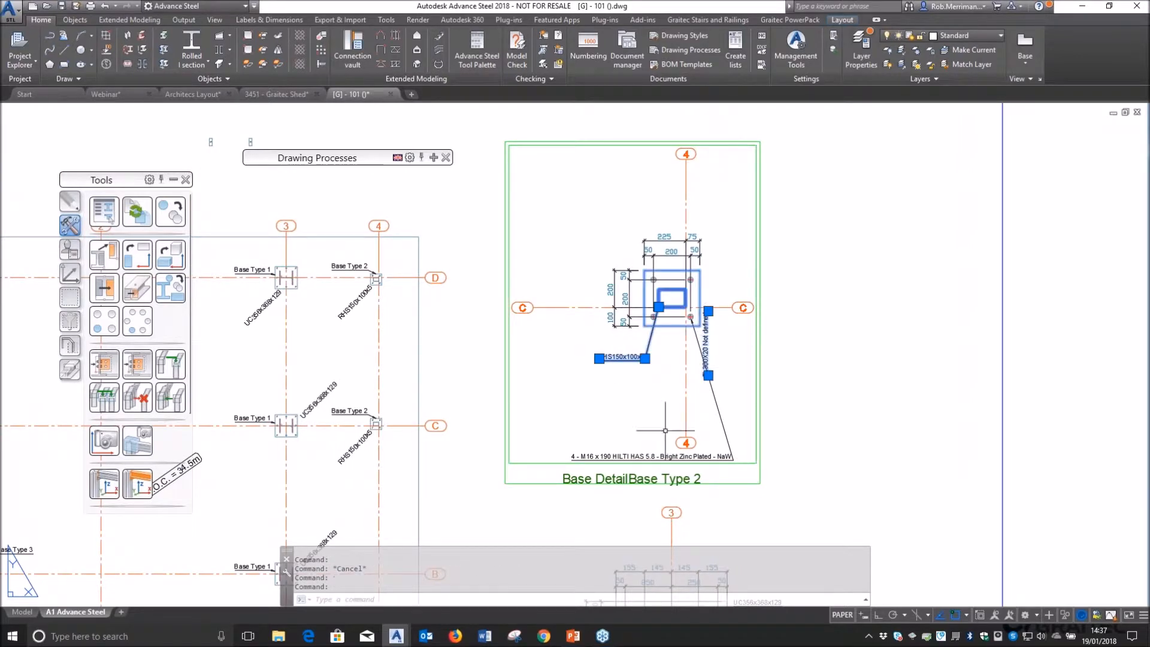
left_click(623, 457)
key("Escape")
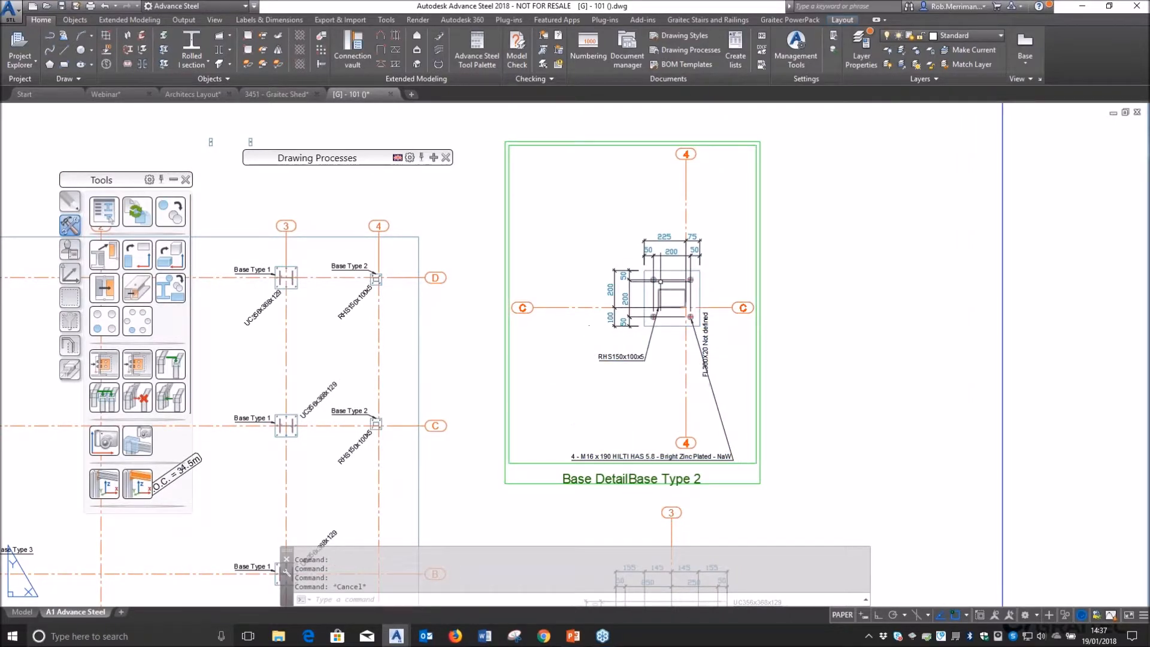
- Close the [G] - 101 drawing without saving the changes
scroll(669, 271, "down", 4)
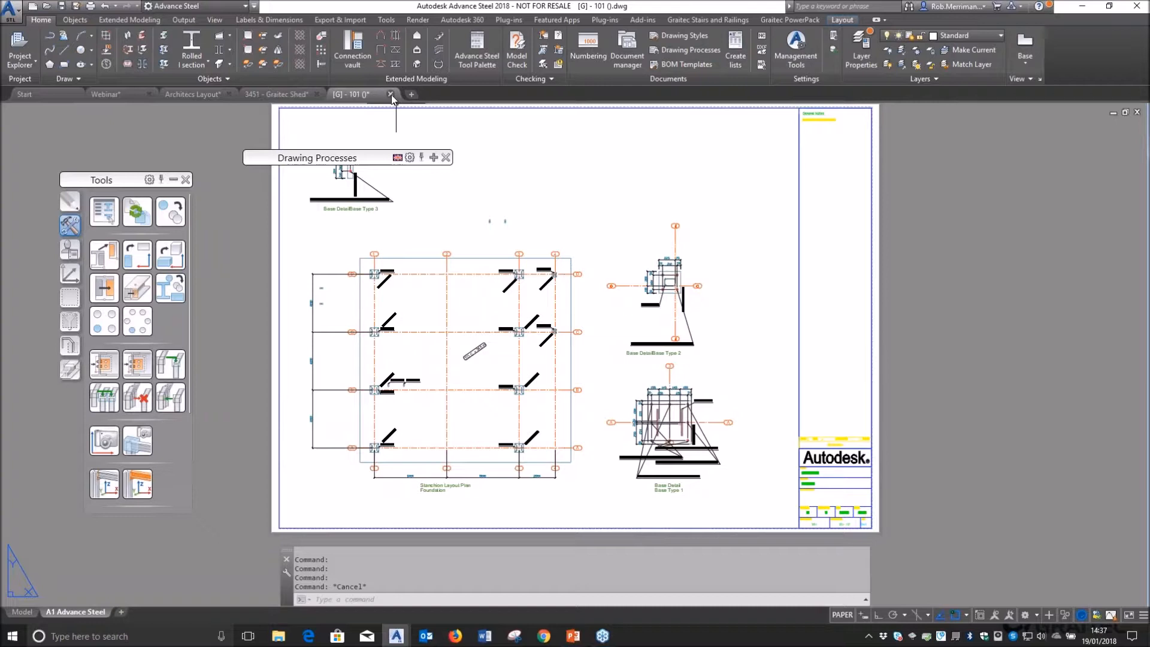
left_click(391, 95)
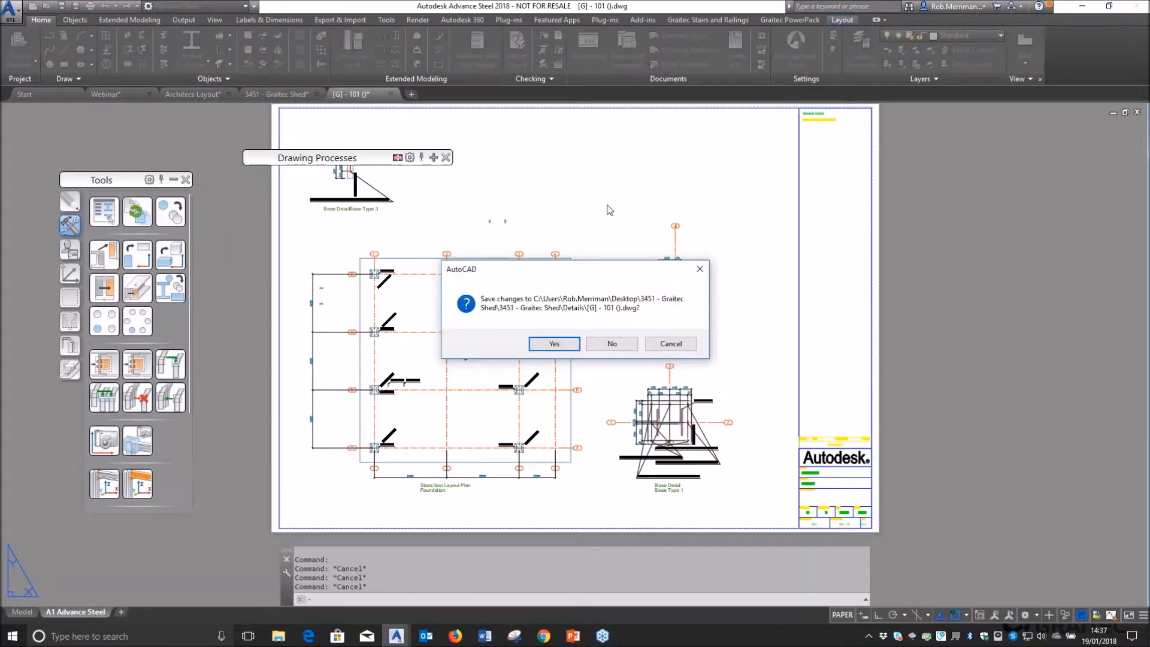
left_click(612, 344)
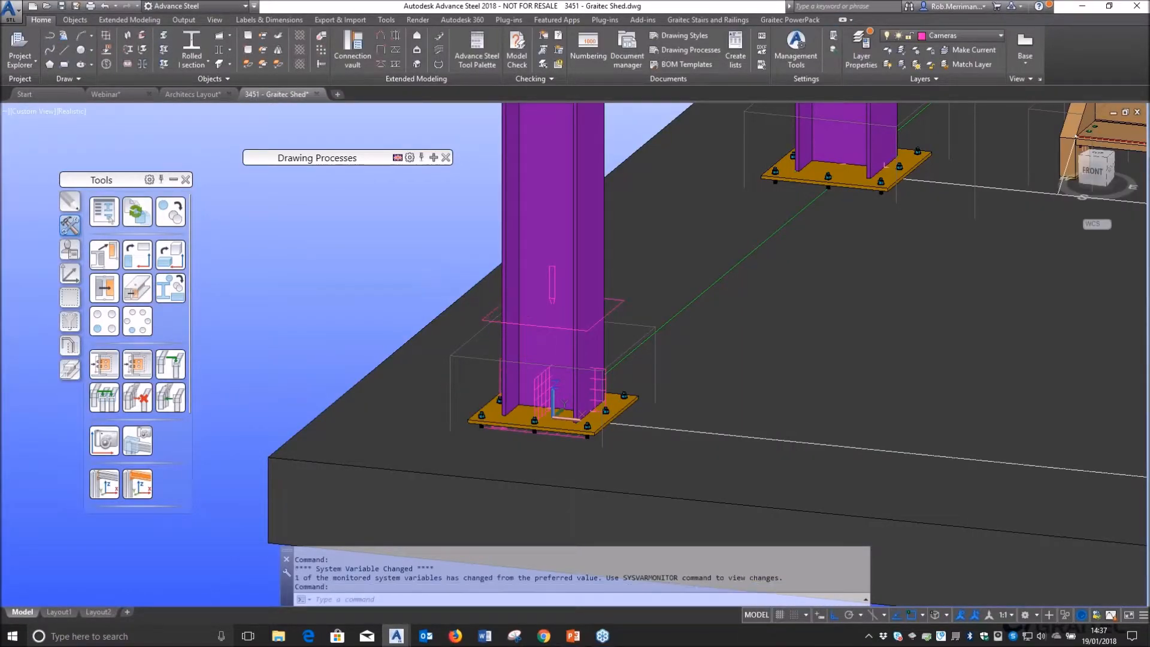
- Browse the detail styles available for the Foundation camera and close its properties without changing the style
left_click(234, 348)
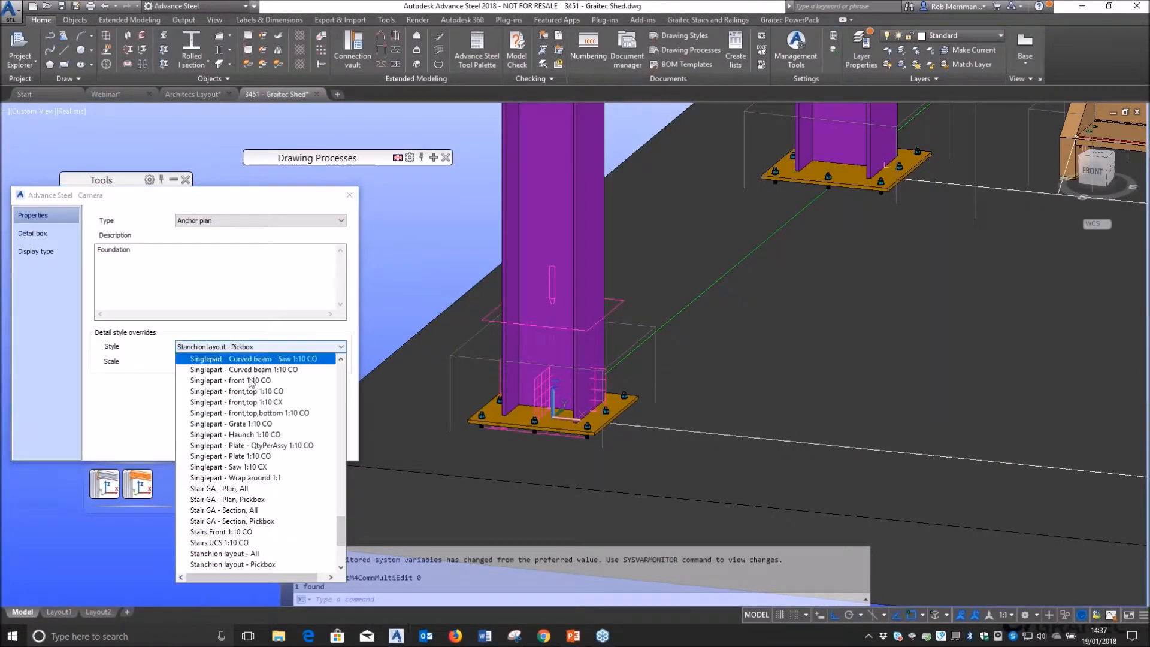
scroll(277, 412, "up", 5)
scroll(277, 412, "up", 15)
scroll(277, 412, "up", 3)
left_click(350, 195)
left_click(349, 195)
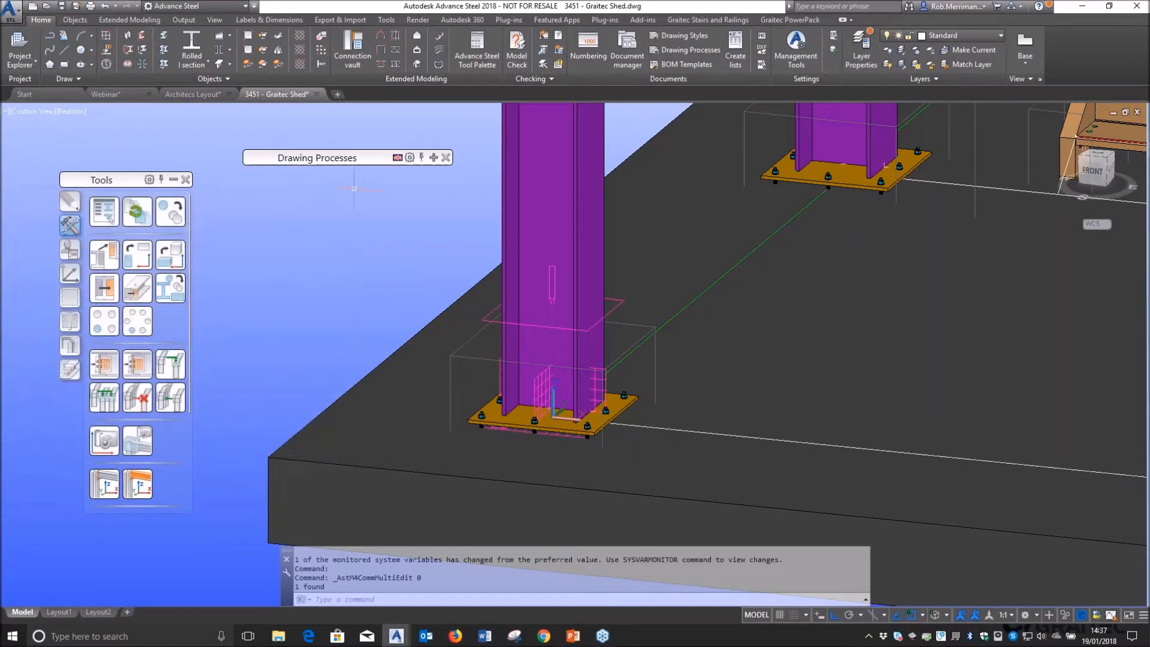
- Browse the GA - Elevation and GA - 3D drawing styles with their previews and descriptions
left_click(668, 37)
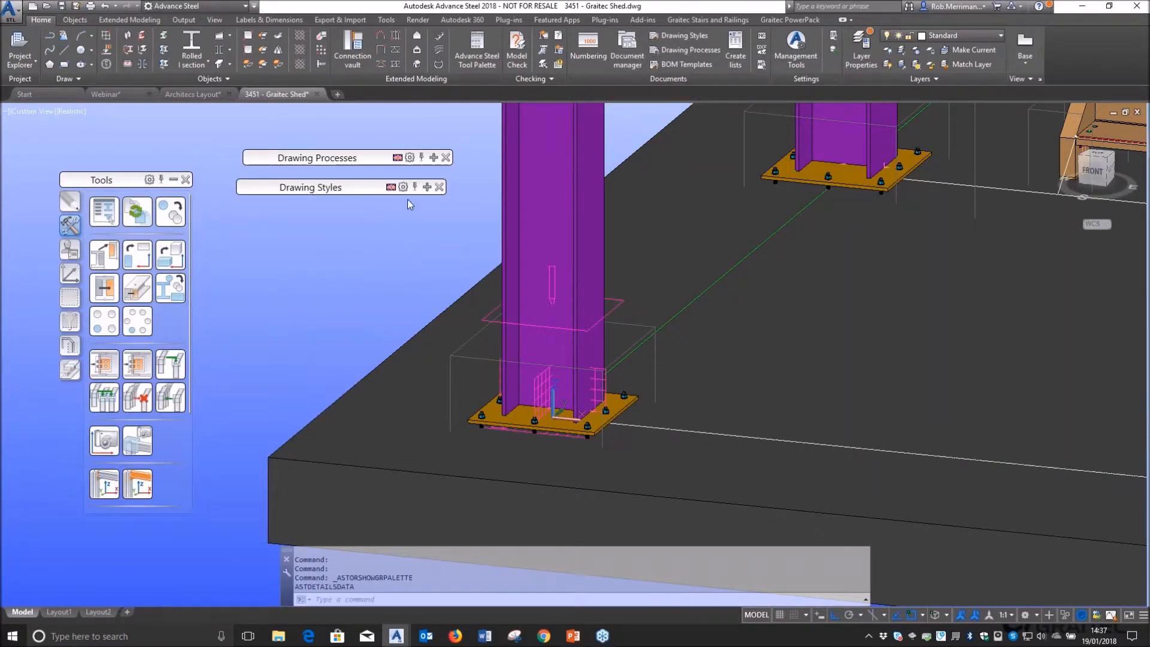
left_click(439, 208)
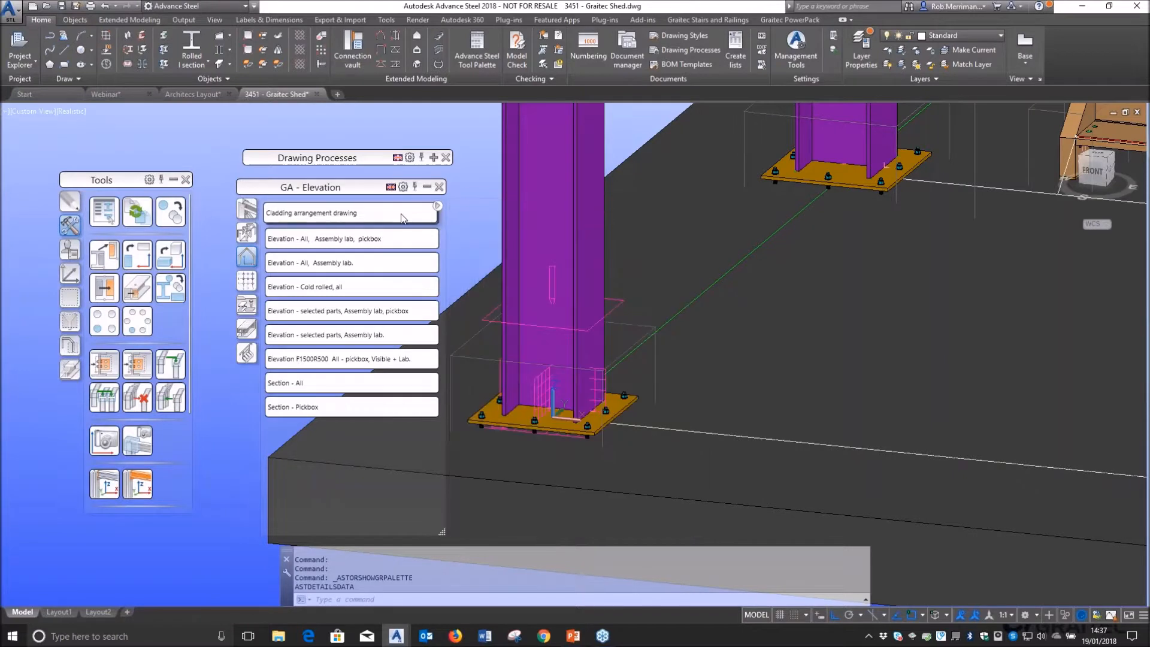
left_click(438, 207)
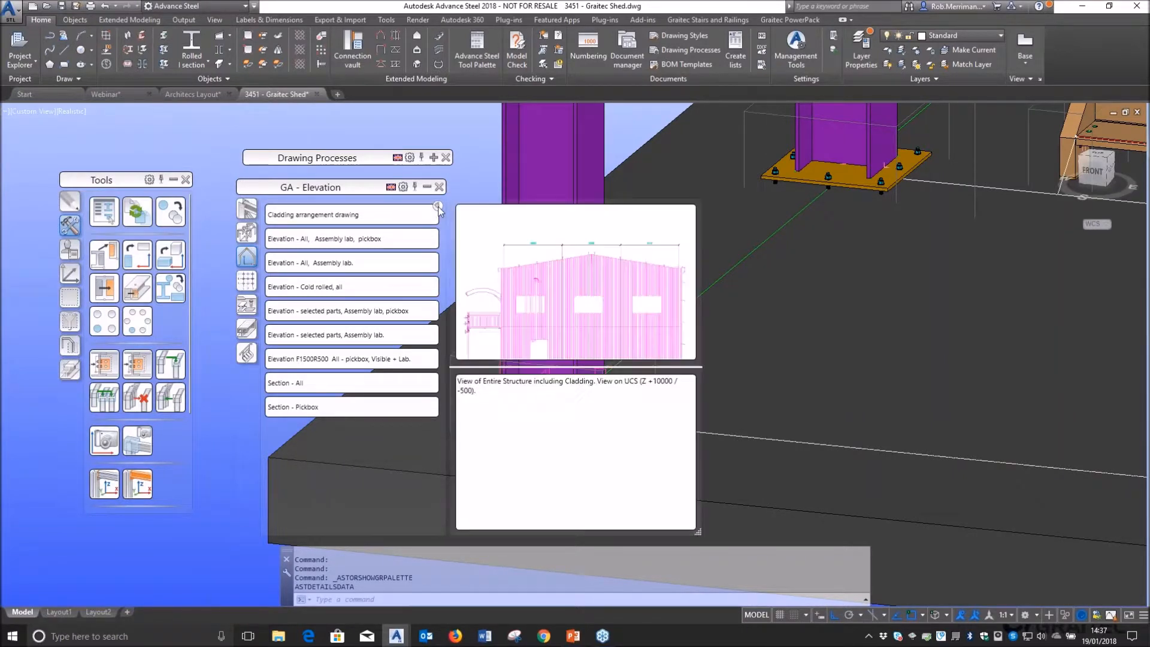
left_click(245, 234)
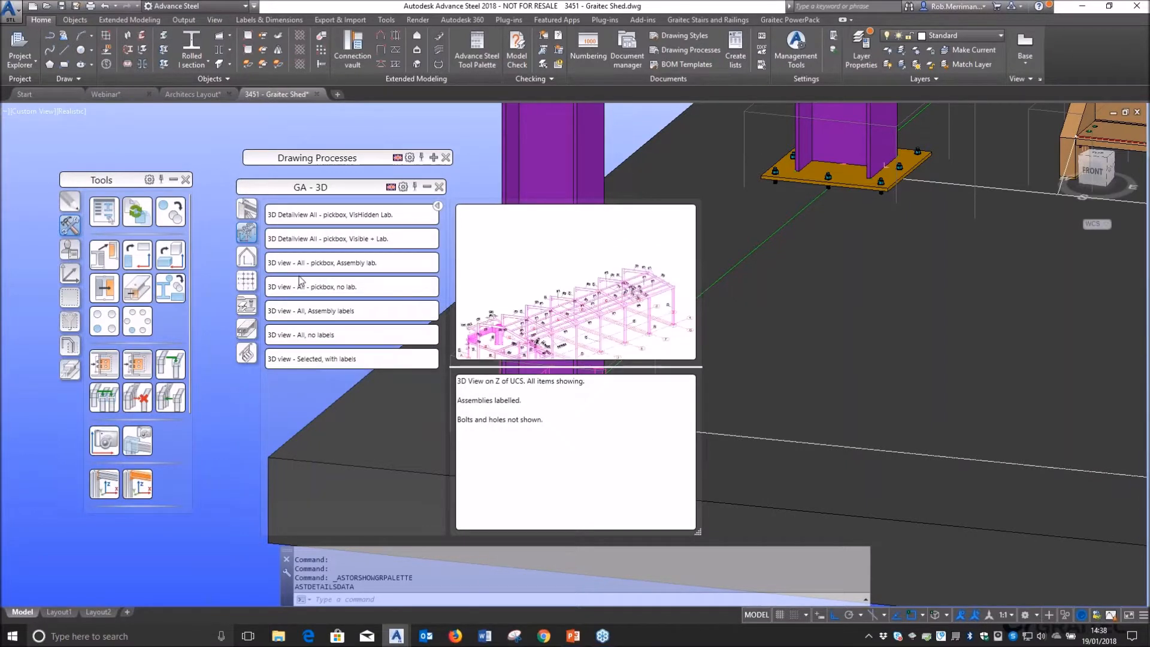
left_click(251, 261)
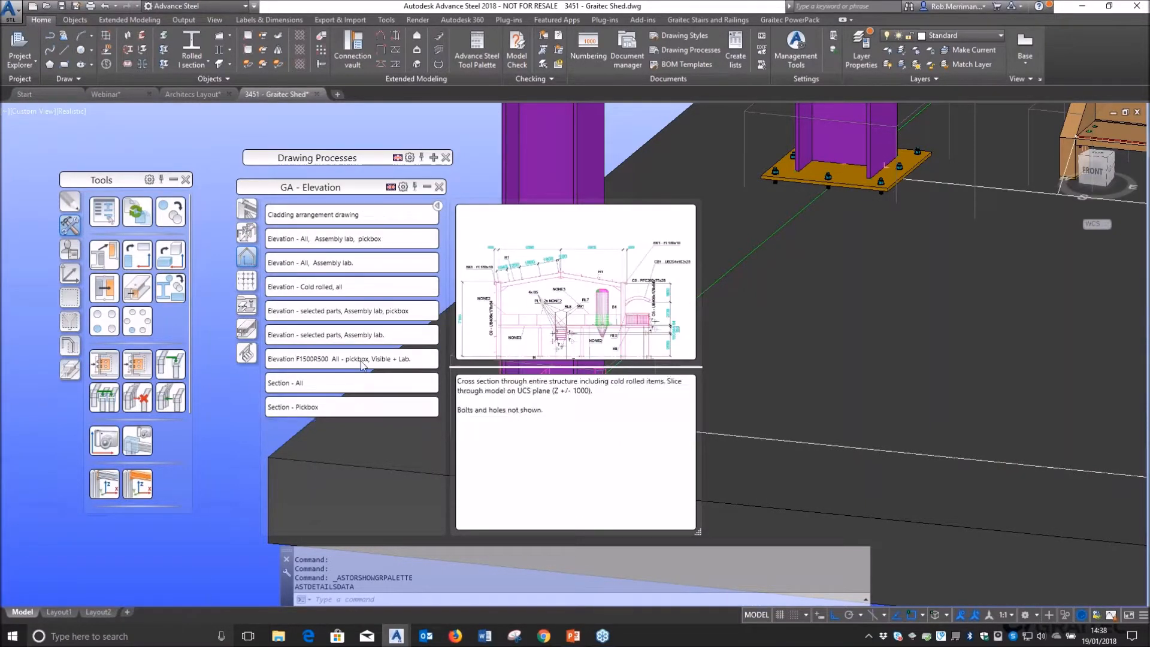
left_click(439, 187)
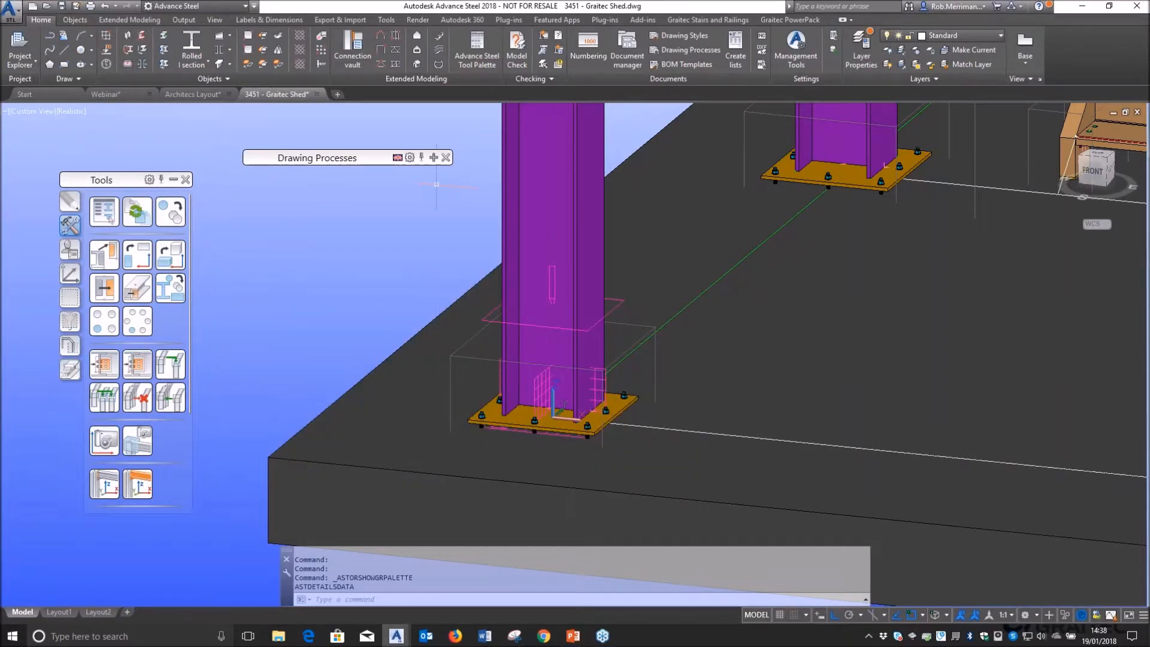
- Show the camera detail drawing of the upper floor plan camera in the Graitec Shed model
scroll(354, 256, "down", 6)
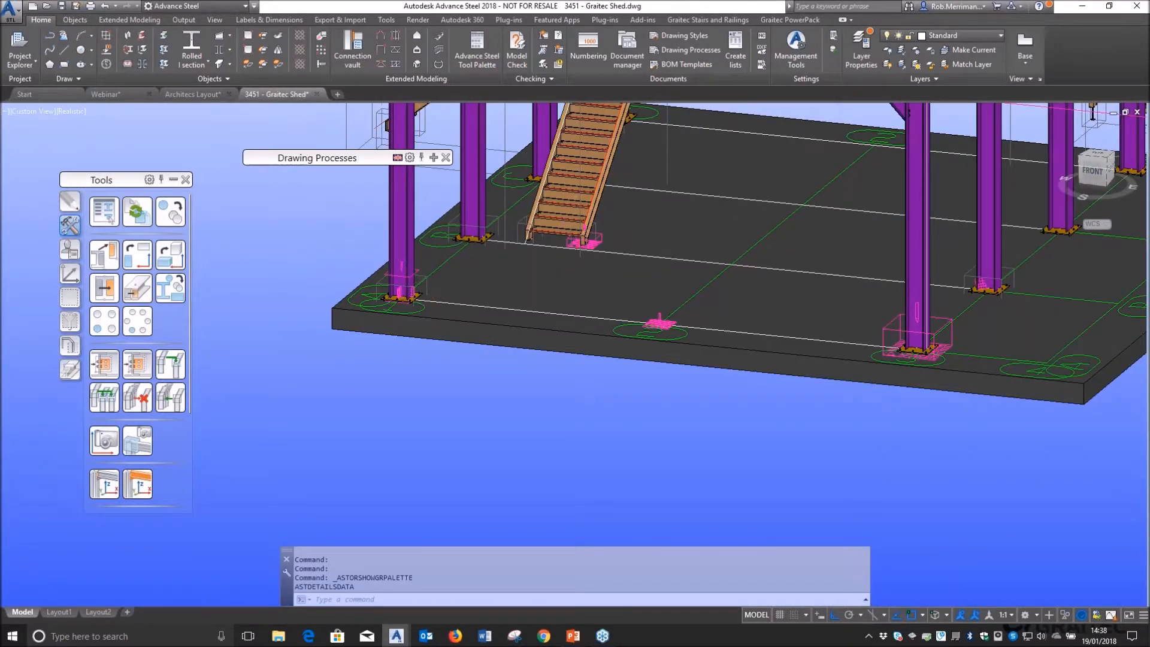
scroll(533, 296, "down", 4)
left_click(719, 168)
right_click(861, 183)
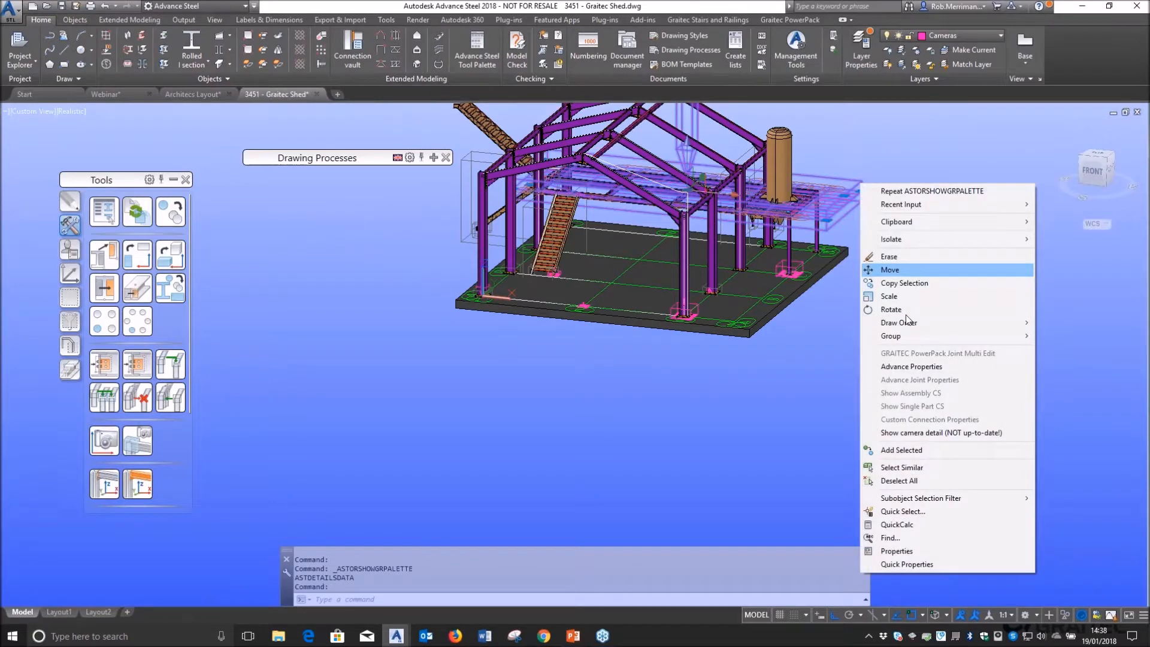
left_click(922, 432)
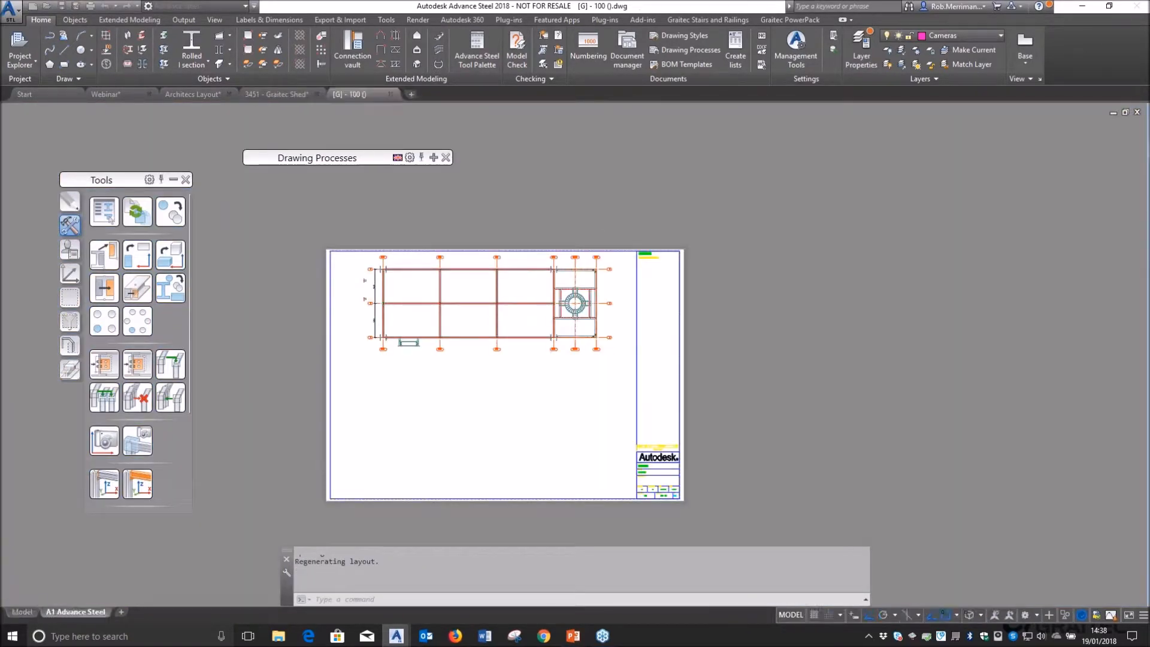
- Insert leader labels for two beams meeting at grid intersection 1-2/b, one on each side of grid 1-2
left_click(278, 17)
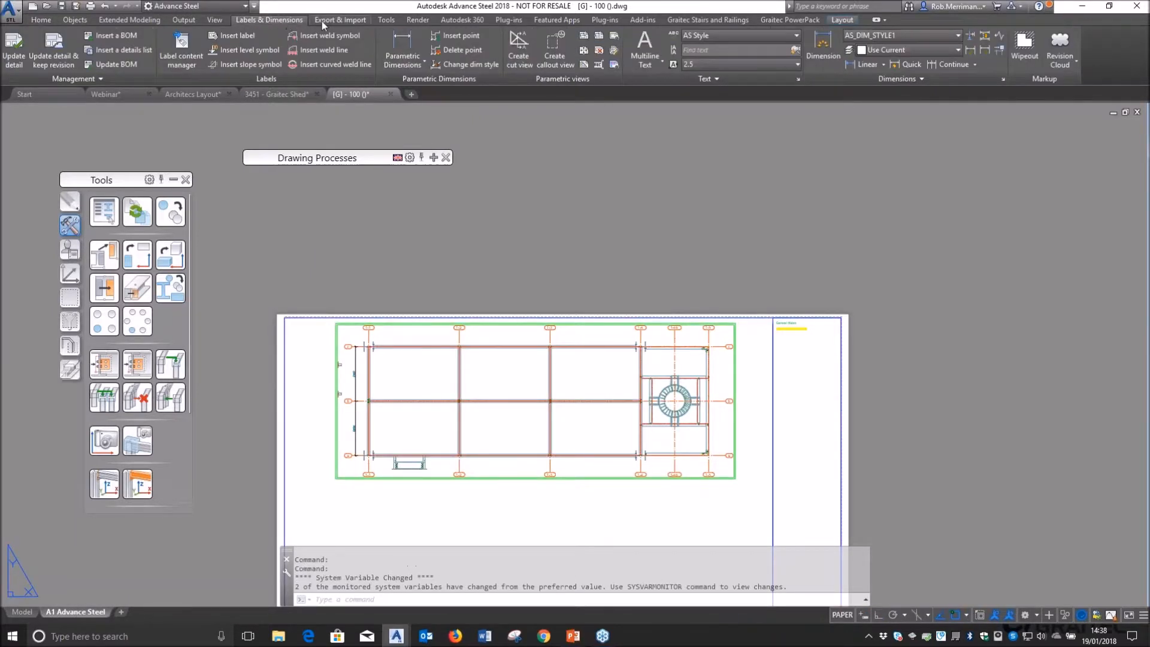
left_click(236, 37)
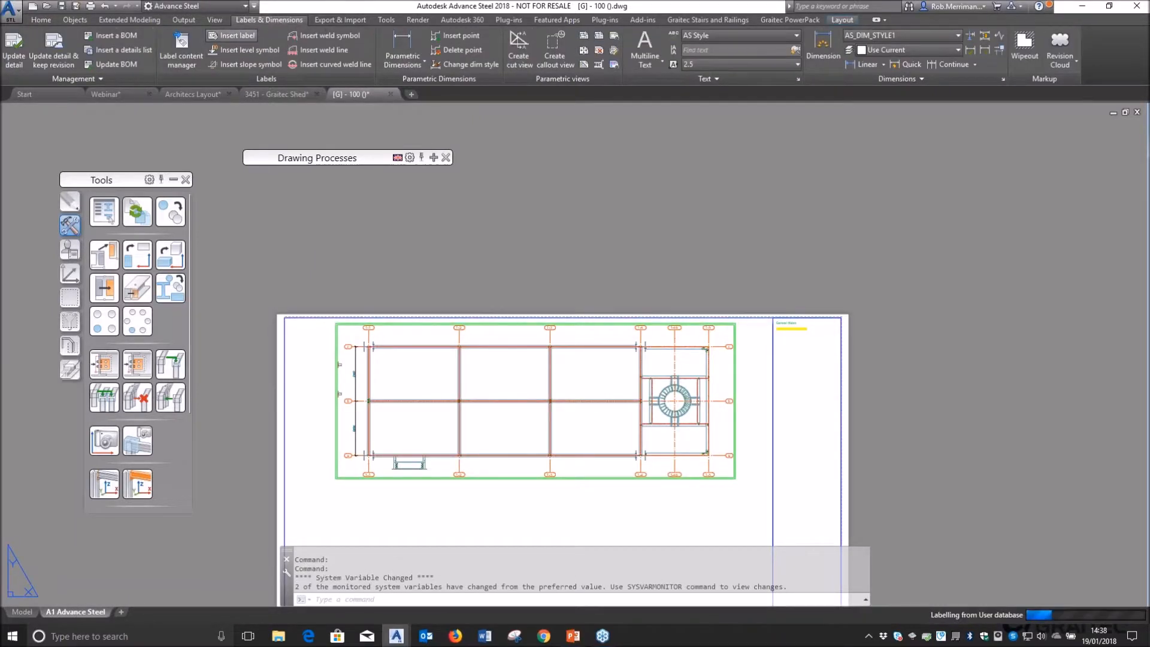
scroll(450, 399, "up", 8)
left_click(487, 413)
left_click(445, 352)
key("Return")
left_click(530, 411)
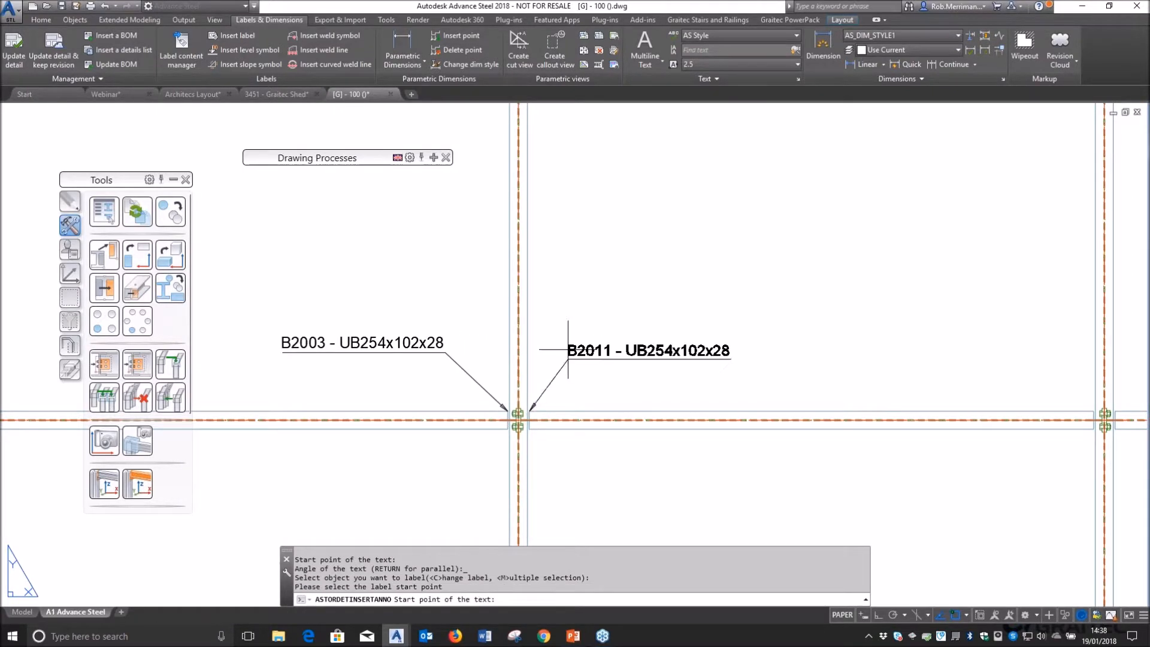
left_click(587, 346)
key("Return")
- Insert leader labels at grid intersection 1-1/a for the beam along grid a and the beam along grid 1-1
scroll(525, 283, "down", 4)
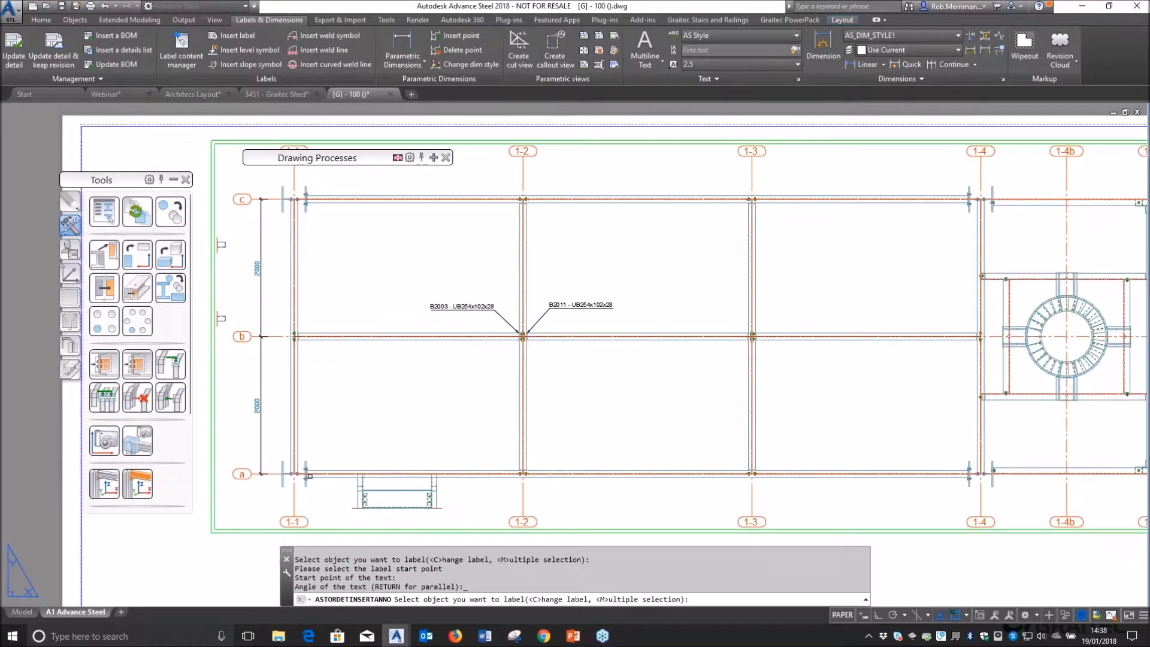
scroll(309, 476, "up", 5)
left_click(342, 454)
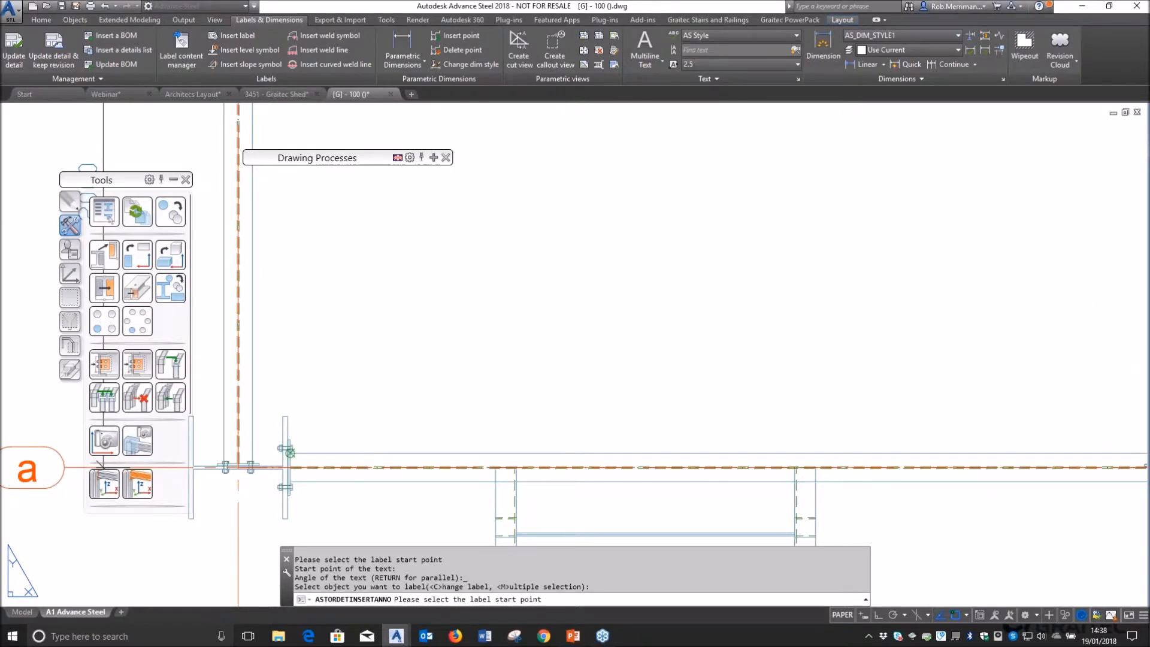
left_click(290, 452)
scroll(333, 452, "down", 3)
left_click(462, 436)
key("Return")
left_click(283, 416)
left_click(282, 459)
left_click(324, 393)
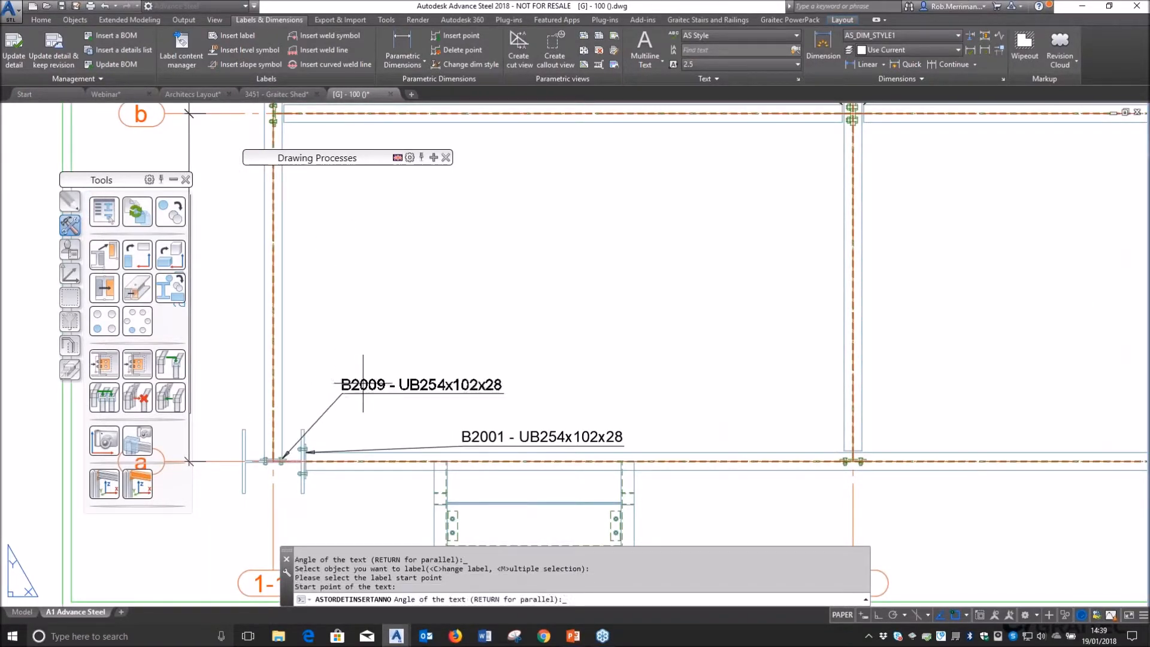
key("Return")
- Insert a label for the beam on grid 1-4, its leader starting near grid b and its text running alongside the beam
scroll(311, 444, "down", 3)
scroll(720, 429, "down", 2)
scroll(677, 426, "down", 2)
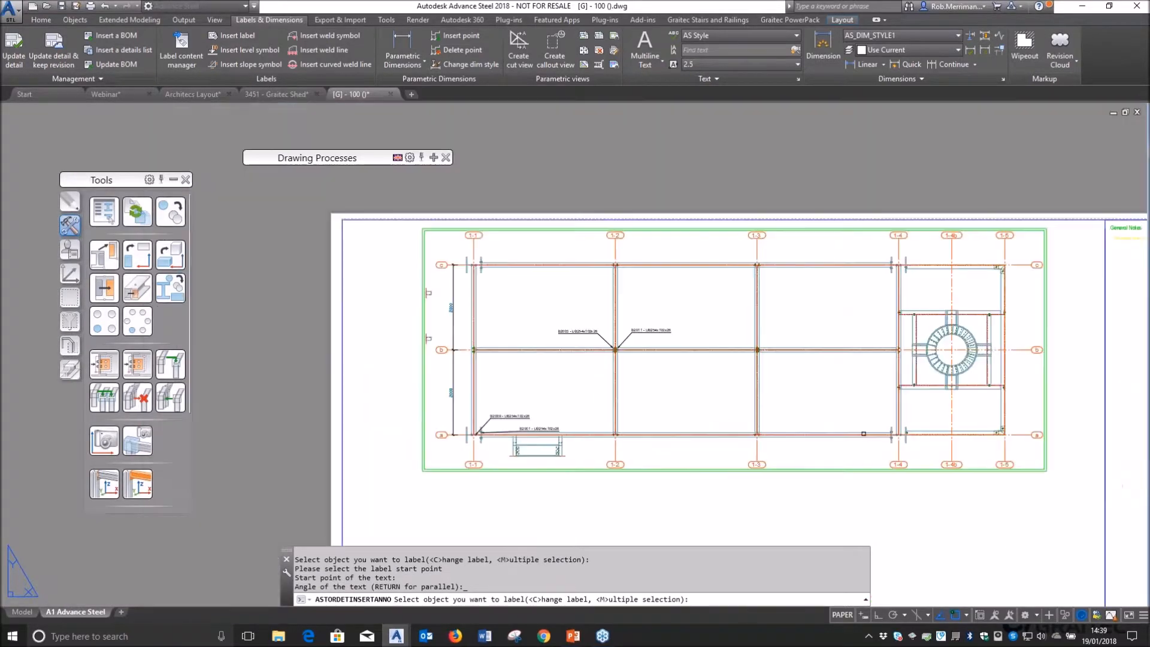
scroll(937, 393, "up", 4)
left_click(855, 242)
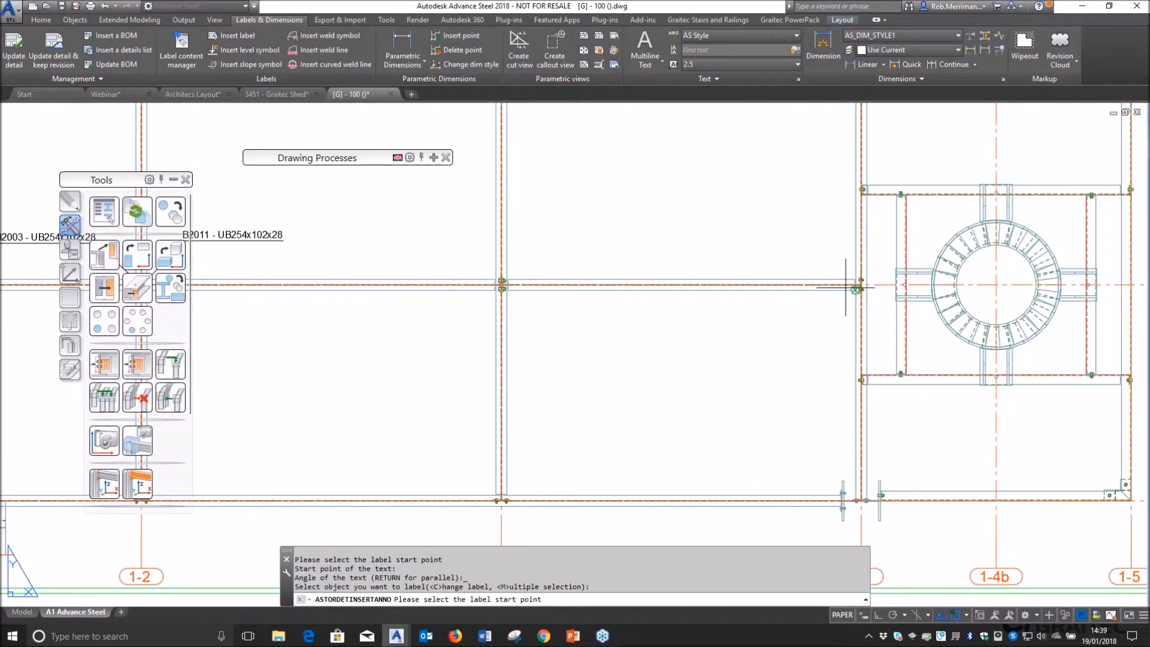
left_click(854, 292)
left_click(848, 413)
key("Return")
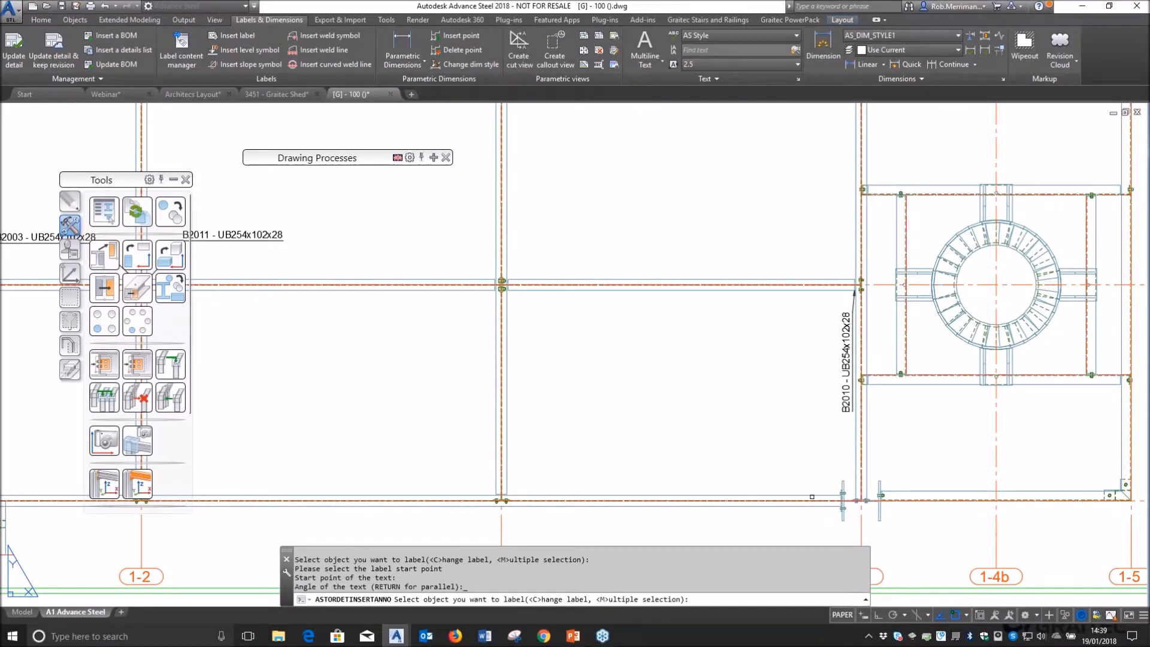
- Insert a label for the grid a beam between grids 1-3 and 1-4, with its leader starting at intersection 1-3/a
left_click(534, 493)
left_click(509, 493)
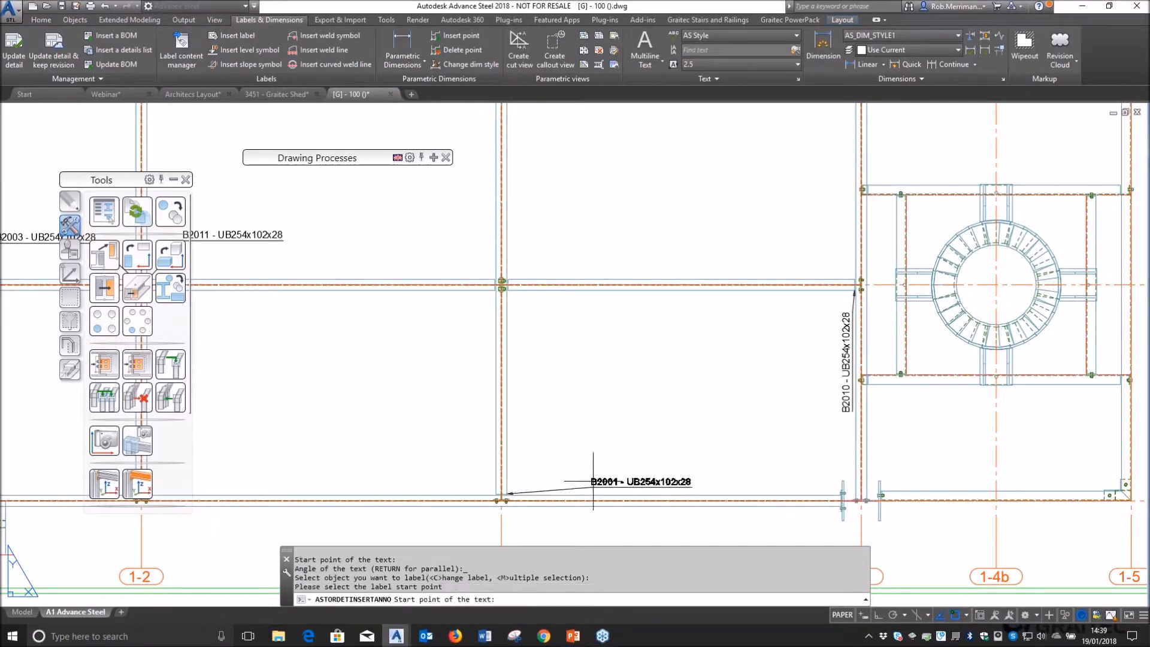
left_click(641, 484)
key("Return")
key("Return")
- Open the shared Advance properties of five beam labels, leaving out the one above the small frame on grid a
left_click(647, 486)
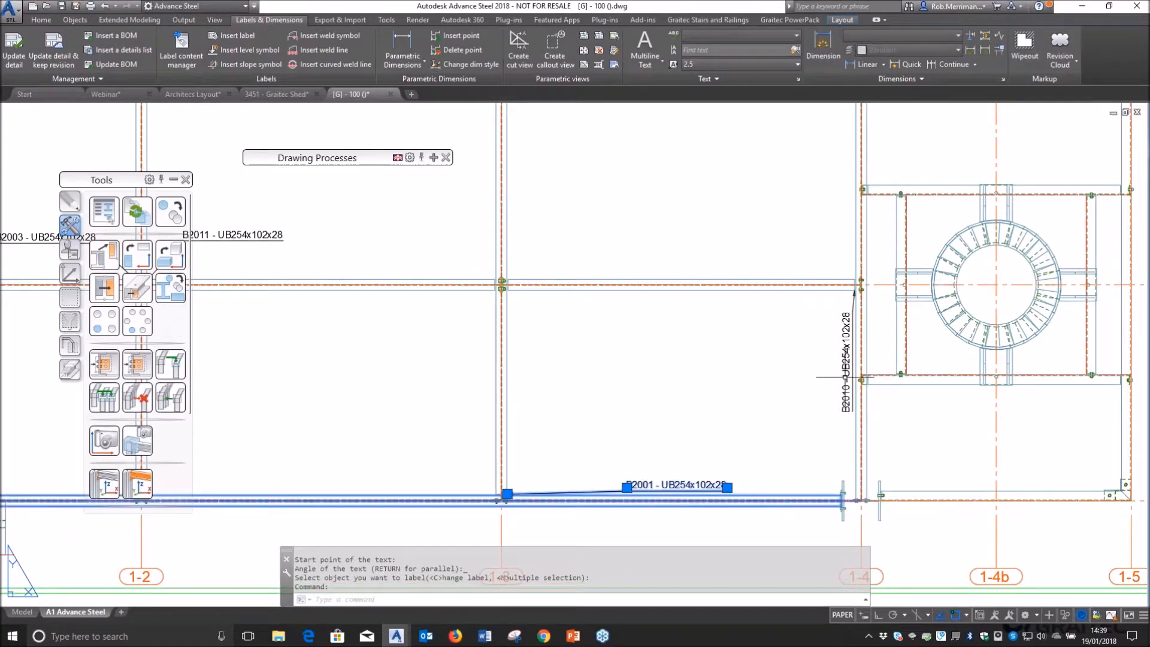
left_click(852, 384)
scroll(861, 393, "down", 4)
left_click(607, 326)
left_click(543, 332)
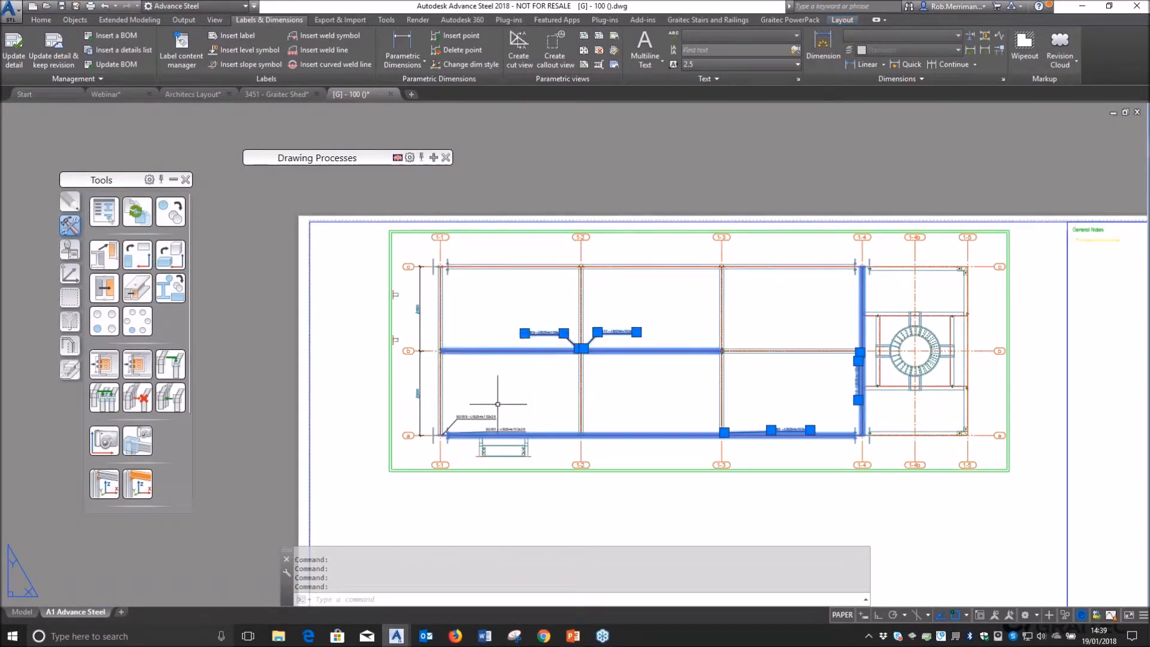
left_click(476, 416)
right_click(490, 414)
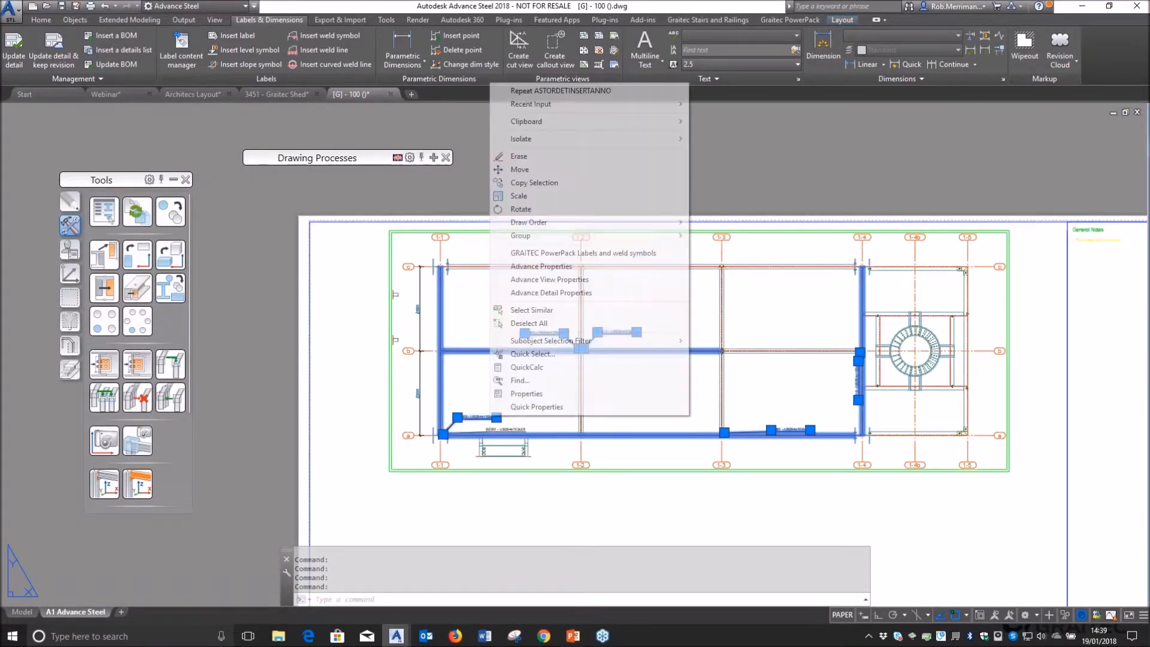
left_click(565, 269)
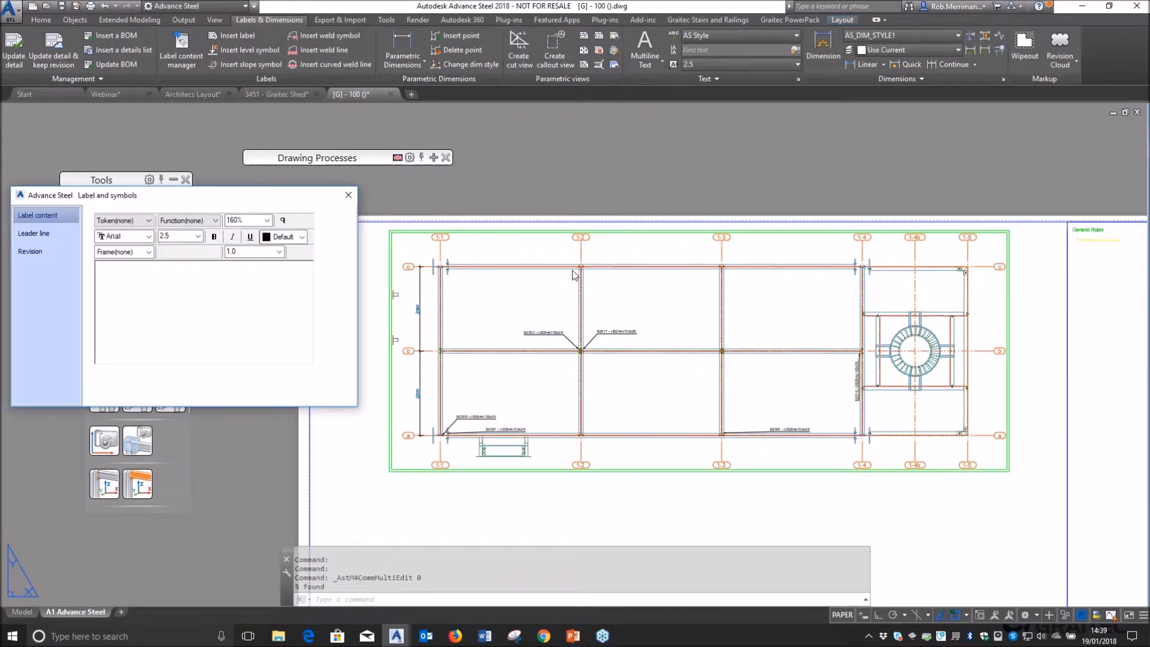
- Set the content of the selected labels to the Part Name token and close the label properties
left_click(139, 220)
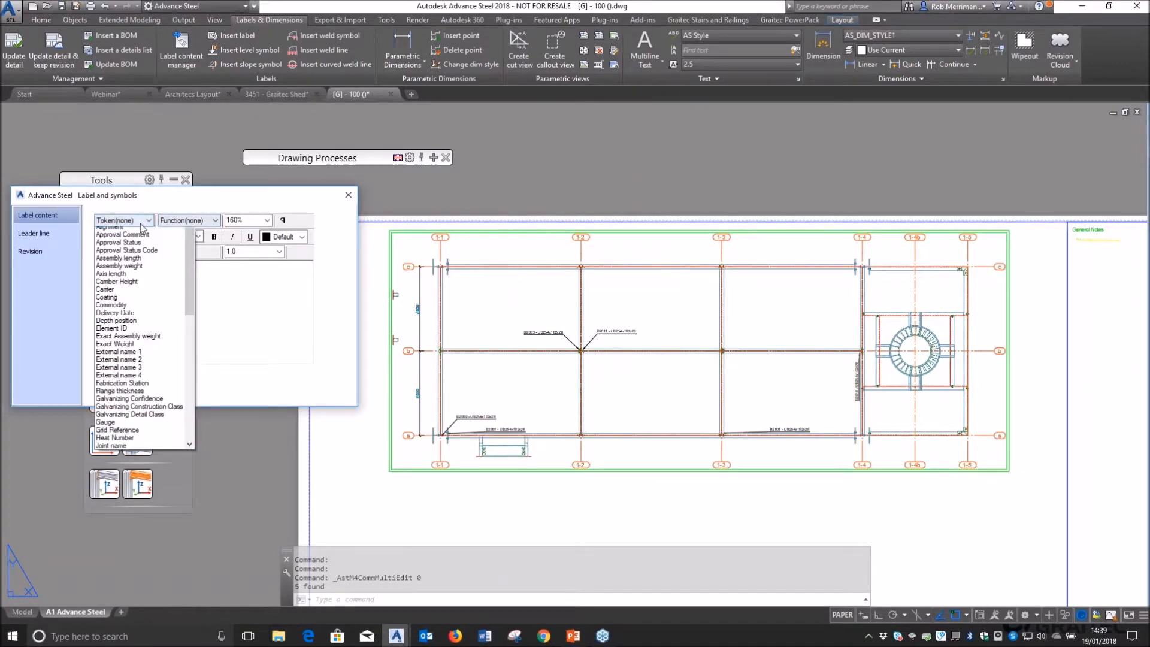
scroll(149, 352, "down", 4)
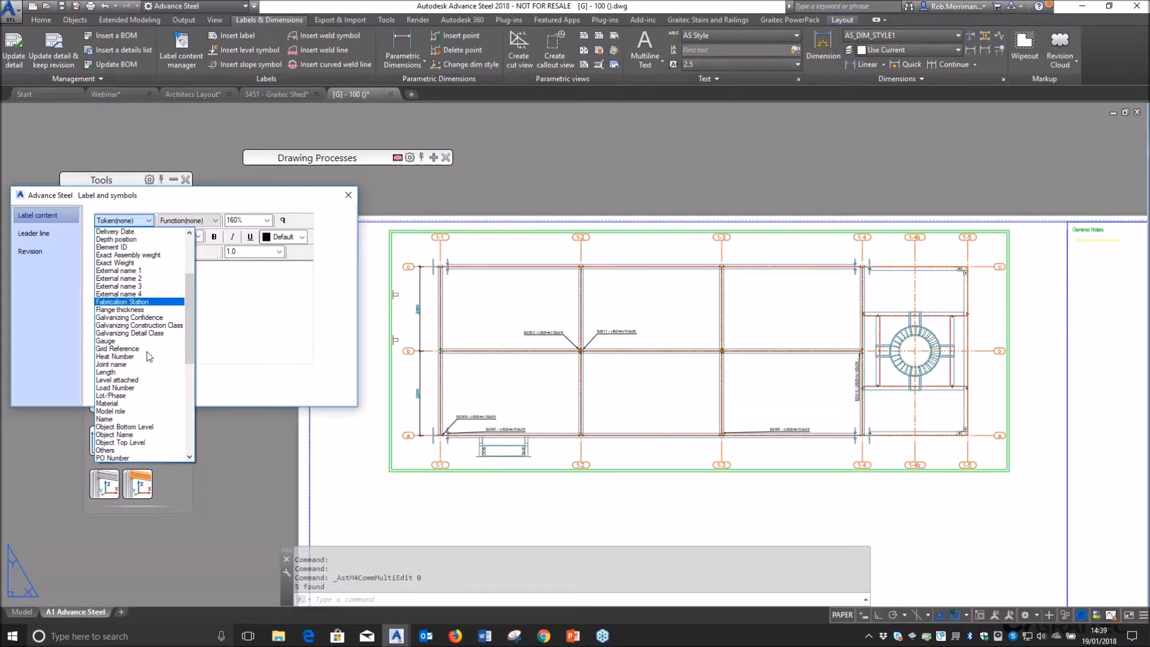
scroll(146, 351, "down", 1)
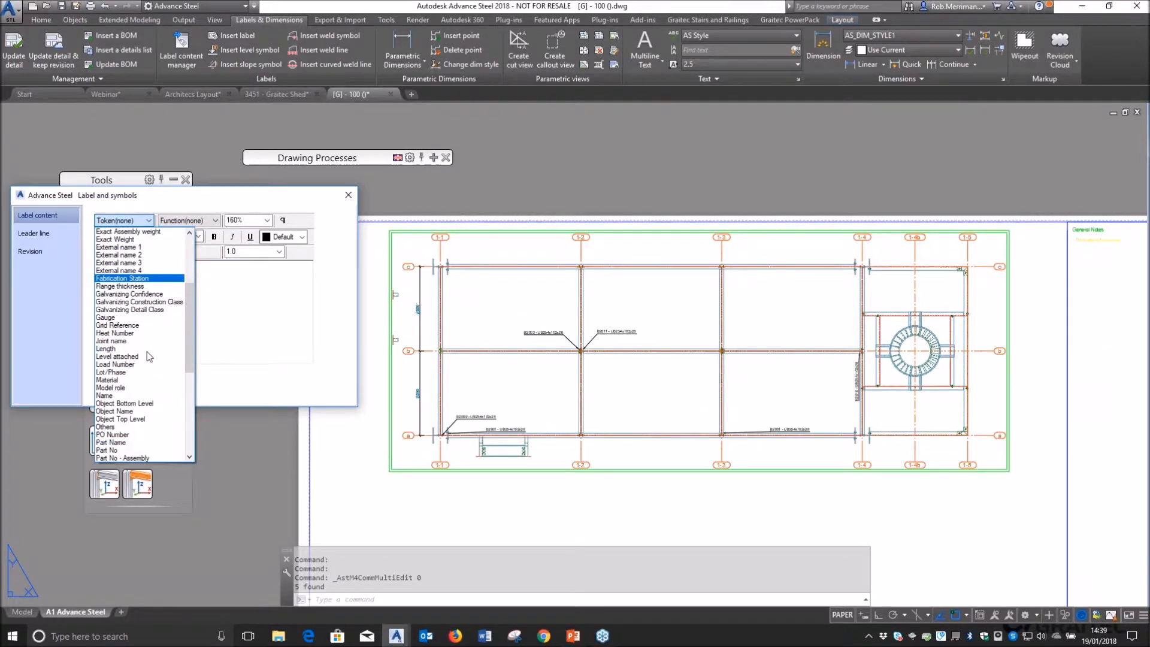
left_click(132, 443)
left_click(348, 194)
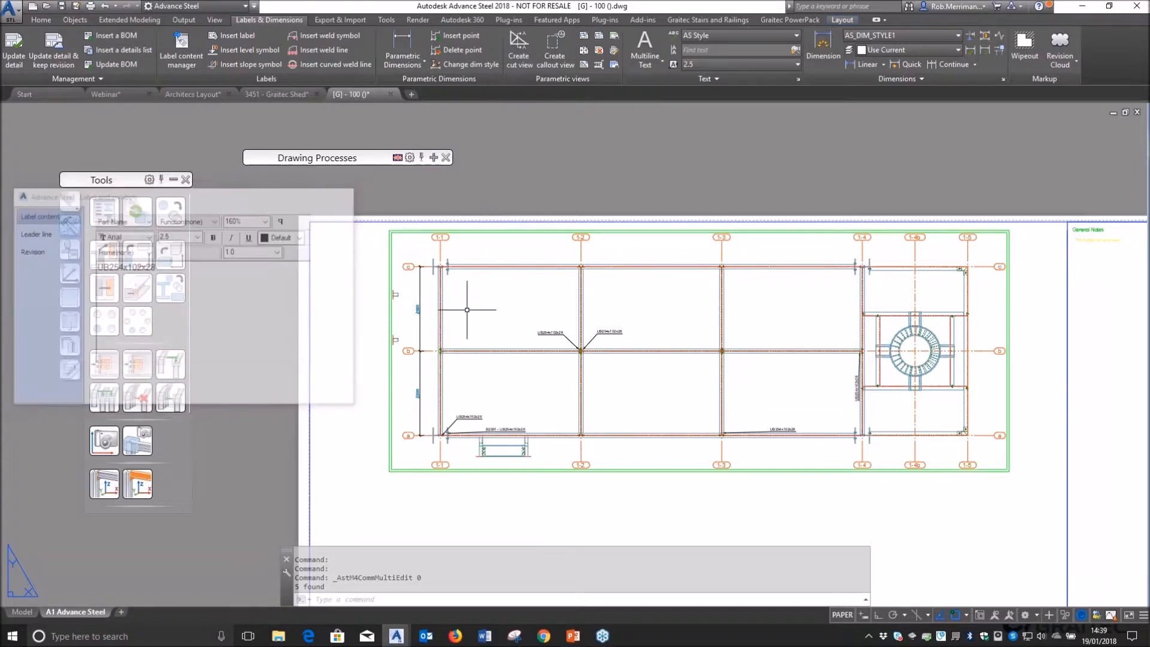
- Reposition the two labels at grid intersection 1-2/b so their texts sit farther out, just above the grid b beams
scroll(514, 244, "up", 3)
scroll(523, 246, "down", 3)
left_click(522, 246)
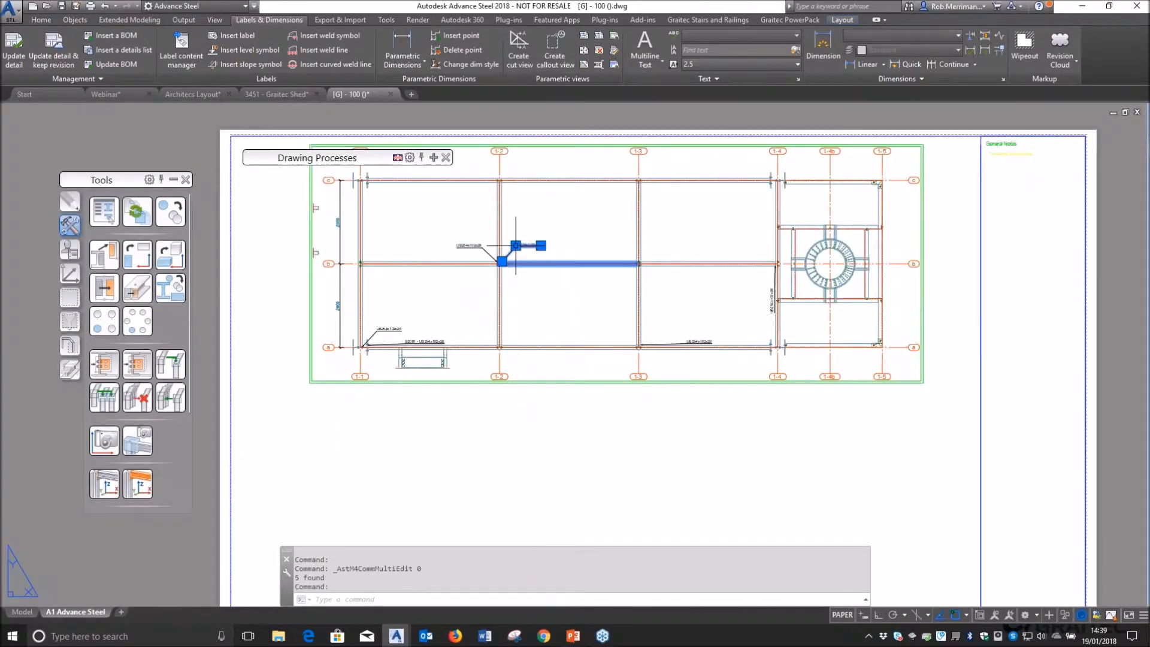
scroll(520, 245, "up", 2)
left_click(509, 245)
scroll(605, 274, "up", 2)
scroll(598, 291, "down", 4)
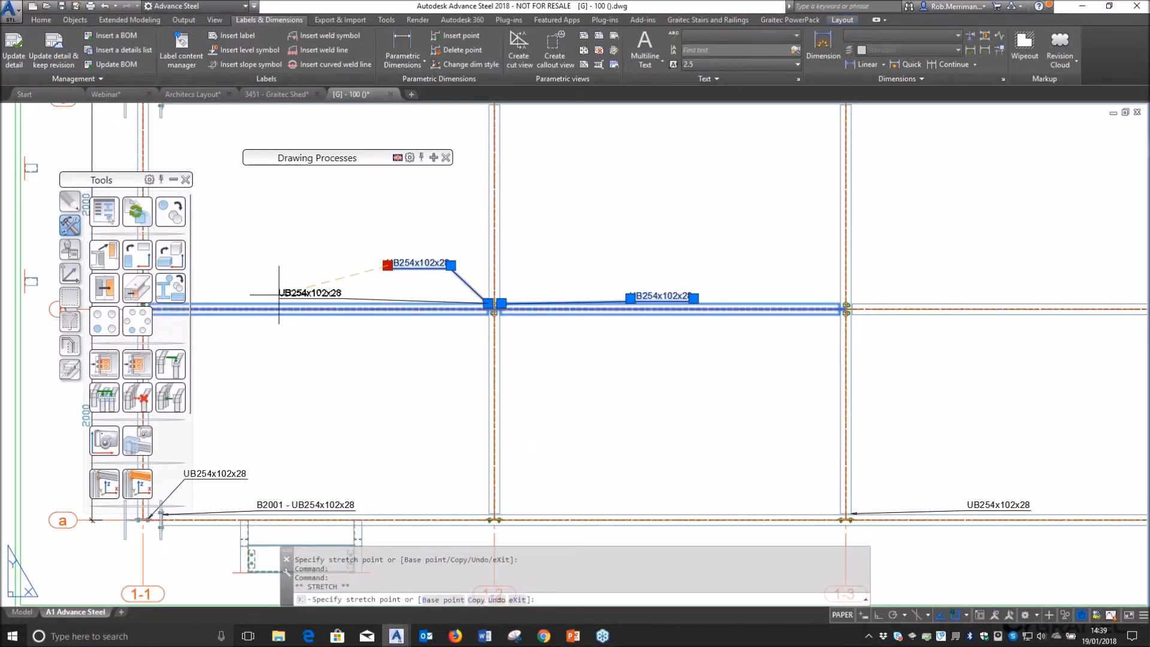
left_click(278, 293)
- Reposition the label of the grid 1-1 beam so its text runs vertically alongside the beam between grids a and b
scroll(521, 328, "down", 2)
scroll(328, 408, "up", 2)
left_click(353, 426)
left_click(362, 428)
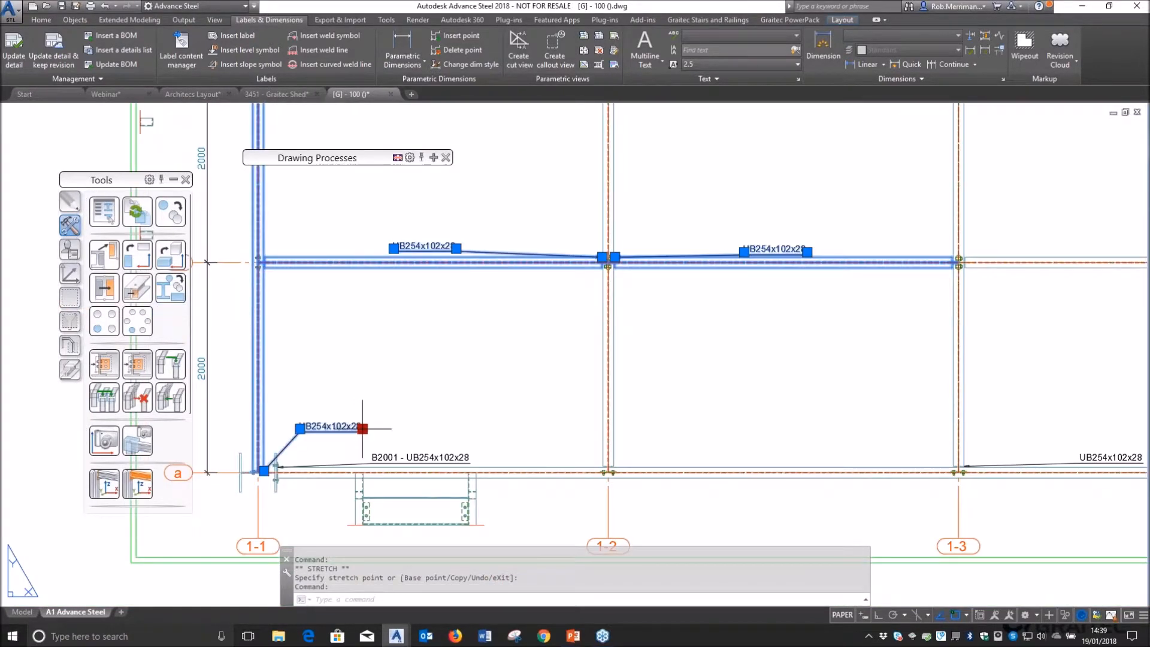
left_click(362, 372, "shift")
left_click(303, 426)
key("Escape")
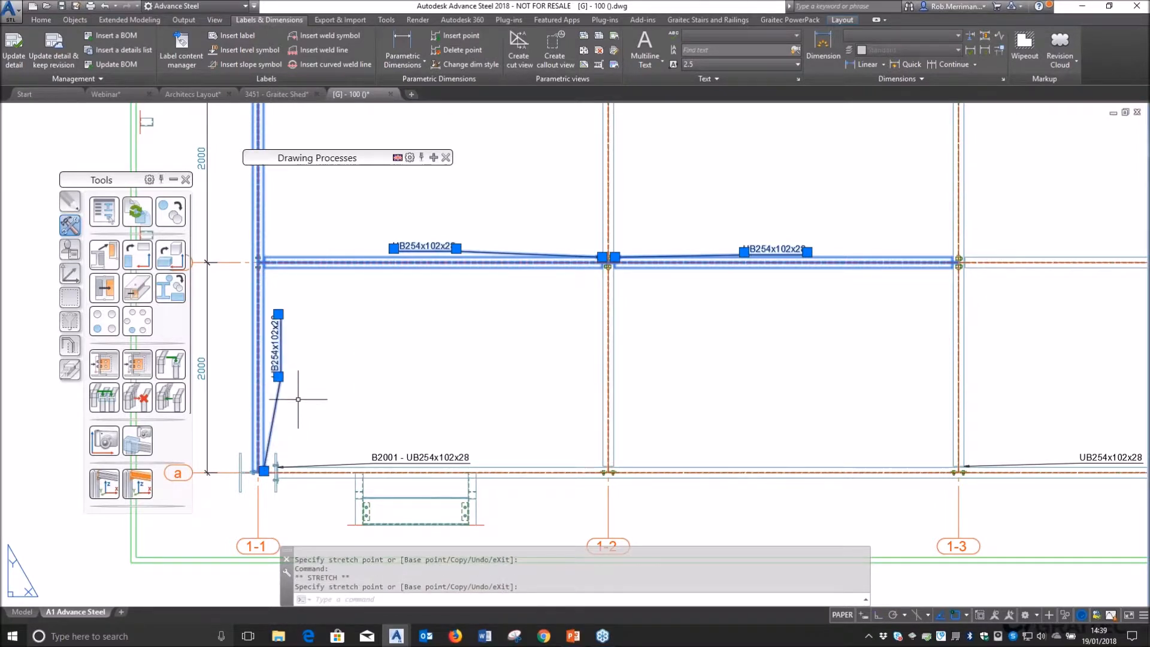
scroll(744, 380, "down", 3)
key("Escape")
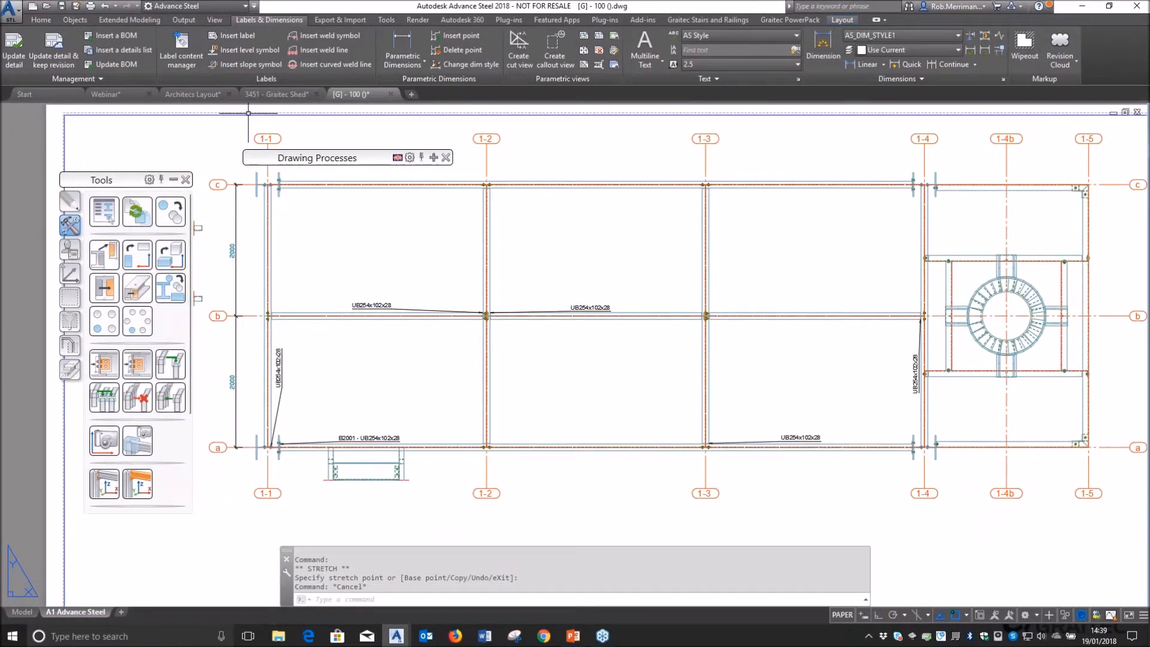
left_click(14, 51)
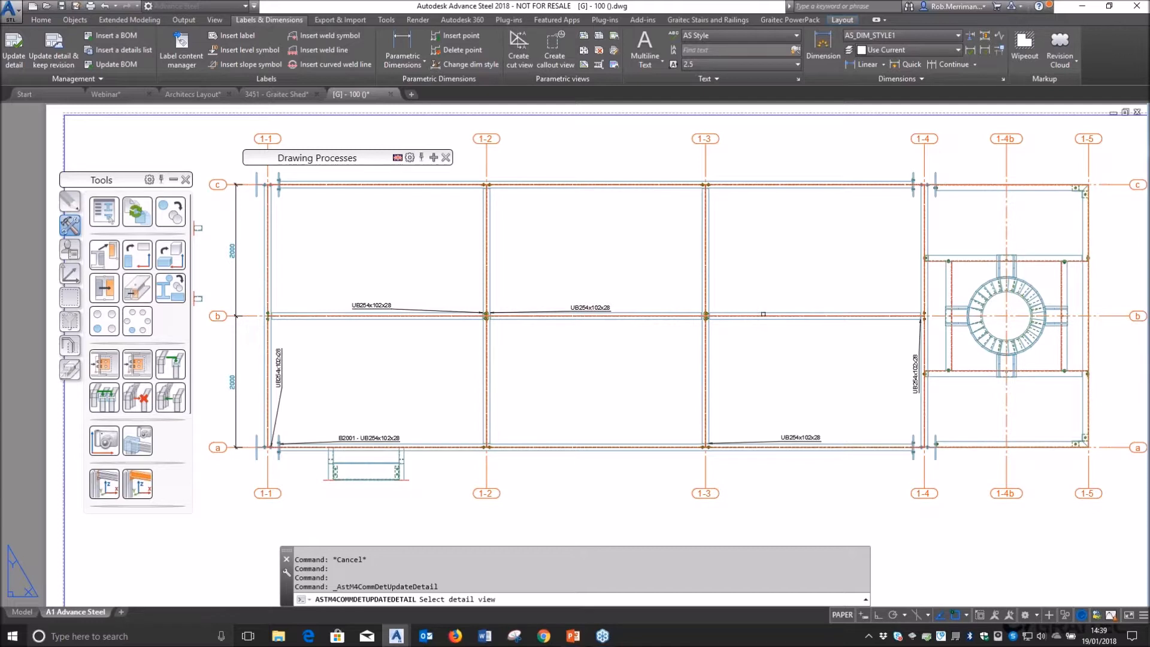
scroll(497, 309, "up", 5)
key("Escape")
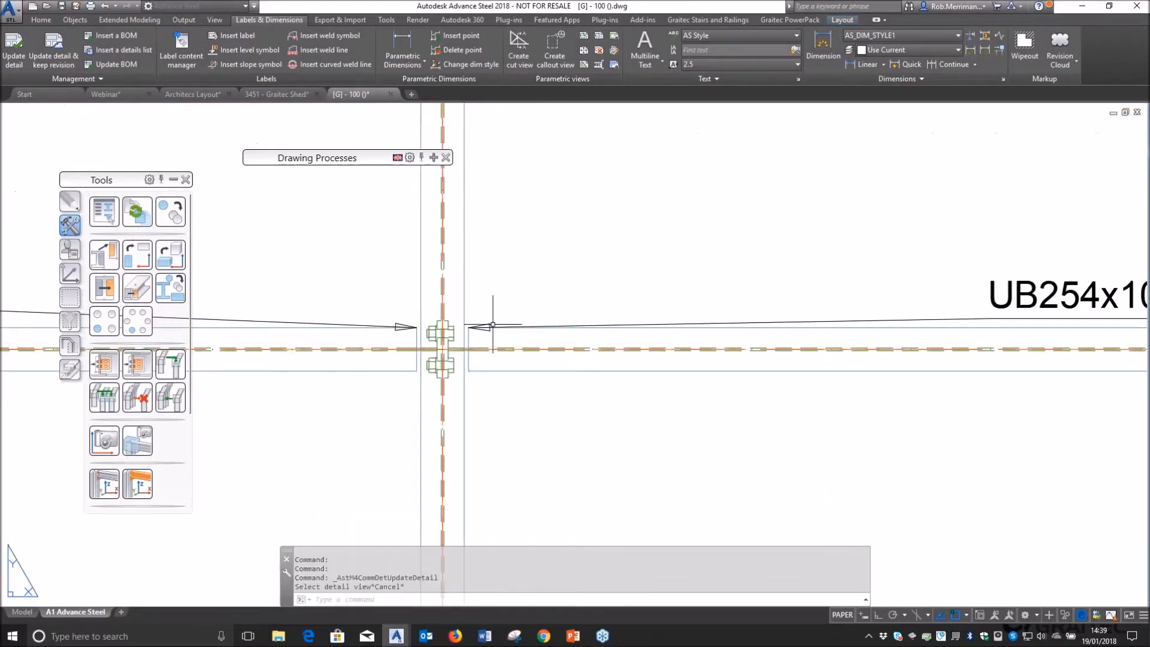
left_click(455, 323)
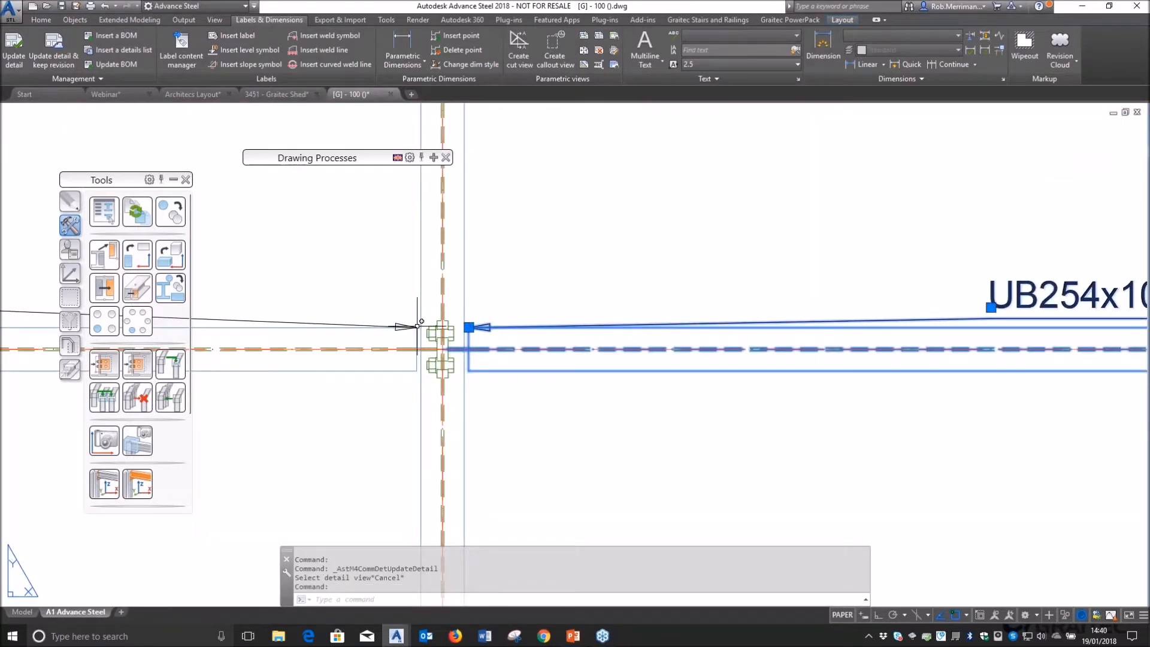
key("Escape")
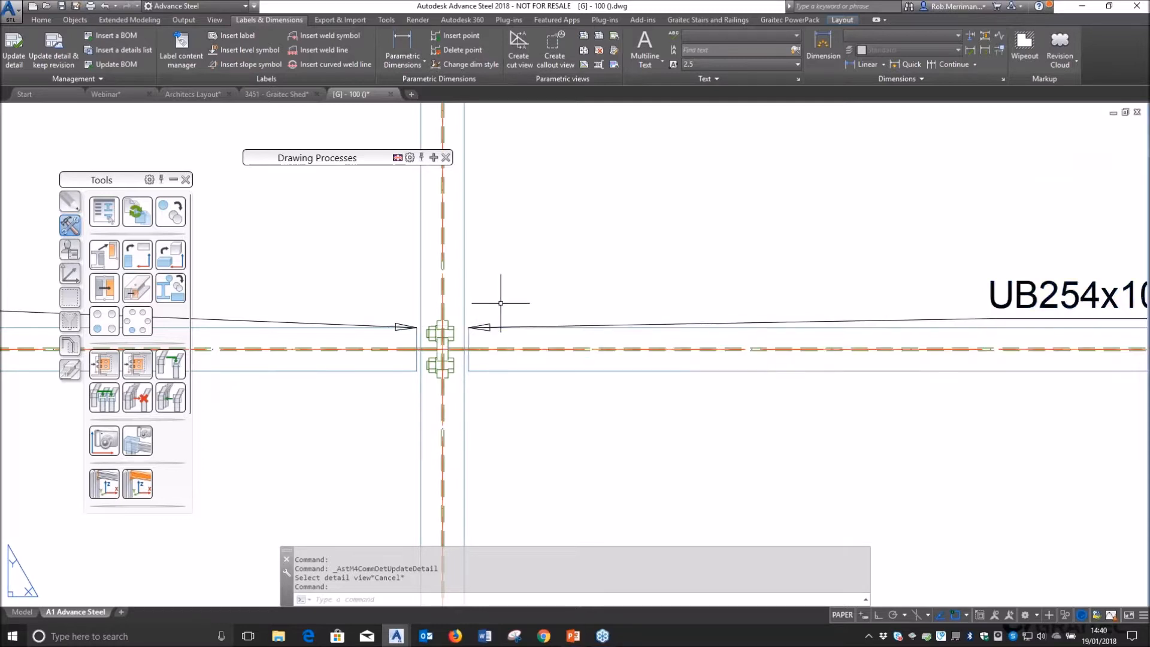
- Dimension between the two label leader tips at grid intersection 1-2/b, with the dimension line above the beams
left_click(824, 45)
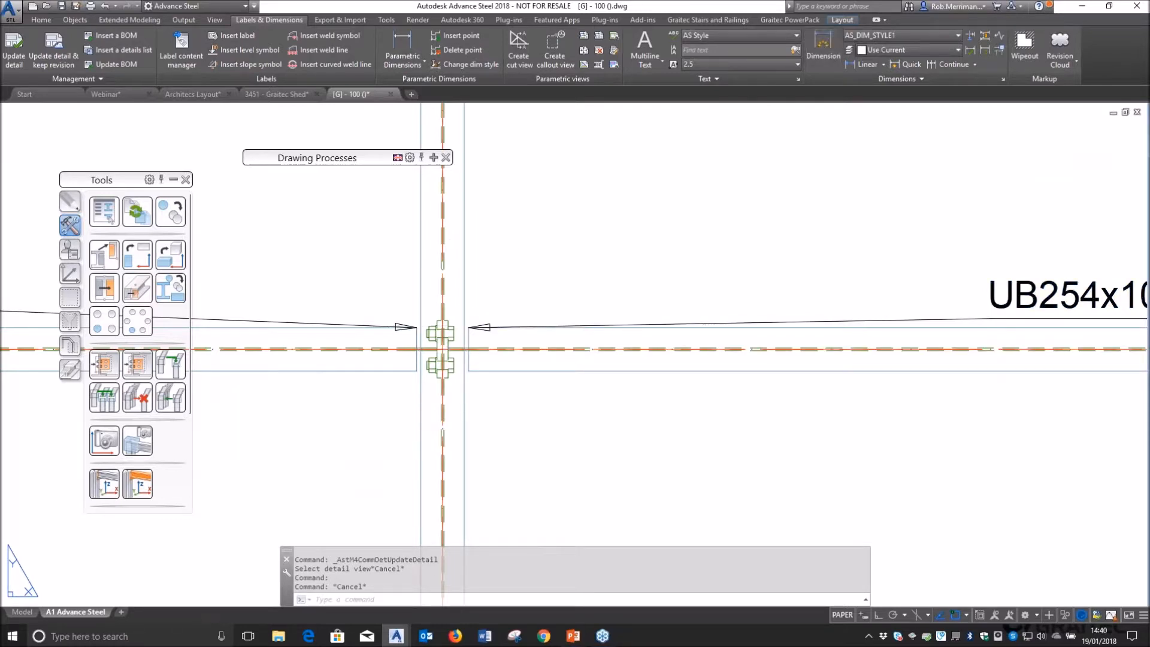
left_click(417, 327)
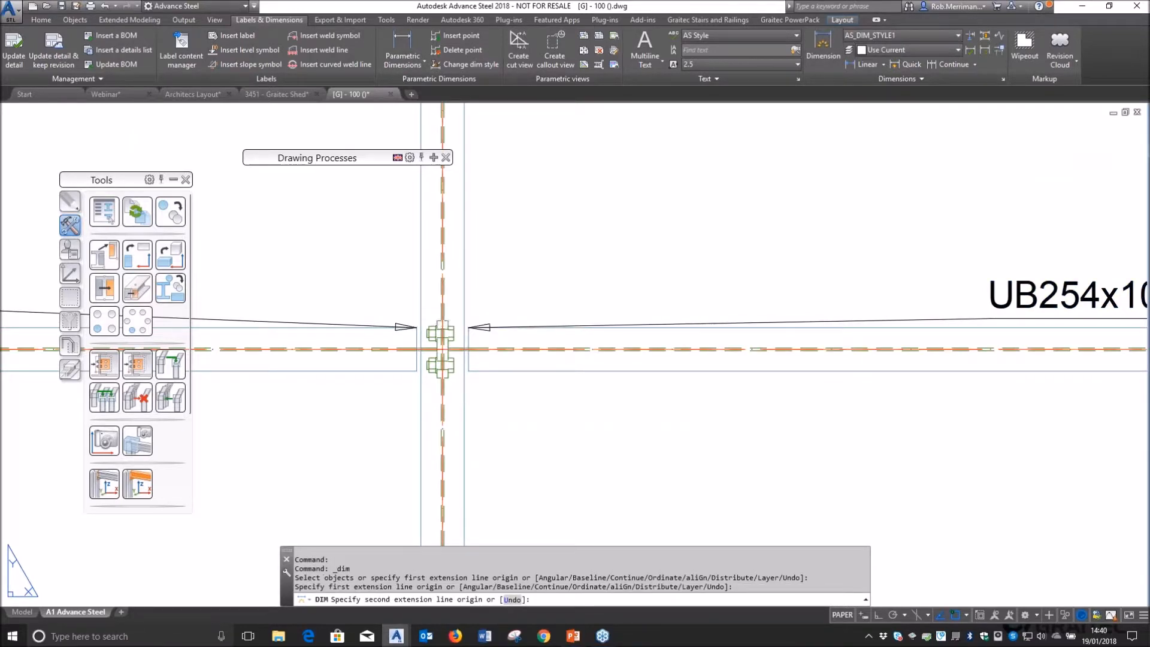
left_click(468, 327)
left_click(443, 221)
scroll(458, 308, "down", 5)
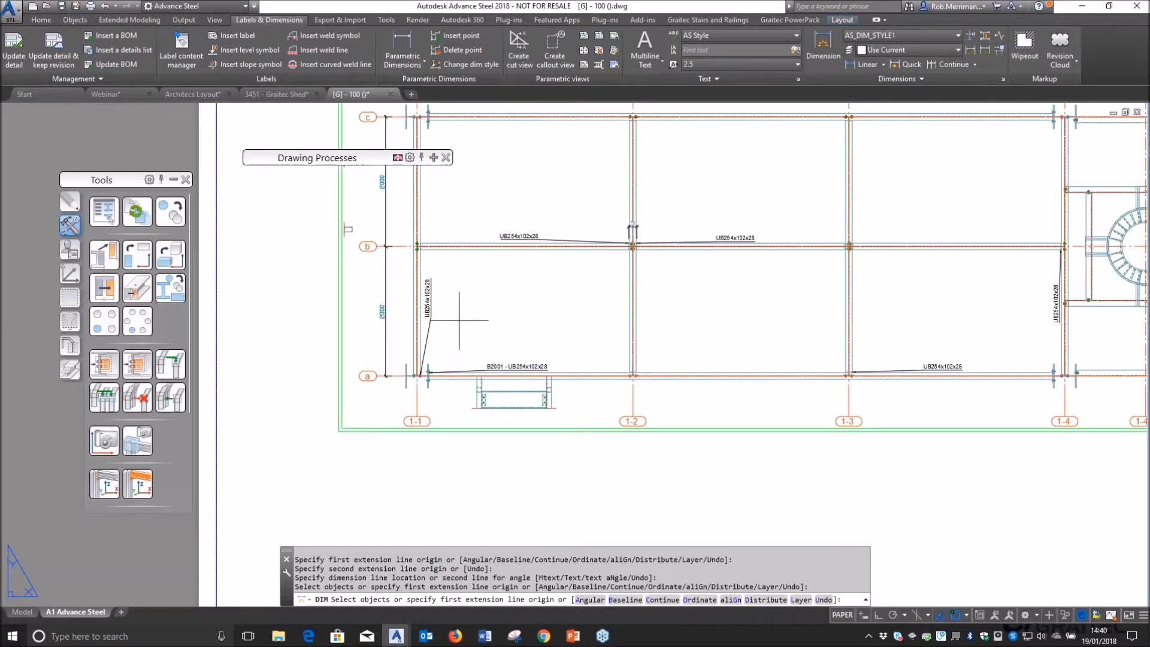
- Dimension between the two label leader tips at grid intersection 1-1/a
scroll(233, 376, "up", 5)
left_click(467, 368)
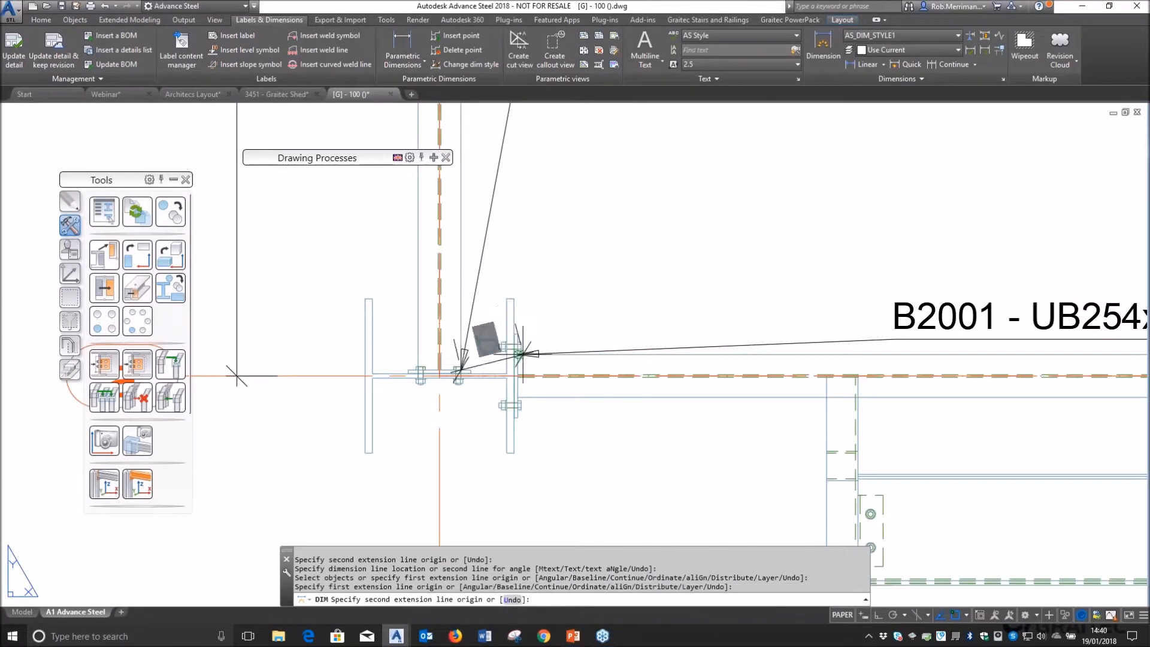
left_click(522, 354)
left_click(237, 375)
scroll(300, 384, "down", 6)
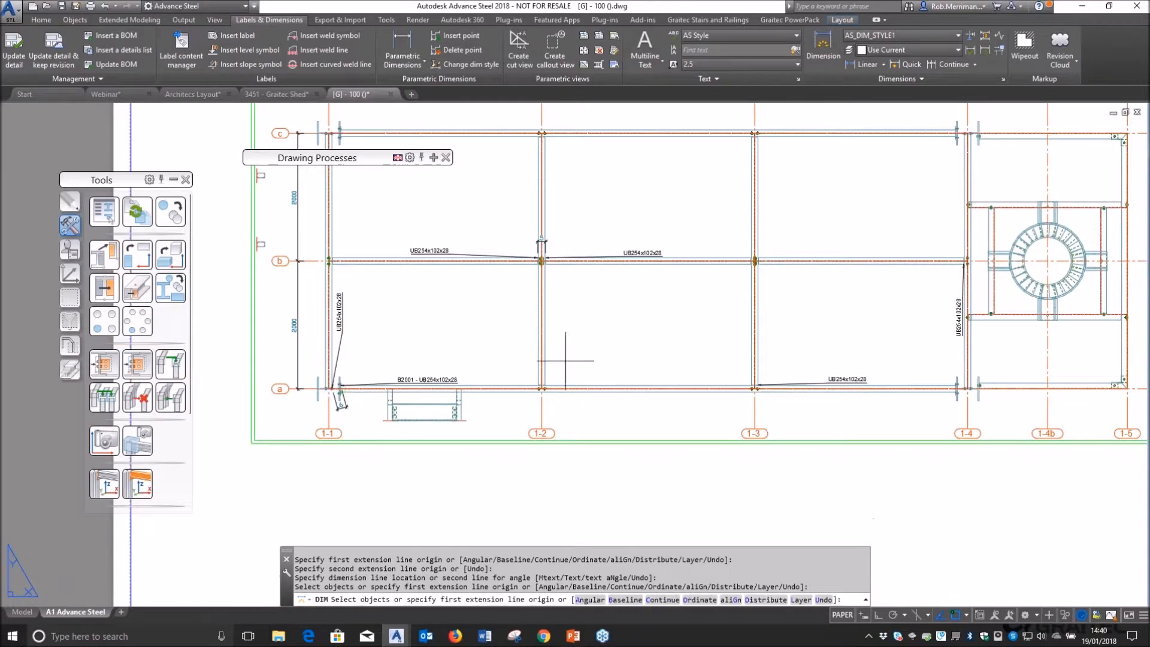
- Dimension diagonally from the label leader tip at grid intersection 1-4/b to the leader tip at 1-3/a
scroll(828, 229, "up", 6)
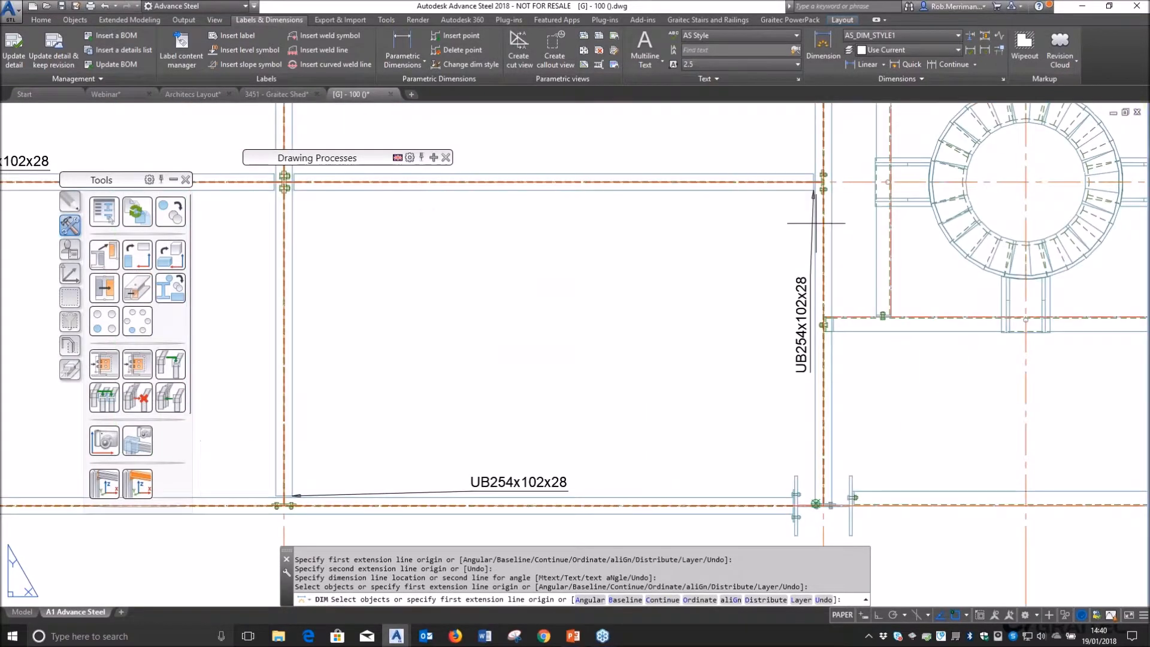
left_click(813, 191)
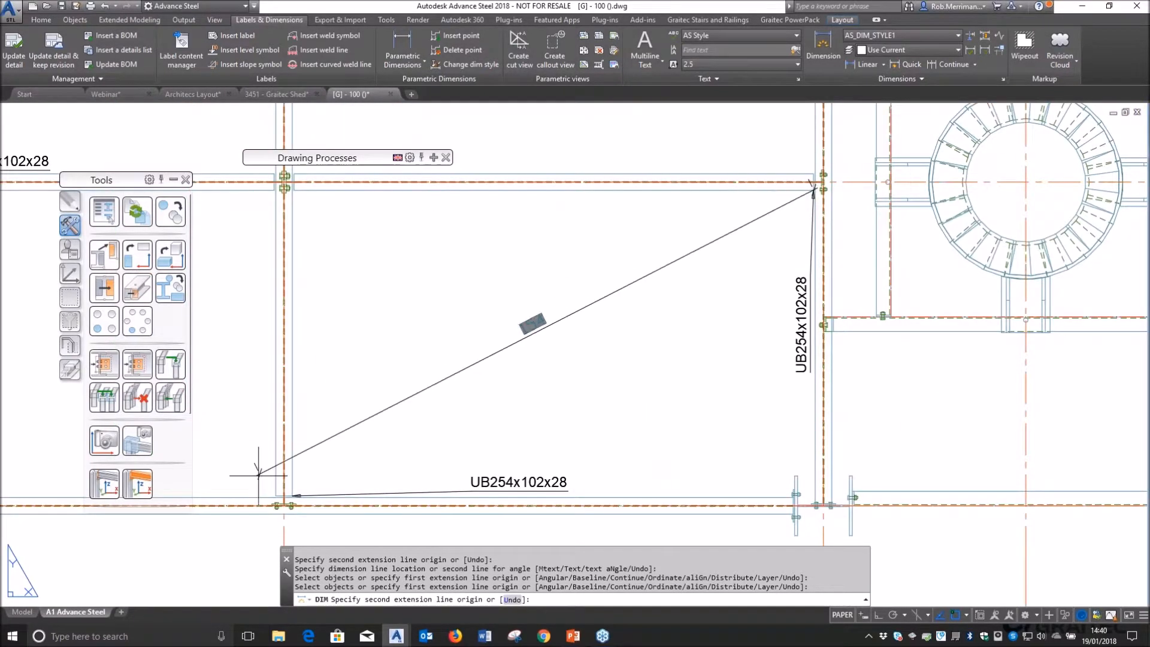
left_click(293, 495)
left_click(629, 334)
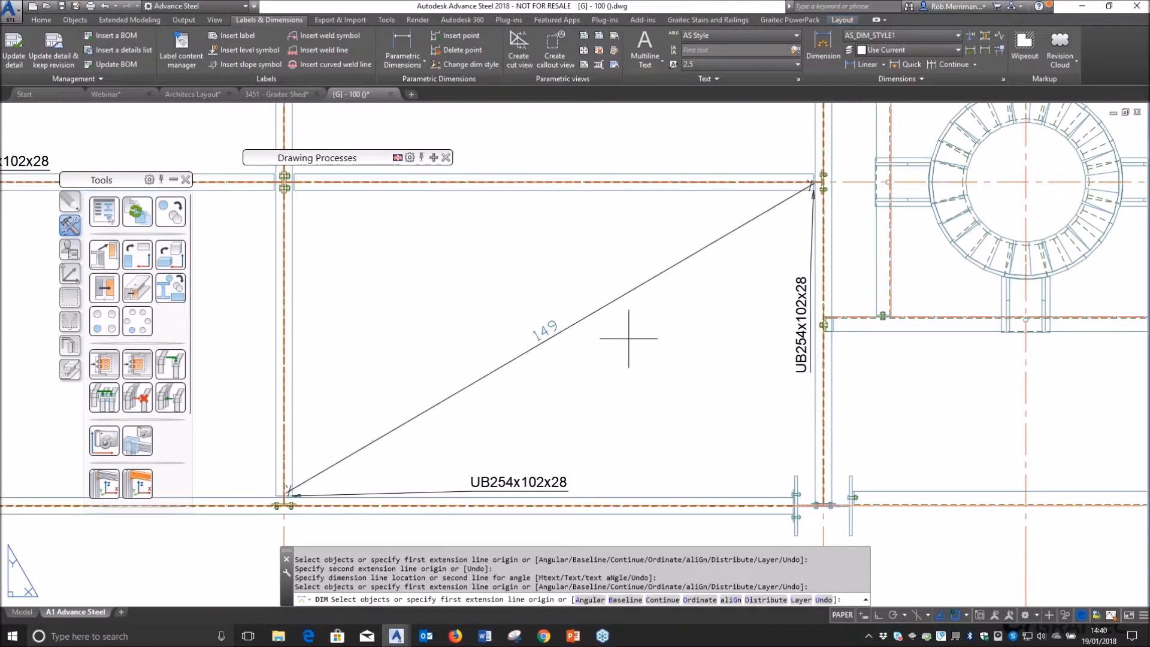
scroll(557, 264, "down", 6)
key("Escape")
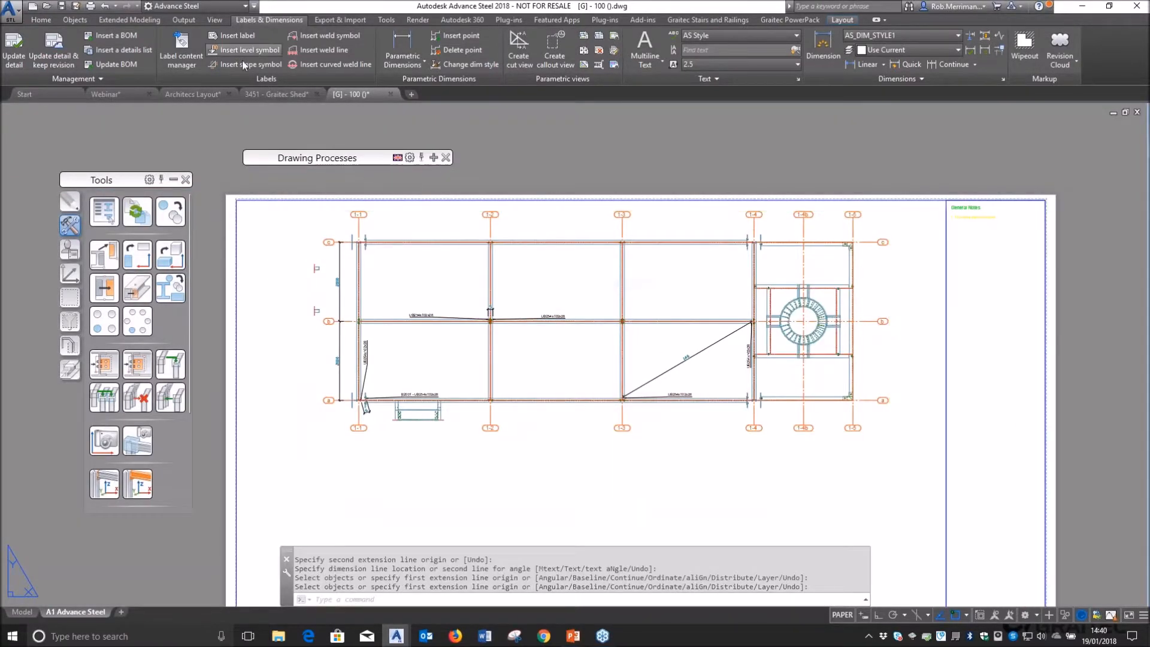
- Update the floor plan detail view from the current model
left_click(24, 54)
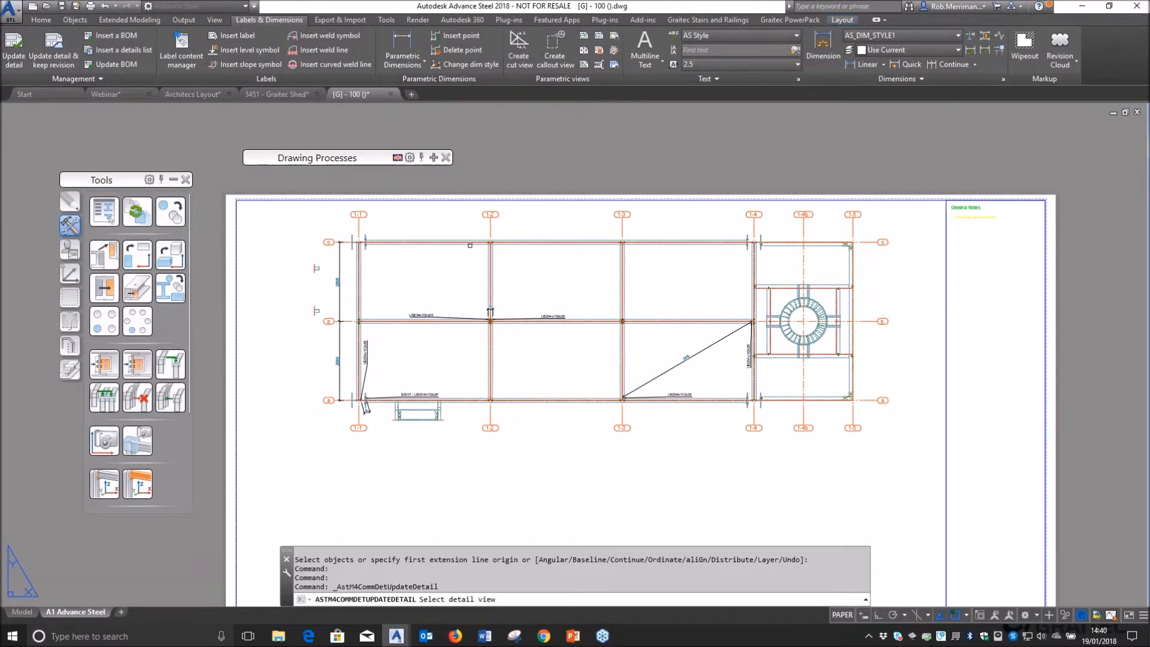
left_click(490, 311)
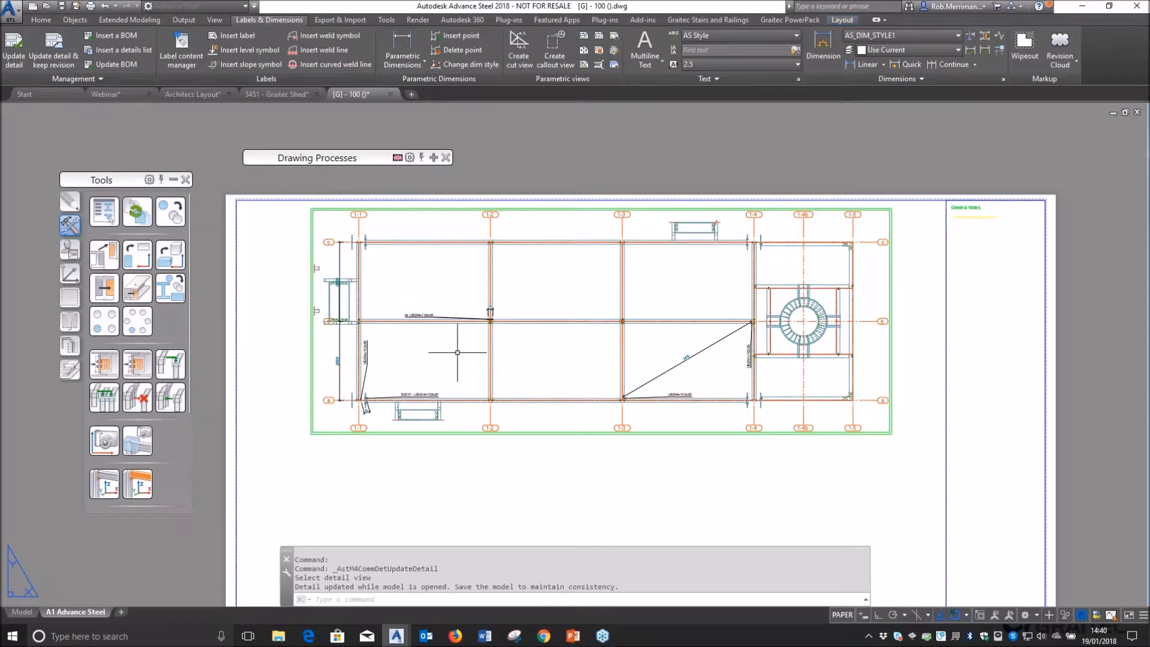
- Move the text of the 2x UB254x102x28 label at grid 1-2/b upward, clear of the beam
scroll(428, 317, "up", 5)
left_click(389, 306)
left_click(333, 310)
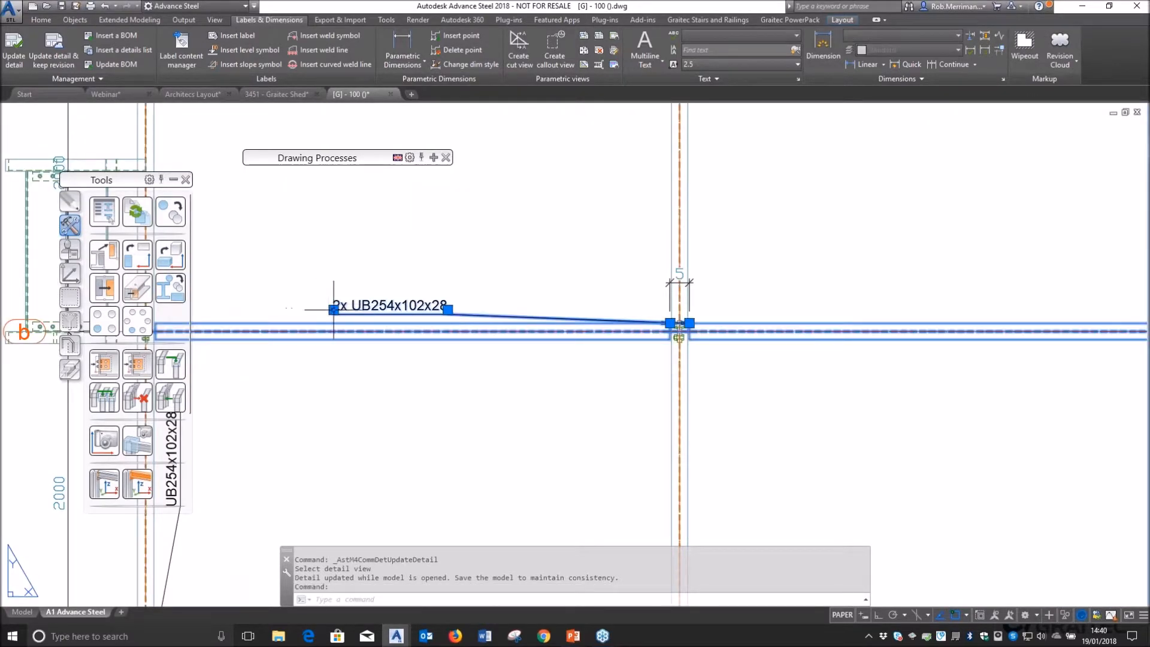
left_click(467, 261)
scroll(493, 251, "down", 4)
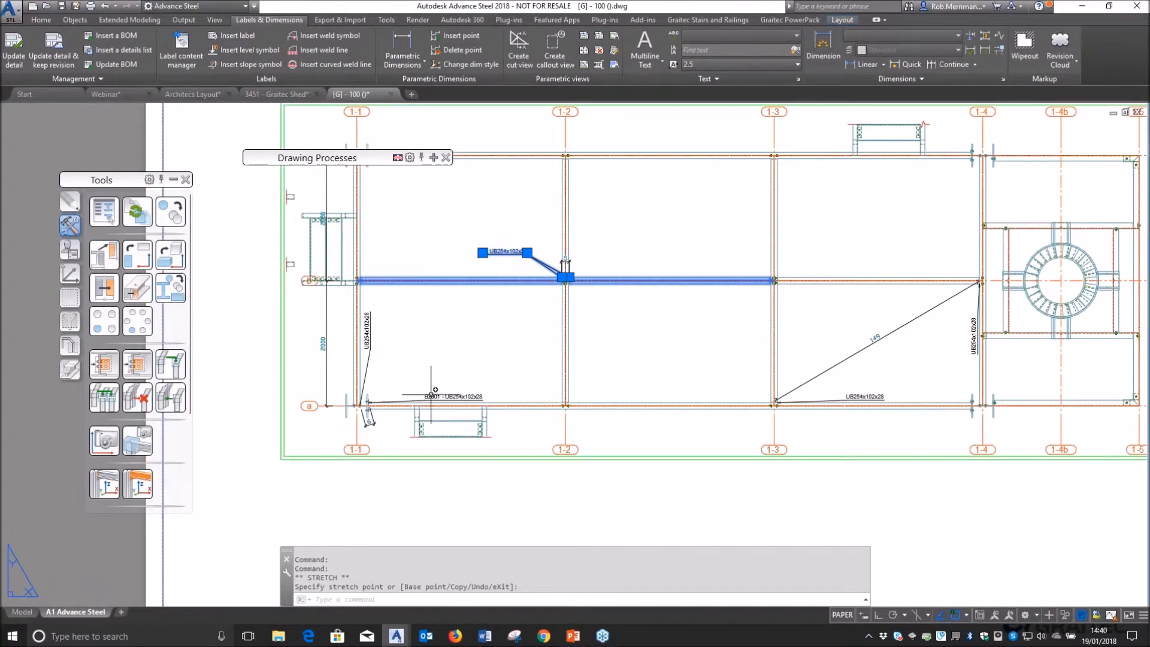
scroll(433, 398, "up", 4)
key("Escape")
- Replace the content of the B2001 beam label near grid 1-1/a with only the Part Name token
left_click(432, 397)
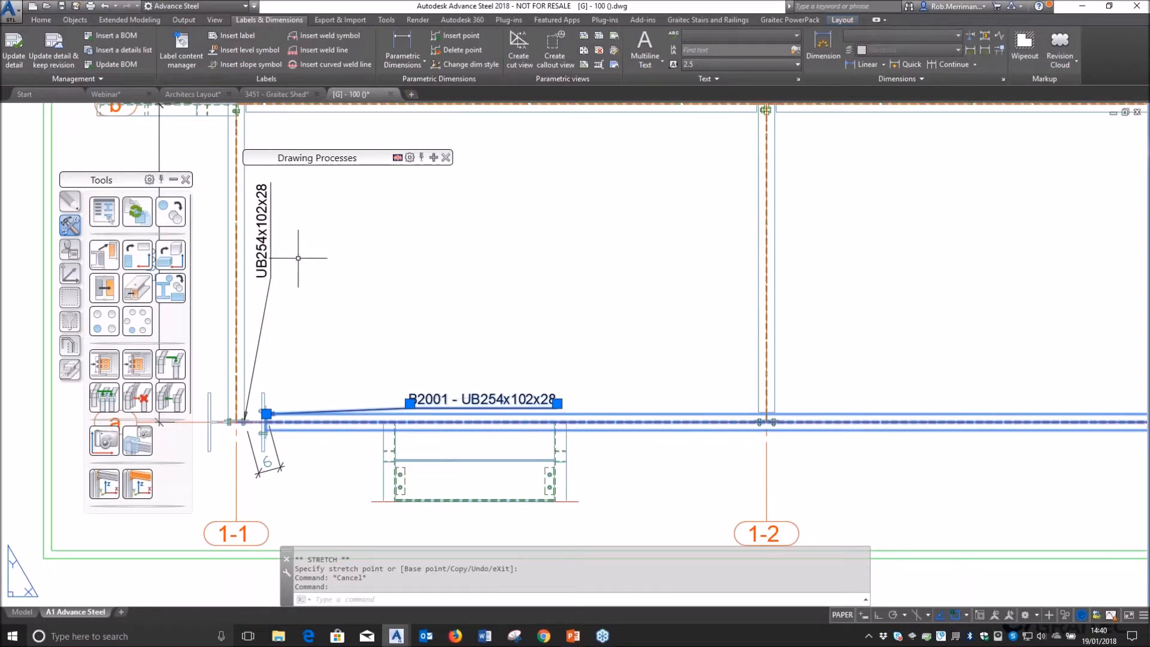
double_click(433, 388)
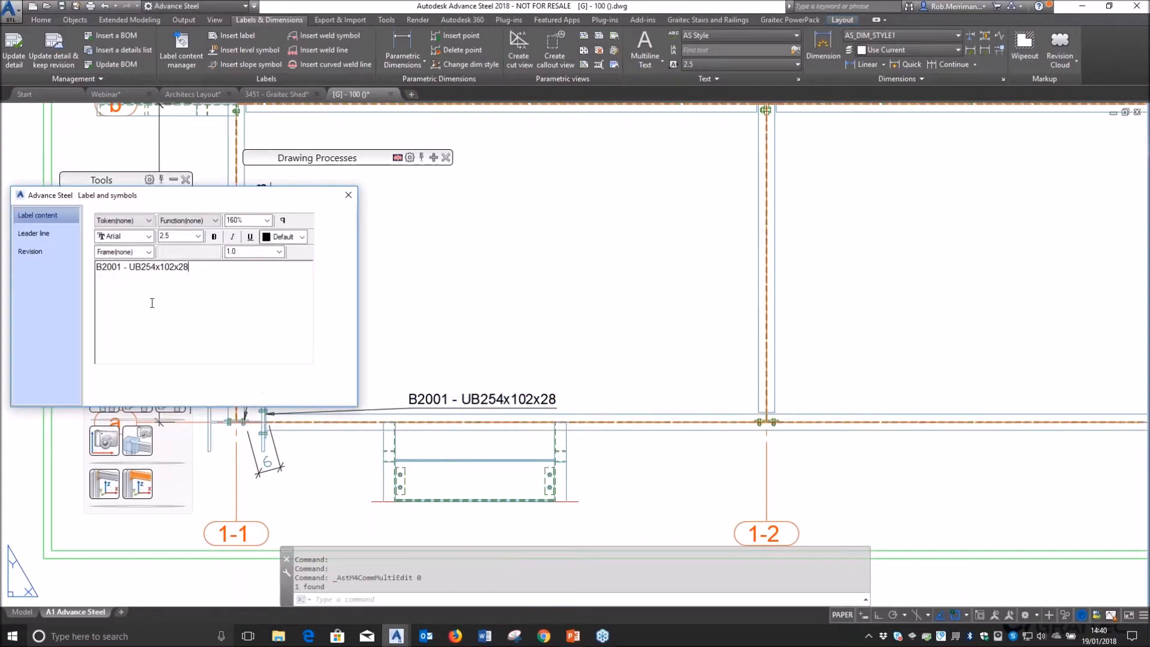
left_click(134, 220)
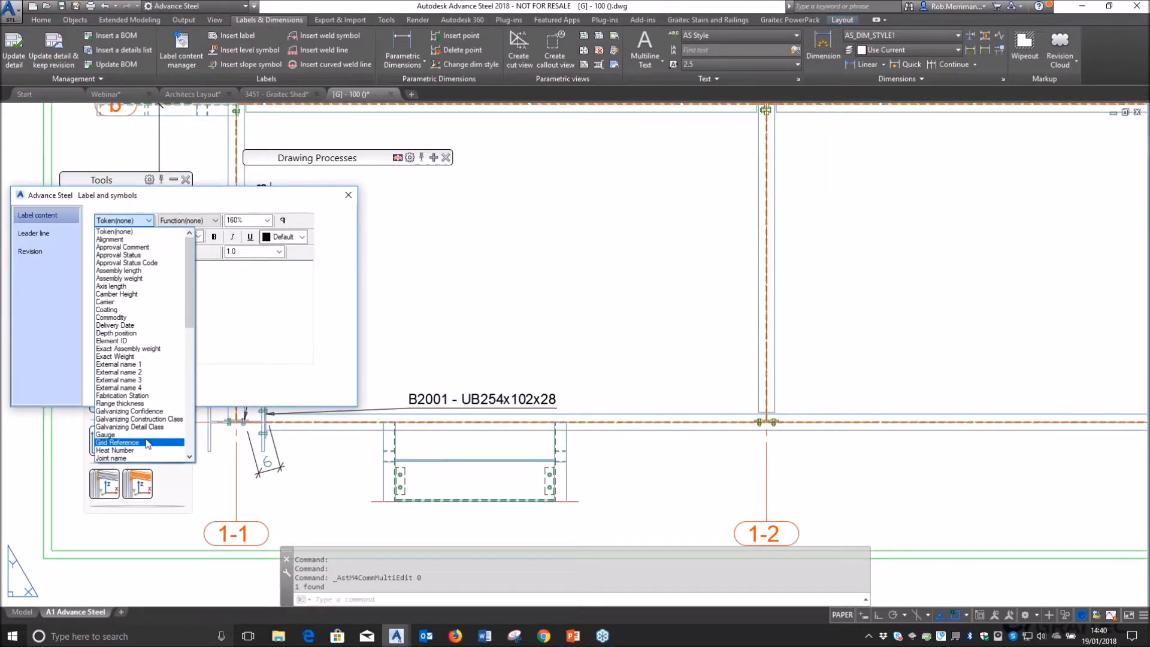
scroll(144, 419, "down", 2)
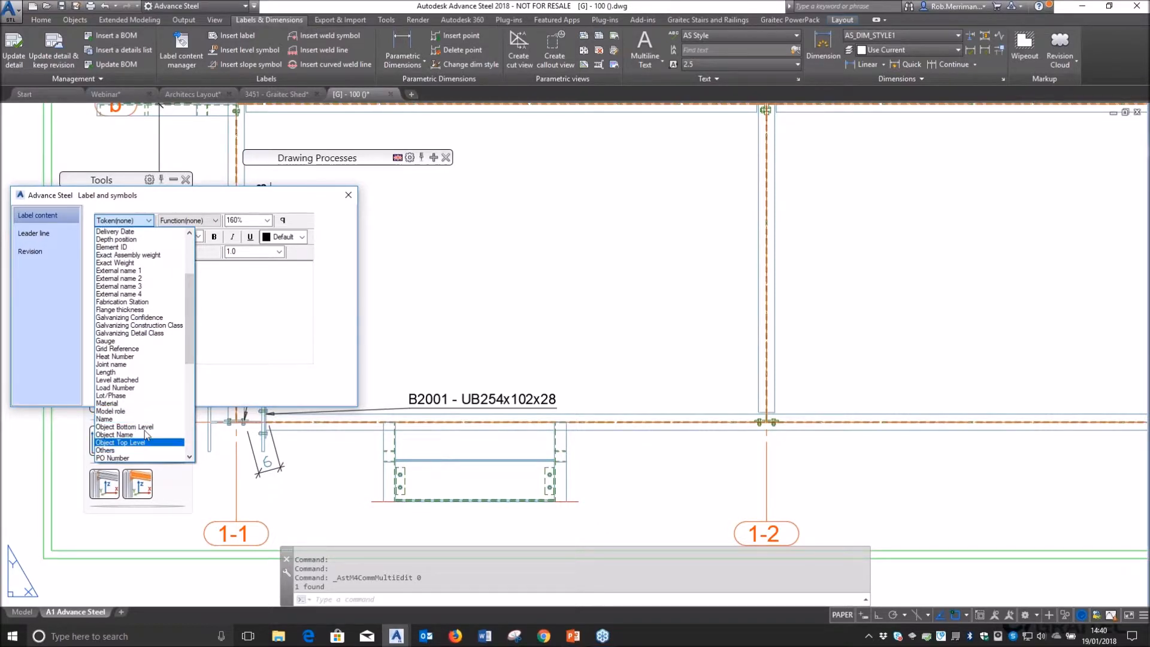
scroll(135, 446, "down", 1)
left_click(133, 446)
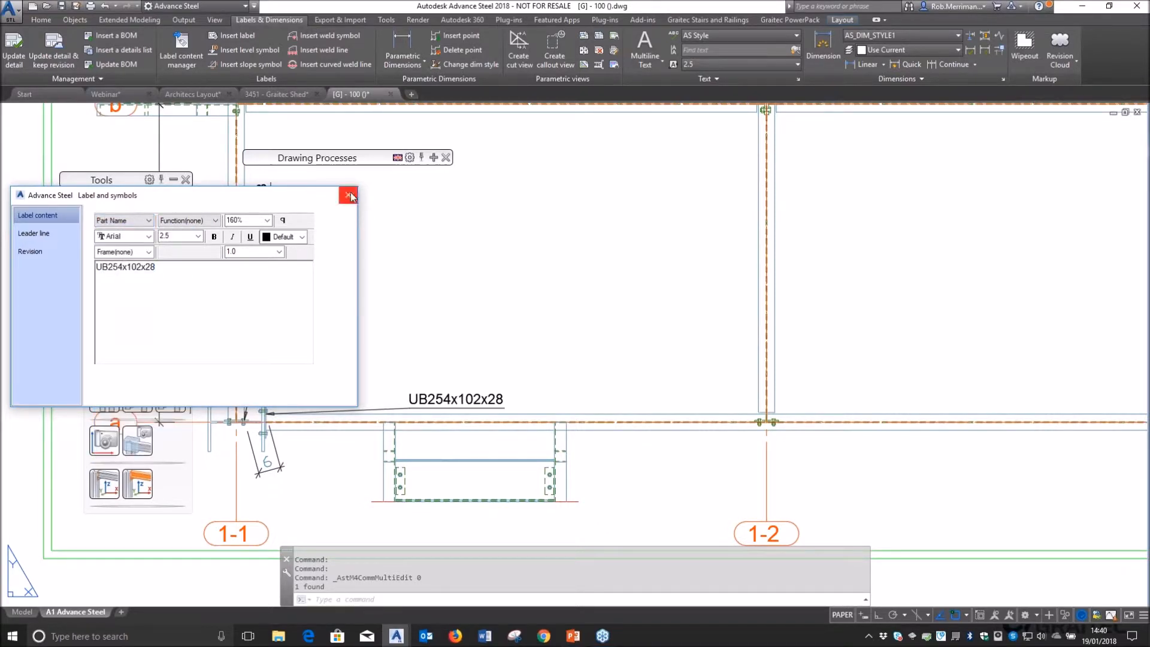
left_click(348, 194)
- Update the floor plan detail with the edited label and check the labels at 1-1/a and 1-2/b
left_click(14, 51)
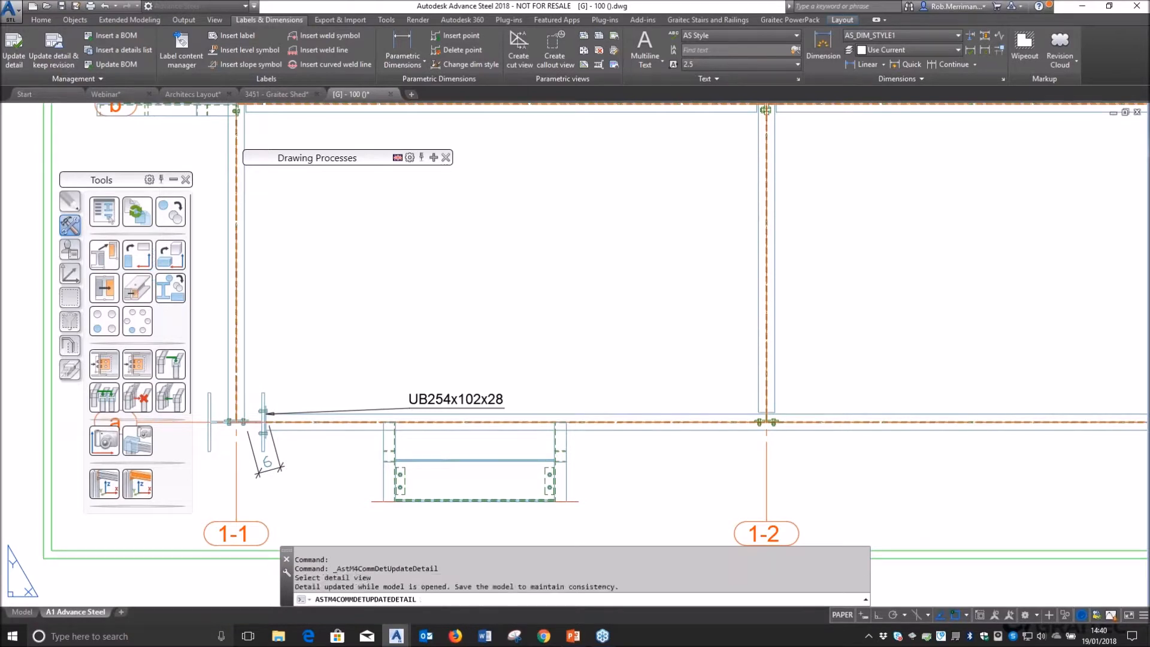
scroll(313, 342, "down", 4)
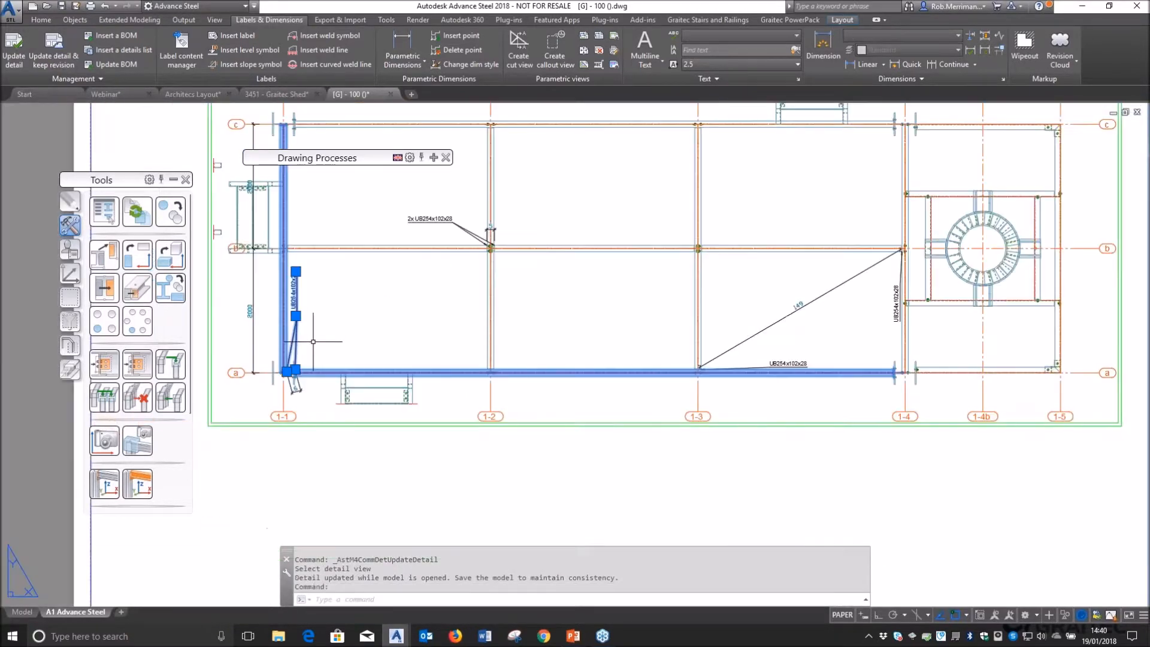
left_click(429, 219)
key("Escape")
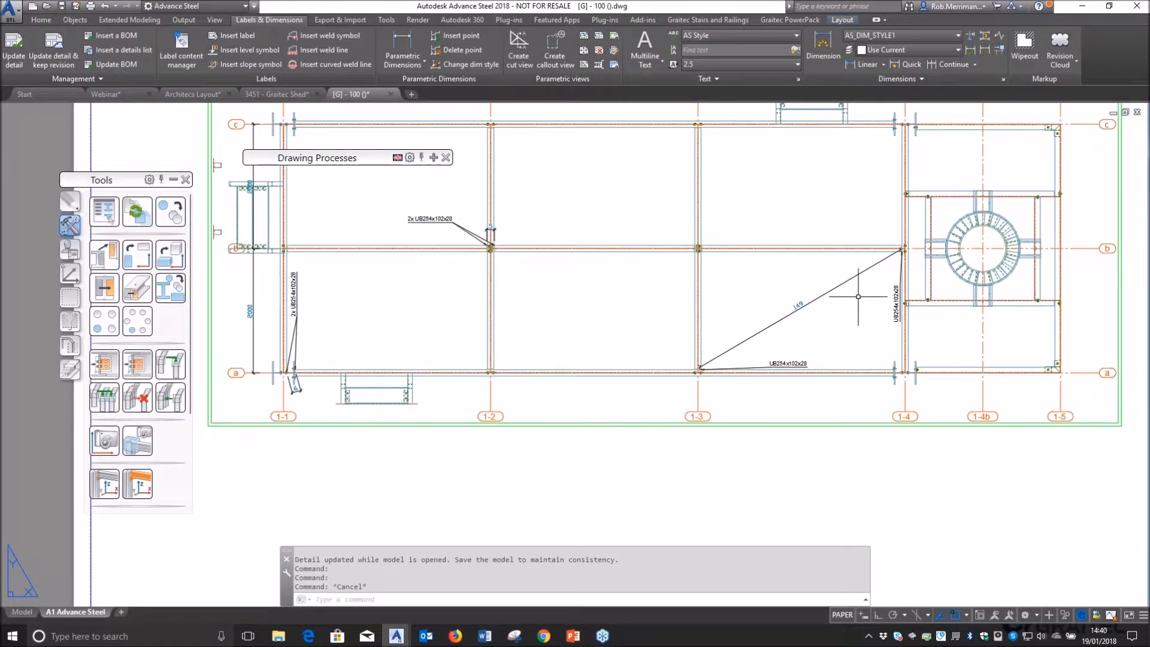
- Inspect the labels pointing to grid intersections 1-4/b and 1-3/a and compare them with the labels at 1-1/a and 1-2/b
left_click(894, 296)
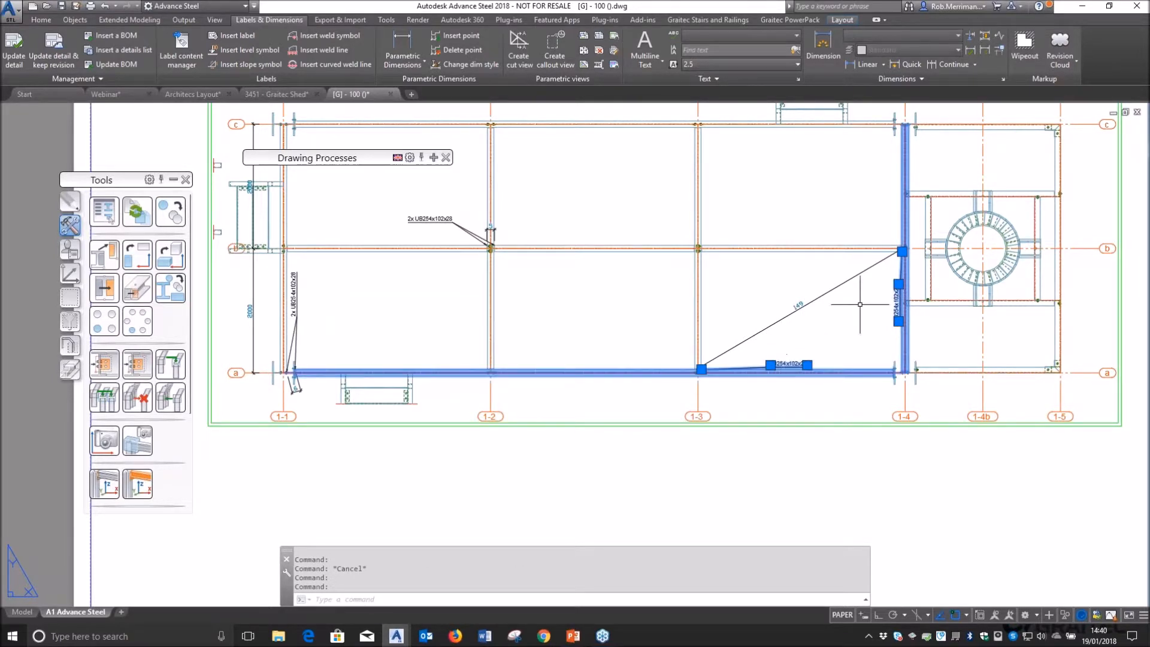
key("Escape")
left_click(782, 364)
scroll(713, 370, "up", 5)
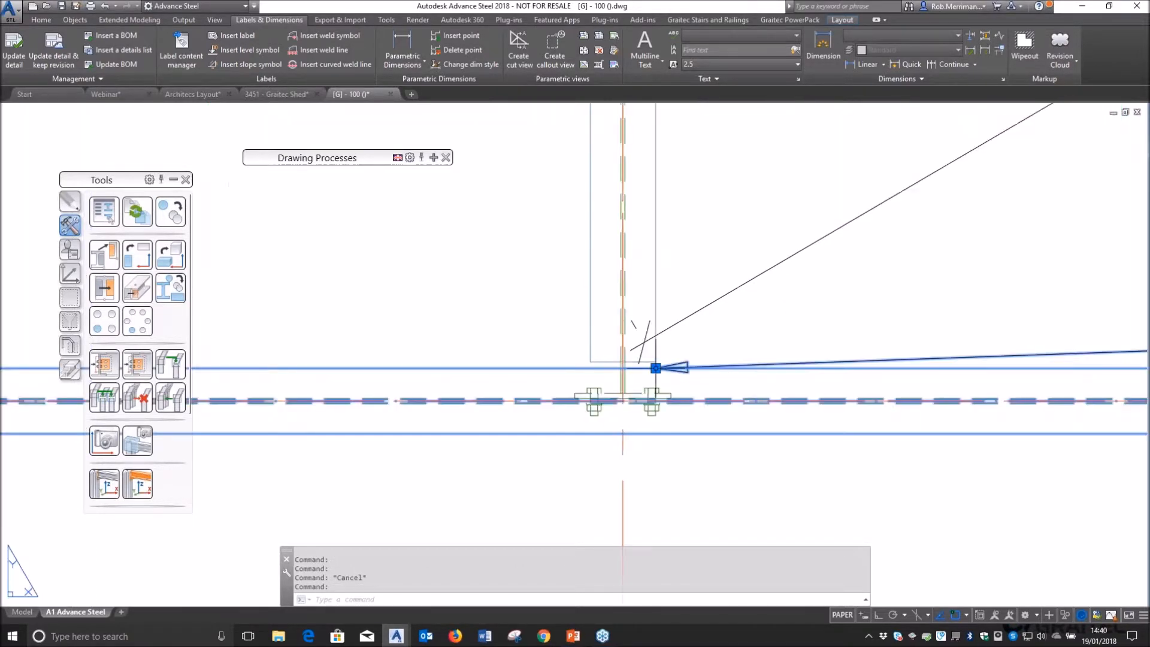
scroll(574, 385, "down", 4)
key("Escape")
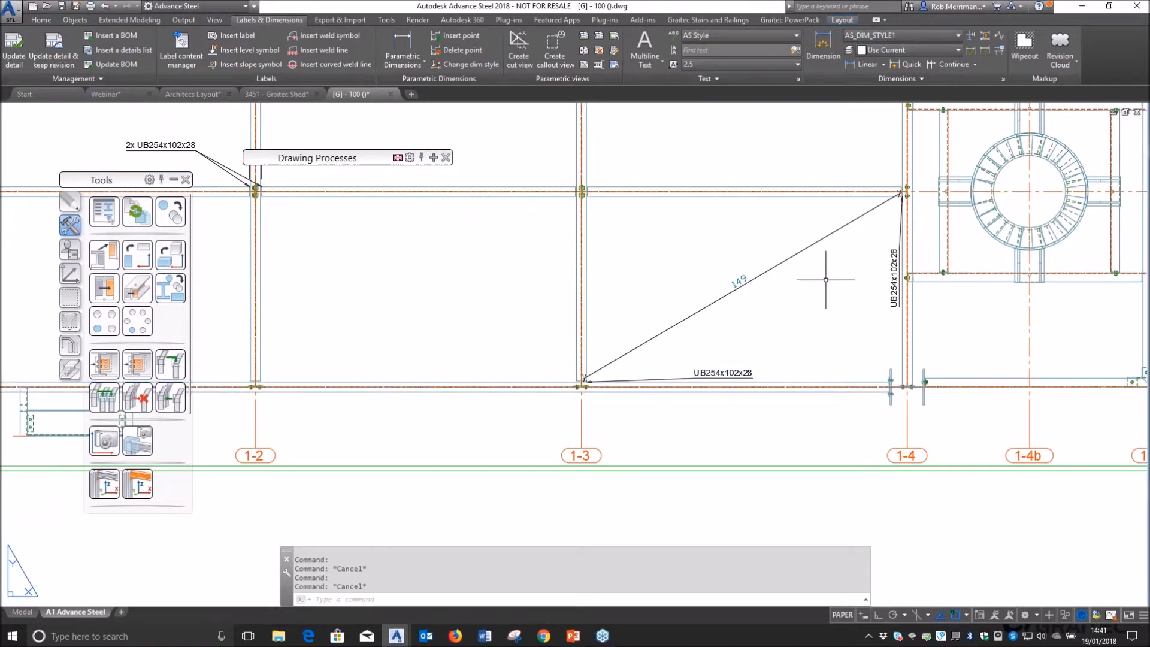
scroll(753, 345, "down", 2)
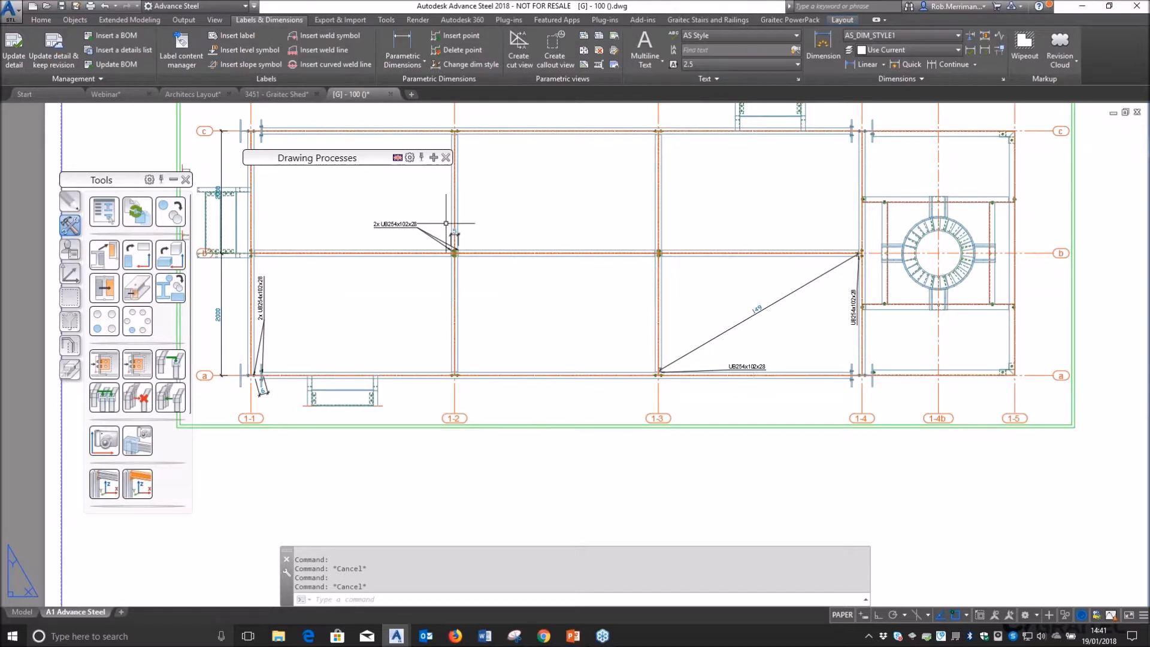
left_click(184, 99)
scroll(475, 315, "up", 2)
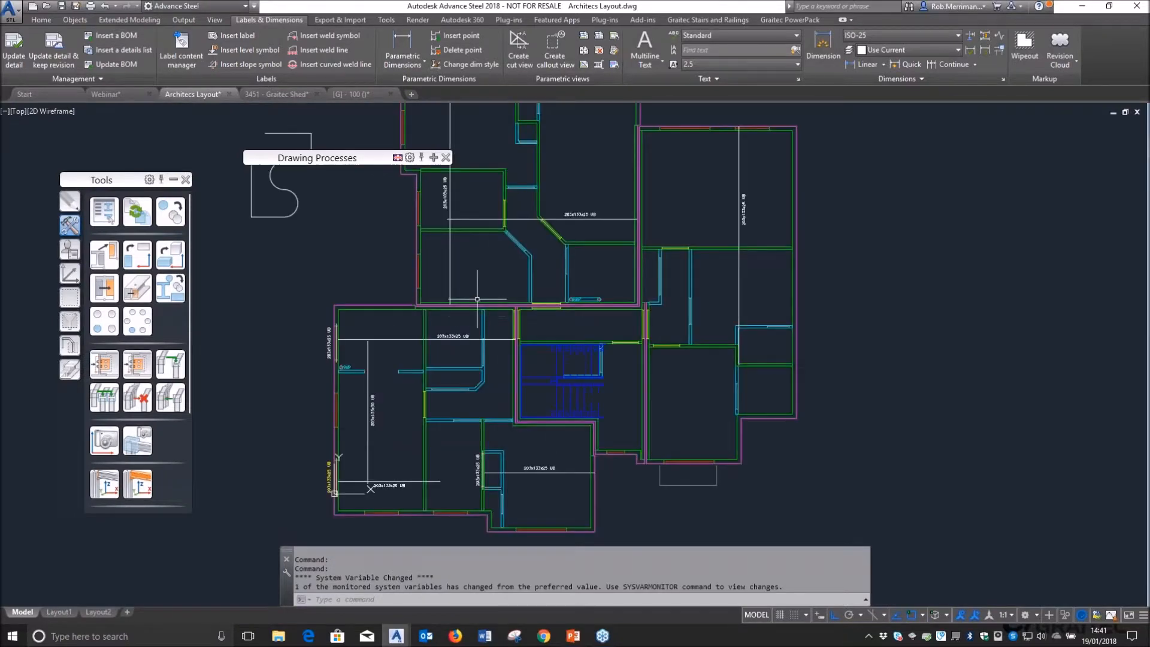
mouse_move(275, 95)
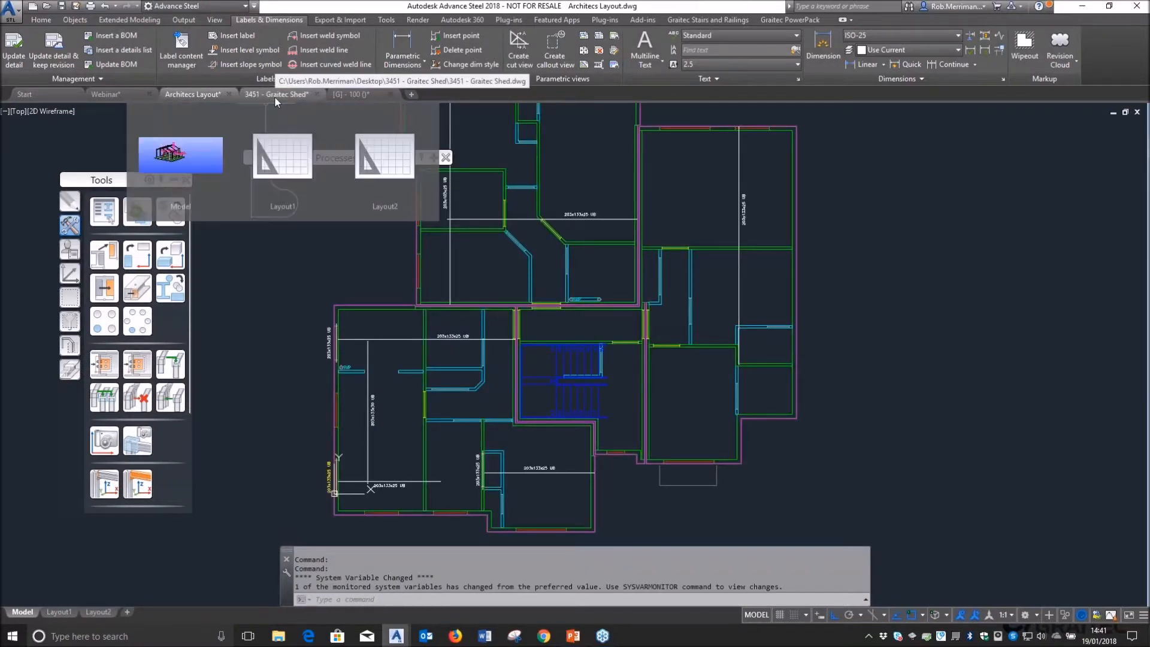
left_click(67, 112)
key("Escape")
left_click(275, 94)
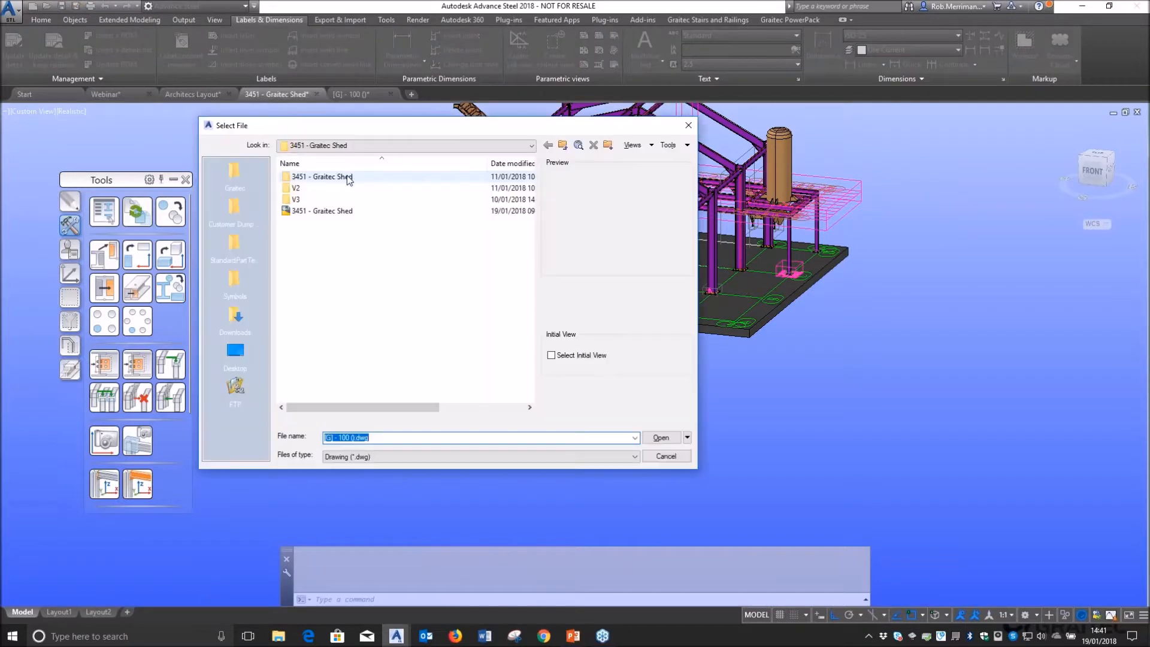
left_click(563, 146)
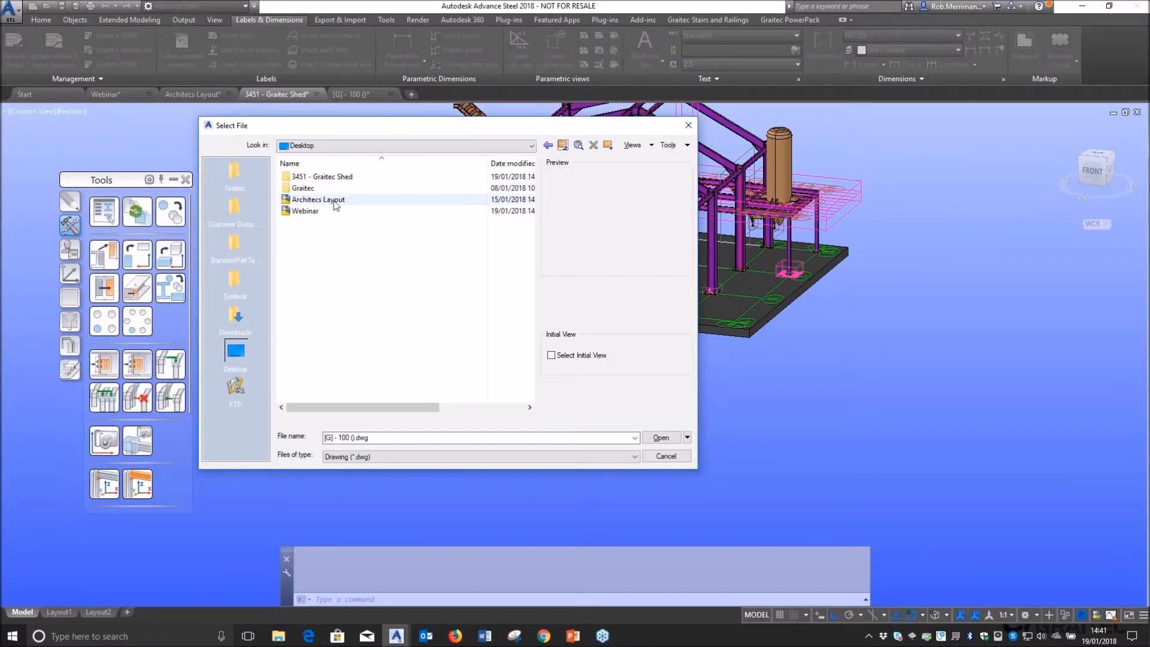
double_click(294, 219)
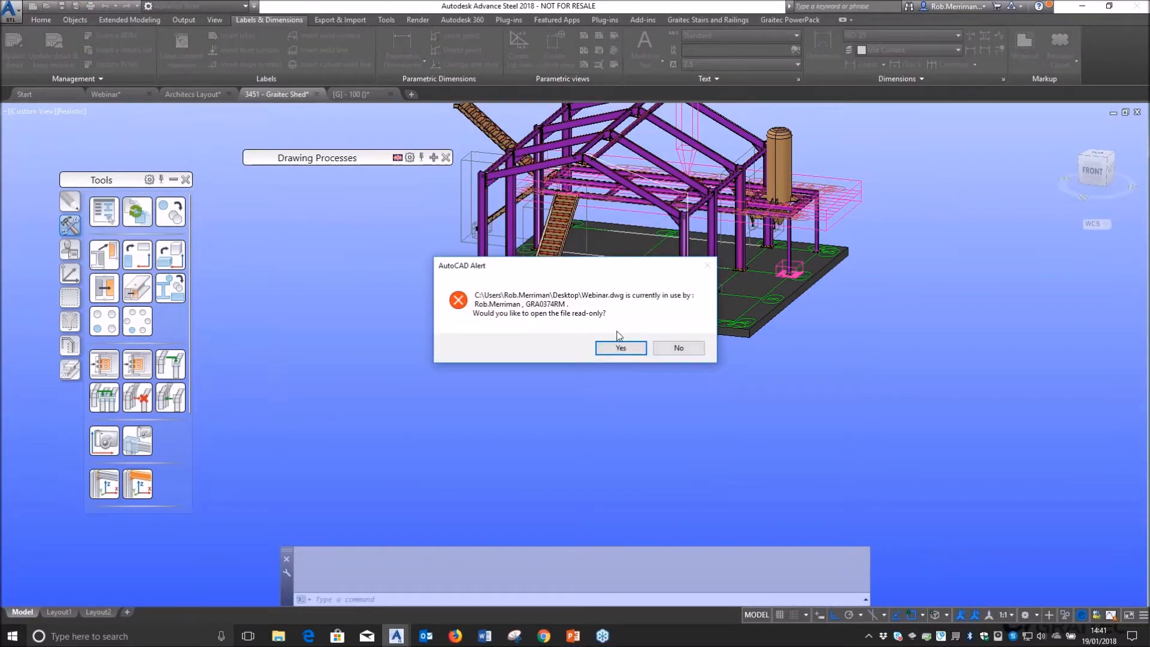
left_click(674, 347)
key("Escape")
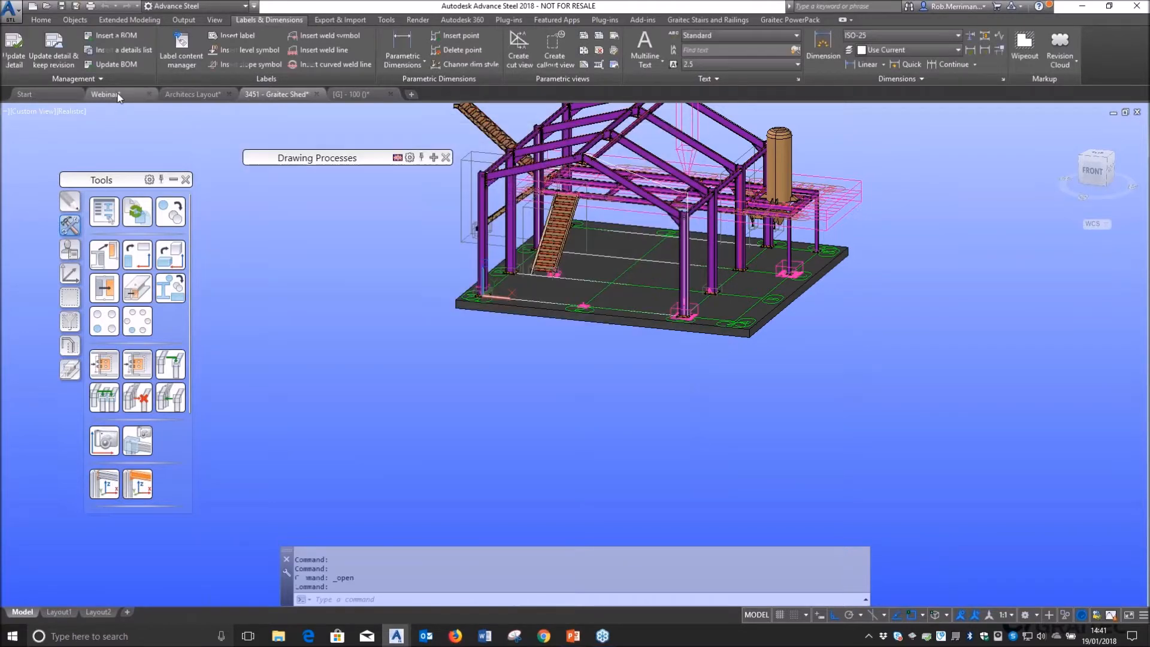
- Switch to the Webinar model containing the beams over the architect's layout
left_click(105, 94)
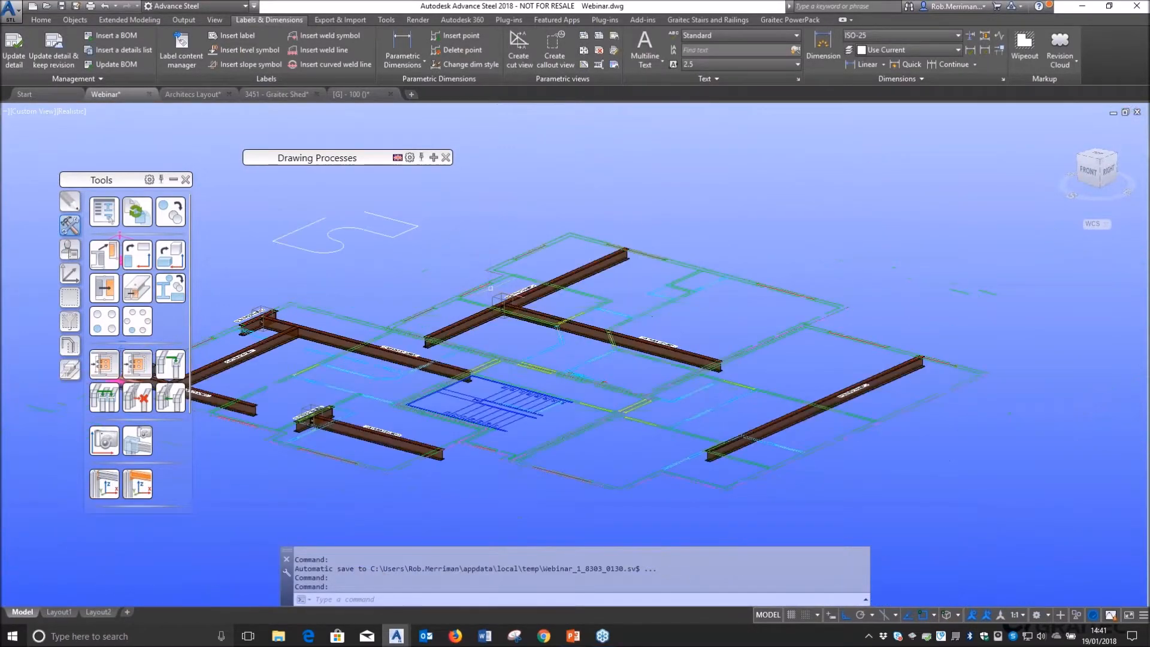
scroll(500, 302, "down", 3)
scroll(291, 338, "up", 3)
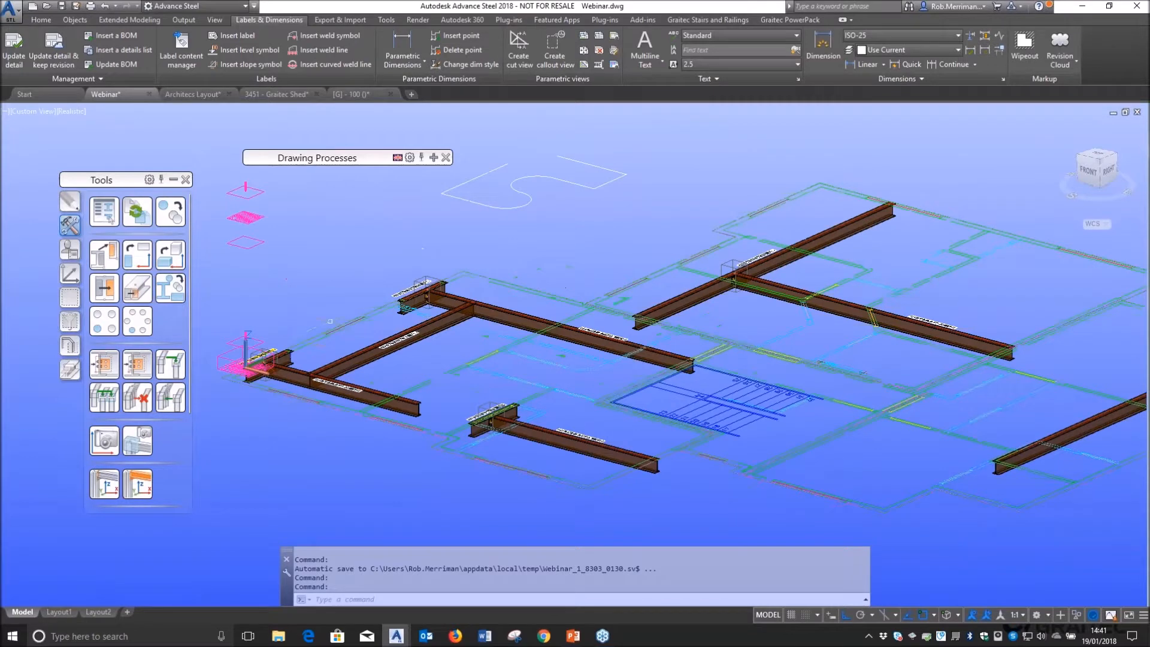
- In the Management Tools defaults, filter for CAD and allow detailing of CAD entities inside camera drawings
left_click(42, 20)
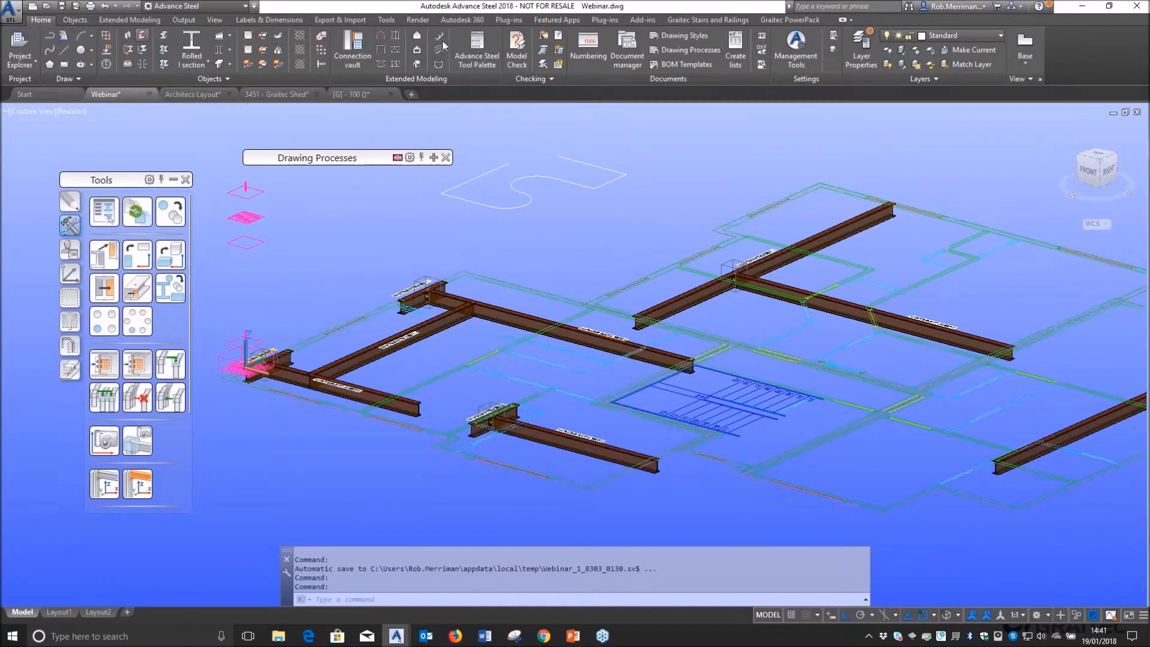
left_click(788, 55)
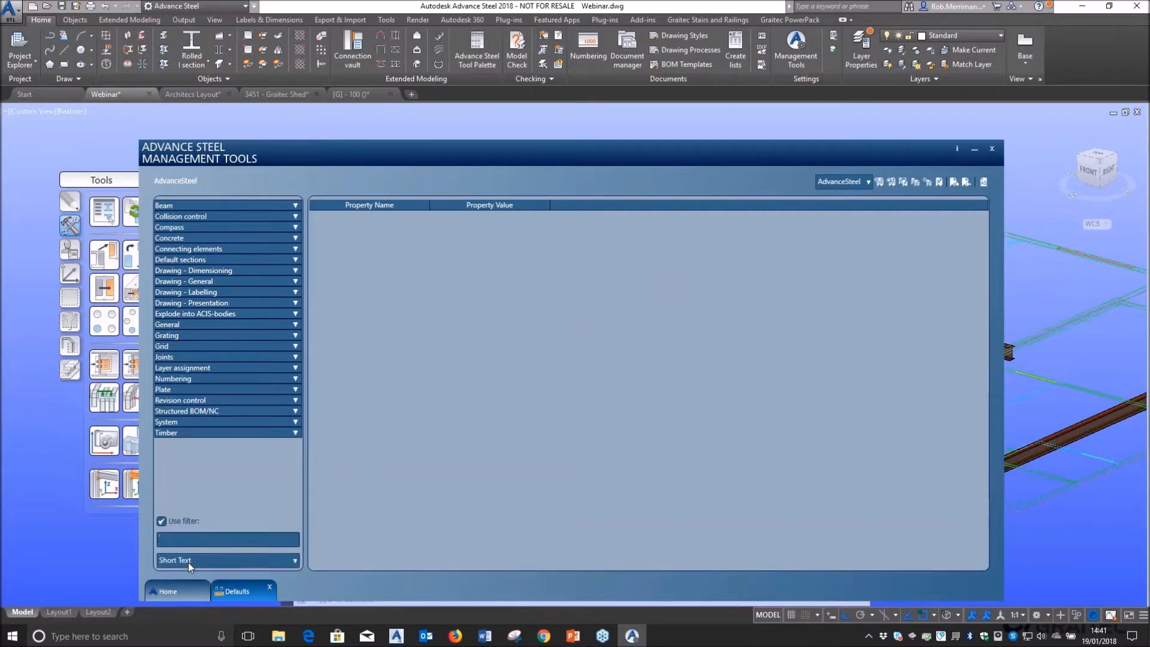
left_click(293, 206)
left_click(200, 216)
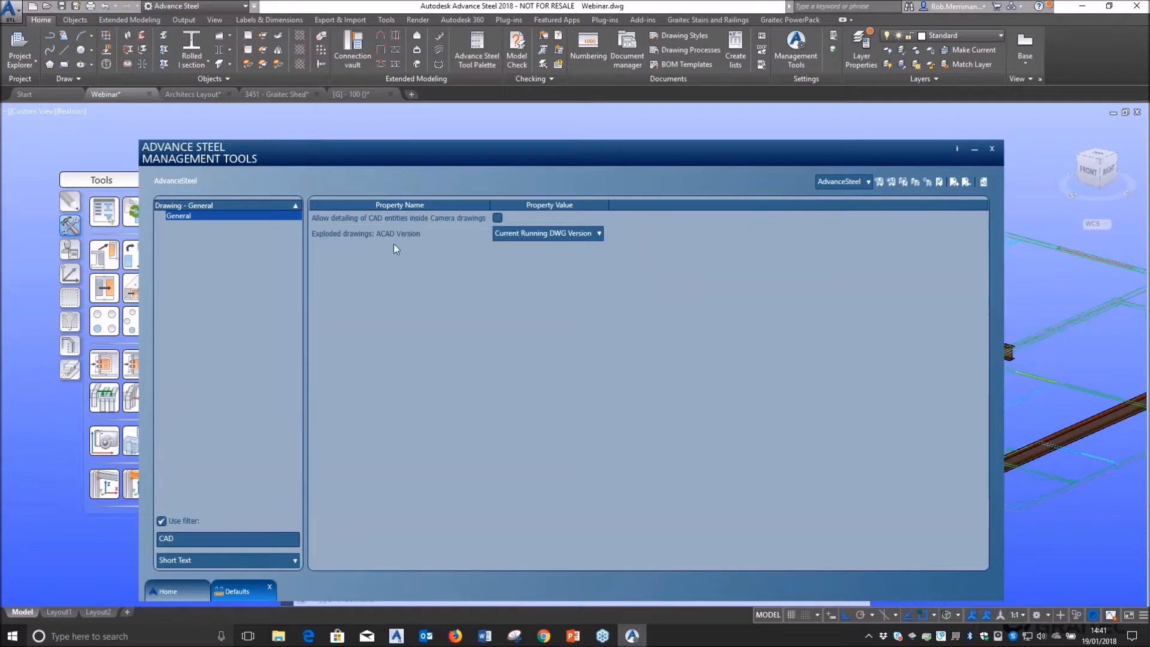
mouse_move(352, 218)
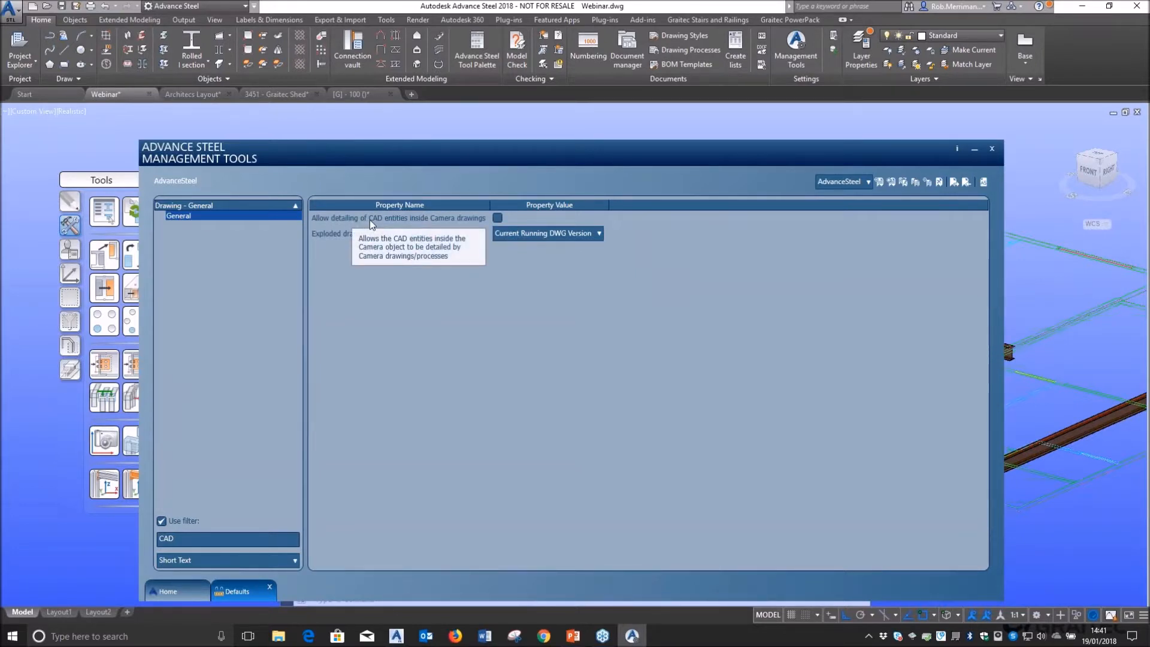
left_click(497, 218)
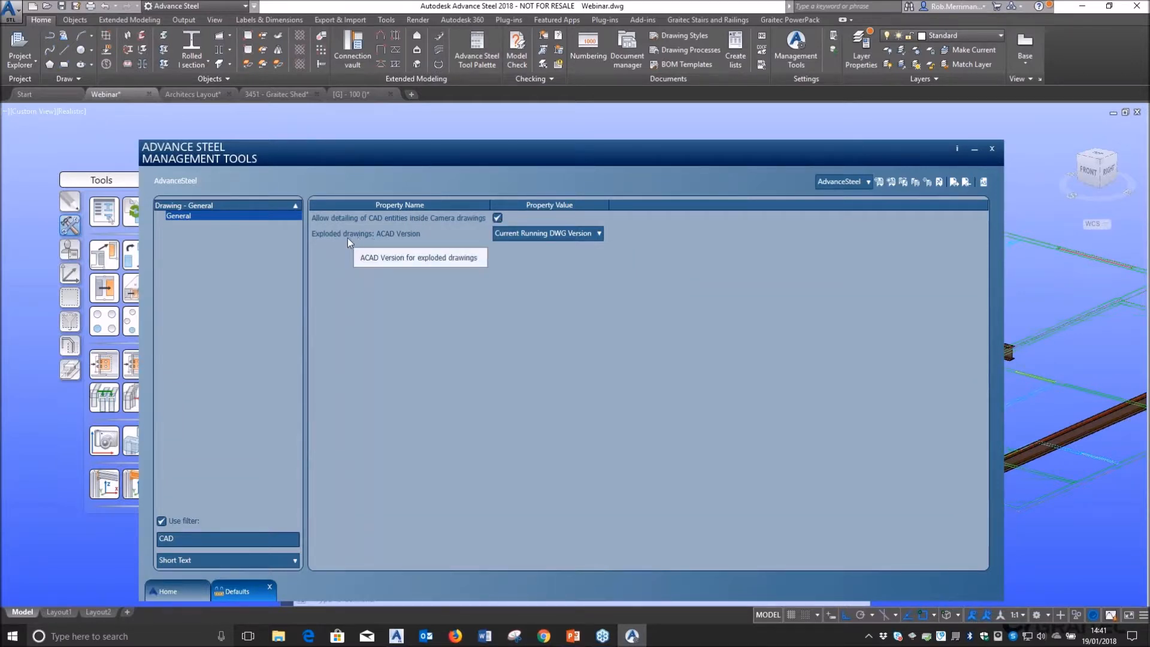
- Set the ACAD version for exploded drawings to Autocad 2007 DWG and close the Management Tools
mouse_move(386, 235)
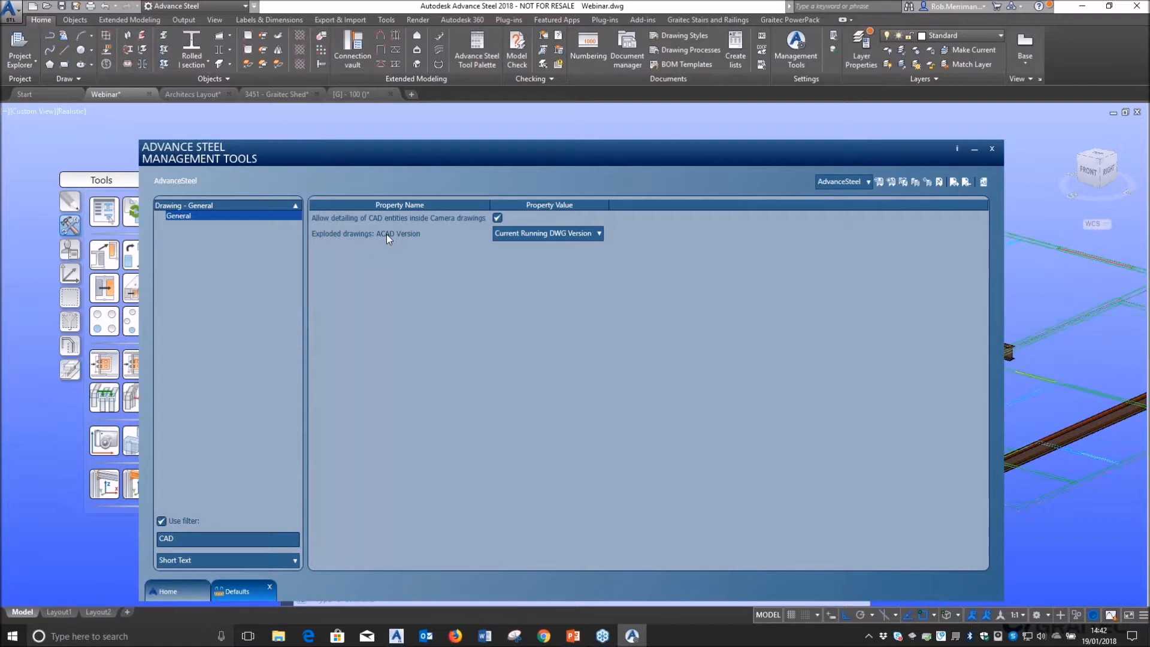
left_click(535, 234)
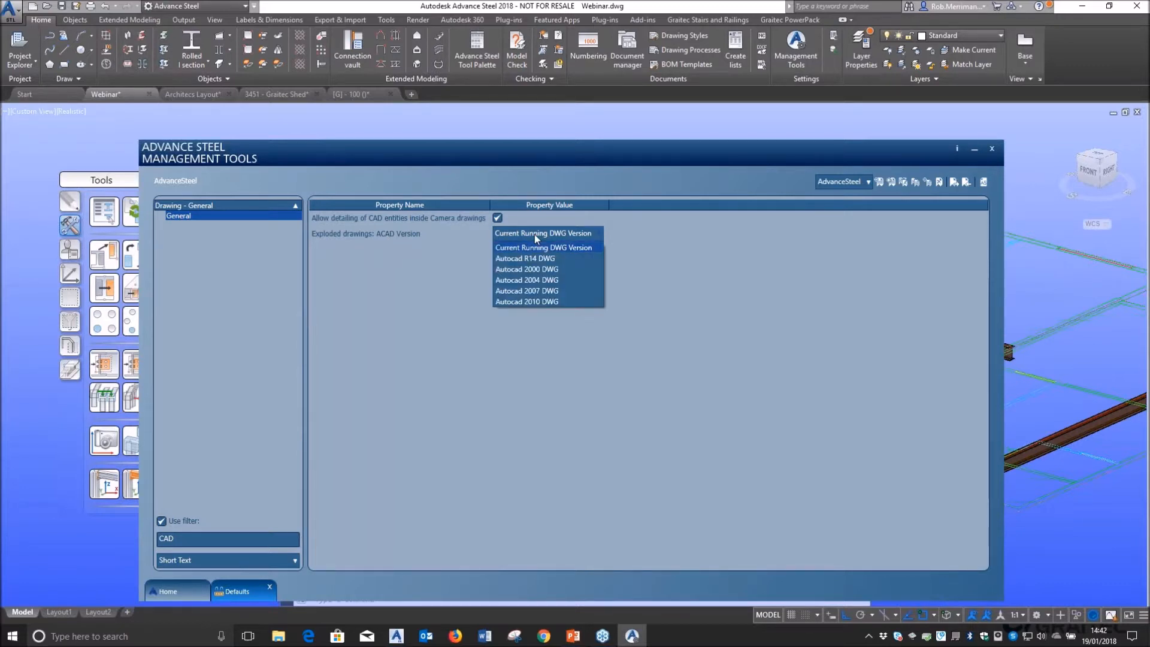
left_click(552, 291)
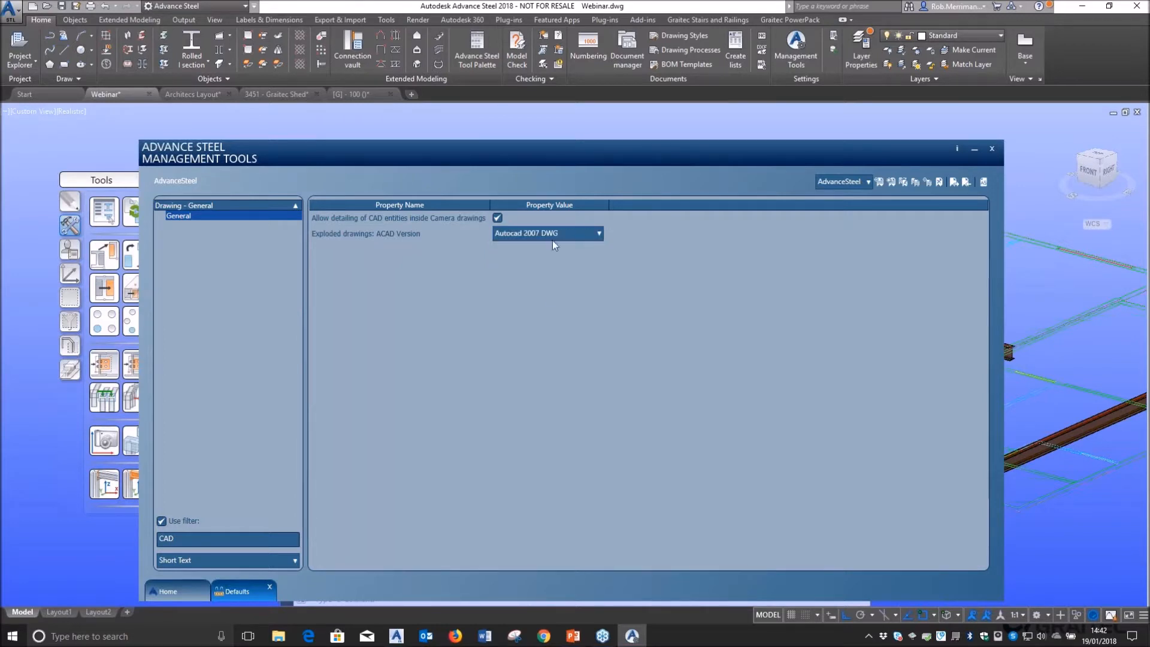
left_click_drag(826, 175, 731, 168)
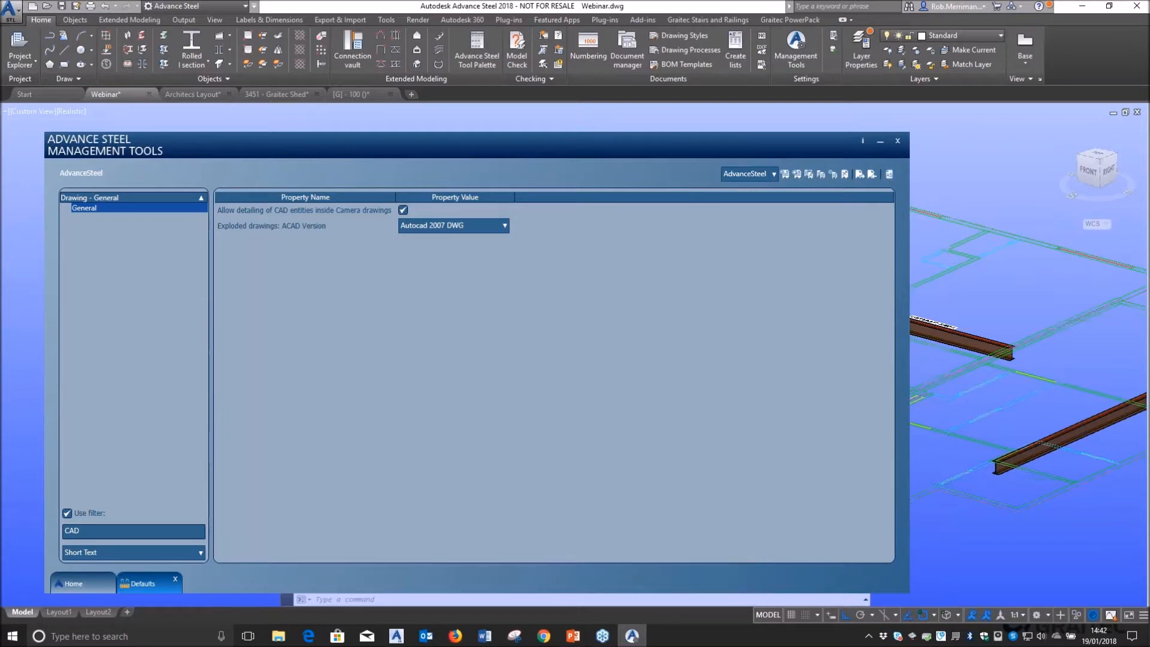
left_click(898, 140)
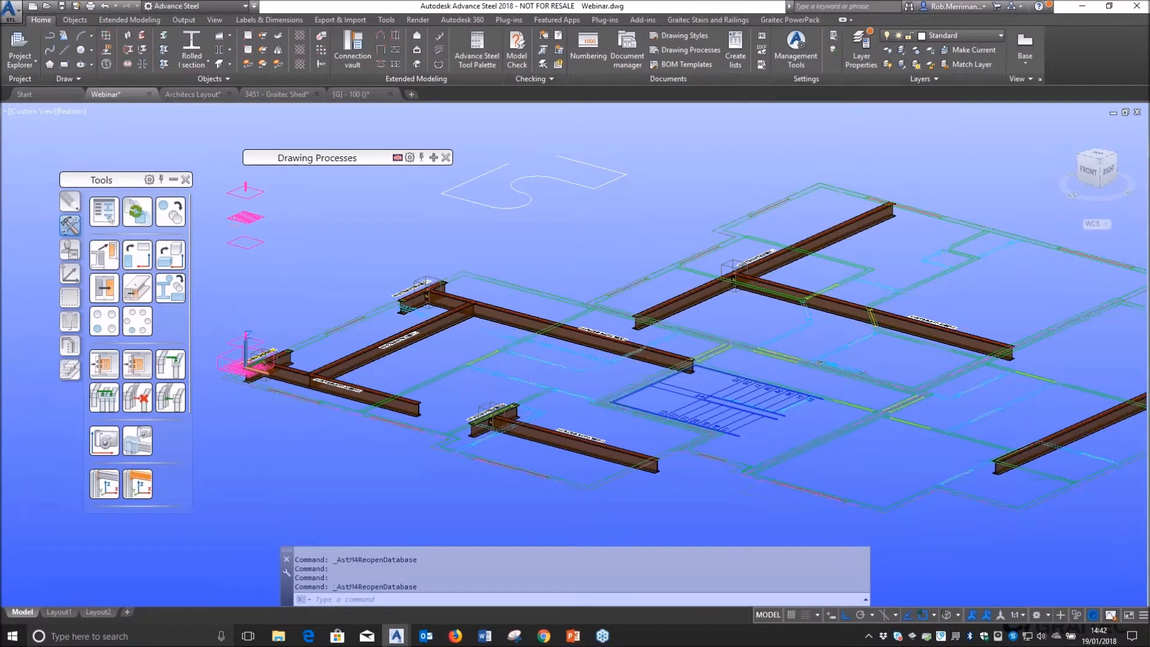
- Delete the magenta camera at the model's origin and move the camera above it straight down by 3000
left_click(246, 358)
key("Delete")
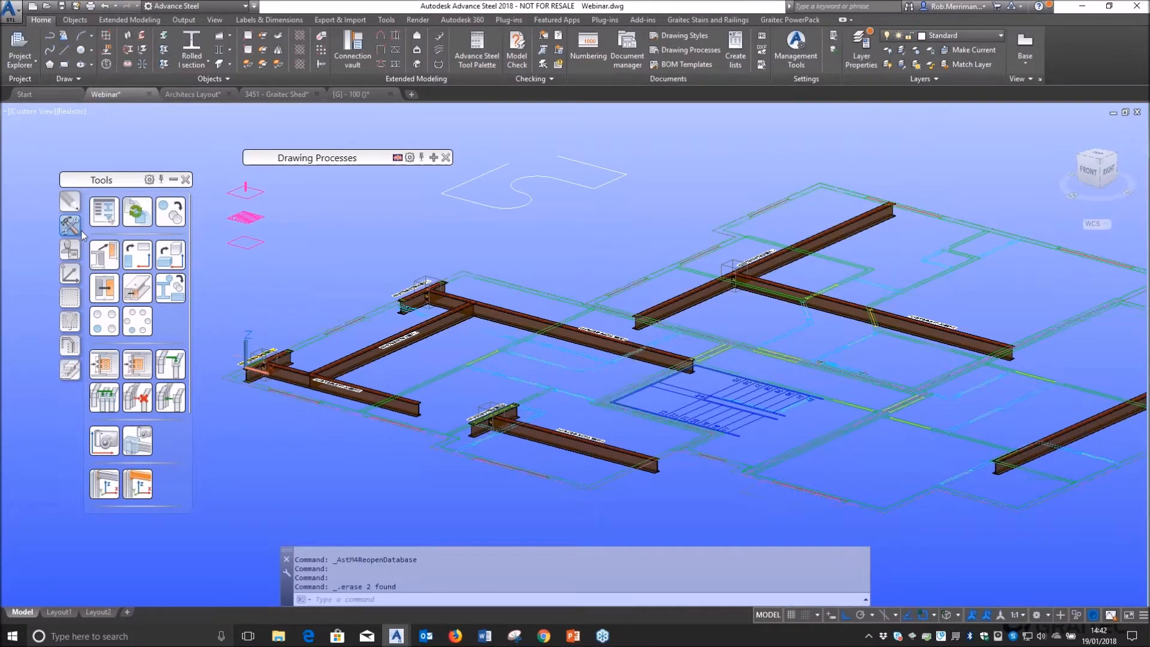
left_click(70, 201)
left_click(106, 219)
left_click(249, 194)
left_click(247, 192)
right_click(249, 193)
left_click(311, 210)
type("3000")
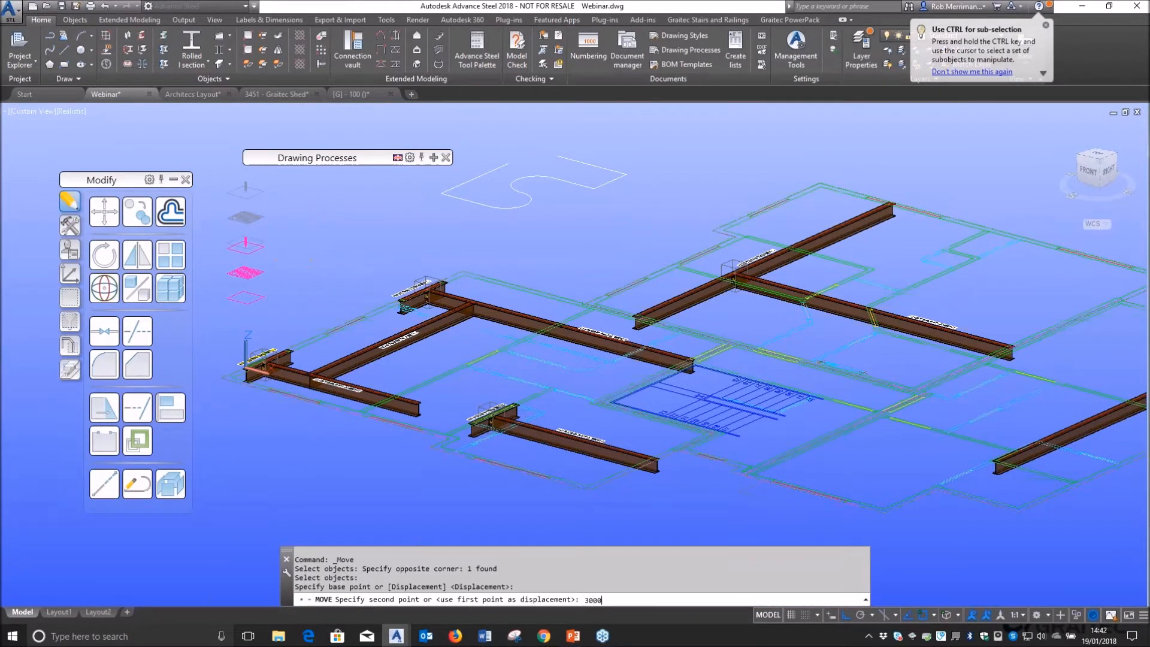
key("Return")
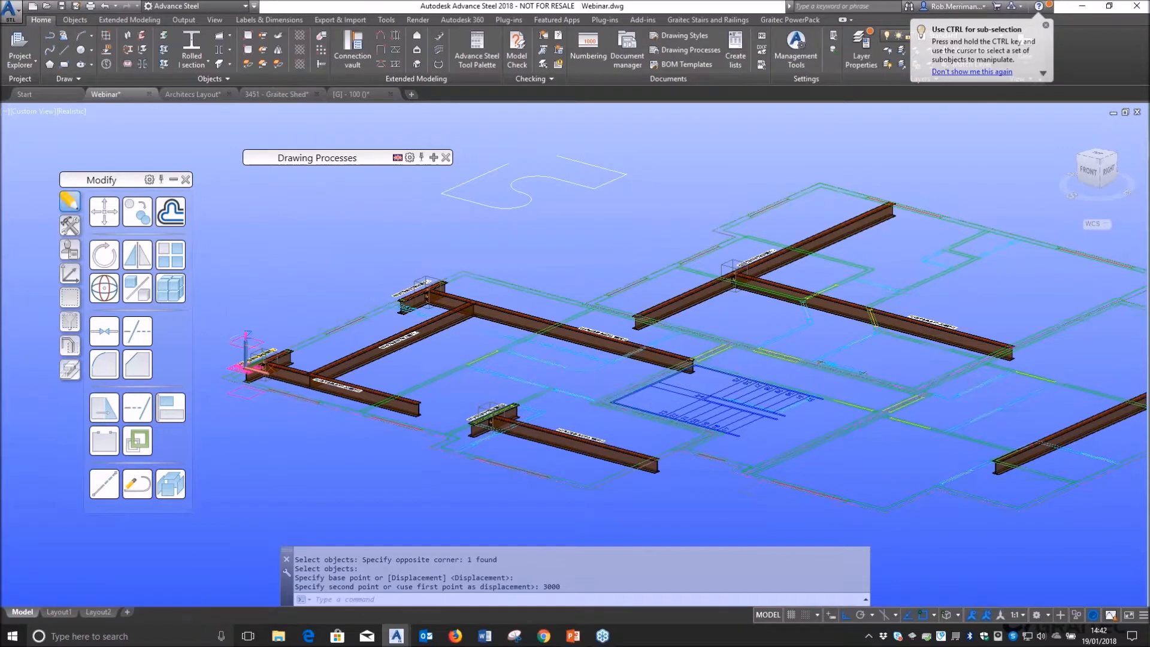
- Create a drawing of the selected camera with the Cameras - Selected - A1 process, keeping drawing number 100, and open the resulting drawing
left_click(434, 158)
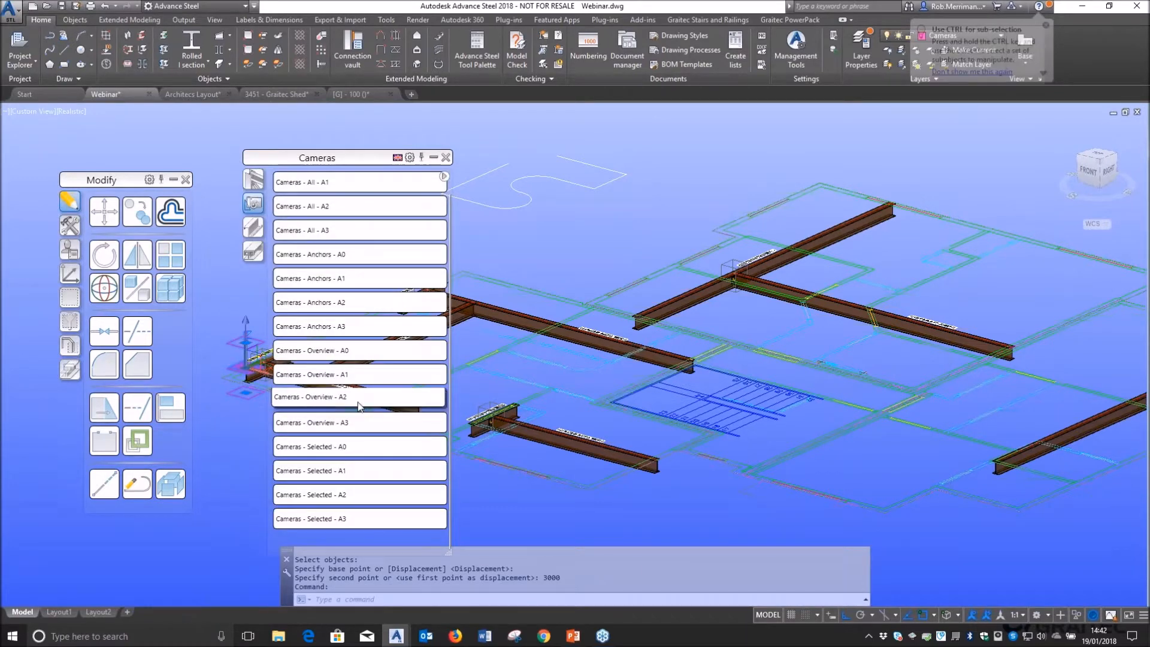
left_click(380, 461)
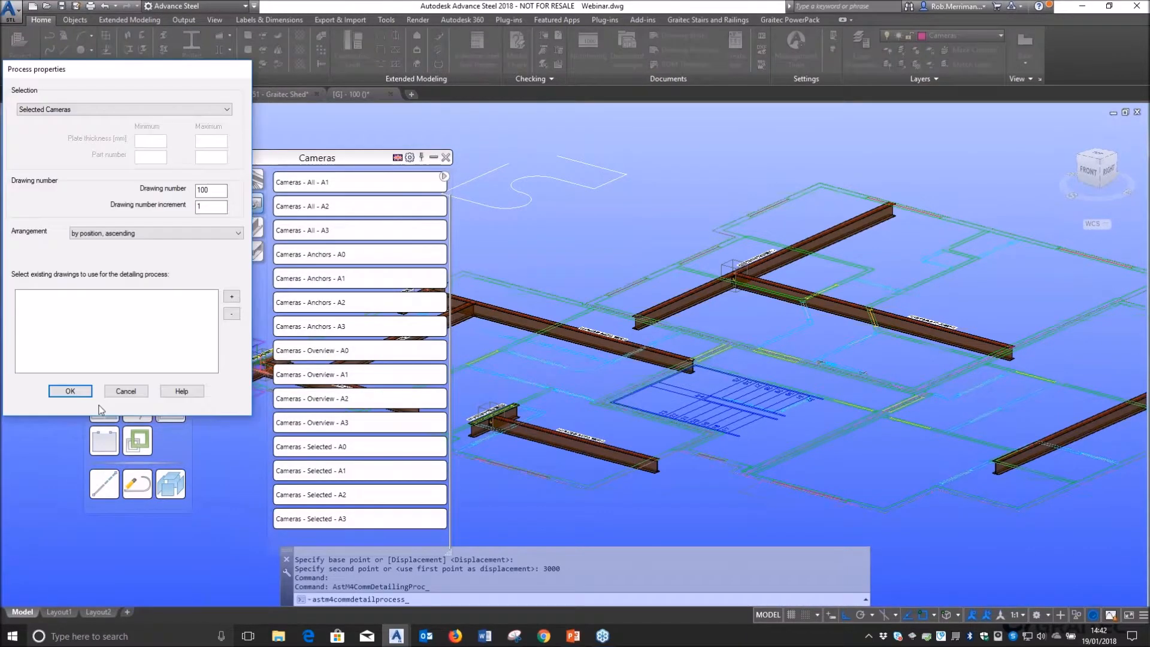
left_click(76, 389)
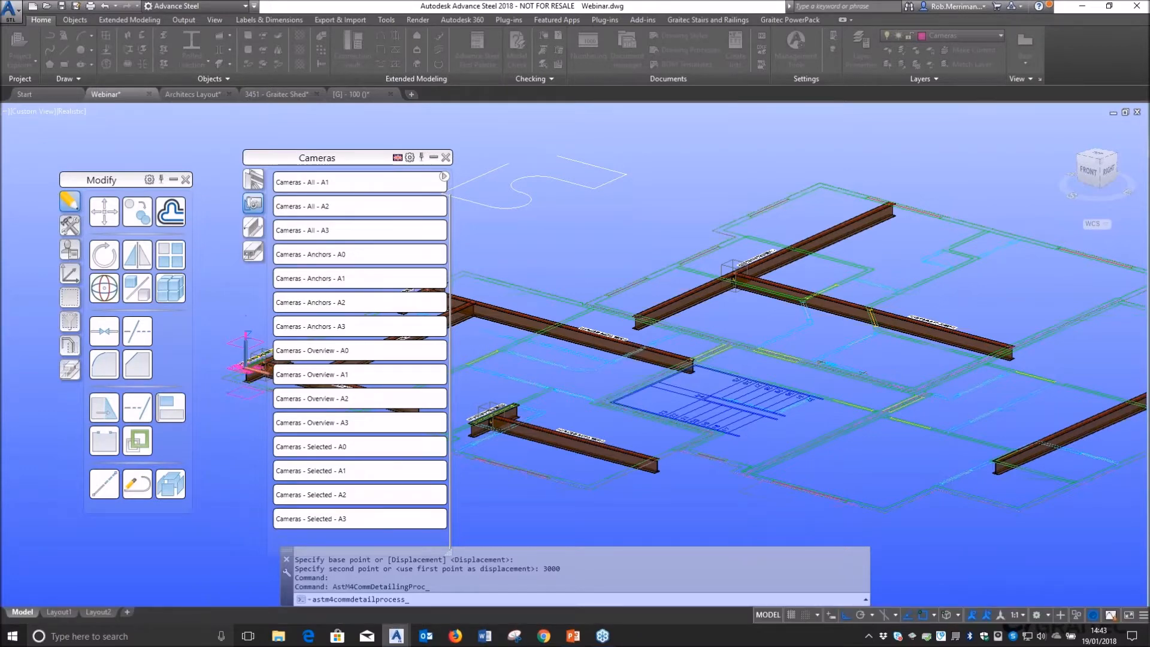
right_click(238, 367)
left_click(288, 483)
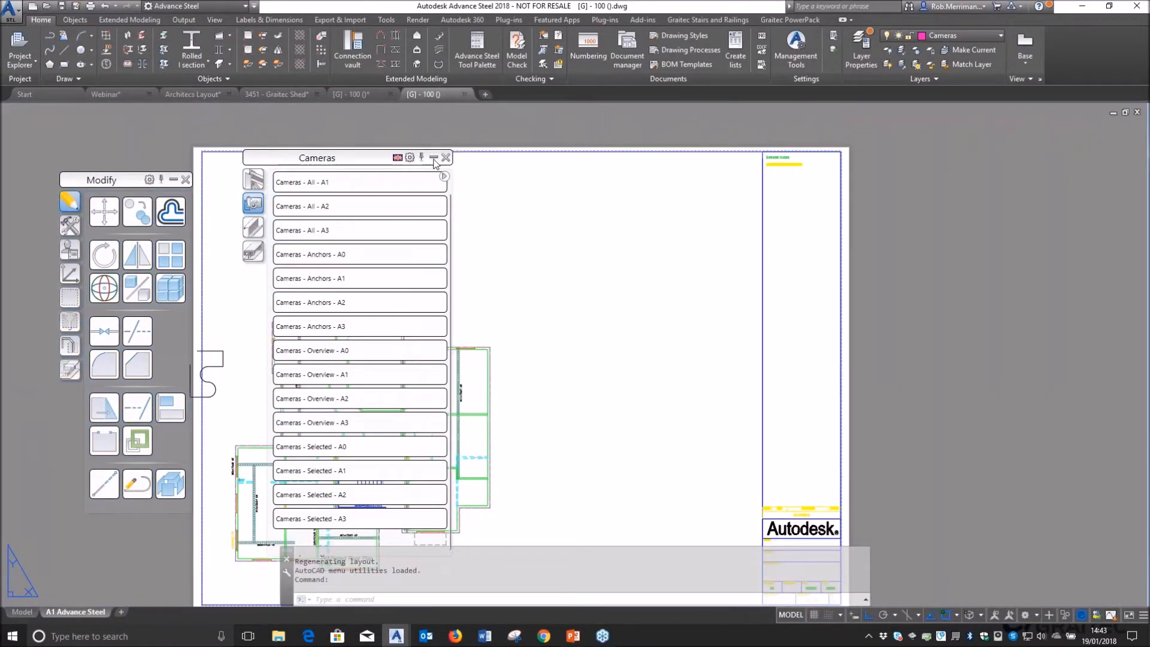
- Edit the CAD layout block in the drawing, delete the curved outline beside the plan, and save the changes to AS_ADD_ELEMS_DET_D8A
scroll(393, 301, "up", 2)
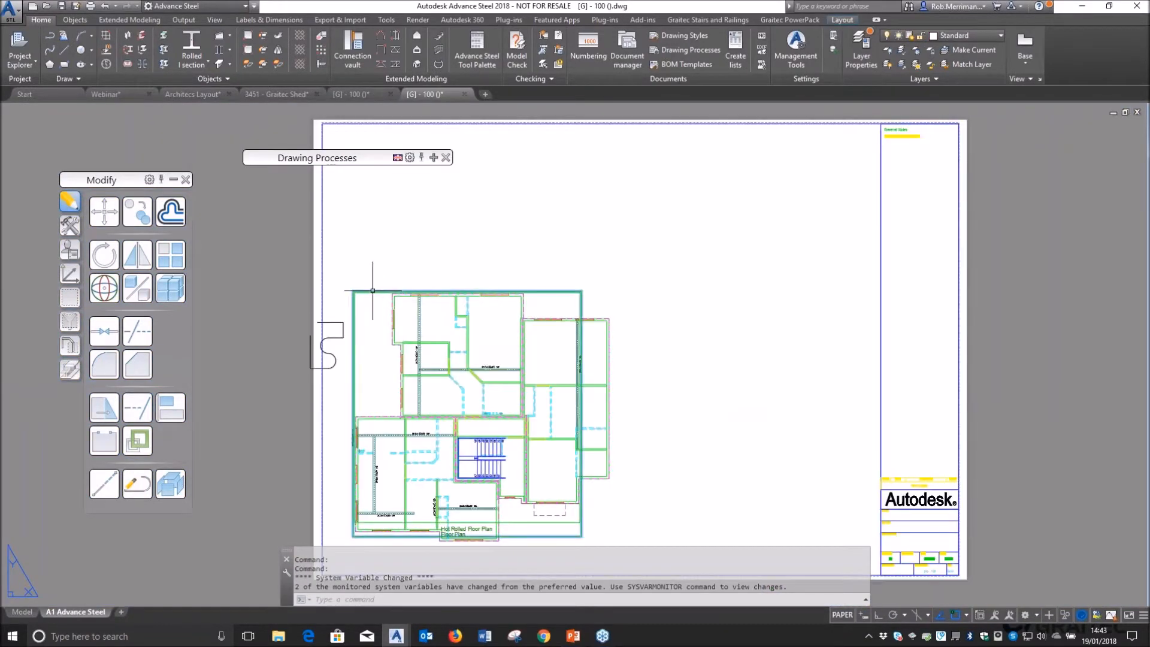
left_click(629, 260)
left_click(617, 260)
scroll(640, 254, "up", 2)
scroll(640, 254, "up", 2)
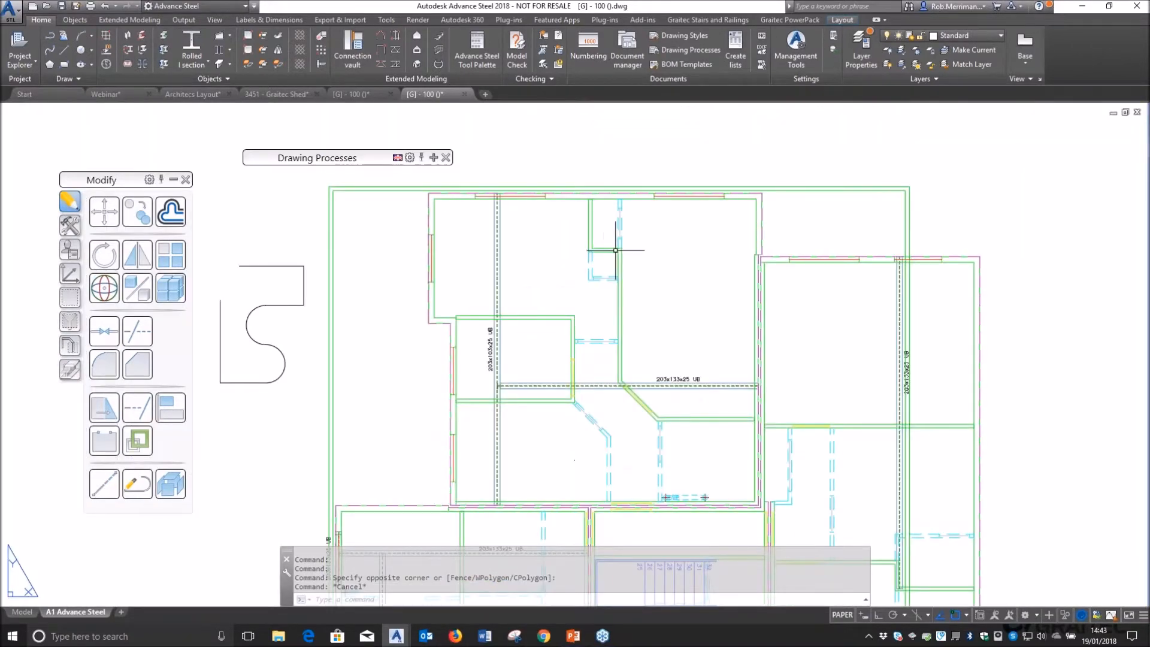
double_click(606, 250)
left_click(566, 399)
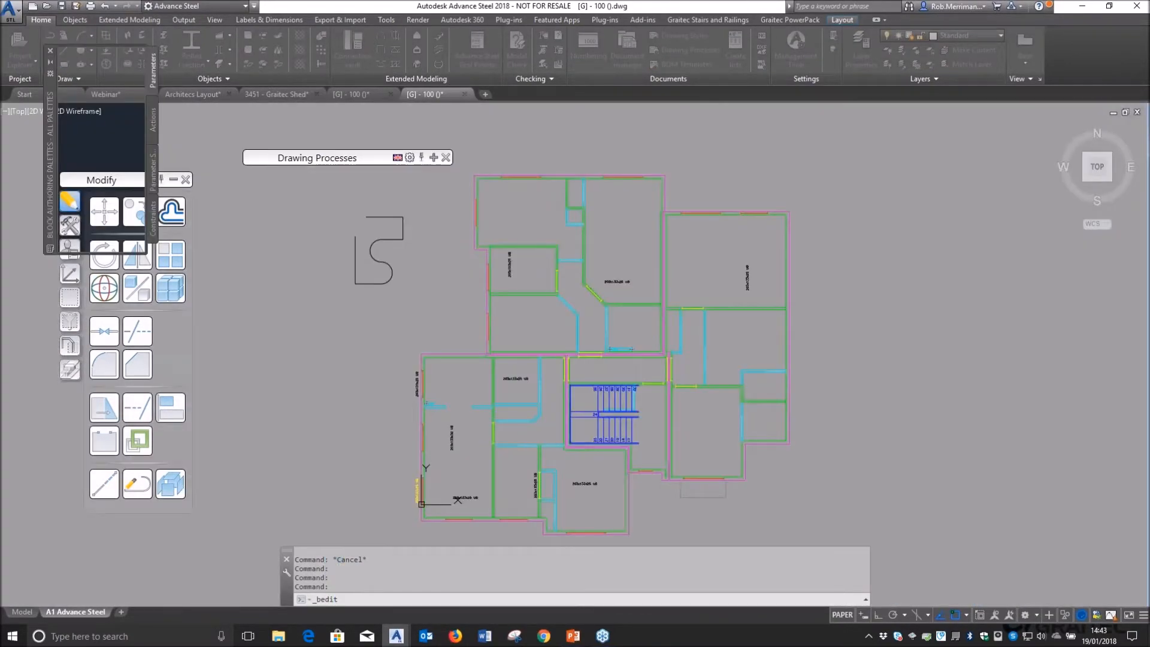
left_click(414, 314)
left_click(316, 203)
key("Delete")
left_click(797, 51)
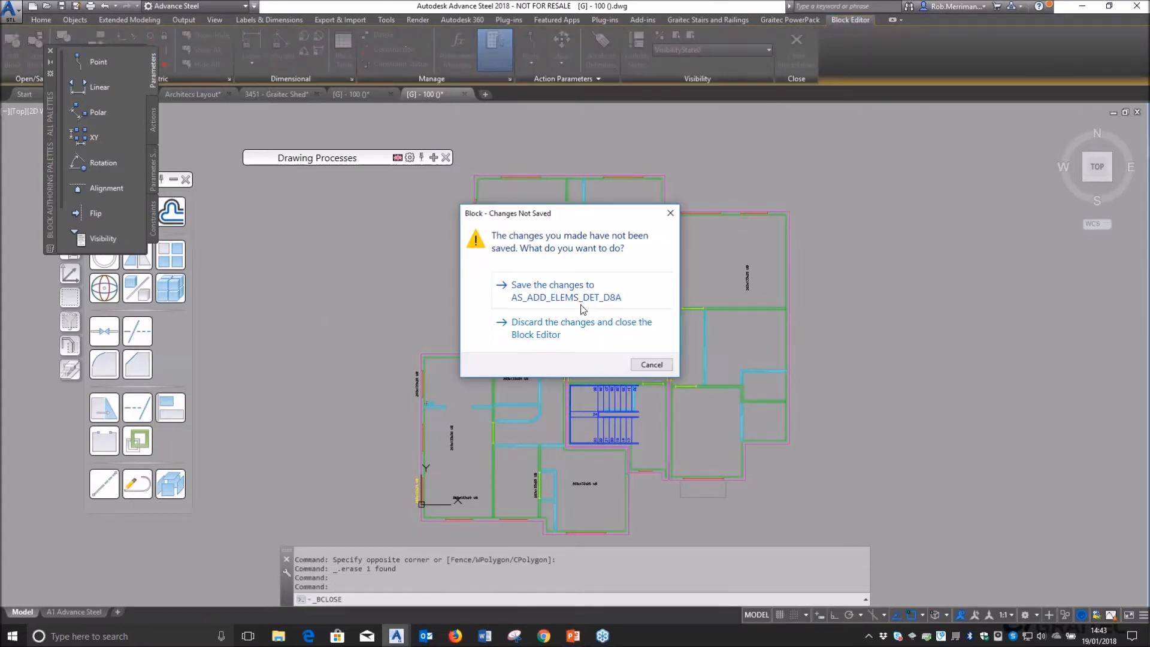
left_click(583, 295)
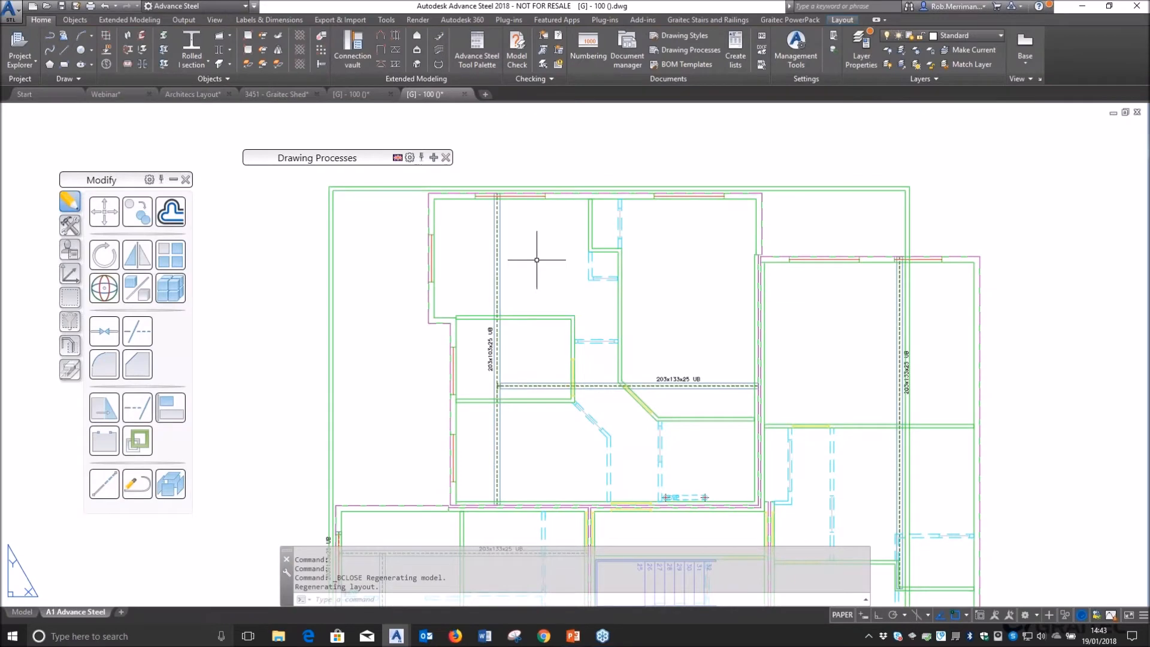
- Set the scale of the Hot Rolled Floor Plan detail to 1:33 1/3
scroll(532, 249, "down", 4)
double_click(453, 454)
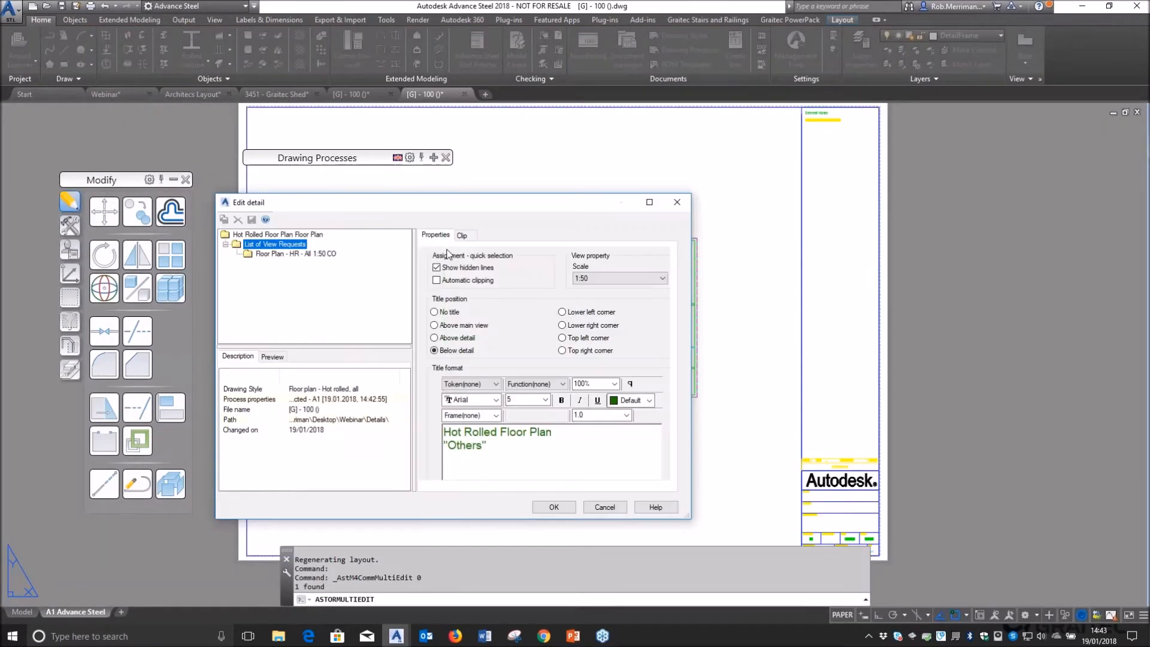
left_click(620, 278)
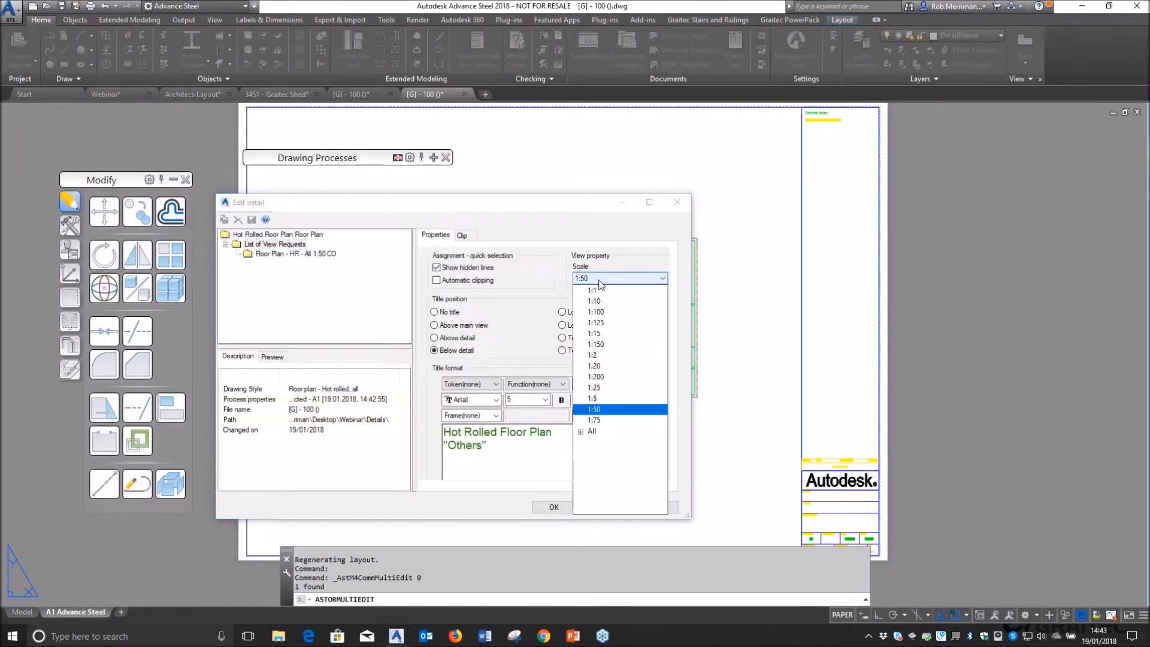
left_click(592, 430)
left_click(599, 432)
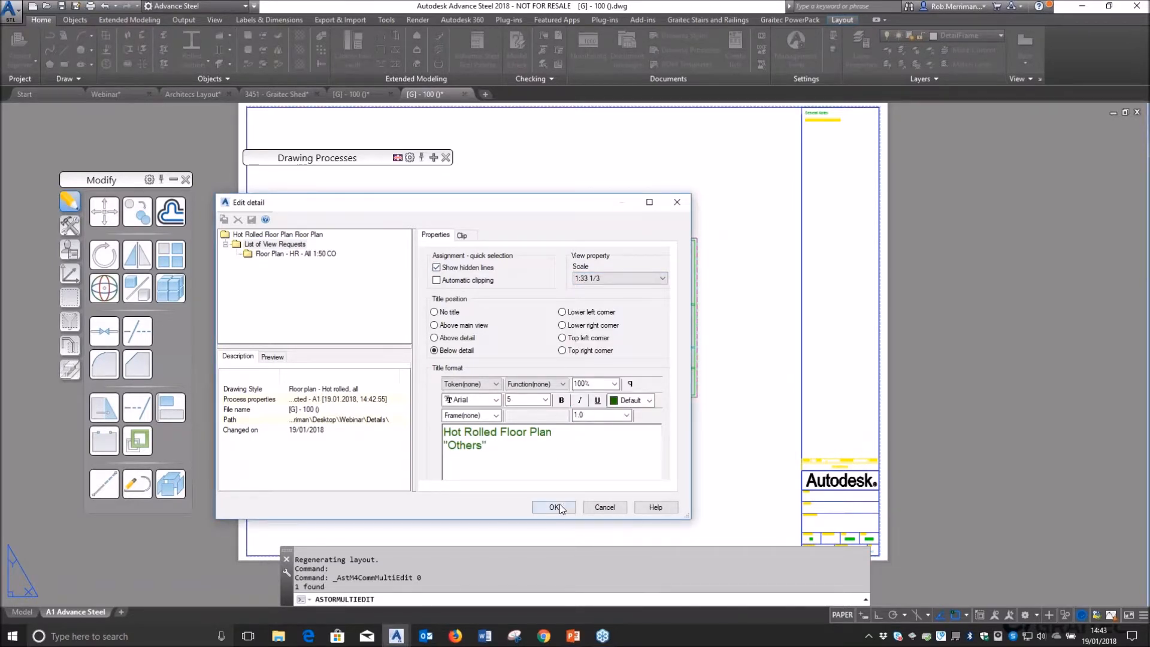
left_click(560, 502)
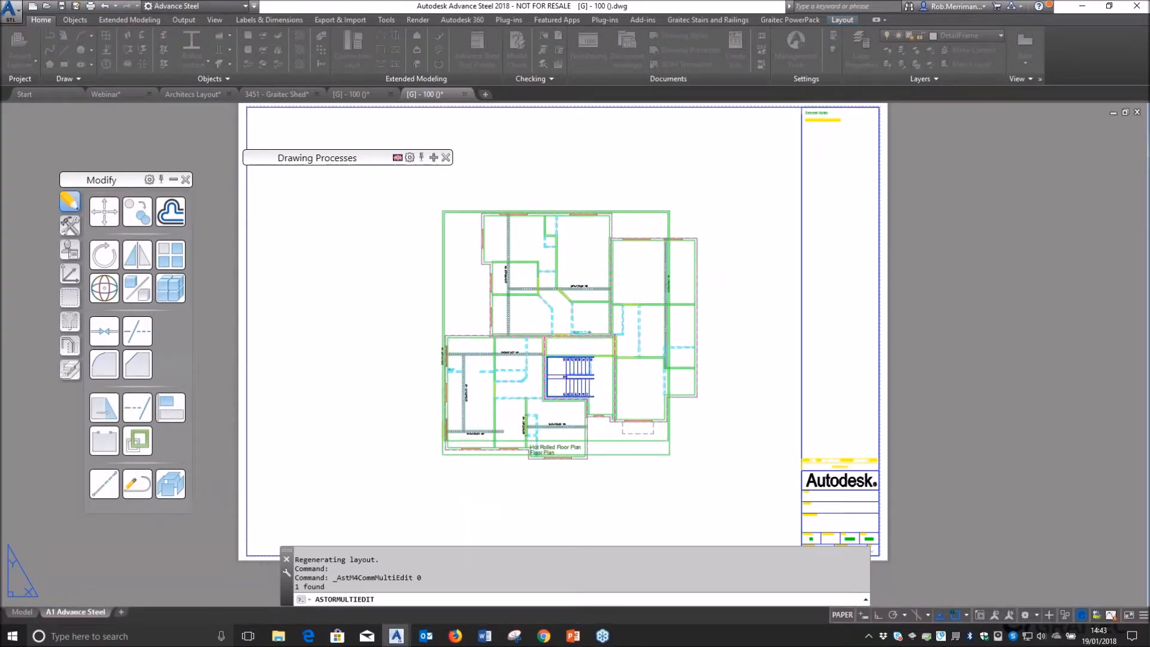
- Move the Hot Rolled Floor Plan detail slightly up and to the left within the A1 sheet
left_click(468, 188)
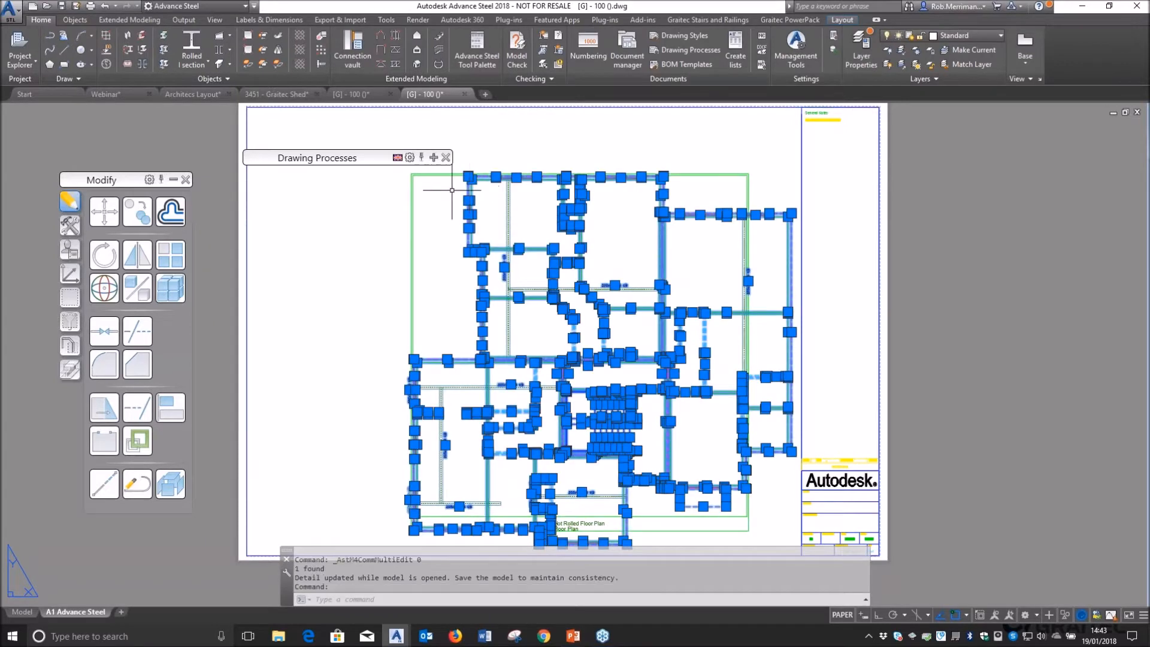
key("Escape")
left_click(409, 212)
left_click(410, 213)
left_click(412, 213)
left_click_drag(412, 217, 380, 185)
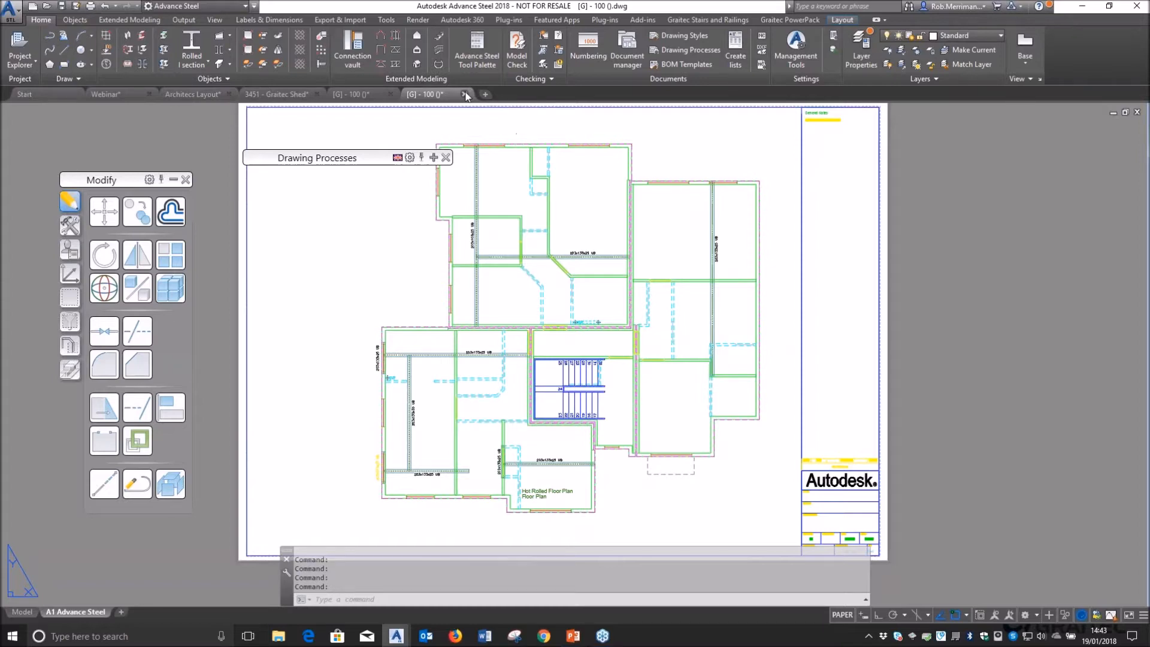
- Close both open [G] - 100 drawings without saving them and dismiss the notices
left_click(466, 96)
left_click(617, 342)
left_click(676, 347)
left_click(390, 95)
left_click(614, 343)
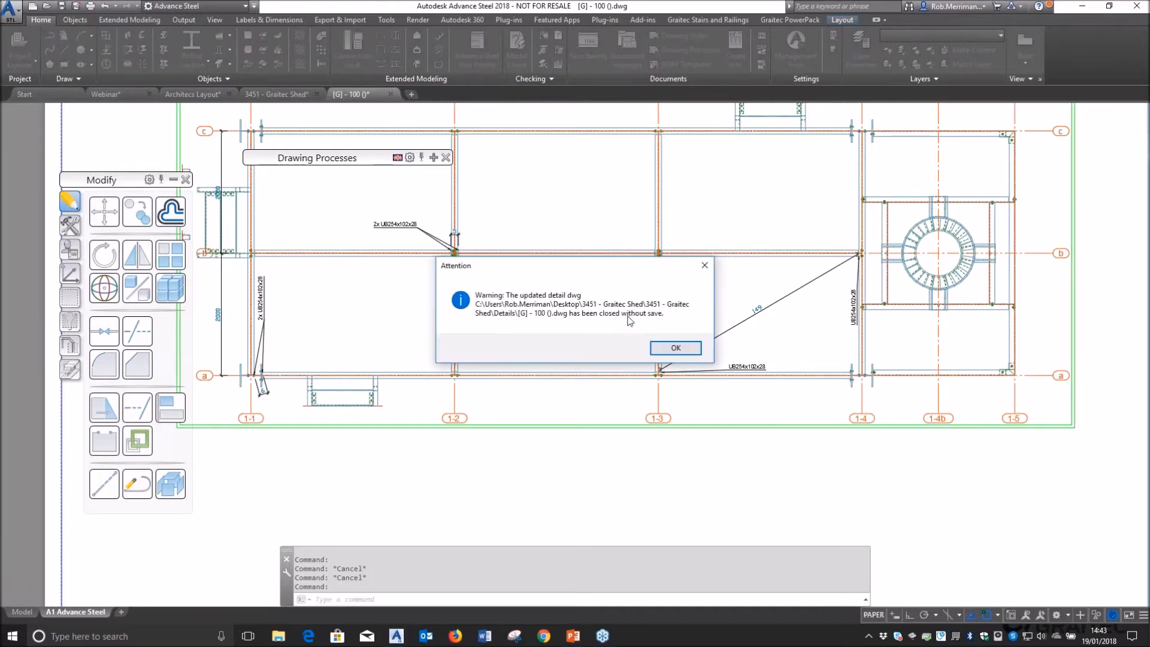
left_click(675, 348)
- Close the 3451 - Graitec Shed model and the Architecs Layout drawing without saving, returning to the Webinar model
left_click(316, 94)
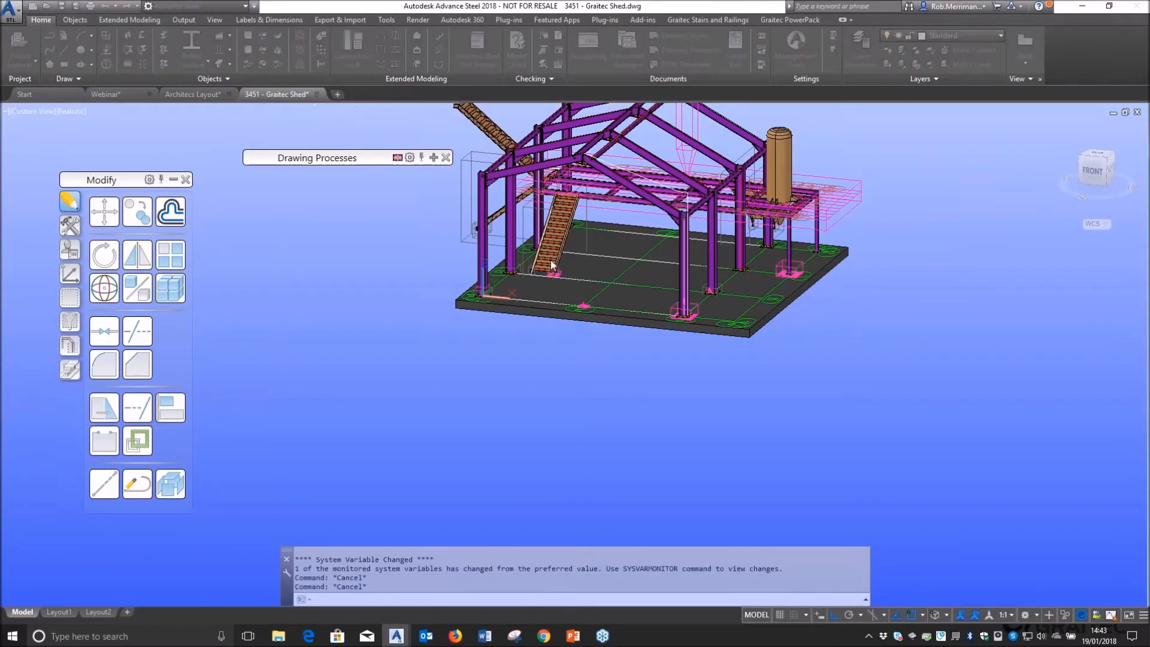
left_click(612, 342)
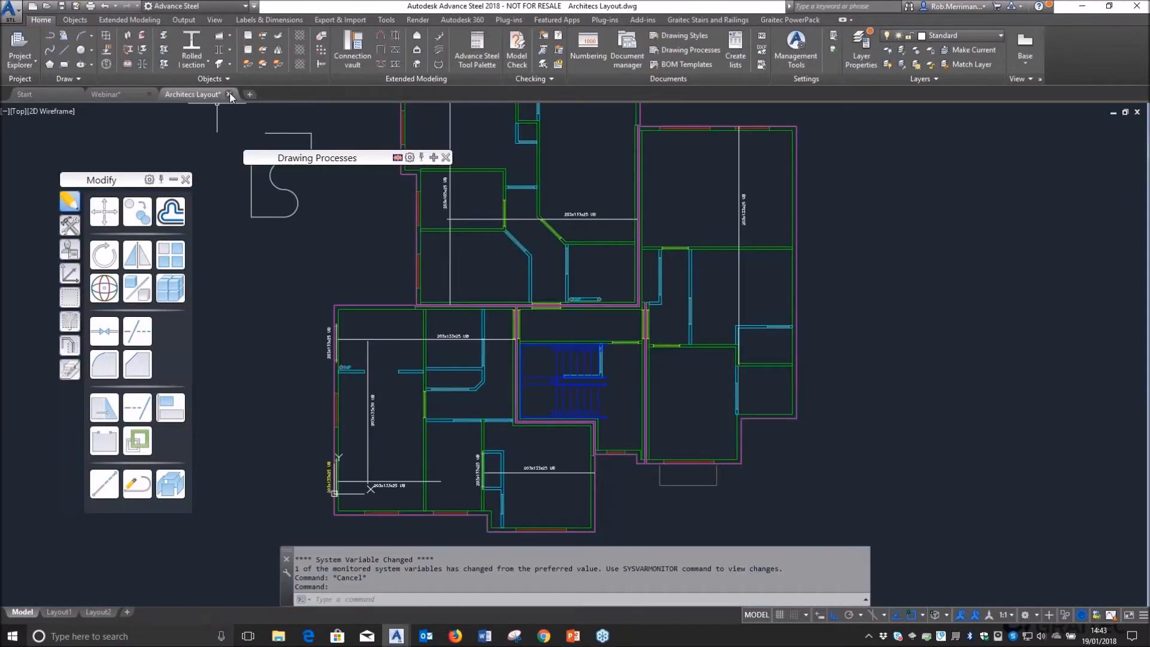
left_click(229, 94)
left_click(606, 345)
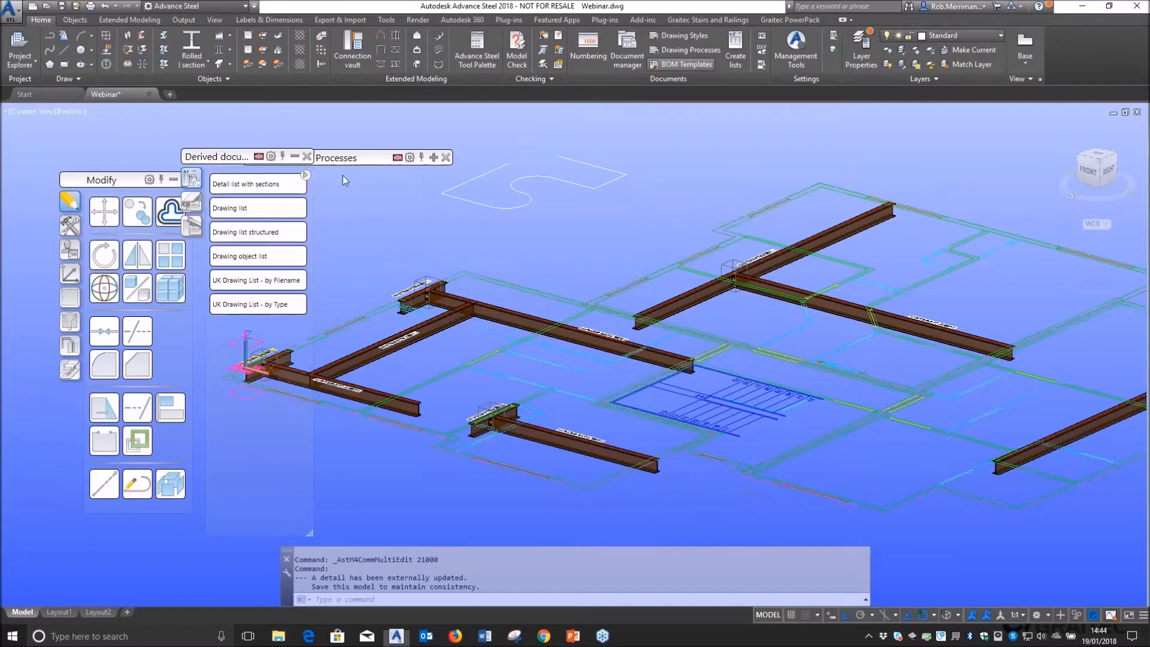
- Review the Assemblies drawing processes alongside the BOM template categories, including Structured lists, and close both palettes
left_click_drag(257, 159, 533, 157)
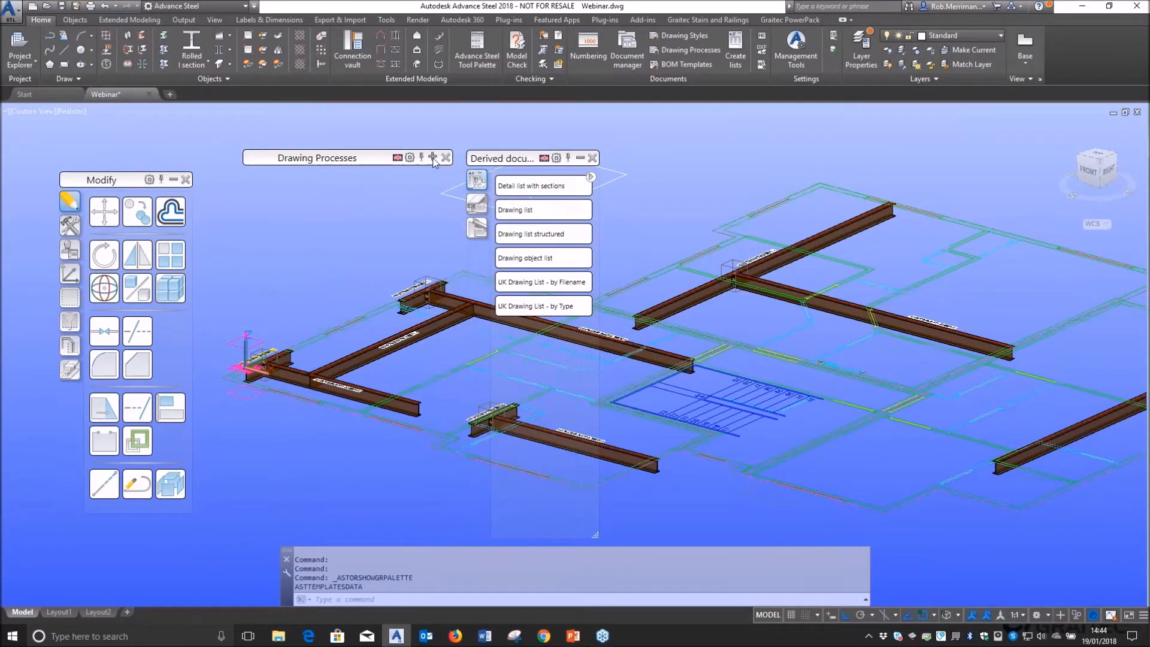
left_click(434, 158)
left_click(253, 181)
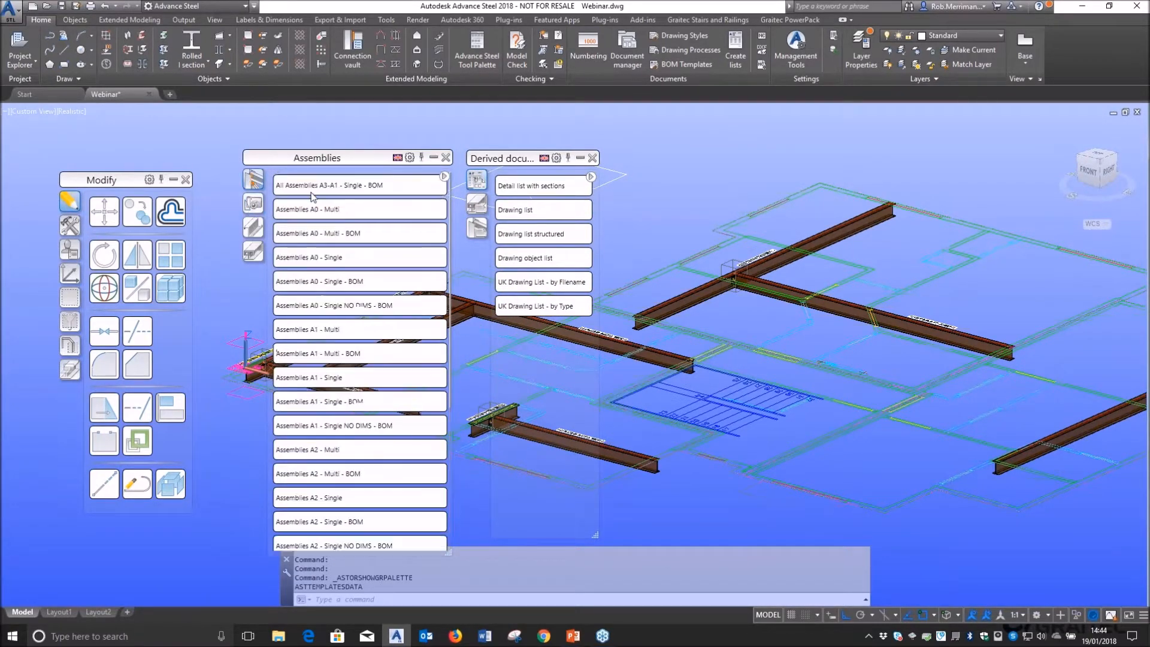
left_click(476, 205)
left_click(484, 230)
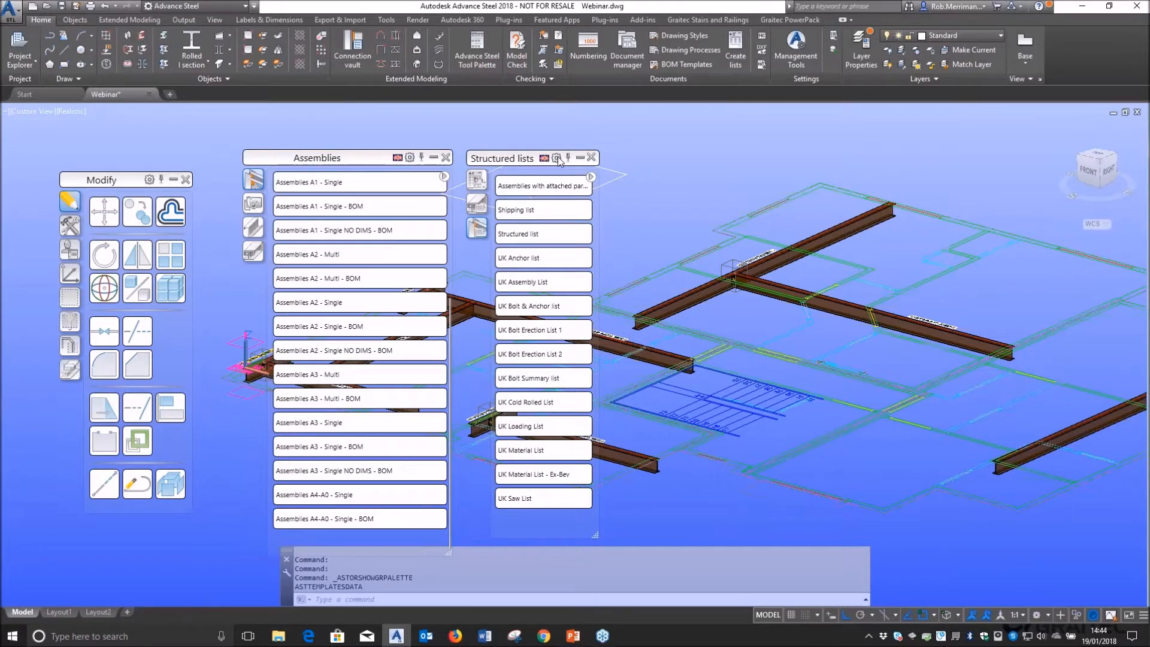
left_click(591, 158)
left_click(445, 157)
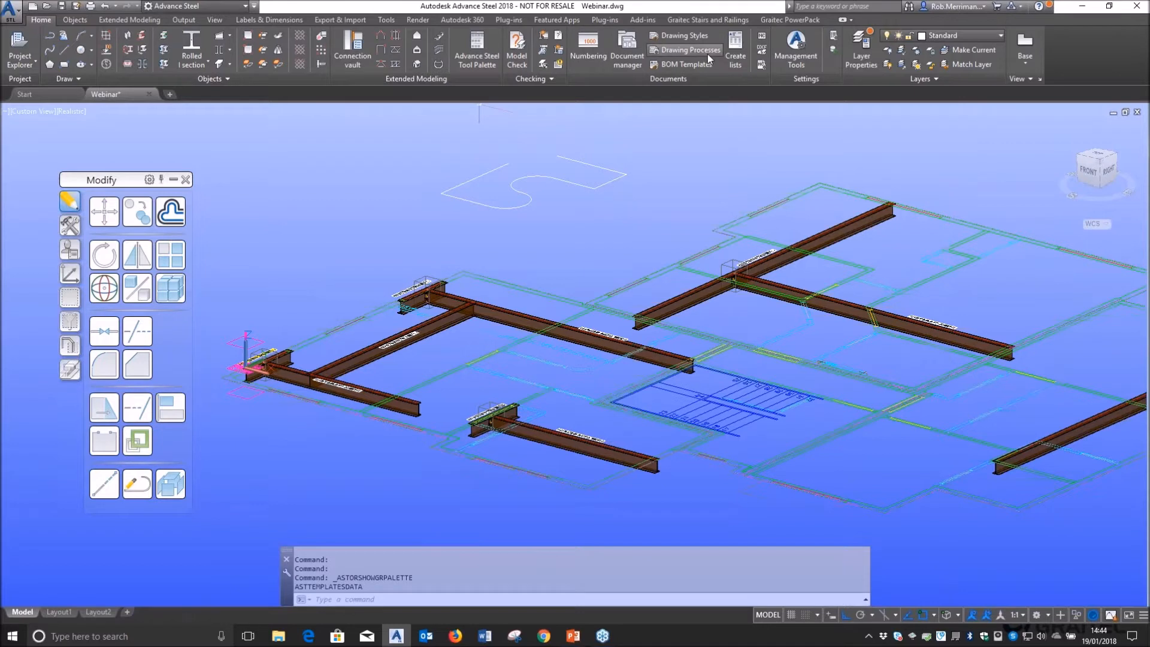
- Open the Drawing Process Manager and list the drawing processes in the Advance Assemblies category
left_click(188, 21)
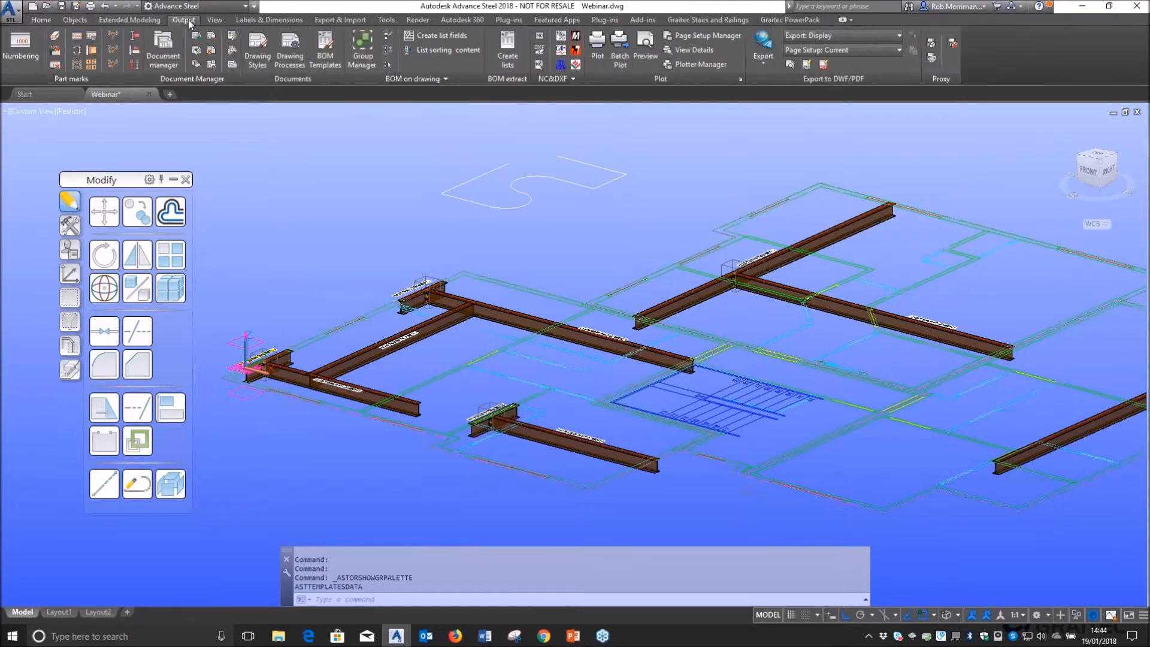
left_click(197, 64)
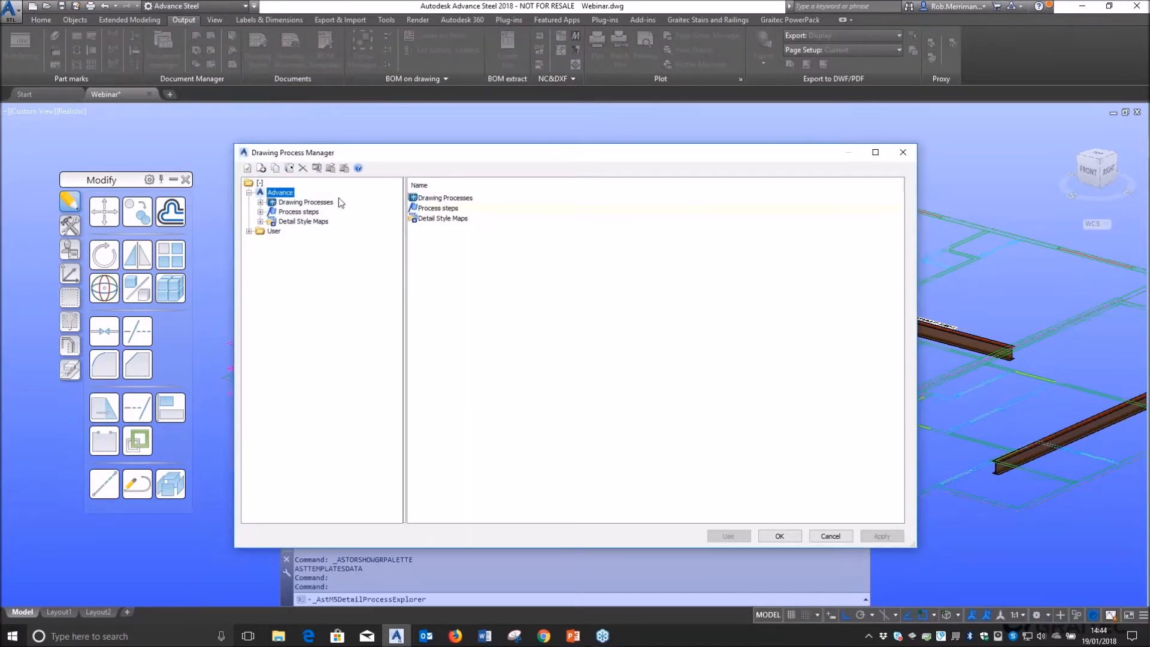
left_click(261, 202)
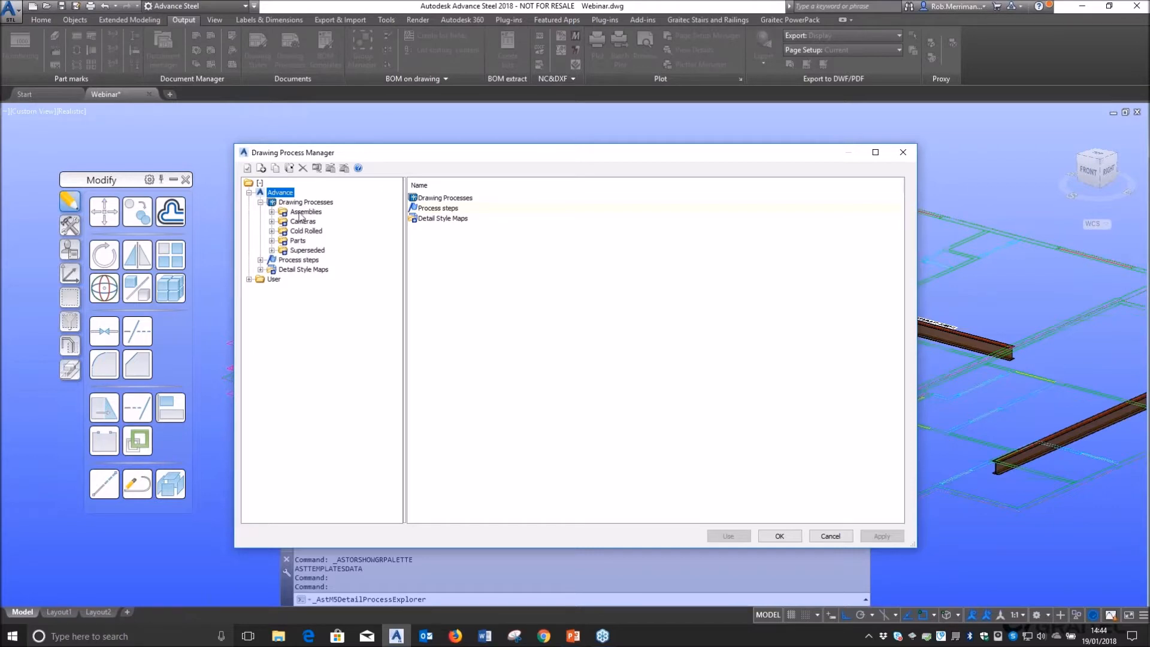
left_click(272, 213)
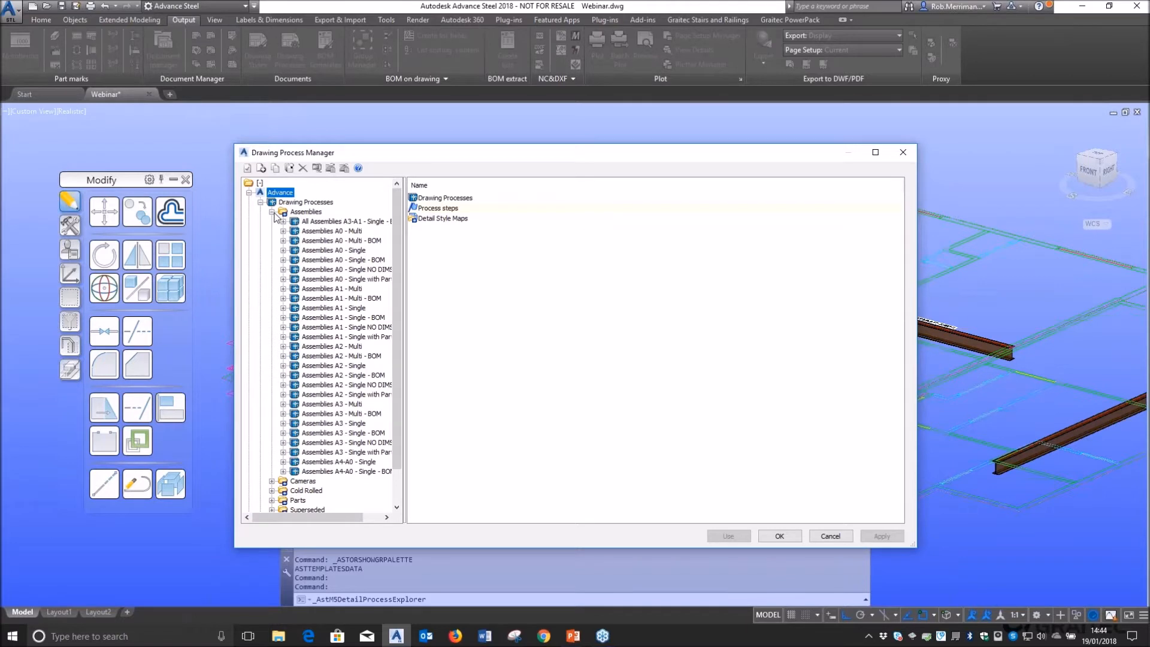
left_click(272, 212)
left_click(304, 212)
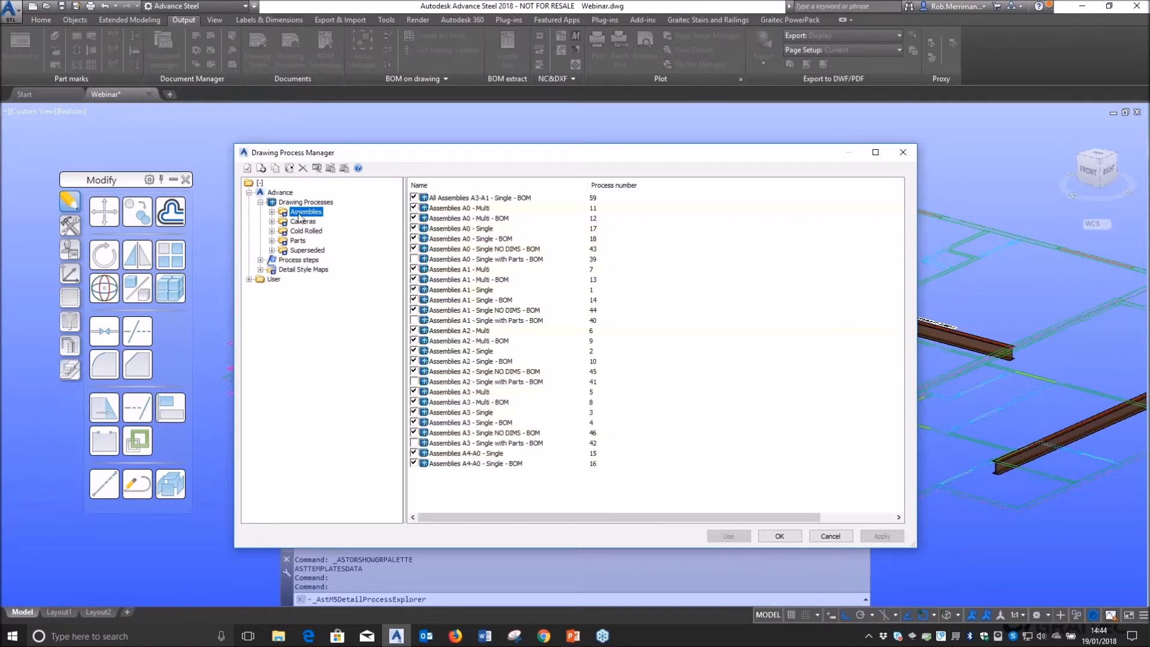
- Disable the All Assemblies, A0, A2, A4-A0, Multi and plain Single processes, leaving A1 - Single - BOM and A3 - Single - BOM enabled
left_click(414, 198)
left_click(414, 208)
left_click(414, 218)
left_click(413, 228)
left_click(413, 239)
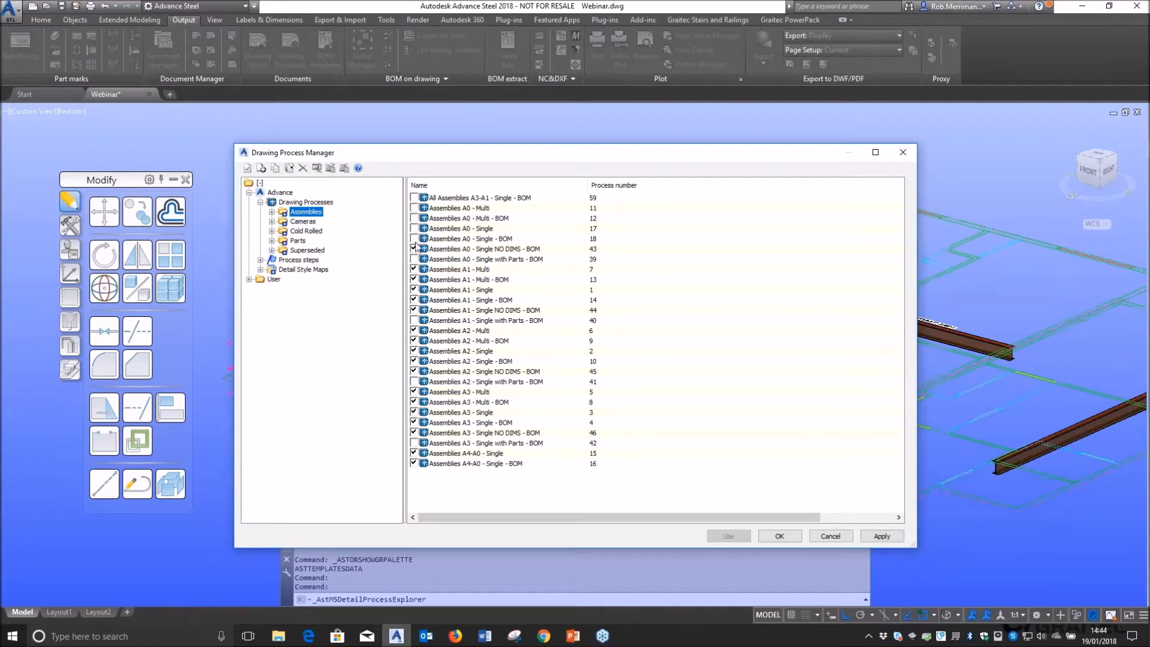
left_click(414, 248)
left_click(414, 269)
left_click(414, 279)
left_click(414, 289)
left_click(414, 330)
left_click(414, 340)
left_click(414, 351)
left_click(414, 372)
left_click(414, 362)
left_click(414, 392)
left_click(414, 402)
left_click(414, 412)
left_click(414, 432)
left_click(414, 452)
left_click(414, 463)
- In the Parts category, leave only Parts A3 - Single - BOM and Parts A4 - Single - BOM enabled, apply the changes and close the manager
left_click(303, 241)
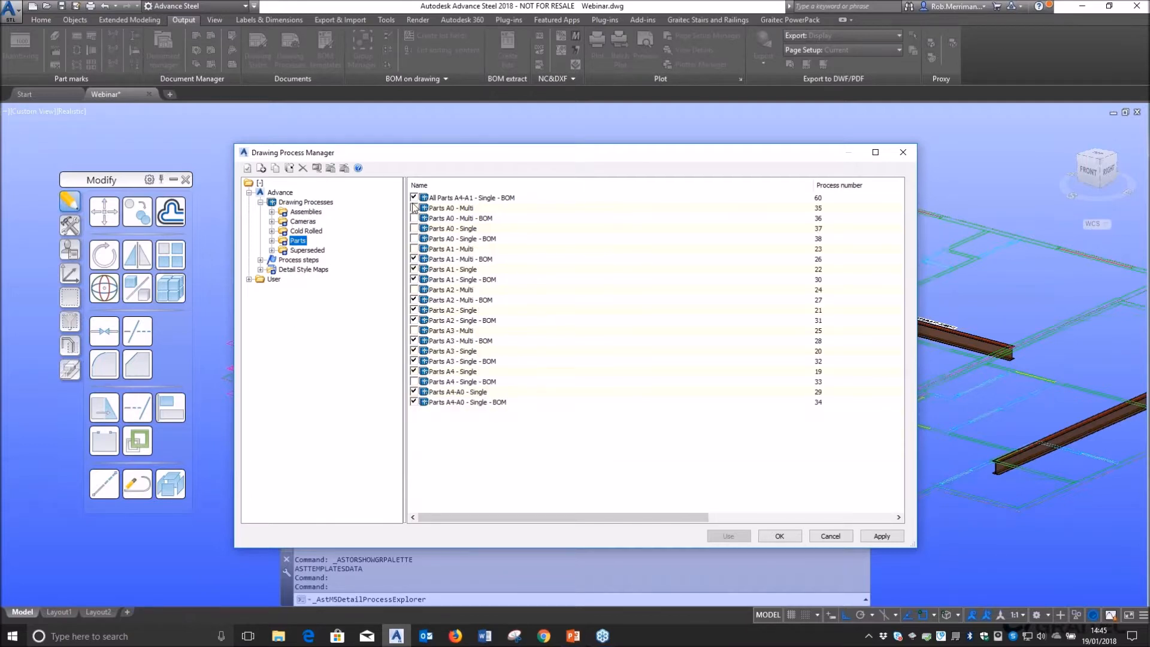
left_click(413, 259)
left_click(414, 269)
left_click(414, 279)
left_click(414, 300)
left_click(414, 311)
left_click(414, 321)
left_click(413, 340)
left_click(414, 371)
left_click(414, 392)
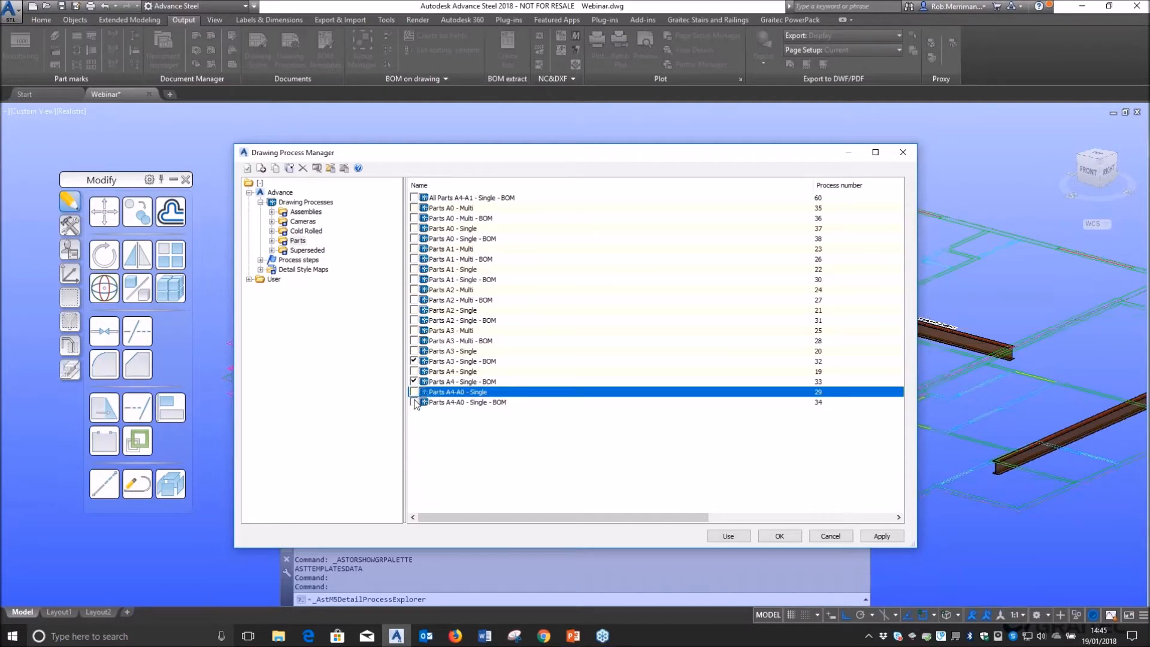
left_click(882, 536)
left_click(903, 153)
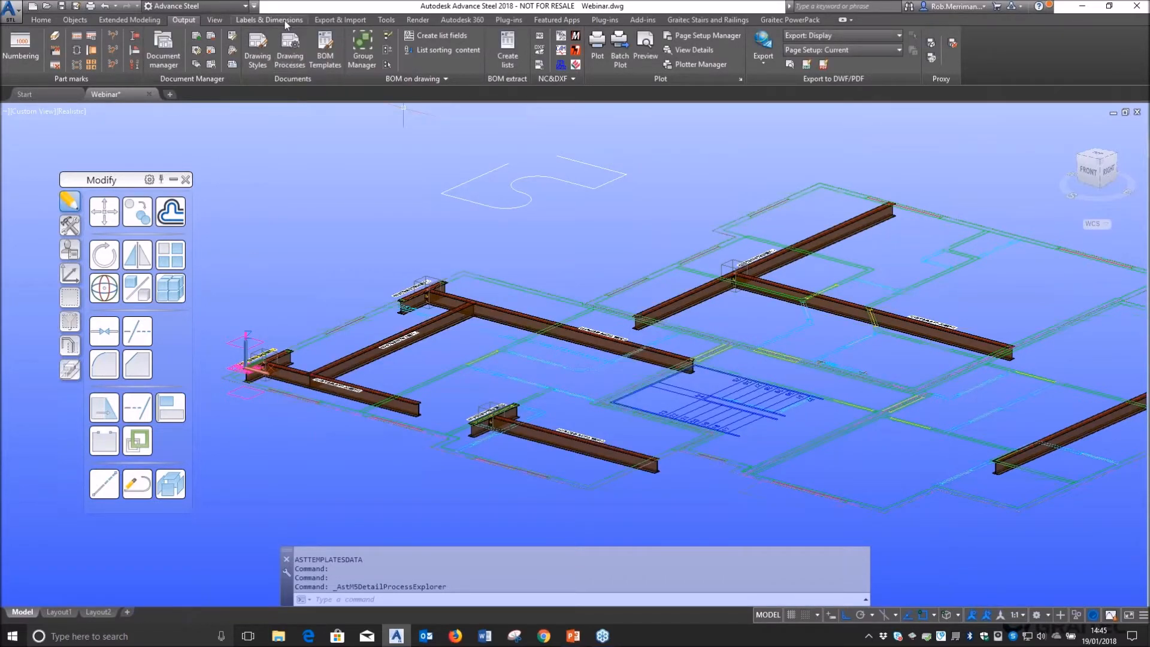
- Open the BOM template editor, widen its template tree and list the Structured lists under User Template > BOM
left_click(233, 37)
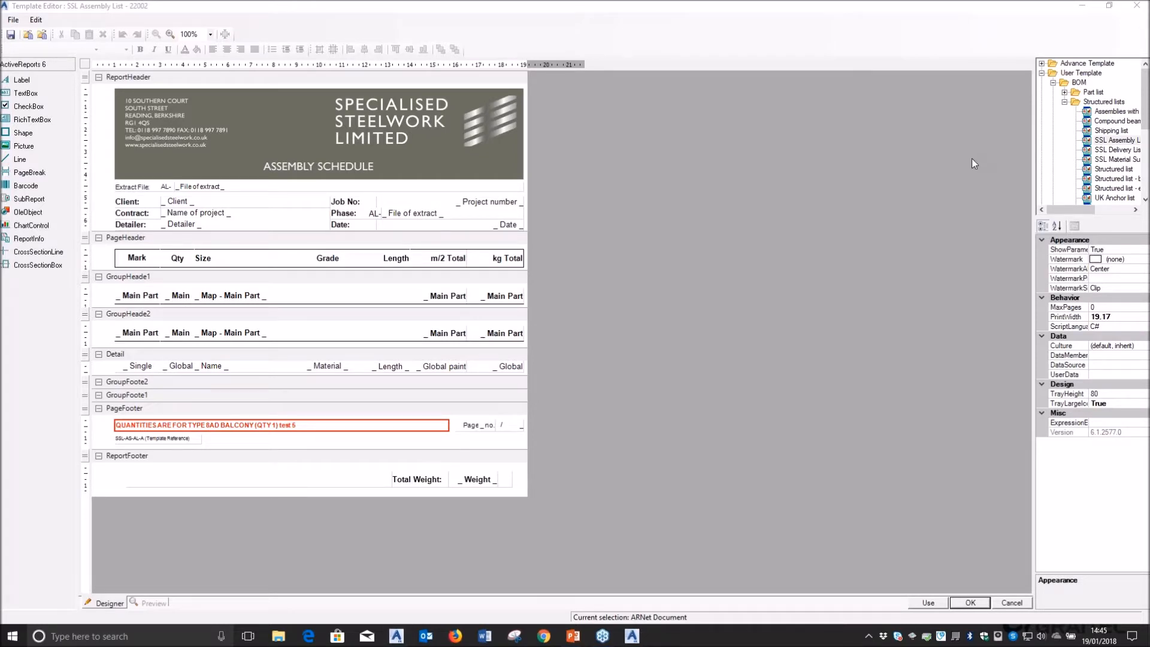
left_click_drag(1037, 93, 978, 87)
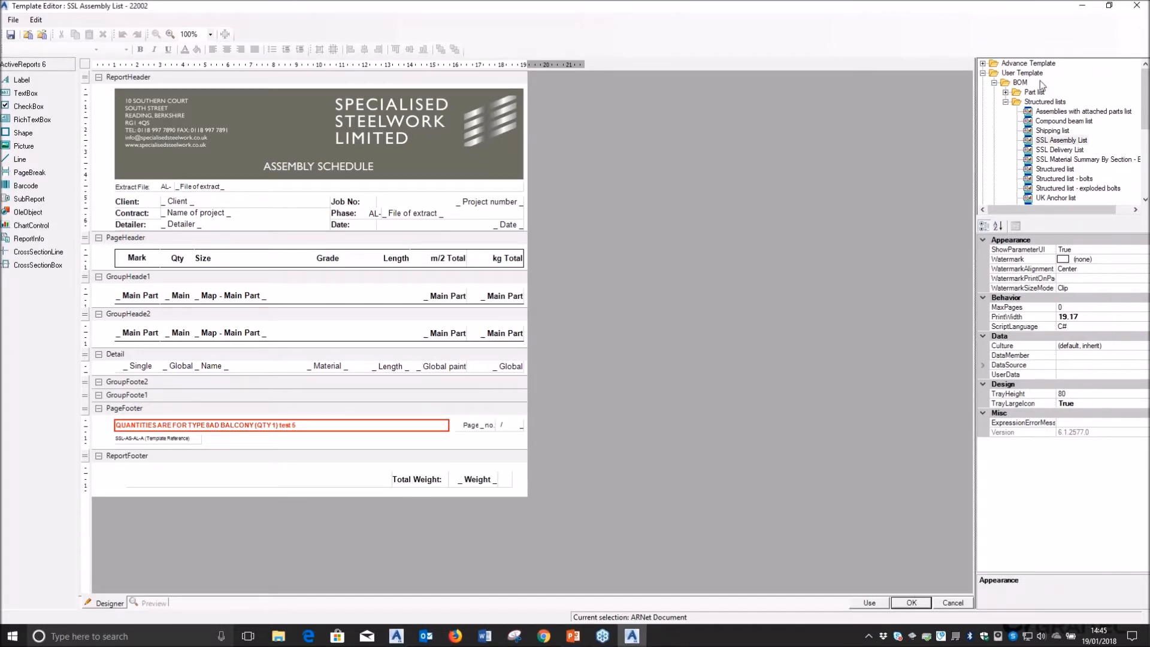
left_click(984, 74)
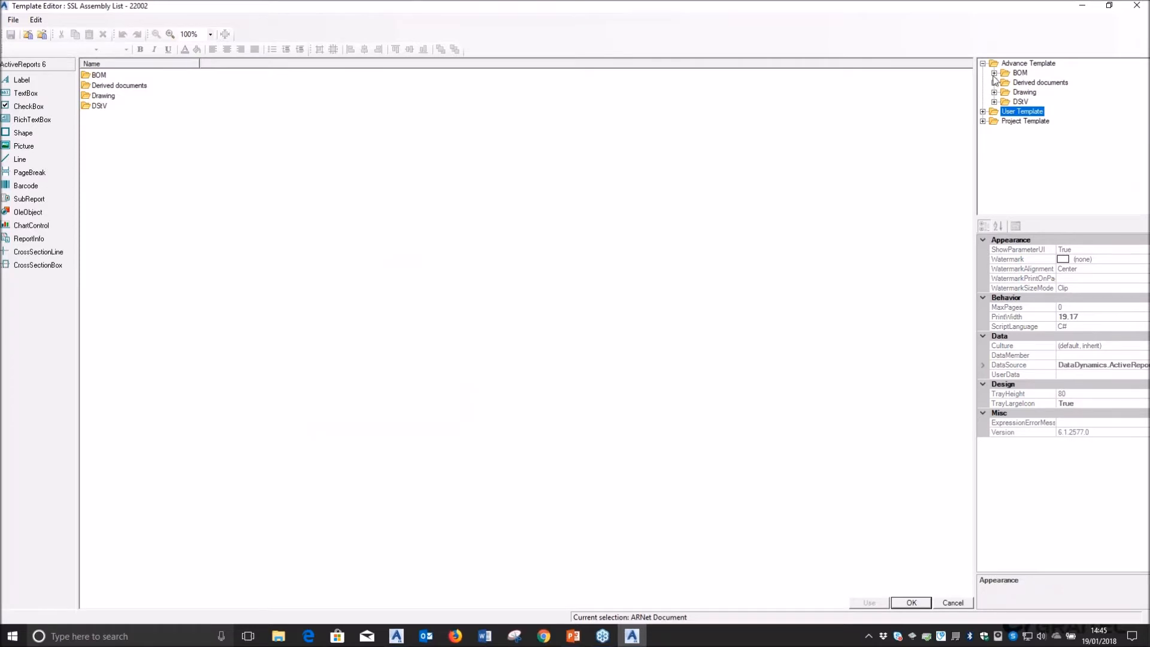
left_click(983, 64)
left_click(983, 73)
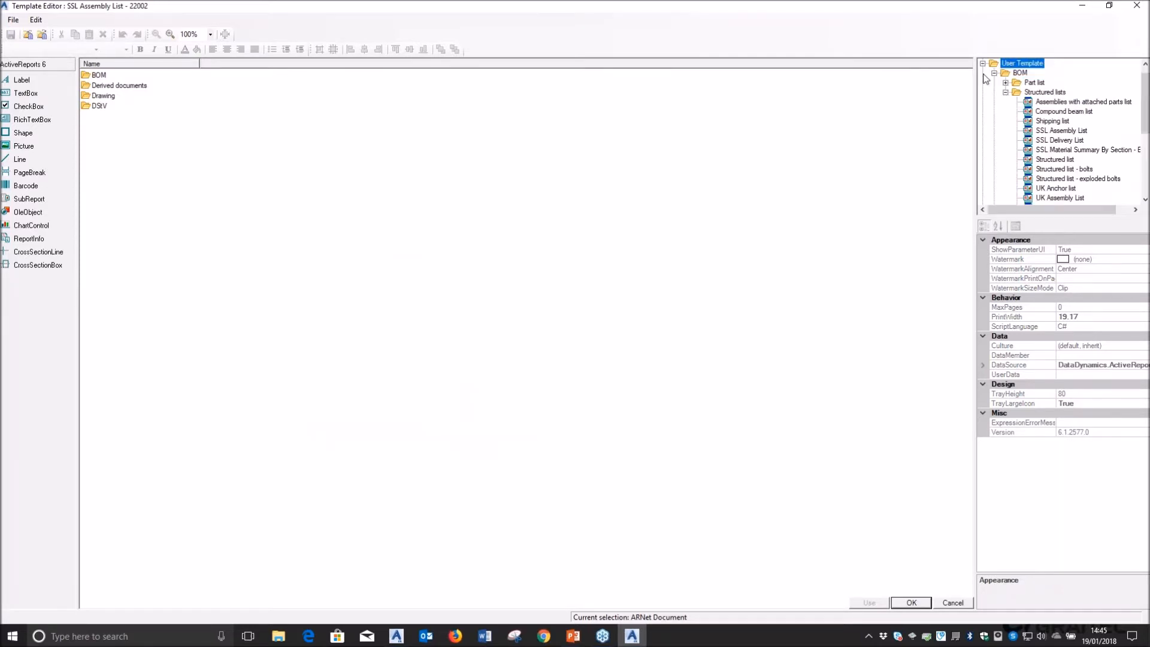
left_click(1044, 93)
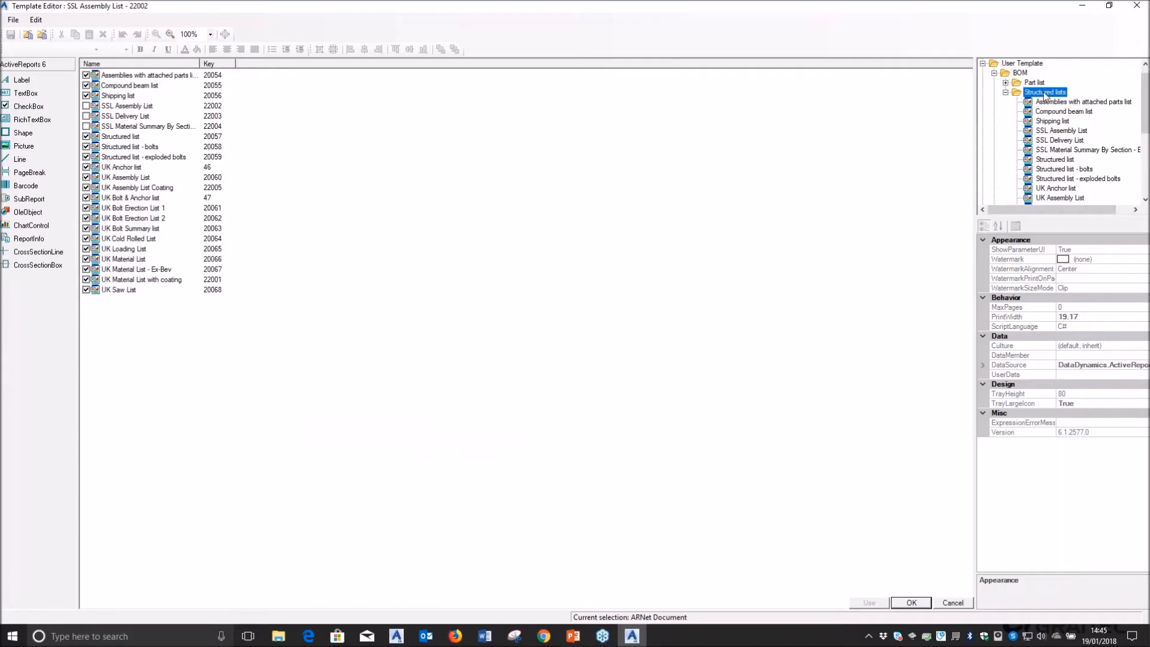
- Disable the unwanted structured lists, leaving UK Assembly List, Bolt & Anchor list, Bolt Erection List 2, Loading List and Material List - Ex-Bev enabled, and confirm
left_click(85, 75)
left_click(86, 85)
left_click(86, 96)
left_click(86, 136)
left_click(86, 146)
left_click(86, 156)
left_click(86, 167)
left_click(86, 188)
left_click(86, 208)
left_click(86, 228)
left_click(87, 239)
left_click(86, 249)
left_click(87, 259)
left_click(87, 269)
left_click(87, 279)
left_click(86, 289)
left_click(910, 602)
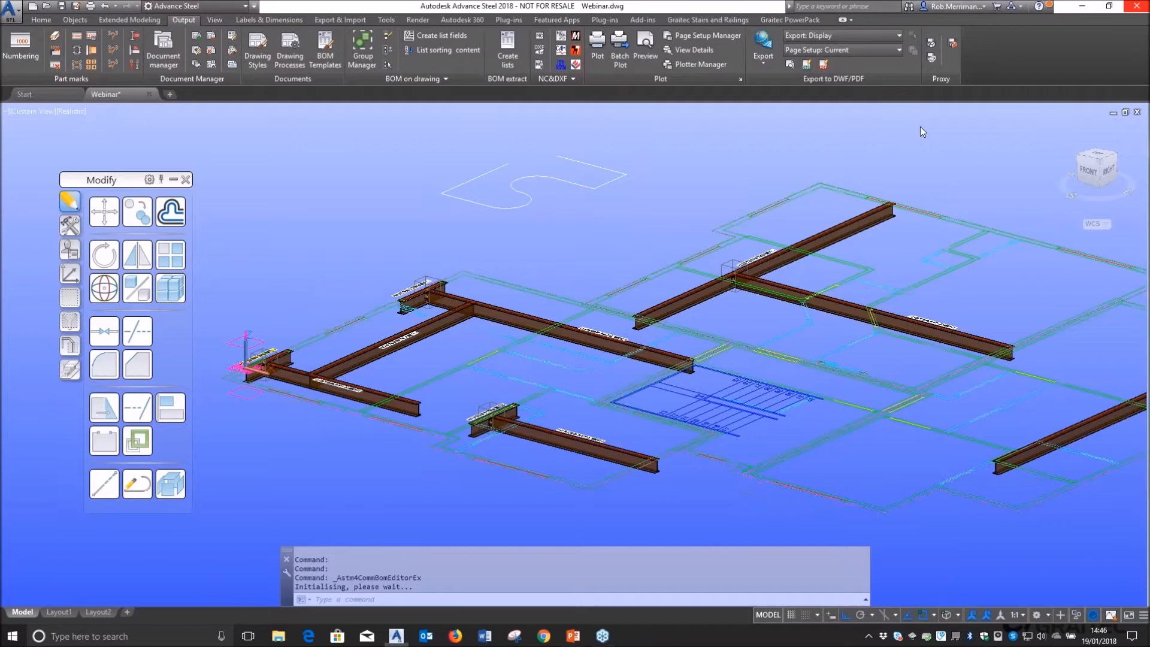
- Cancel quitting the program, check the Assemblies drawing processes and the Structured lists BOM templates, and close both palettes
left_click(1136, 5)
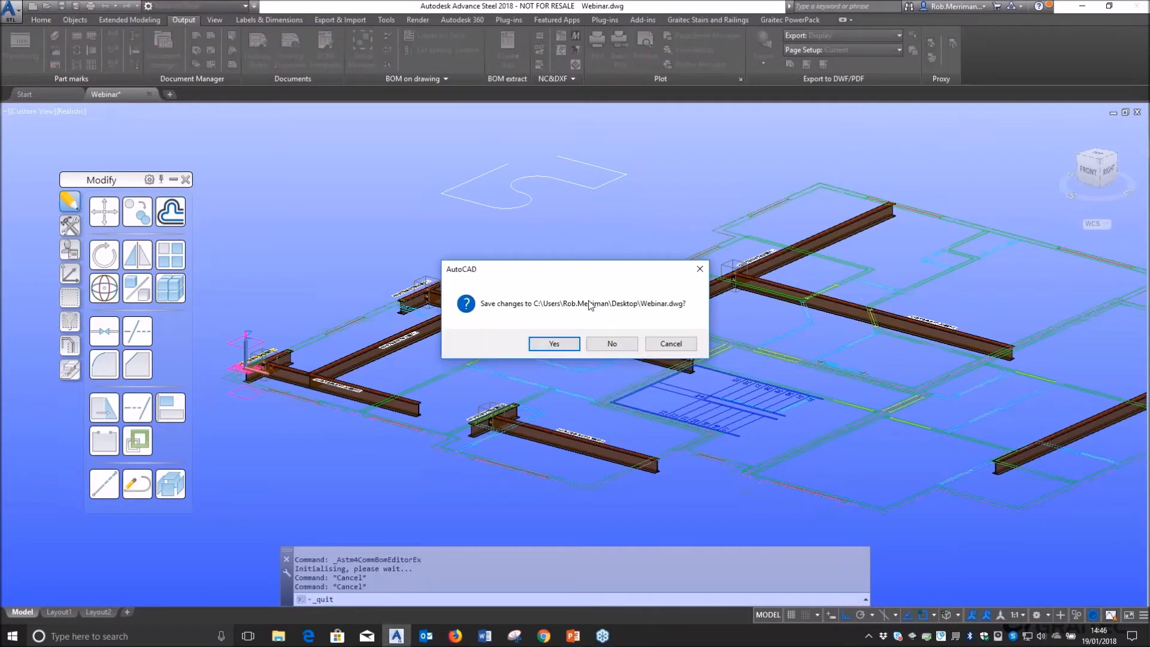
left_click(665, 345)
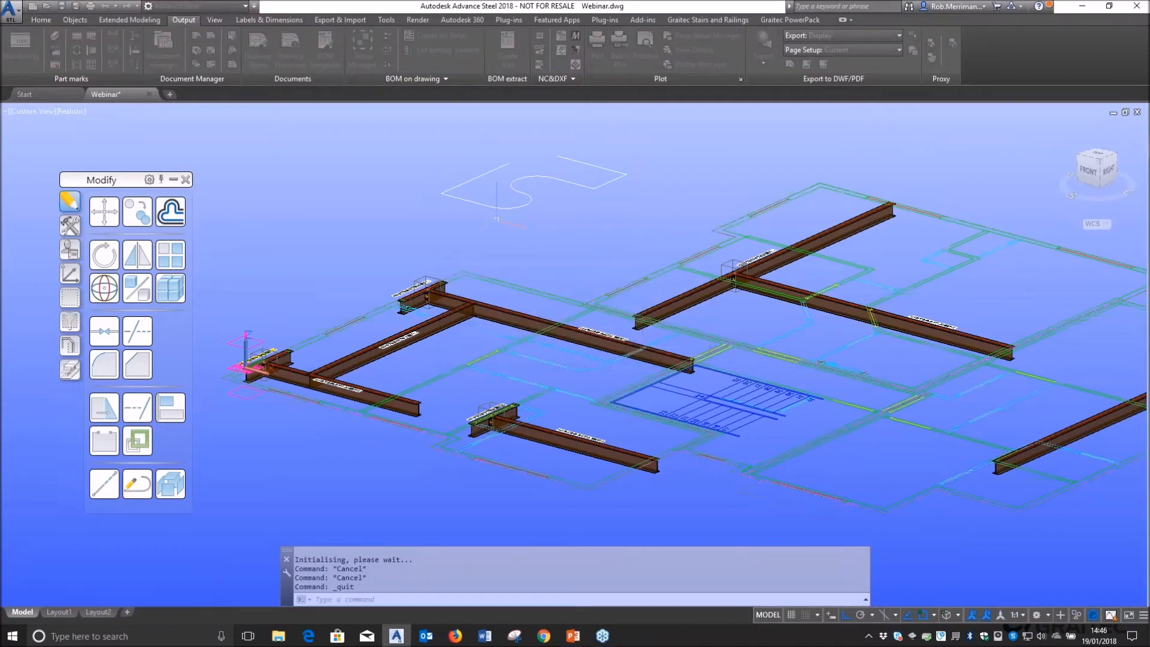
left_click(36, 19)
left_click(689, 50)
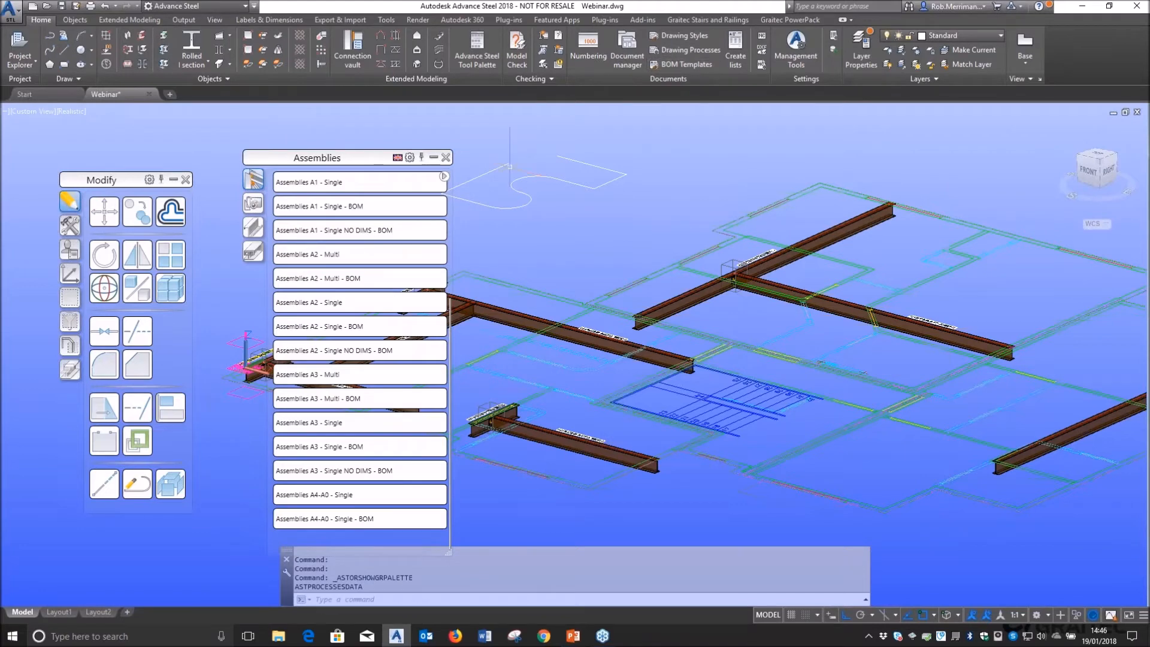
left_click(686, 64)
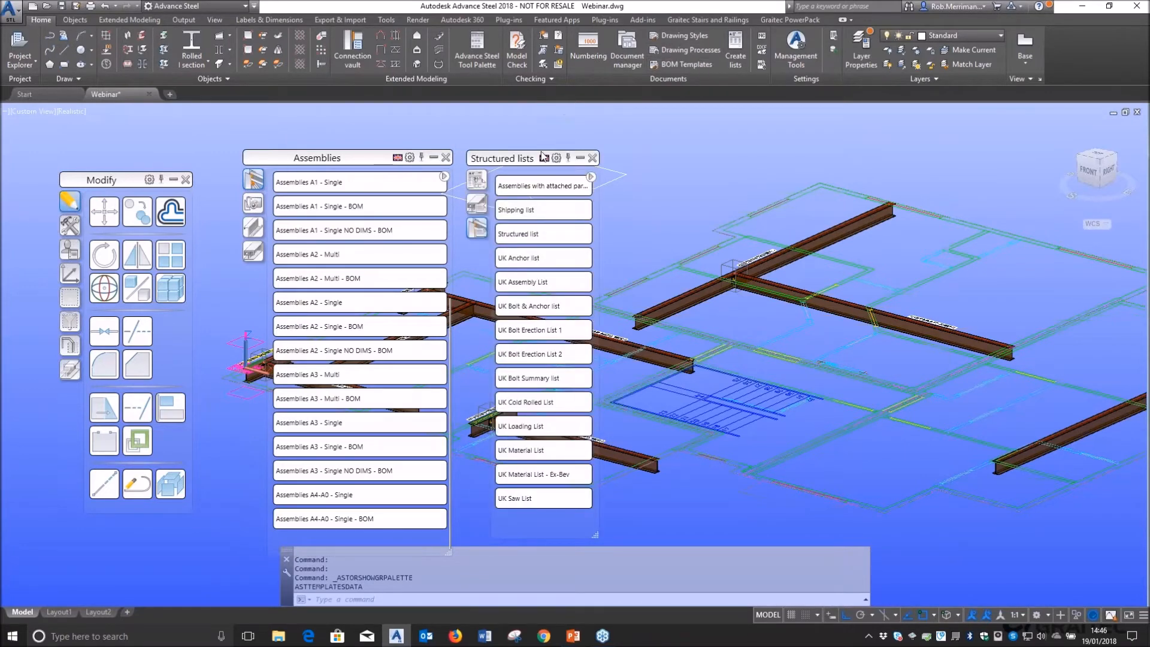
left_click(592, 157)
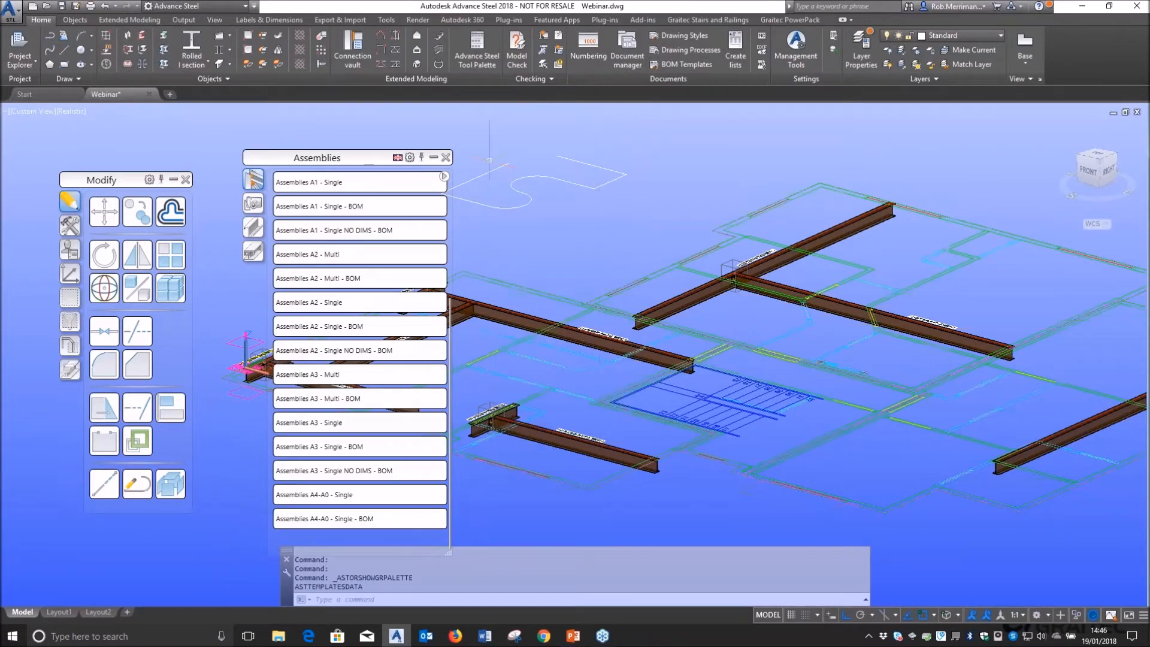
left_click(445, 157)
- Quit Advance Steel without saving Webinar.dwg, minimize PowerPoint and relaunch Advance Steel 2018
left_click(1136, 6)
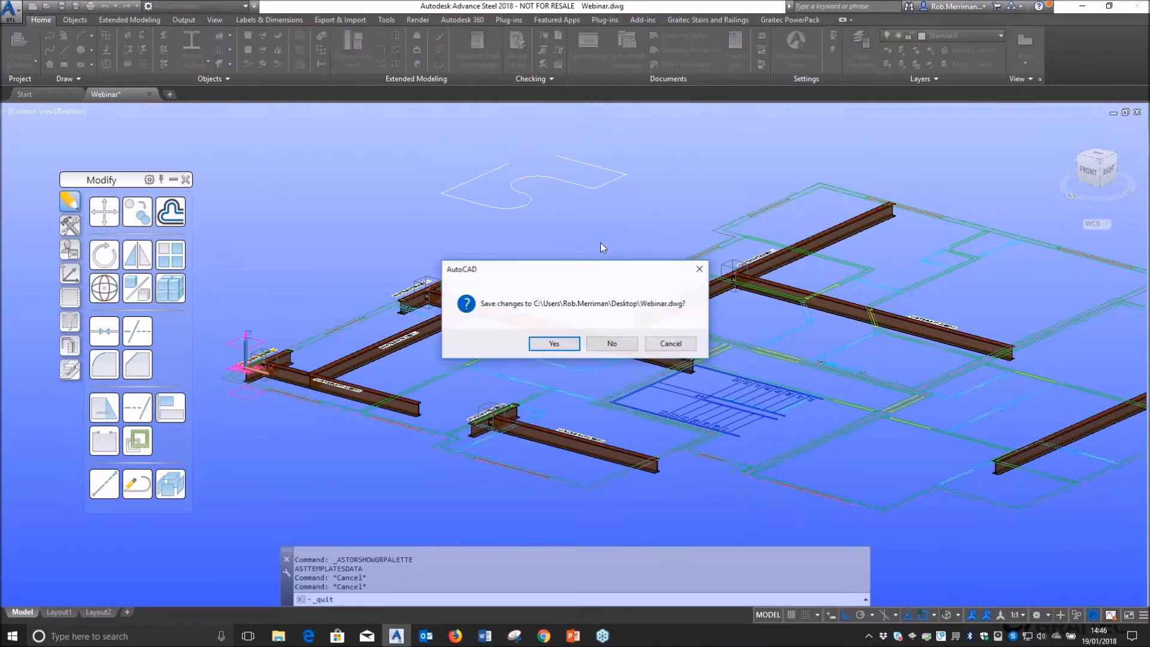
left_click(605, 343)
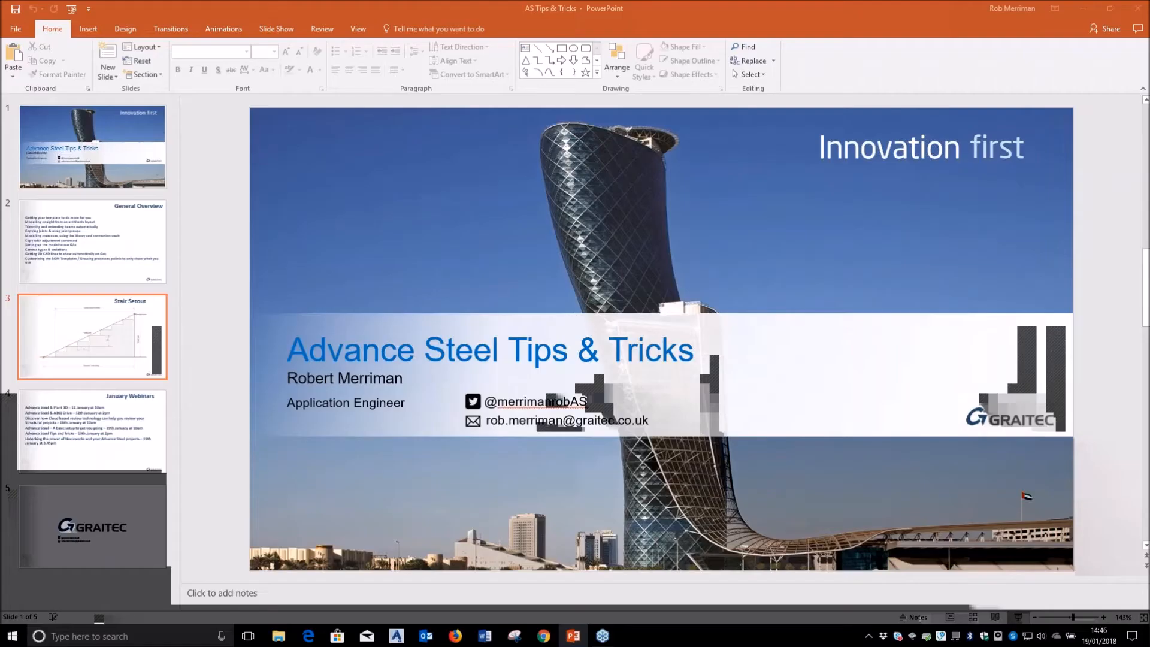
left_click(1082, 8)
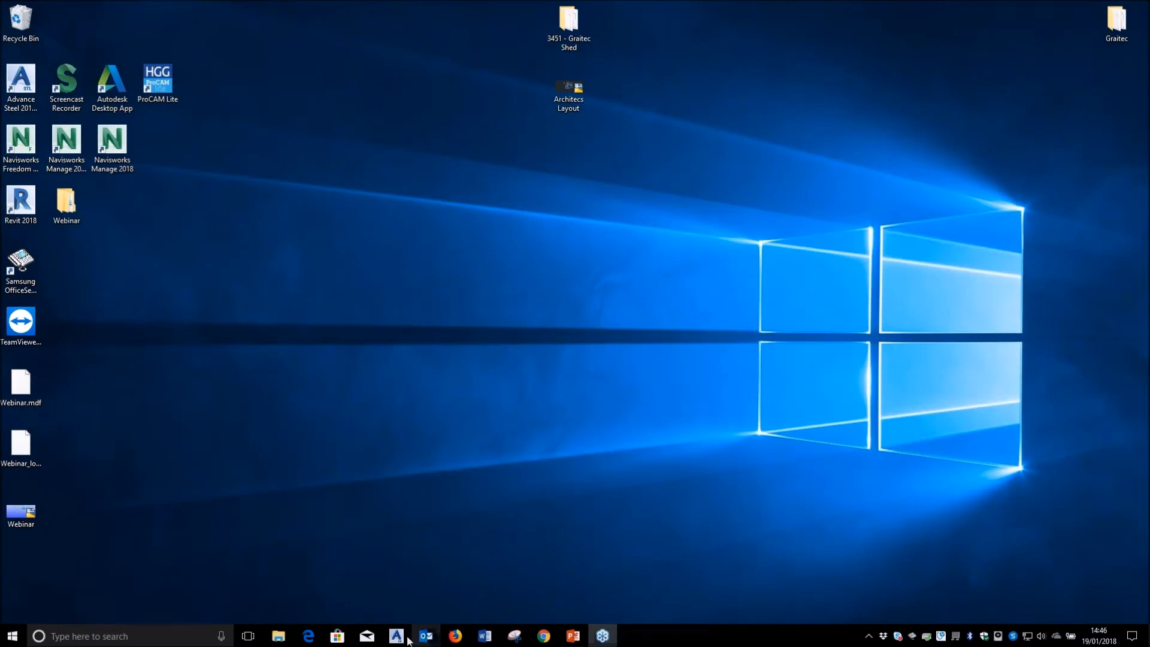
left_click(405, 638)
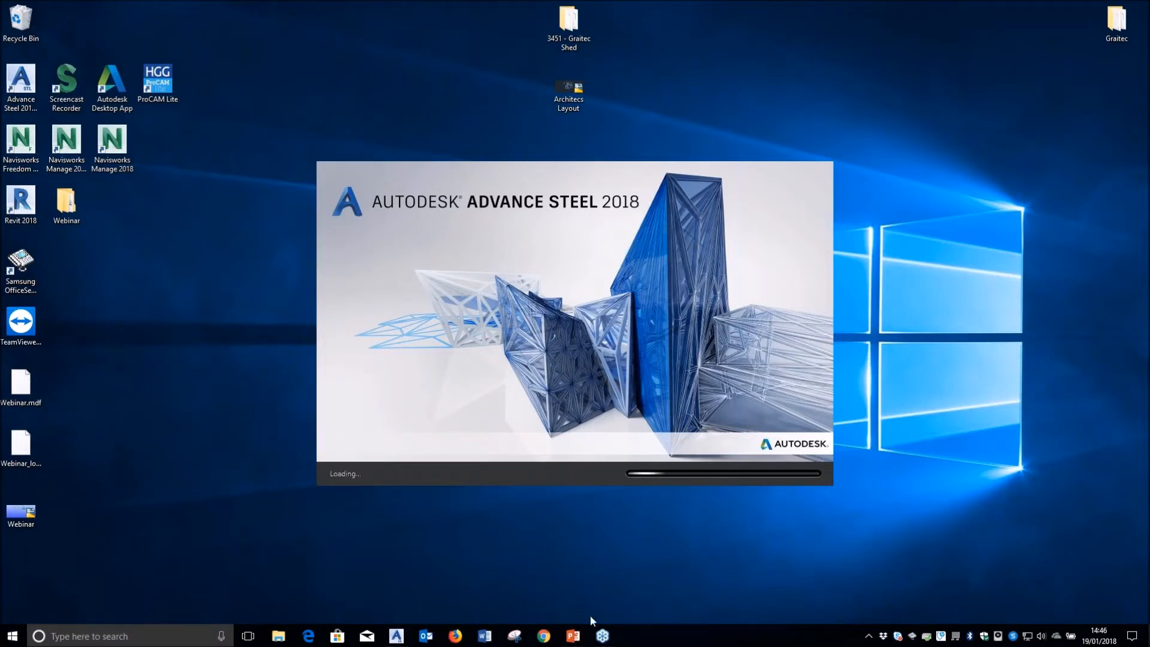
- Switch to PowerPoint and present the AS Tips & Tricks slides from Stair Setout through to the closing Graitec slide
left_click(572, 636)
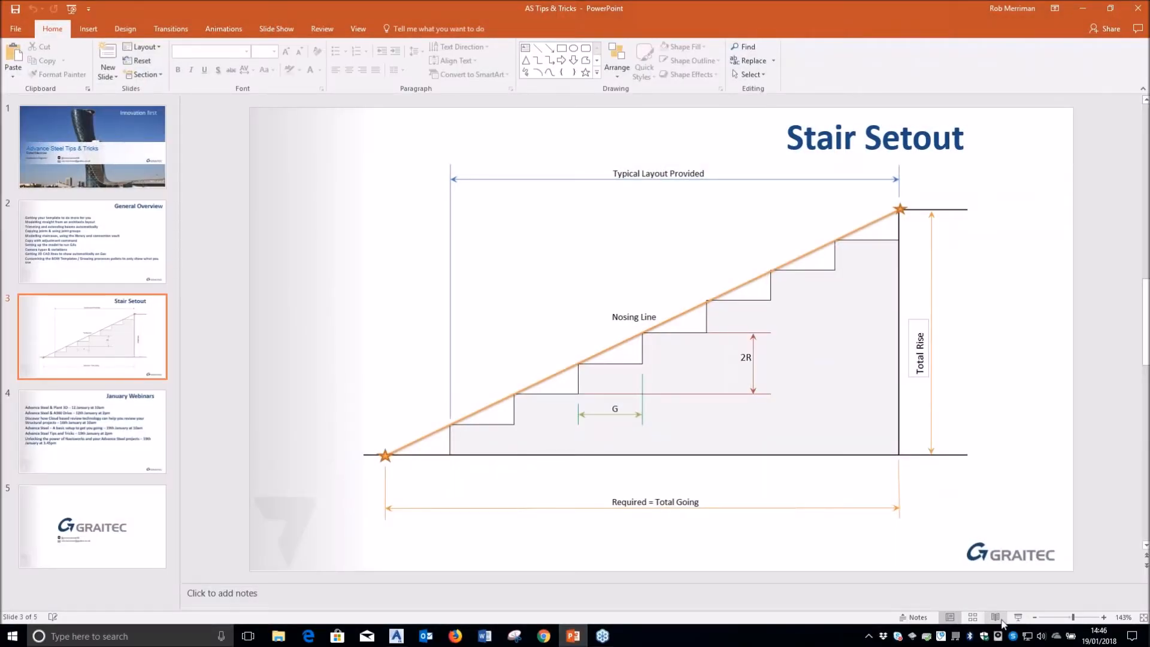
left_click(1017, 617)
left_click(1018, 616)
key("space")
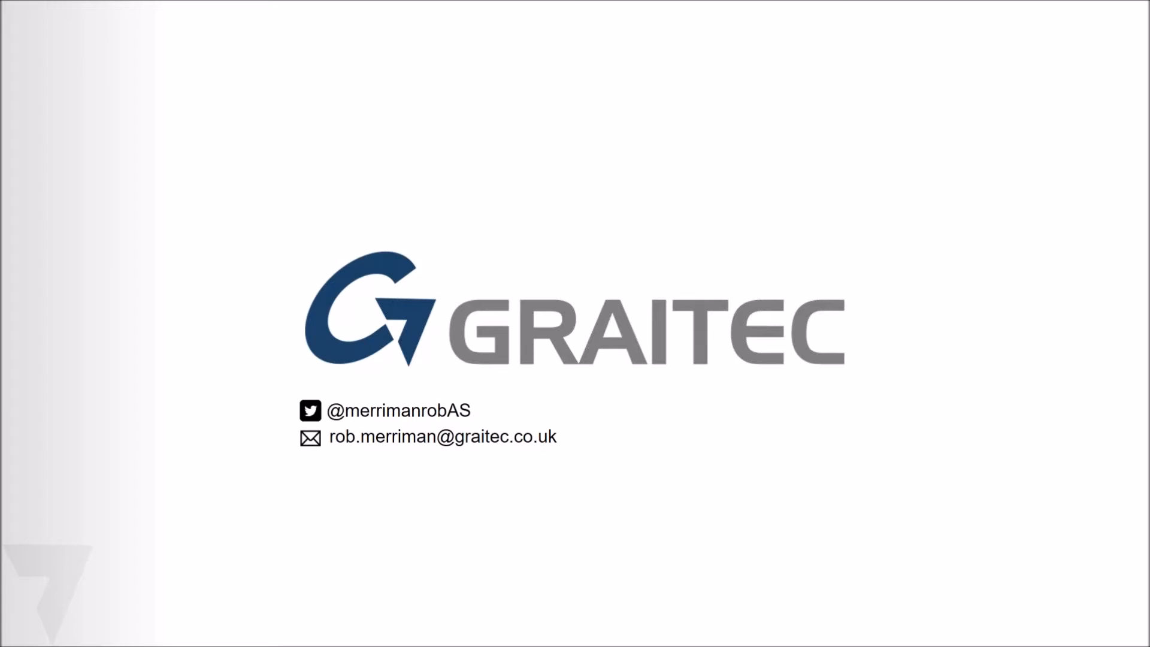
- Switch back to Advance Steel, accept the United Kingdom country settings and start a new drawing from a template
key("alt+Tab")
key("alt+Tab")
key("alt+Tab")
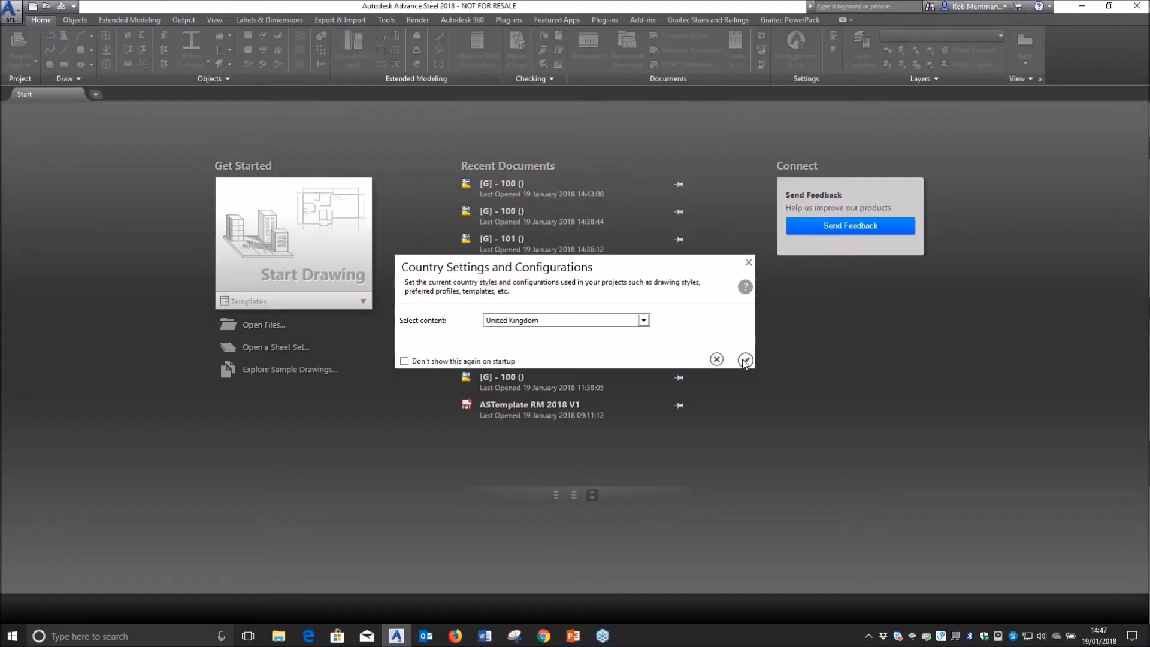
left_click(745, 361)
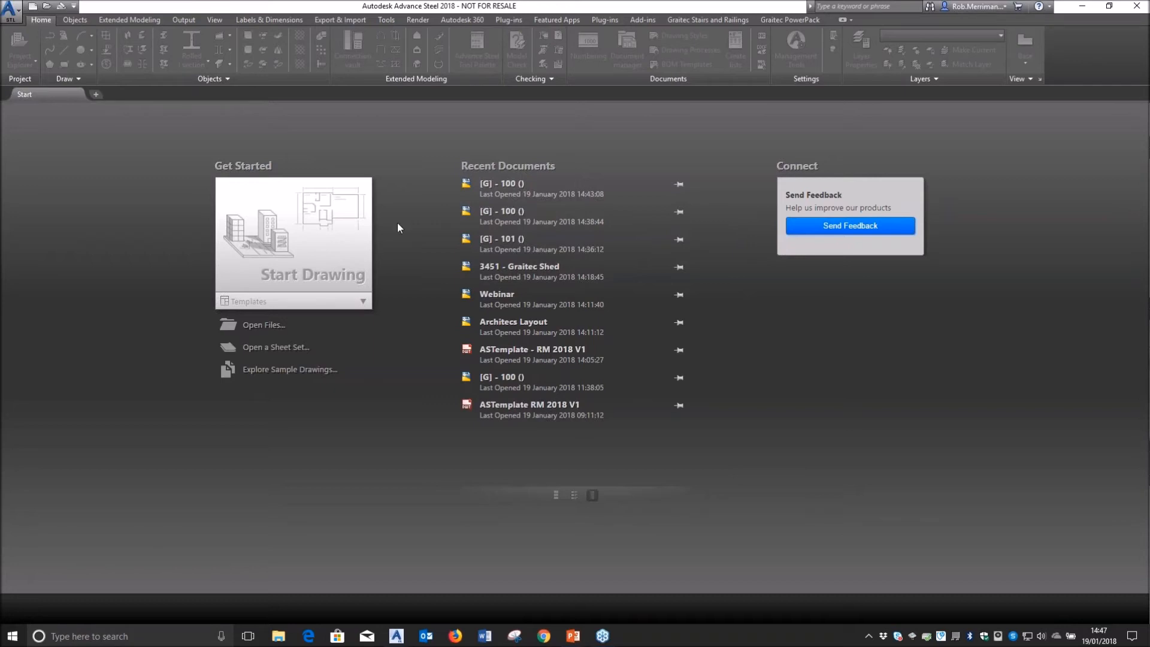
left_click(257, 303)
left_click(278, 321)
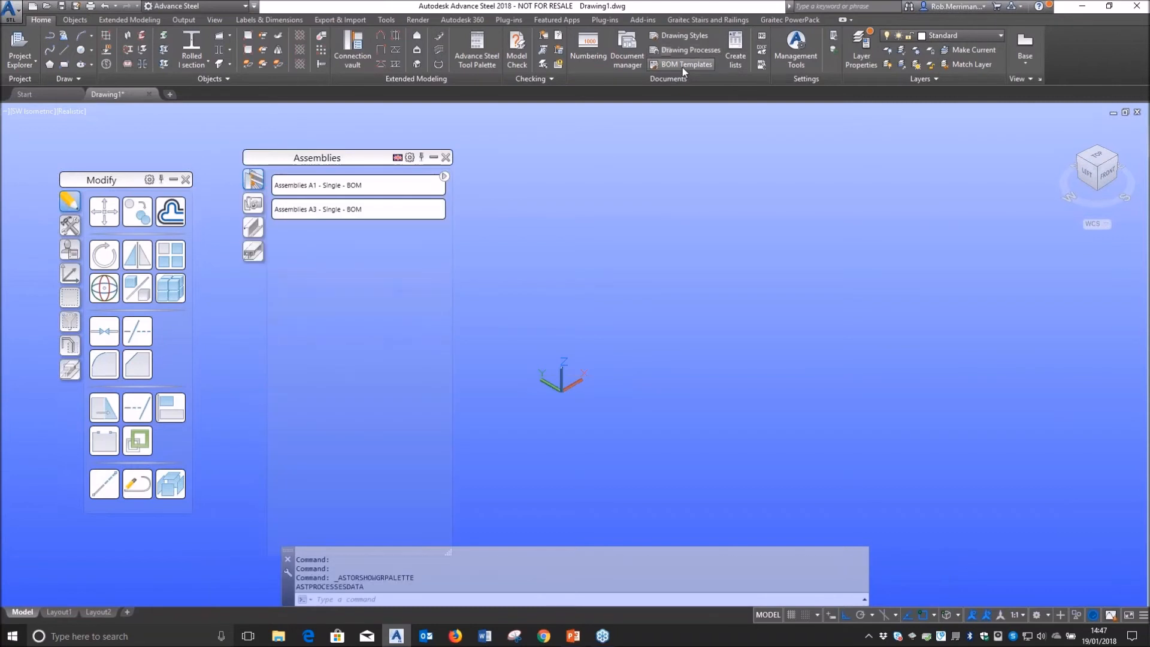
- Check the Assemblies and Parts drawing processes and the user Structured lists in the BOM templates palette
left_click(683, 65)
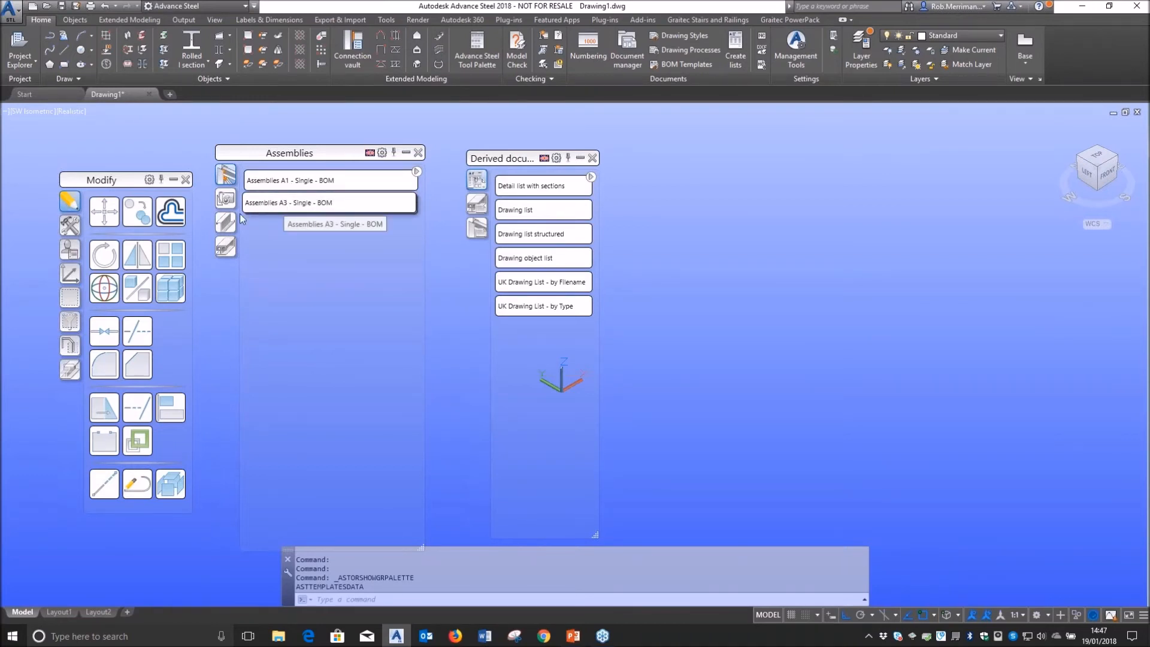
left_click(225, 247)
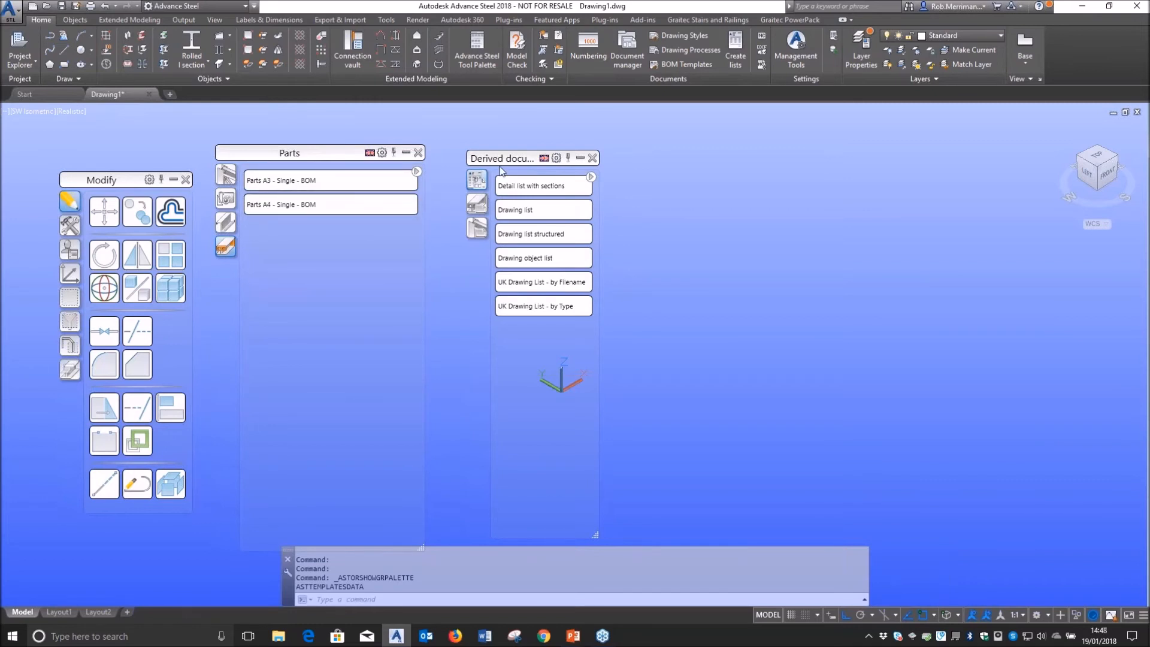
left_click(544, 158)
left_click(480, 230)
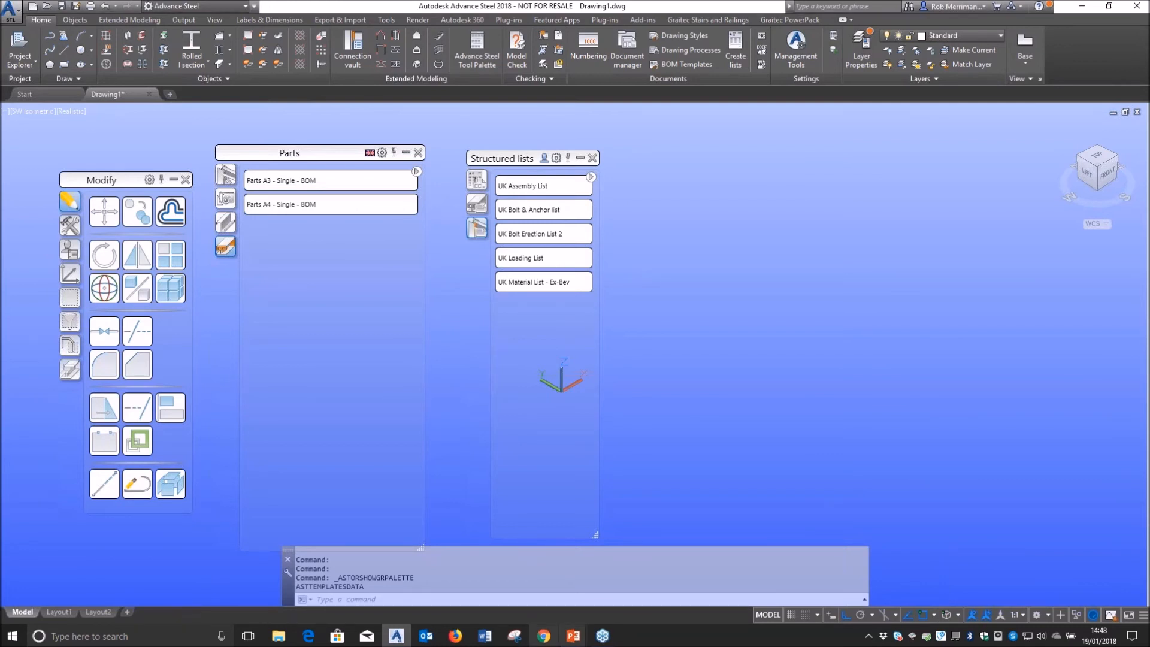
- Switch to the running PowerPoint slide show and display its closing Graitec slide
left_click(574, 636)
left_click(620, 598)
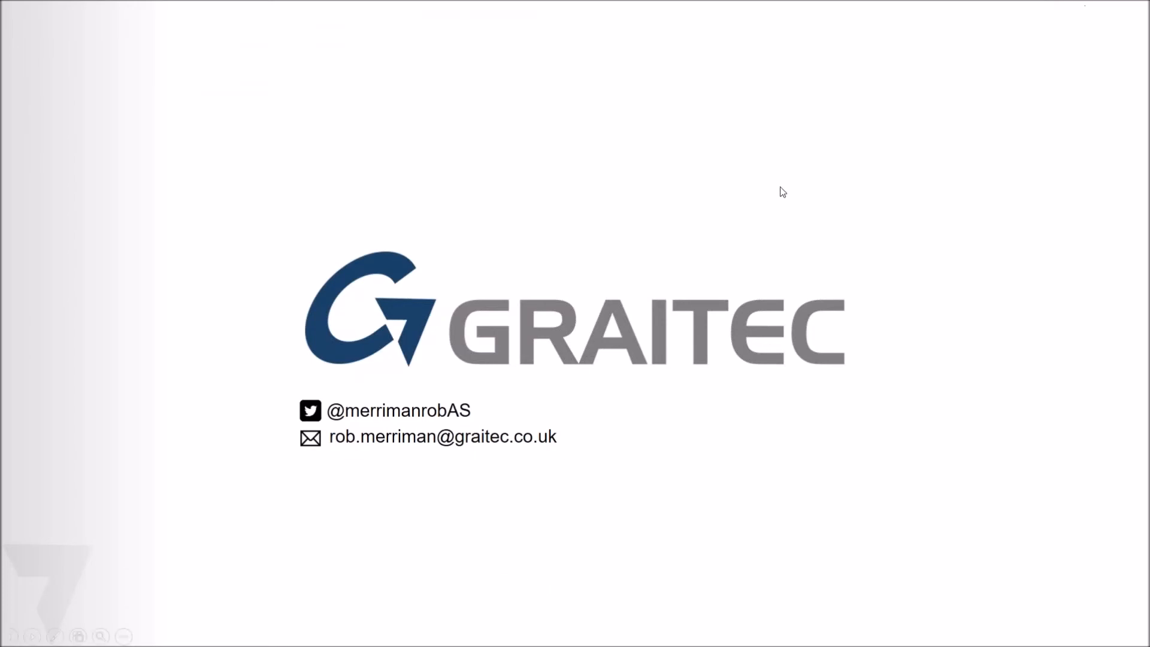